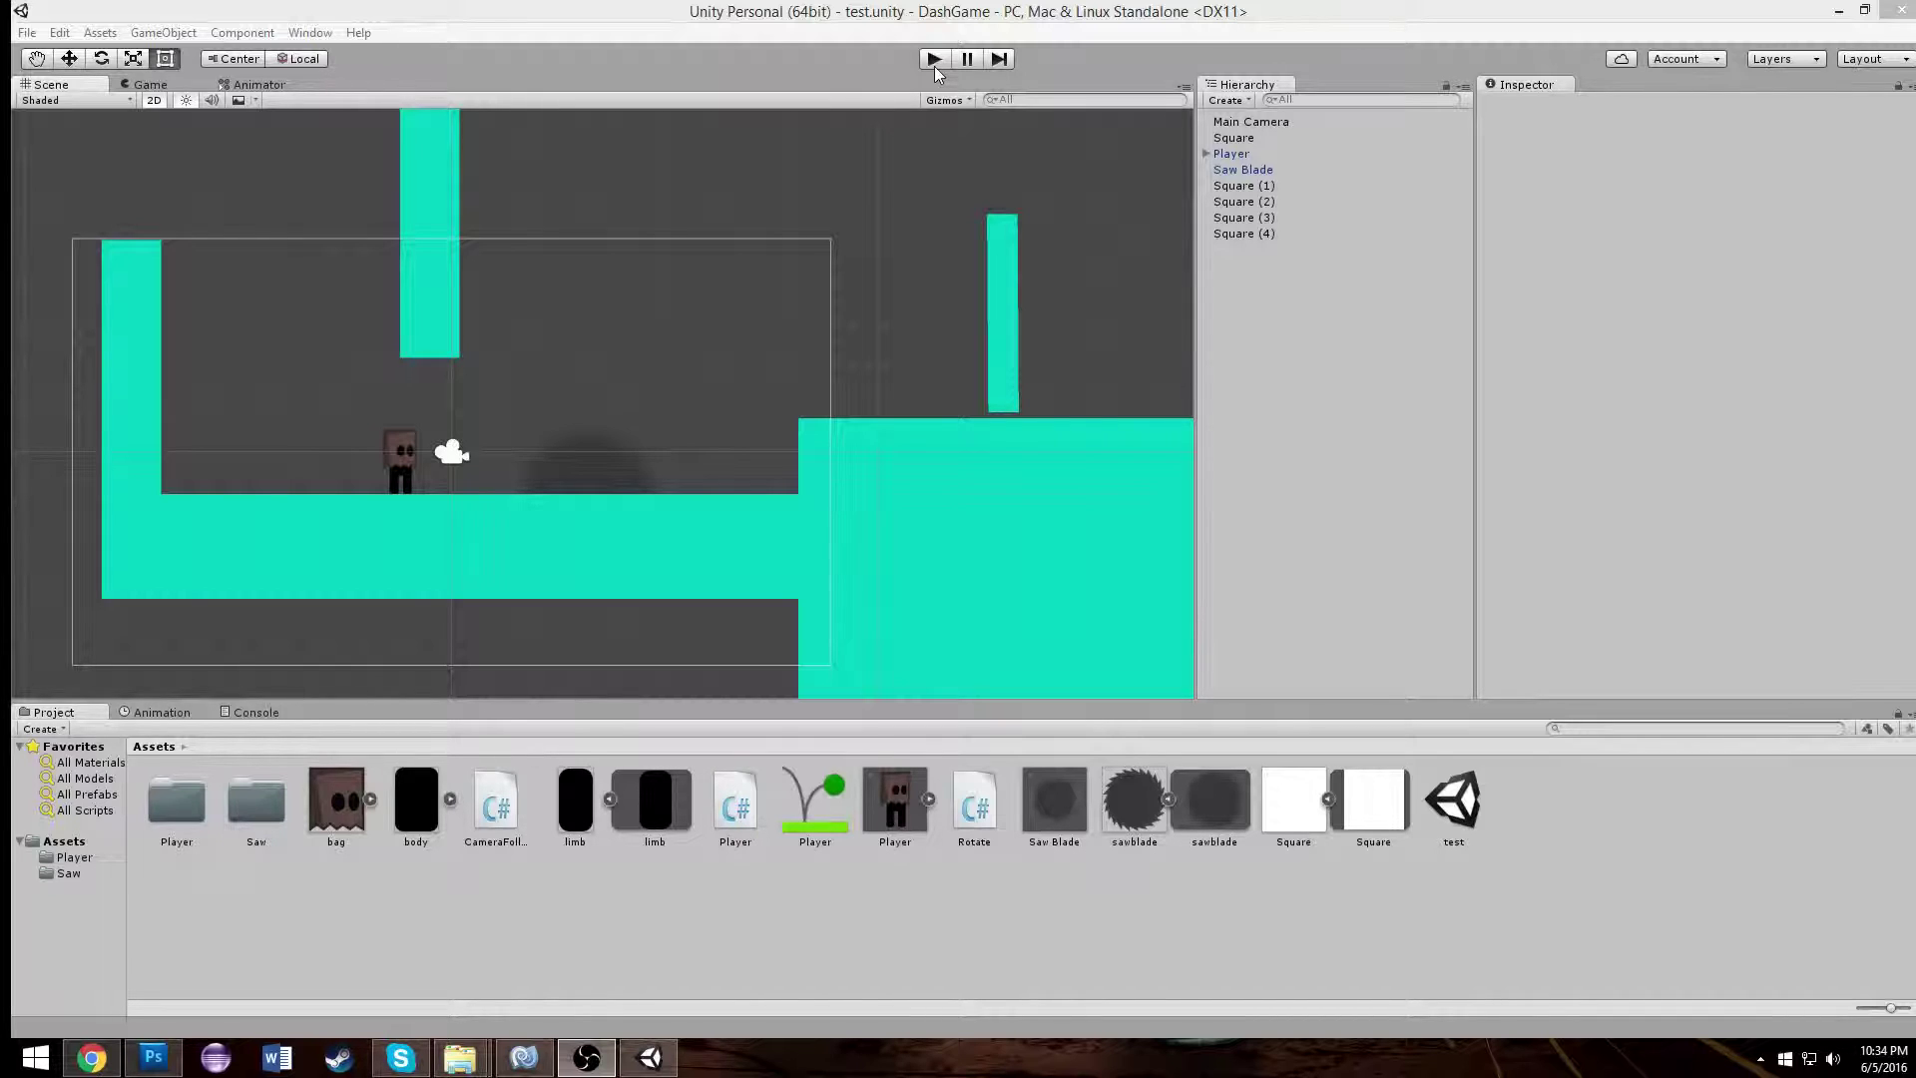
- Run the DashGame scene and test walking the character back and forth along the floor between the wall and the saw blade
left_click(934, 65)
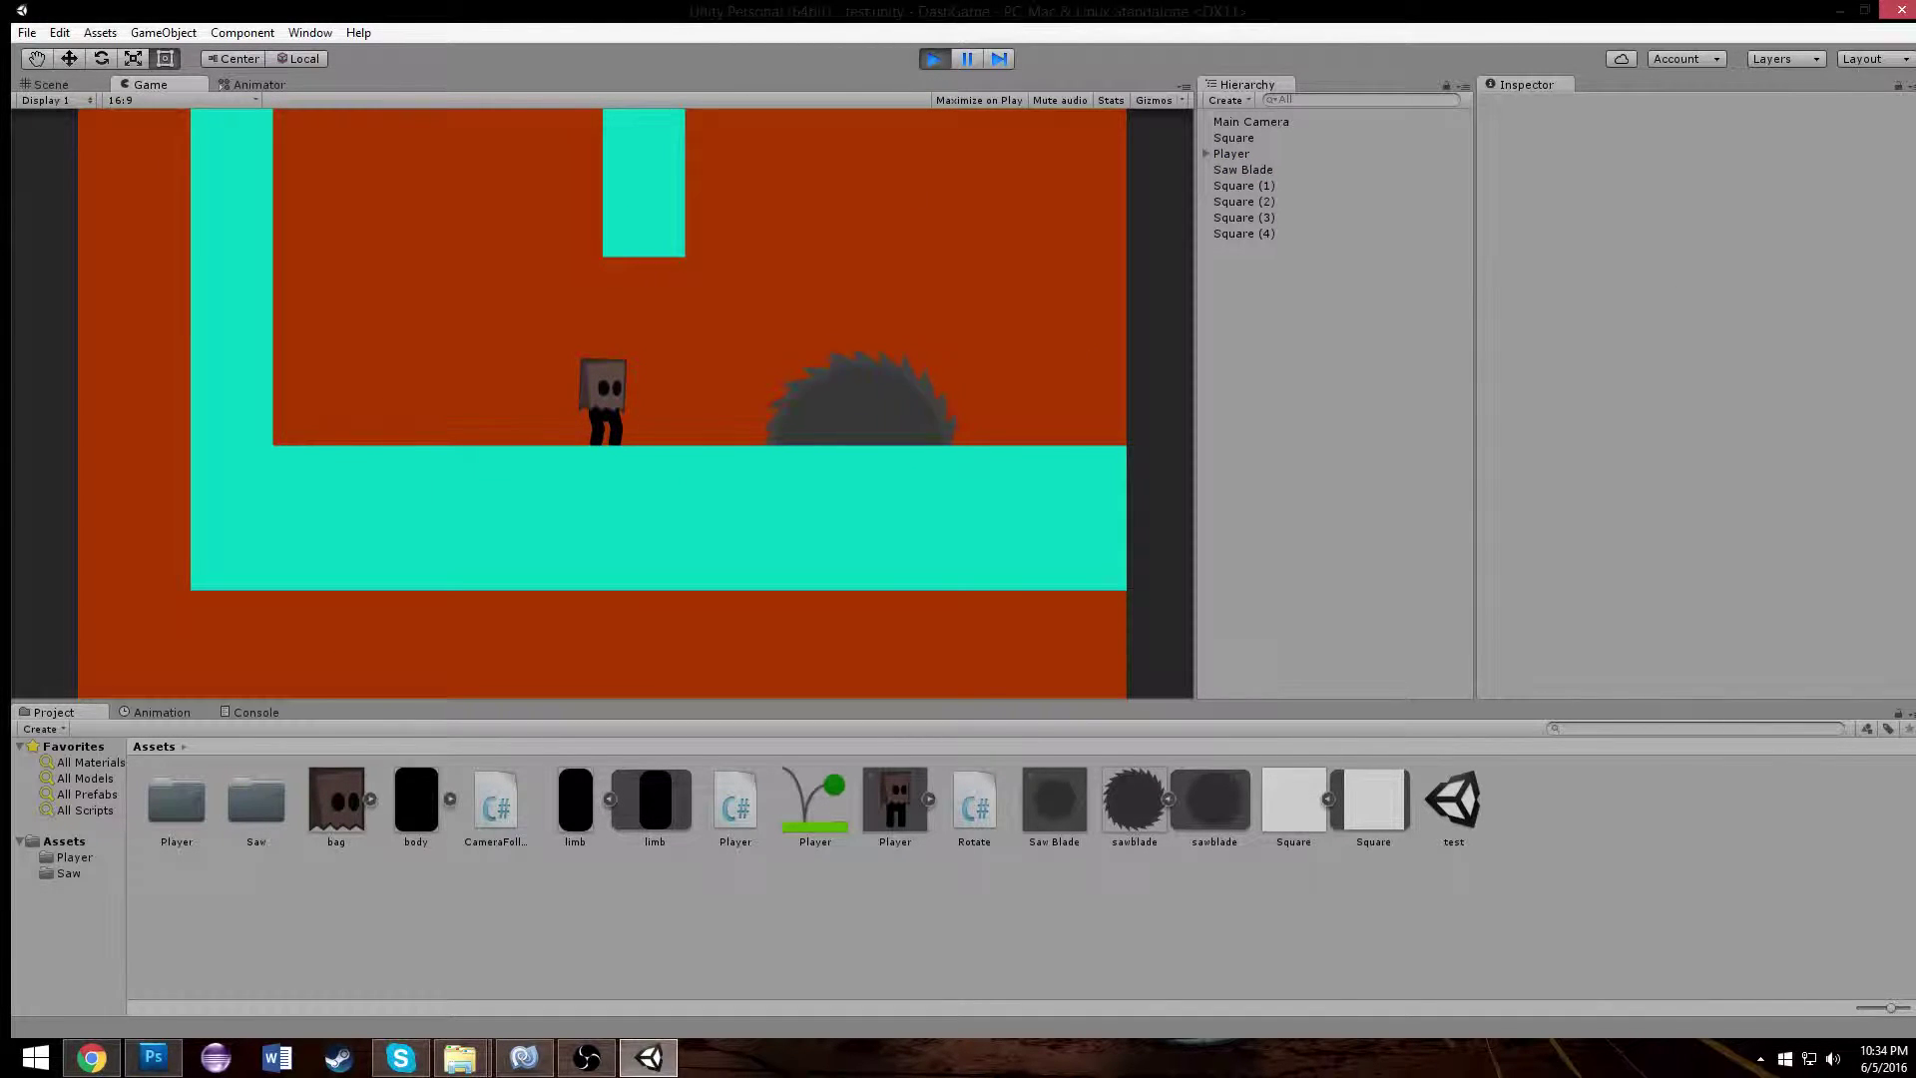
key("Left")
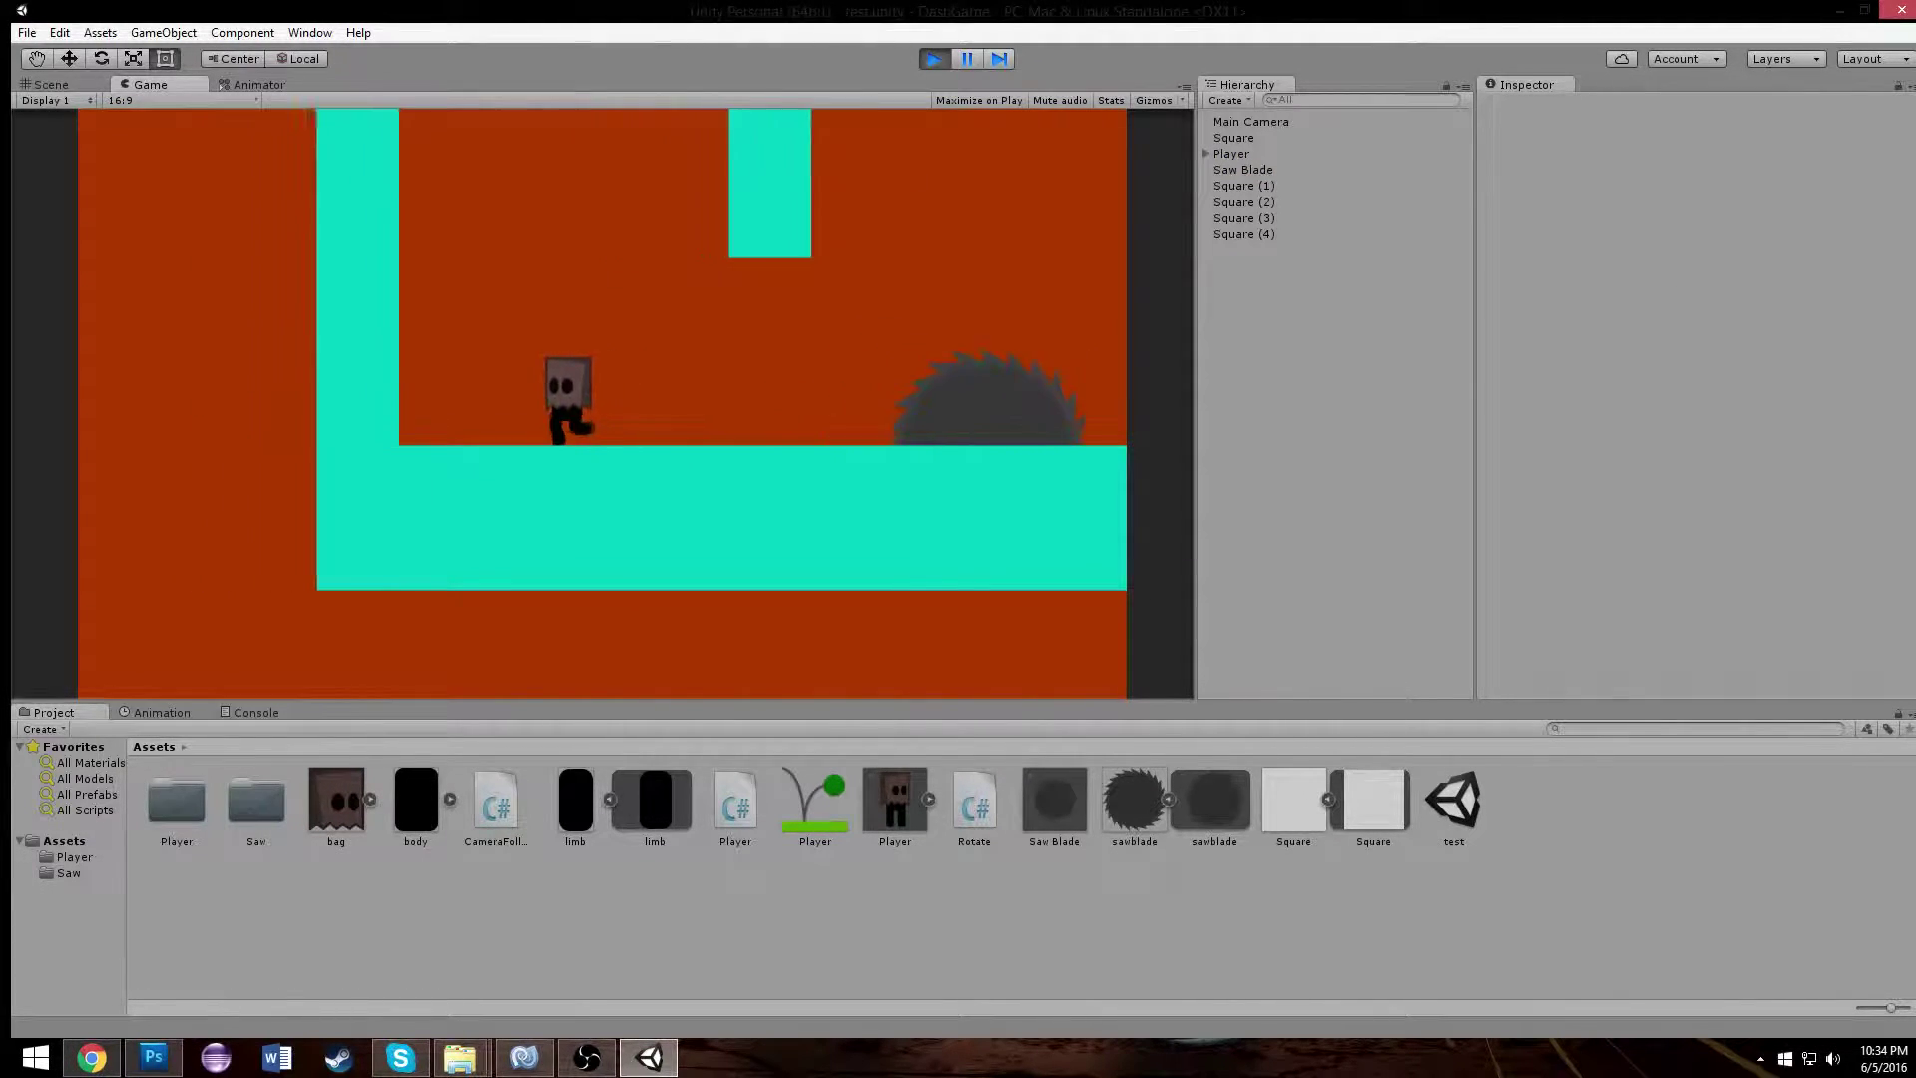
key("Right")
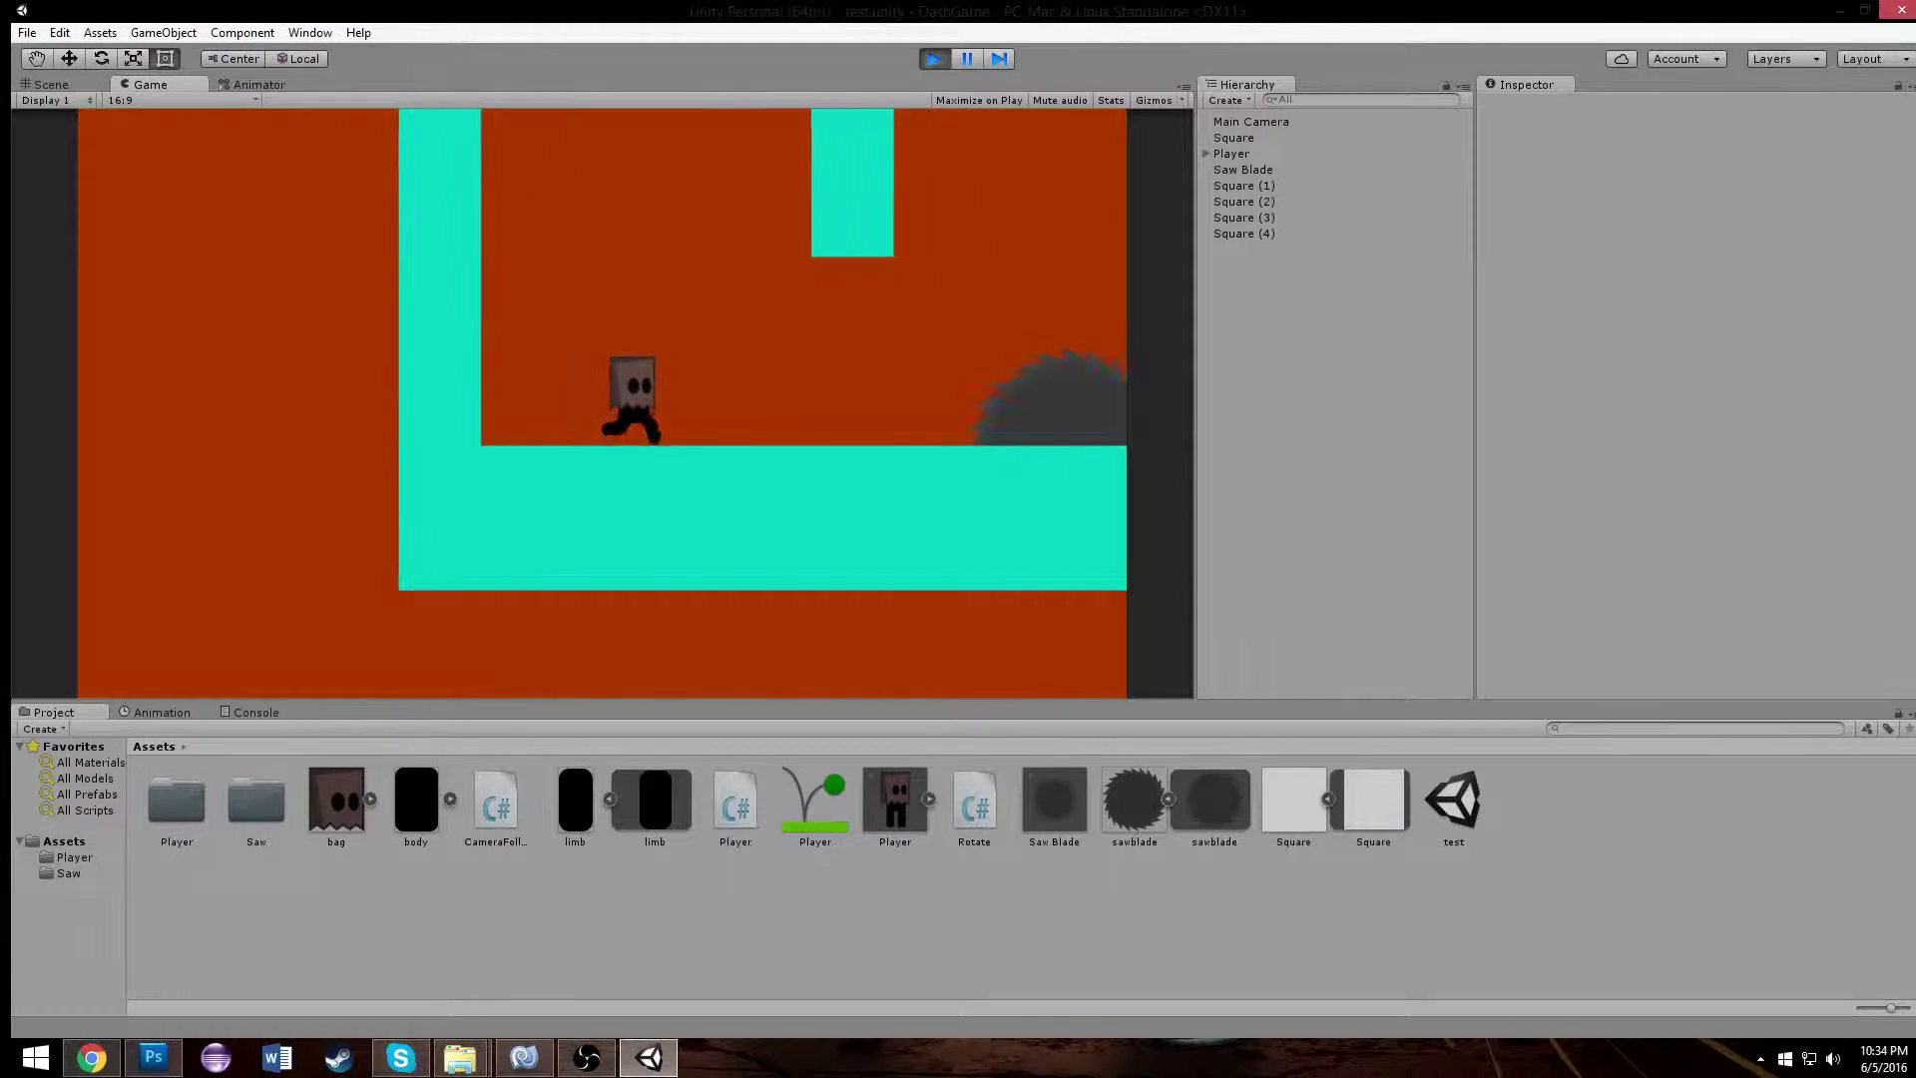
key("Left")
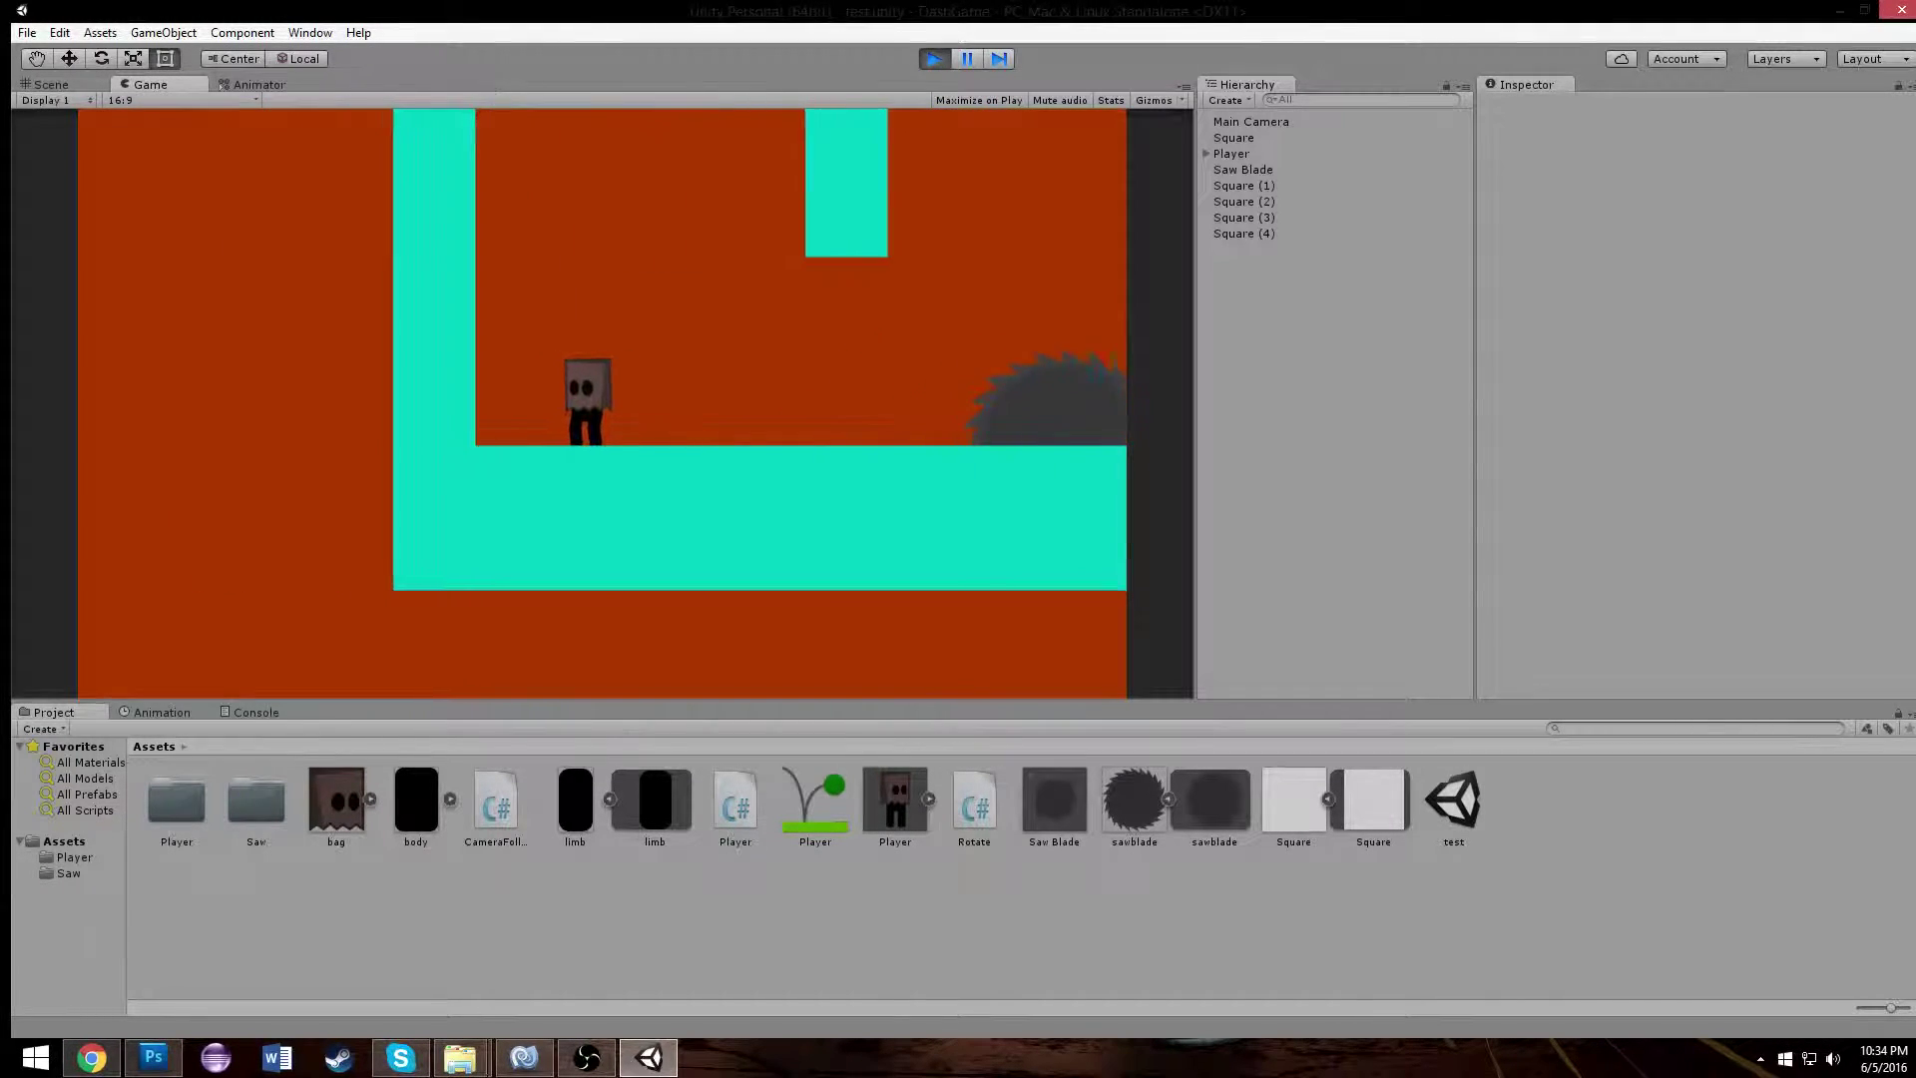
key("Right")
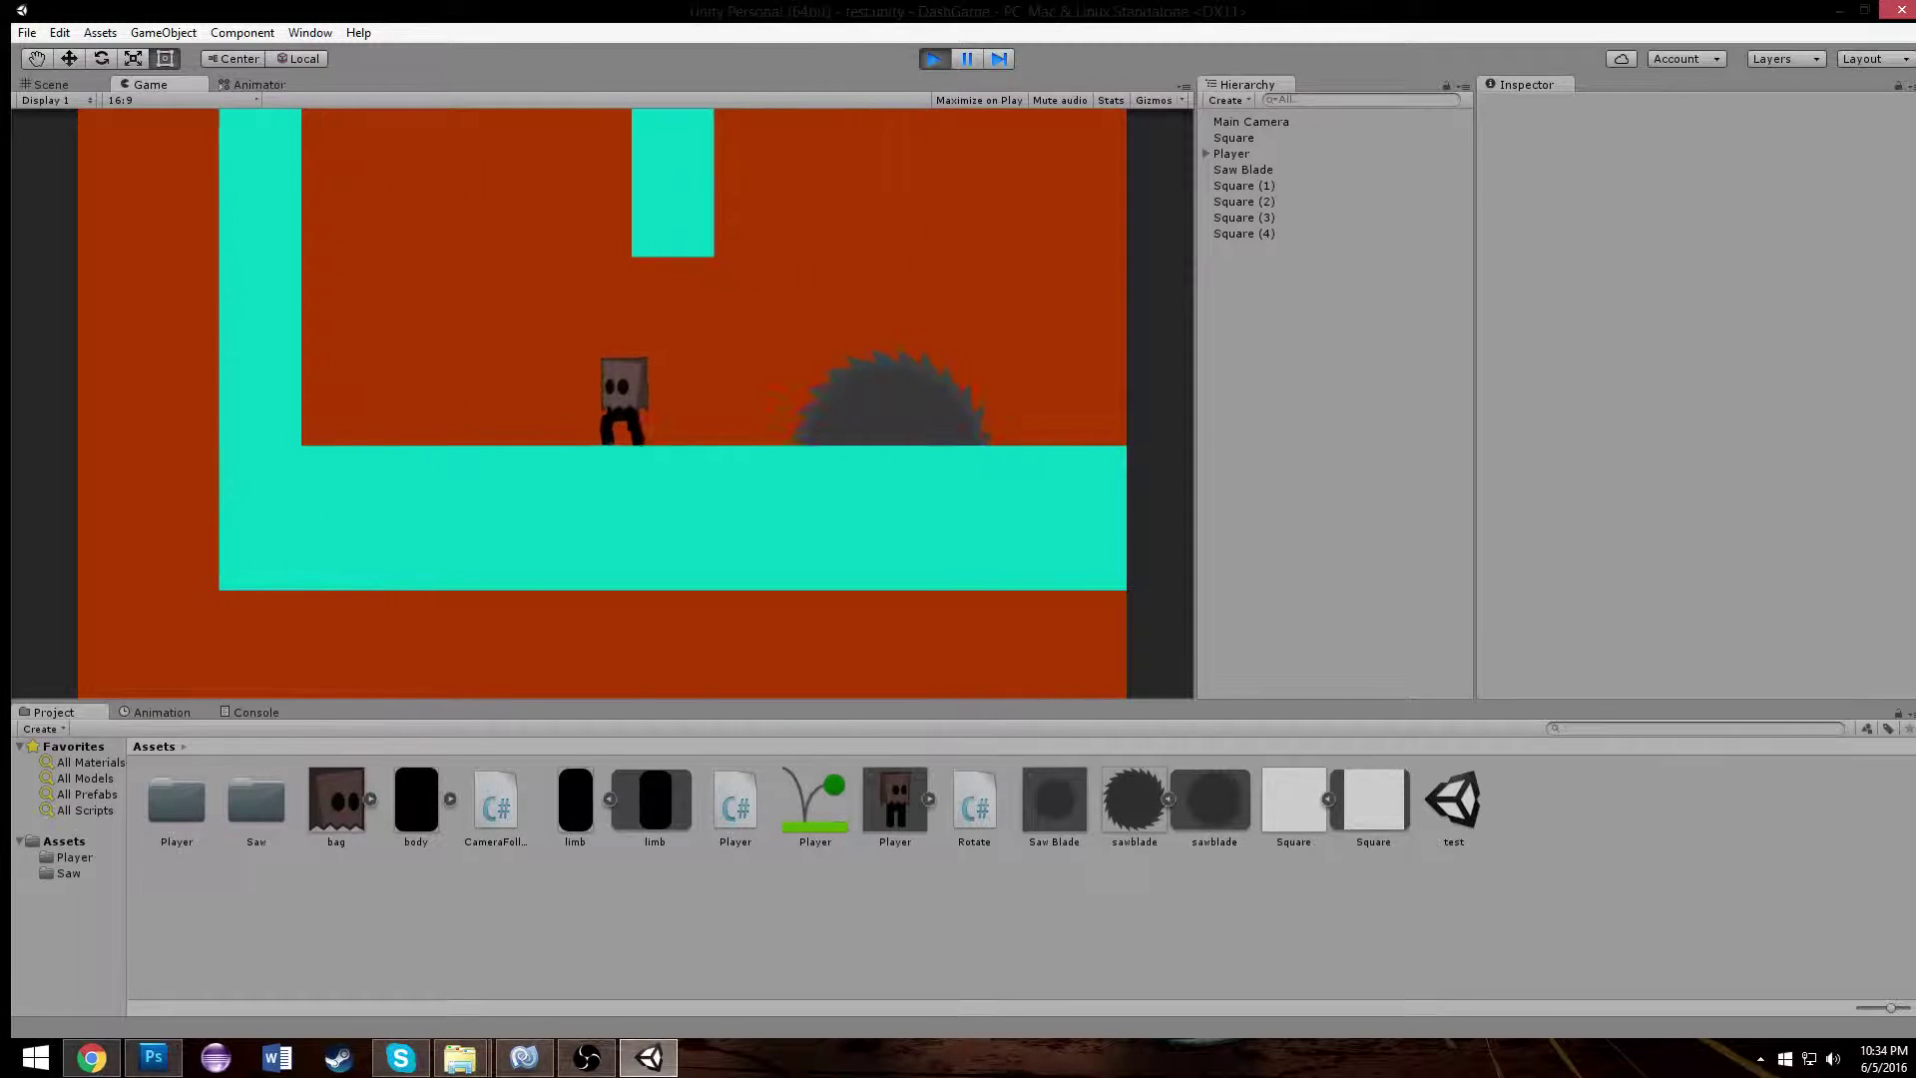
key("Left")
key("Left")
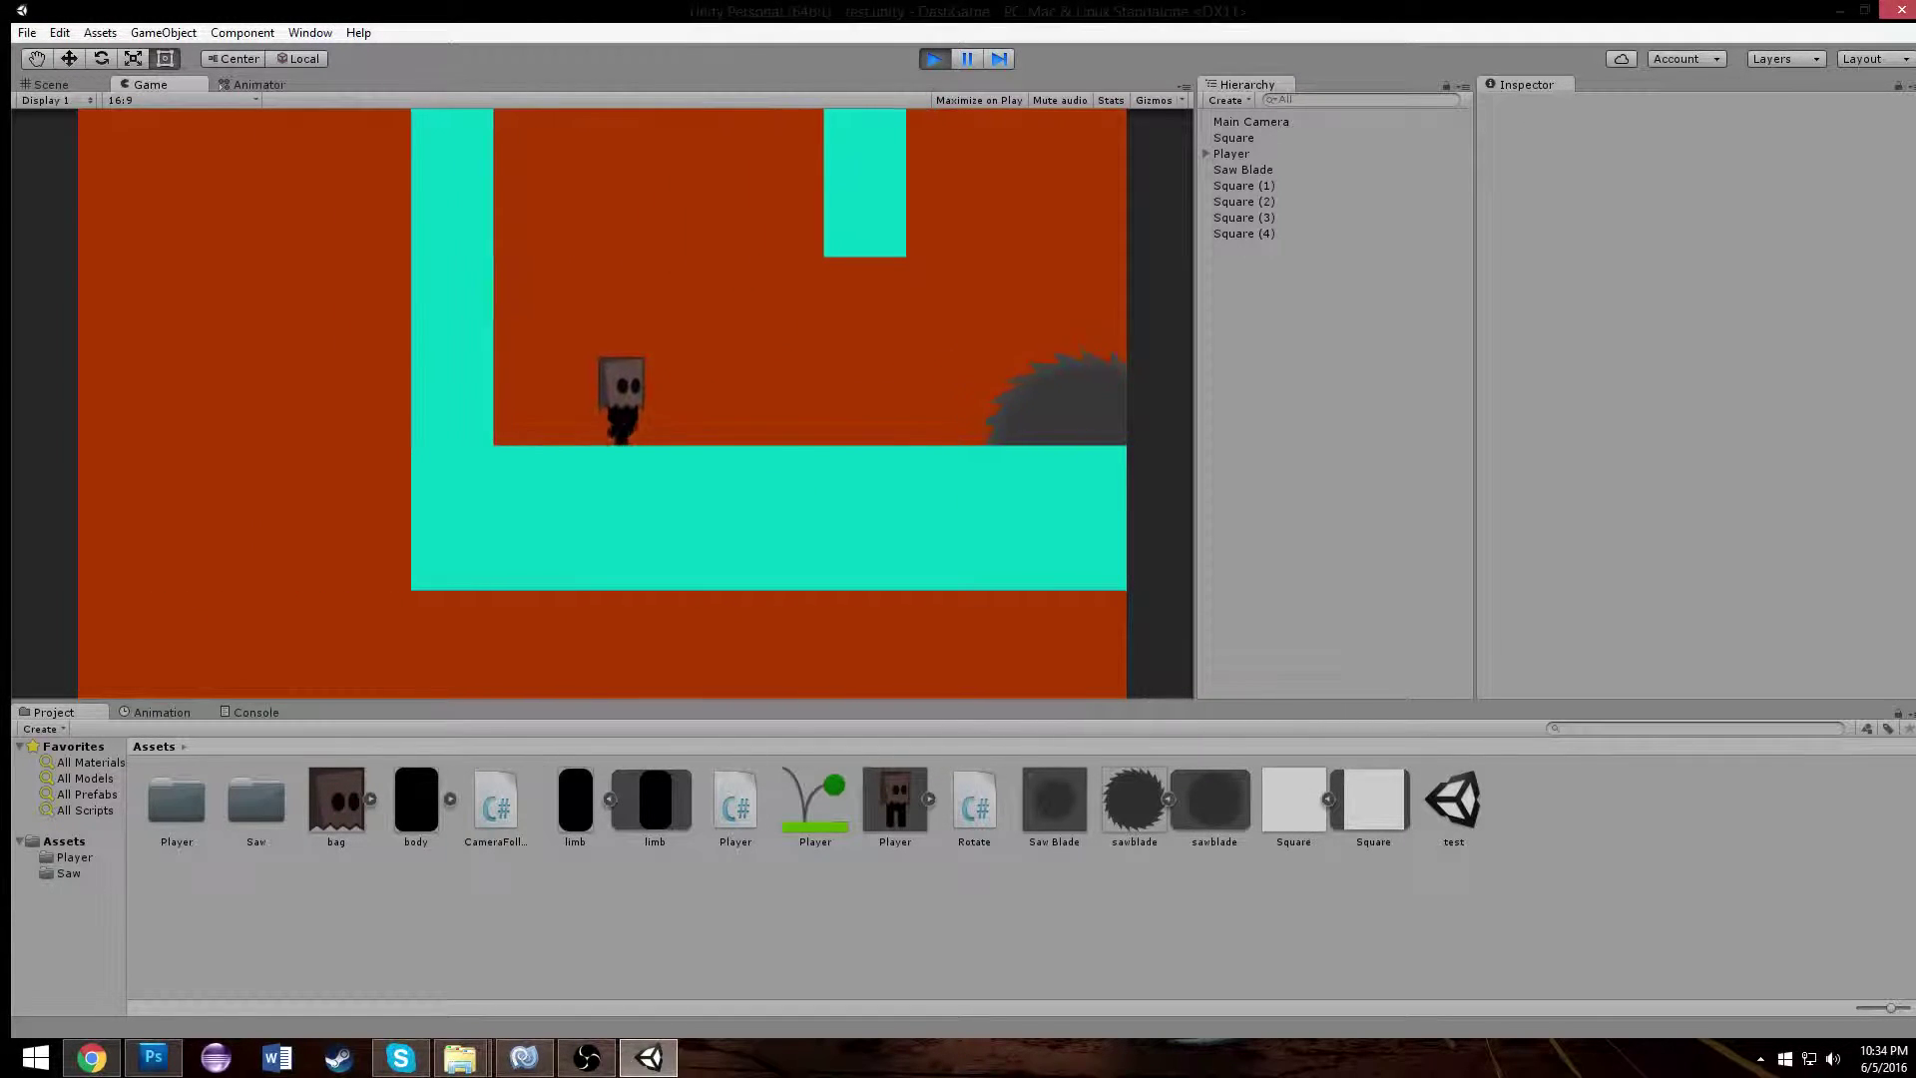
key("Right")
key("Left")
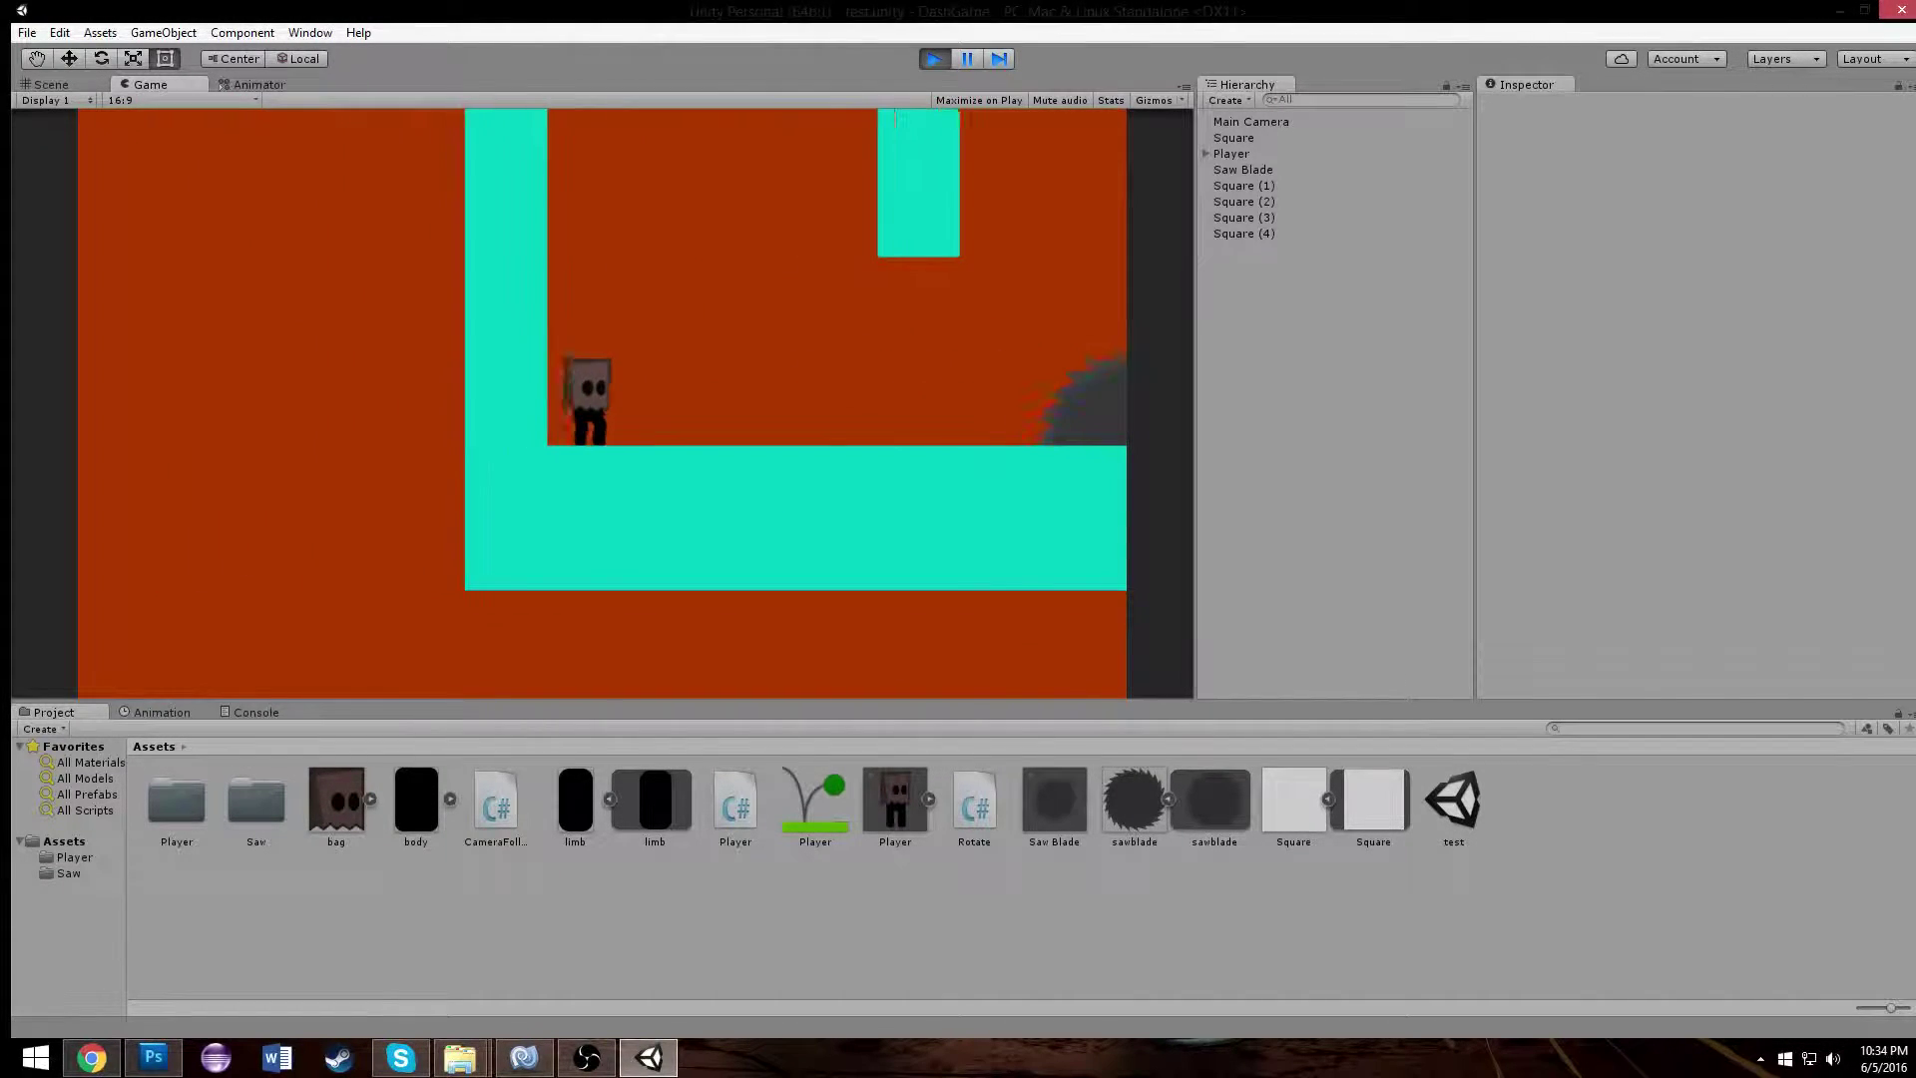
key("Right")
key("Left")
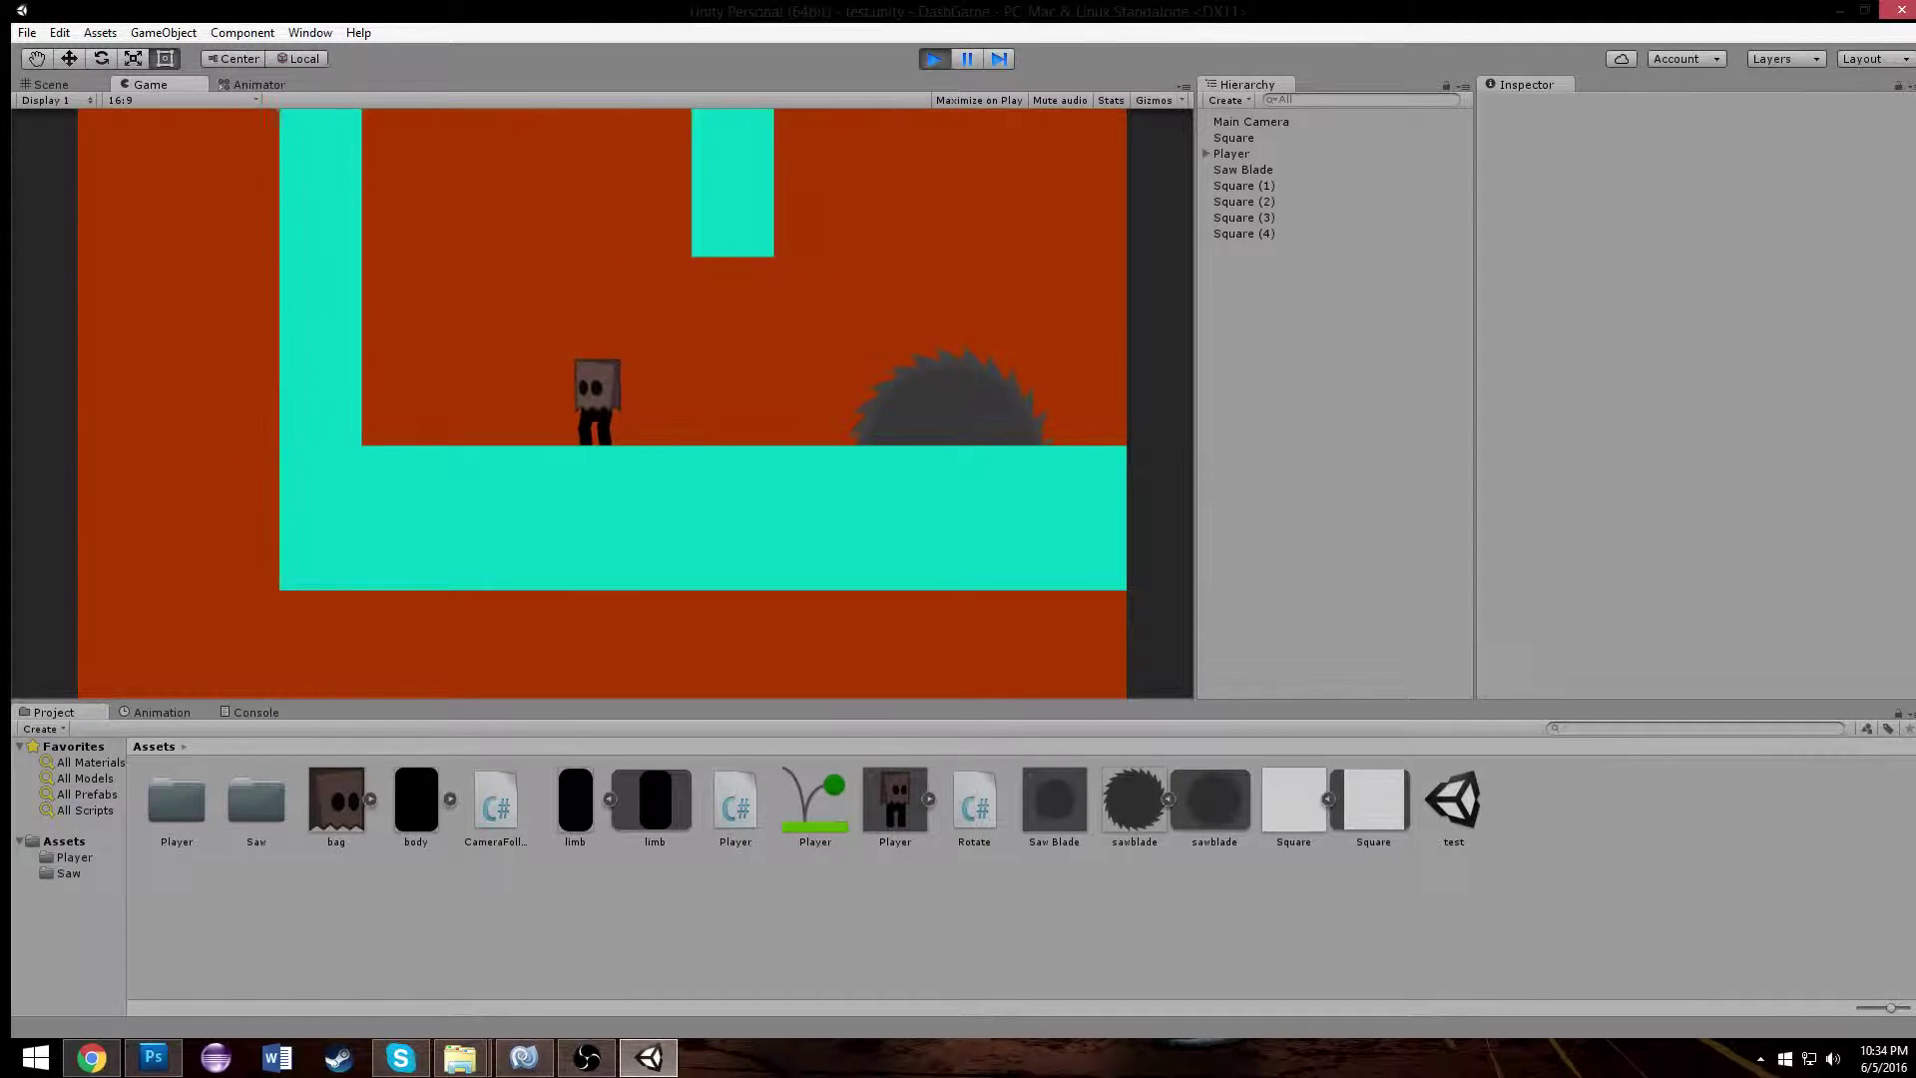
key("Right")
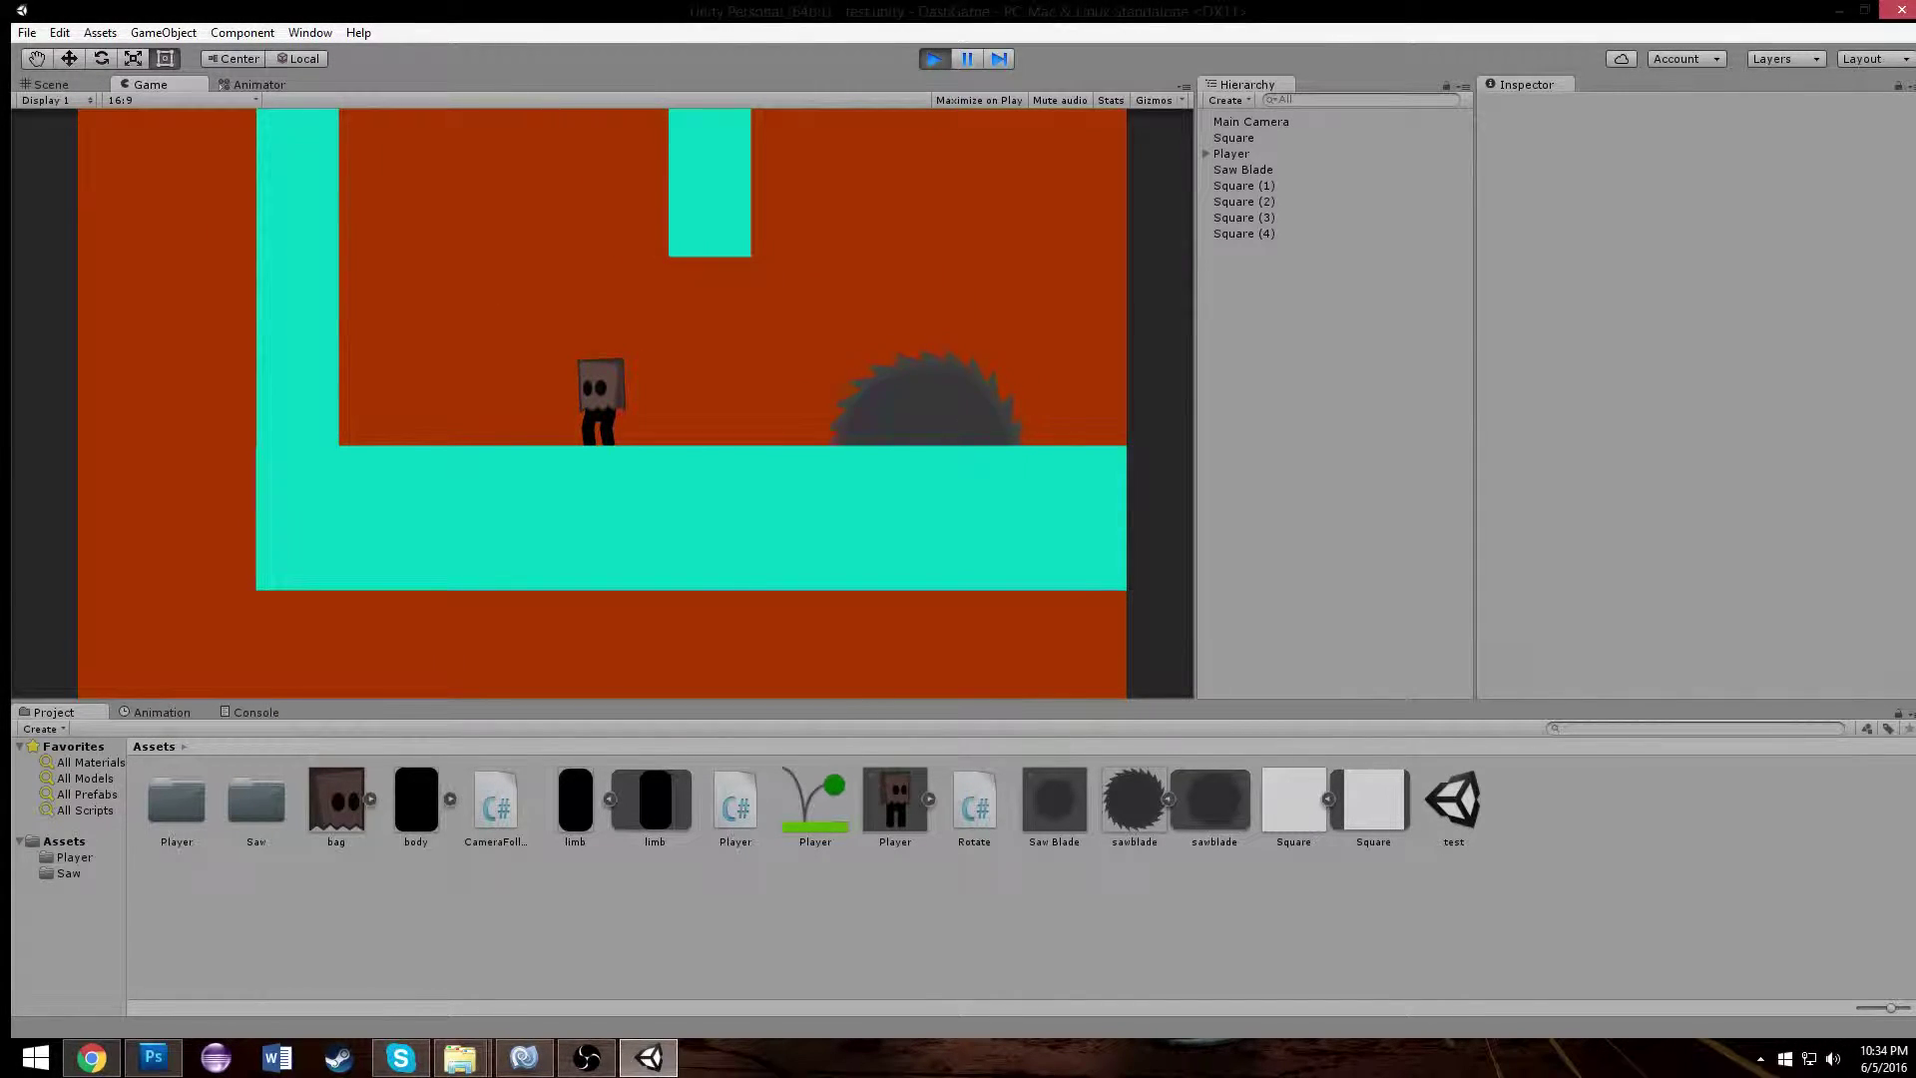
- Test the character's jumping and wall jumping by climbing to the top of the level's left wall
key("Right")
key("space")
key("Left")
key("Left")
key("space")
key("Right")
key("space")
key("Left")
key("space")
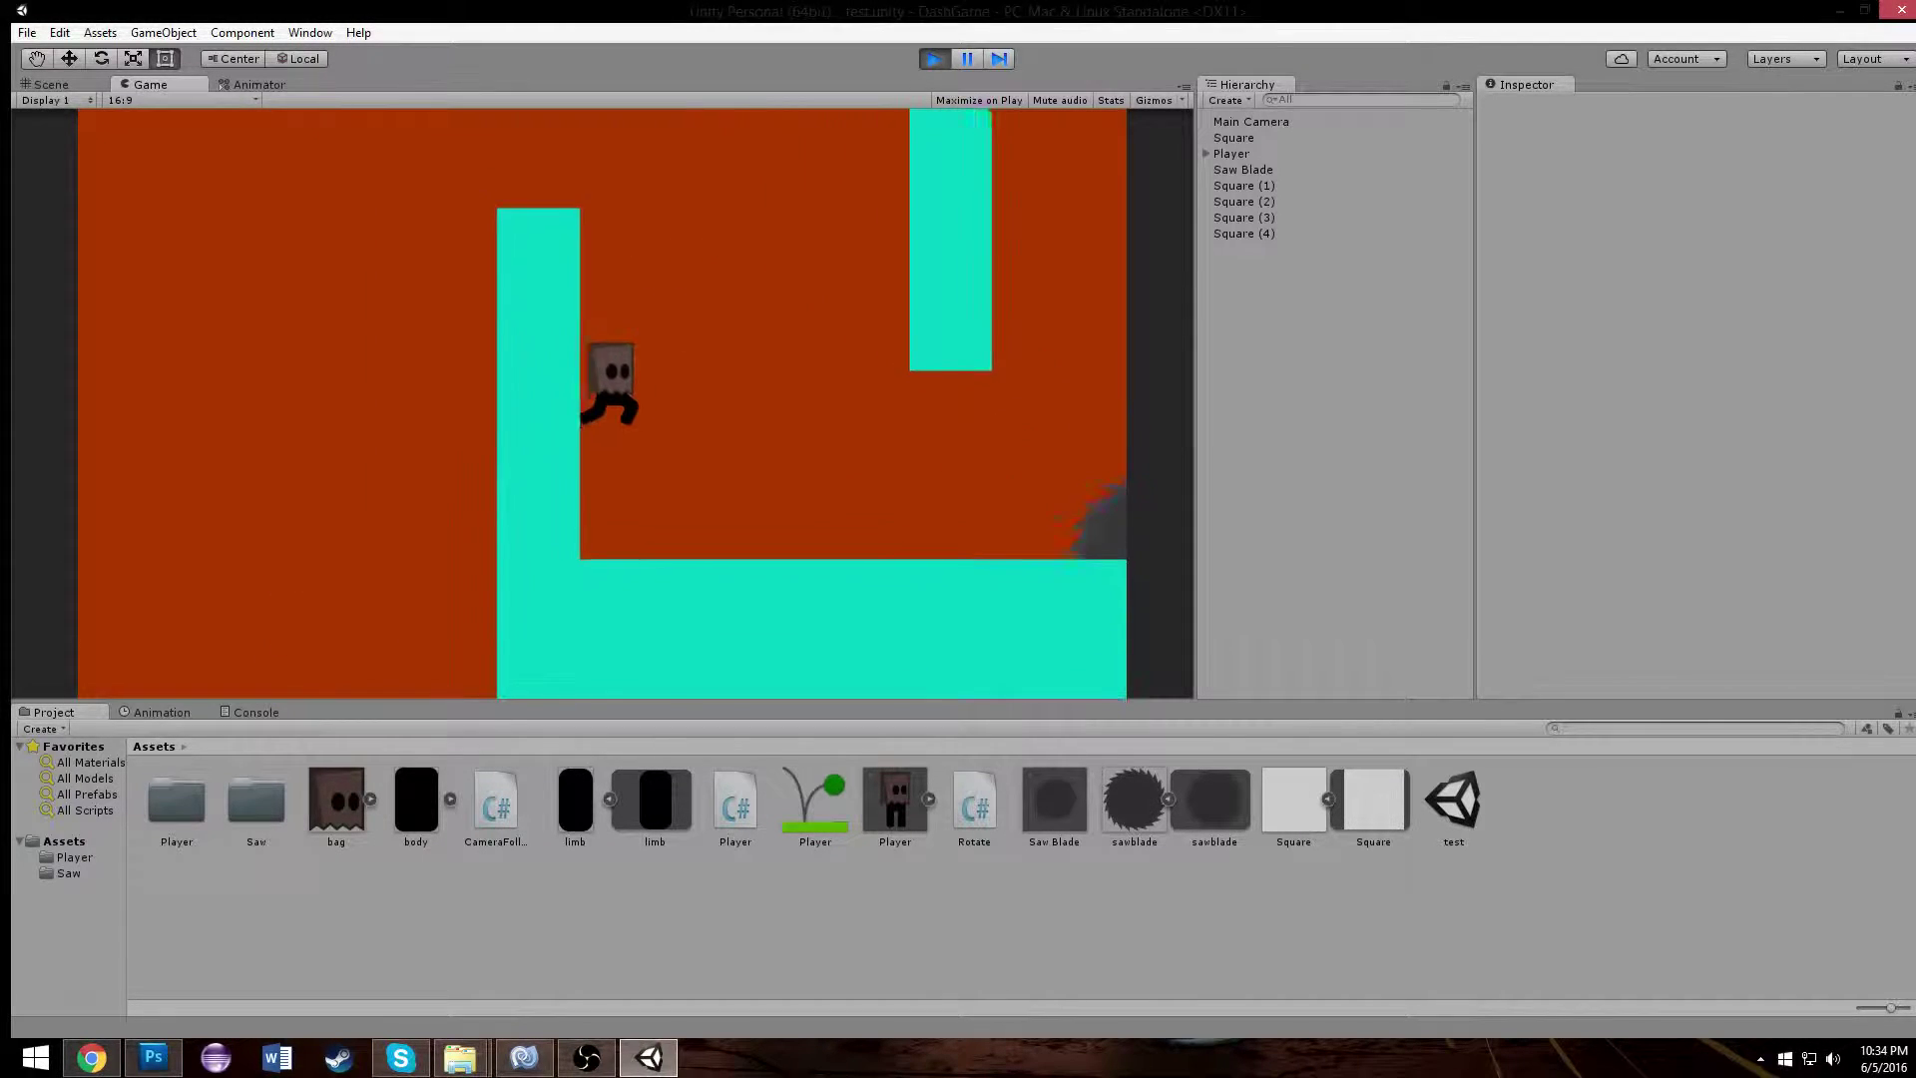
key("Right")
key("Left")
key("space")
key("space")
key("space")
key("space")
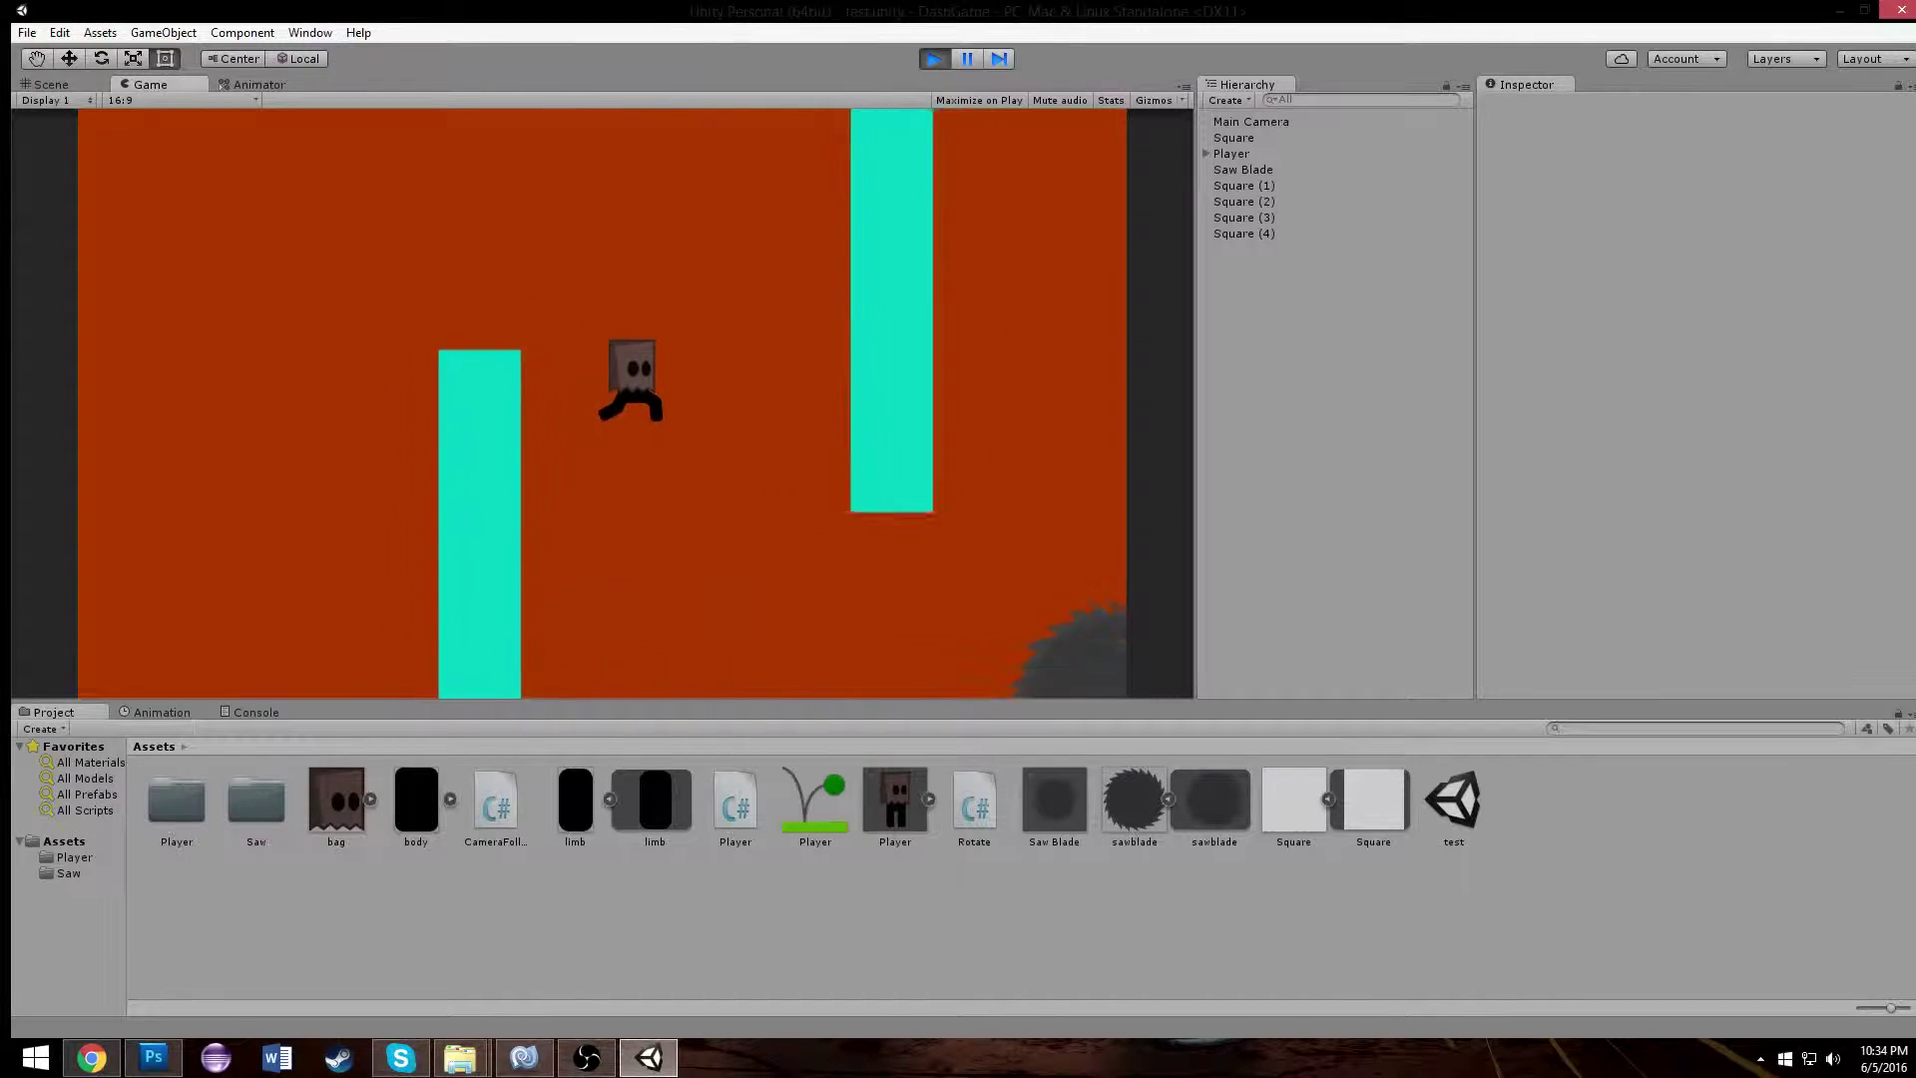
key("space")
key("space")
key("Left")
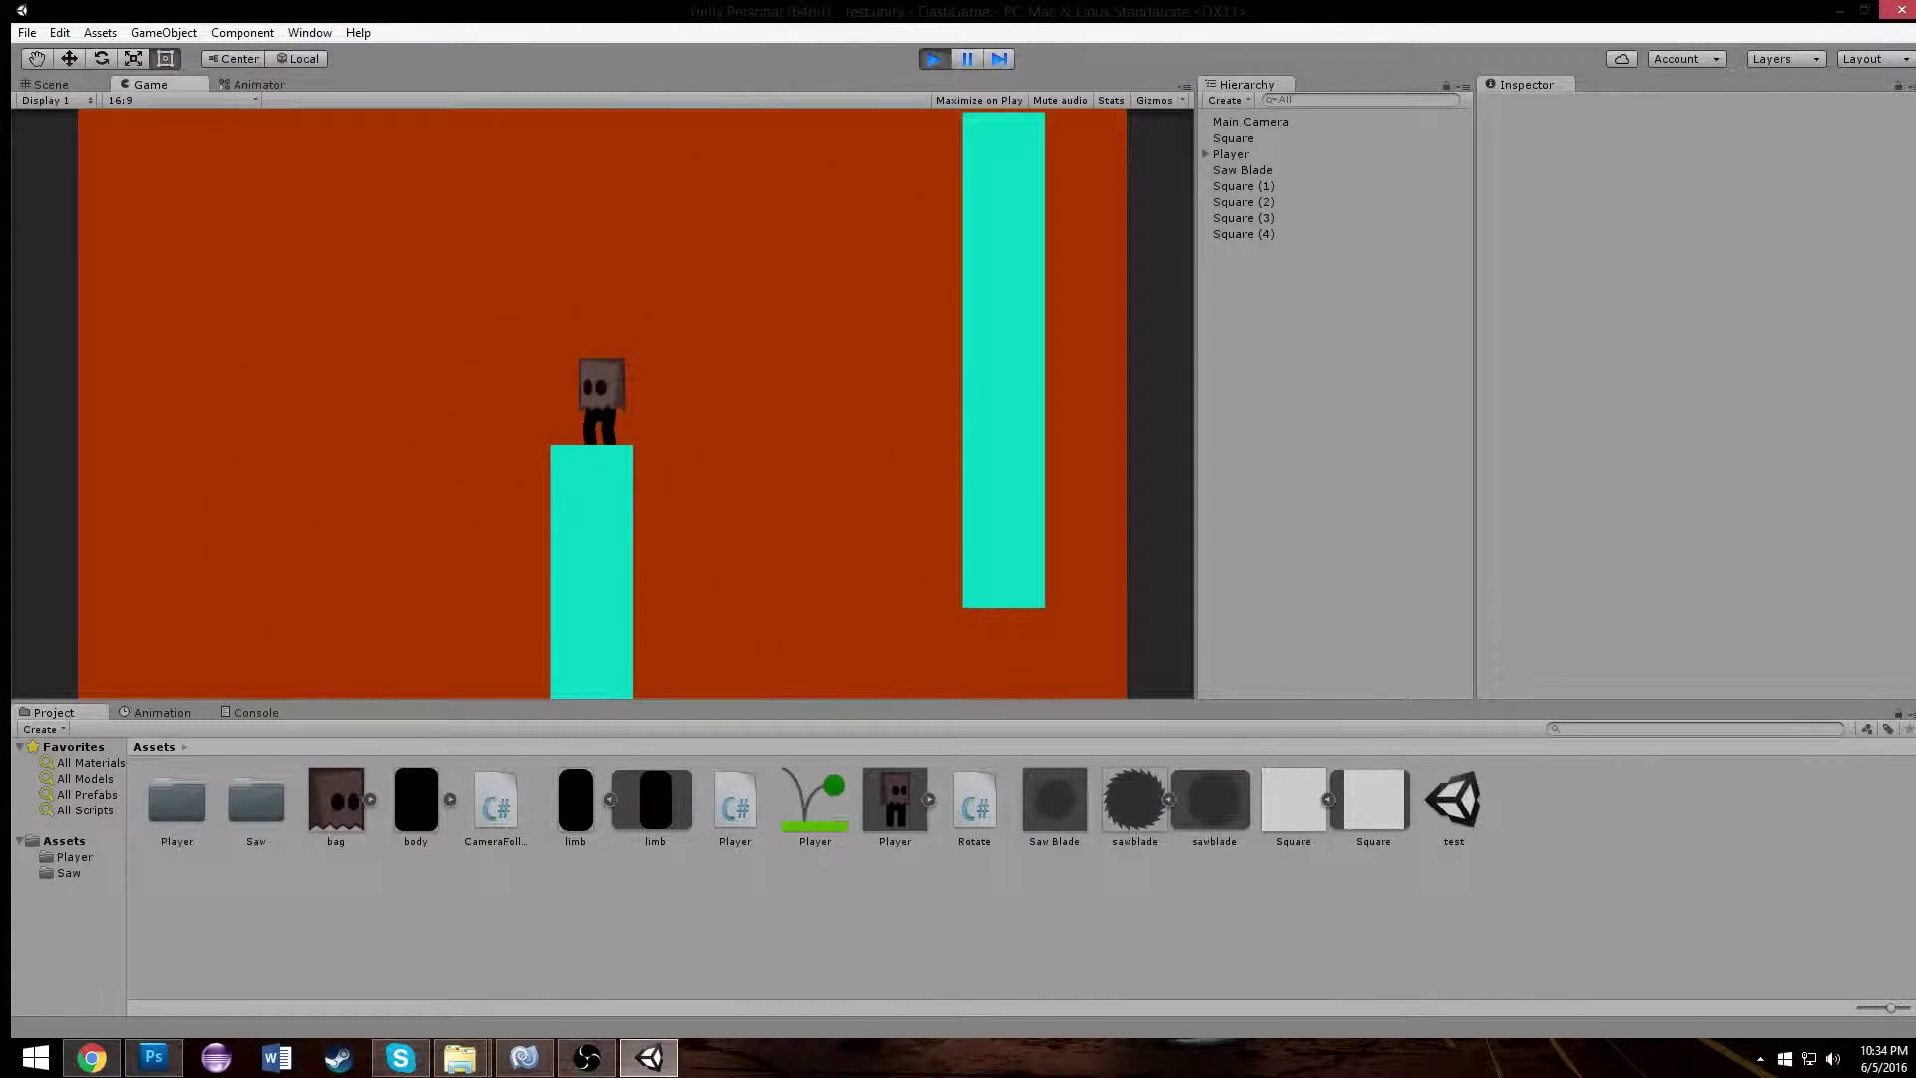
- Test jumping the character over the saw blade and onto the raised platform beside the rotating bar
key("Right")
key("space")
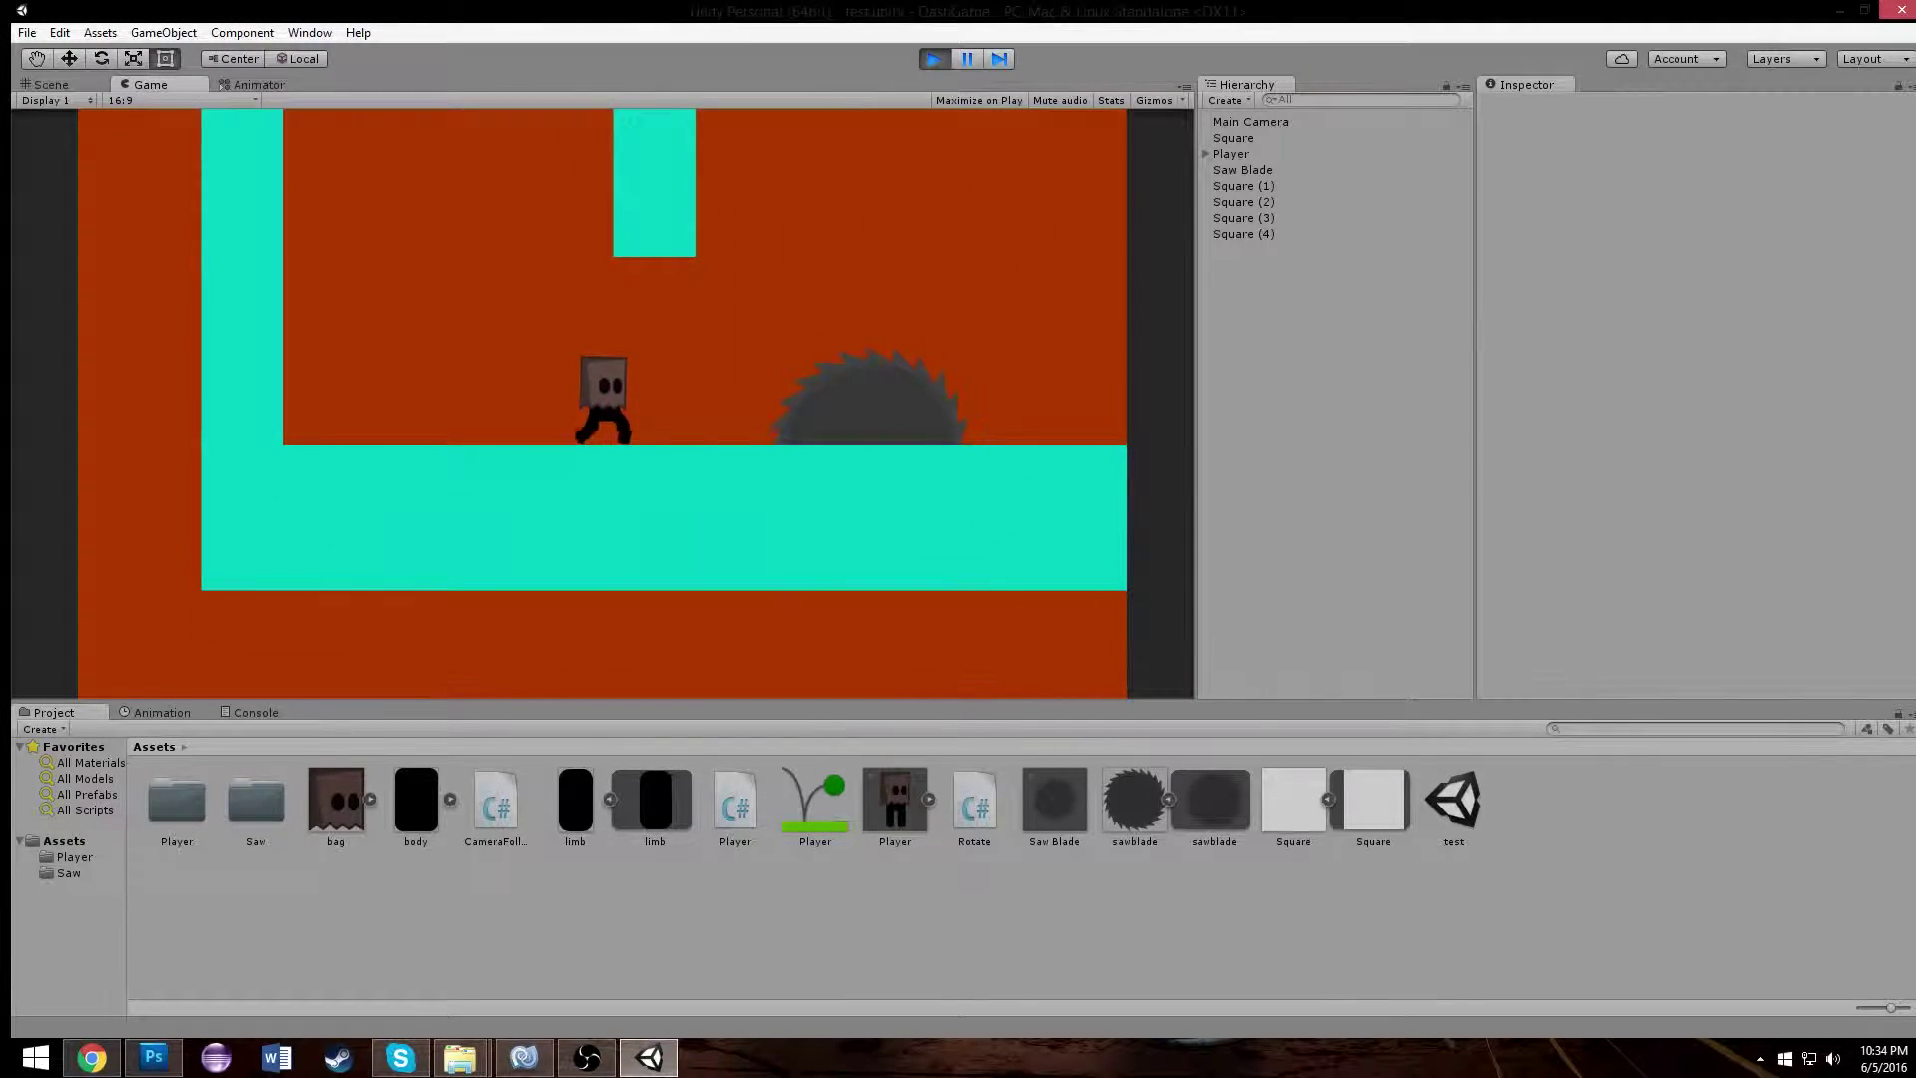
key("Right")
key("space")
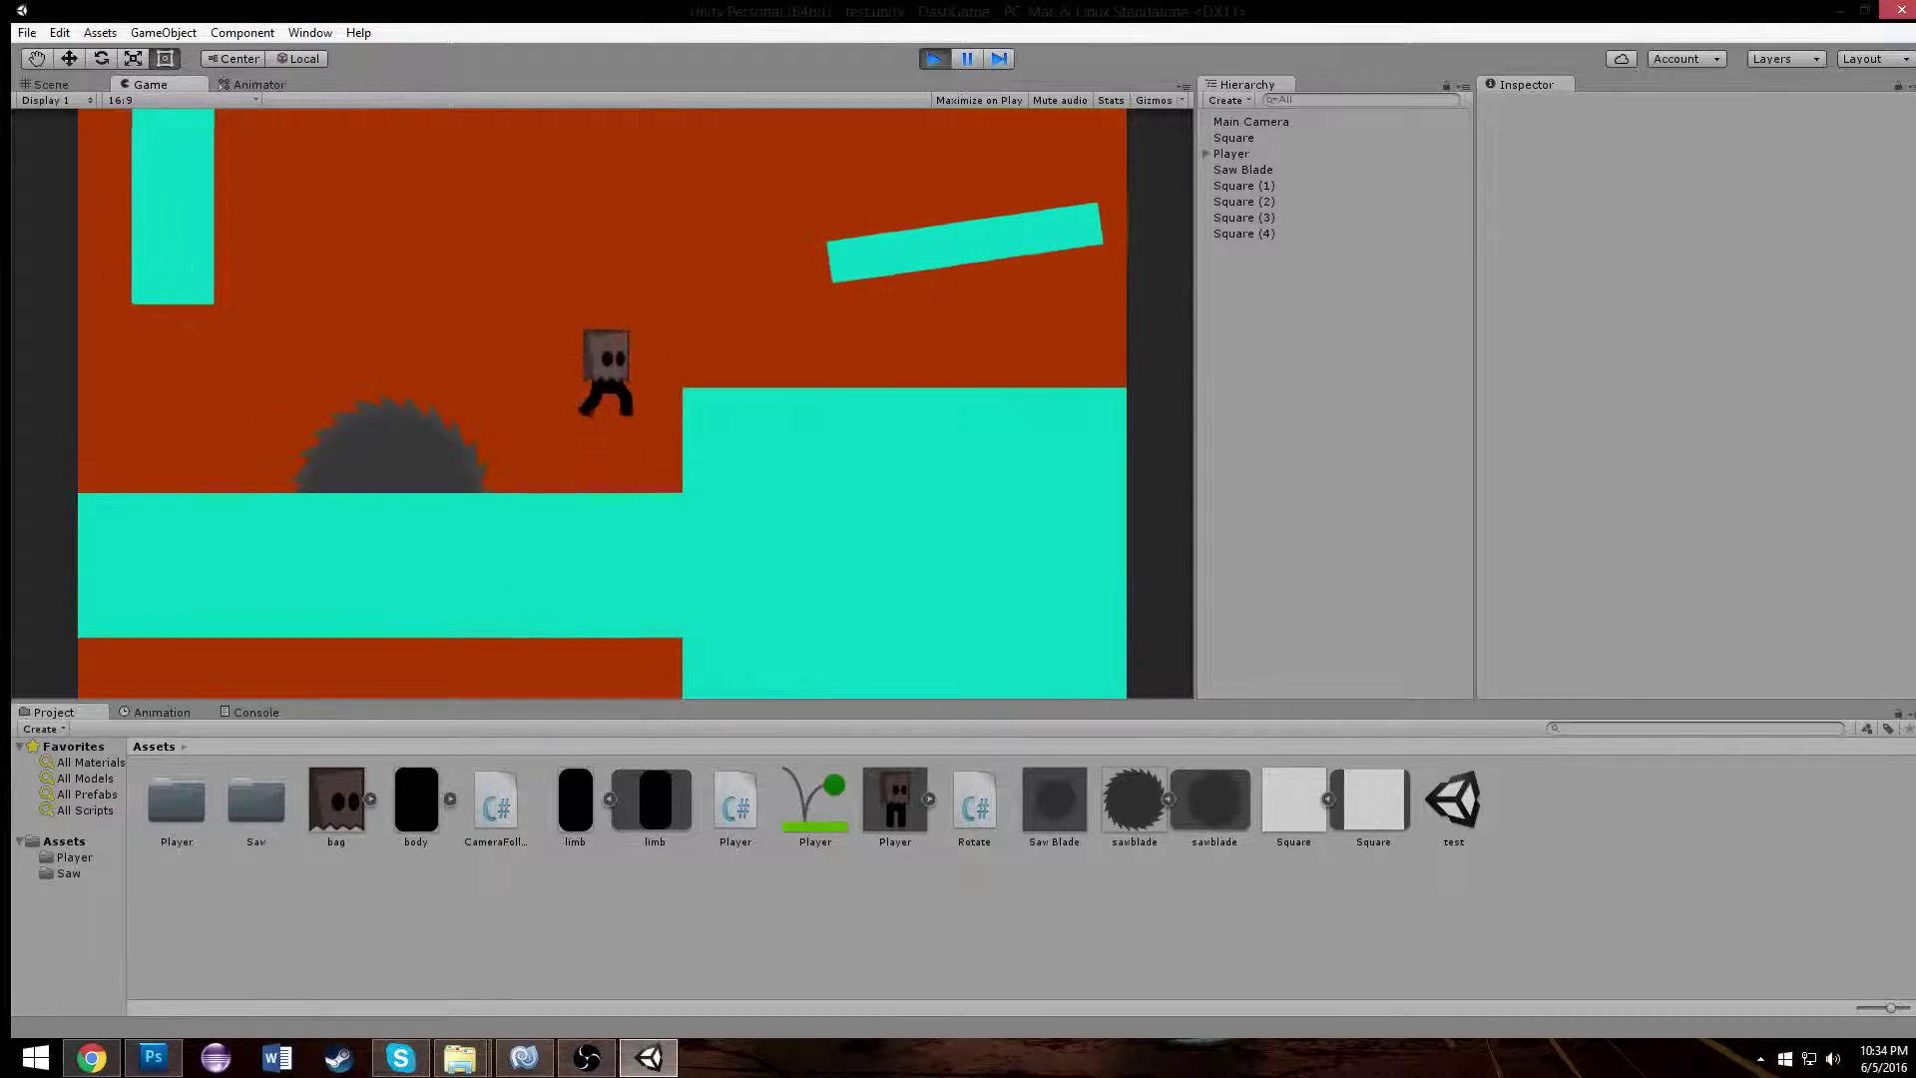
key("Right")
key("space")
key("space")
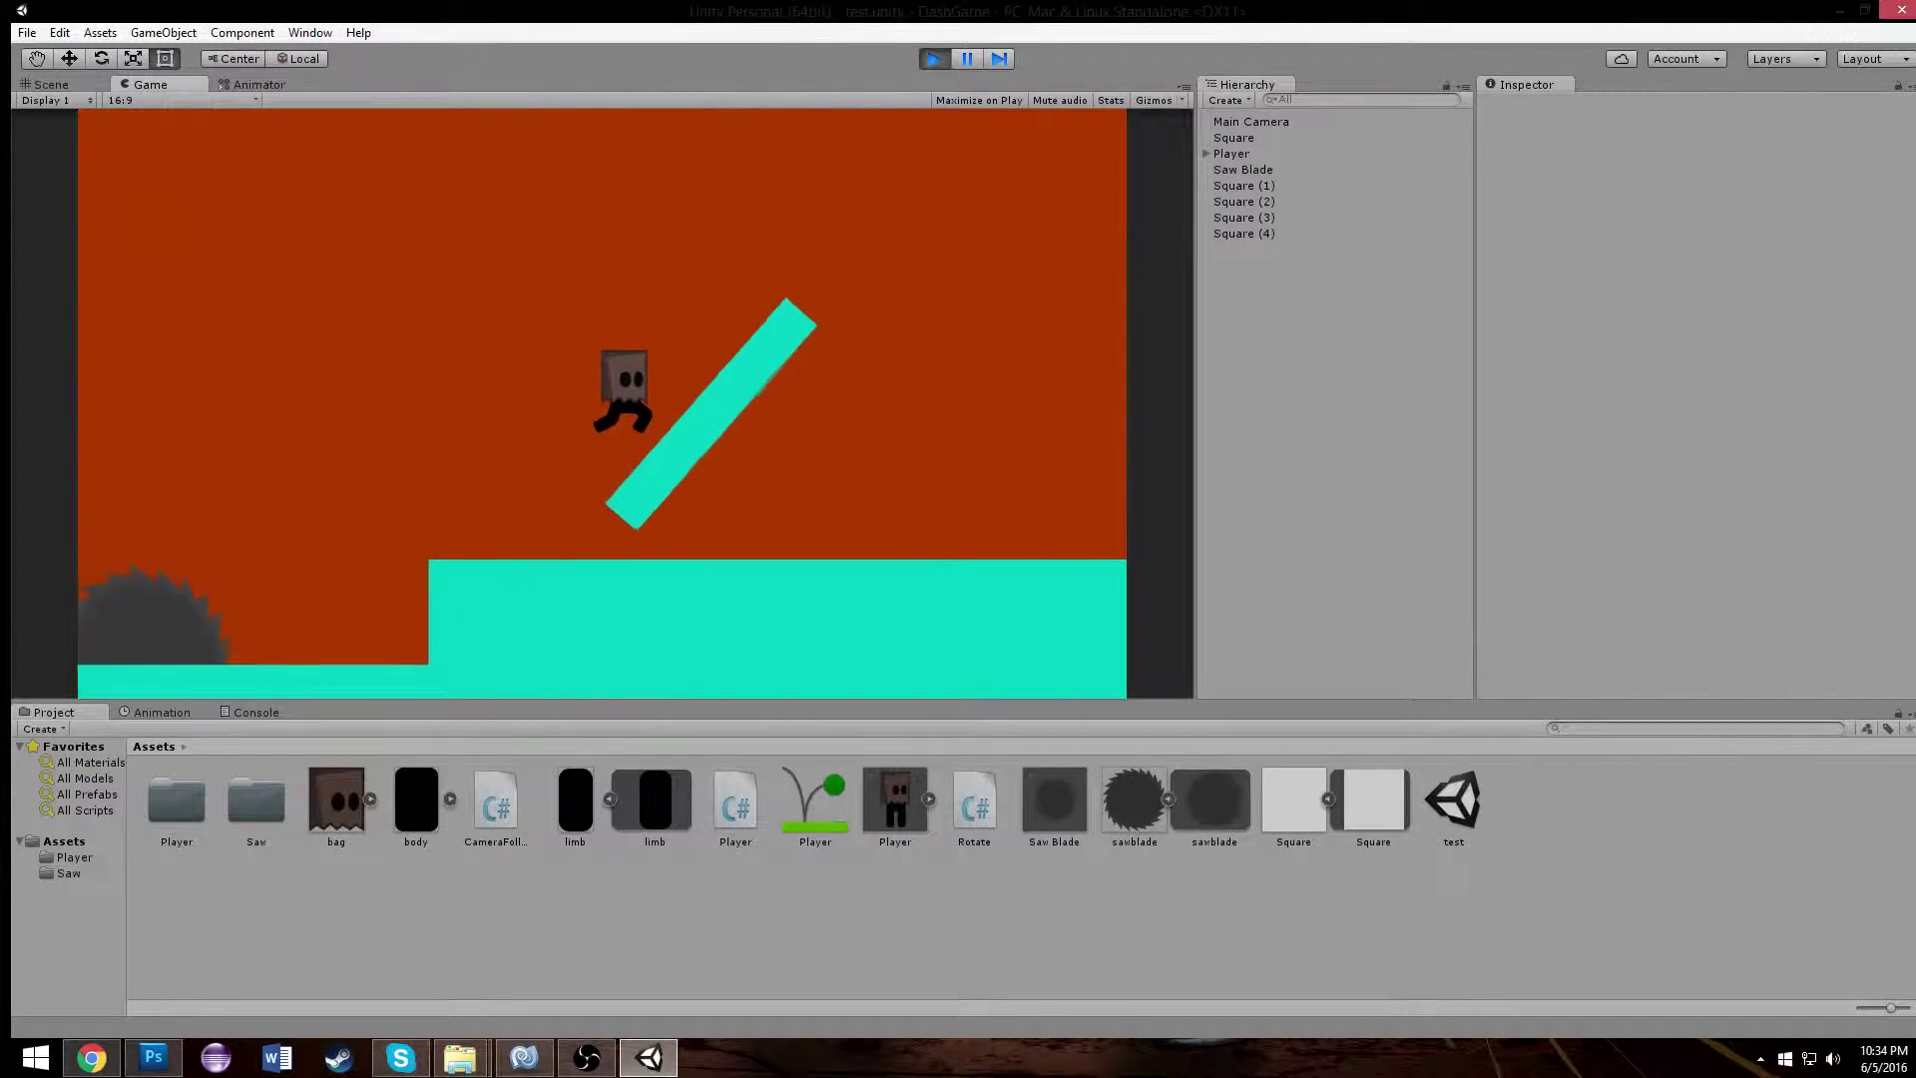
key("Right")
key("space")
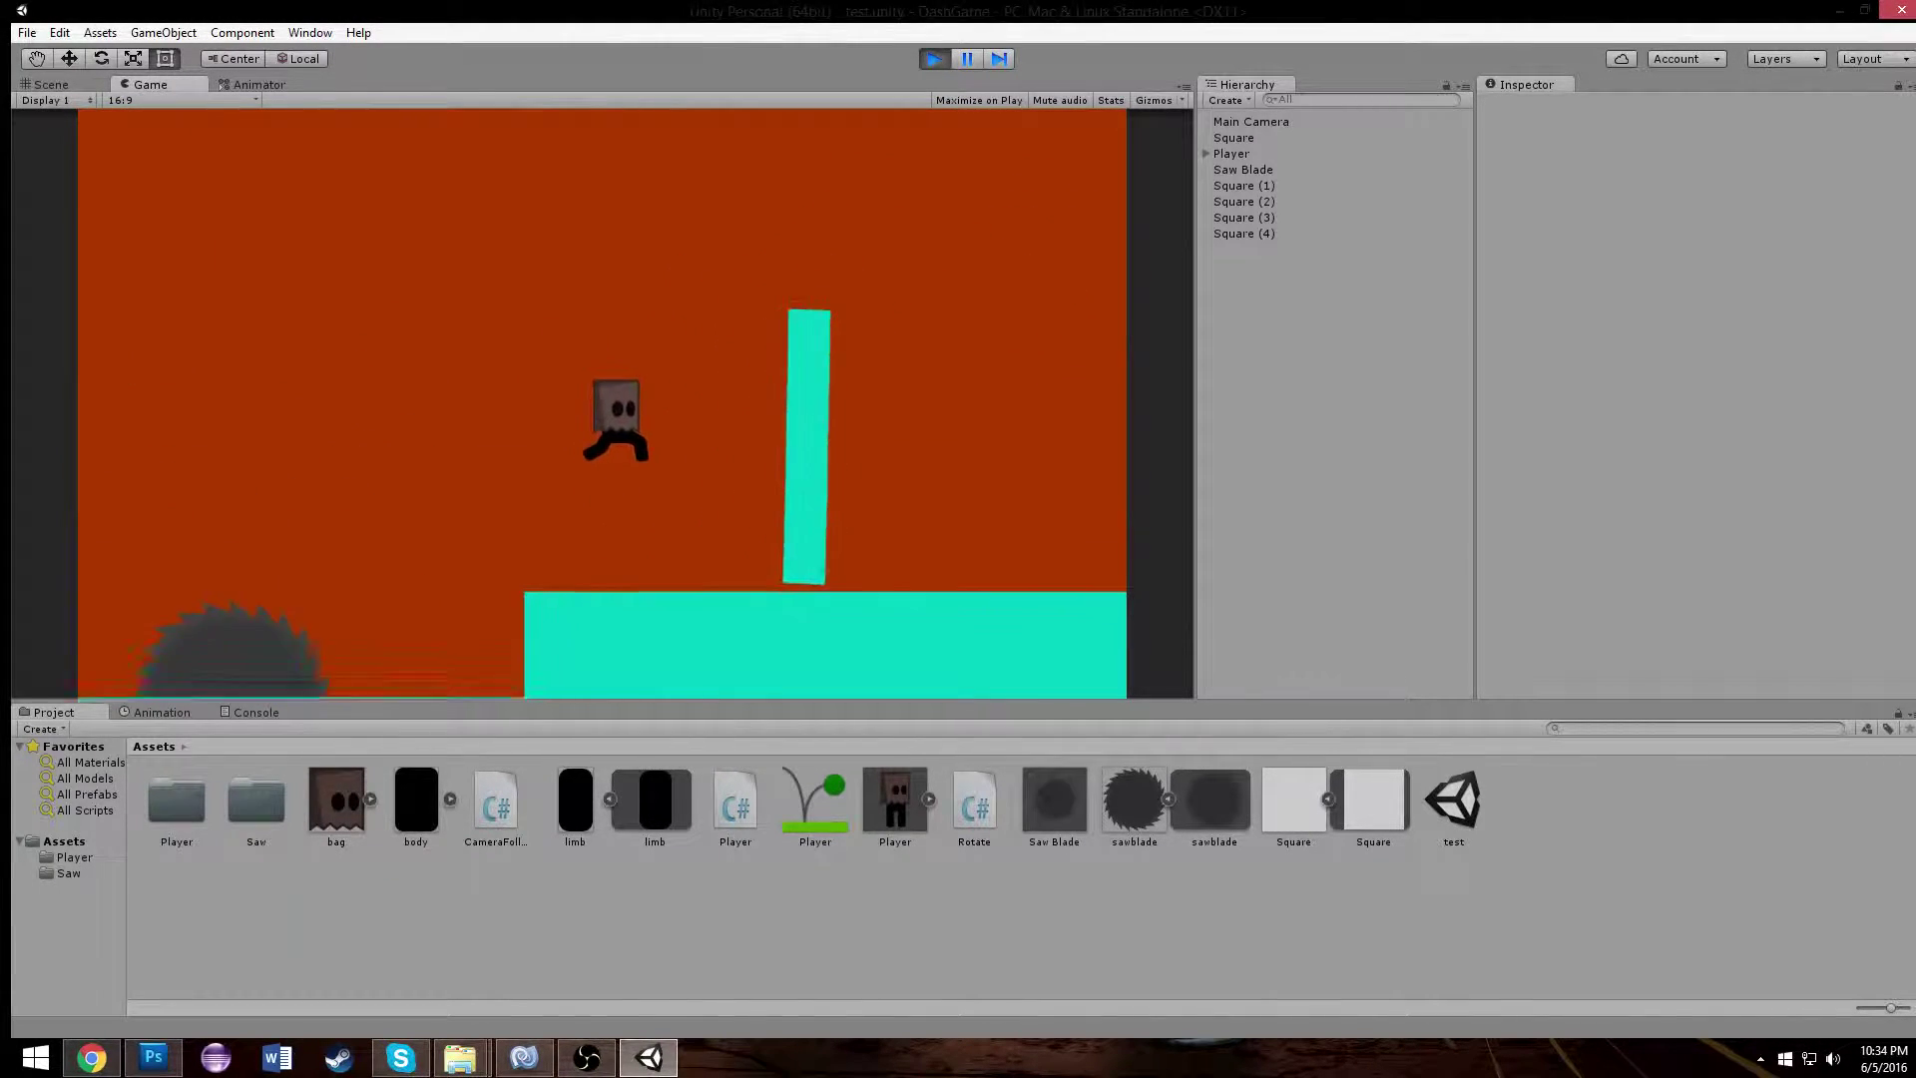
key("Right")
key("Left")
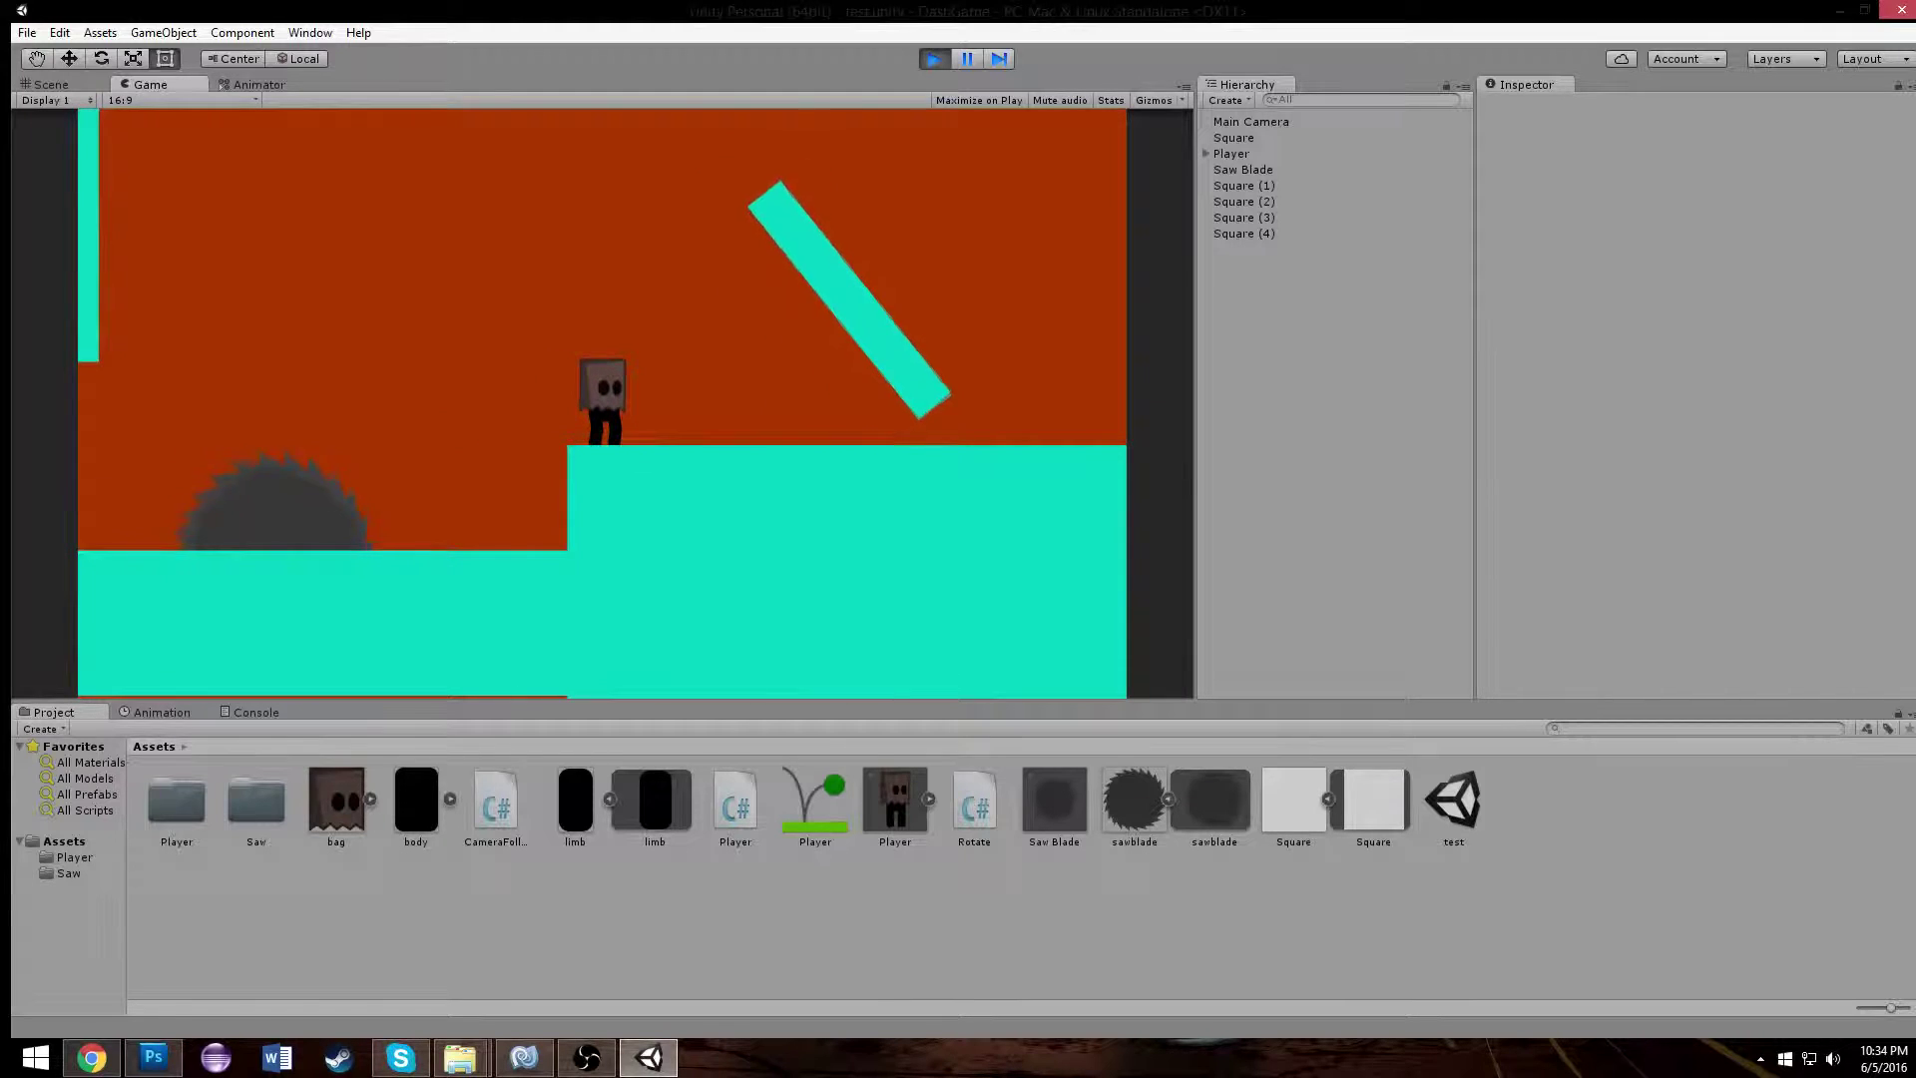
- Test moving and jumping the character around the rotating bar on the raised platform, and stop the game
key("Right")
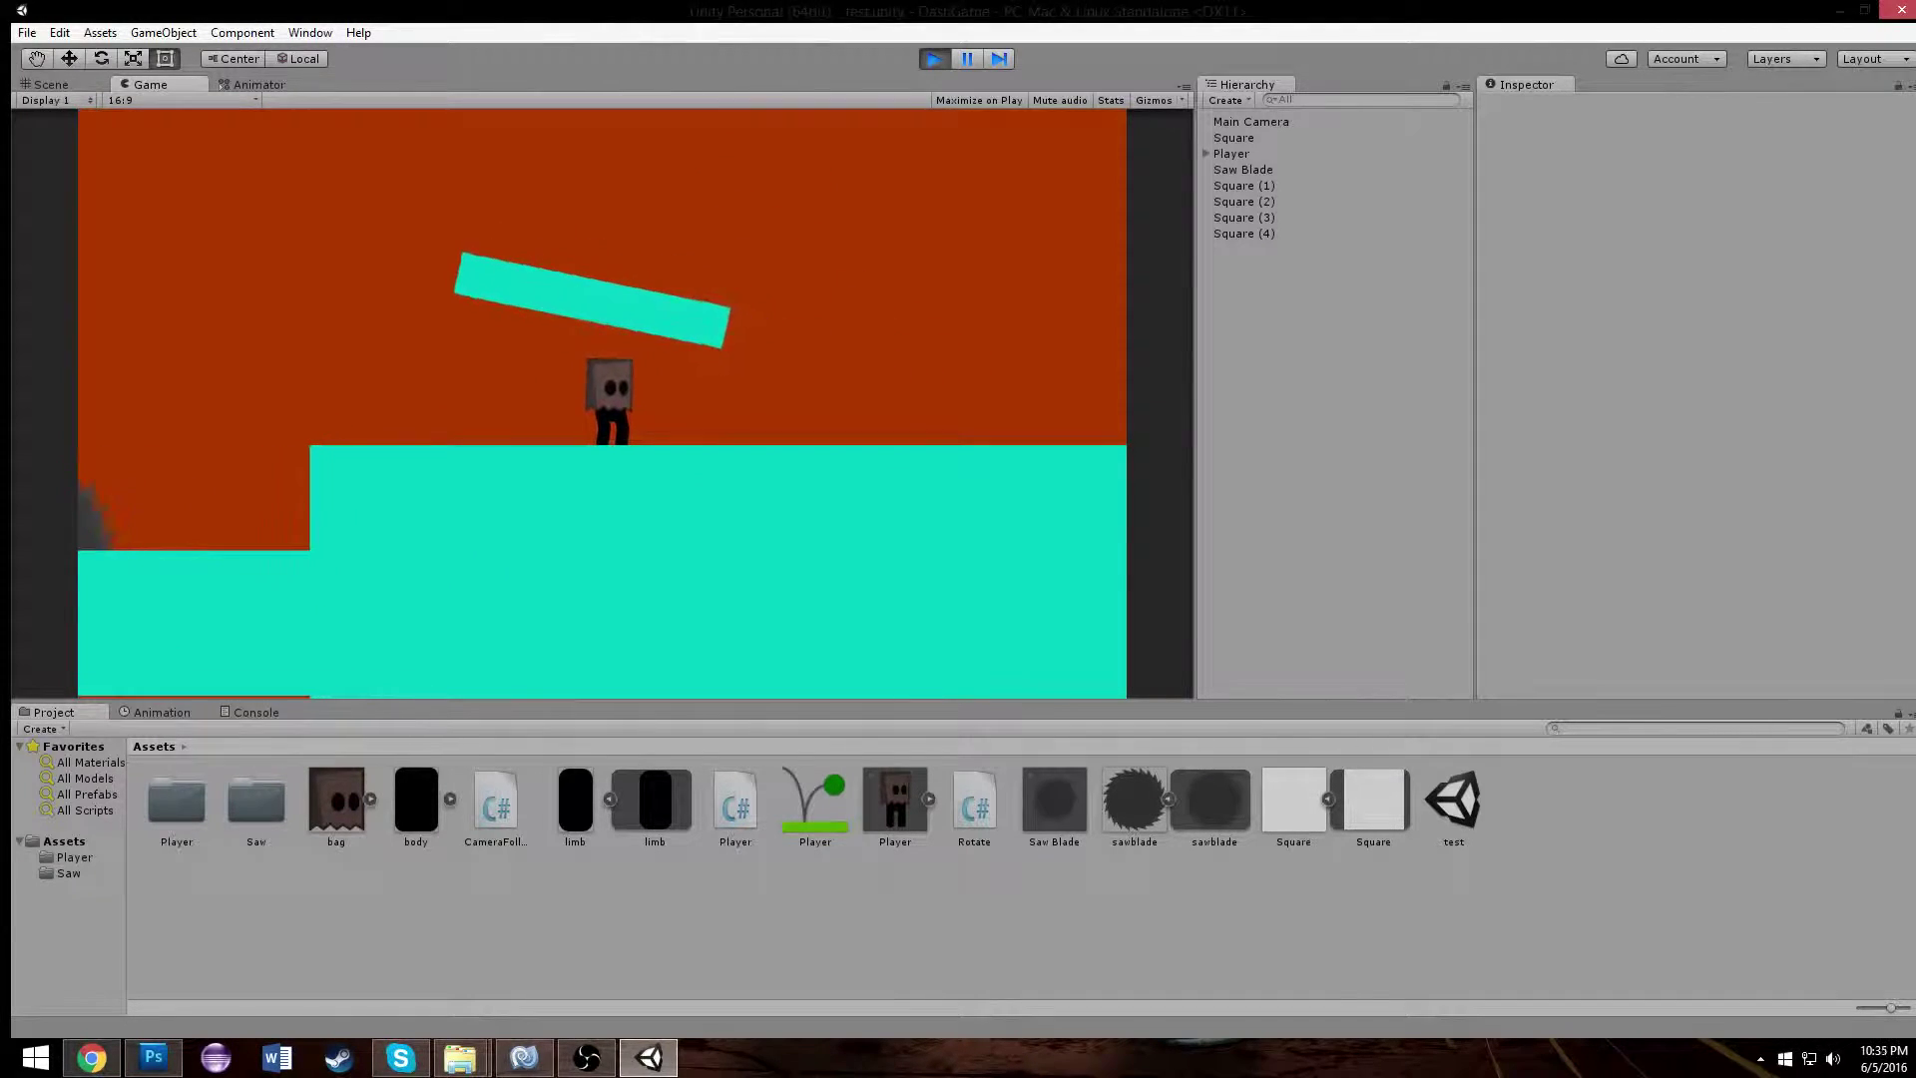
key("Right")
key("space")
key("Left")
key("space")
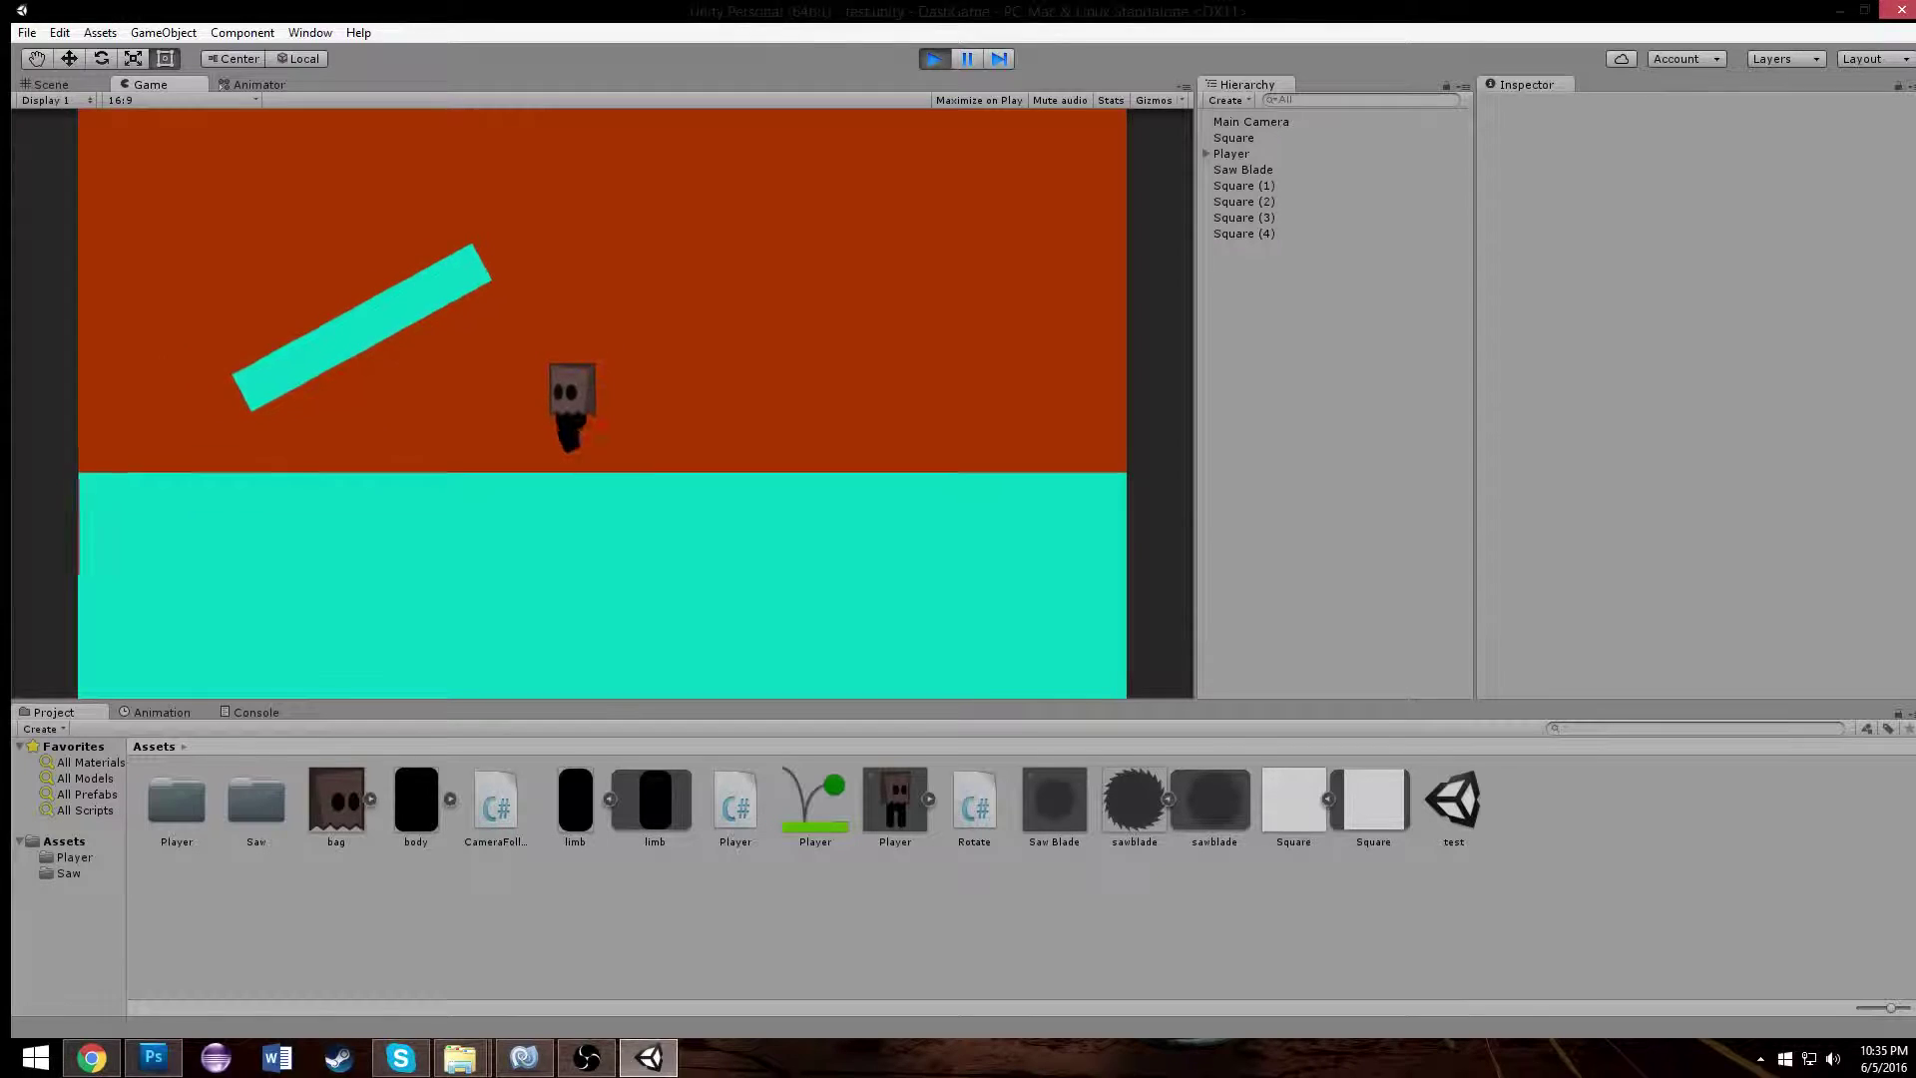
key("Right")
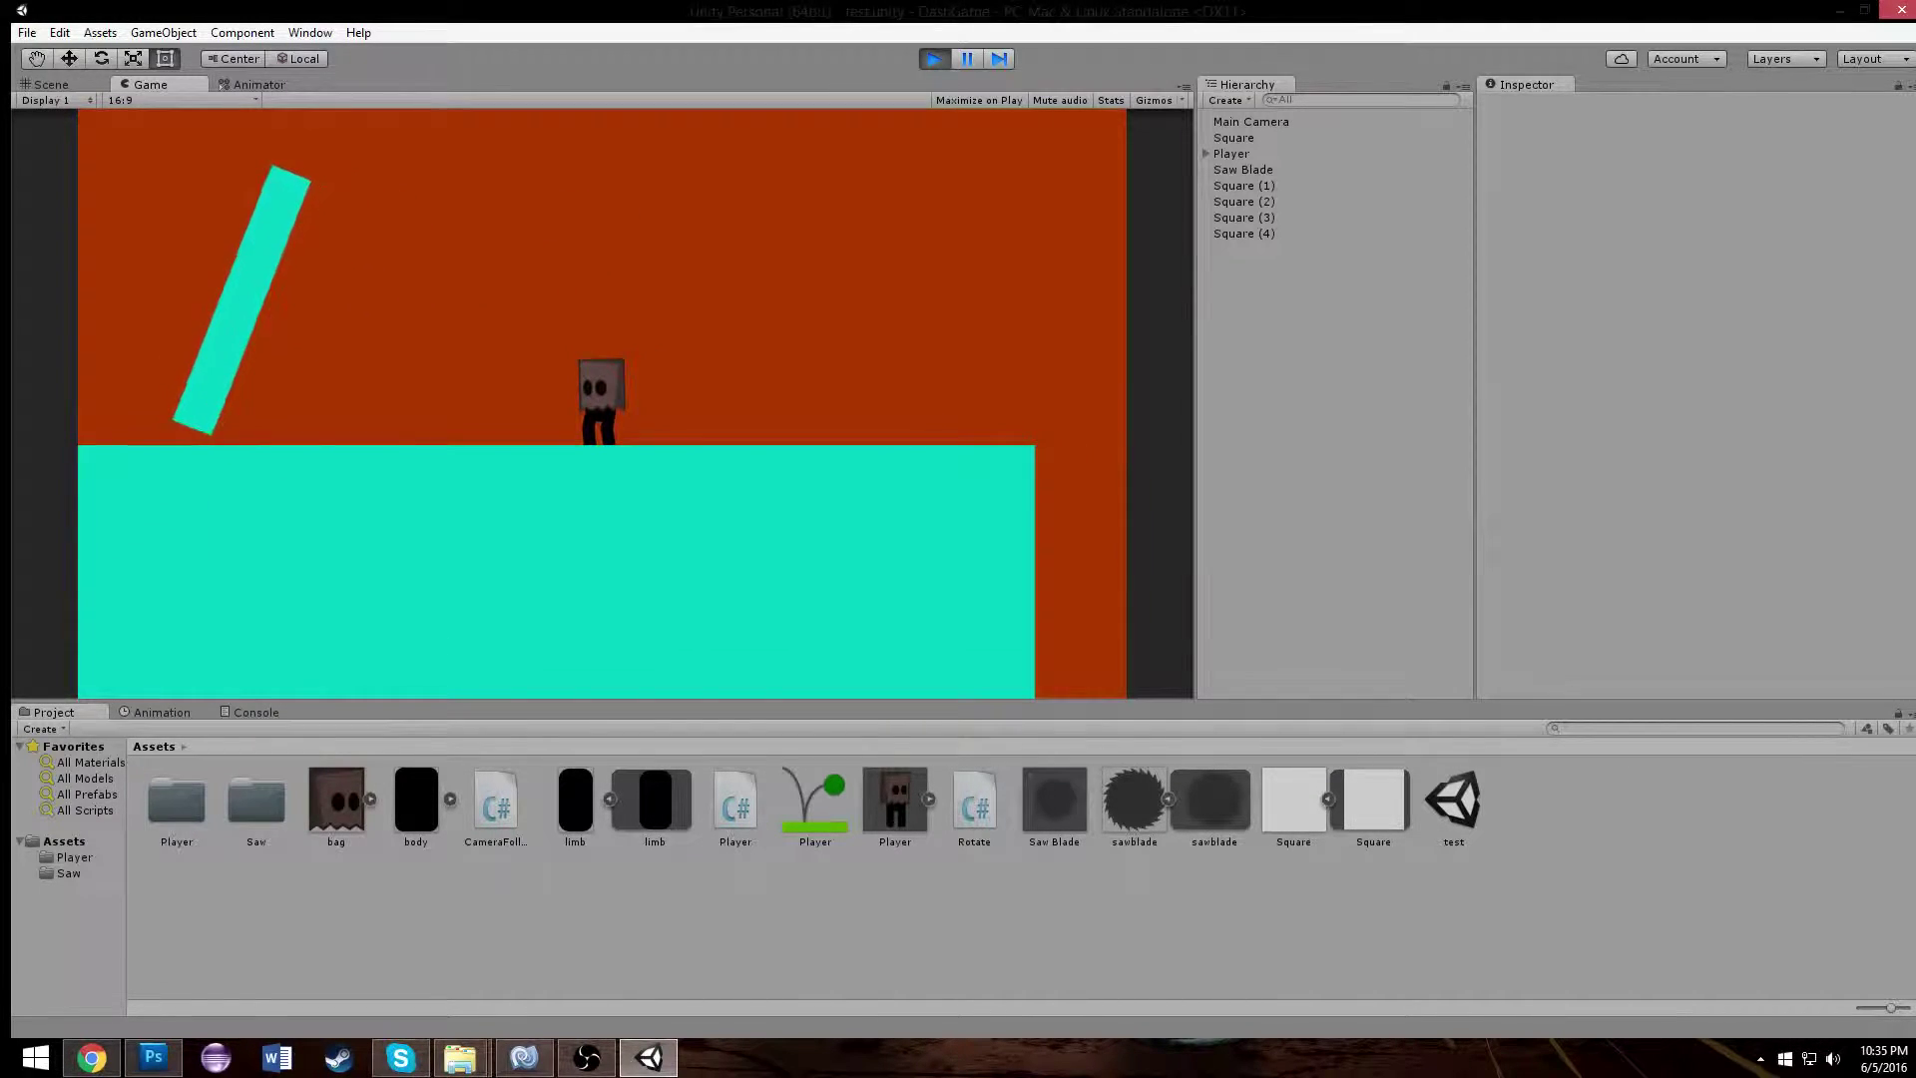
key("space")
key("Left")
key("Right")
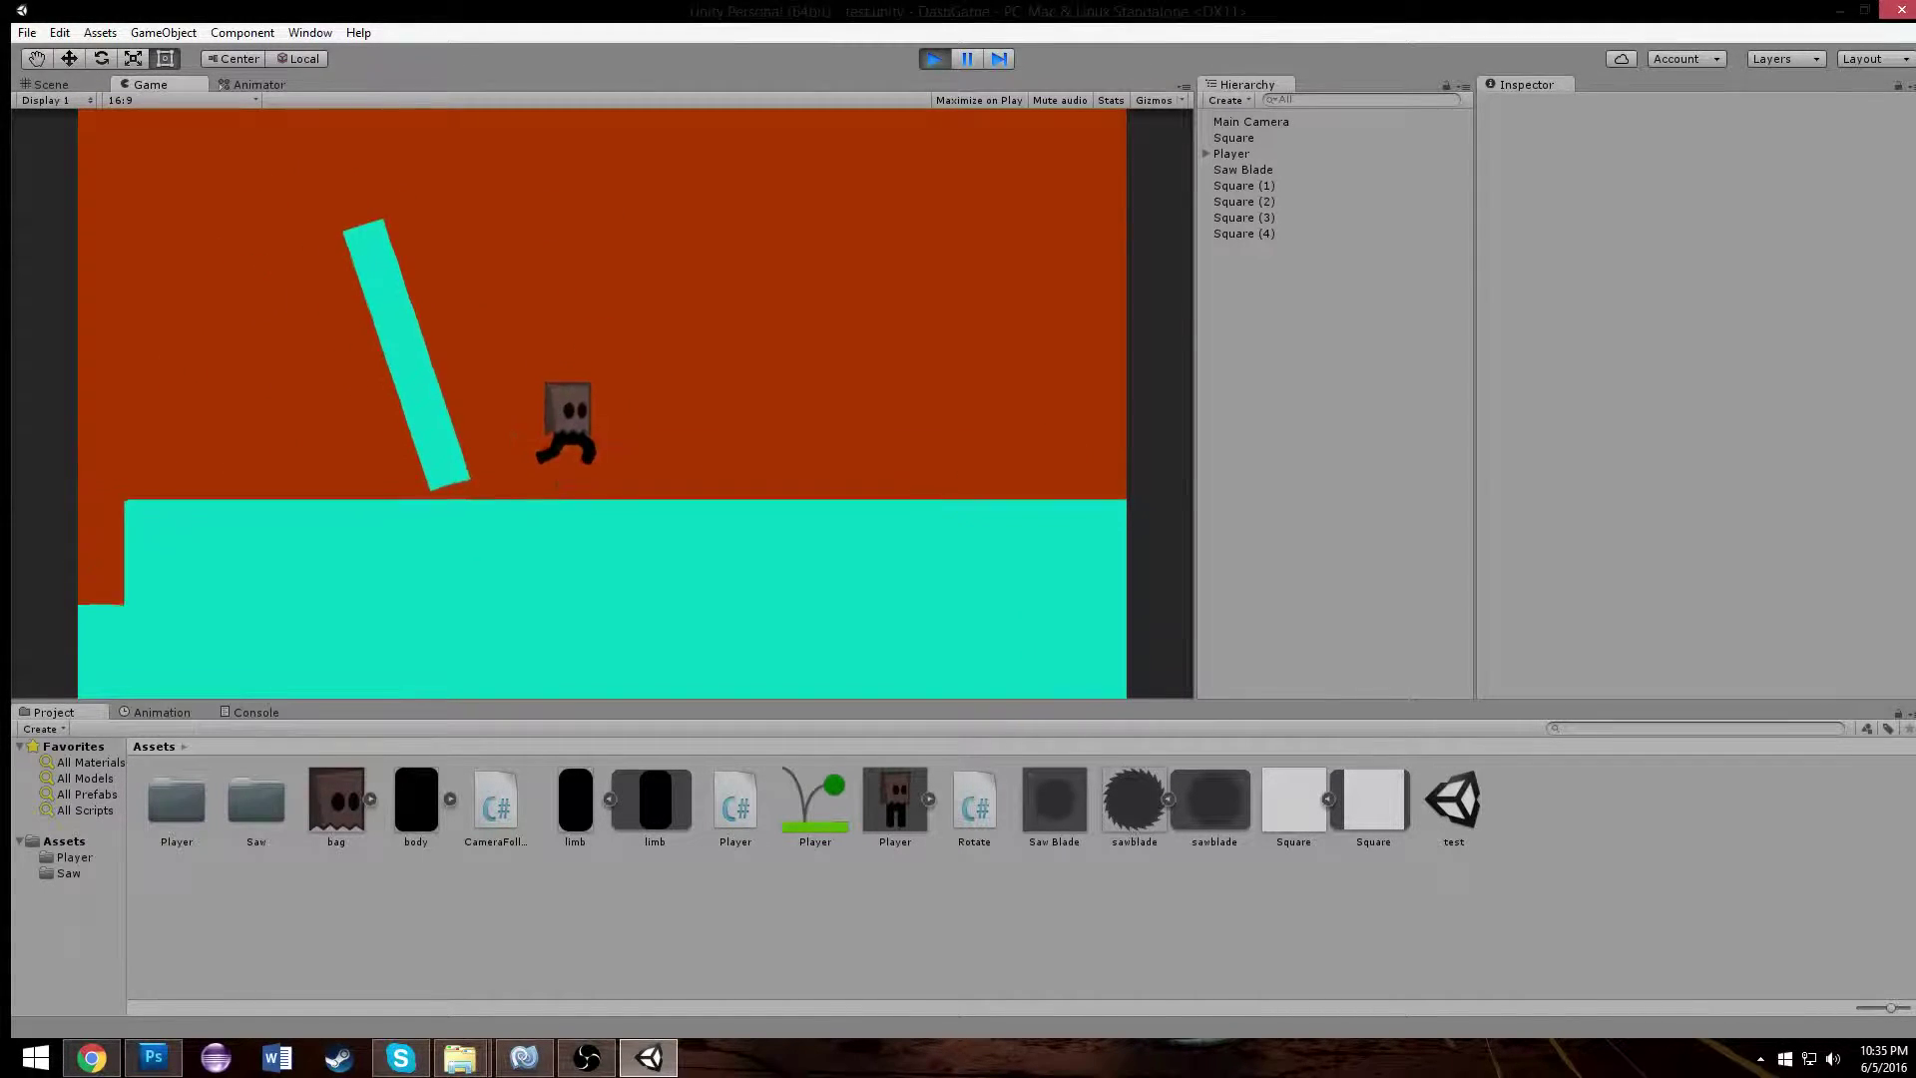
key("Right")
key("space")
key("Right")
key("Left")
key("space")
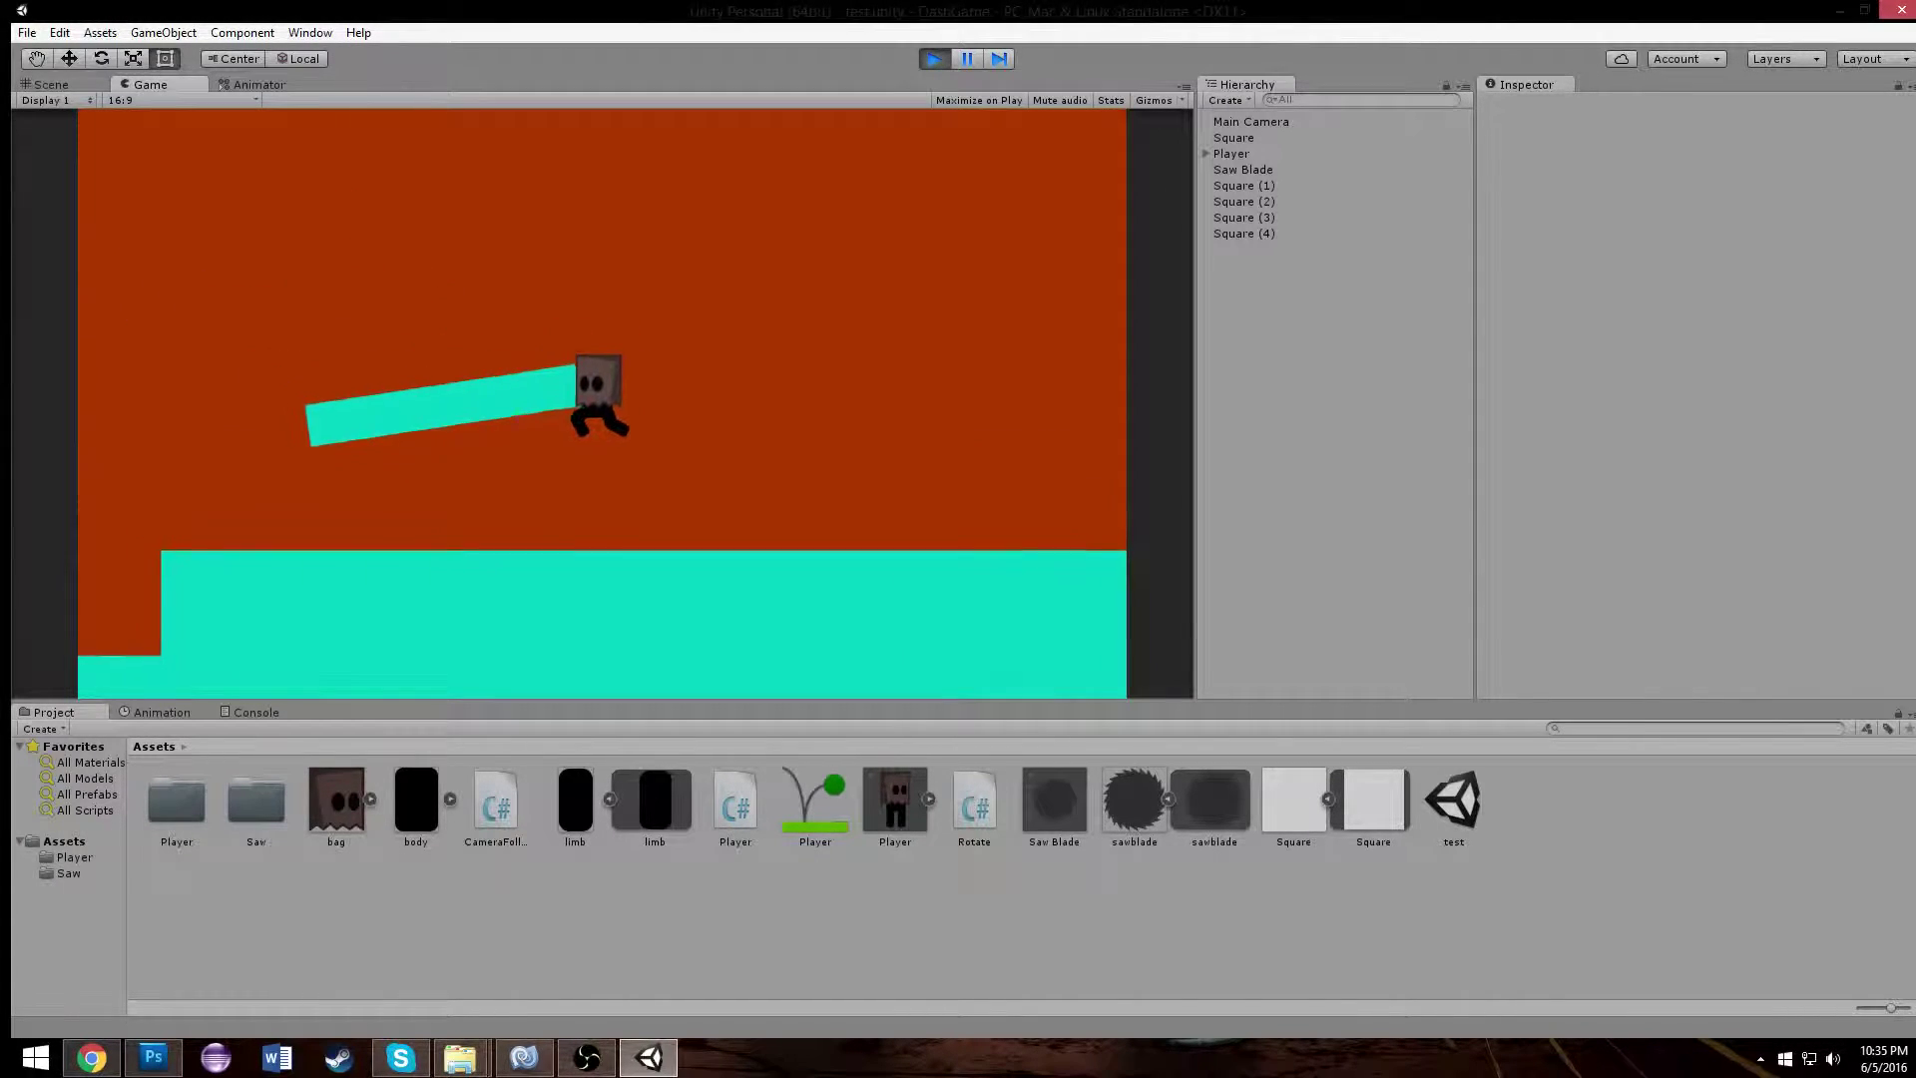
key("Left")
key("Right")
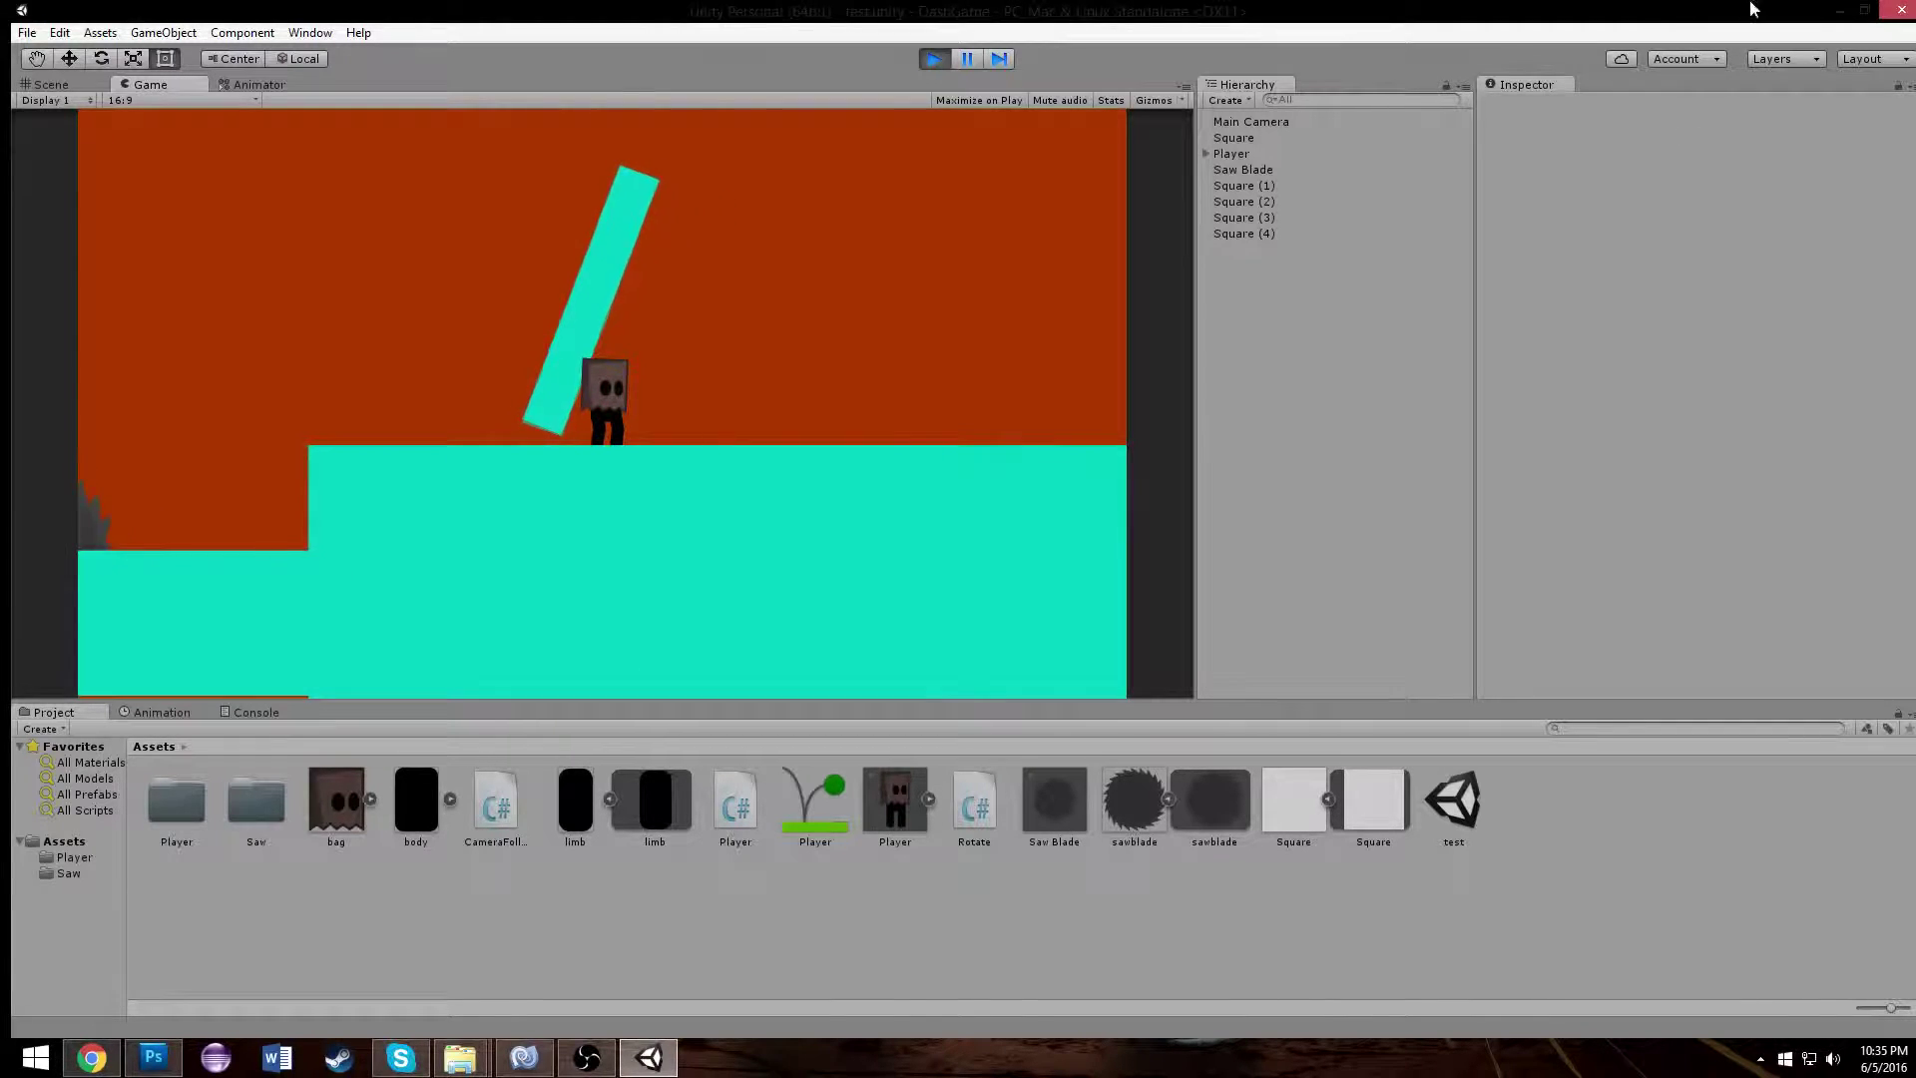
left_click(934, 59)
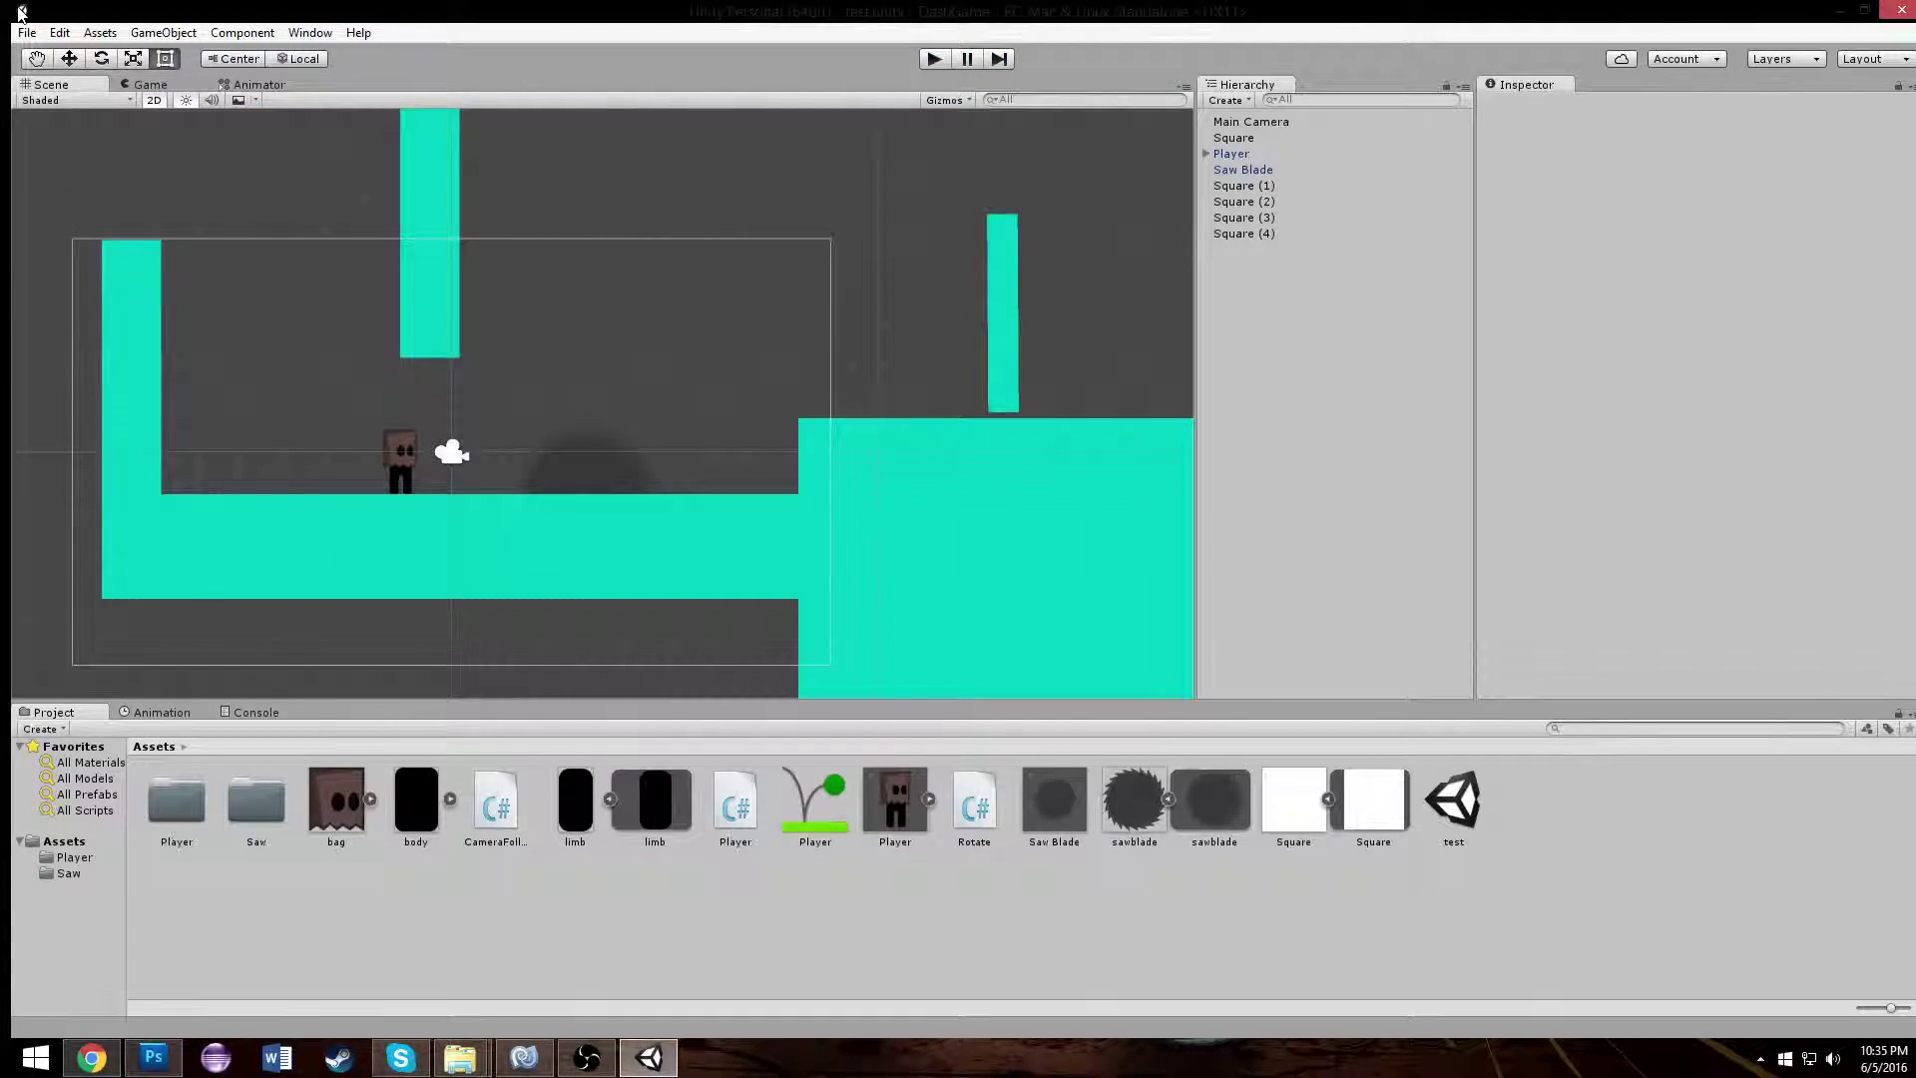
- Open the existing project Tutorial Game
left_click(27, 32)
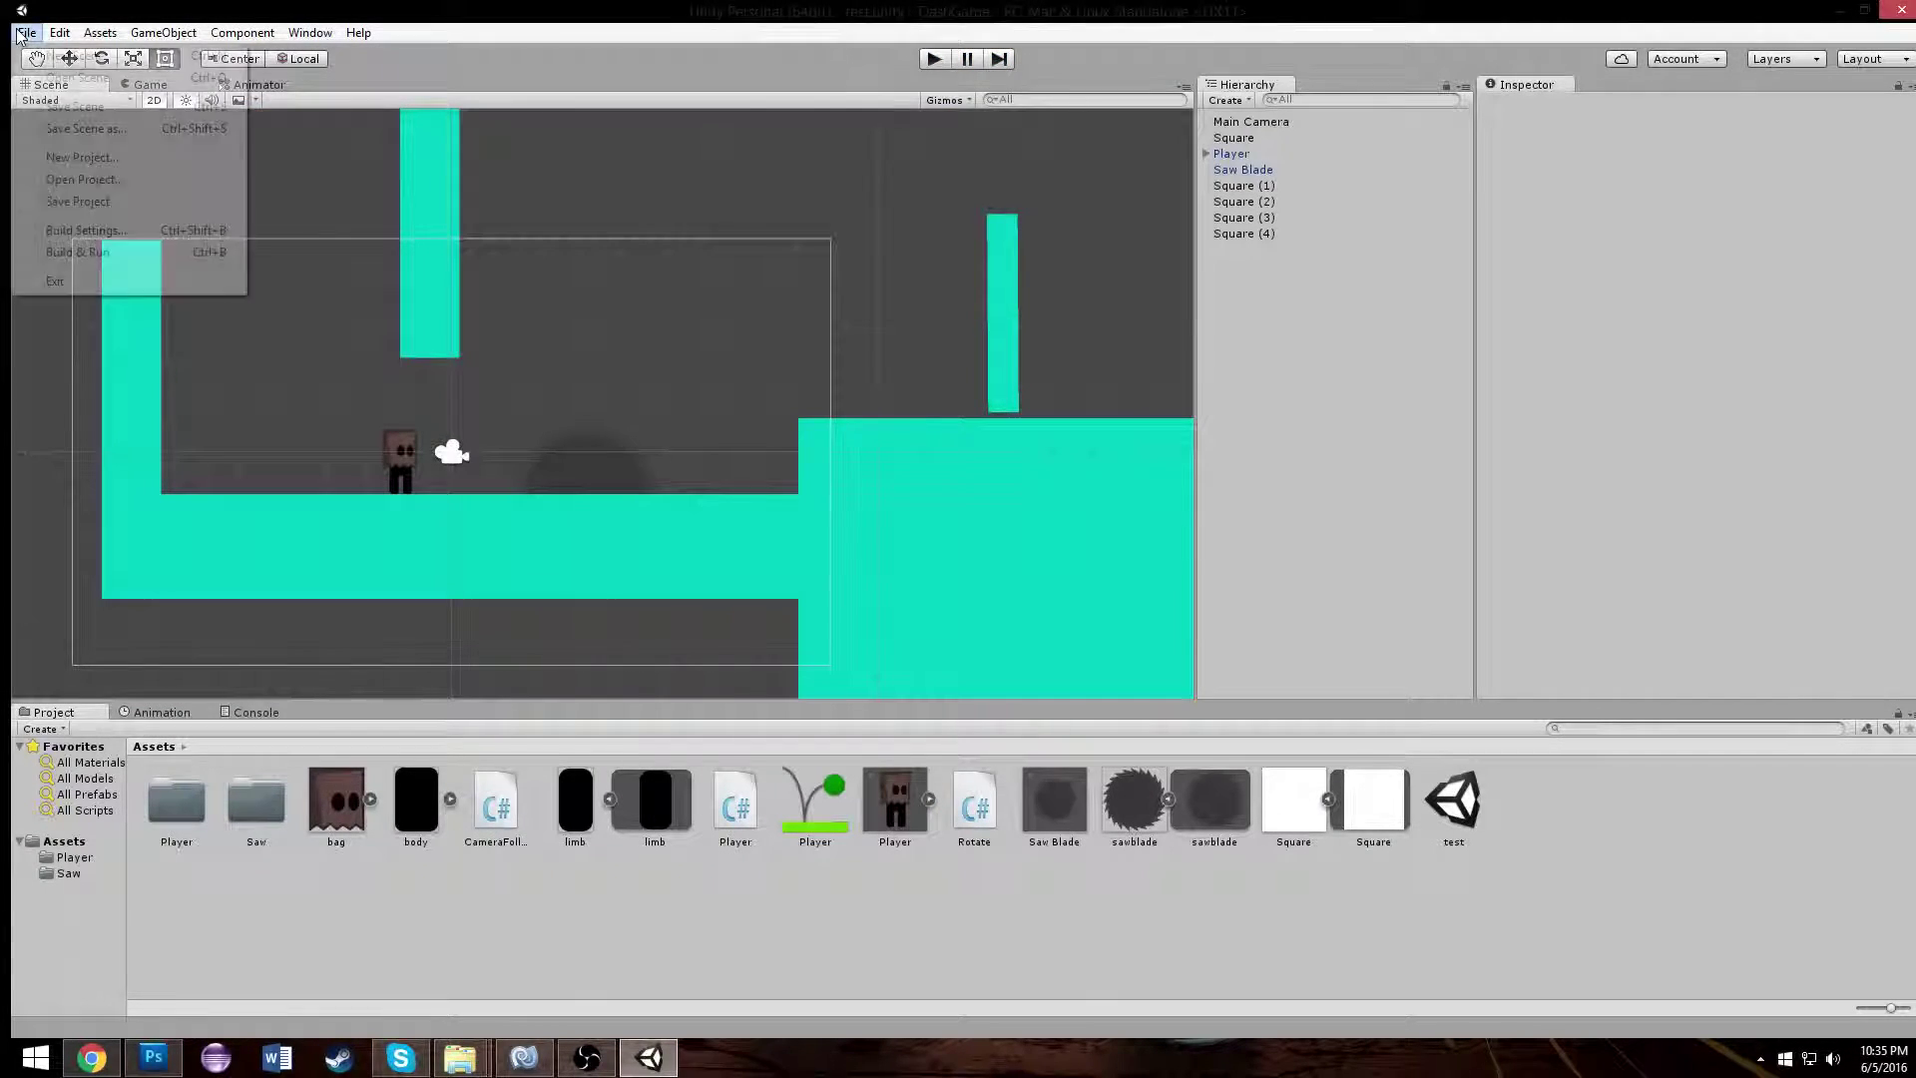
left_click(141, 182)
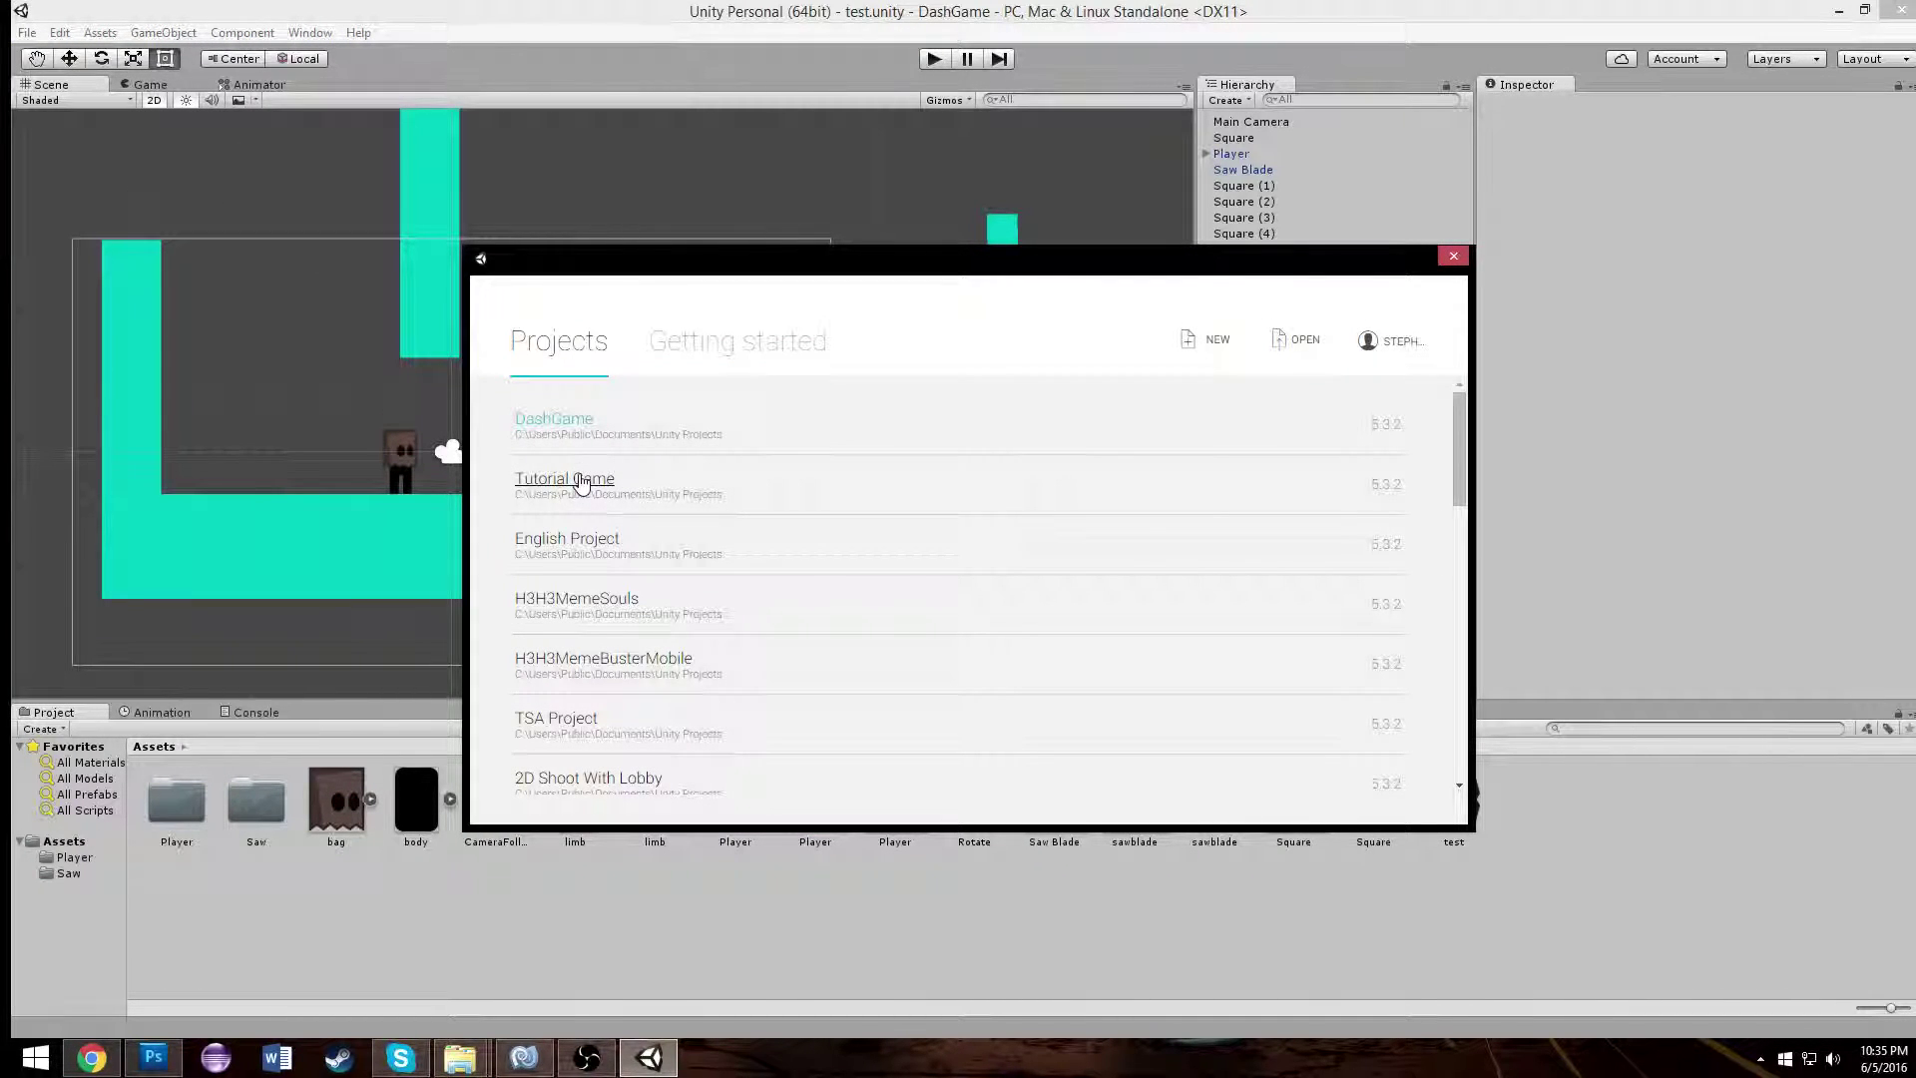
left_click(579, 481)
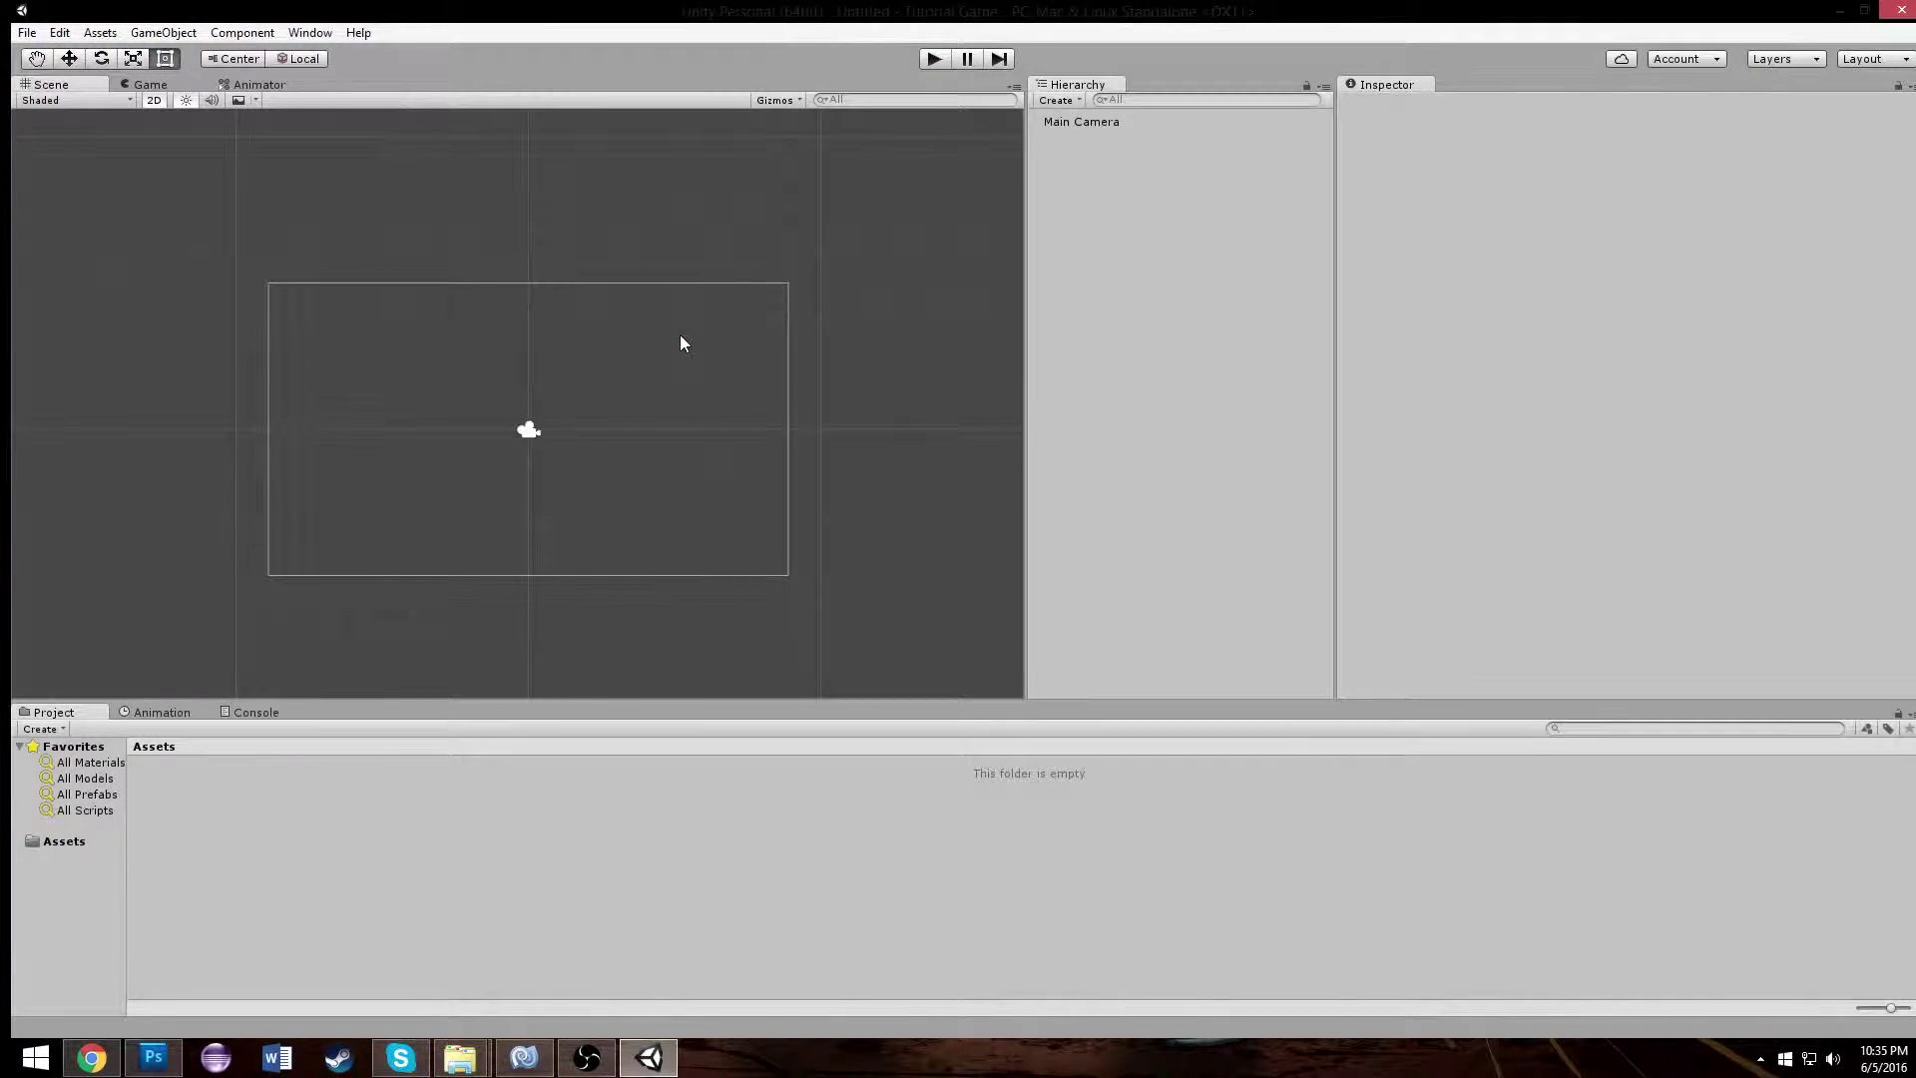
- Inspect the Main Camera's properties and its frame in the empty scene
scroll(719, 382, "up", 3)
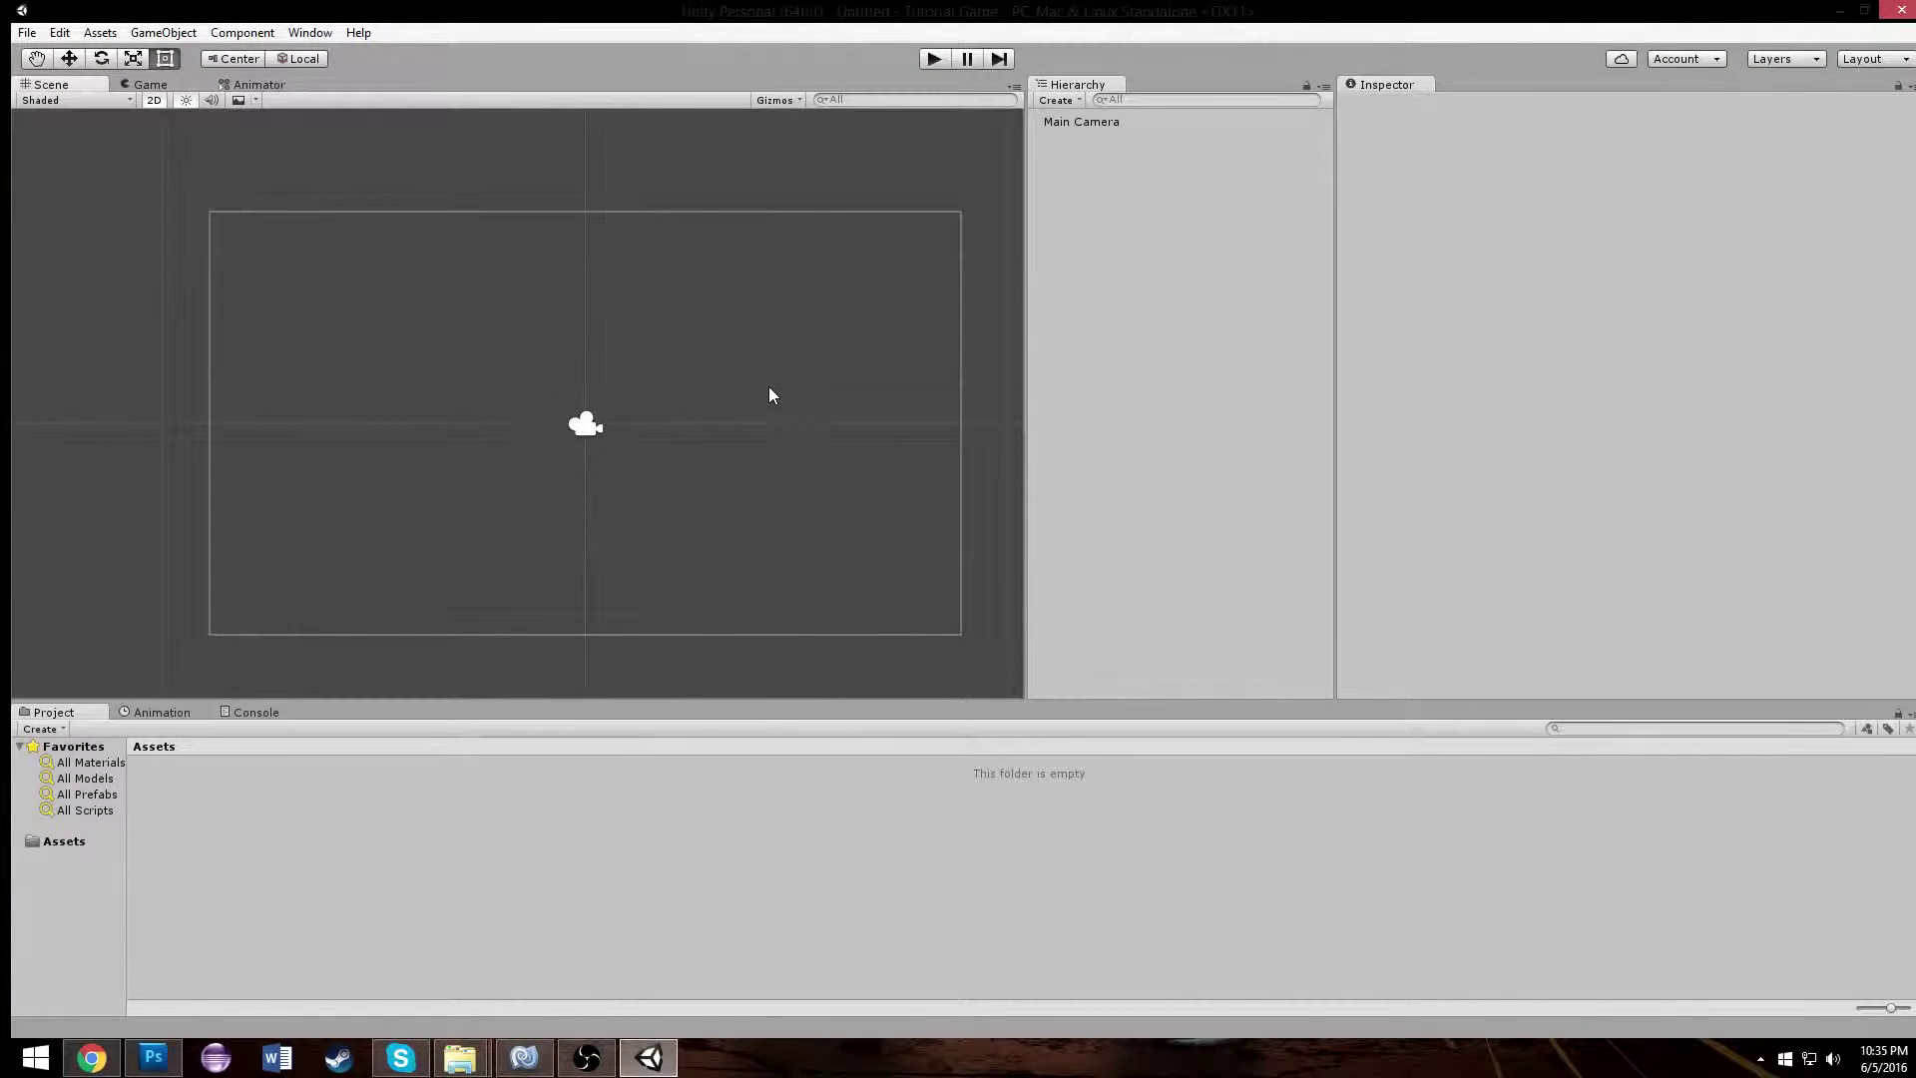
scroll(770, 395, "up", 2)
left_click(1088, 120)
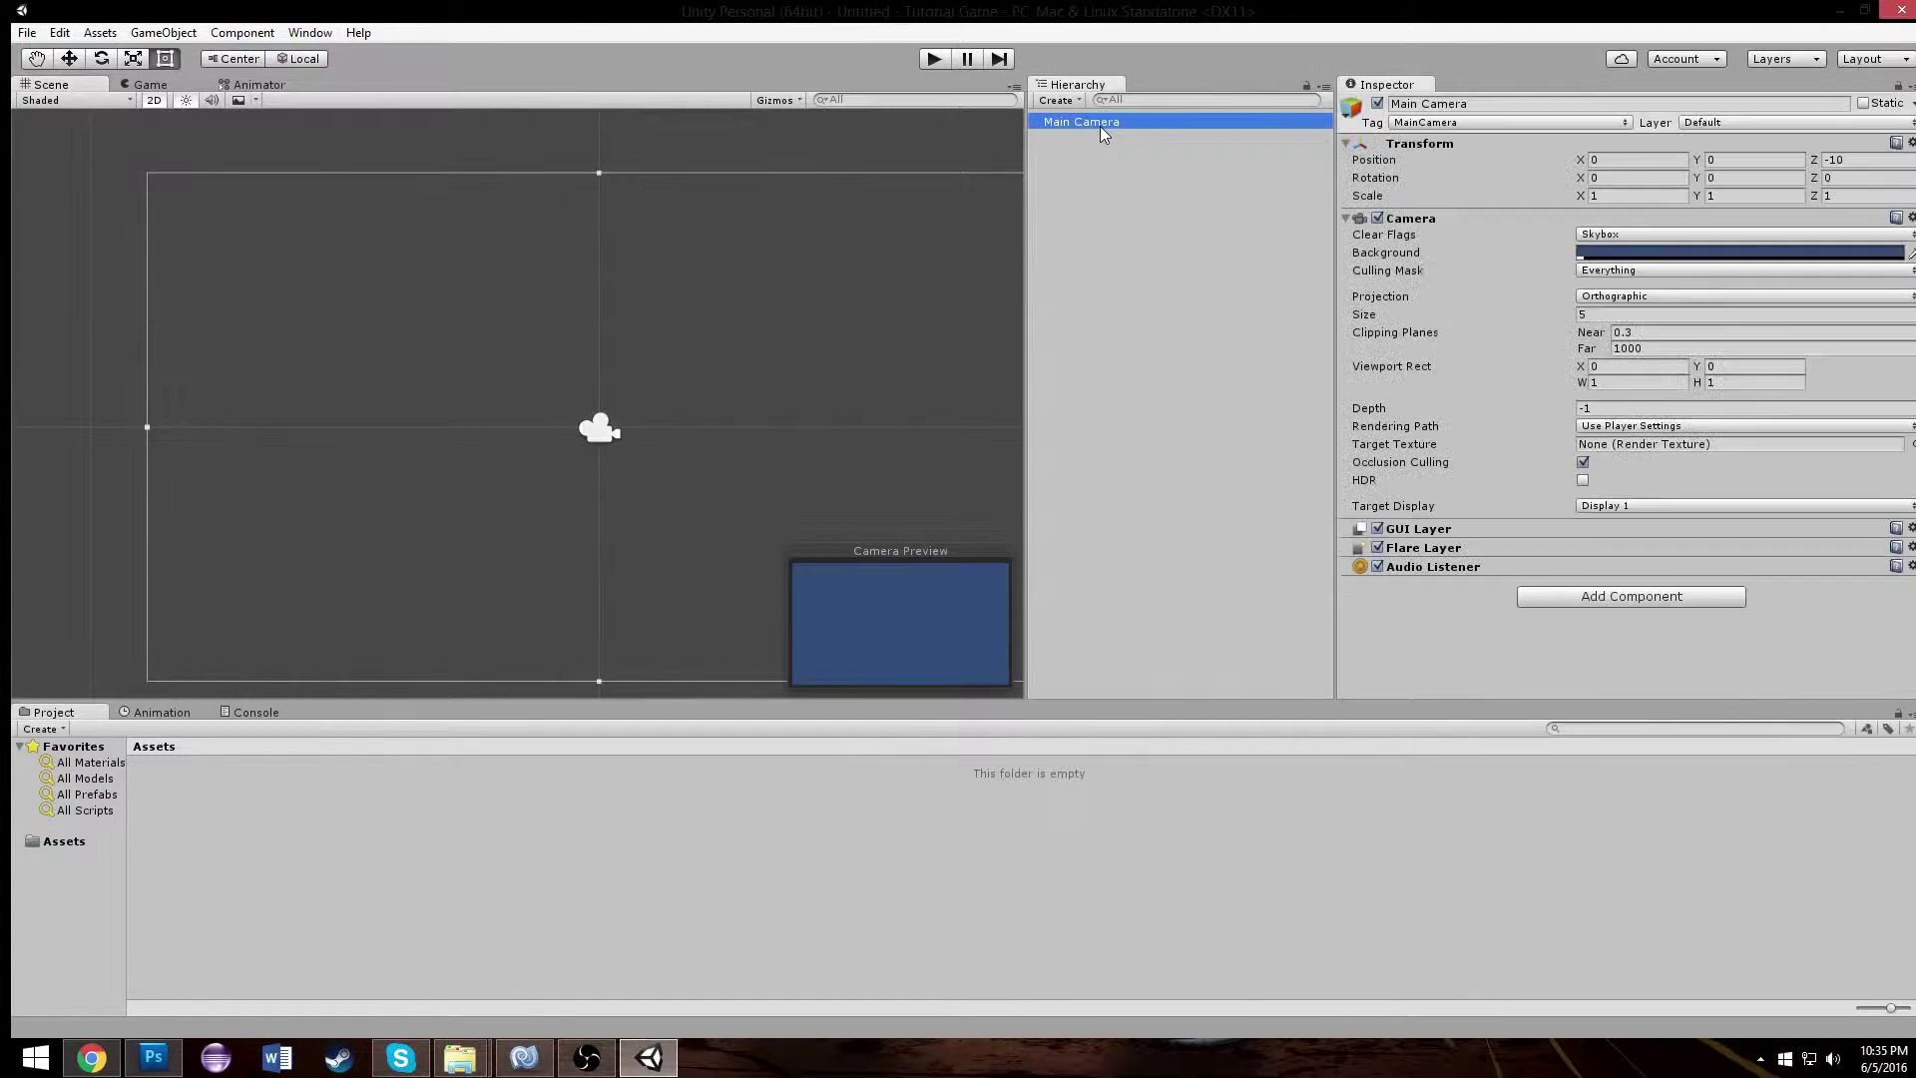
left_click(802, 165)
scroll(792, 181, "down", 1)
scroll(793, 199, "down", 2)
- Create a circle sprite in the Assets folder, keeping the default name Circle
right_click(200, 811)
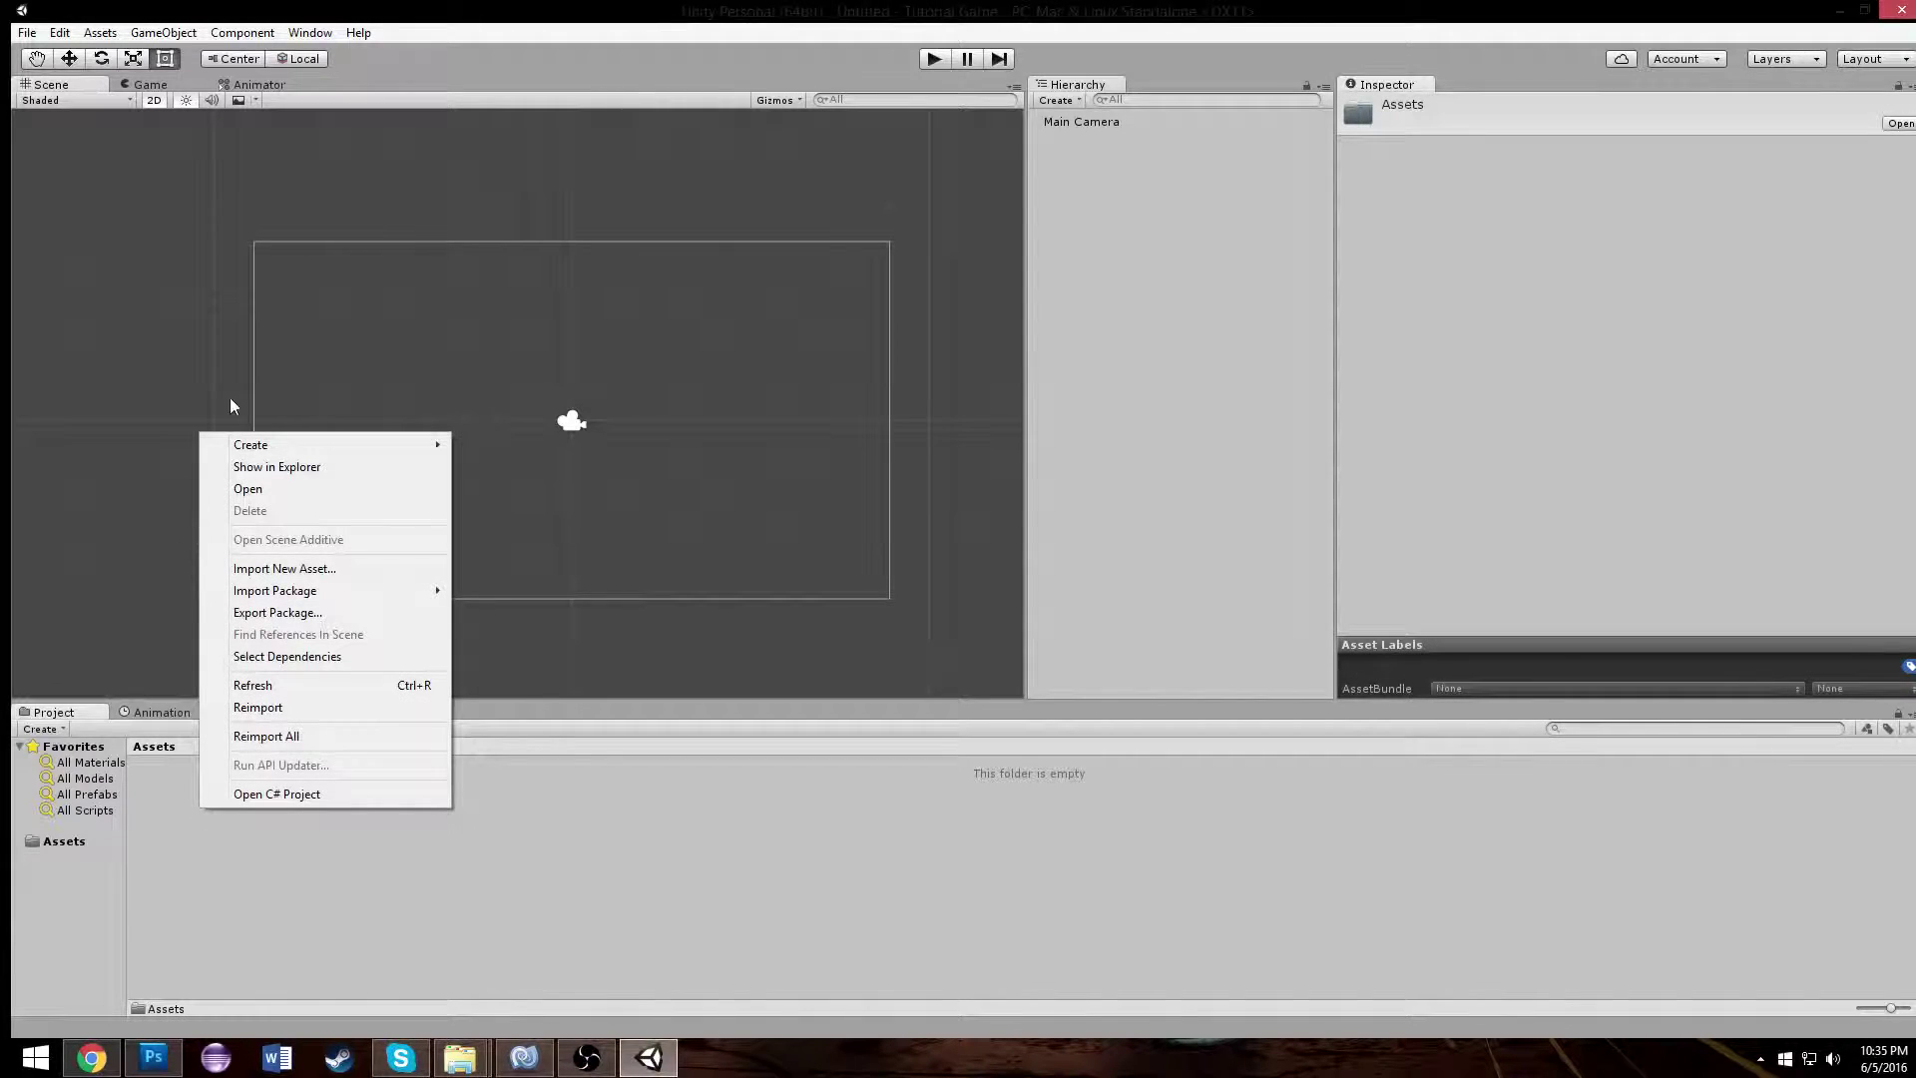
mouse_move(339, 445)
mouse_move(586, 743)
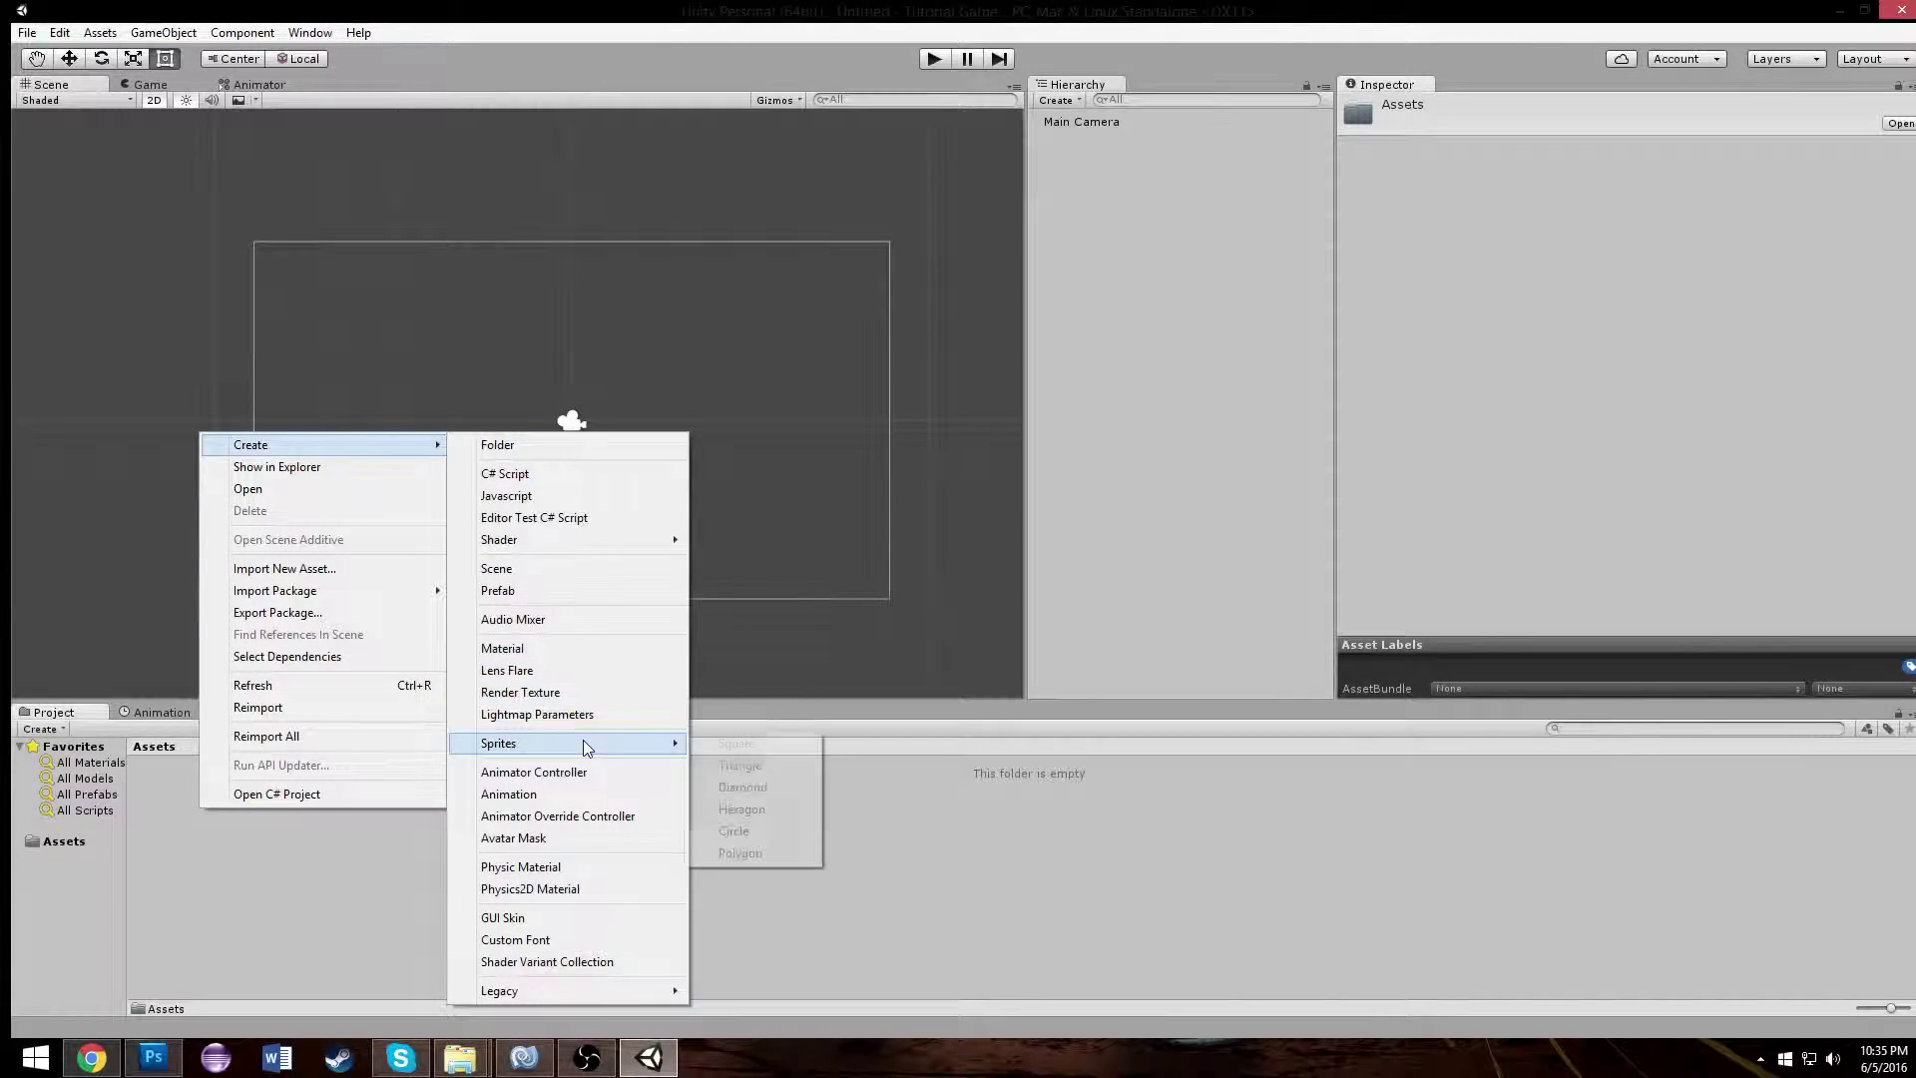
left_click(759, 830)
key("Return")
- Create a square sprite in the Assets folder, keeping the default name Square
right_click(361, 796)
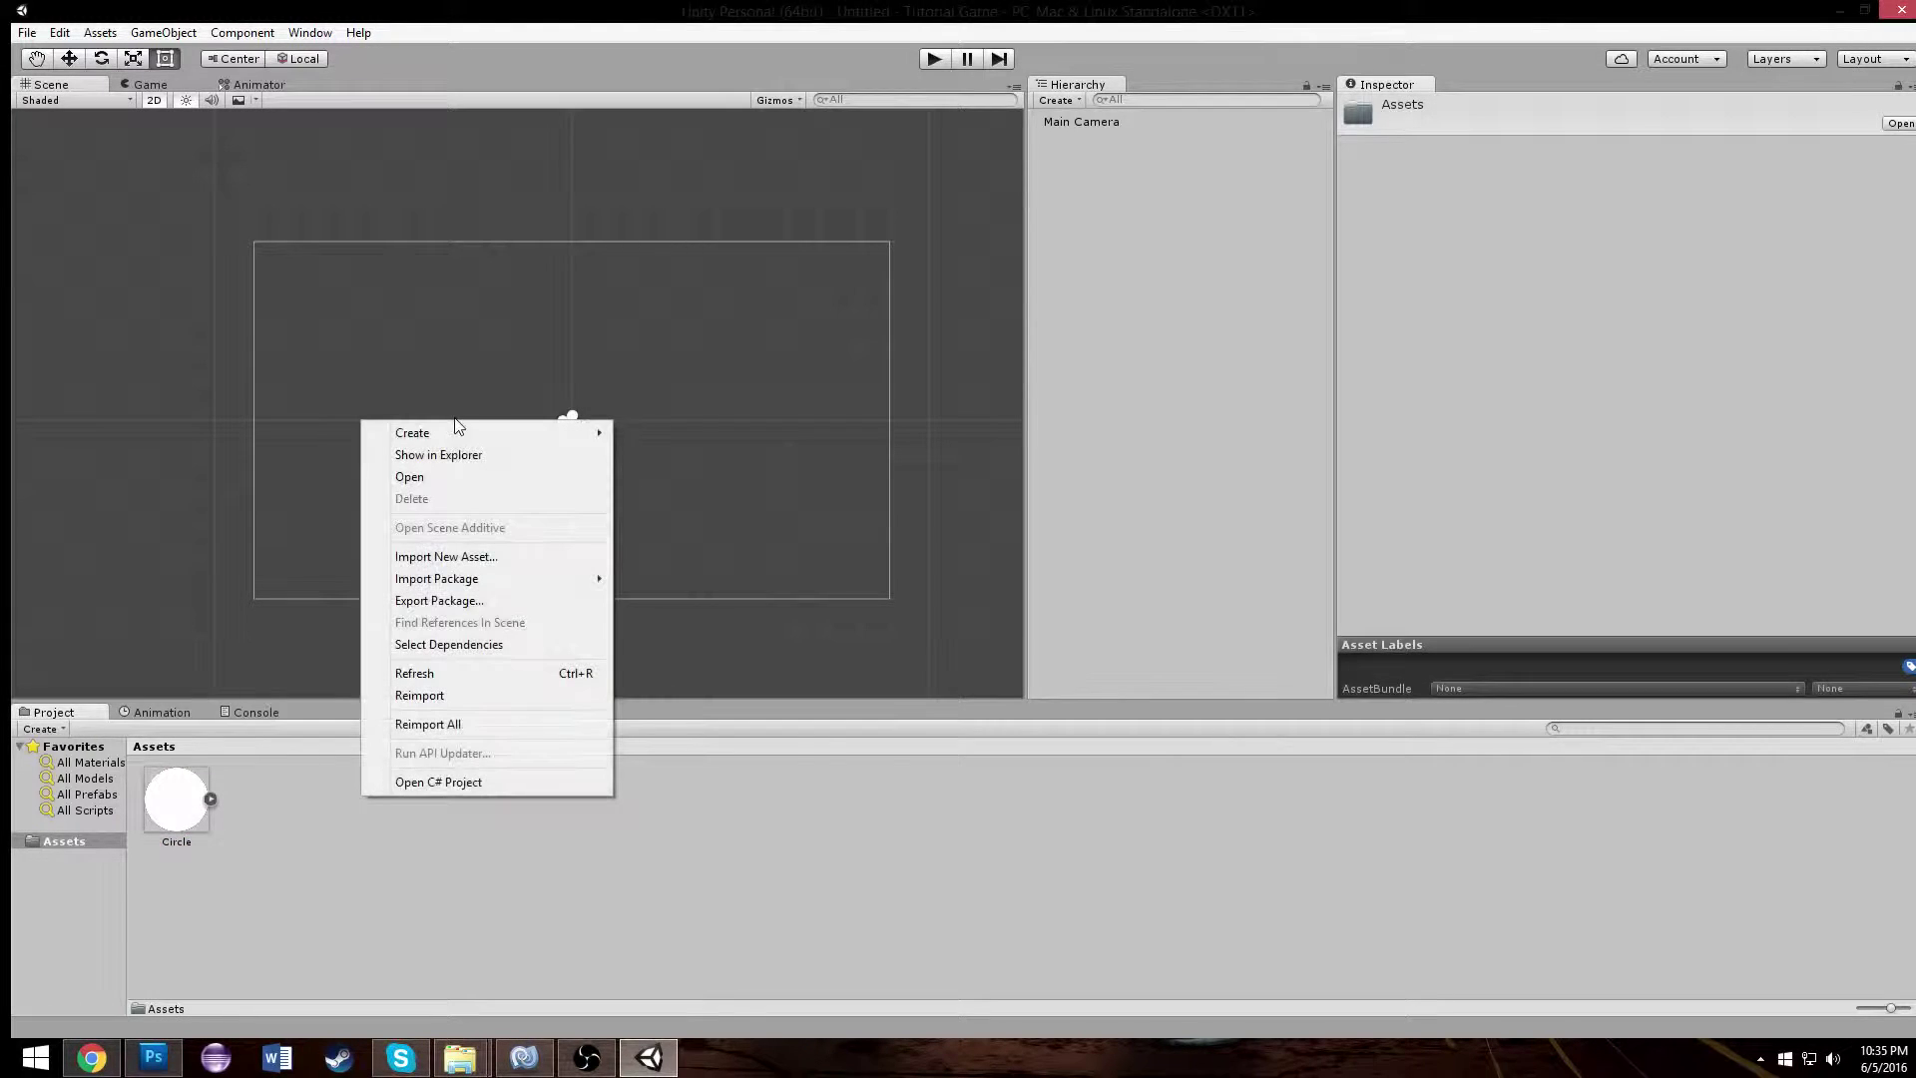
mouse_move(440, 428)
mouse_move(791, 739)
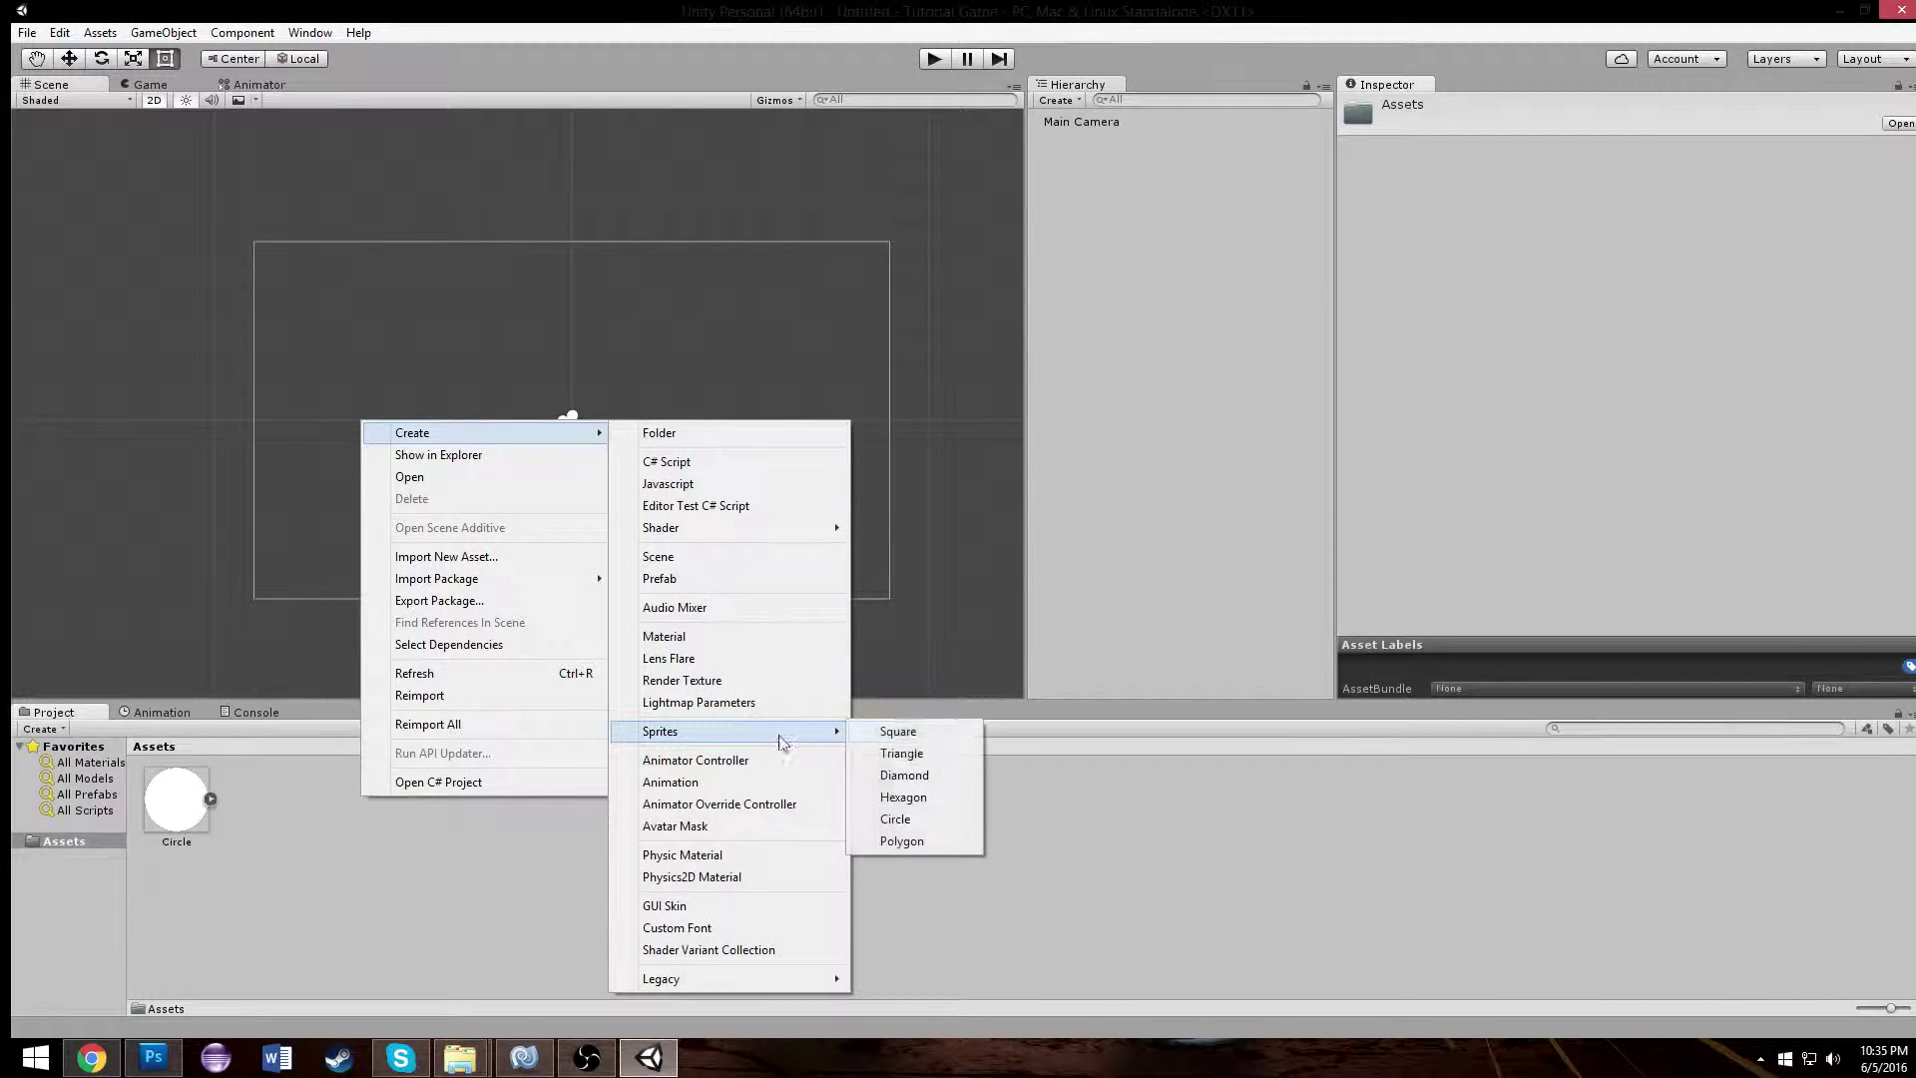
left_click(930, 736)
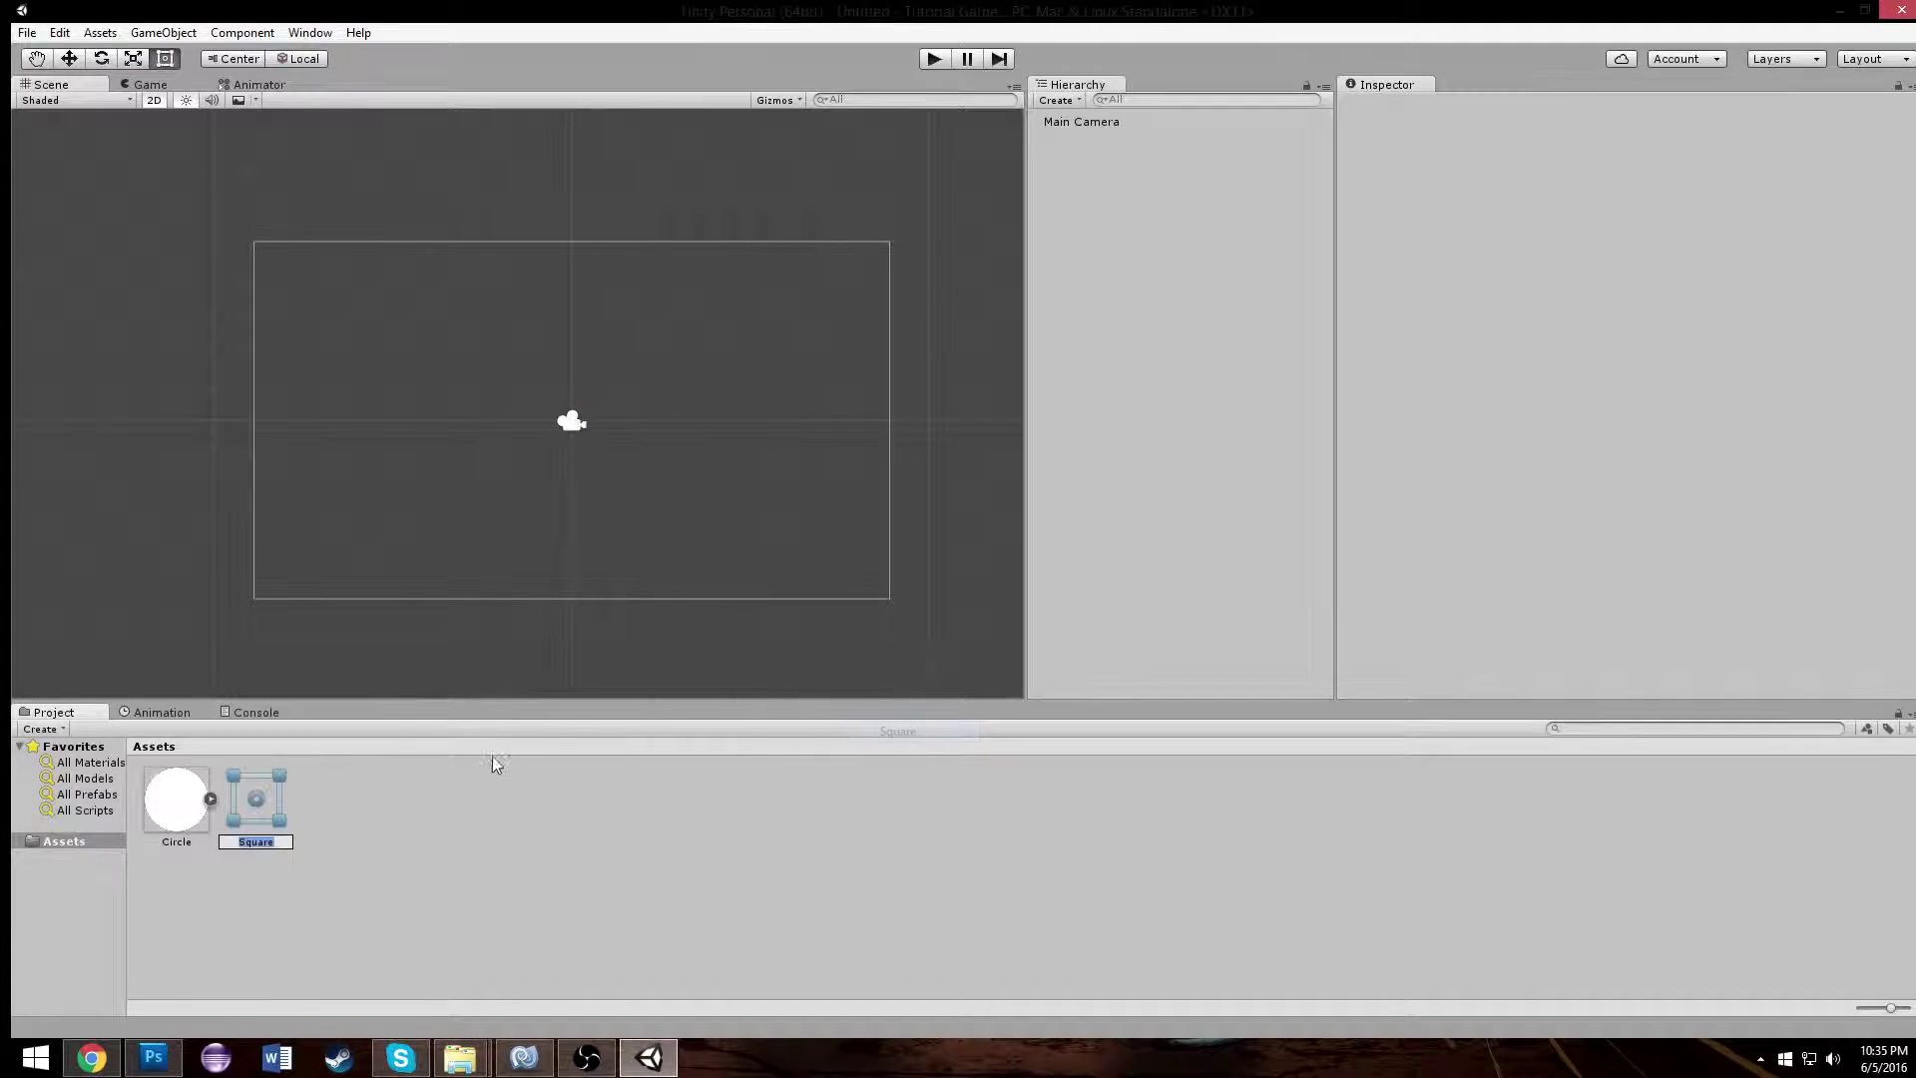
key("Return")
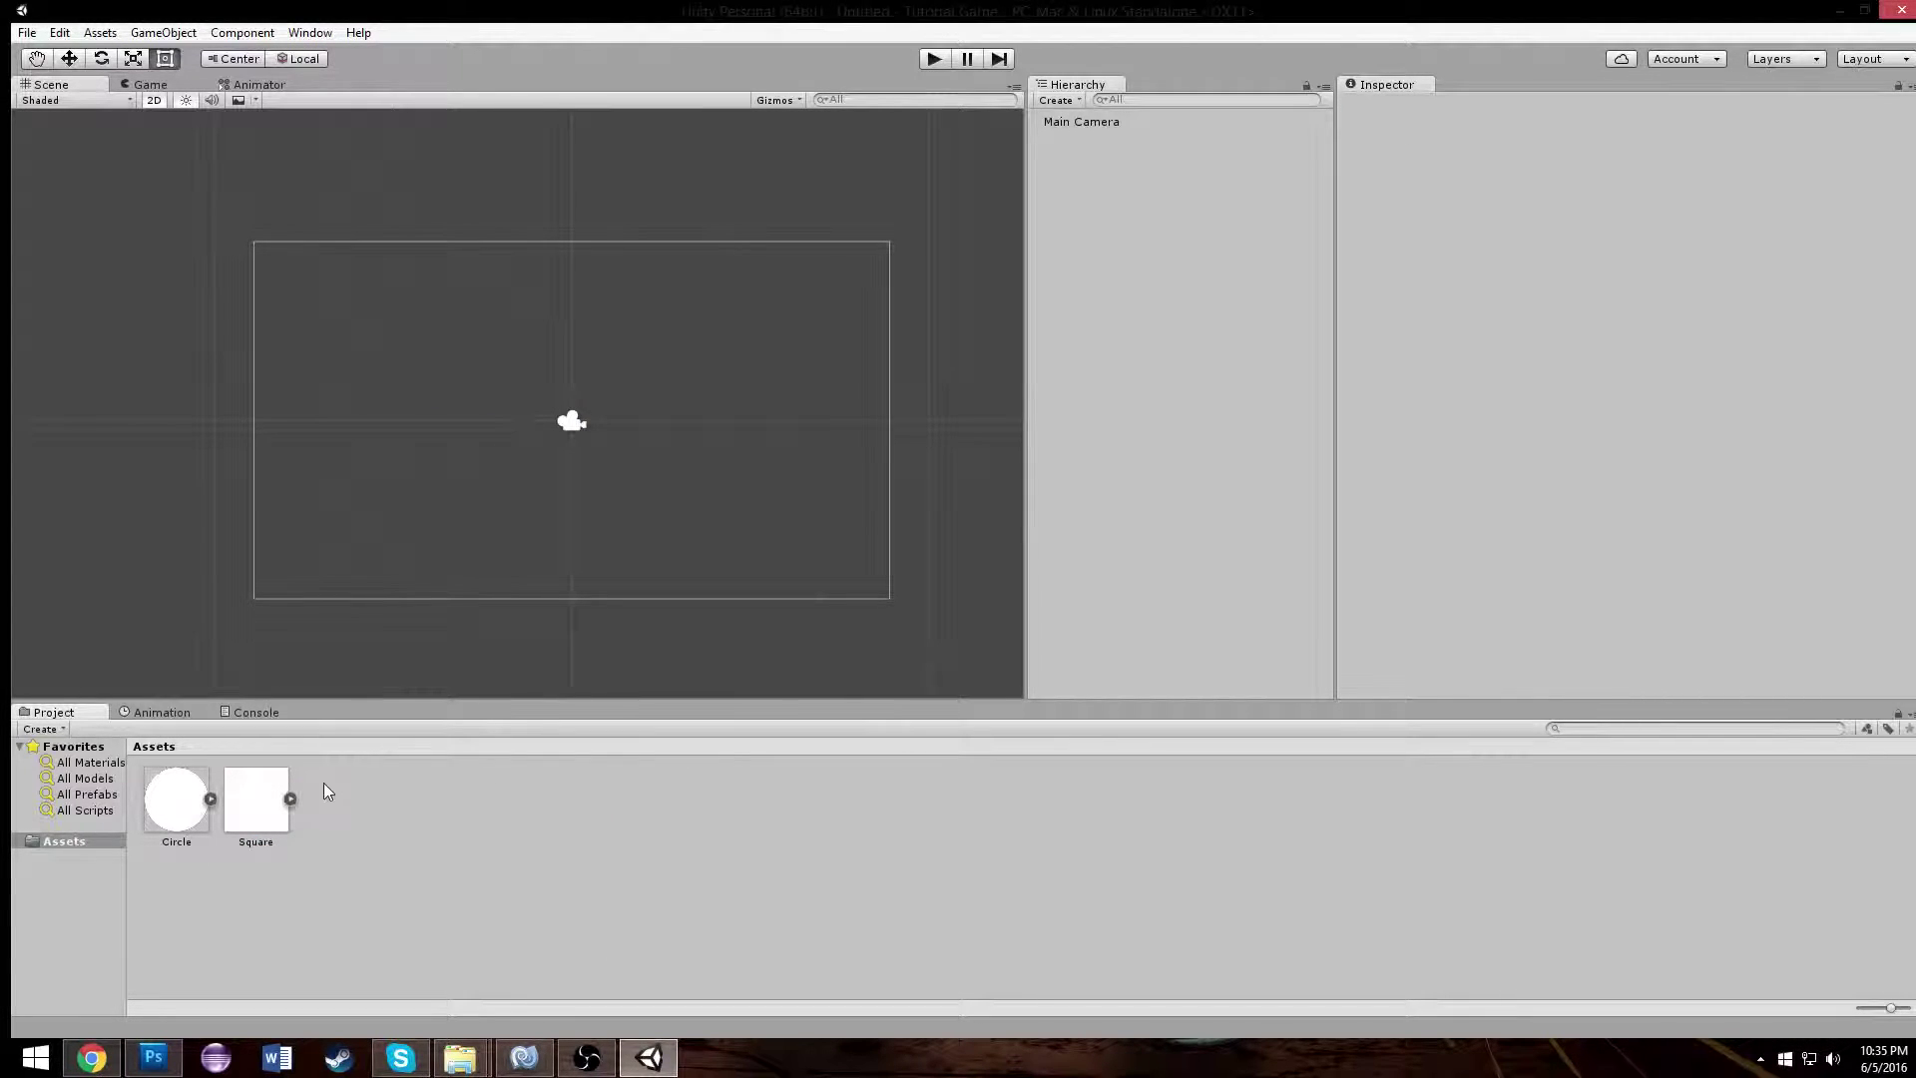
- Place the Square sprite in the scene at about X -0.06, Y -4.08, and scale it to about 10.71 by 5.19
scroll(435, 439, "up", 3)
scroll(408, 513, "down", 5)
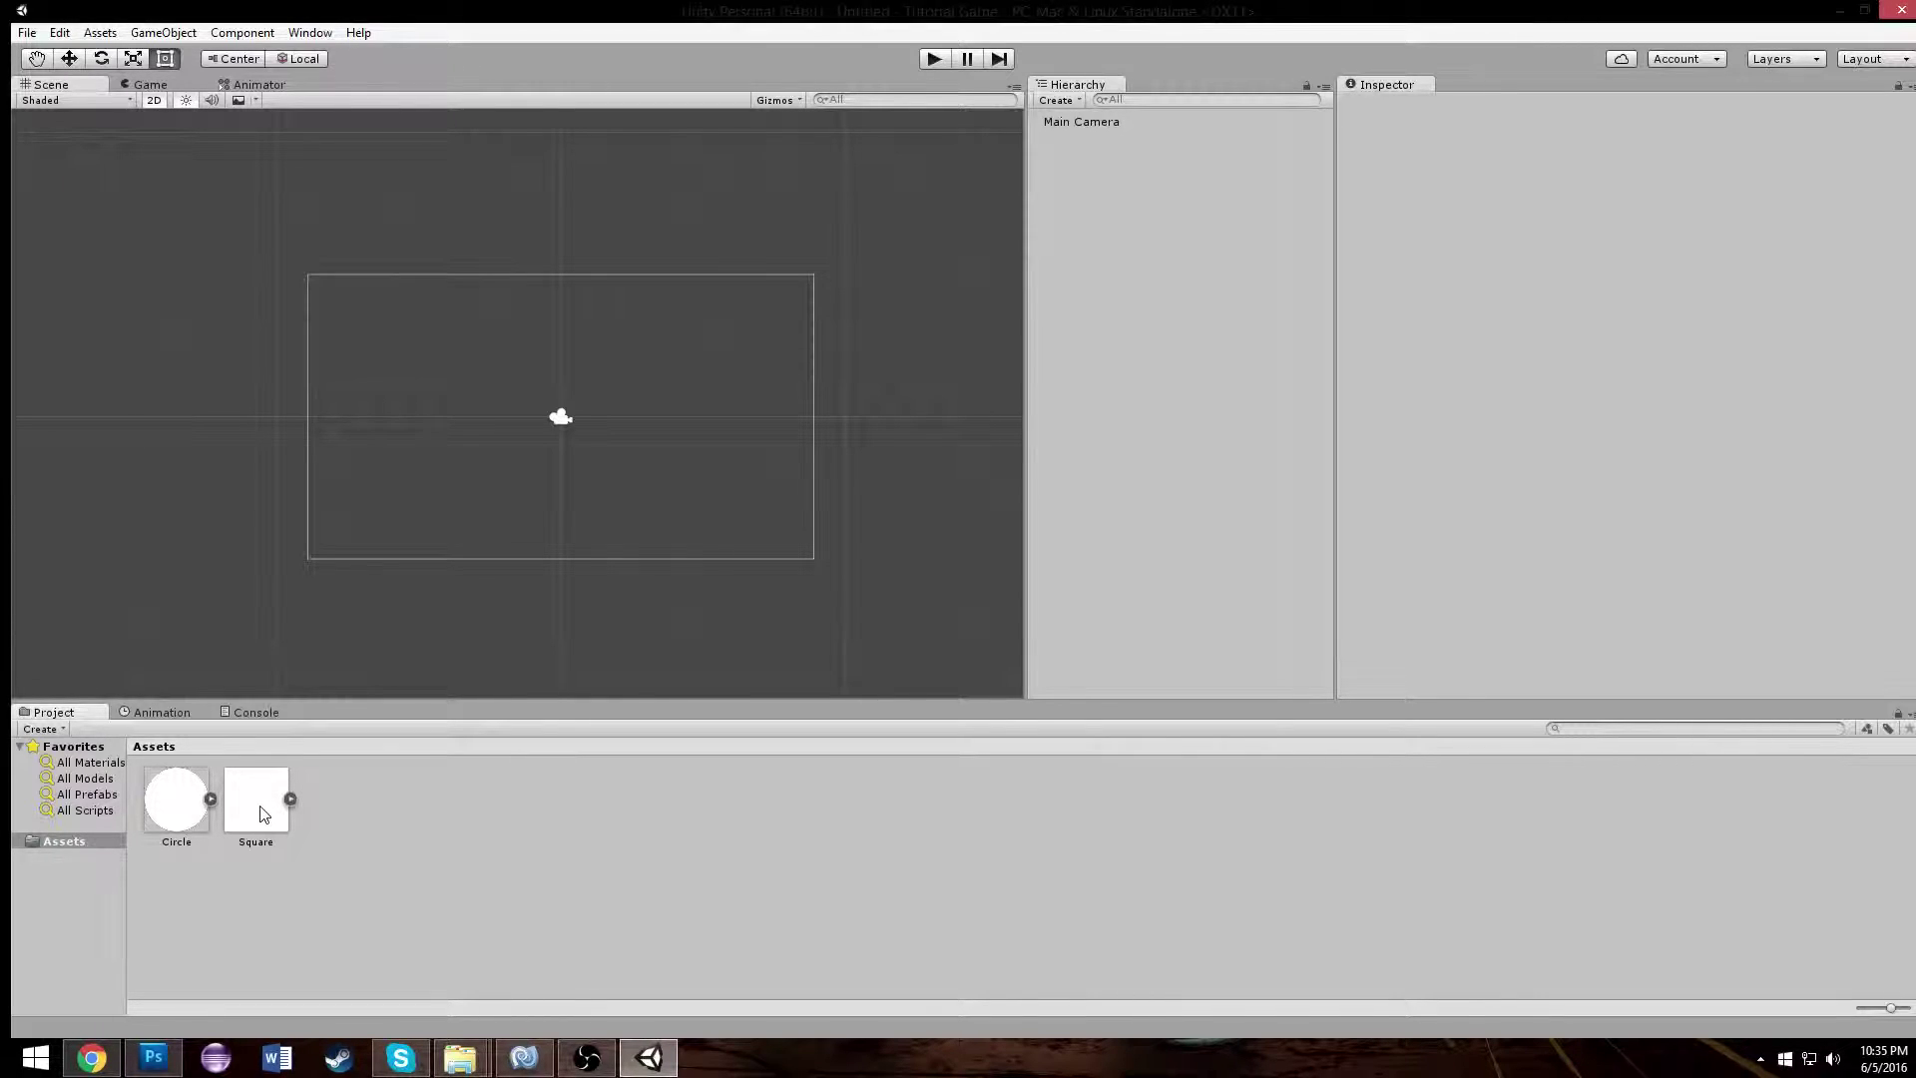
left_click_drag(439, 527, 678, 607)
- Set the Square's sprite colour to pure red, FF0000
left_click(1696, 253)
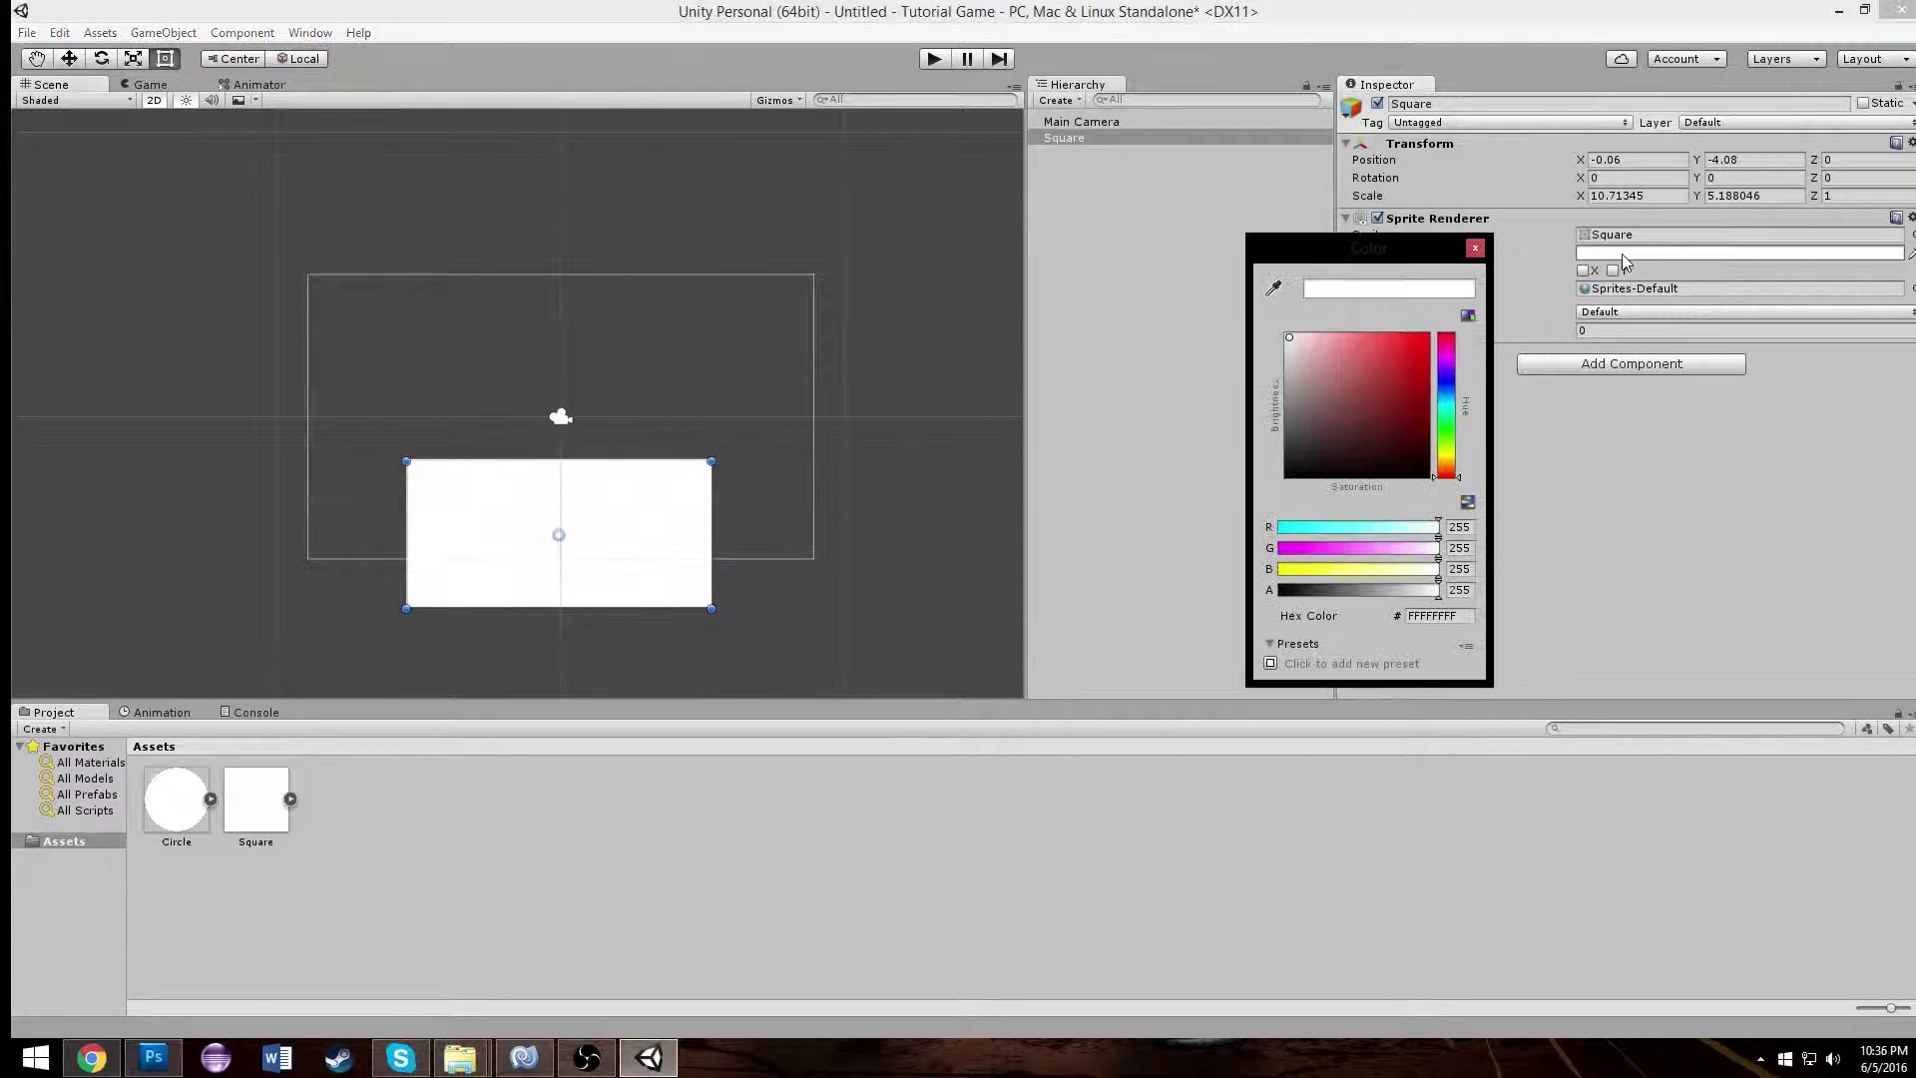
left_click(1426, 336)
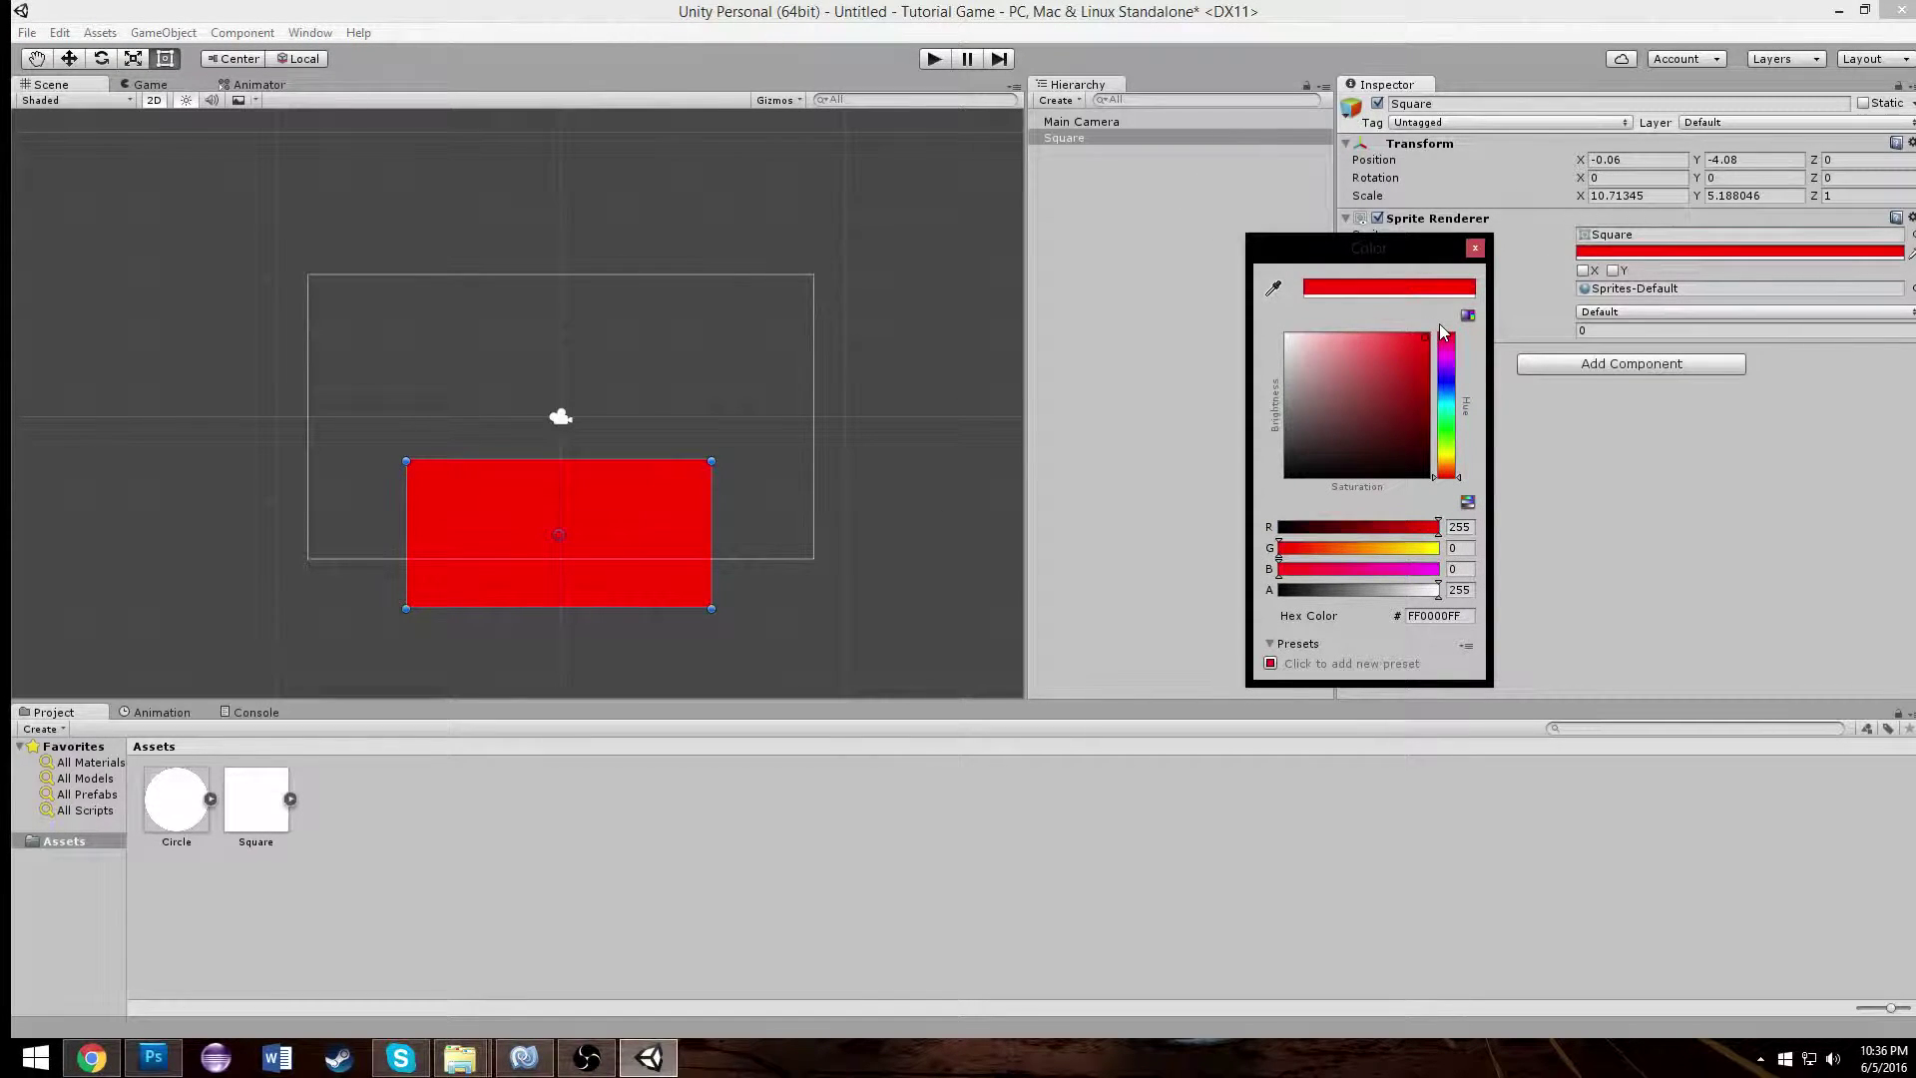
left_click(1475, 249)
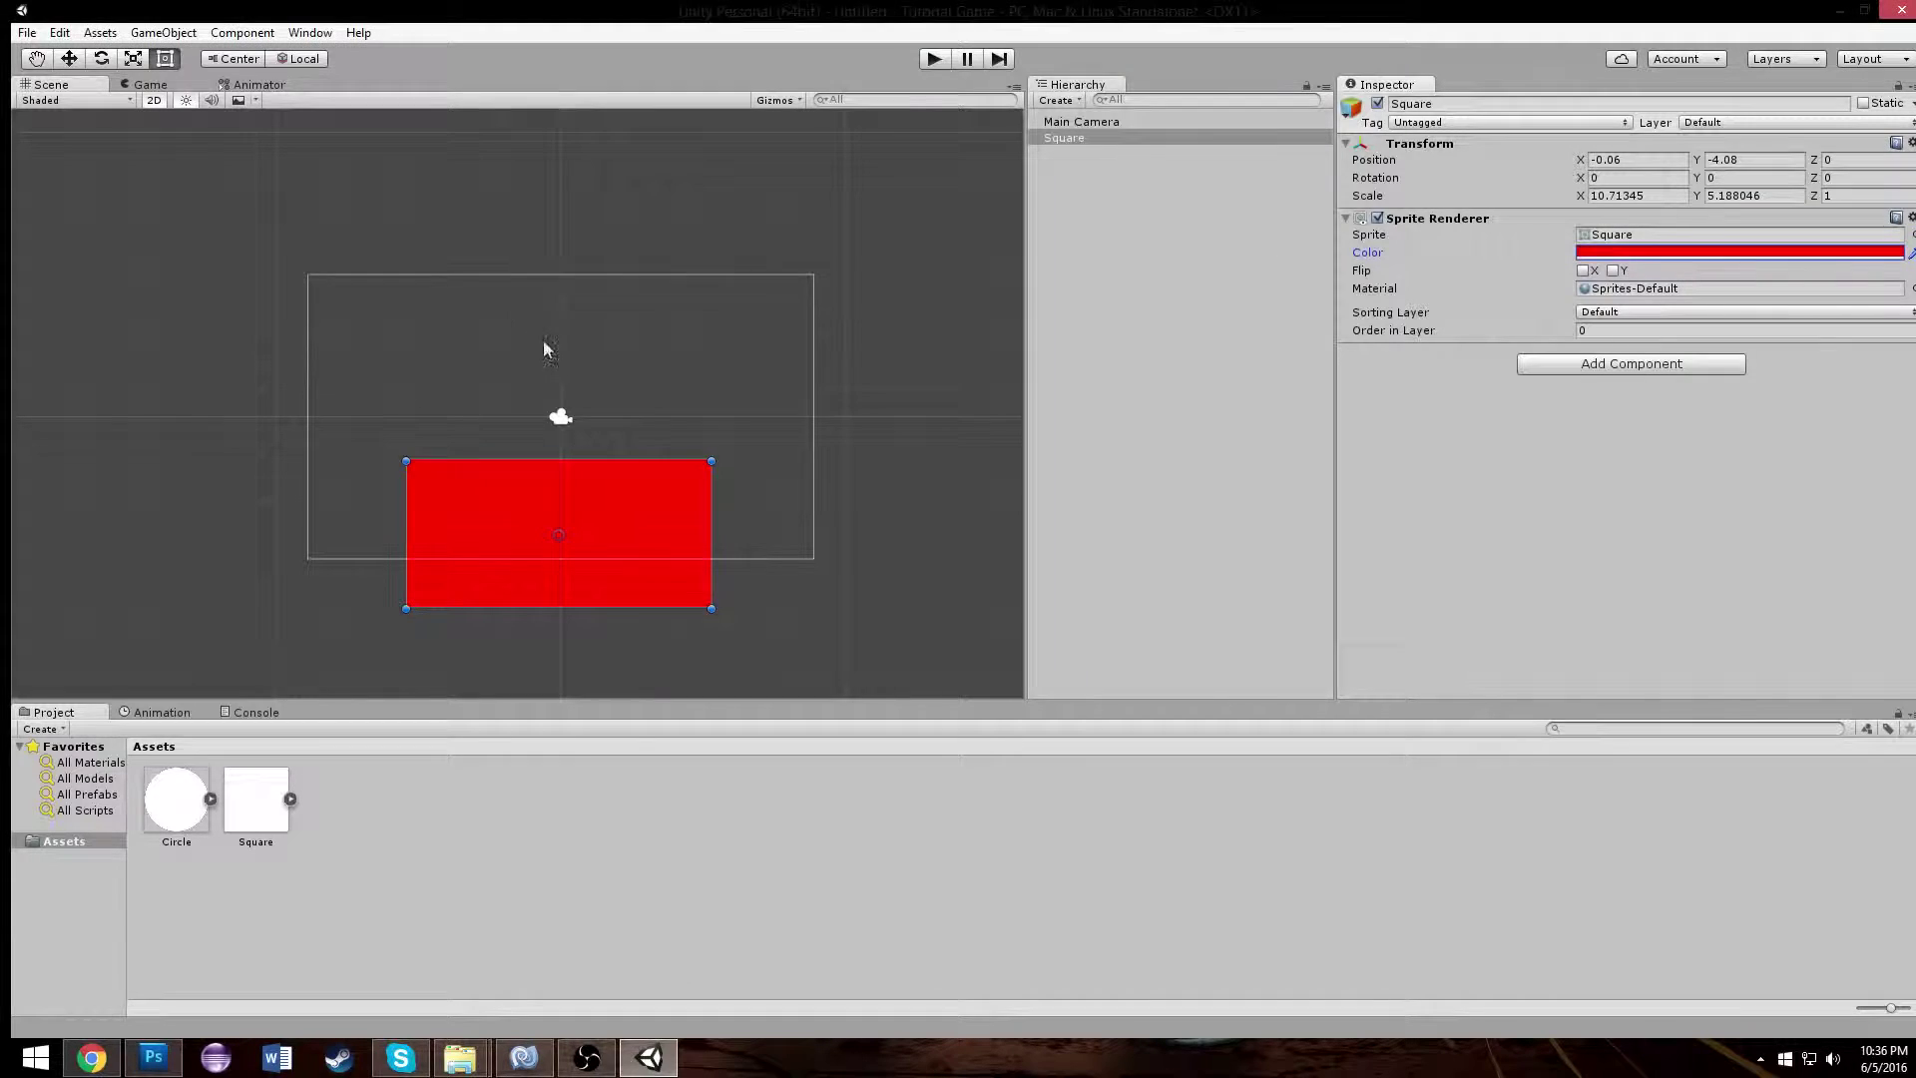
- Switch to Chrome, start the Coolors colour scheme generator, and arrange the browser and Unity windows side by side
left_click(105, 1060)
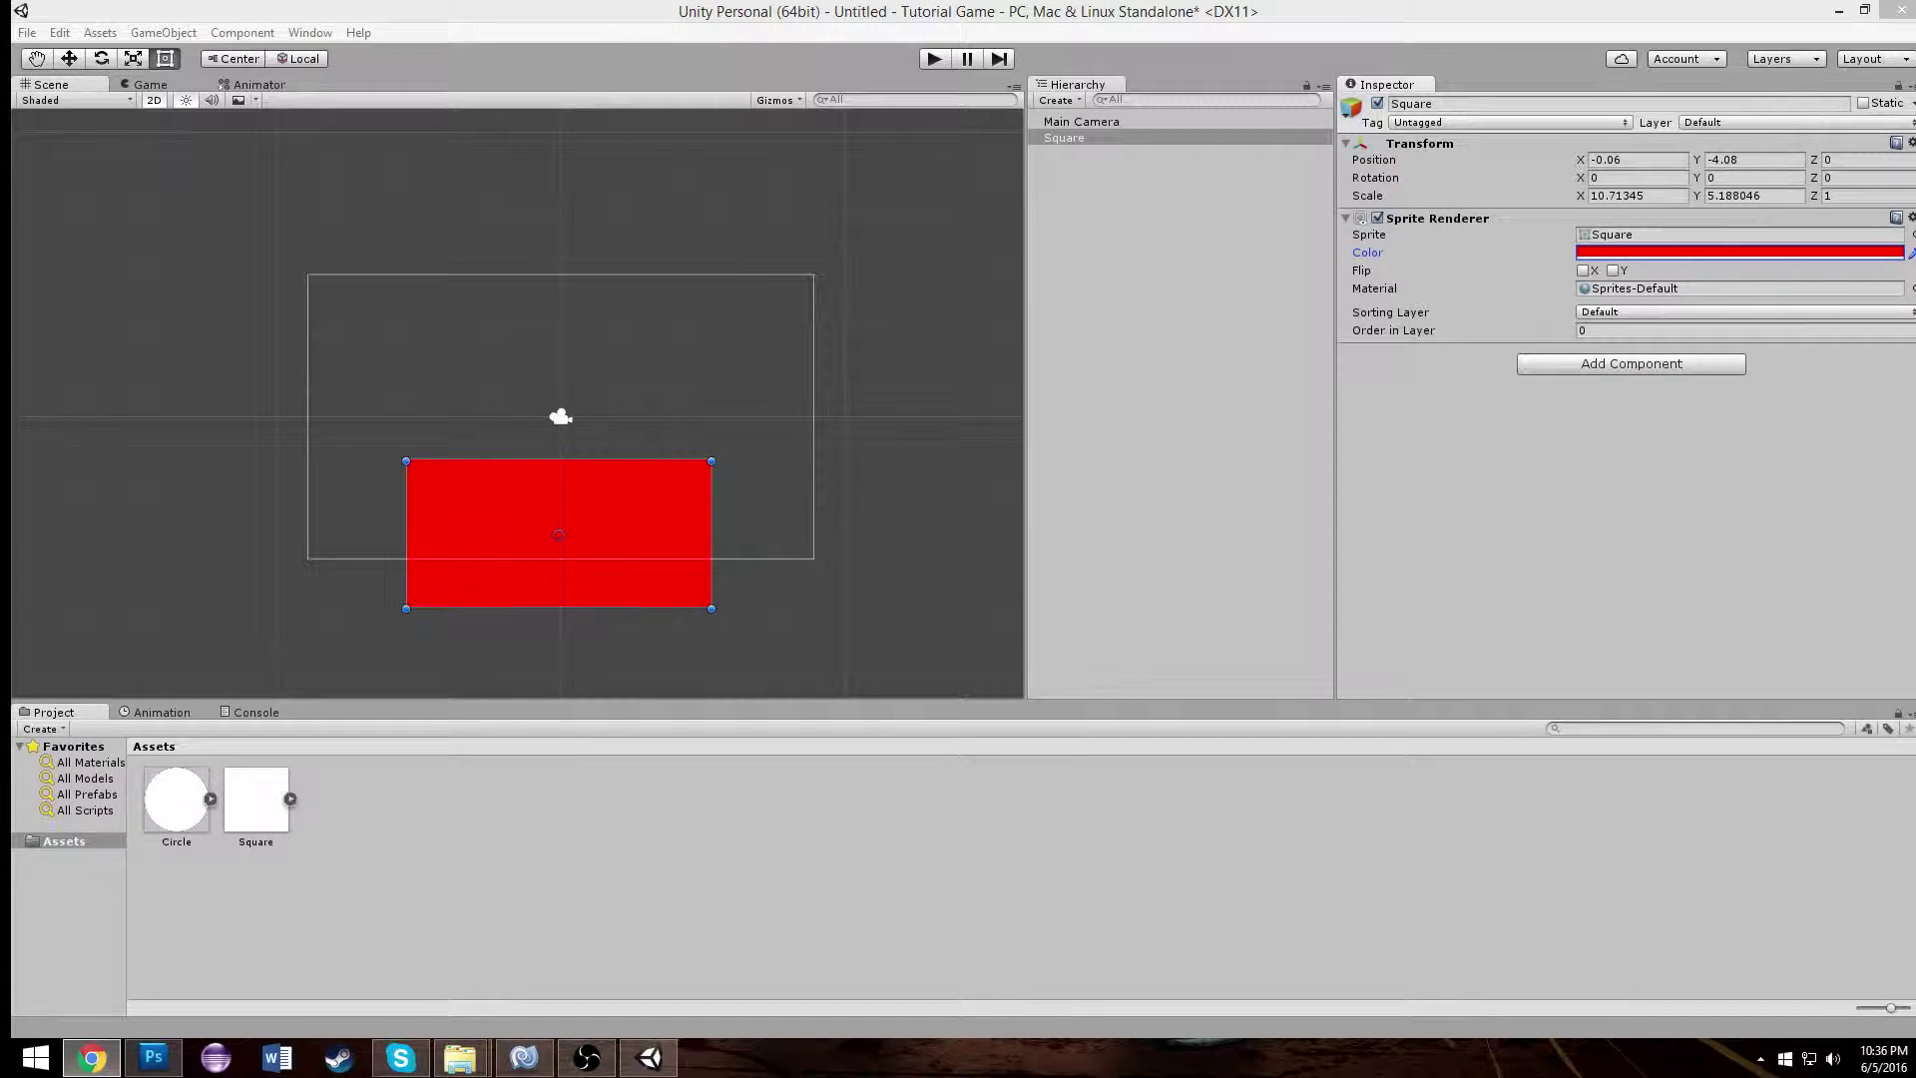
left_click_drag(1915, 329, 1429, 216)
double_click(1256, 8)
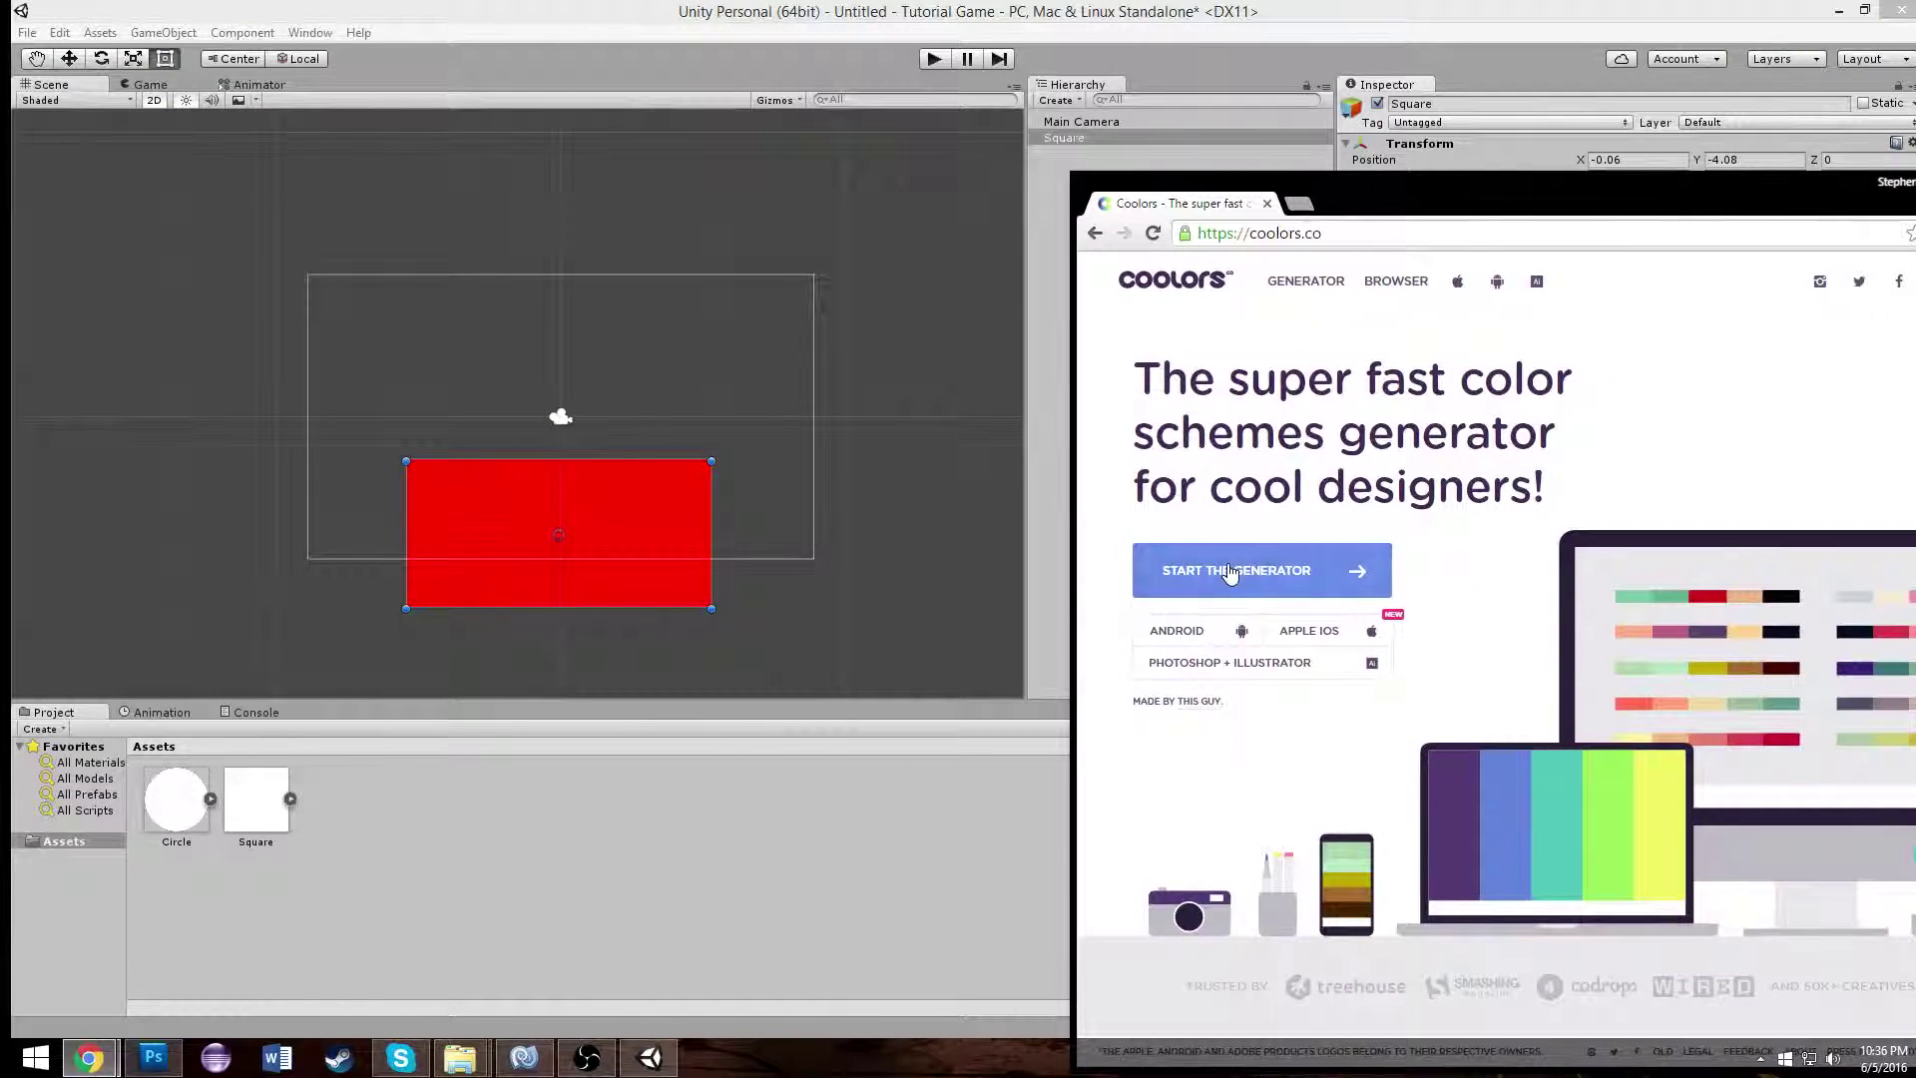
left_click(1230, 571)
left_click_drag(1365, 204, 1228, 141)
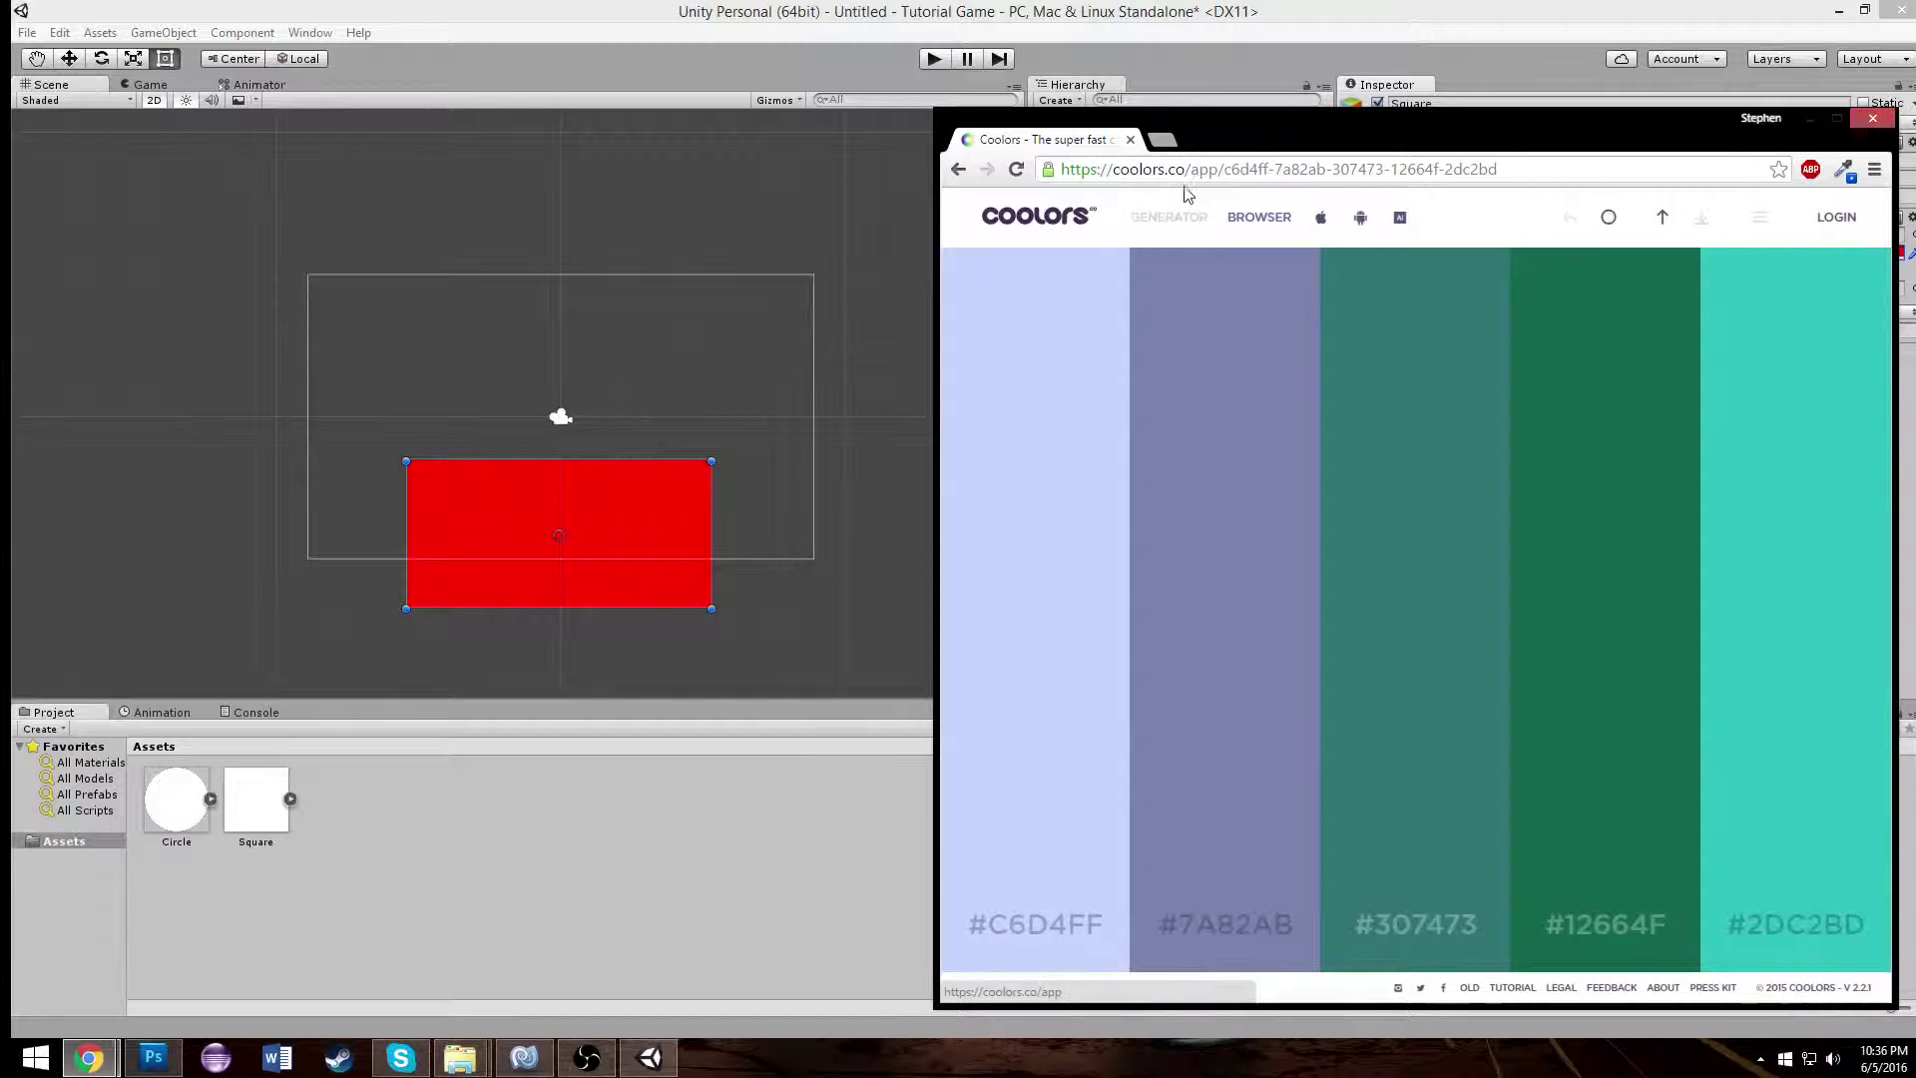
mouse_move(1026, 250)
mouse_move(1213, 155)
left_mouse_down()
mouse_move(1499, 227)
mouse_move(1307, 366)
mouse_move(649, 232)
mouse_move(225, 97)
mouse_move(1225, 152)
left_mouse_up()
left_click_drag(1154, 9, 10, 171)
left_click_drag(1213, 118, 1248, 106)
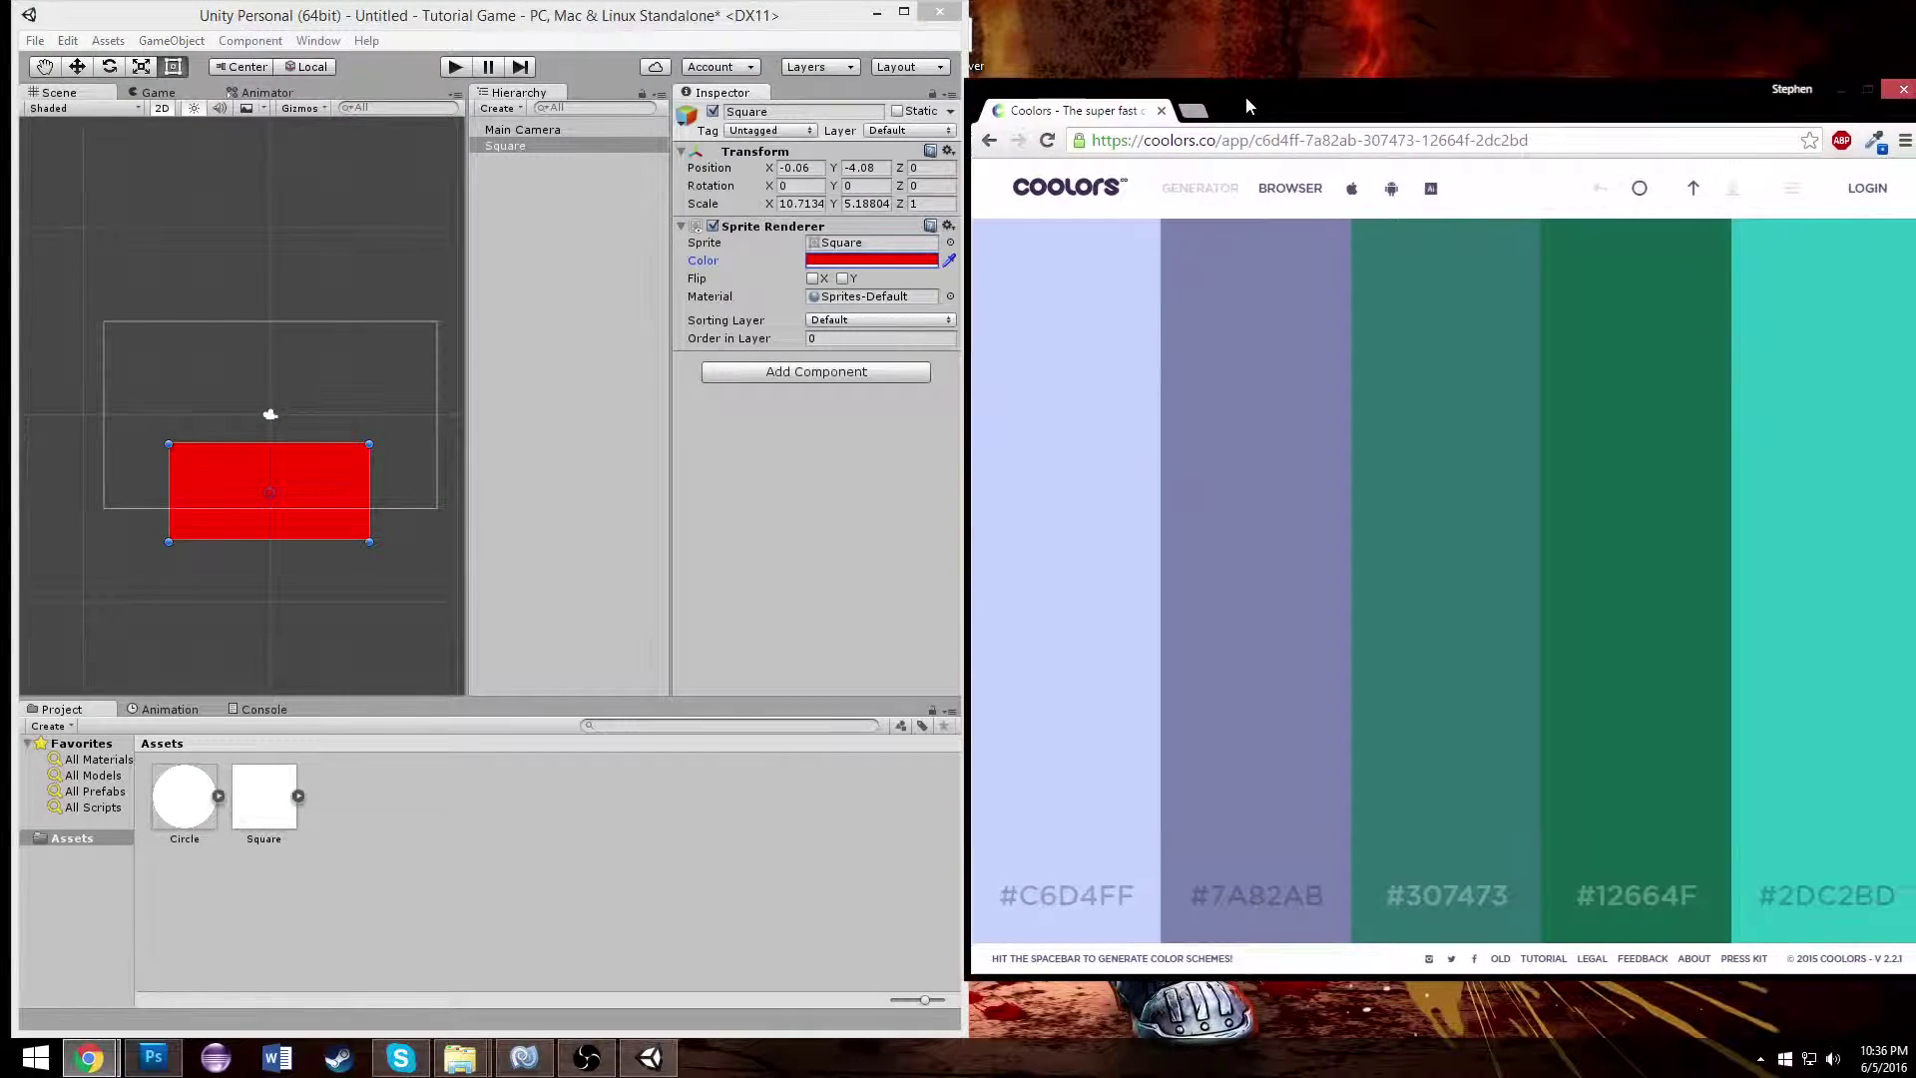
- Sample the light blue #C6D4FF from the Coolors palette as the Square's sprite colour
left_click(949, 261)
left_click(1019, 278)
left_click(951, 264)
left_click(1271, 311)
left_click(1065, 291)
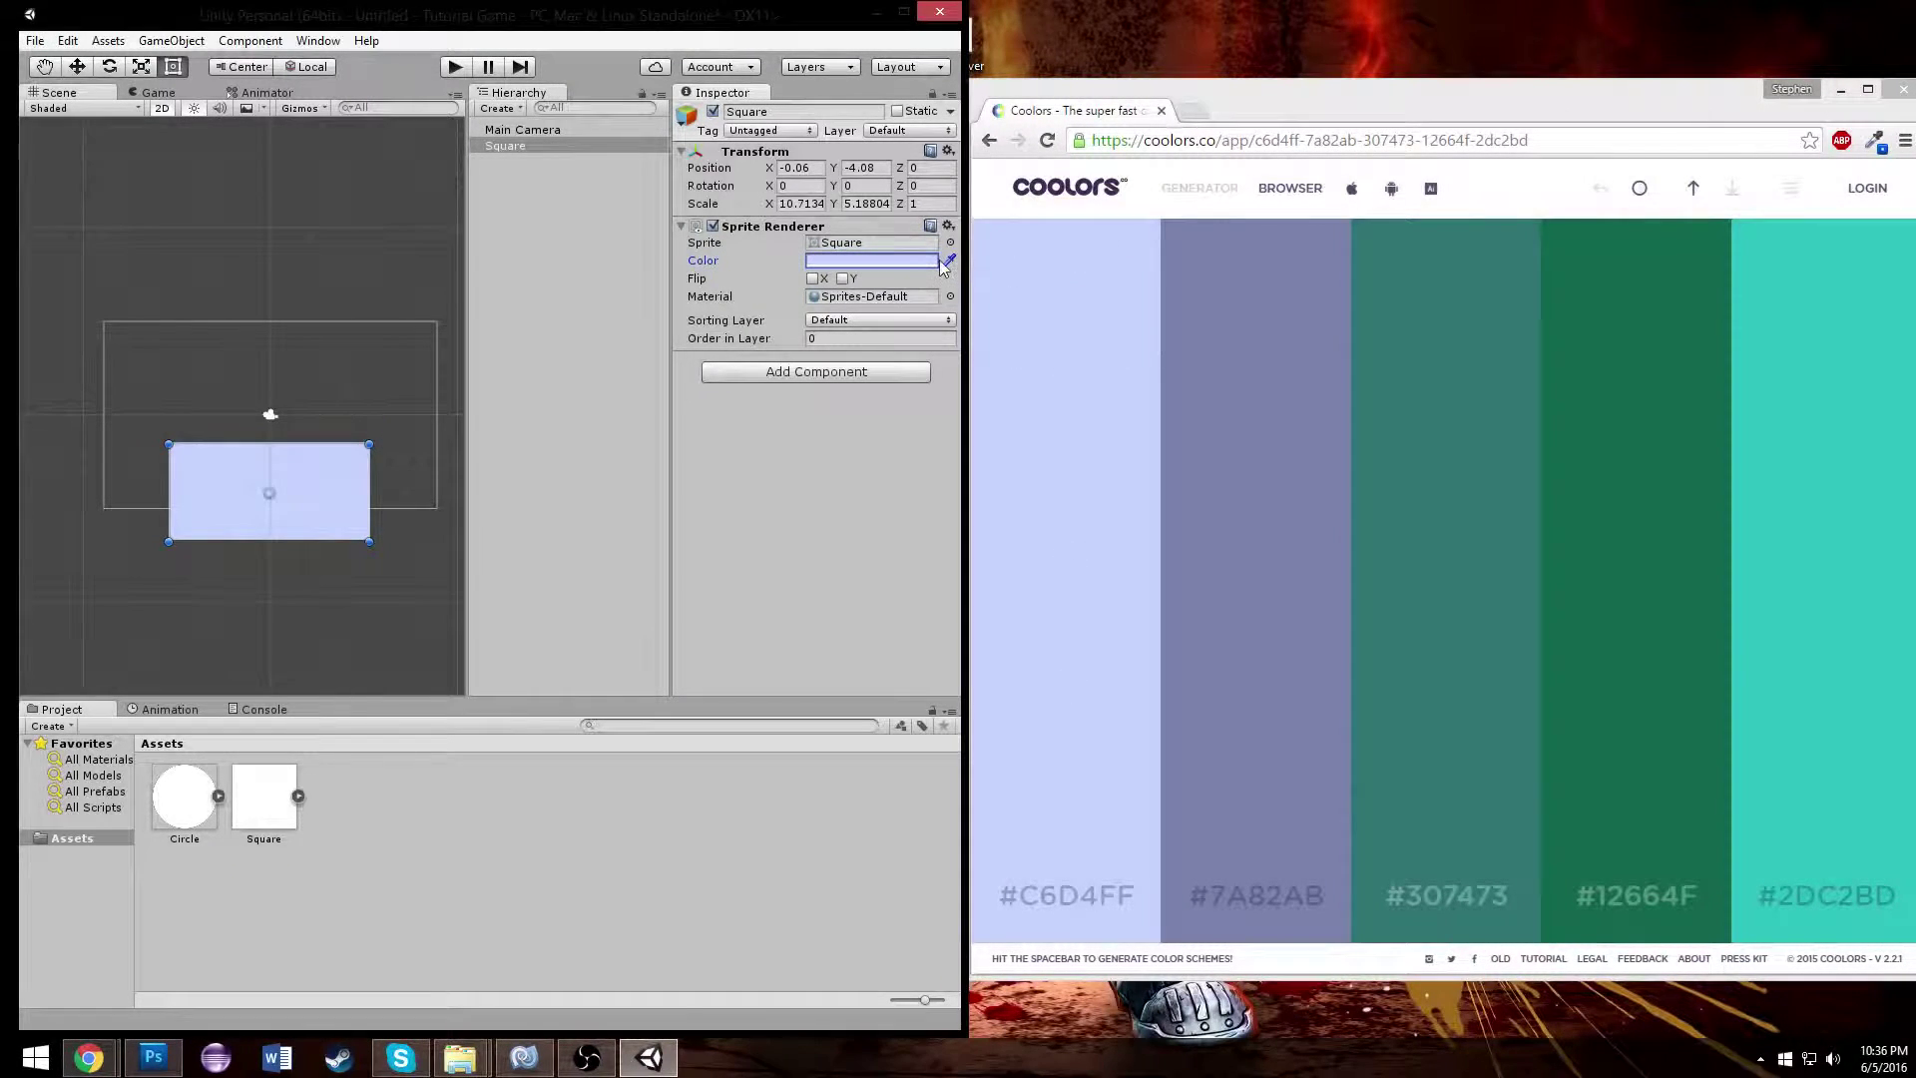
- Sample #7A82AB from the Coolors palette as the Square's colour, and return to a maximised Unity window with the browser minimised
left_click(948, 261)
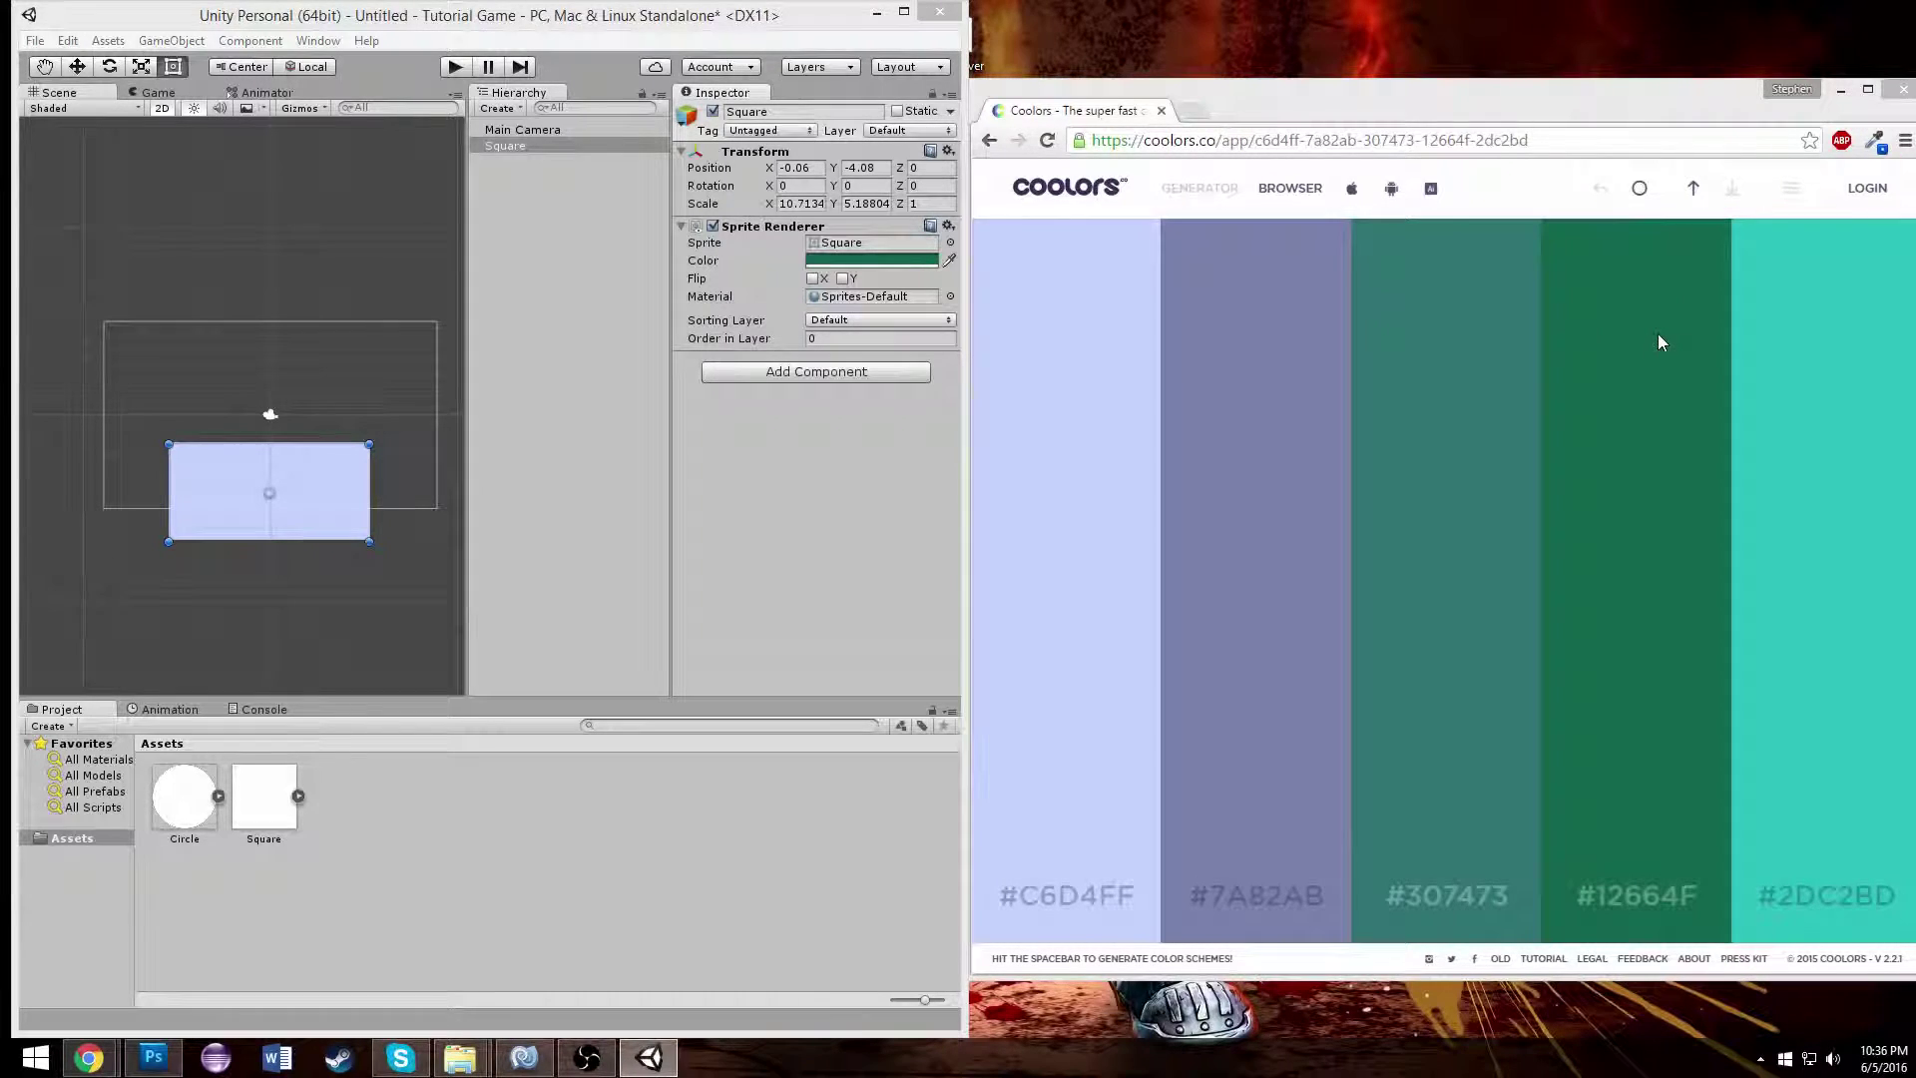
left_click(1260, 320)
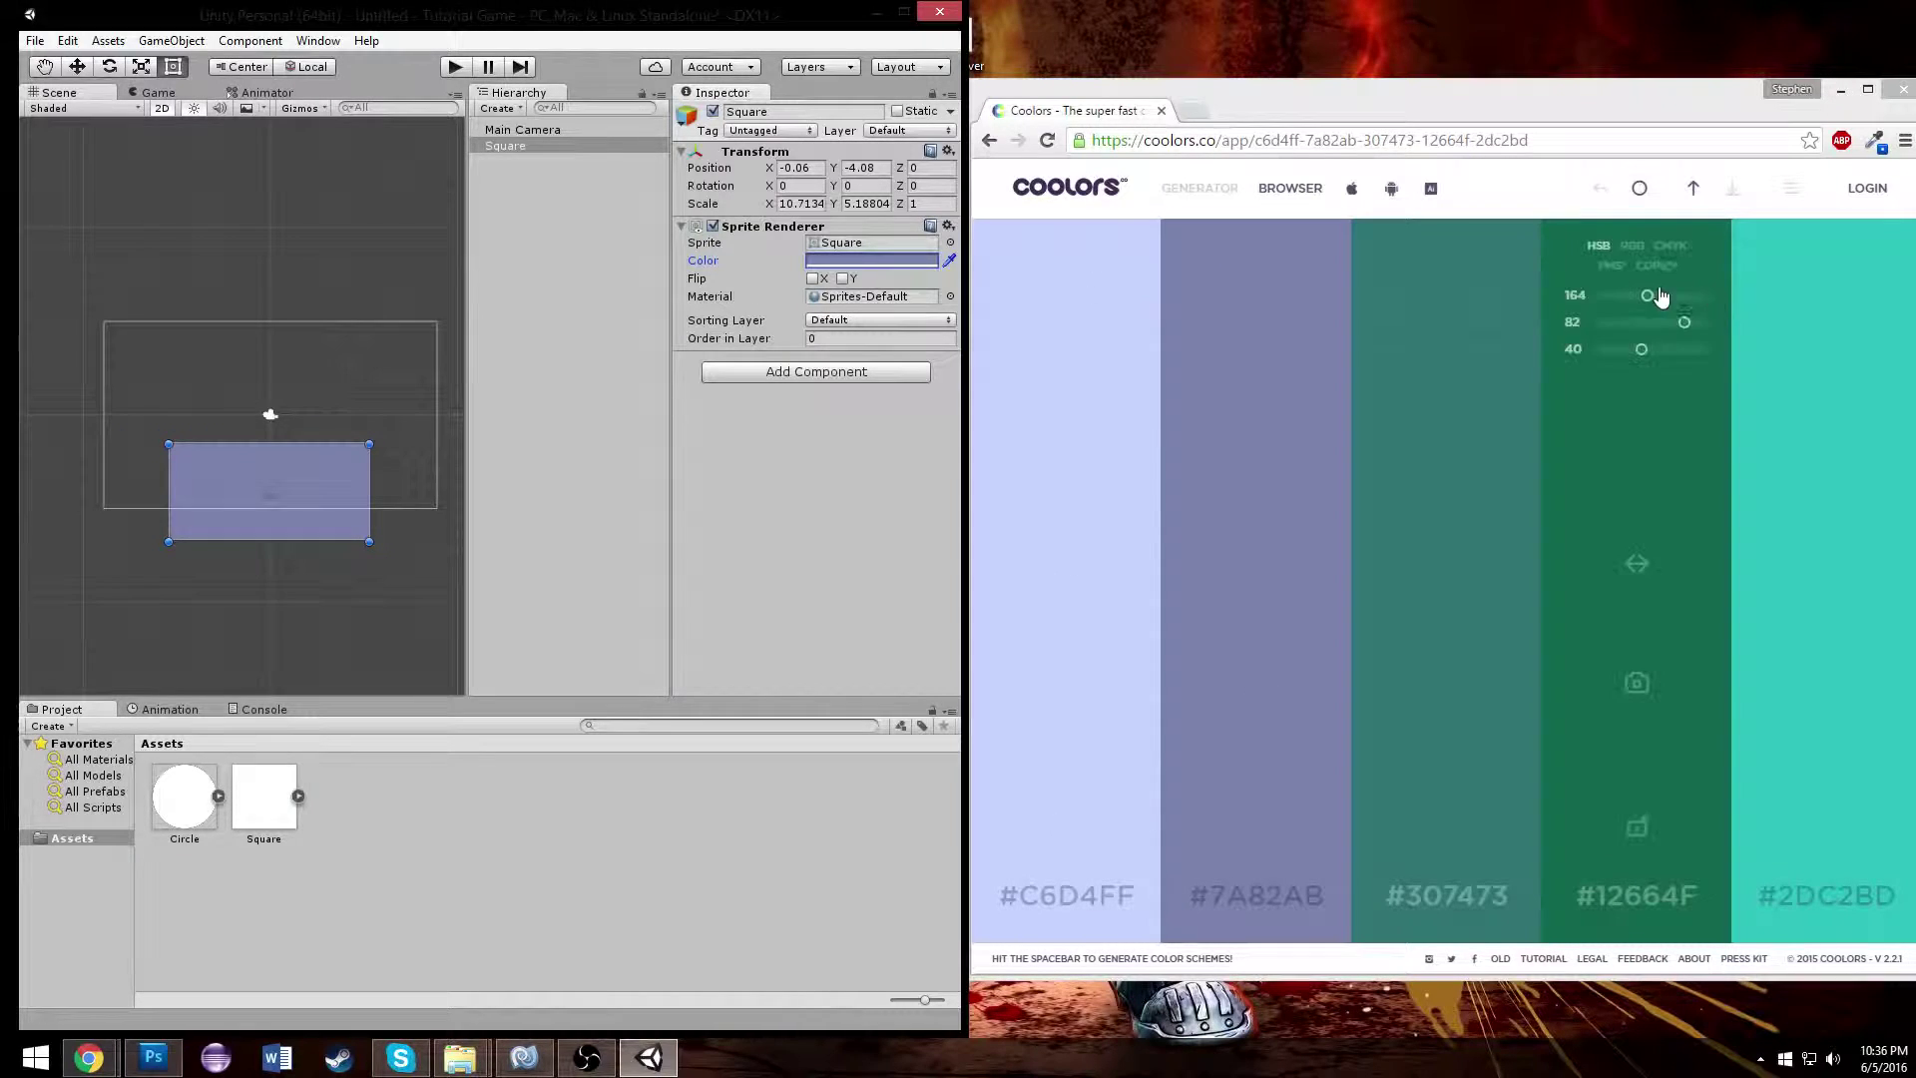
left_click(1844, 84)
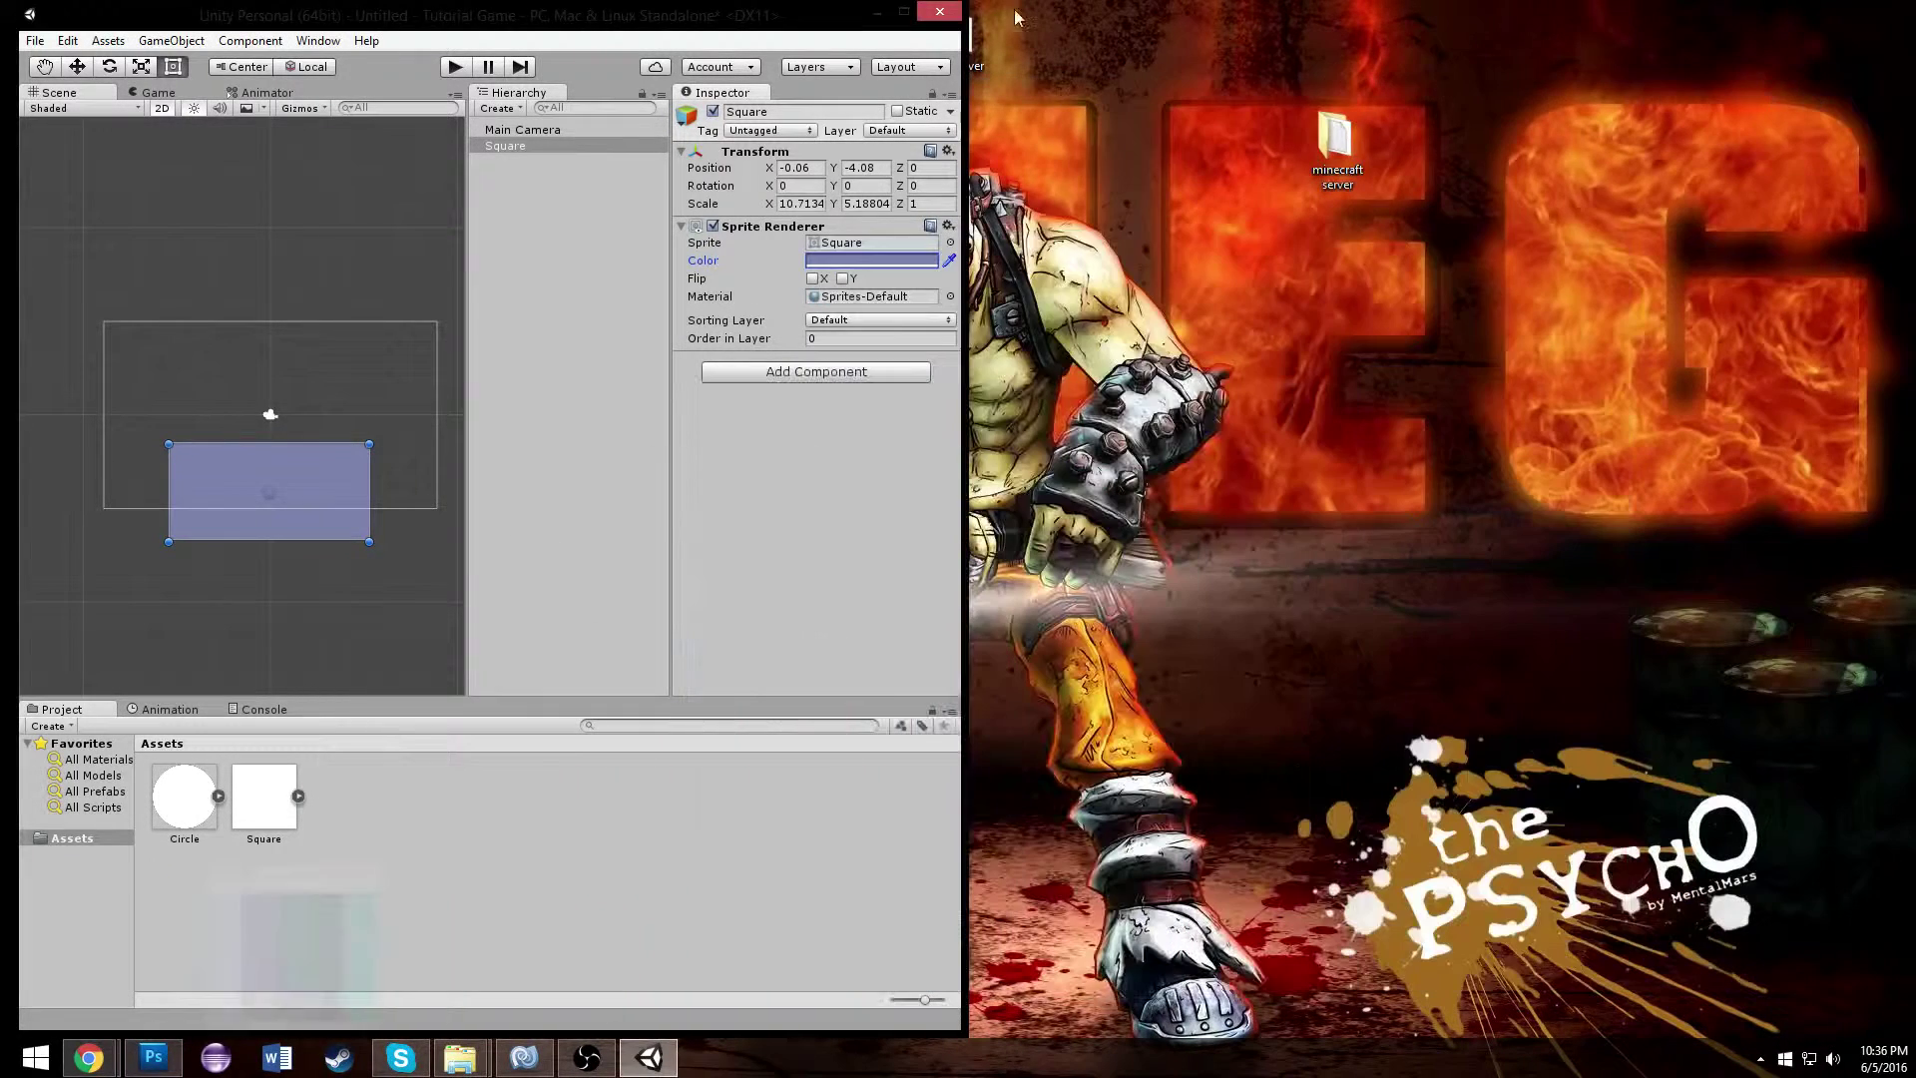
double_click(784, 15)
- Add a Box Collider 2D to the Square object and rename the object Platform
scroll(633, 223, "up", 5)
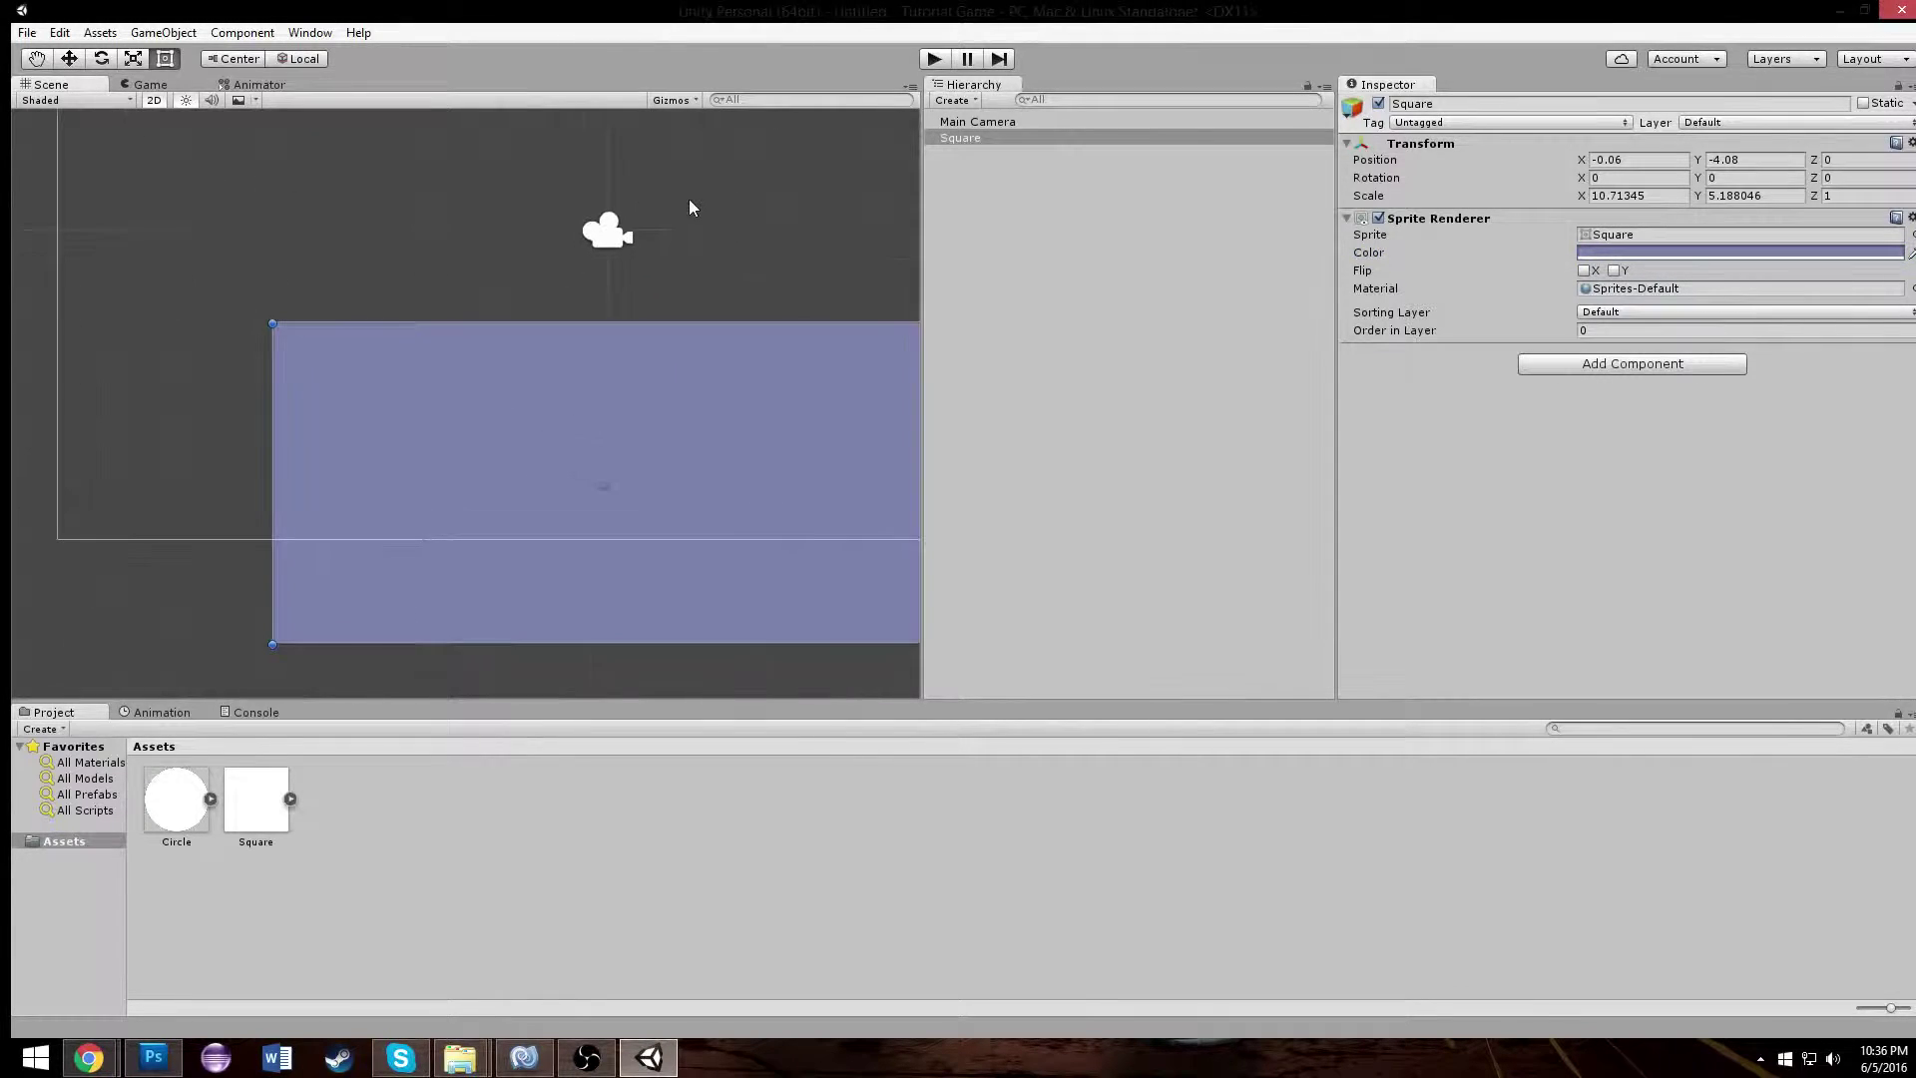
scroll(620, 252, "down", 4)
left_click(1569, 368)
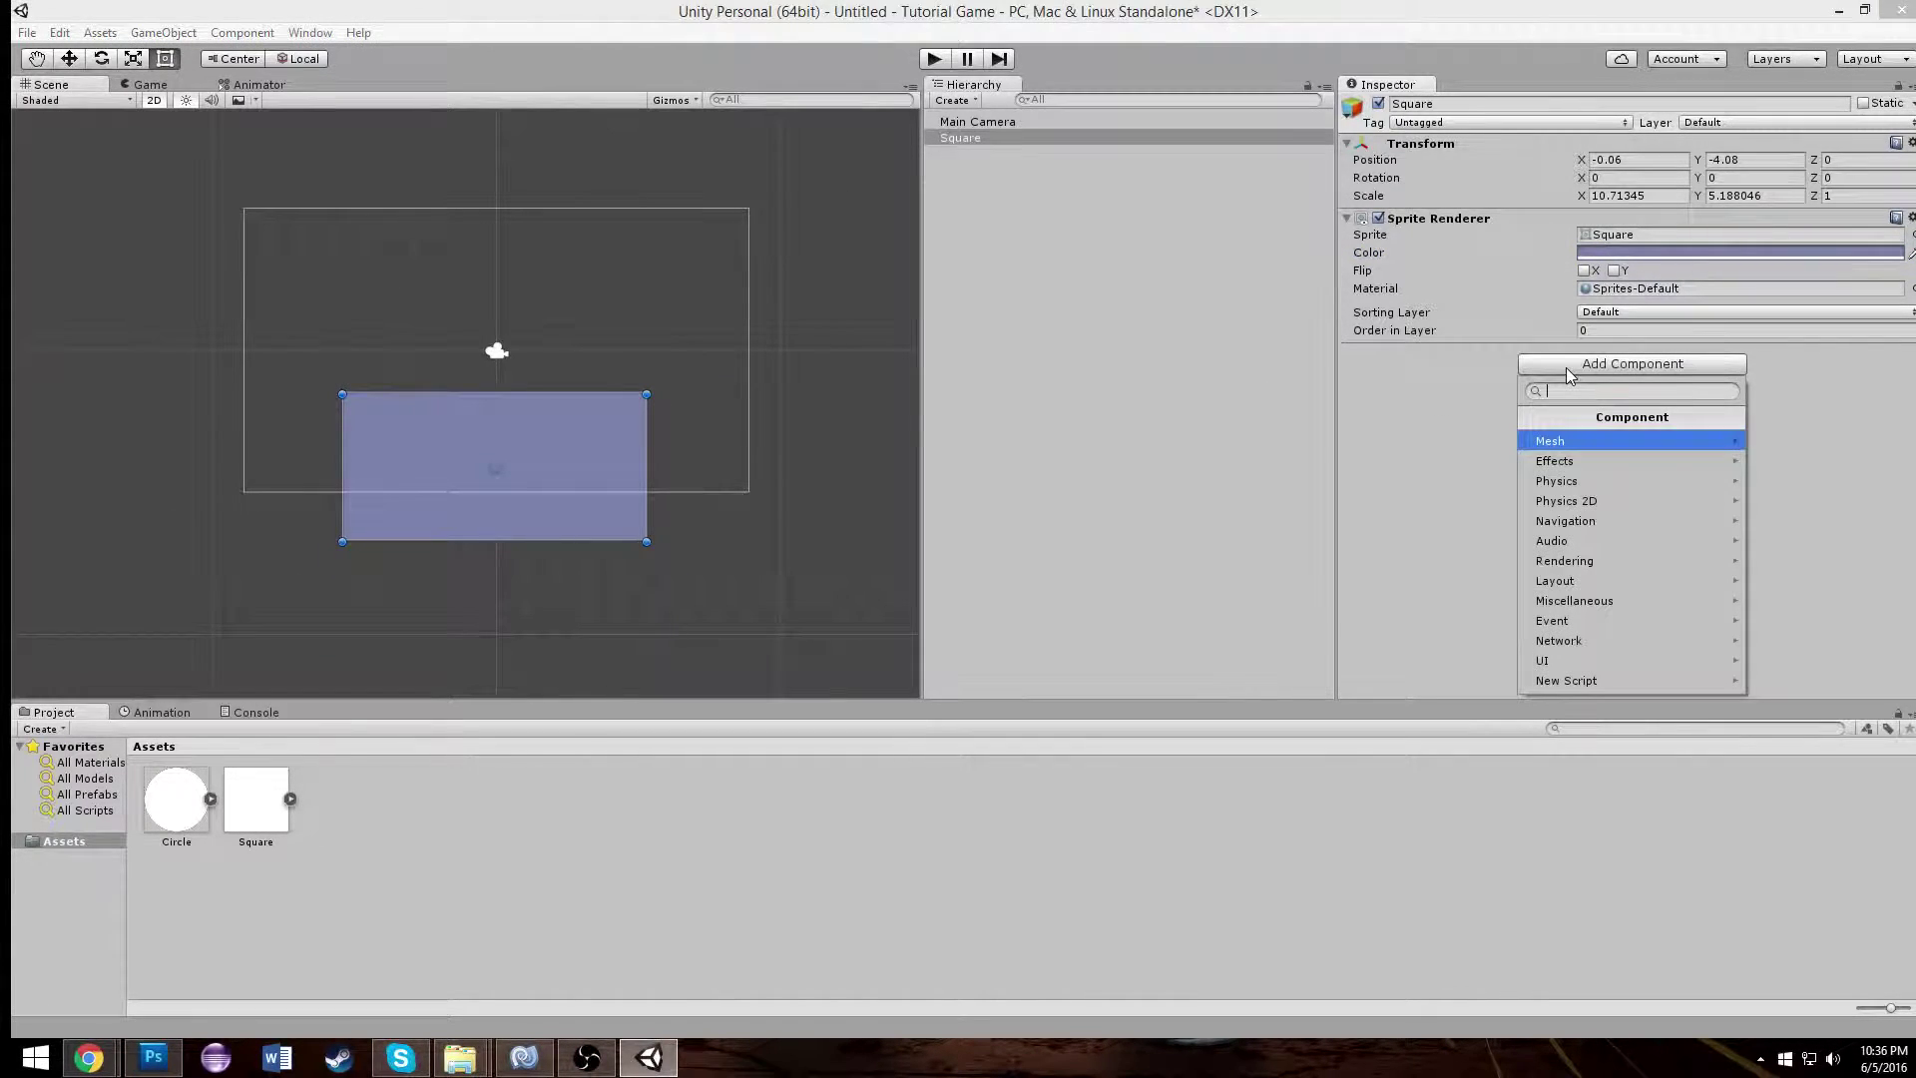
left_click(1581, 500)
left_click(1581, 463)
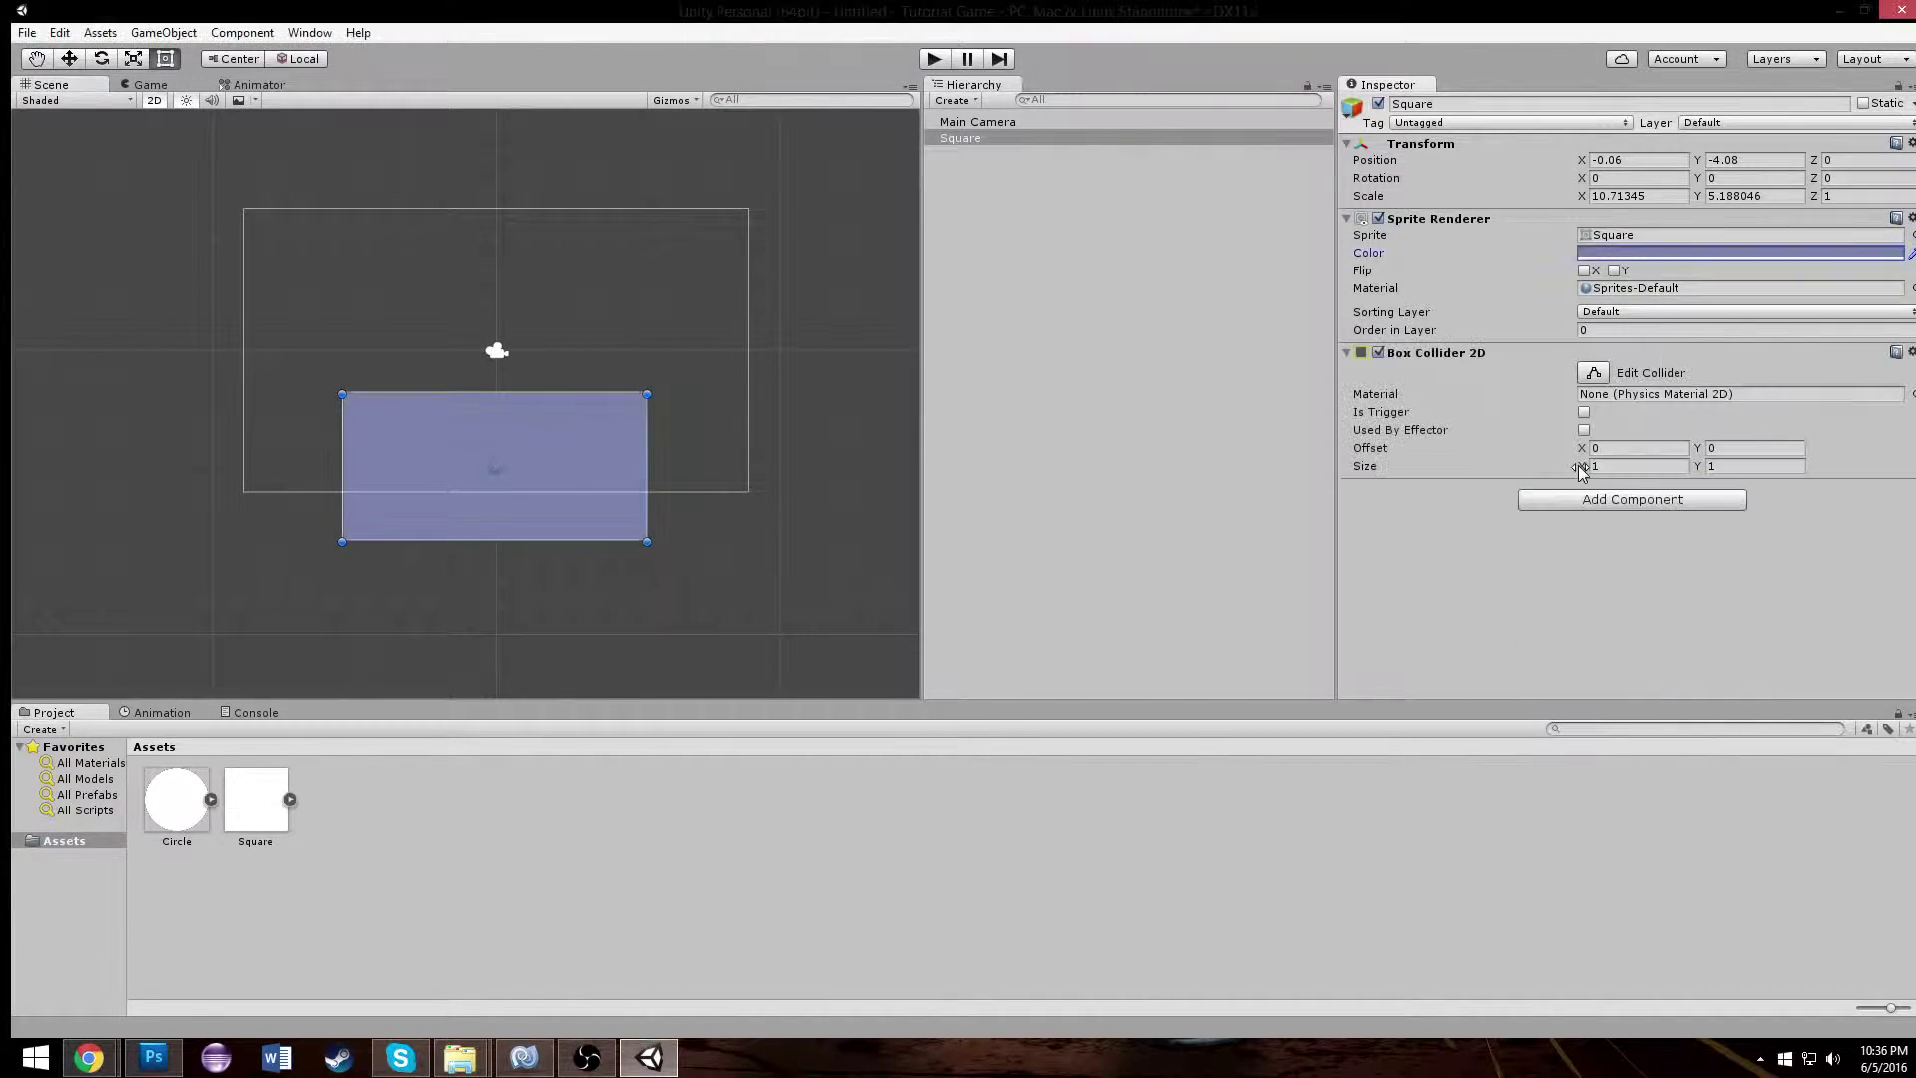
left_click(1513, 103)
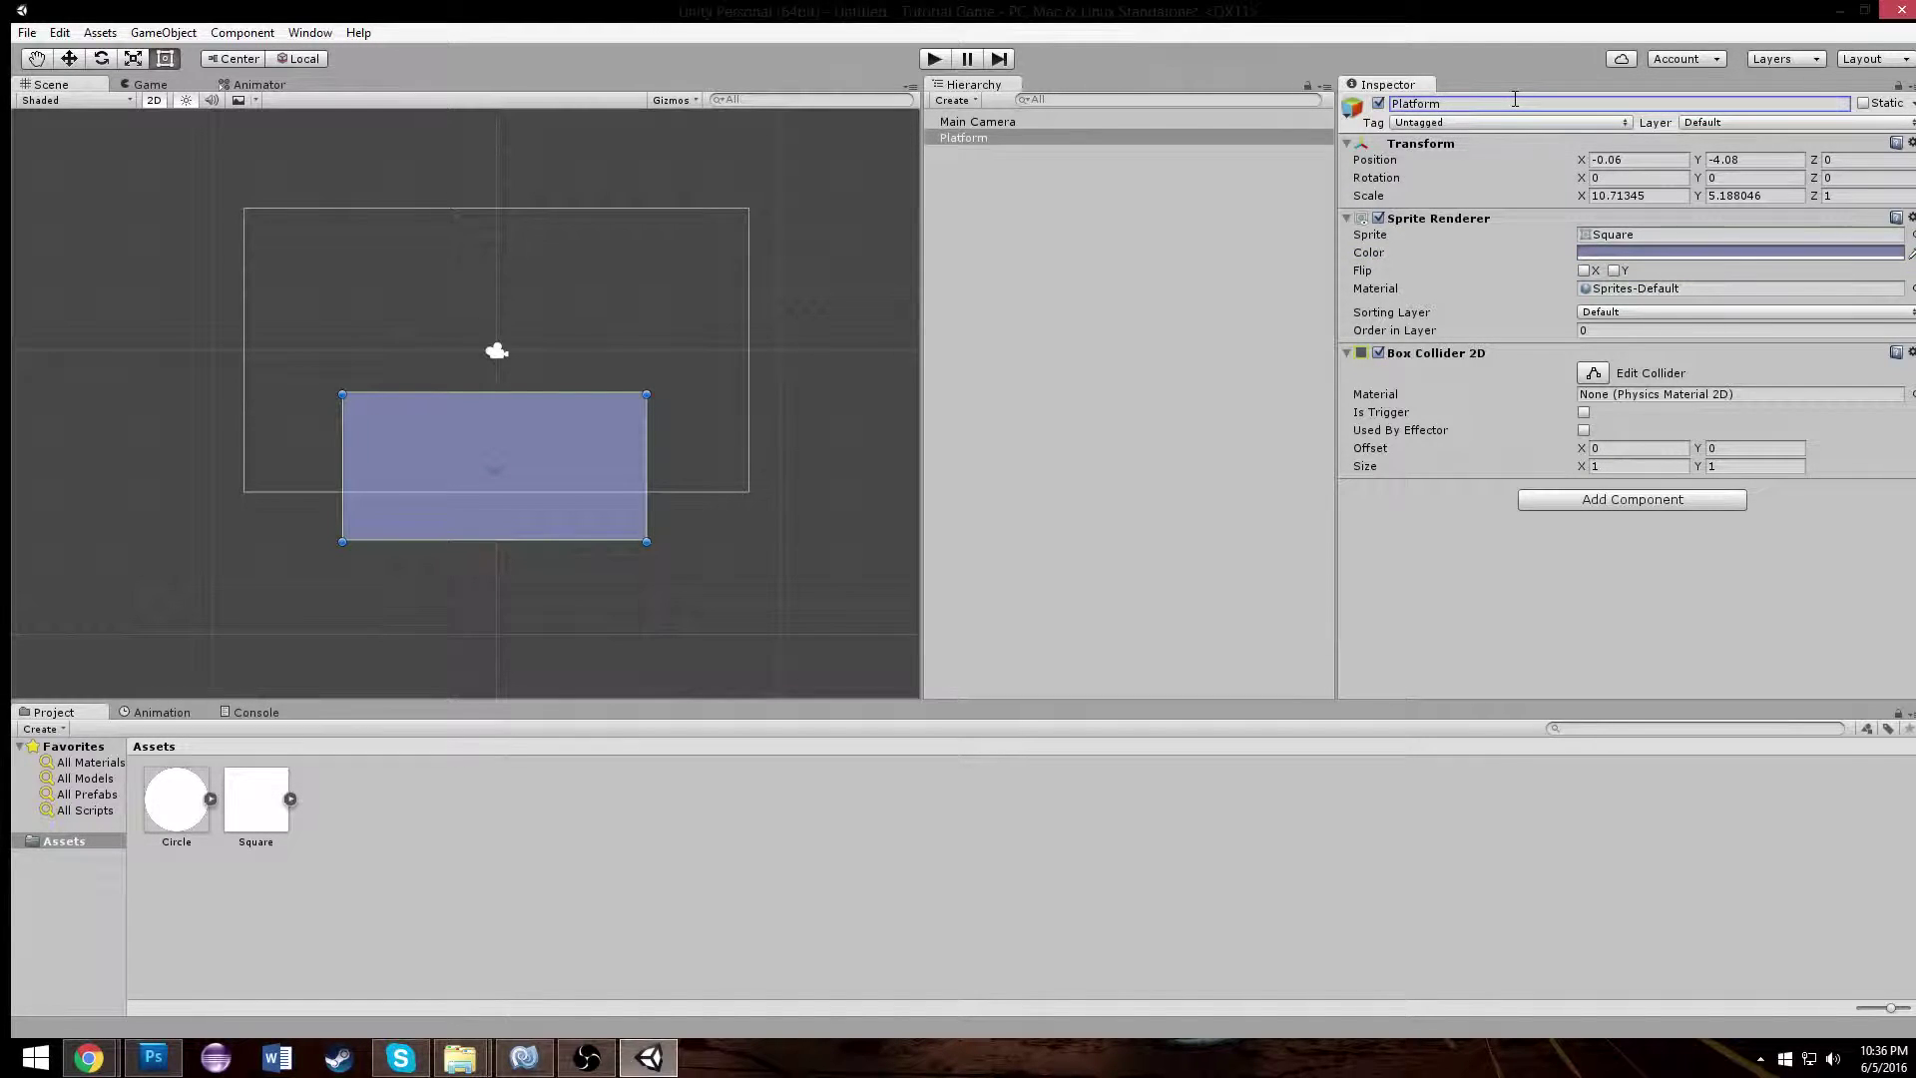
- Save the Platform object as a prefab in the Assets folder
left_click(956, 136)
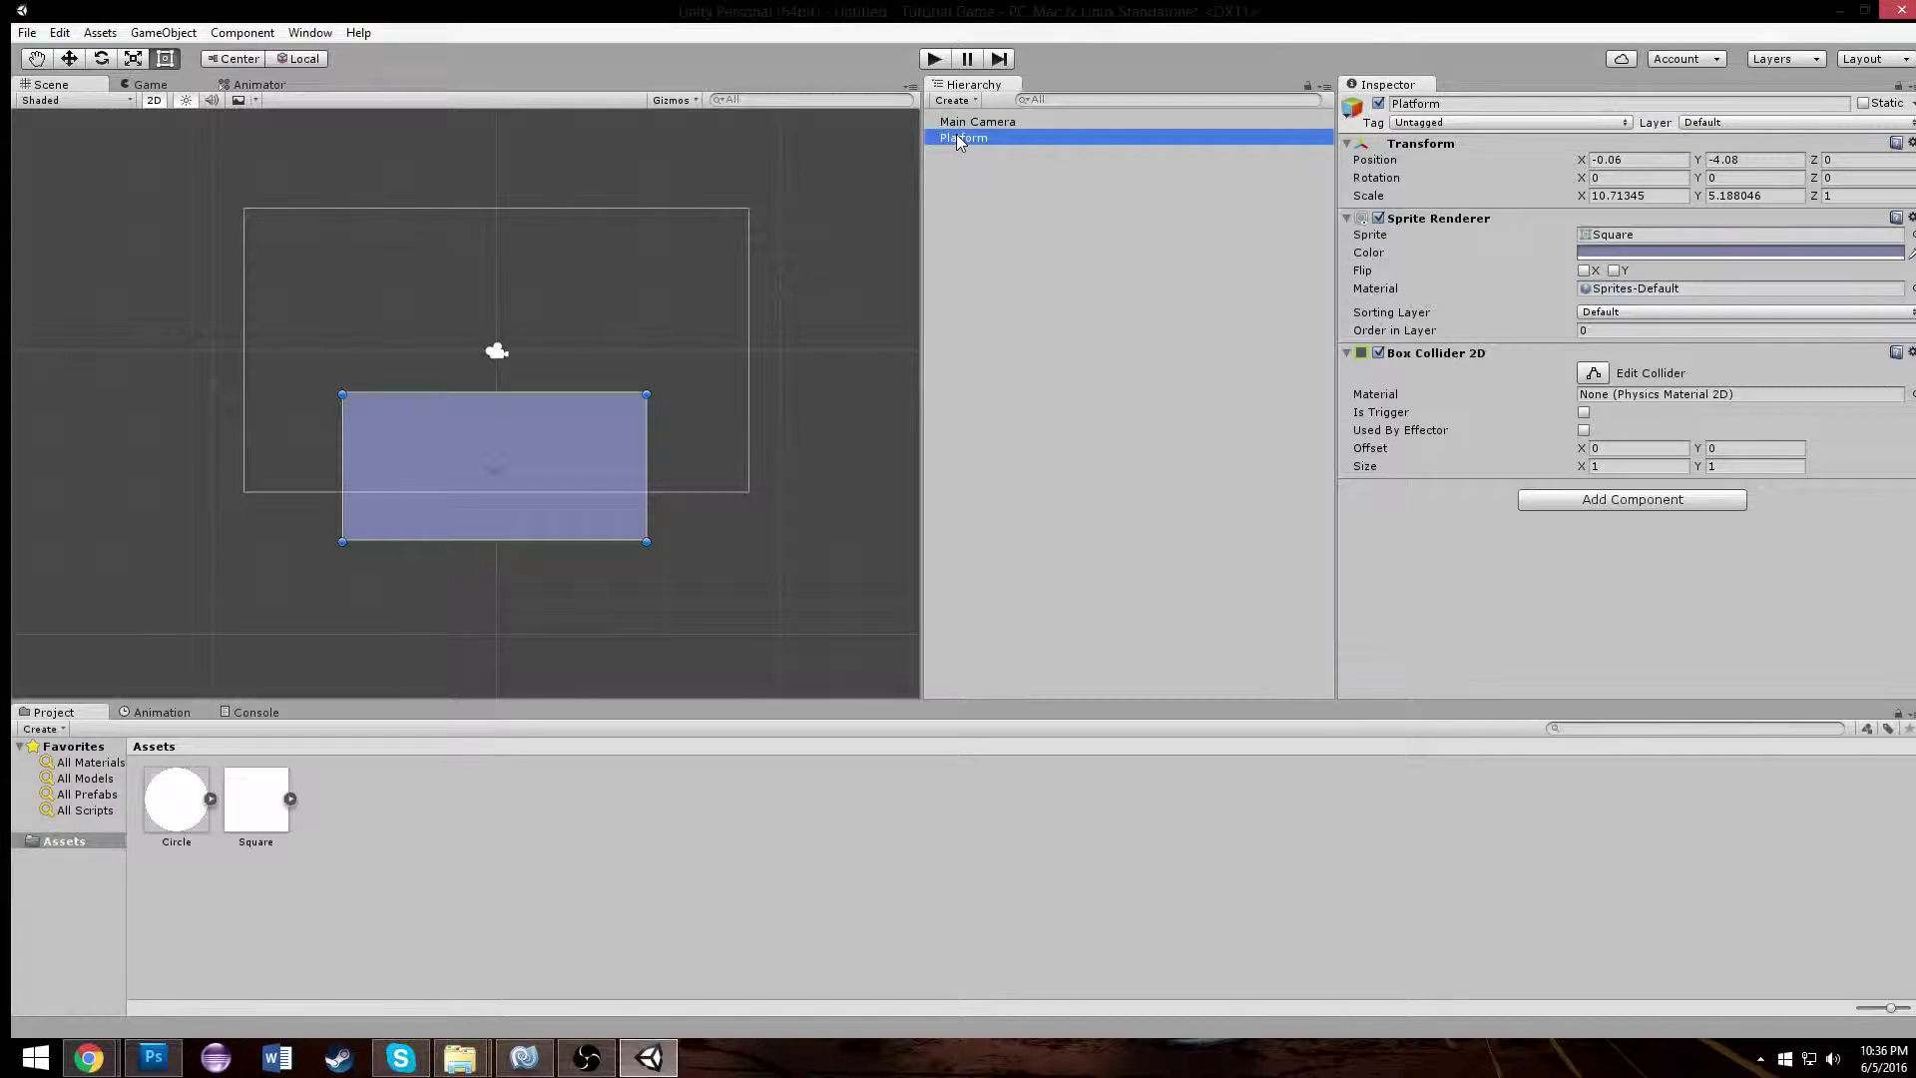
left_click_drag(956, 135, 532, 808)
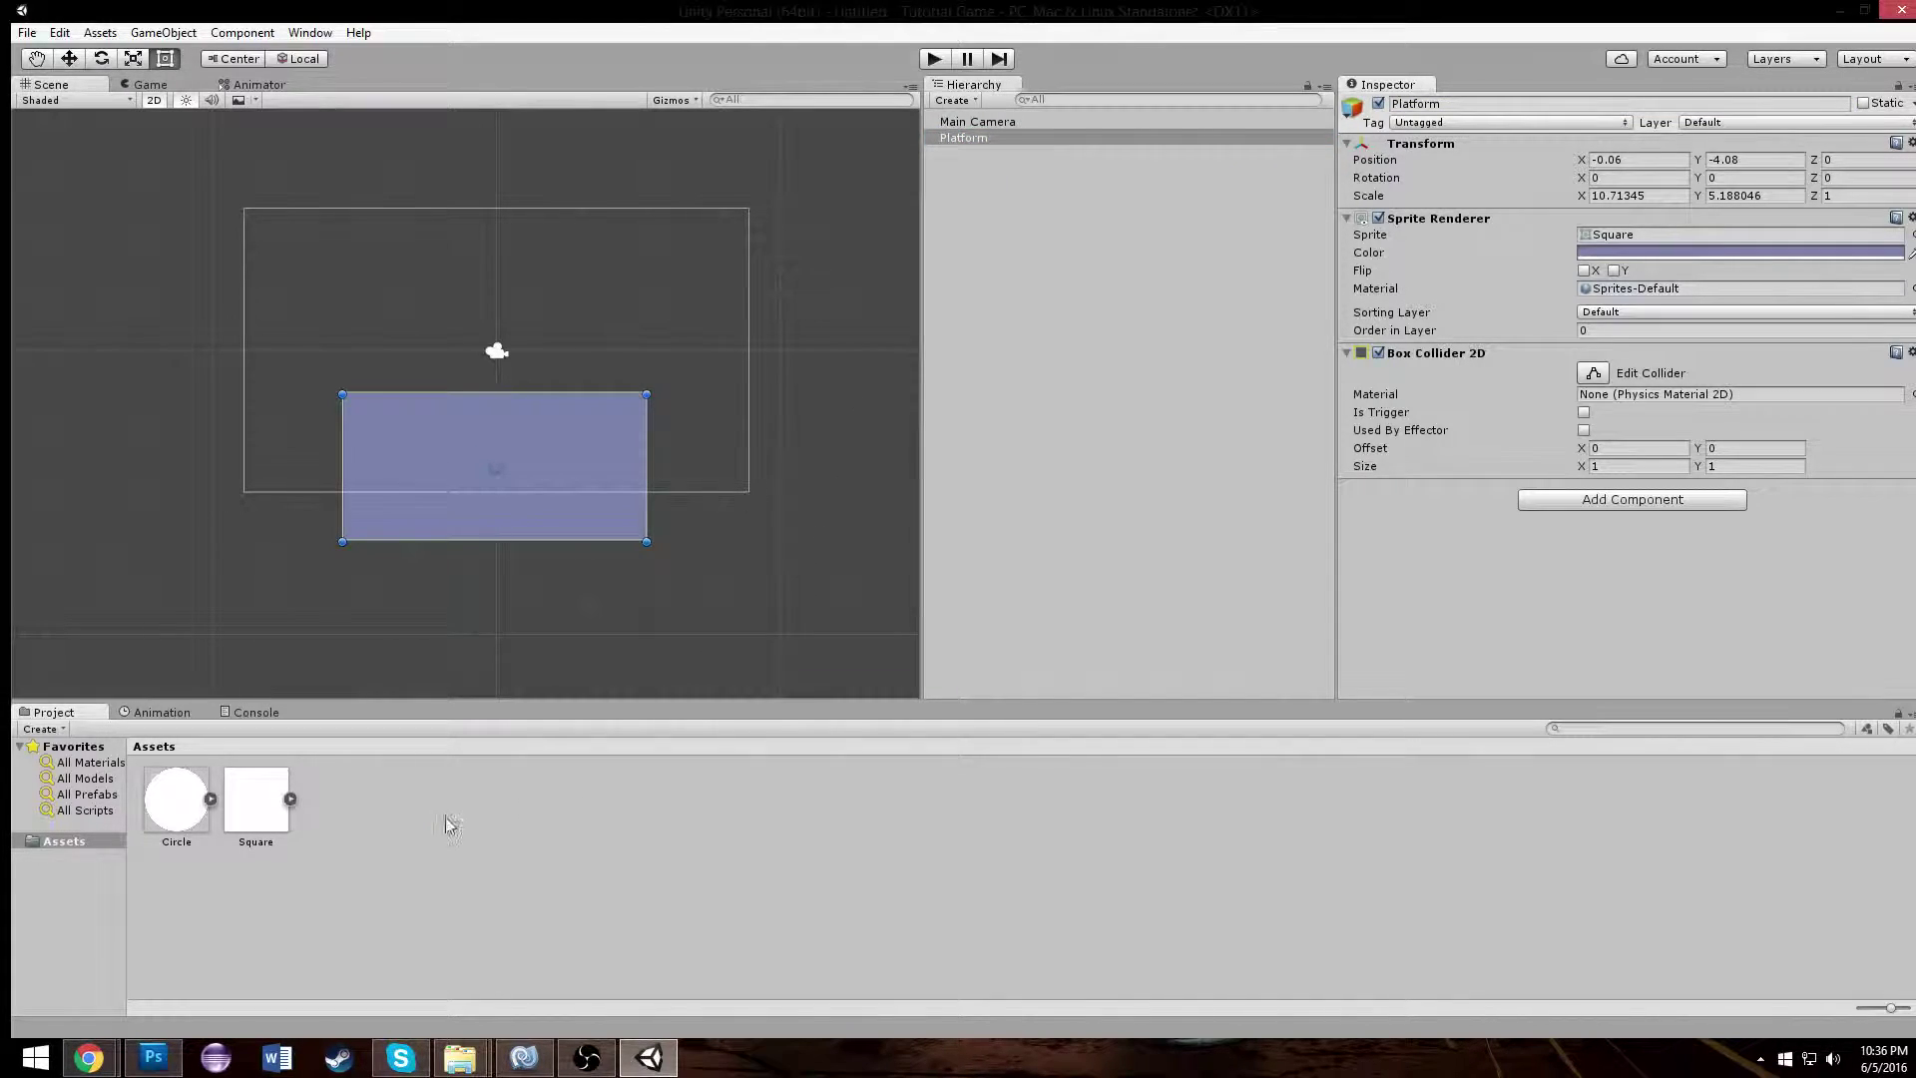
scroll(471, 500, "up", 10)
scroll(686, 439, "down", 10)
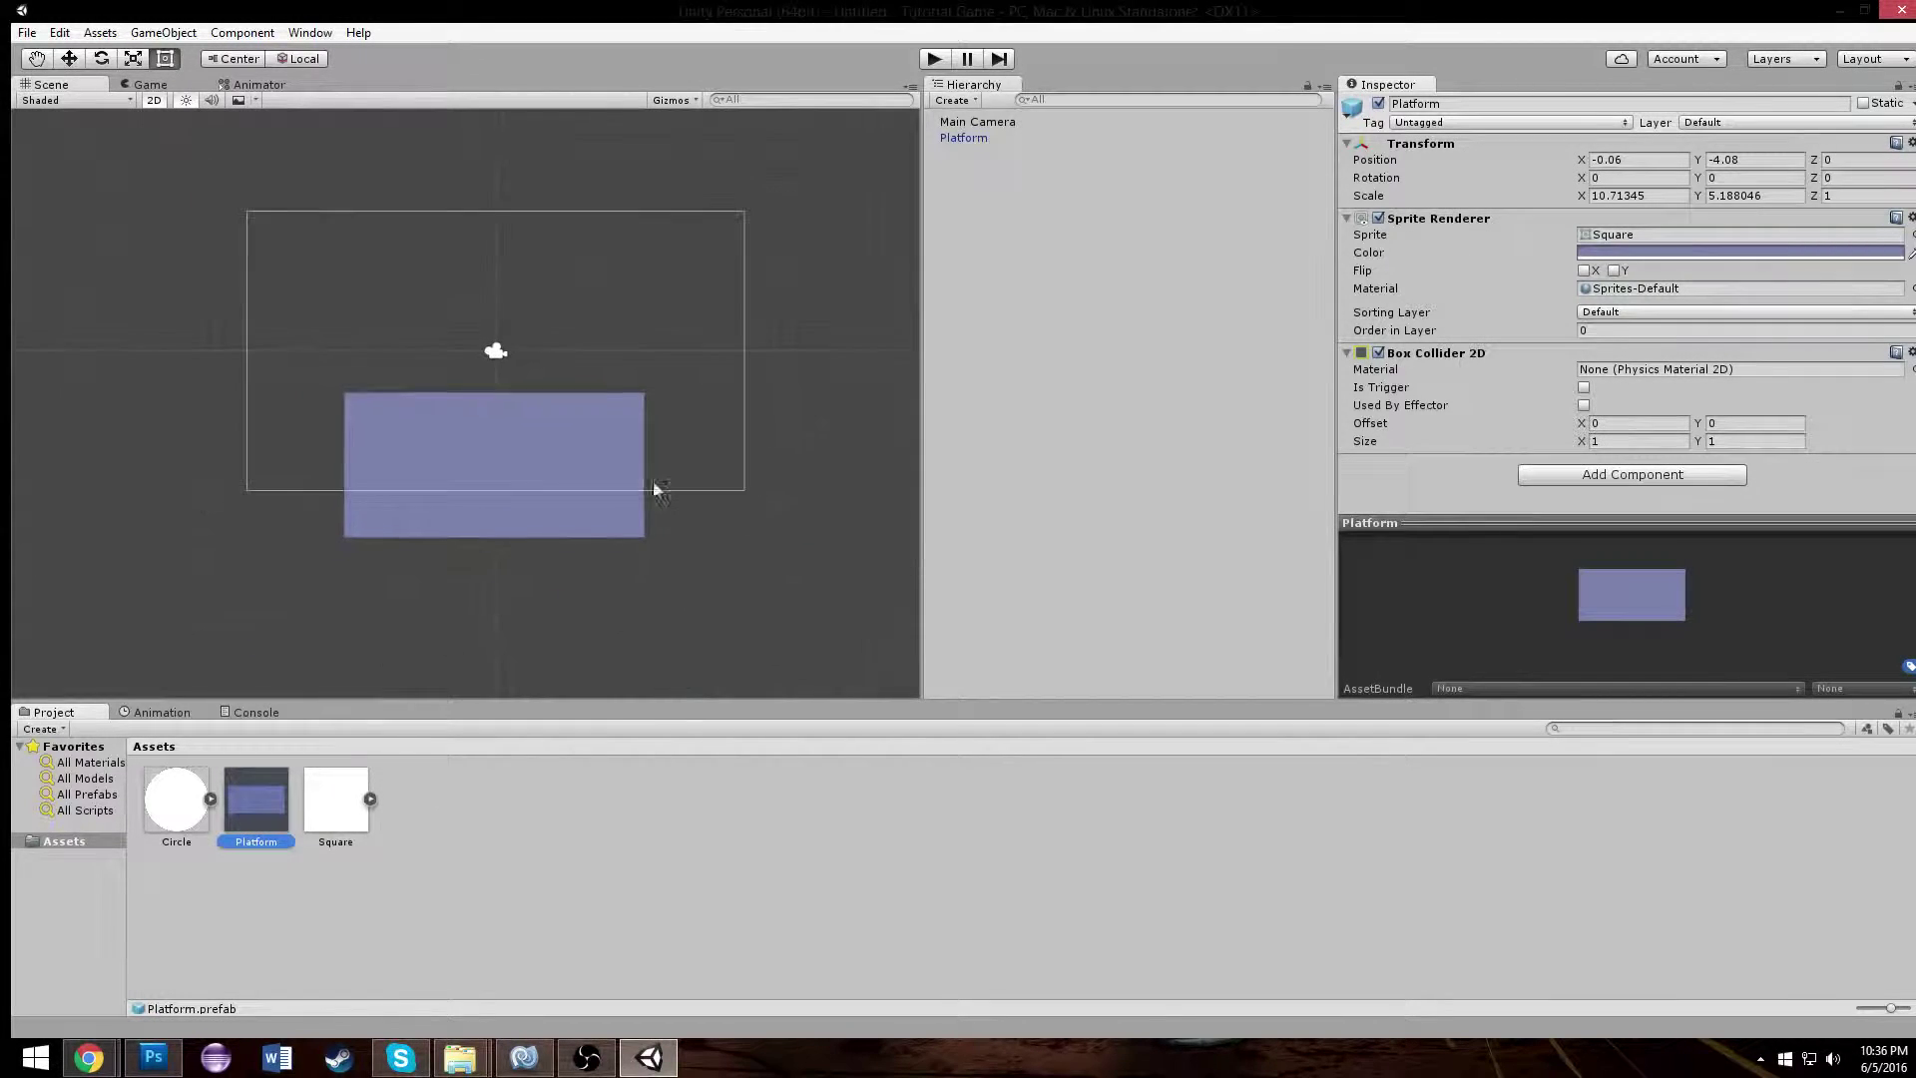
- Duplicate the Platform in the scene and move the copy to about X -10.27, Y -1.32
left_click(968, 136)
key("ctrl+d")
left_click_drag(607, 435, 323, 362)
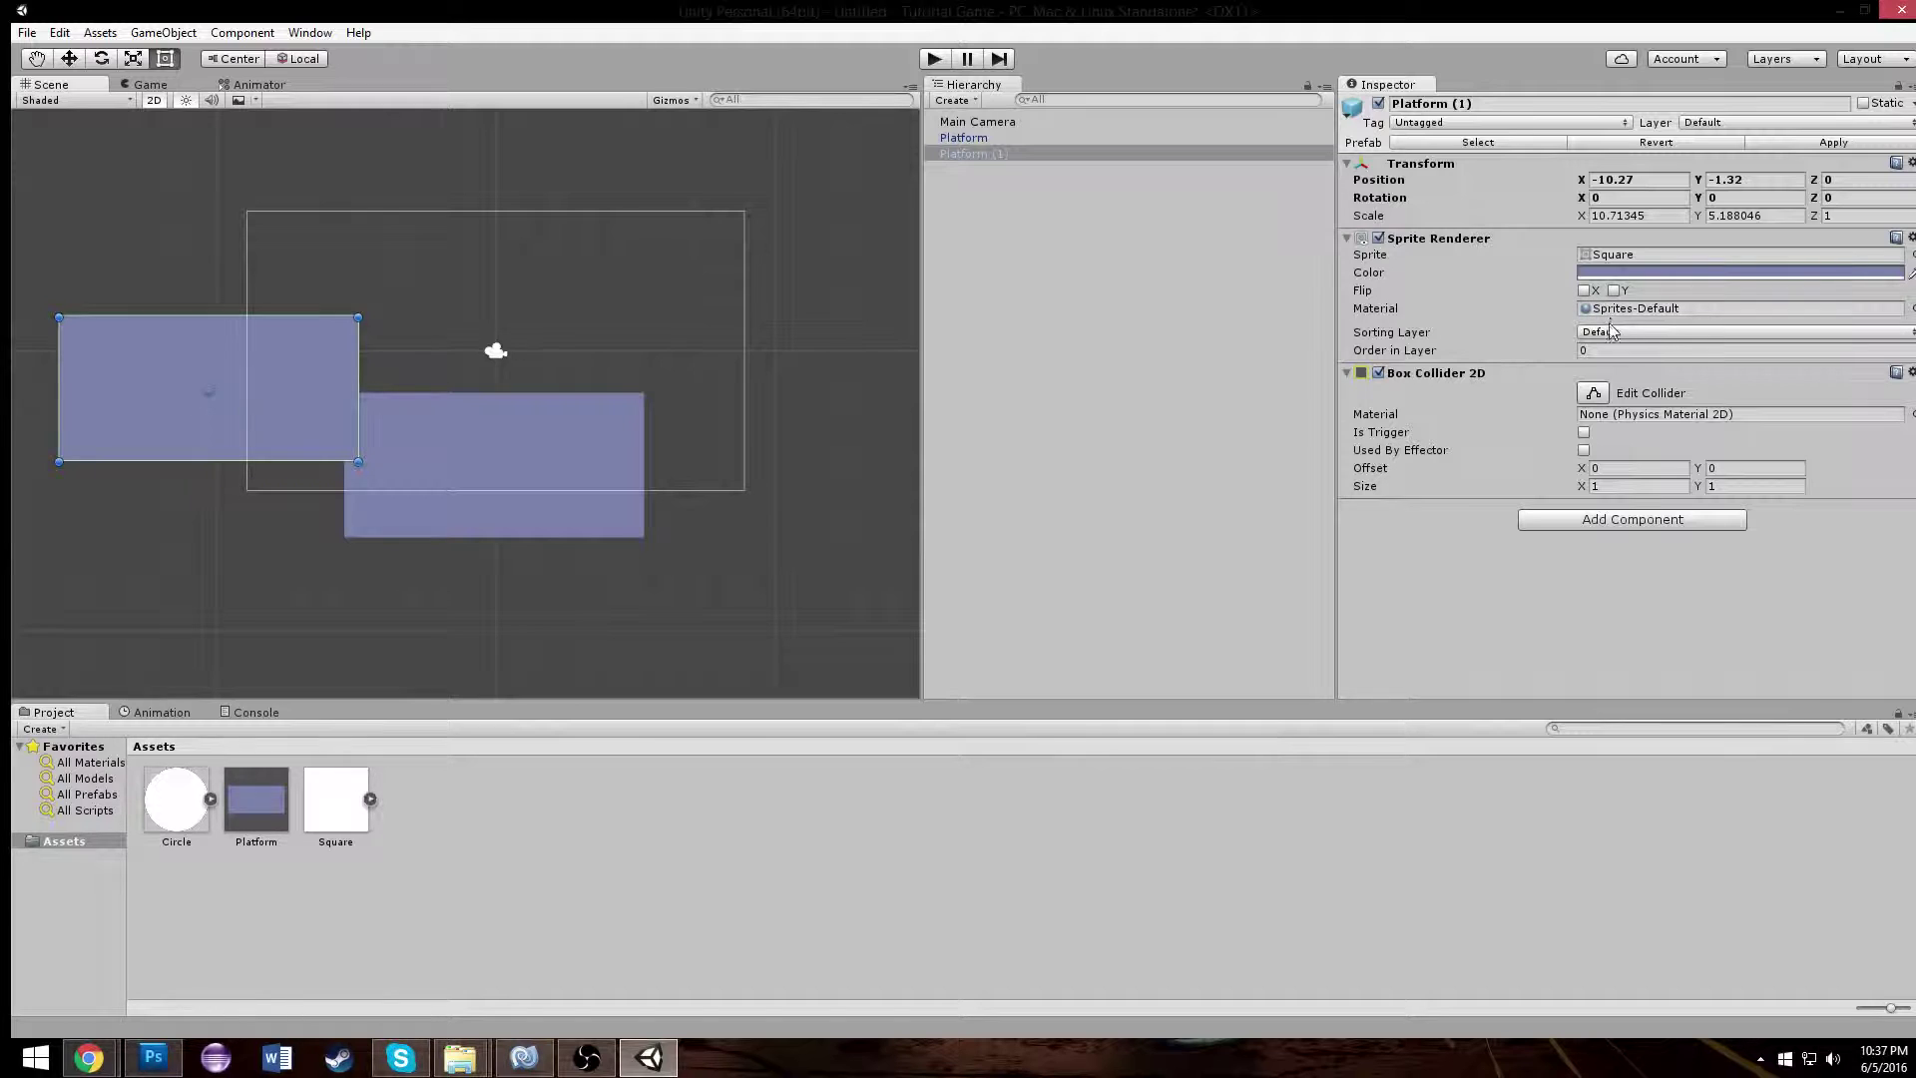
- Set the duplicate platform's colour to bright blue 2747EA and apply the change to the Platform prefab
left_click(1626, 271)
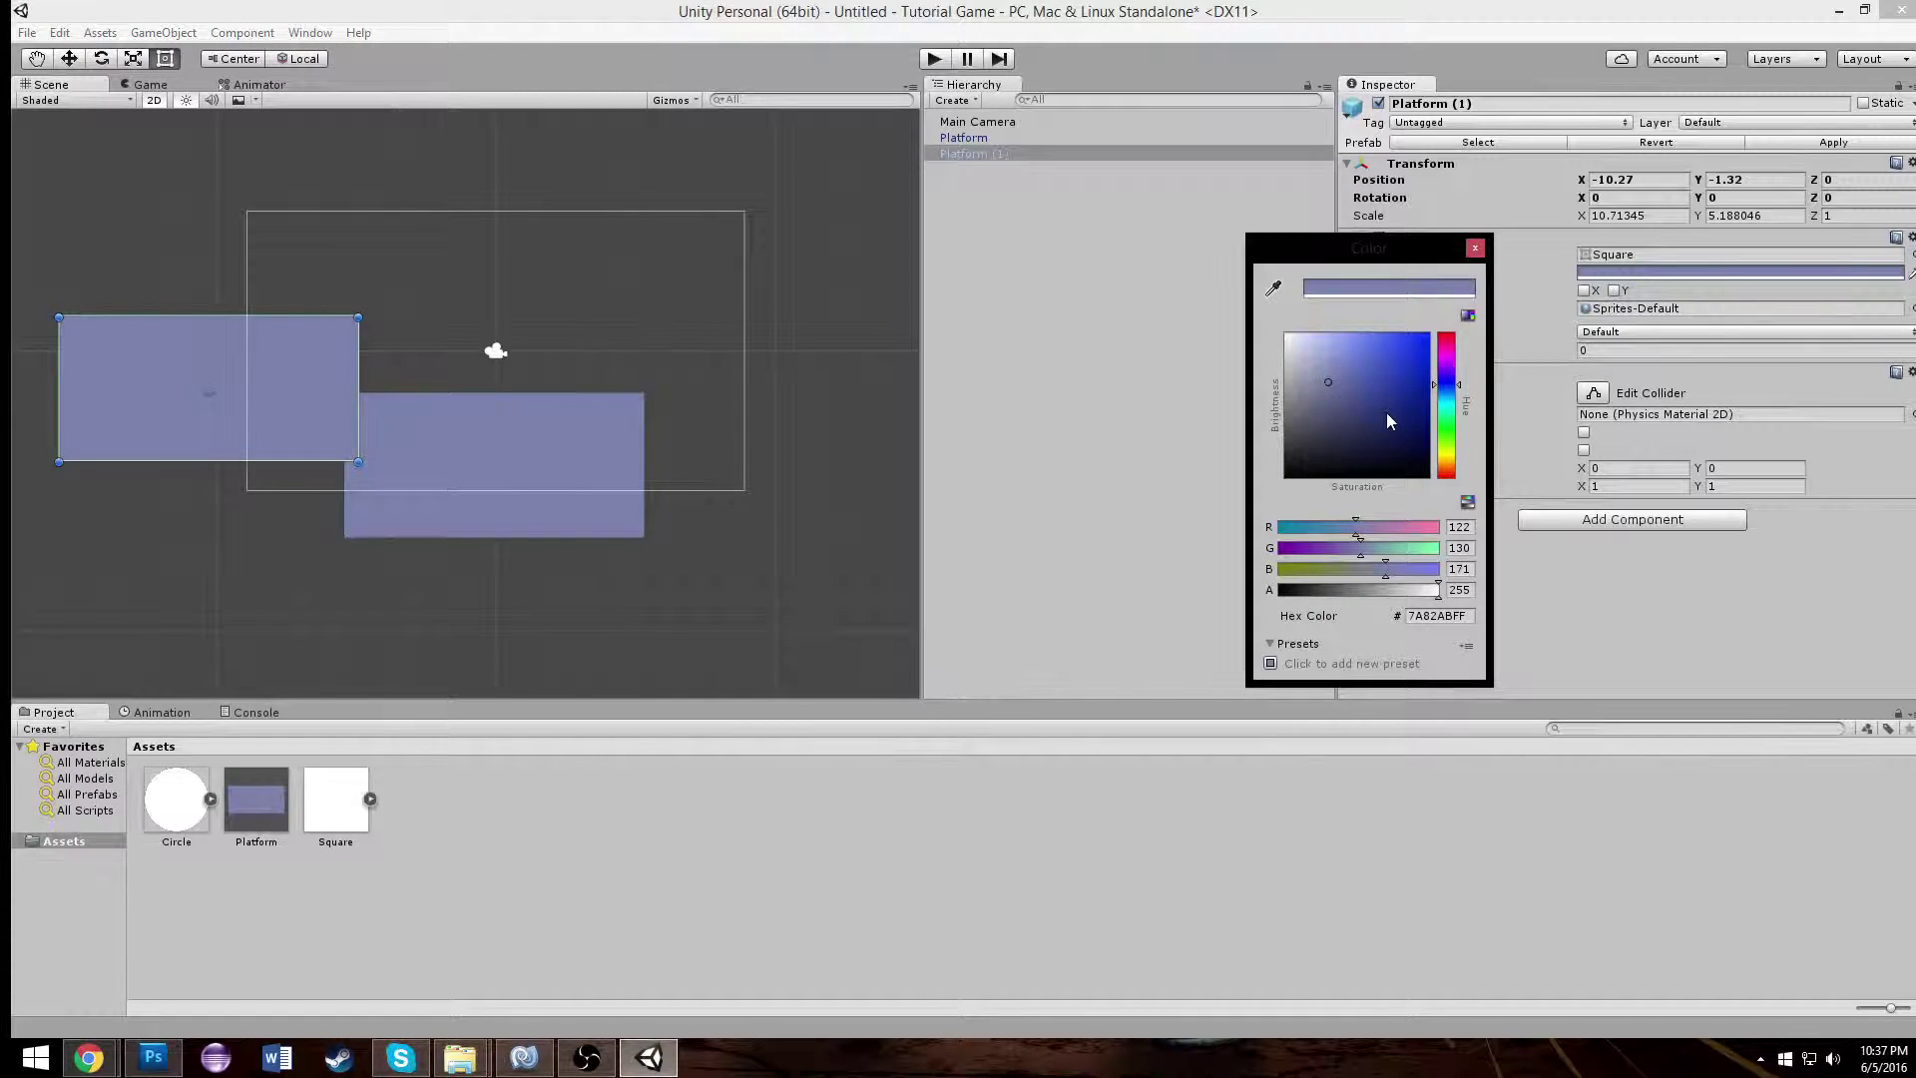
left_click_drag(1387, 412, 1403, 366)
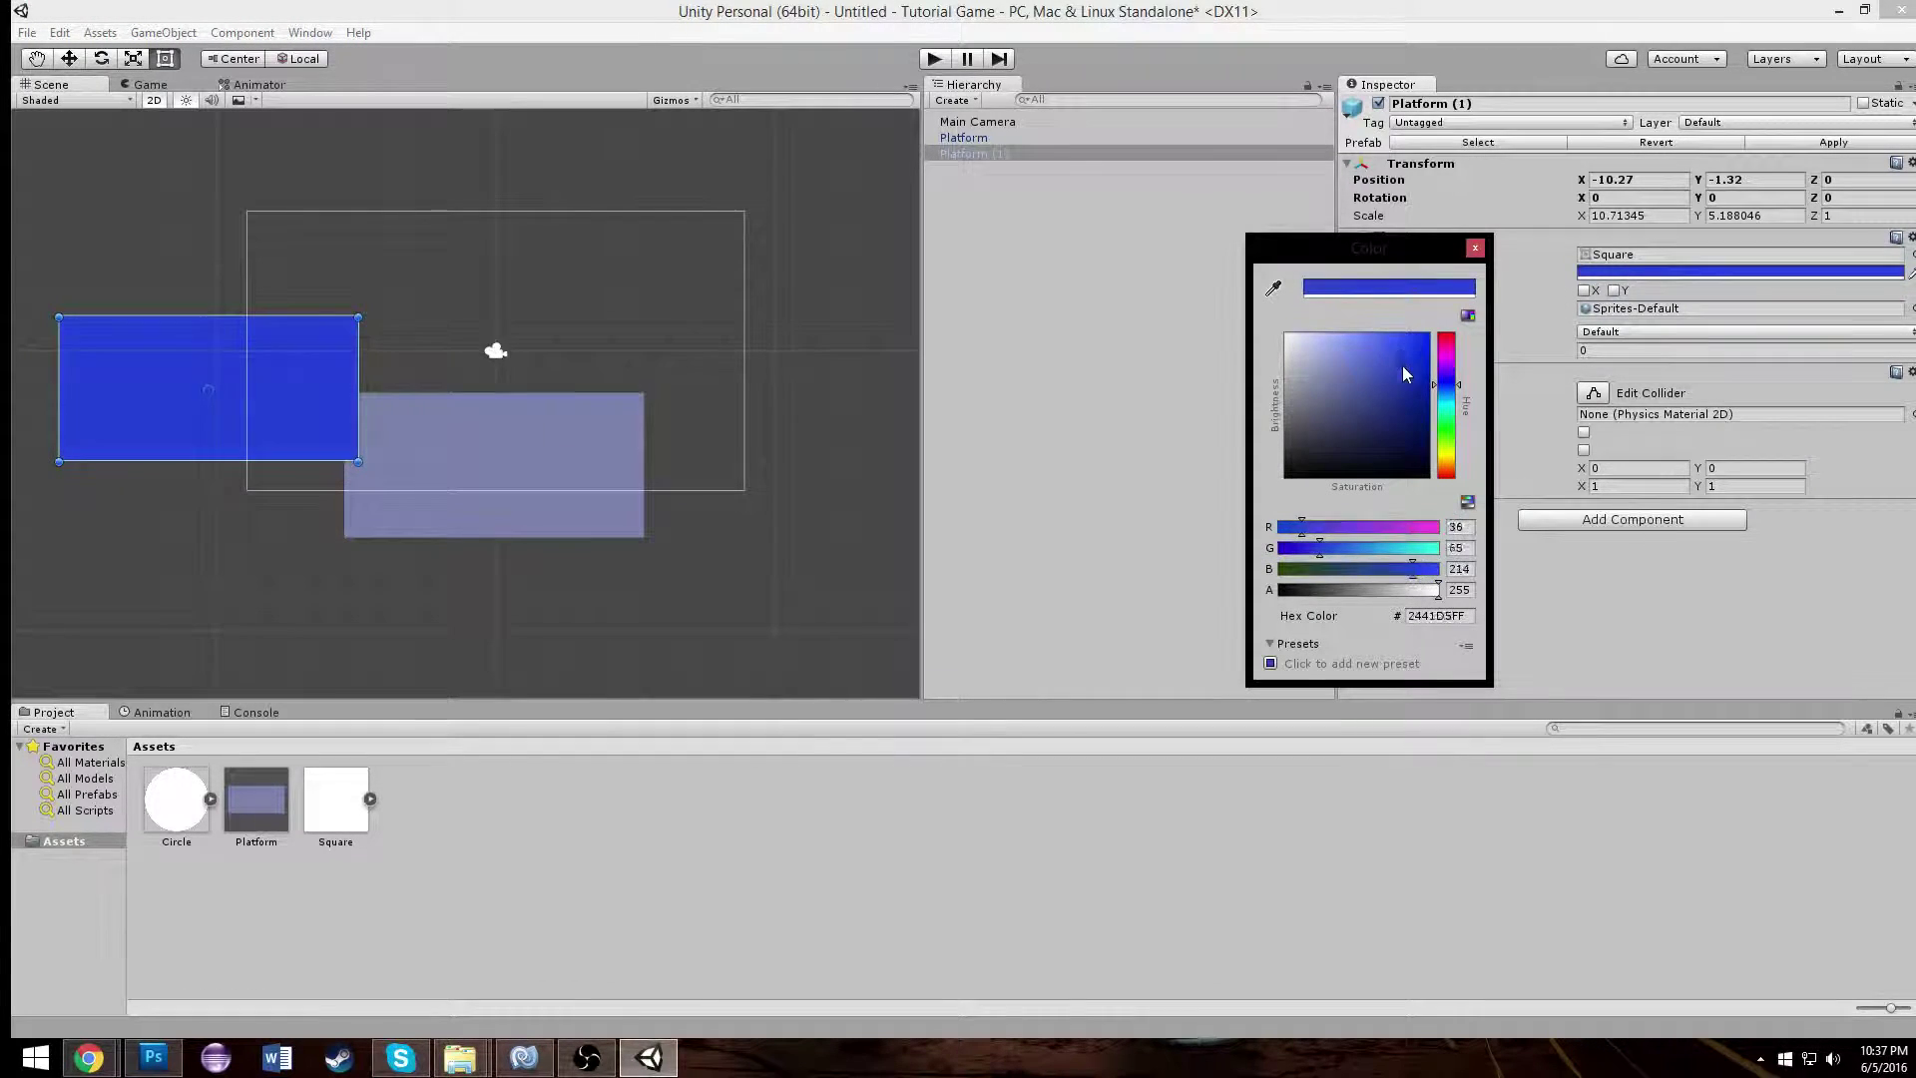
left_click(1474, 248)
left_click(1834, 143)
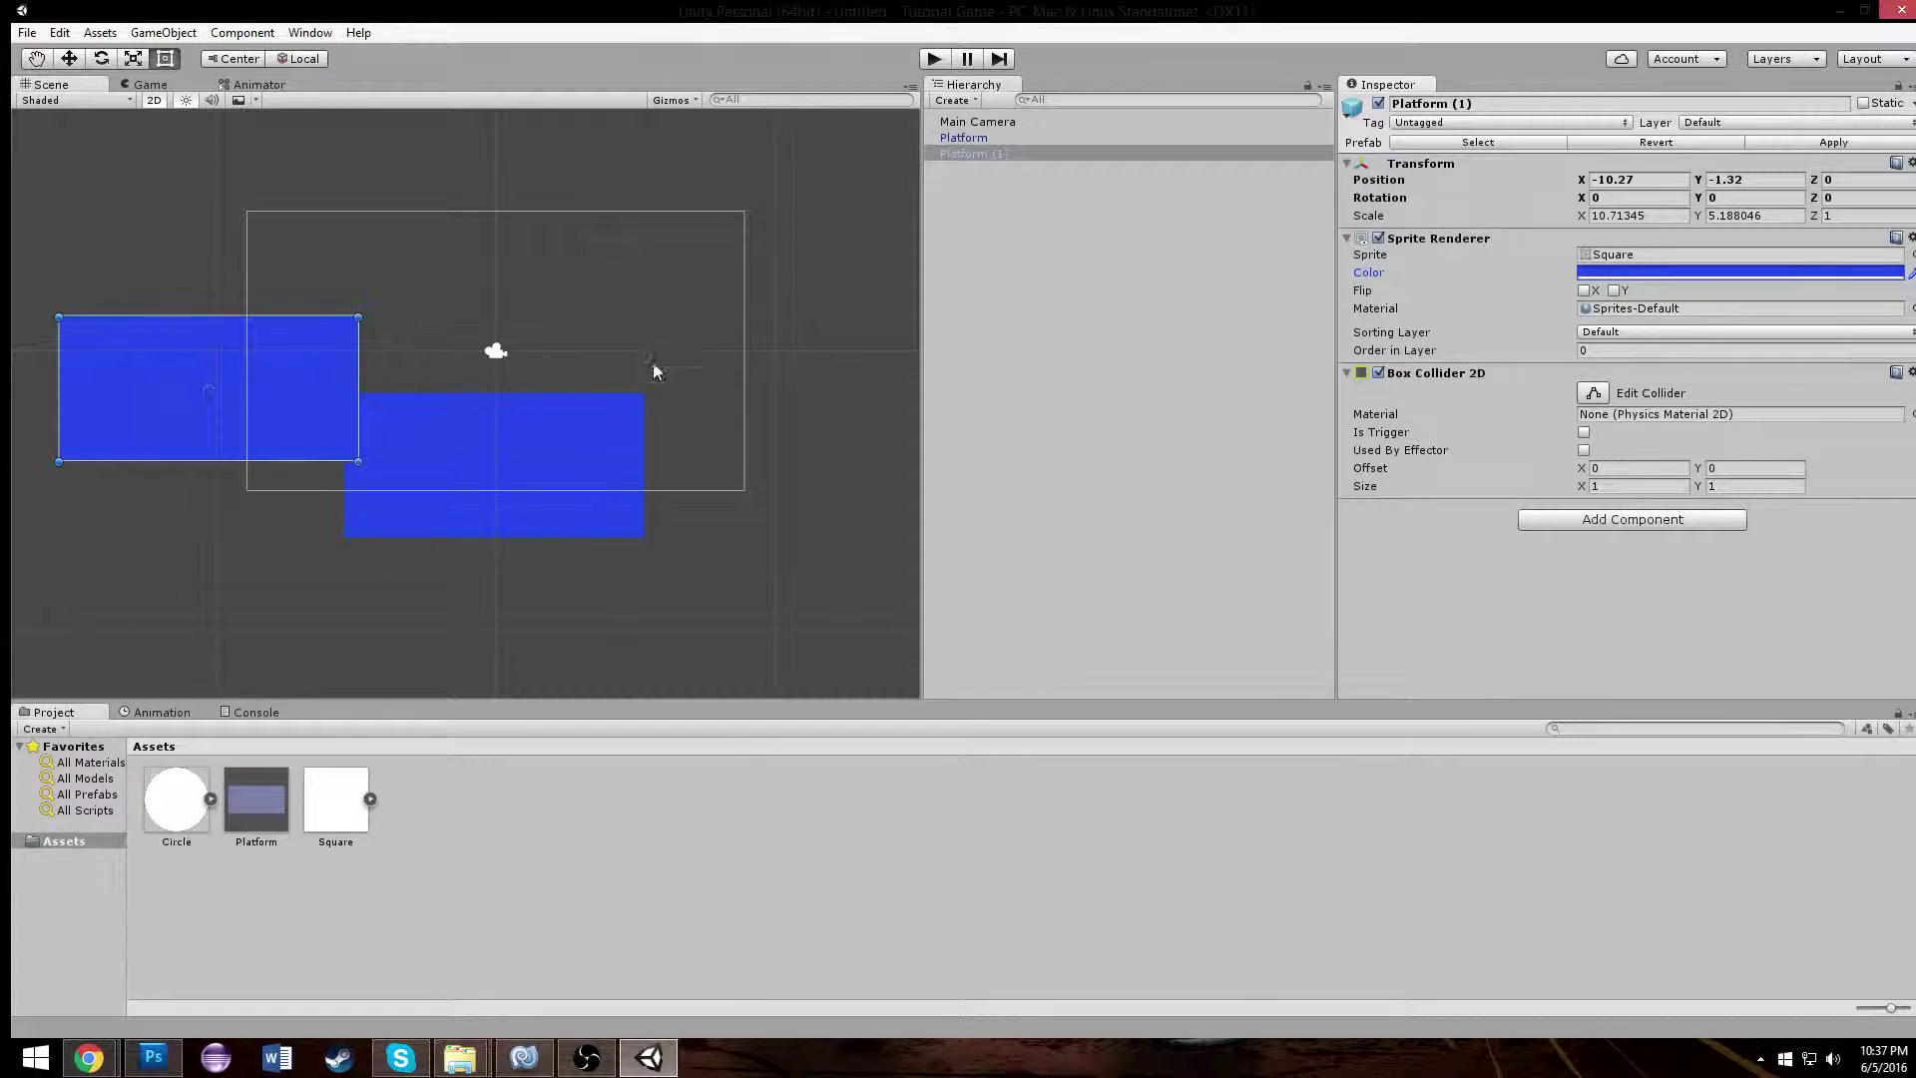
- Delete the duplicate platform and recolour the Platform prefab by sampling #7A82AB from the Coolors palette
key("Delete")
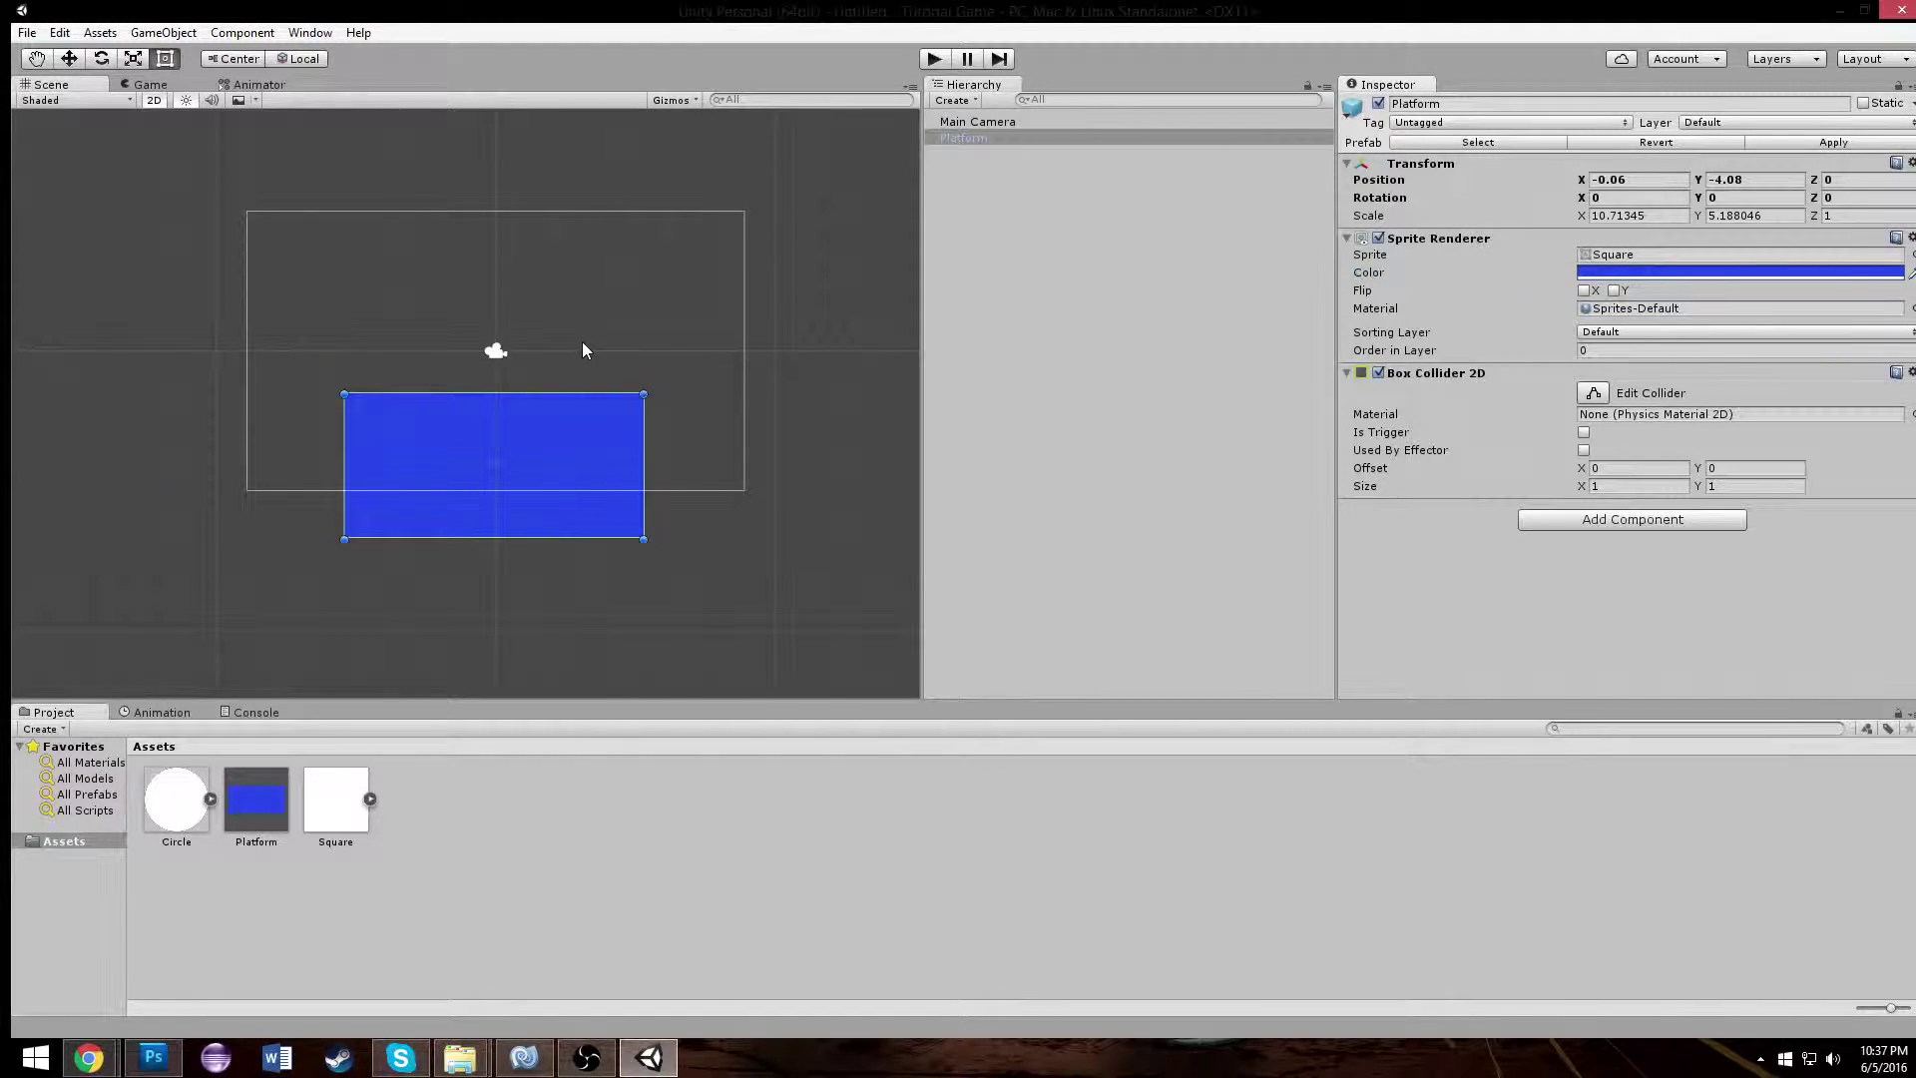
left_click(865, 283)
left_click(256, 799)
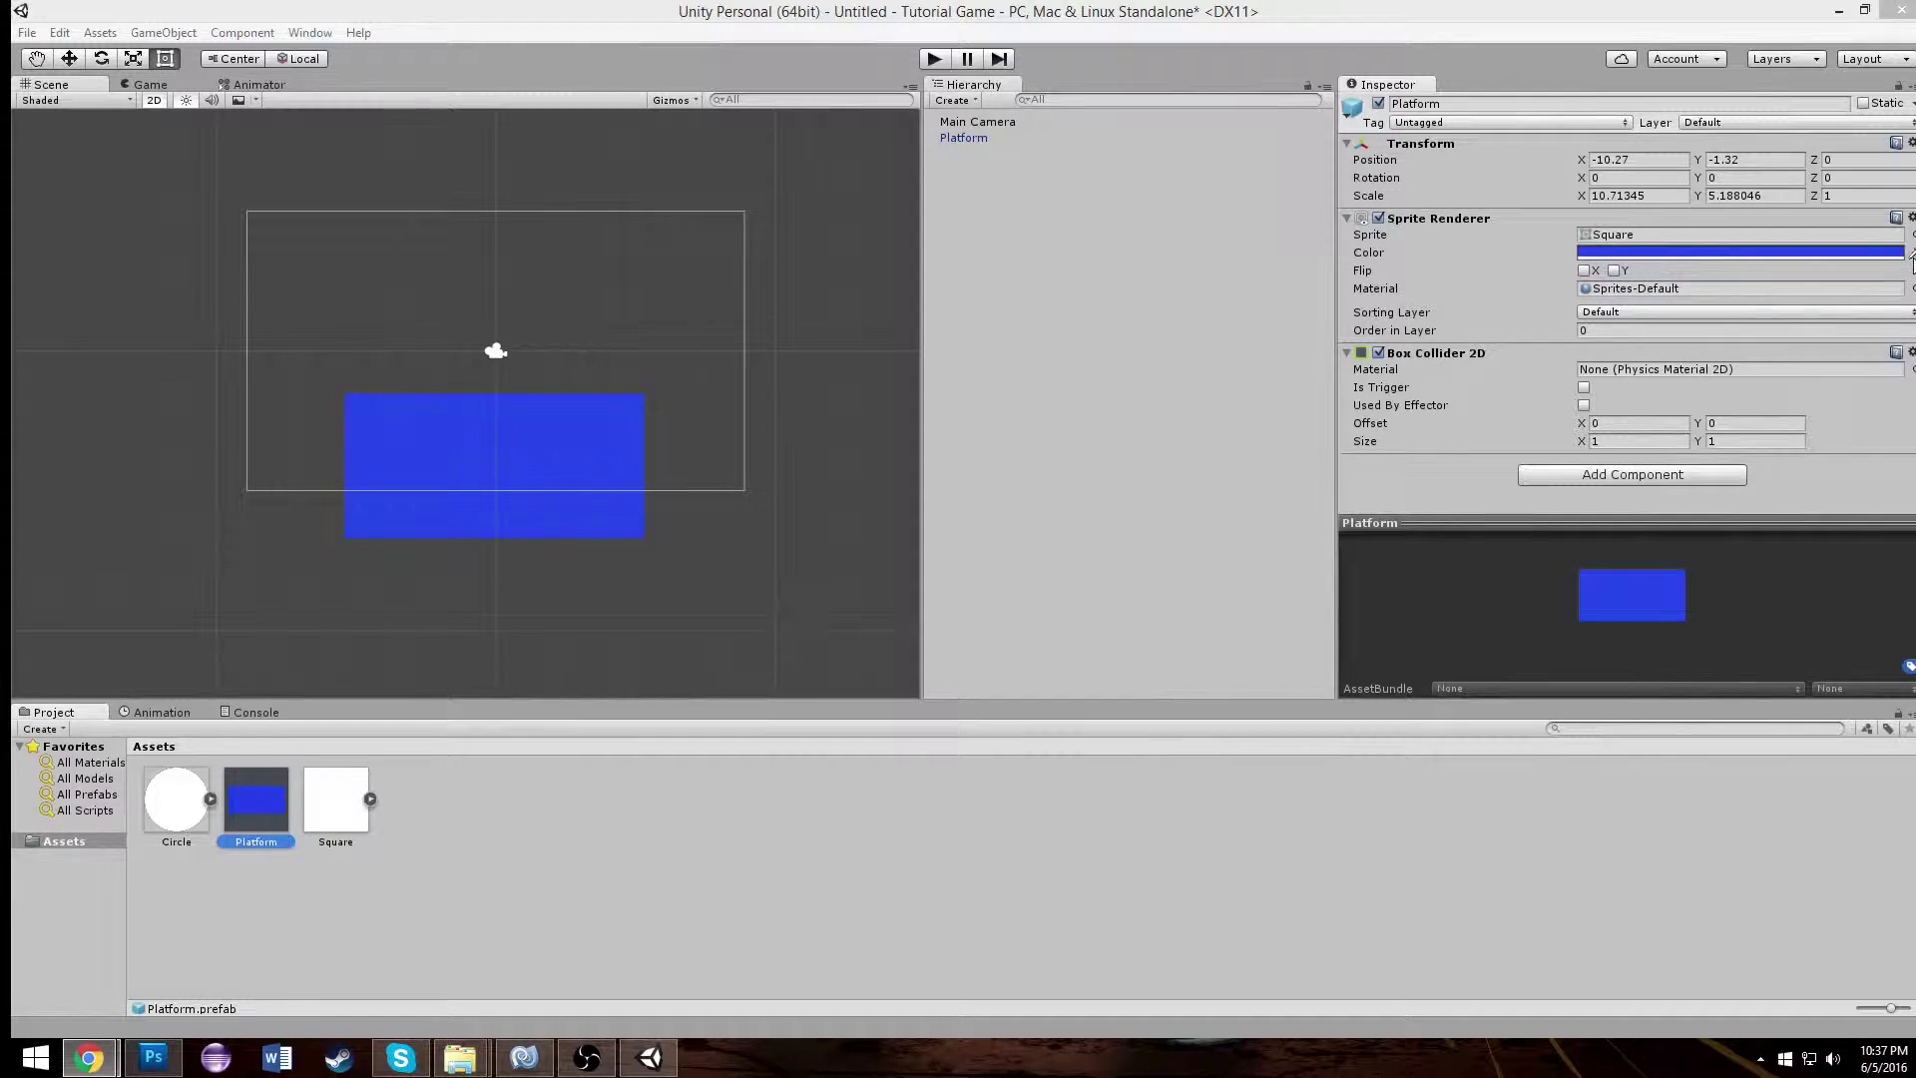
left_click(1911, 255)
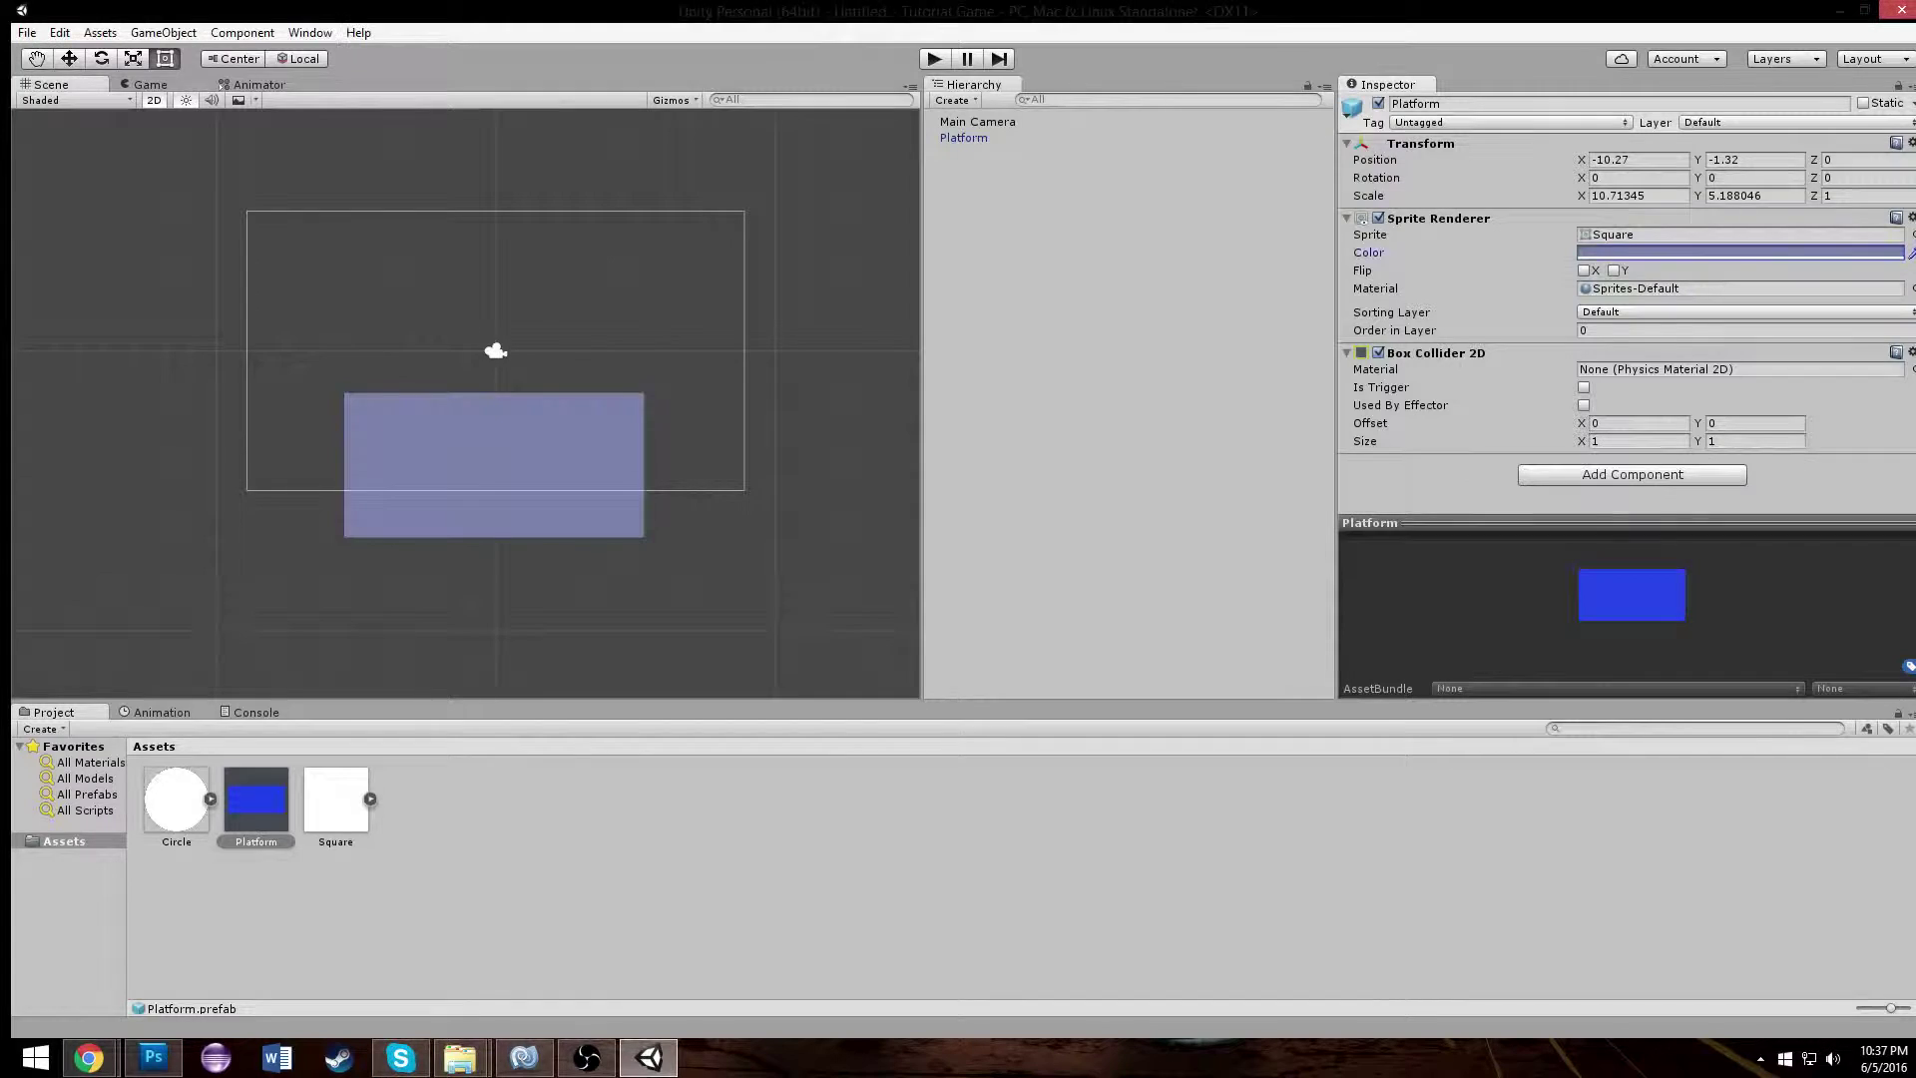
left_click(775, 385)
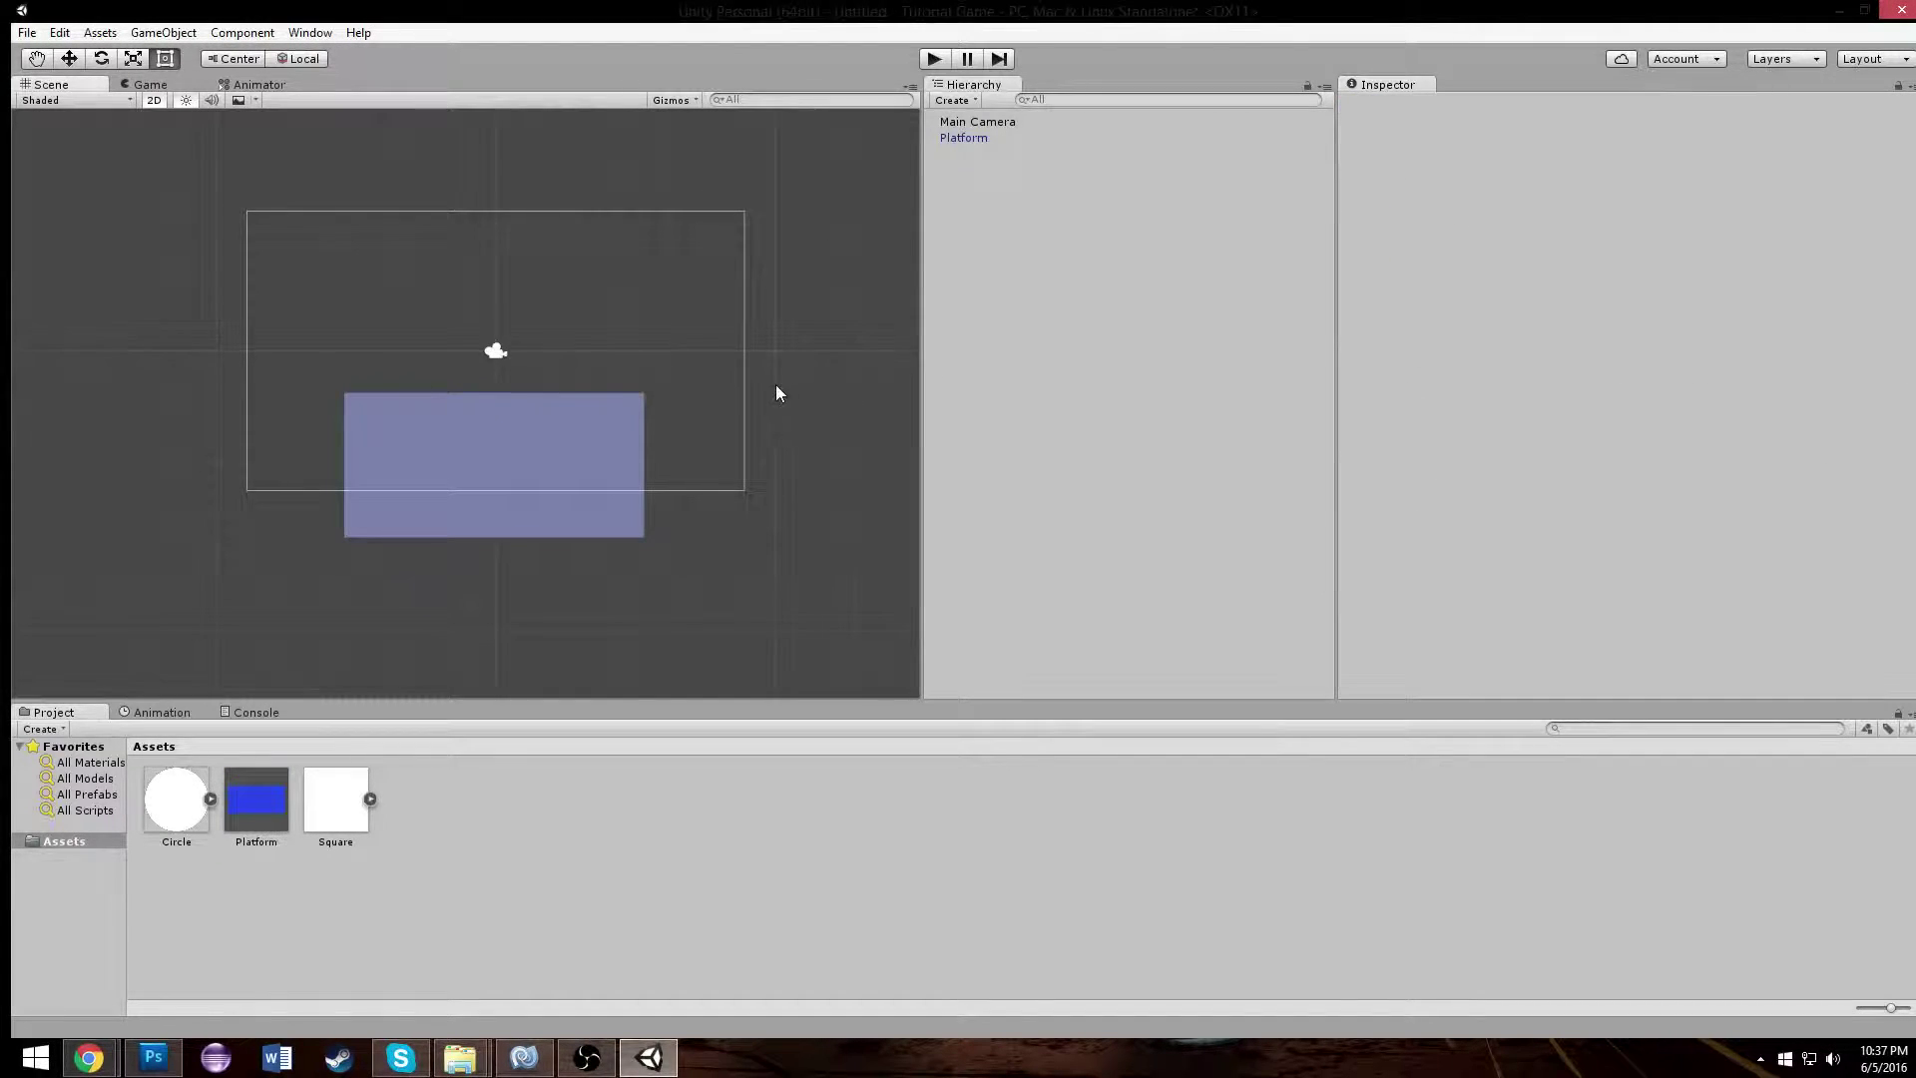
- Create an empty game object in the scene and name it Platforms
scroll(768, 385, "up", 3)
left_click(576, 413)
scroll(577, 413, "down", 2)
scroll(639, 427, "up", 5)
left_click_drag(660, 430, 591, 440)
left_click(798, 274)
key("ctrl+shift+n")
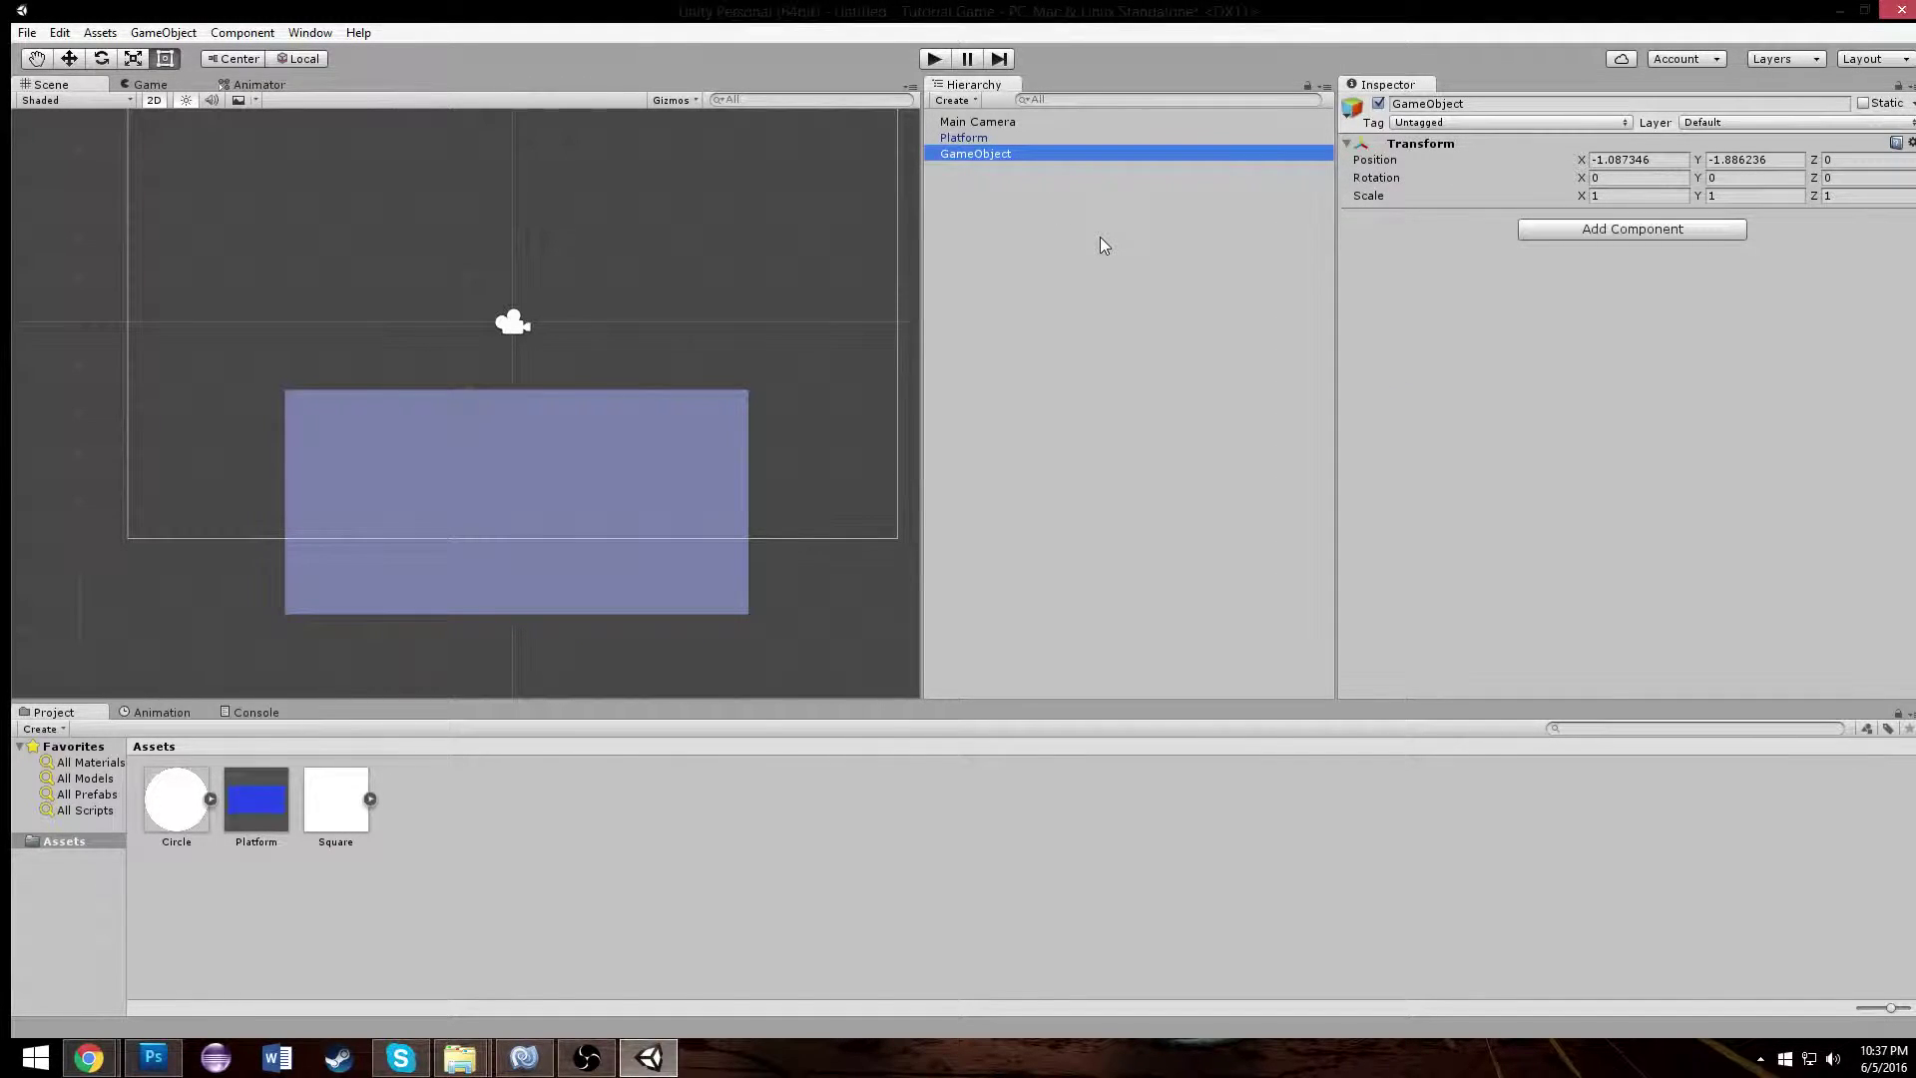
left_click(1563, 104)
type("Plat")
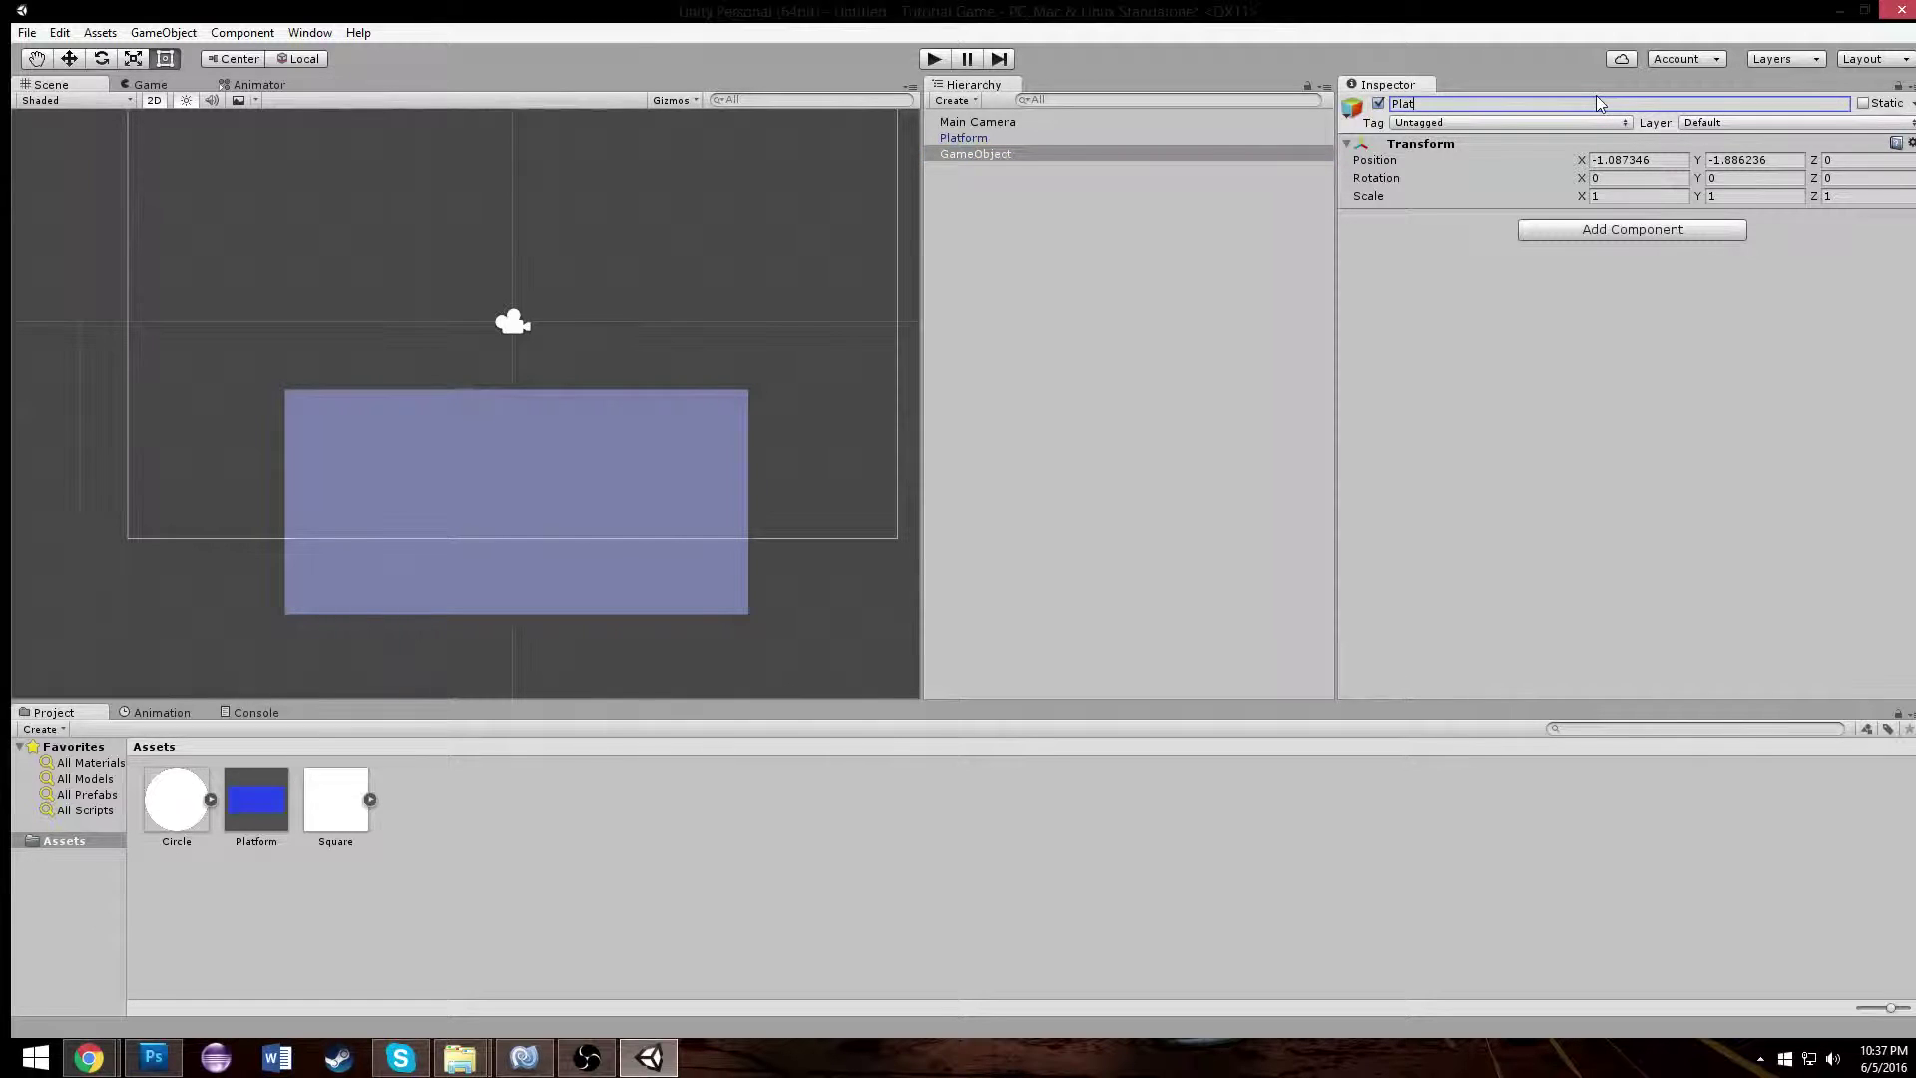
type("forms")
key("Return")
left_click(1317, 172)
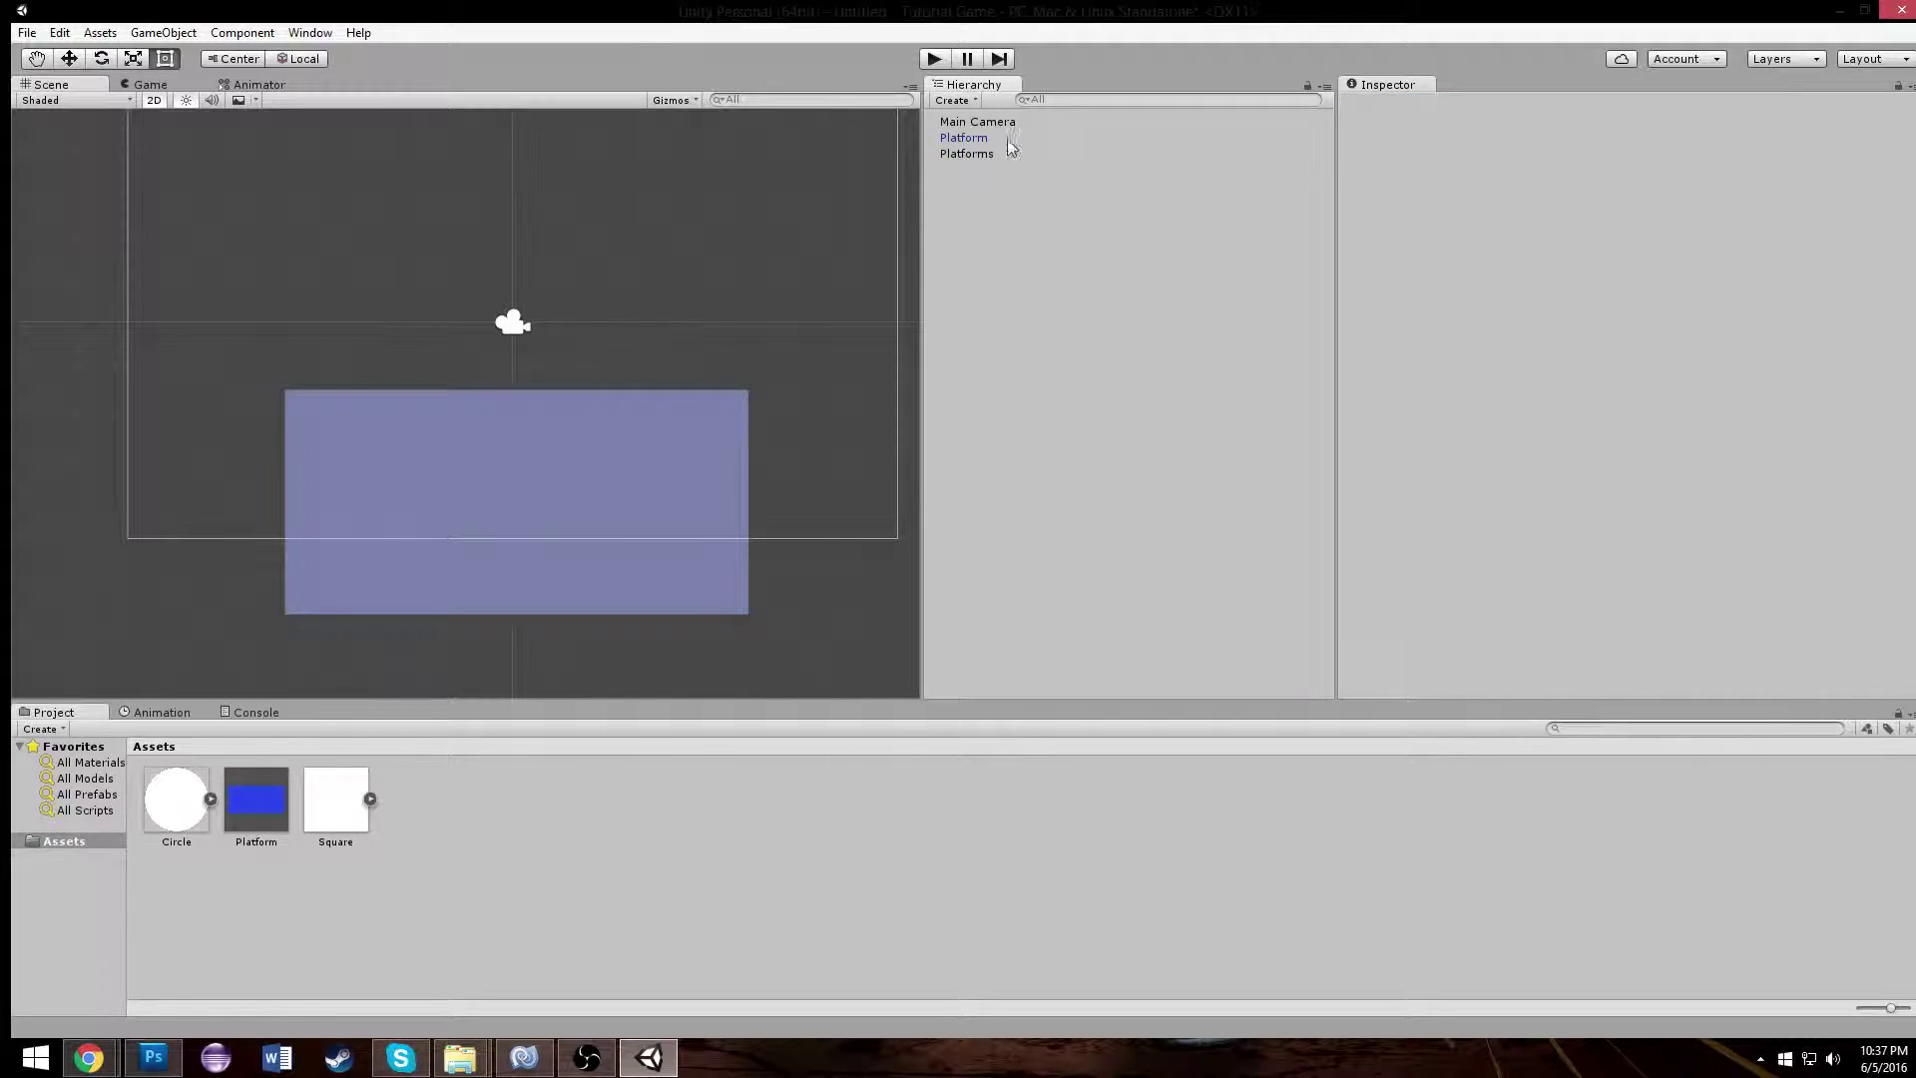
- Order Platforms above Platform in the hierarchy and reset the Platforms object's X and Y position
left_click_drag(966, 139, 1014, 153)
left_click(998, 140)
double_click(983, 151)
left_click(978, 140)
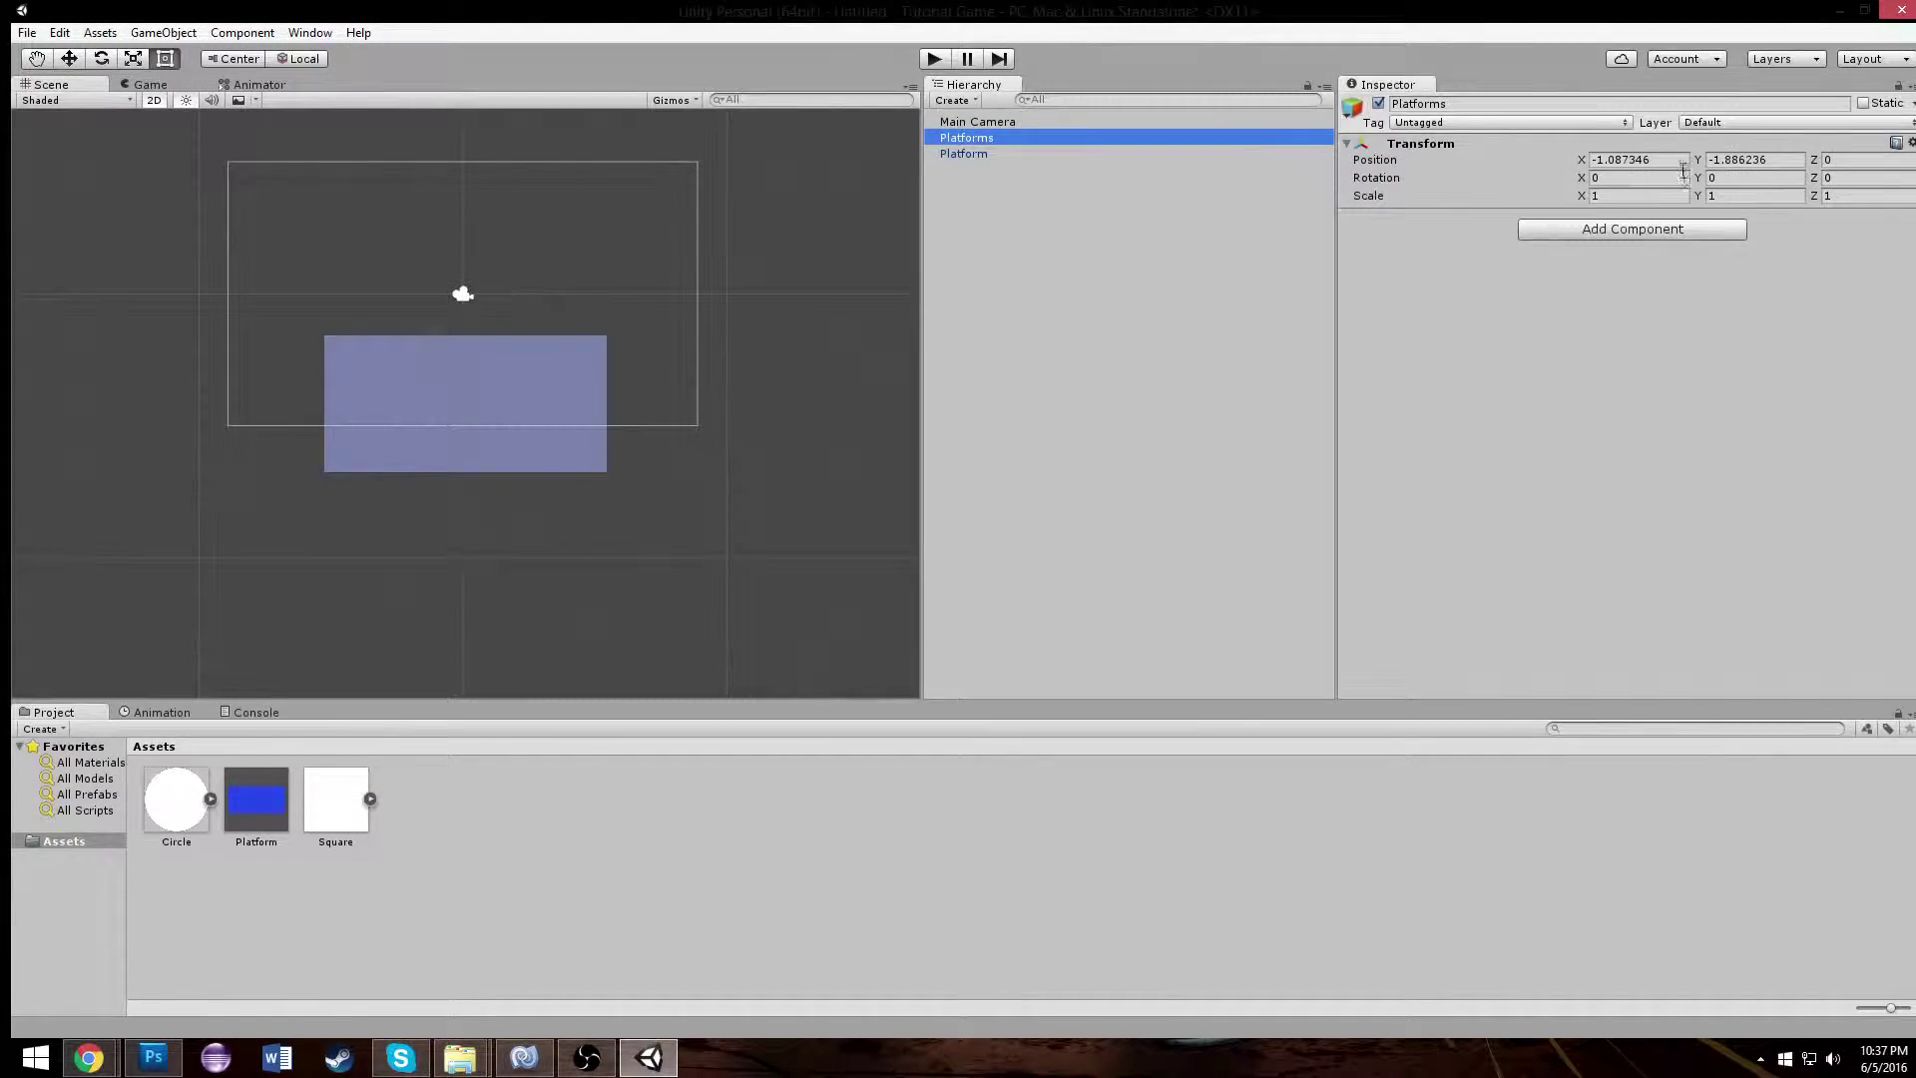
left_click(1681, 159)
left_click(1741, 159)
- Make the Platform object a child of Platforms
left_click(986, 164)
left_click_drag(988, 157, 1004, 134)
mouse_move(568, 336)
left_mouse_down()
mouse_move(569, 359)
mouse_move(522, 369)
mouse_move(553, 367)
left_mouse_up()
left_click(996, 137)
left_click(978, 156)
- Duplicate the Platform and reshape the copy into a column about 1.77 wide and 6.71 tall against the original's right end
scroll(560, 358, "up", 5)
middle_click_drag(588, 370, 567, 445)
left_click_drag(567, 445, 806, 398)
key("ctrl+d")
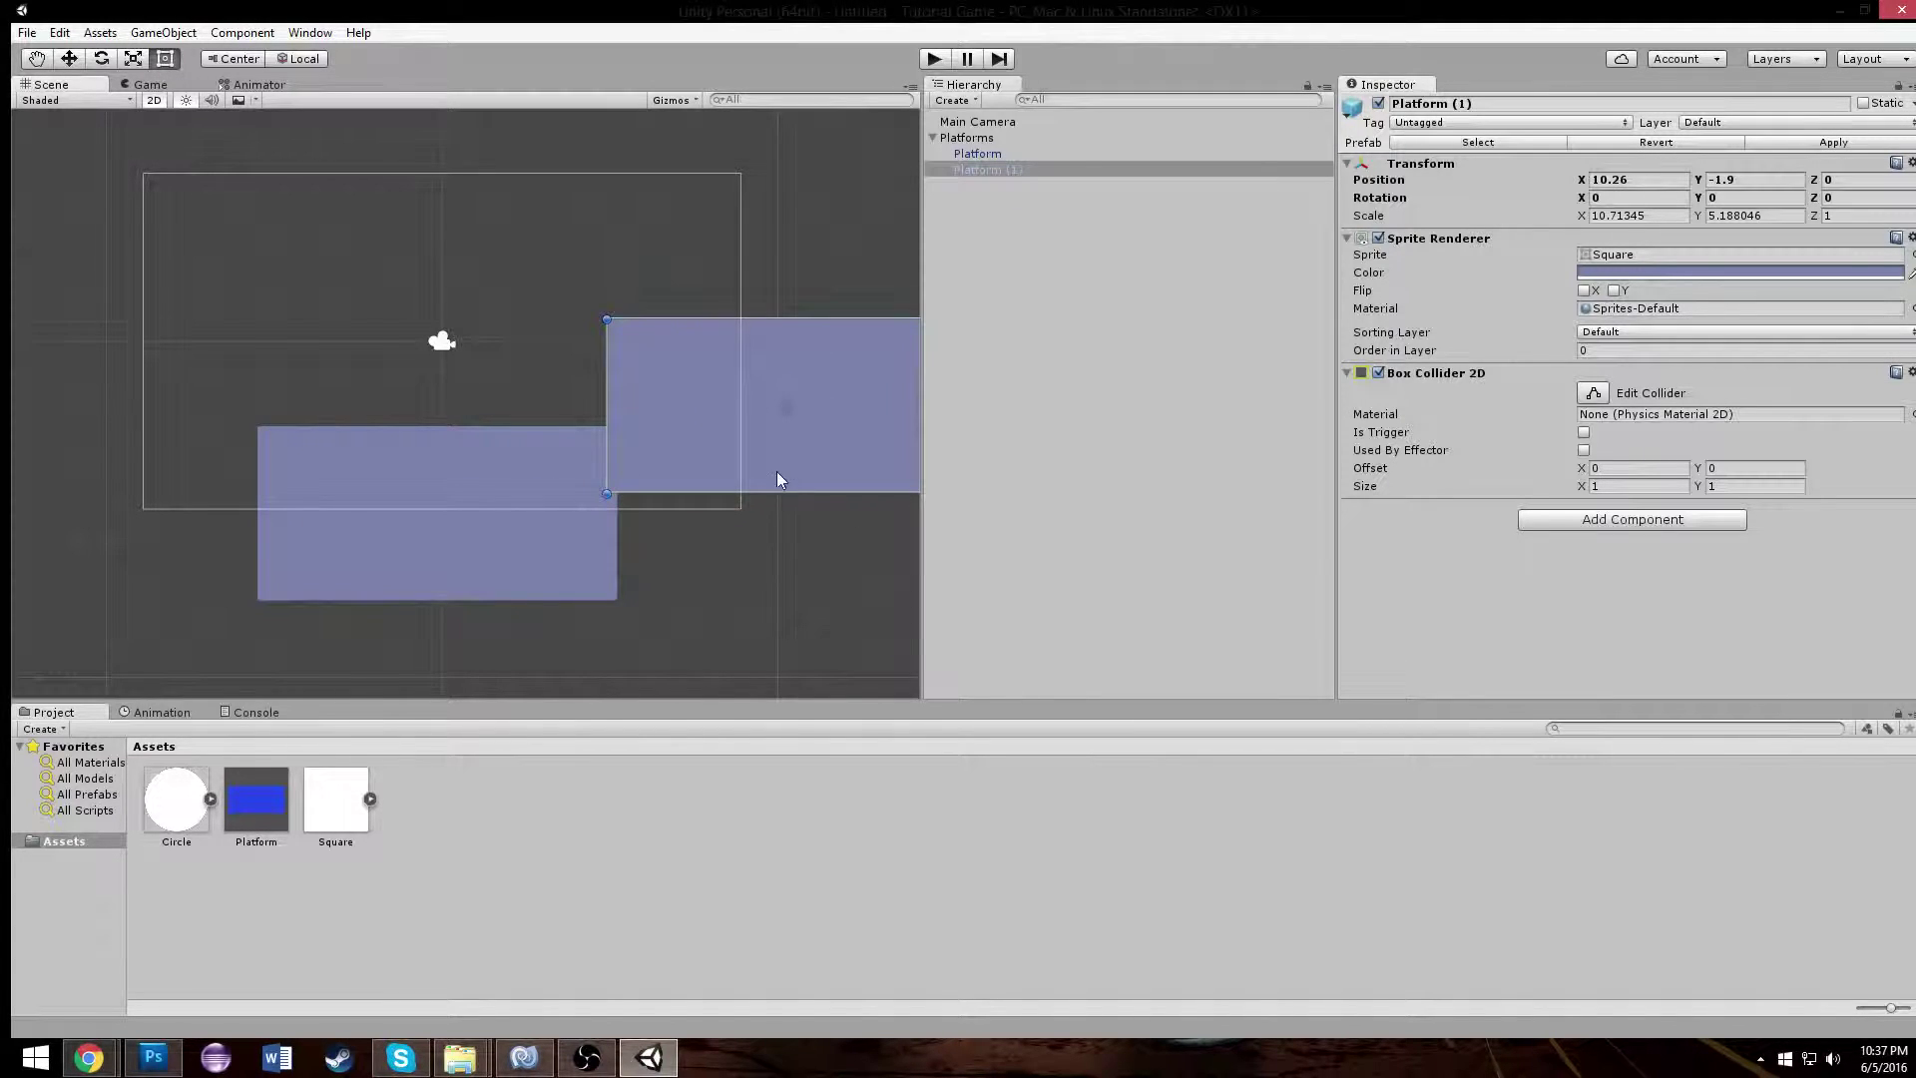
left_click_drag(774, 536, 774, 579)
middle_click_drag(748, 419, 516, 384)
mouse_move(474, 337)
left_mouse_down()
mouse_move(483, 374)
mouse_move(487, 350)
left_mouse_up()
left_click_drag(748, 436, 557, 433)
- Duplicate the column twice rightward with gaps between, making the copies about 8.29 and 9.01 tall, the last at about X 13.55, Y -3.87
key("ctrl+d")
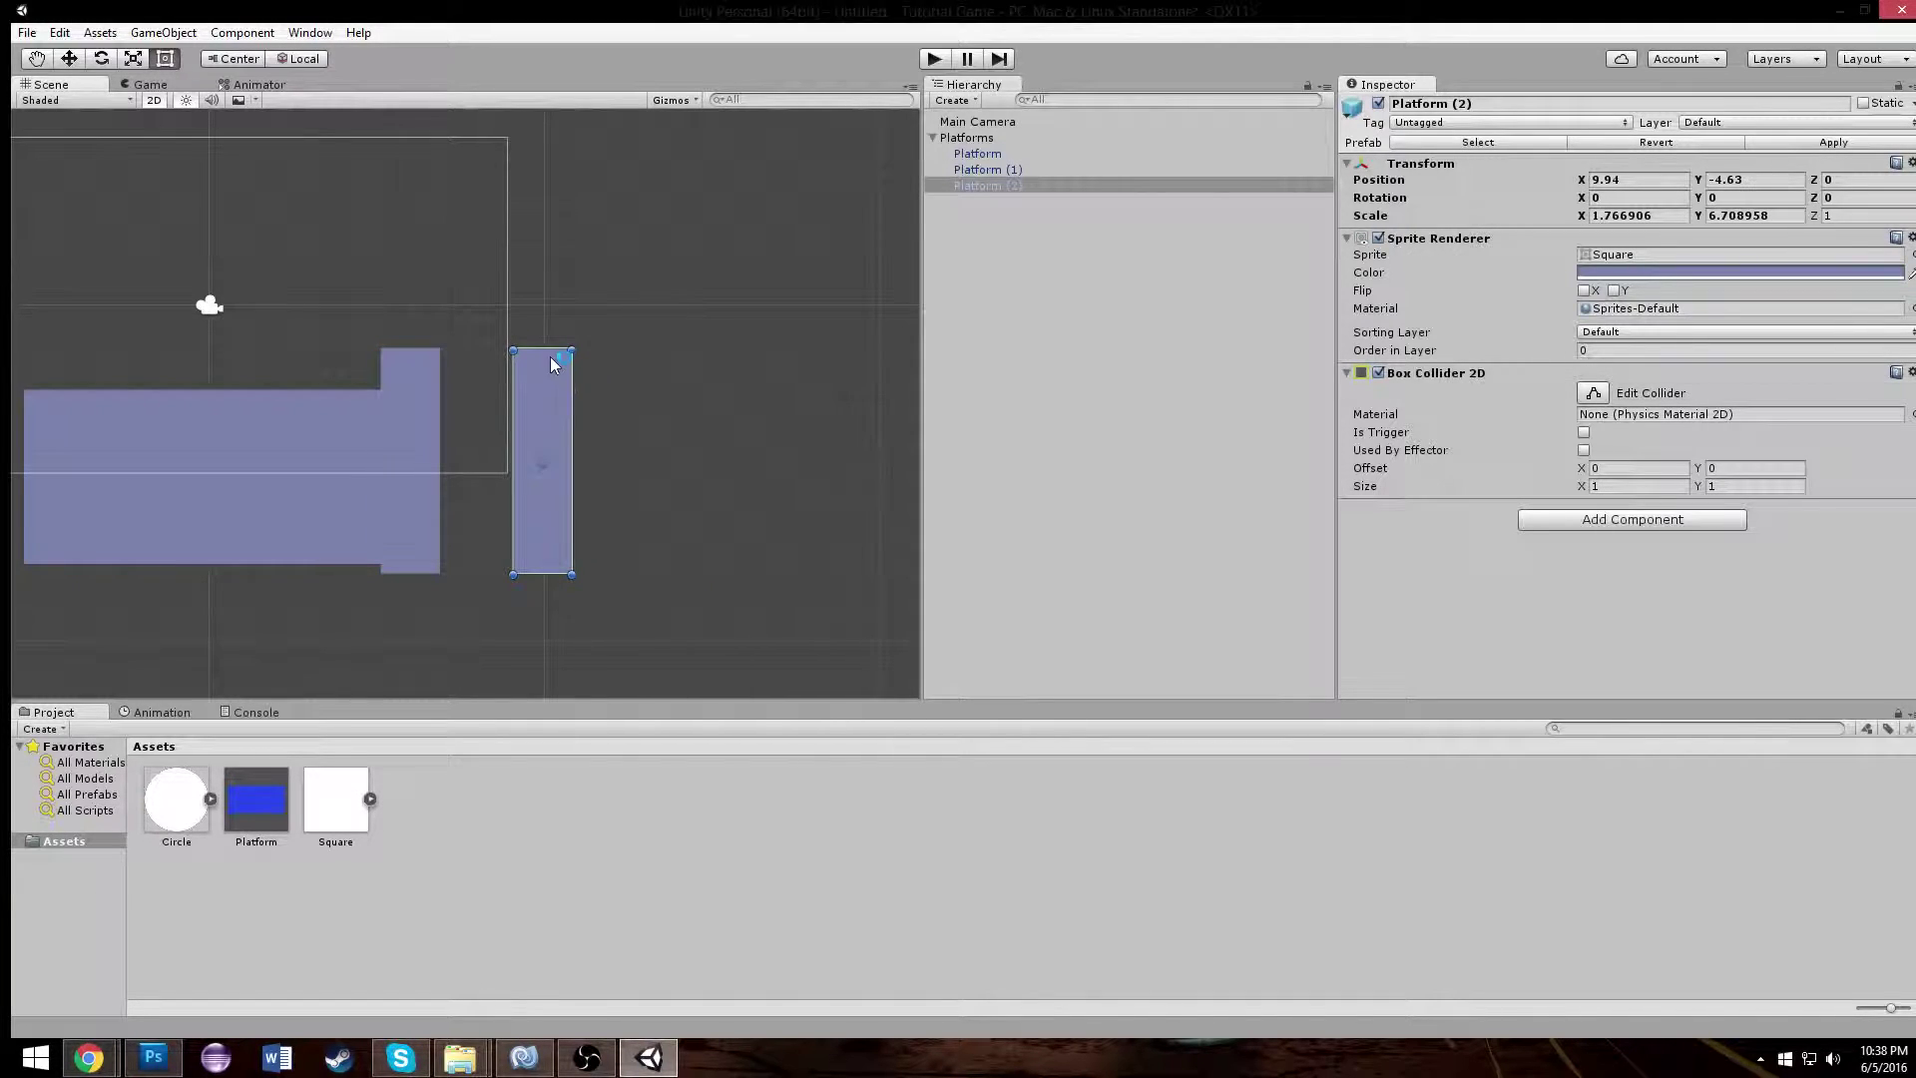
left_click_drag(551, 351, 659, 402)
key("ctrl+d")
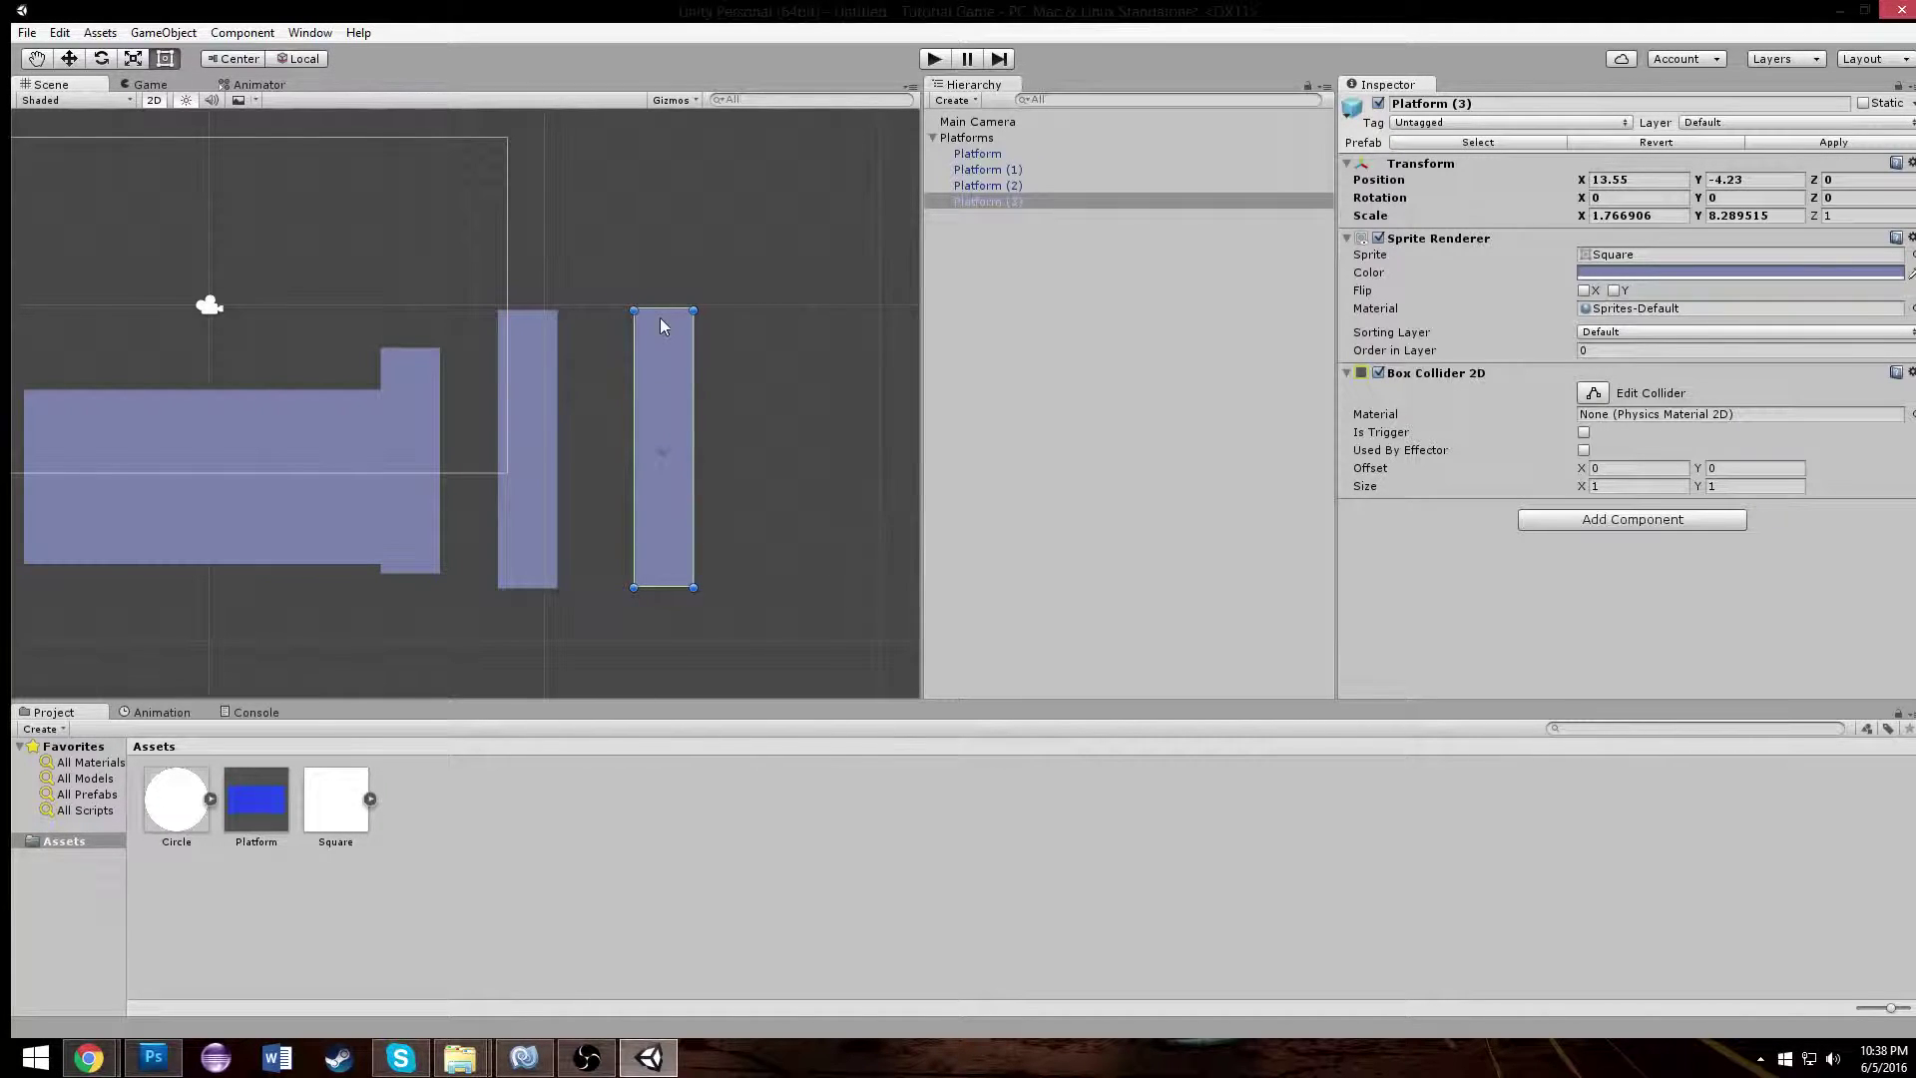
left_click_drag(666, 300, 666, 279)
left_click_drag(535, 392, 558, 391)
left_click(665, 314)
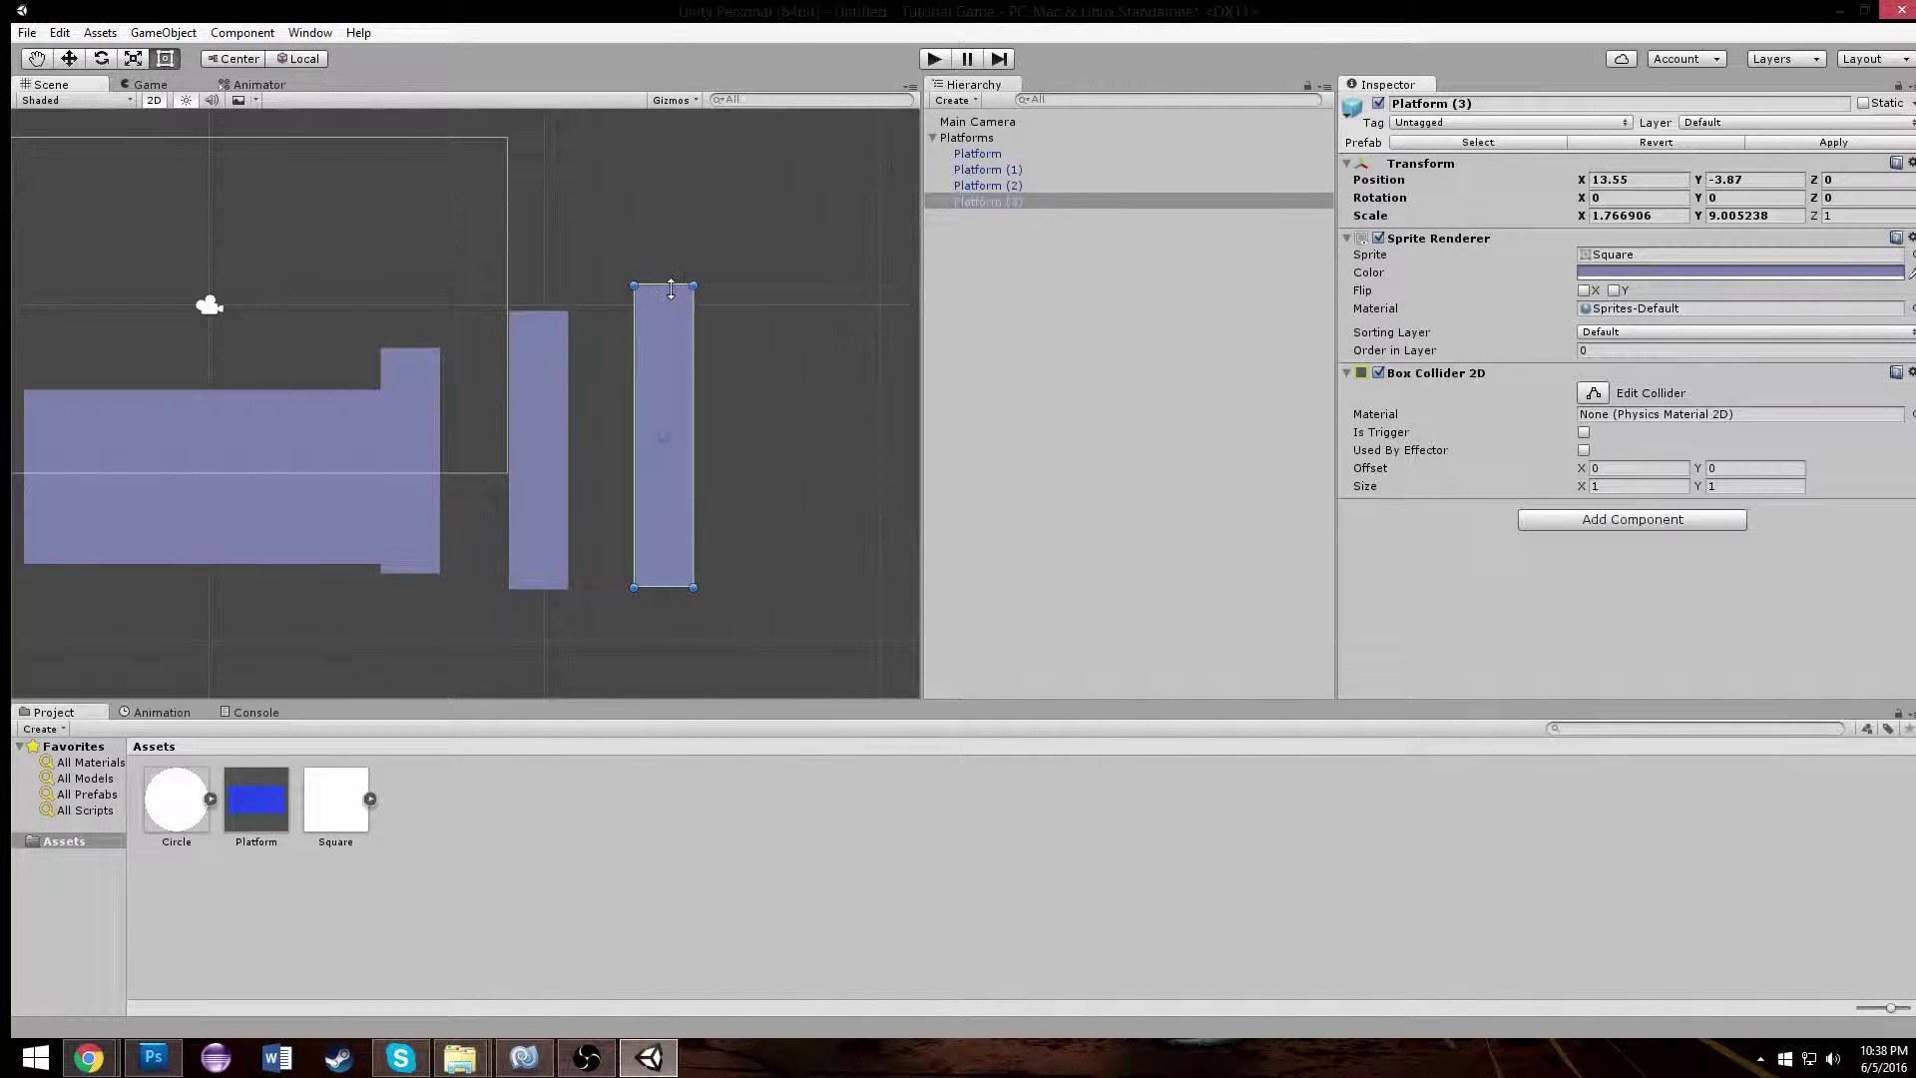
- Raise the third column's top slightly, and duplicate the wide Platform into a large ground block beneath the columns
left_click_drag(671, 290, 671, 278)
left_click(602, 325)
left_click(423, 440)
left_click(337, 497)
key("ctrl+d")
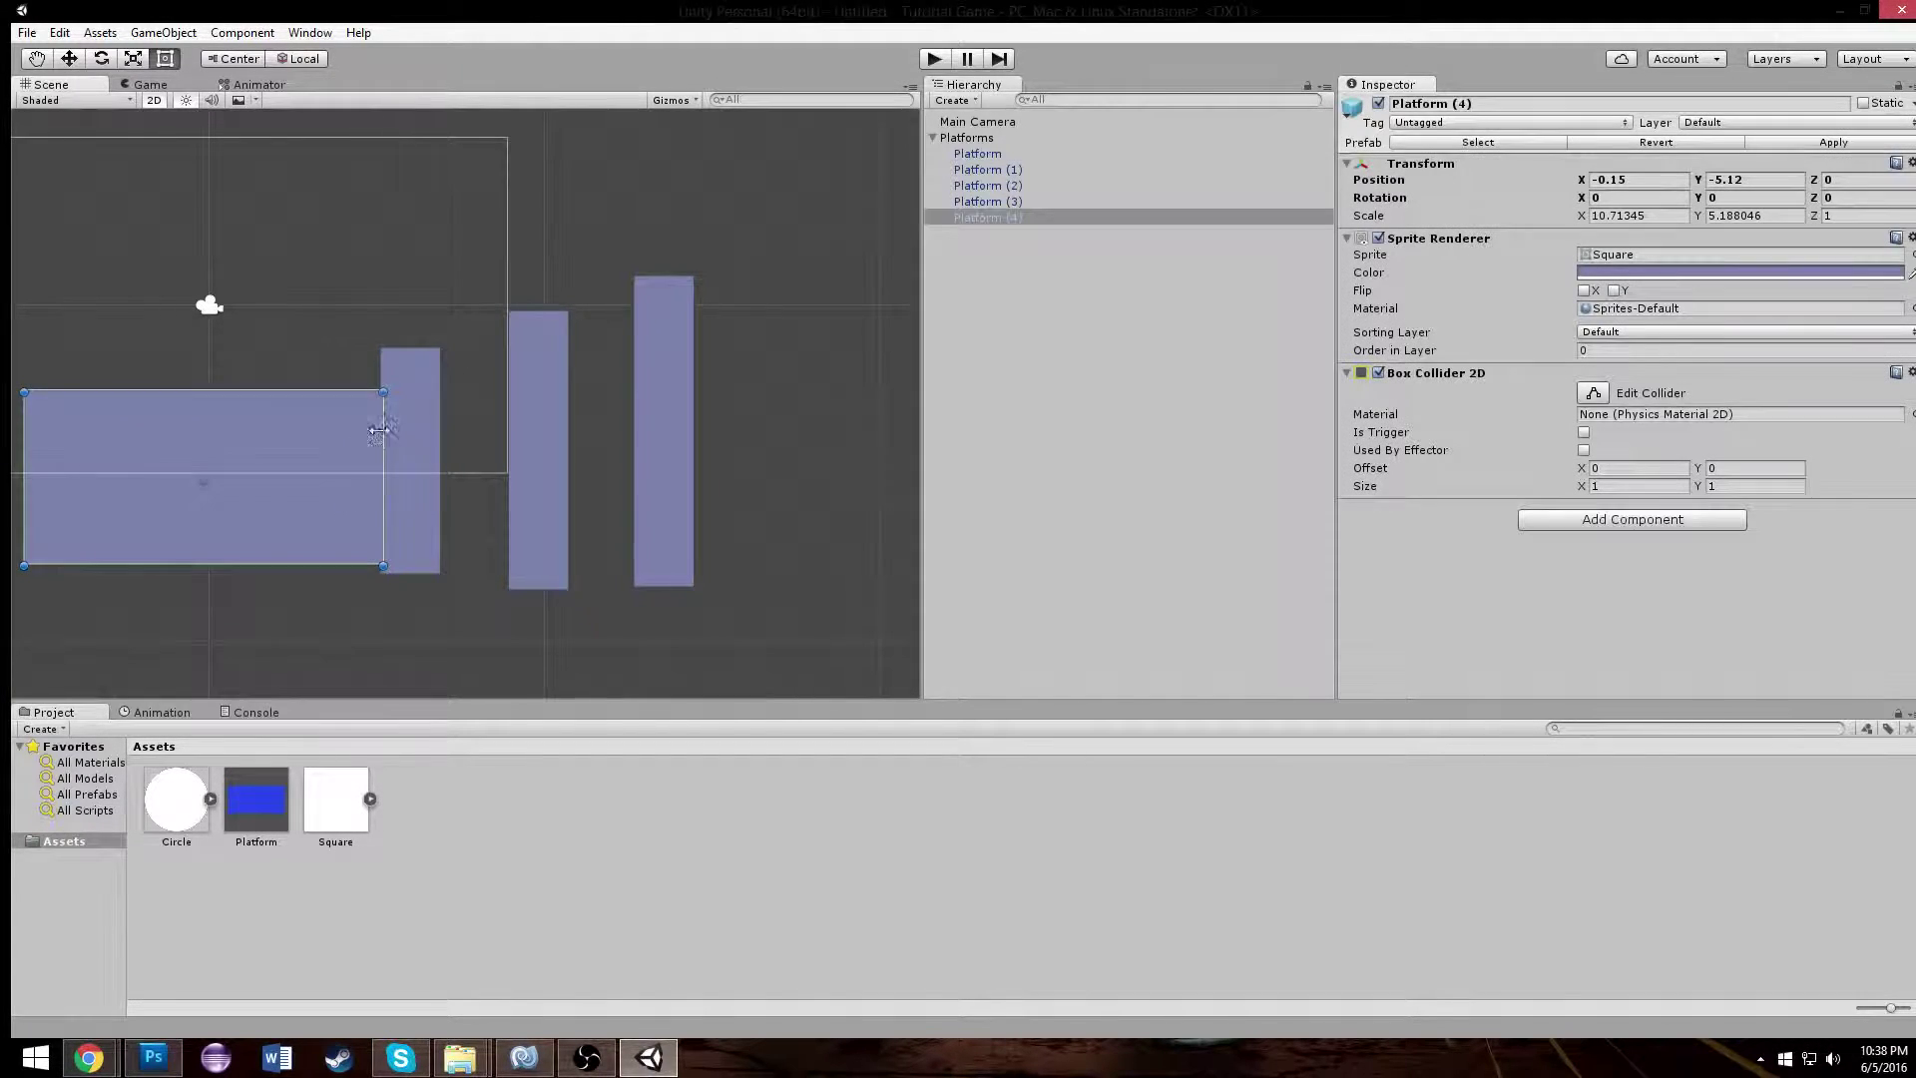
left_click_drag(391, 387, 862, 449)
left_click_drag(650, 566, 659, 697)
left_click(742, 379)
scroll(632, 432, "down", 3)
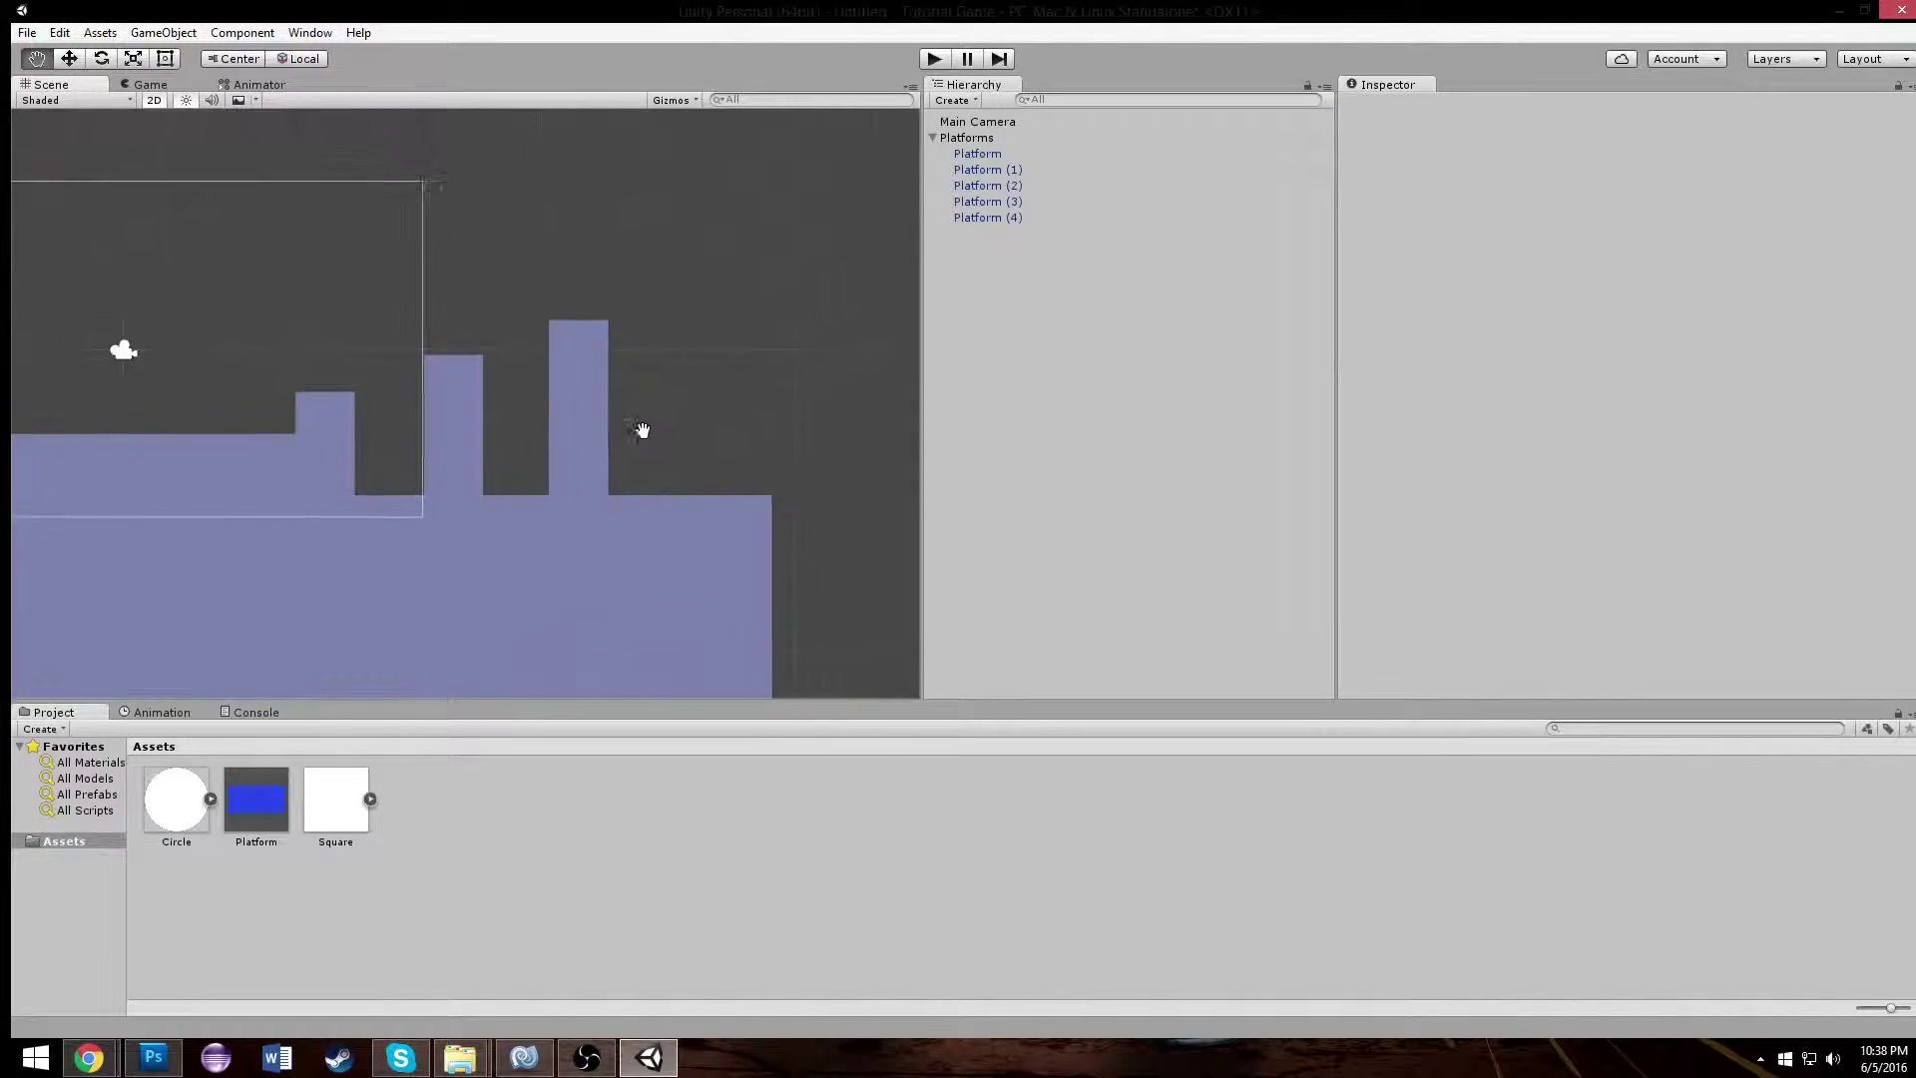
- Duplicate the wide Platform into a block about 8.97 by 8.68 at the layout's right end, and widen the third column to meet it
left_click(239, 469)
key("ctrl+d")
left_click_drag(241, 463, 722, 272)
left_click_drag(810, 340, 767, 342)
left_click_drag(709, 378, 737, 385)
left_click(542, 403)
left_click_drag(556, 401, 486, 318)
left_click(594, 363)
- Duplicate the third column and reshape the copy into a thin floating platform about 10.27 wide and 0.52 tall above the columns
left_click(543, 422)
key("ctrl+d")
scroll(483, 304, "up", 4)
left_click_drag(629, 403, 557, 365)
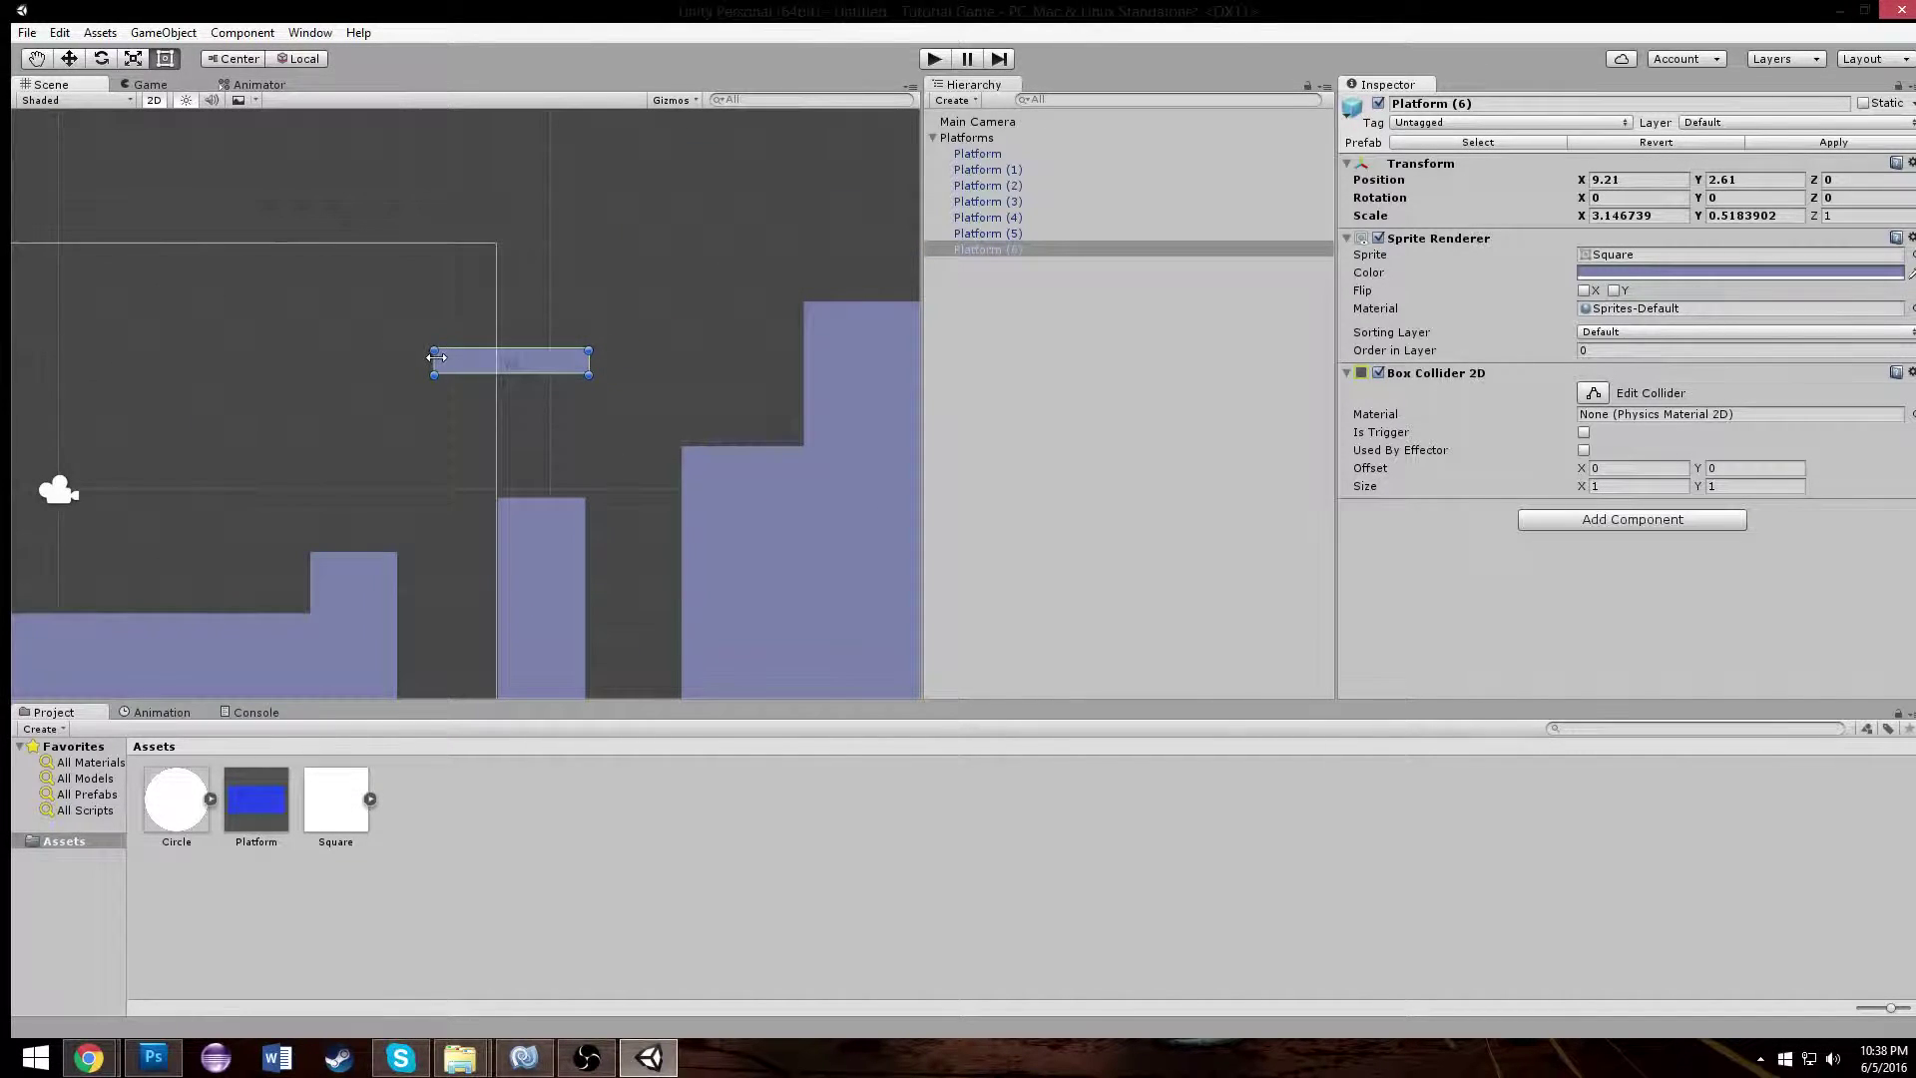
left_click_drag(436, 357, 84, 357)
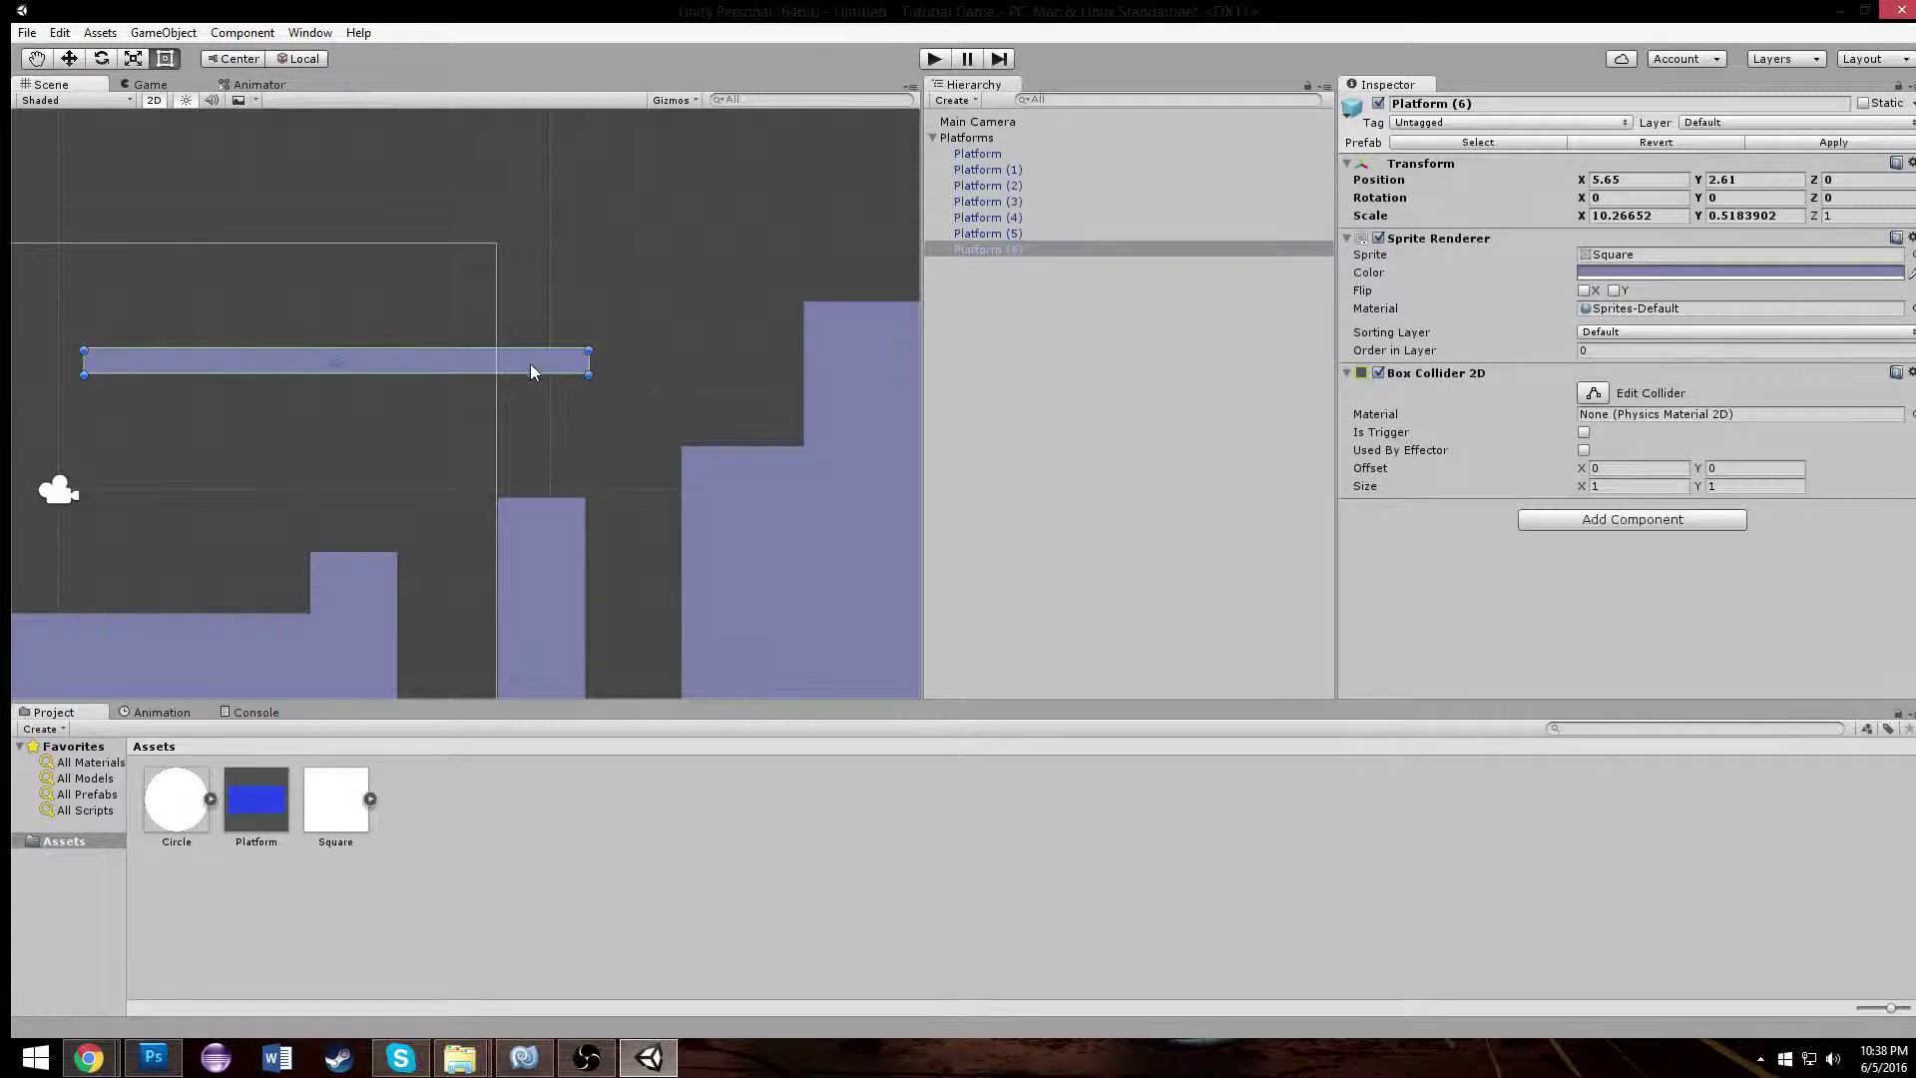
left_click_drag(531, 364, 531, 372)
left_click(566, 304)
middle_click_drag(567, 304, 463, 380)
- Stretch the block at the layout's right end upward into a high wall
left_click(811, 384)
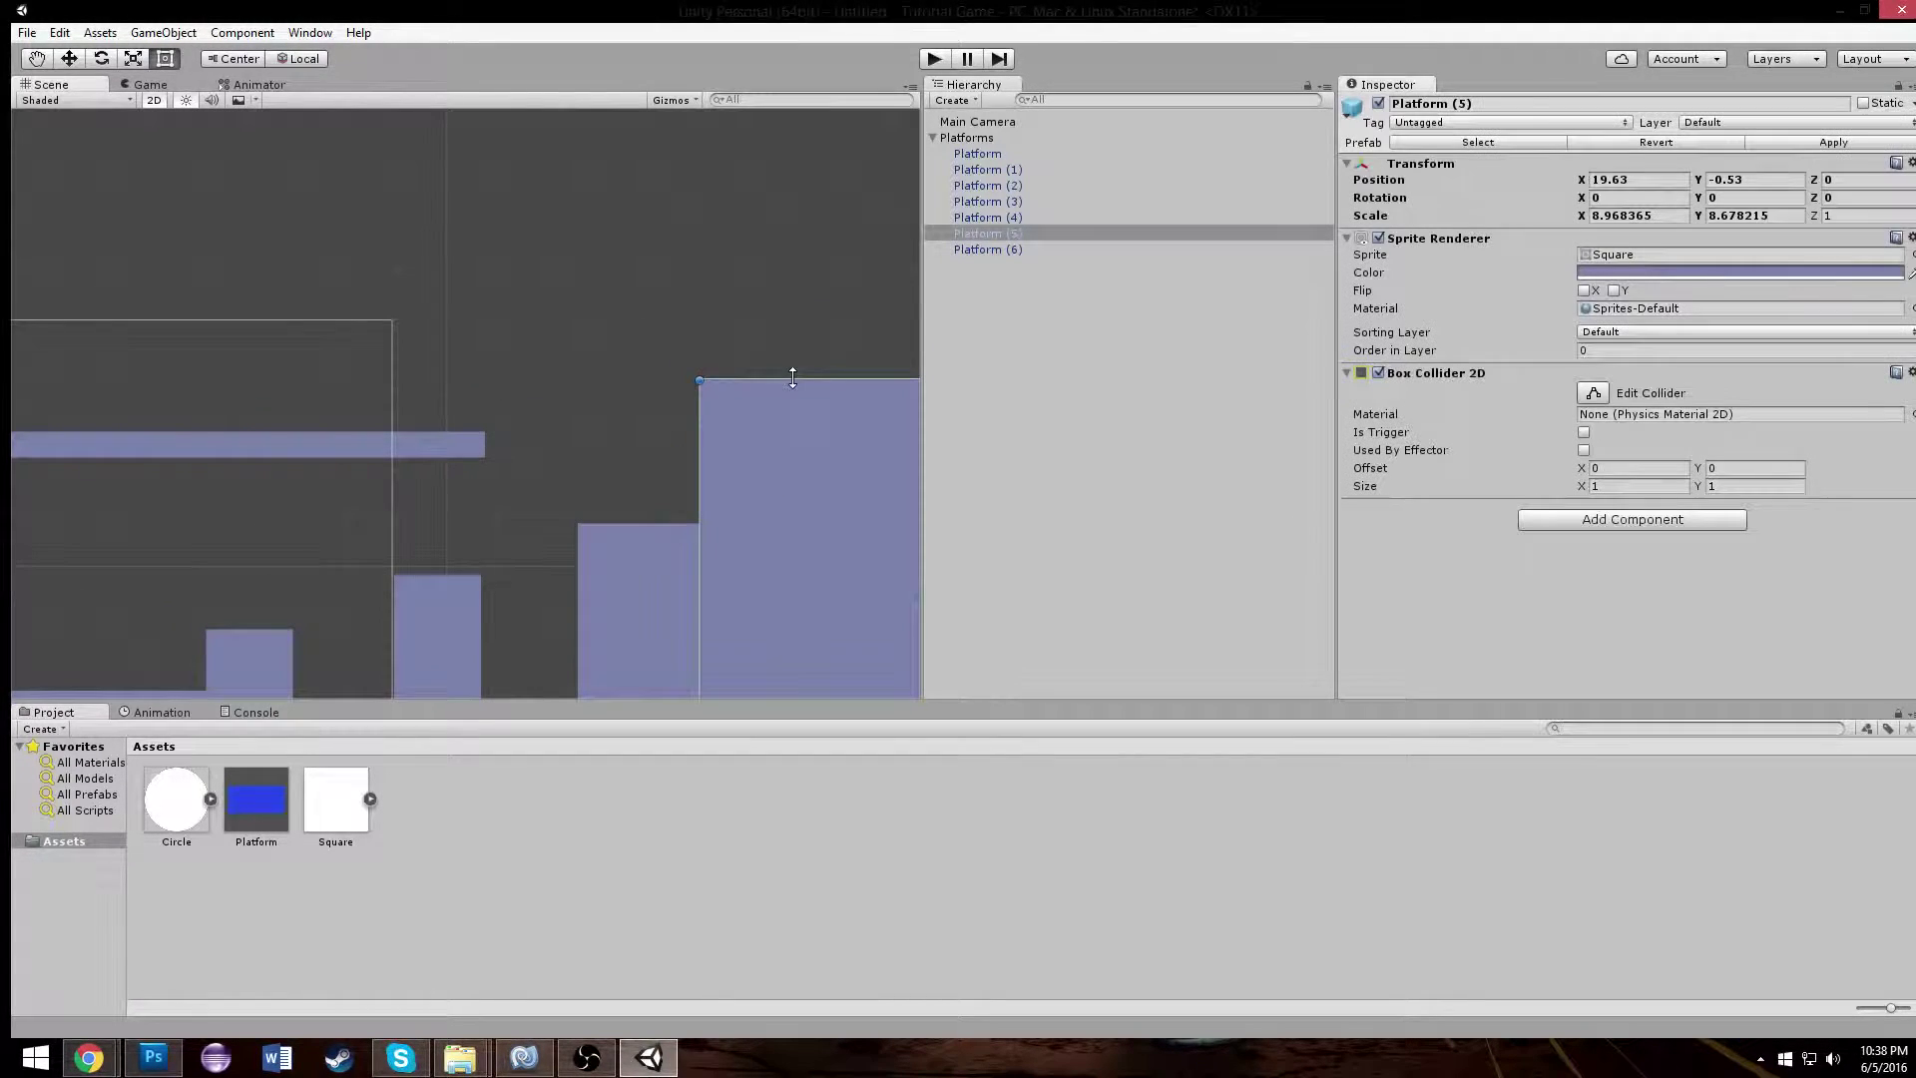
left_click_drag(792, 378, 792, 184)
left_click(435, 314)
middle_click_drag(361, 334, 684, 295)
middle_click_drag(470, 349, 728, 286)
- Duplicate the thin floating platform, place the copy up and to its left, and shorten it to about 2.78 wide
left_click(681, 336)
key("ctrl+d")
left_click_drag(692, 347, 326, 245)
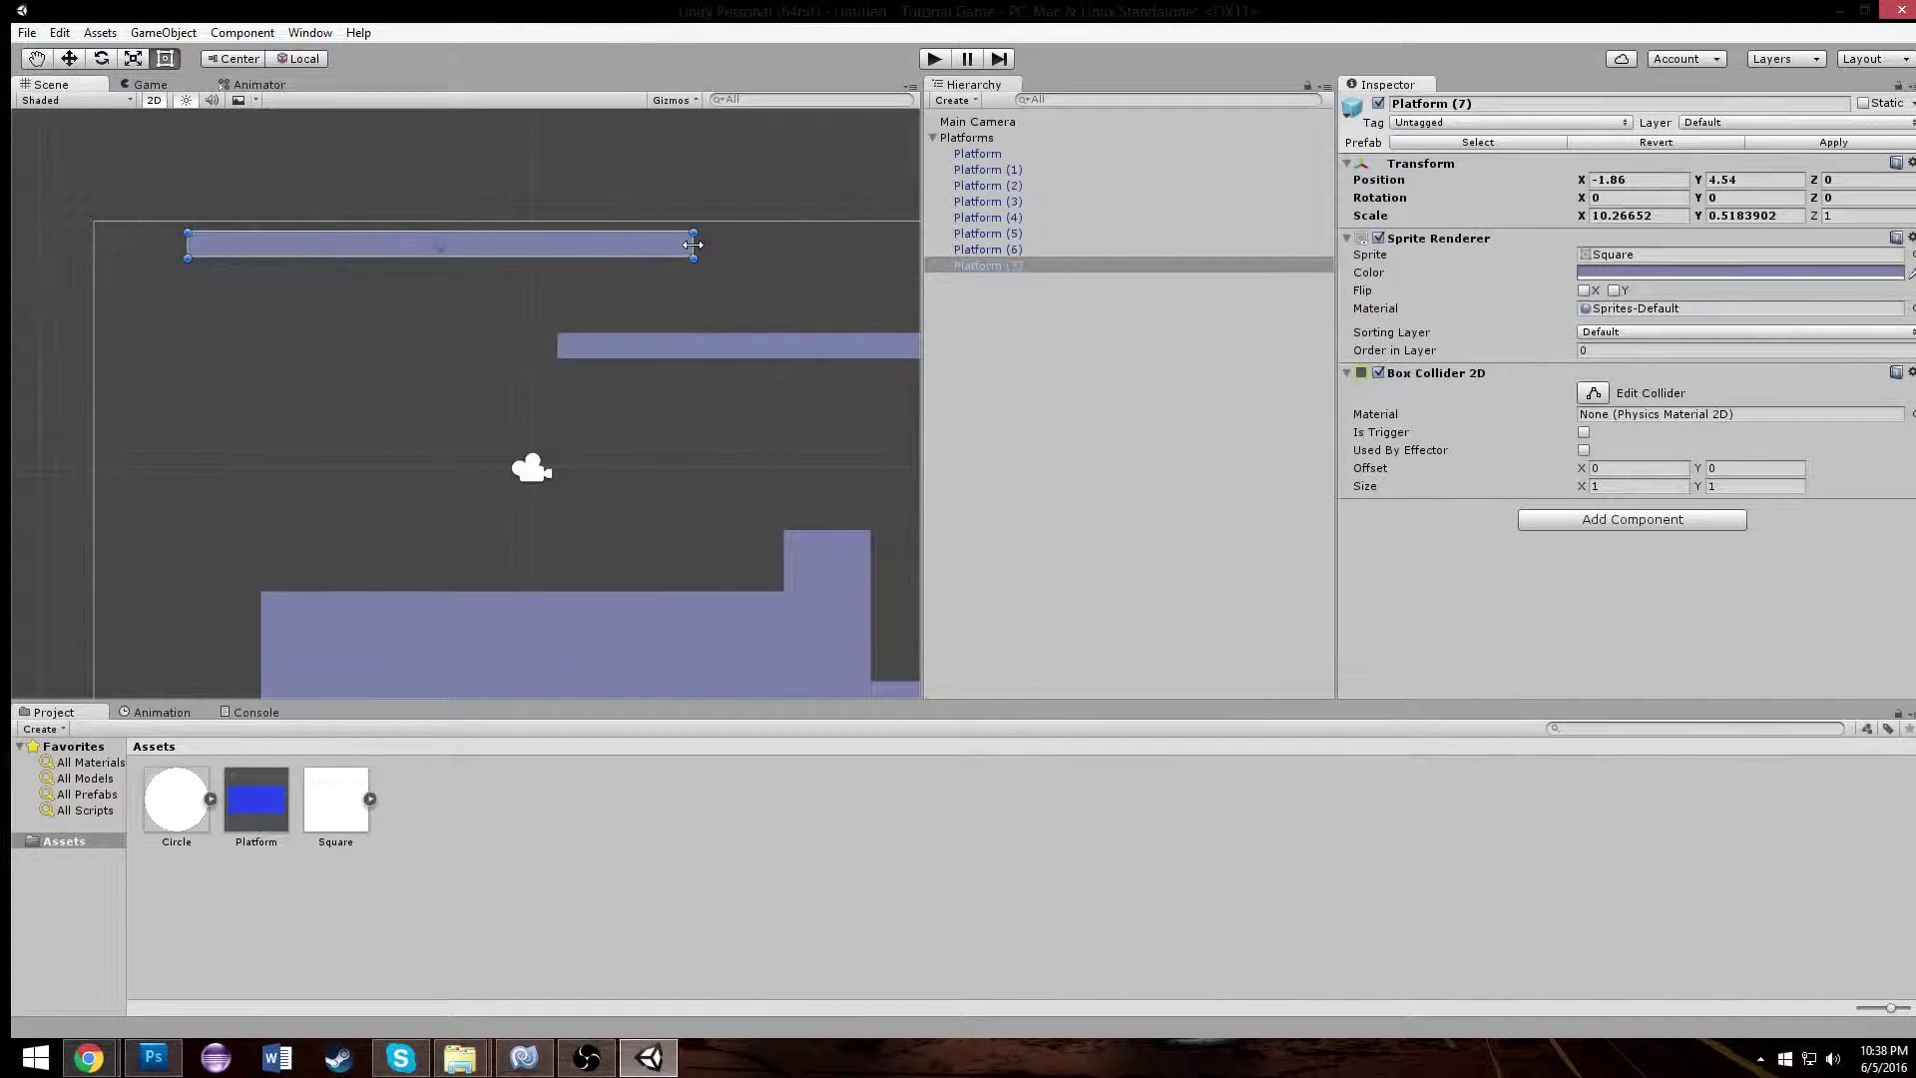
left_click_drag(692, 244, 244, 324)
left_click(453, 342)
scroll(453, 342, "down", 2)
- Duplicate the short floating platform, place the copy to its left at about X -7.62, Y 3.52, and extend the copy's left end
left_click(401, 325)
key("ctrl+d")
middle_click_drag(244, 323, 512, 362)
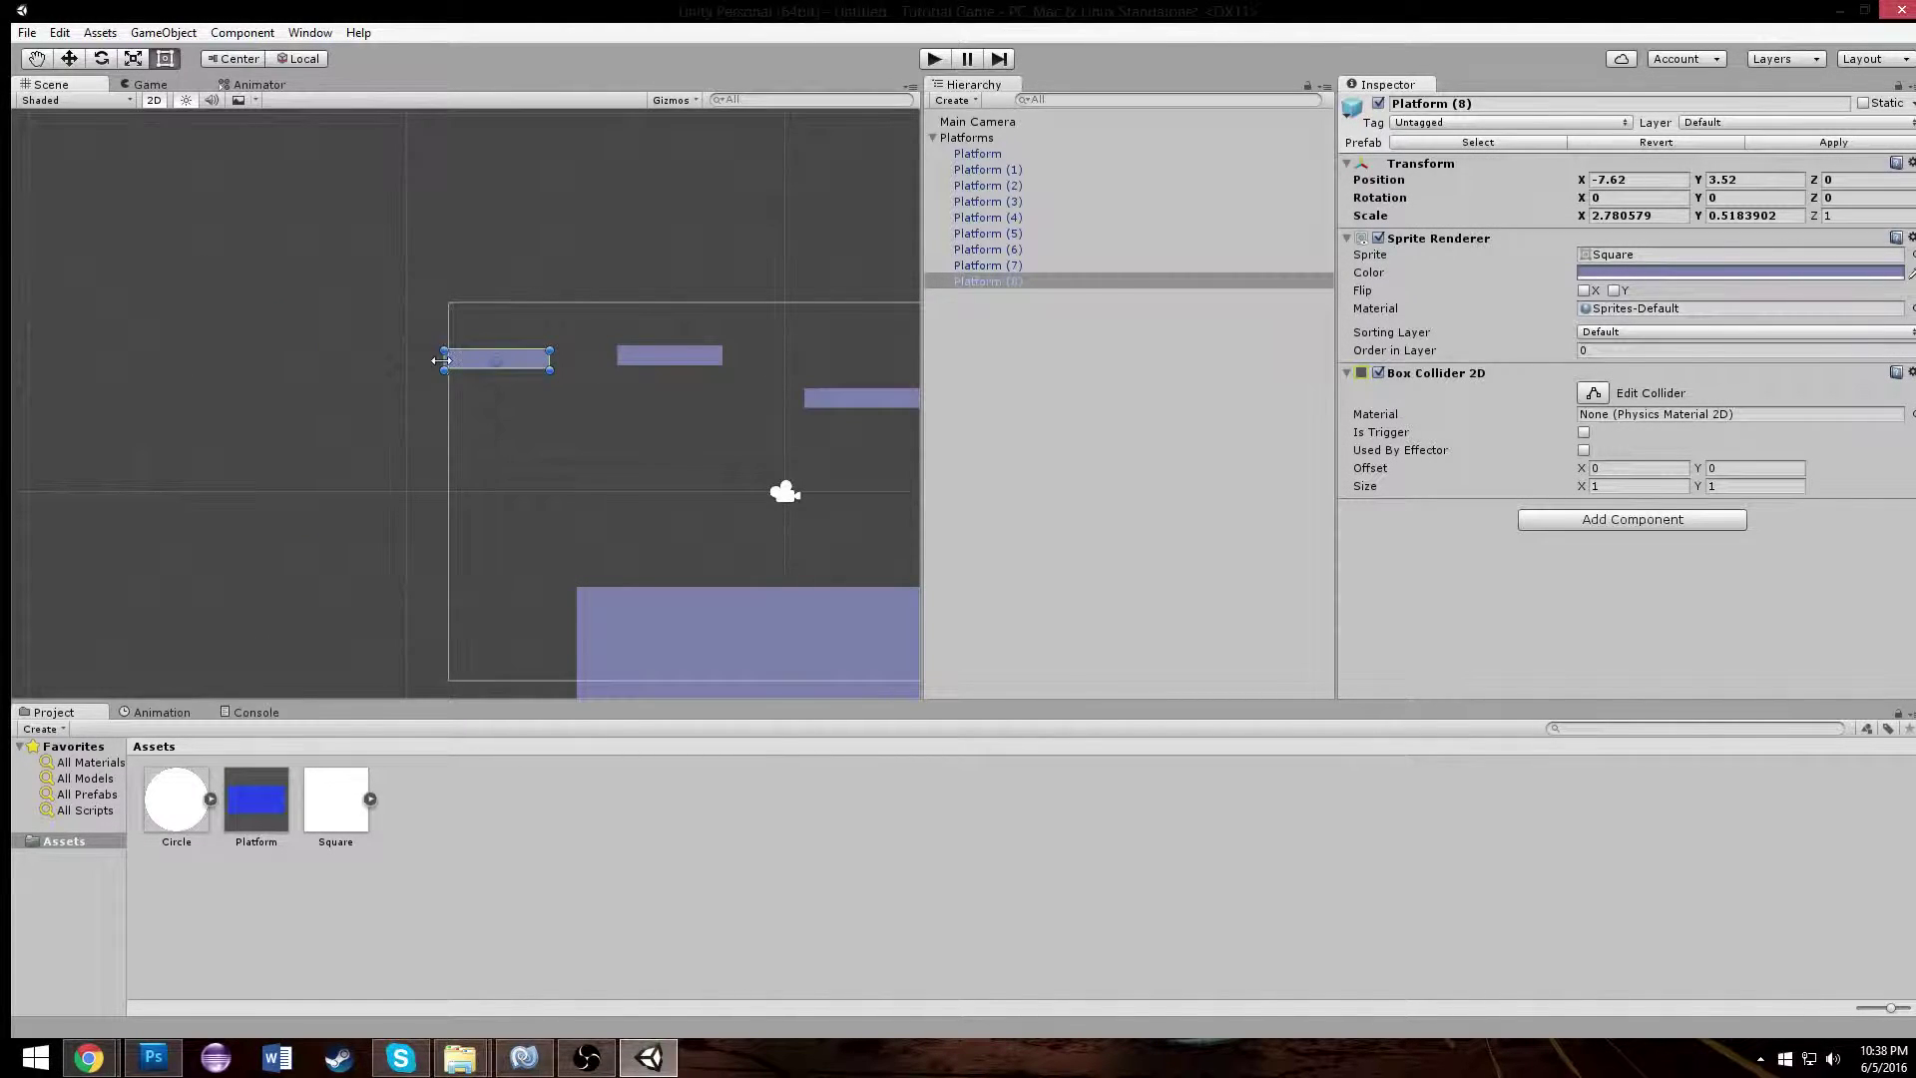
left_click_drag(440, 360, 269, 208)
- Duplicate the leftmost floating platform and reshape the copy into a left wall about 5.43 wide and 15.59 tall
key("ctrl+d")
left_click_drag(344, 369, 344, 697)
left_click_drag(342, 200, 339, 109)
left_click(481, 207)
scroll(553, 514, "down", 5)
- Widen the original ground Platform leftward under the left wall to about 18.16, and extend its bottom edge downward
left_click(544, 526)
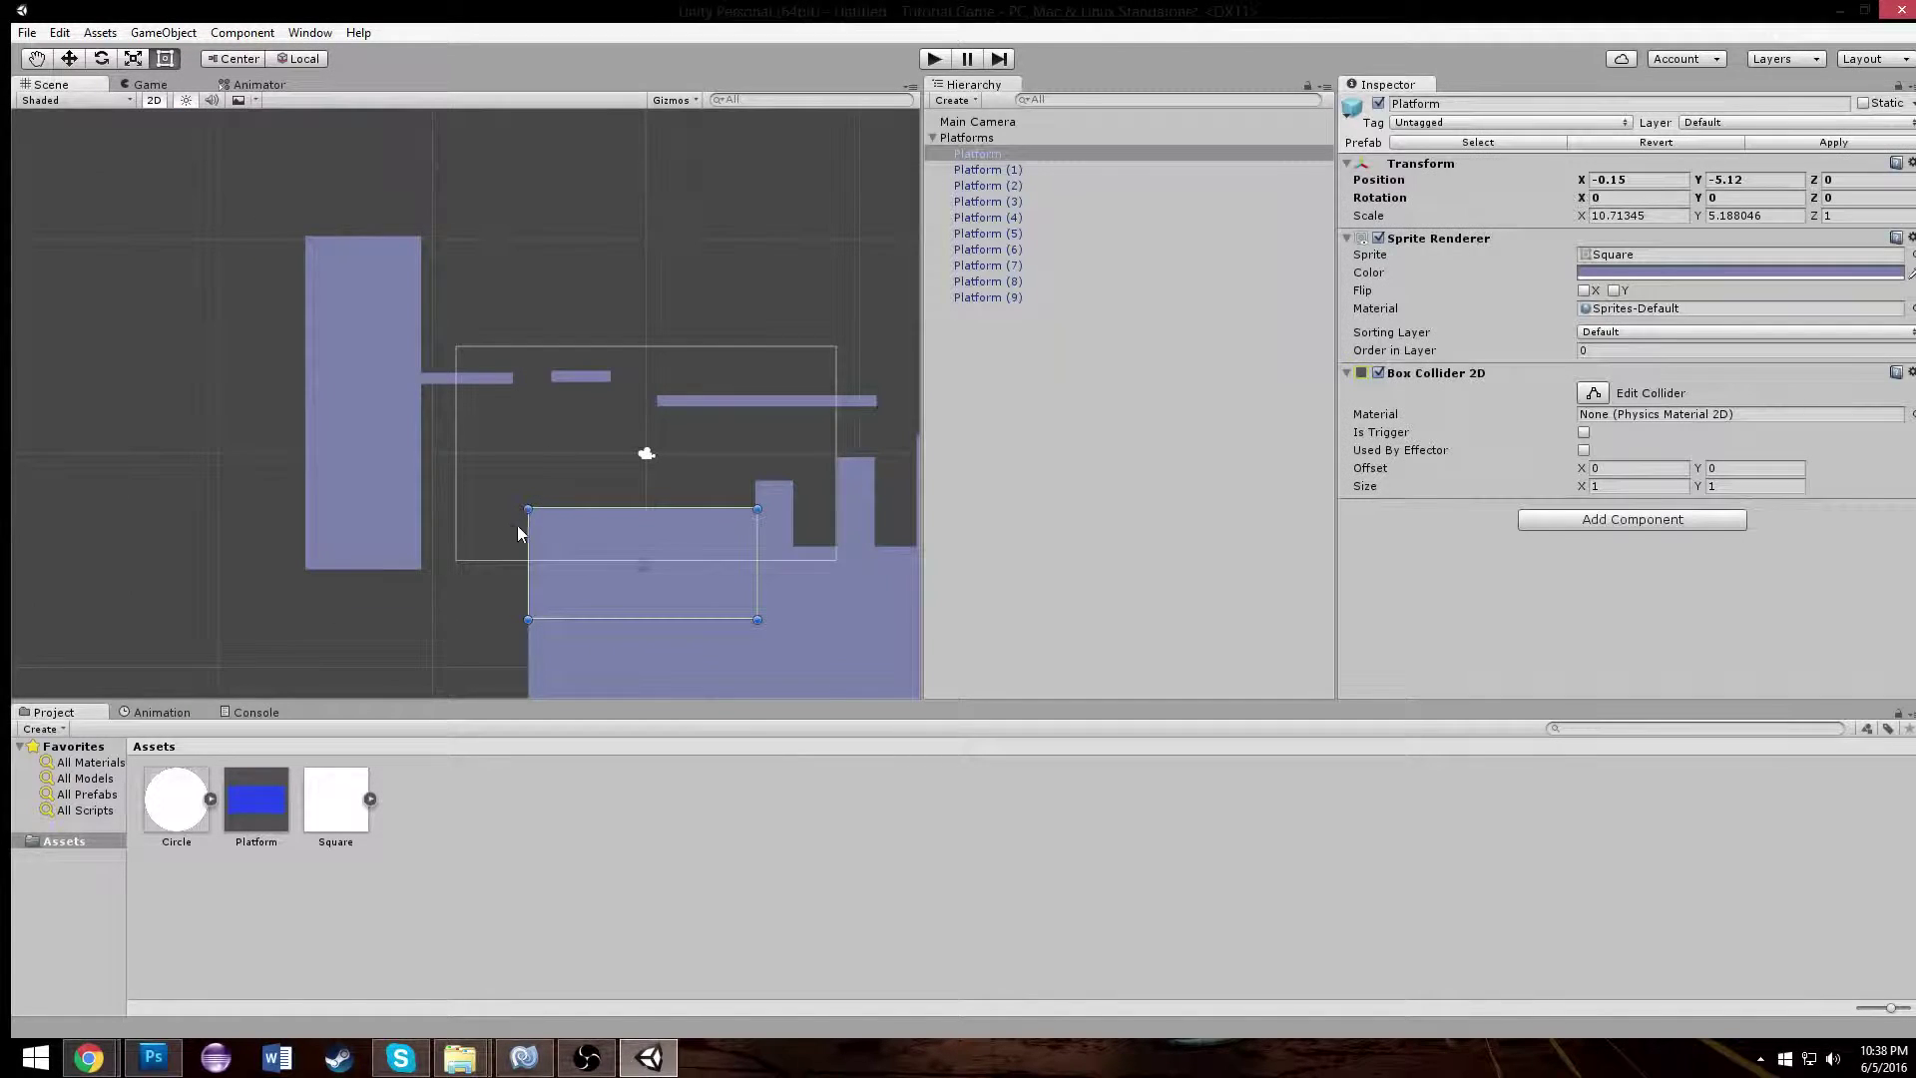
left_click_drag(479, 531, 363, 531)
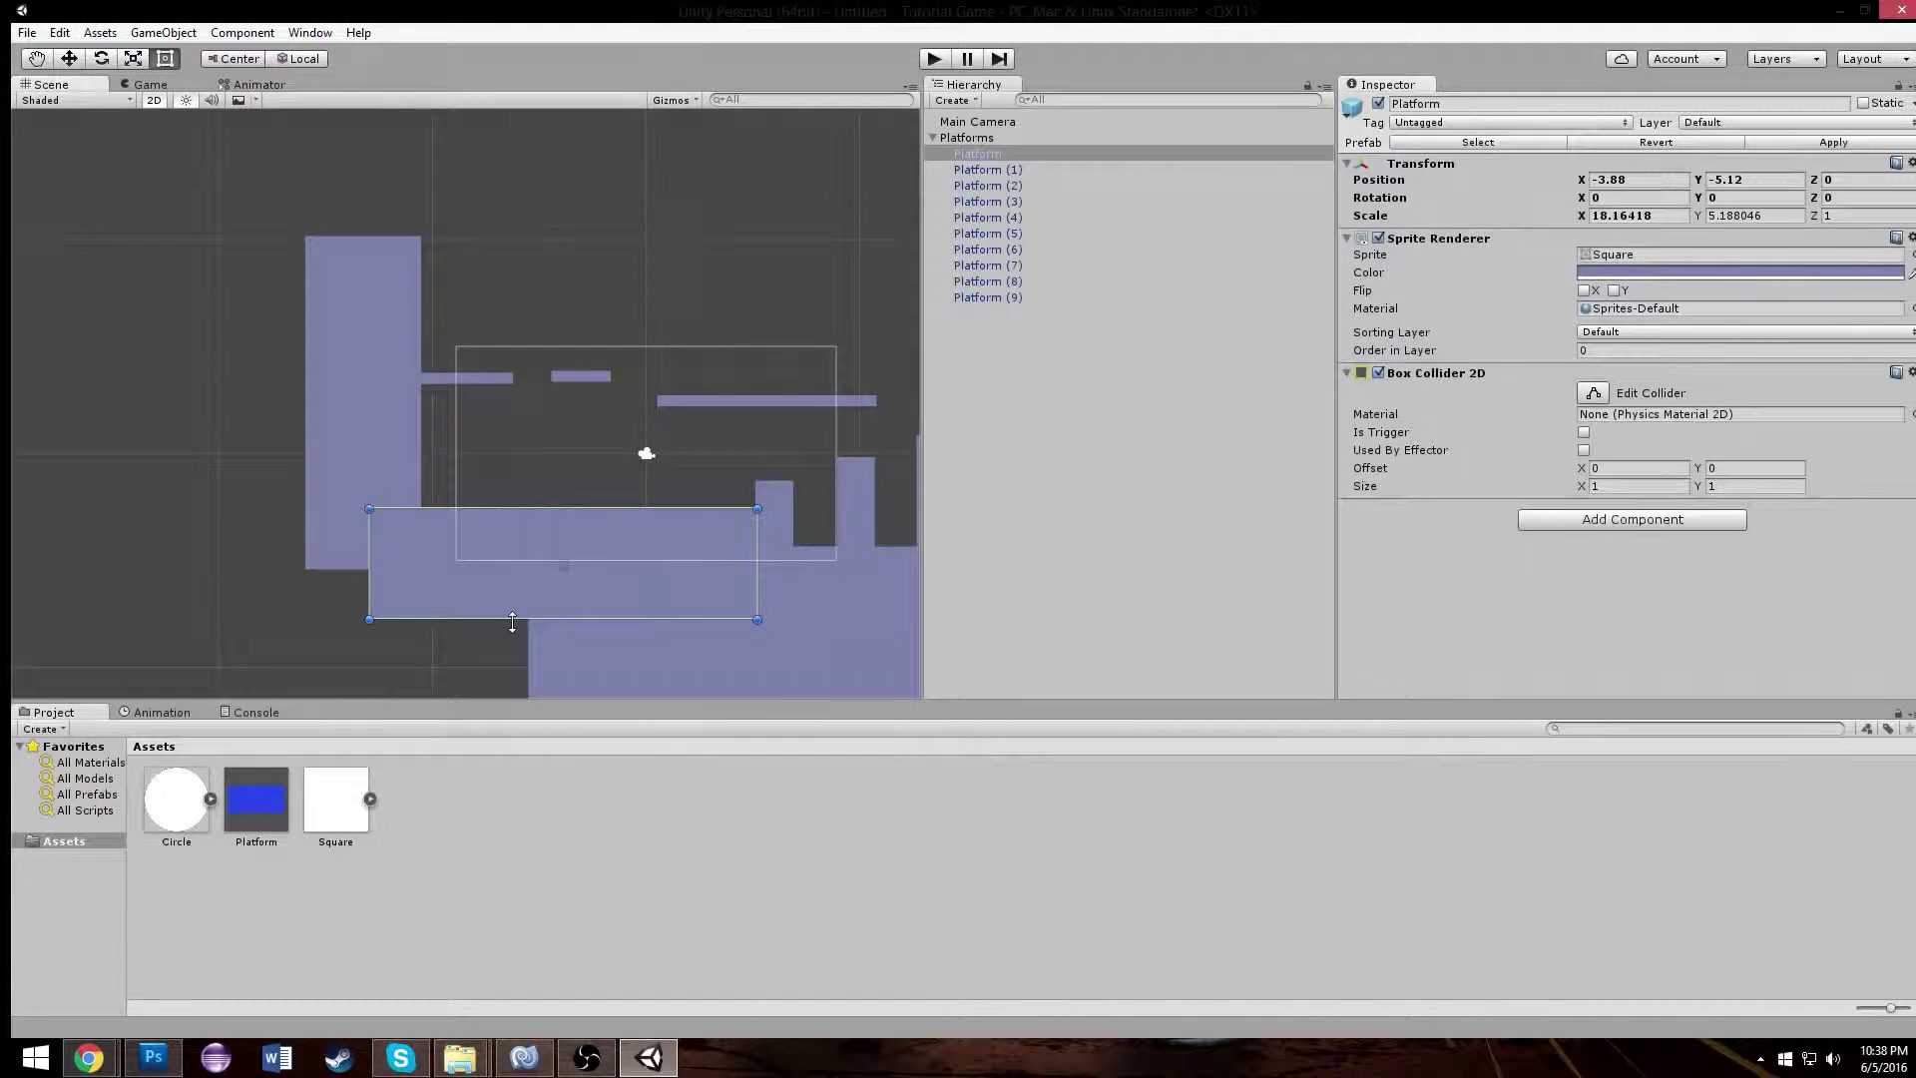
left_click_drag(511, 620, 512, 711)
left_click(575, 496)
- Extend the left wall's bottom edge down to the base of the ground, making the wall about 22.06 tall
scroll(575, 497, "up", 5)
left_click(133, 415)
middle_click_drag(133, 415, 691, 317)
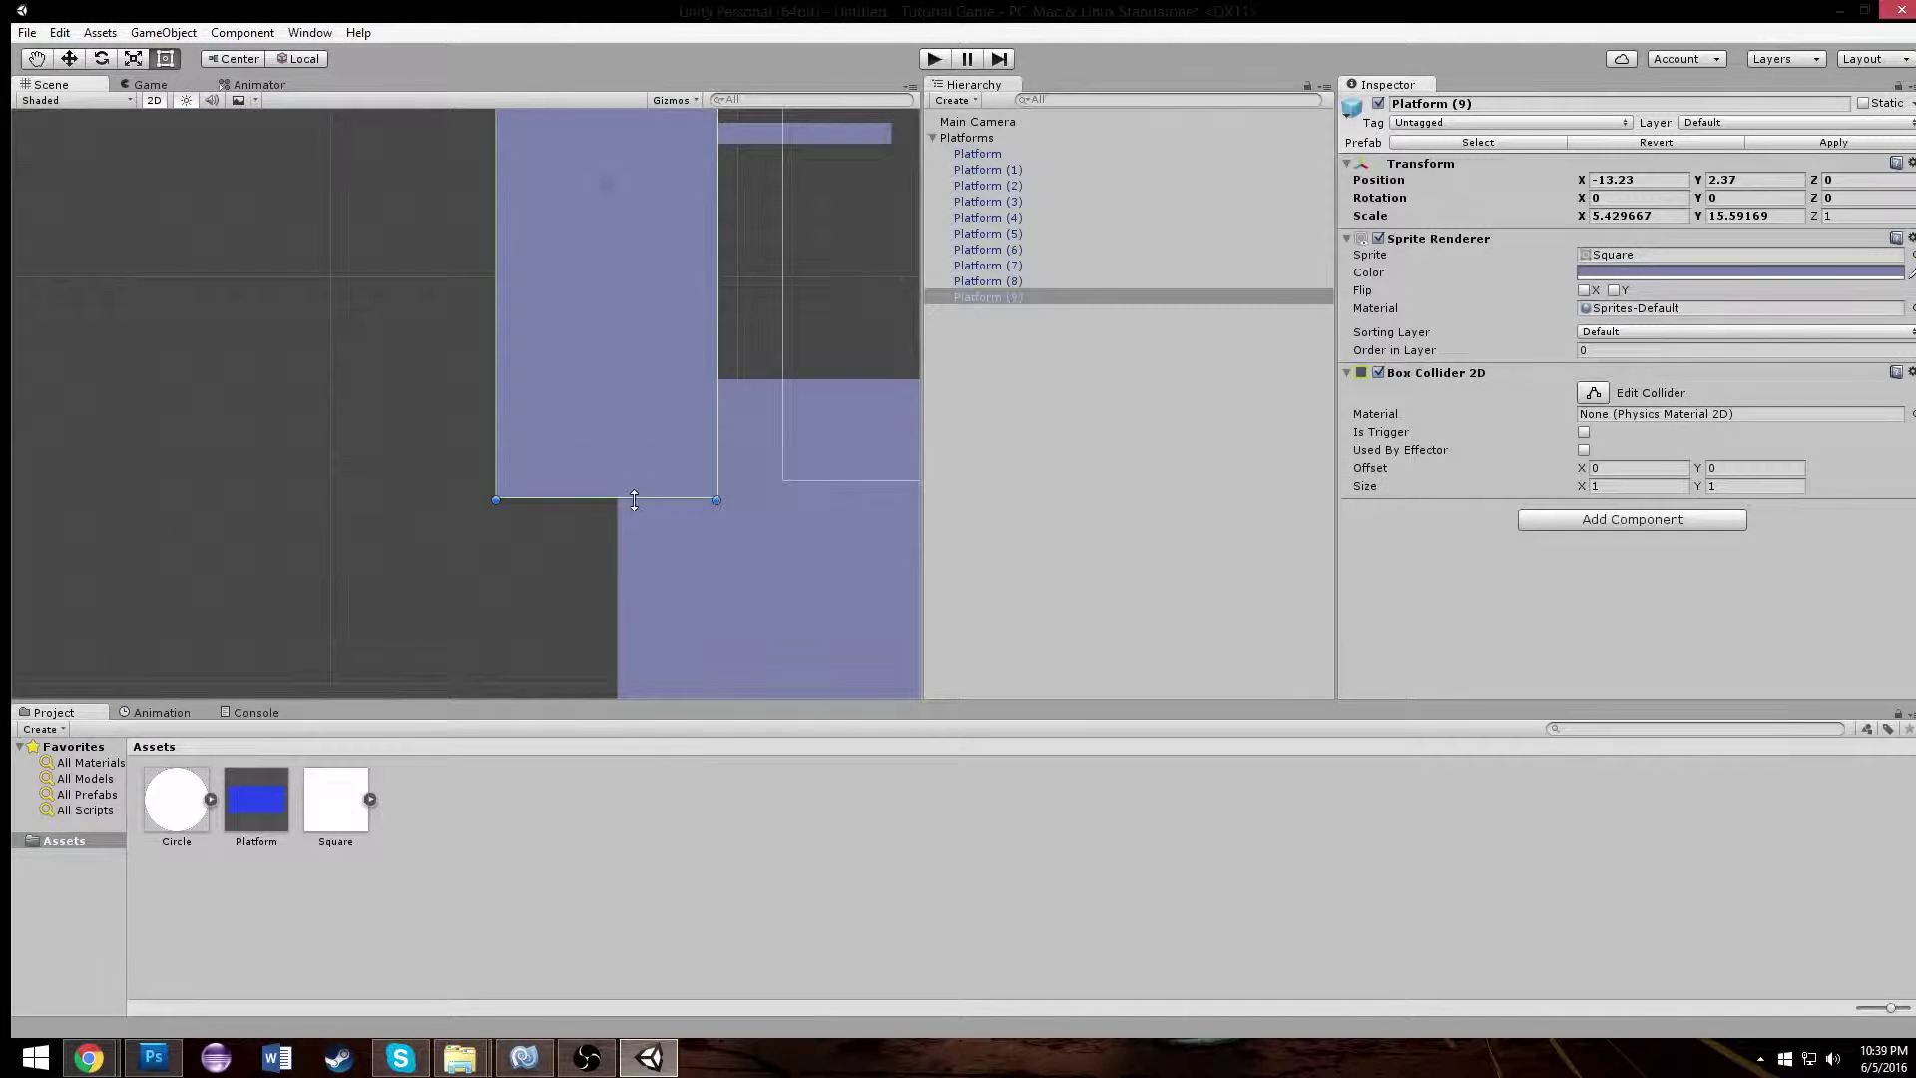
left_click_drag(633, 500, 639, 762)
scroll(499, 325, "down", 4)
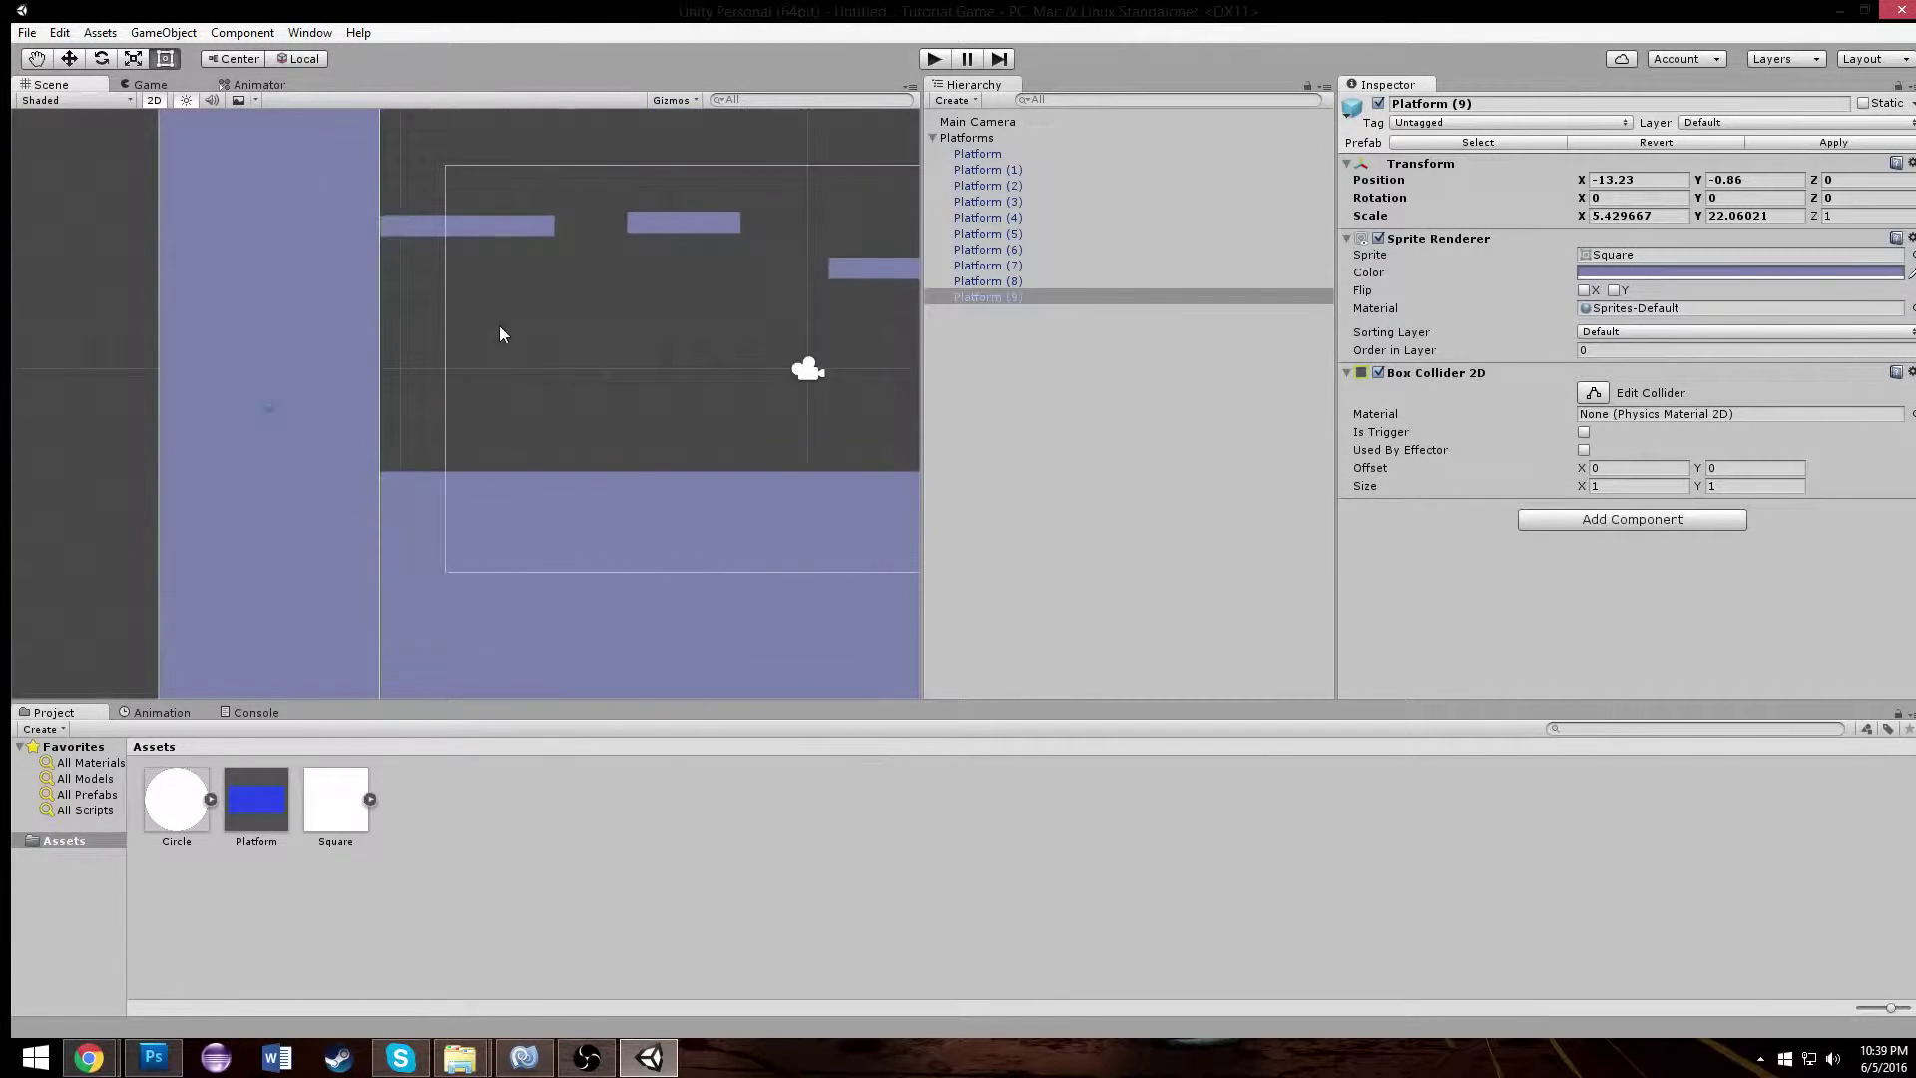
left_click(578, 267)
- Raise the top edge of the right wall slightly above the left wall's top
middle_click_drag(628, 244, 427, 193)
scroll(423, 194, "up", 7)
middle_click_drag(702, 207, 697, 323)
left_click(880, 295)
left_click_drag(885, 284, 889, 190)
left_click(893, 159)
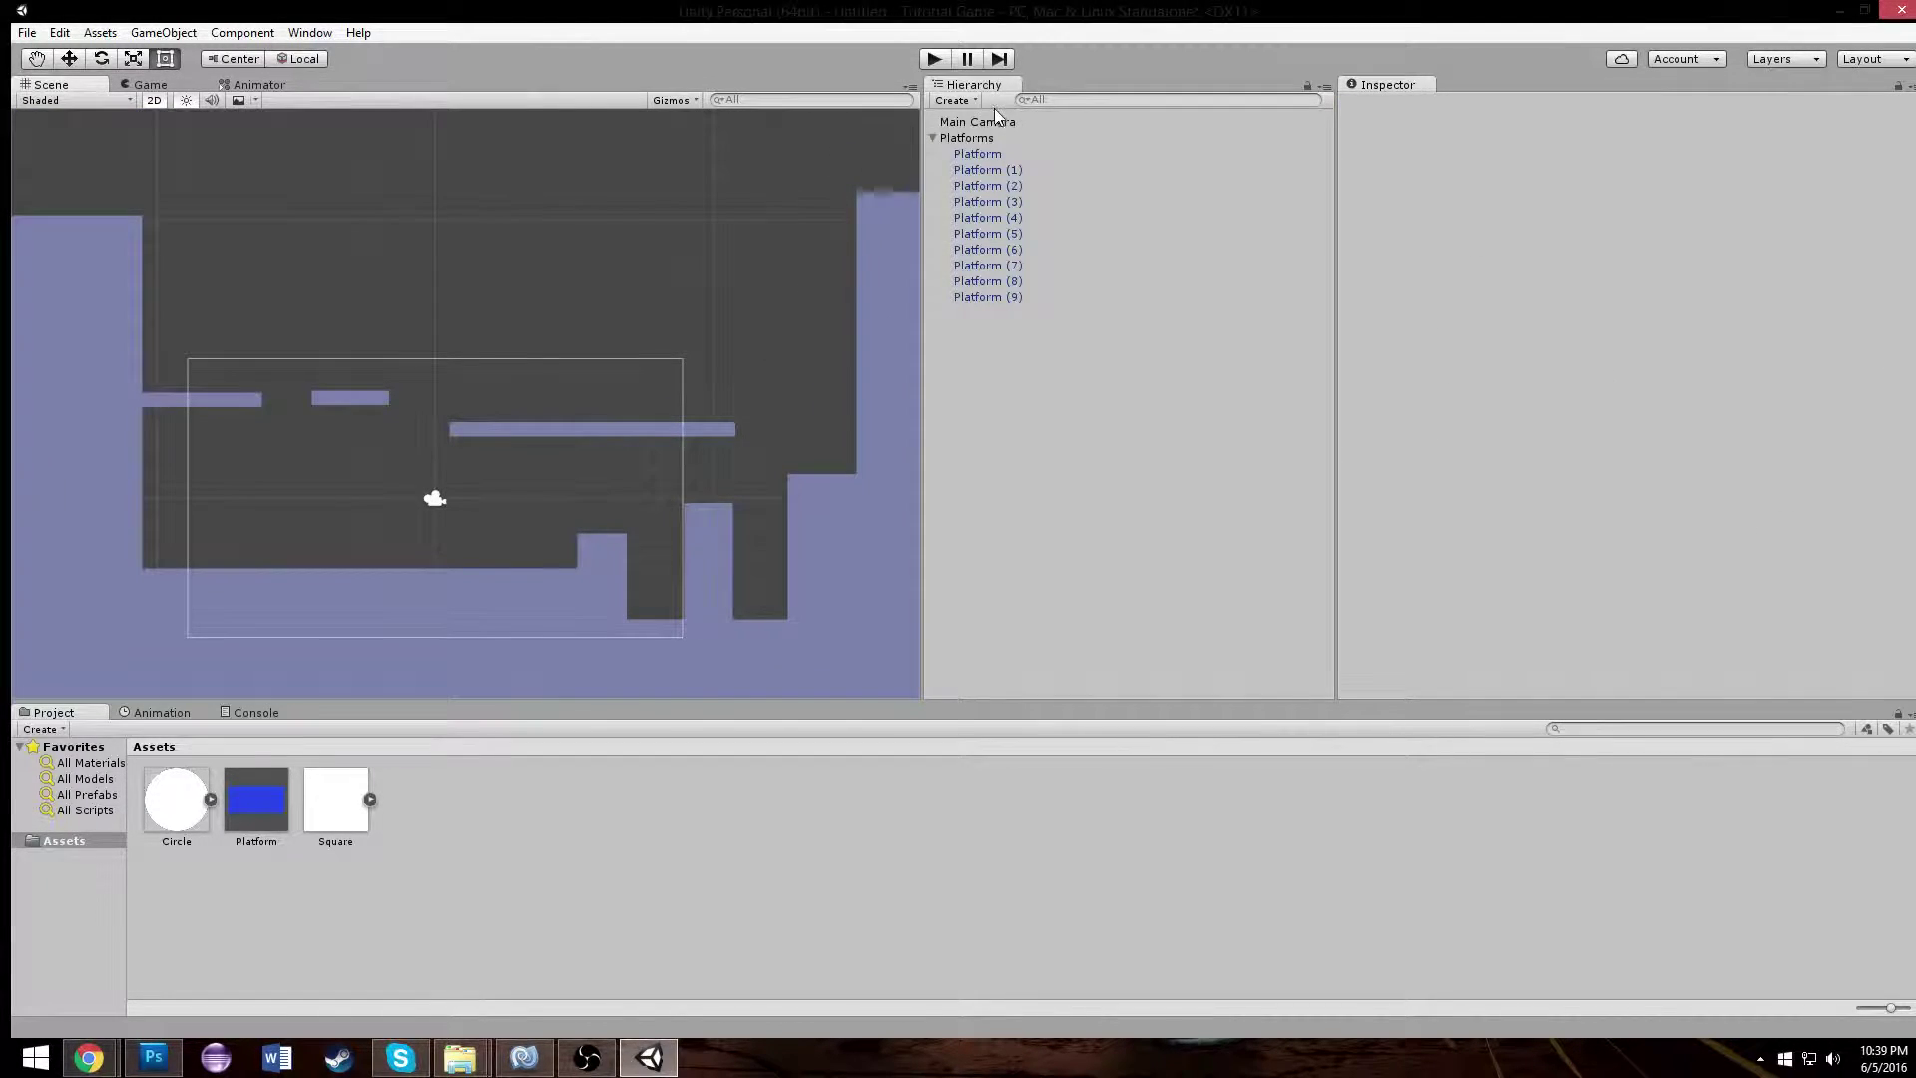
- Try moving the whole layout by its Platforms parent with the Move tool, and undo the move
left_click(970, 139)
left_click(68, 57)
scroll(453, 302, "down", 2)
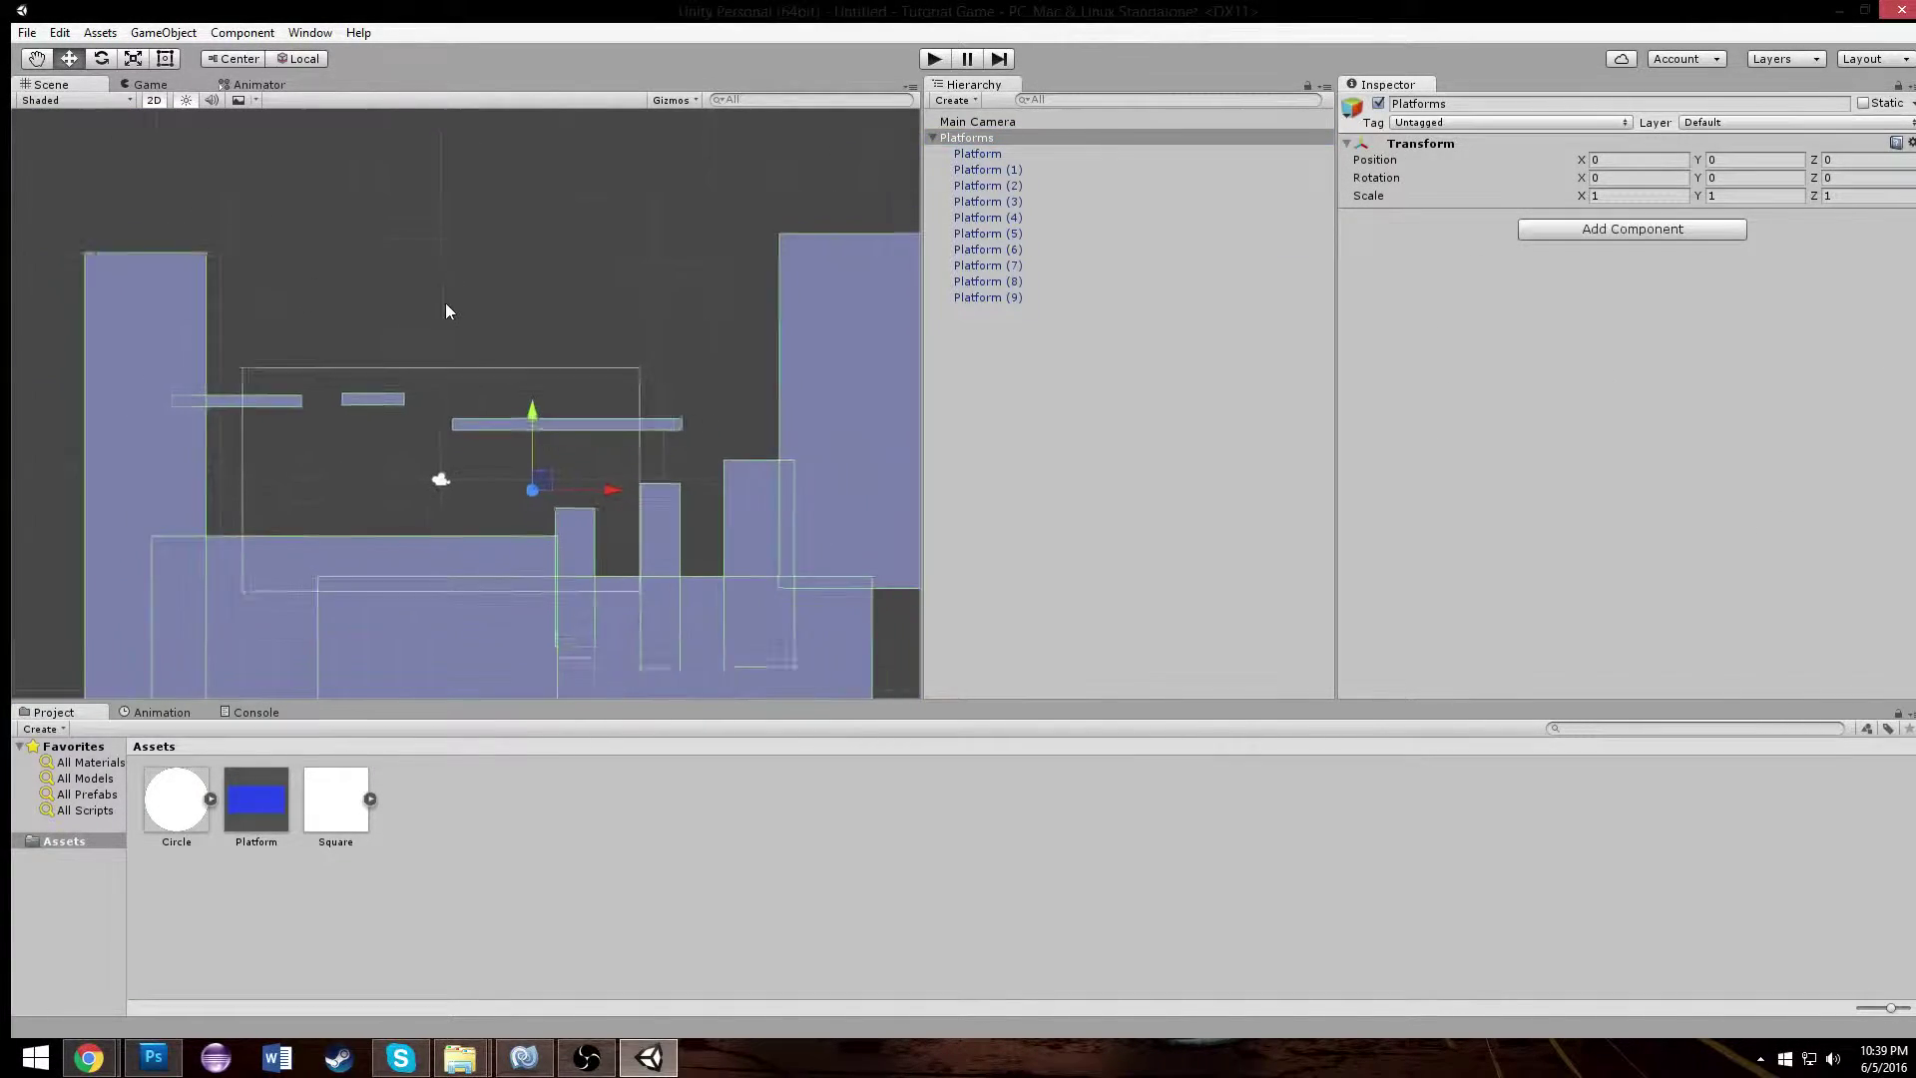
left_click_drag(606, 483, 447, 446)
key("ctrl+z")
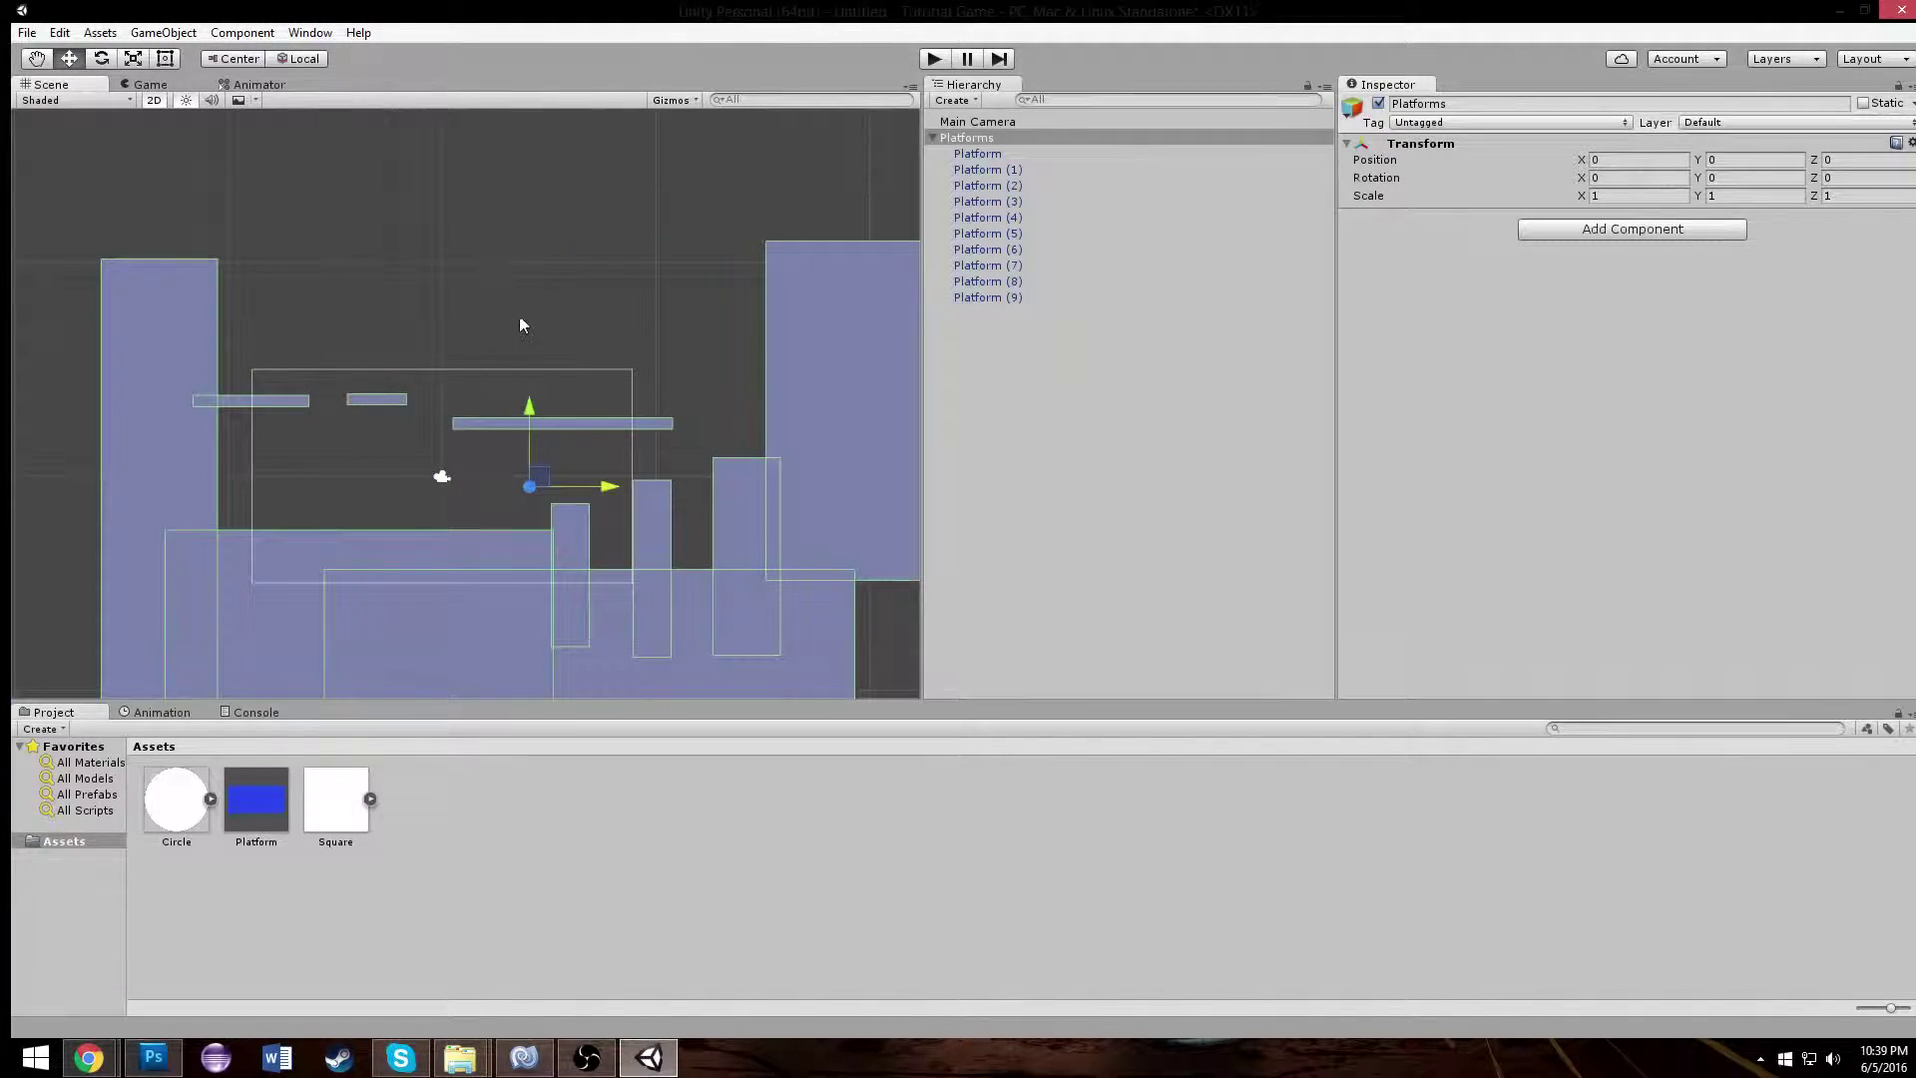
left_click(519, 314)
- Collapse the Platforms group and add a Circle sprite above the ground near the left wall, at about X -8.89, Y -1.53
left_click(934, 138)
scroll(565, 243, "up", 6)
scroll(561, 251, "down", 3)
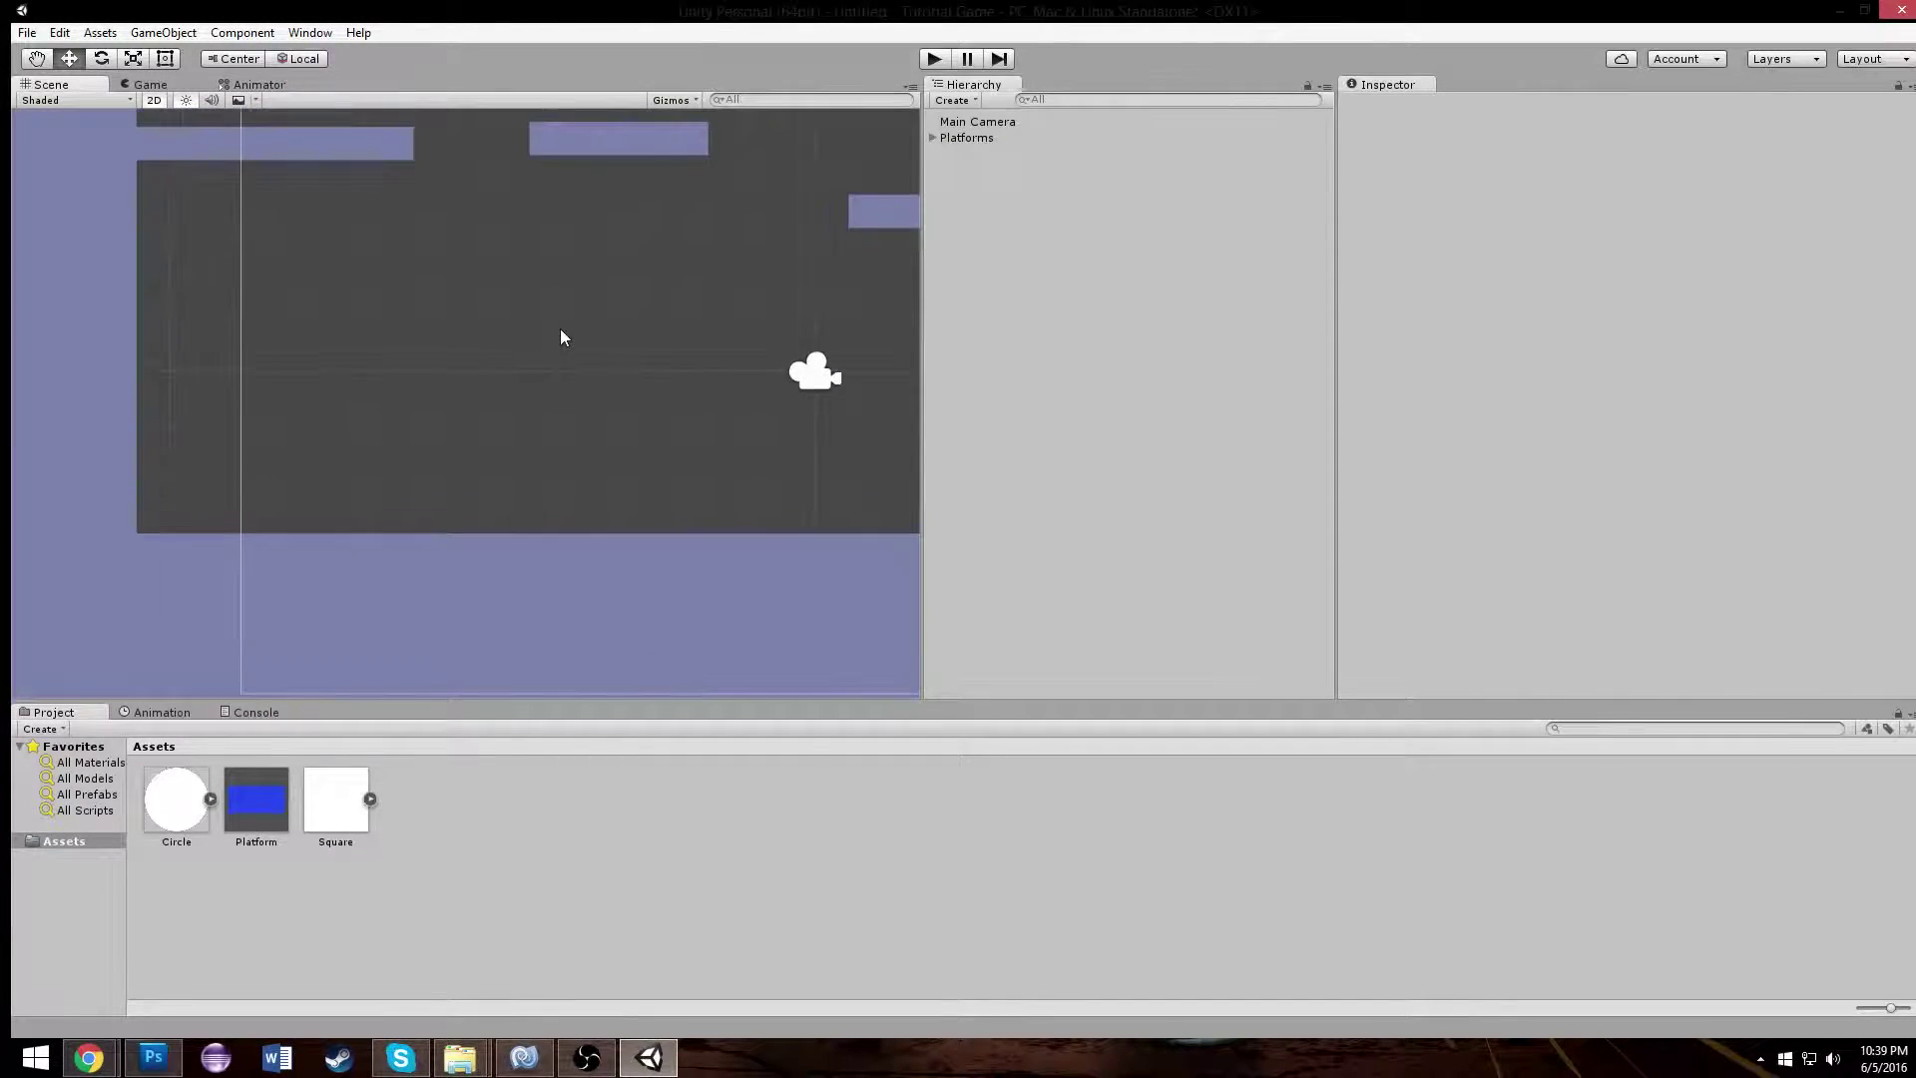
scroll(454, 301, "down", 2)
scroll(363, 397, "down", 4)
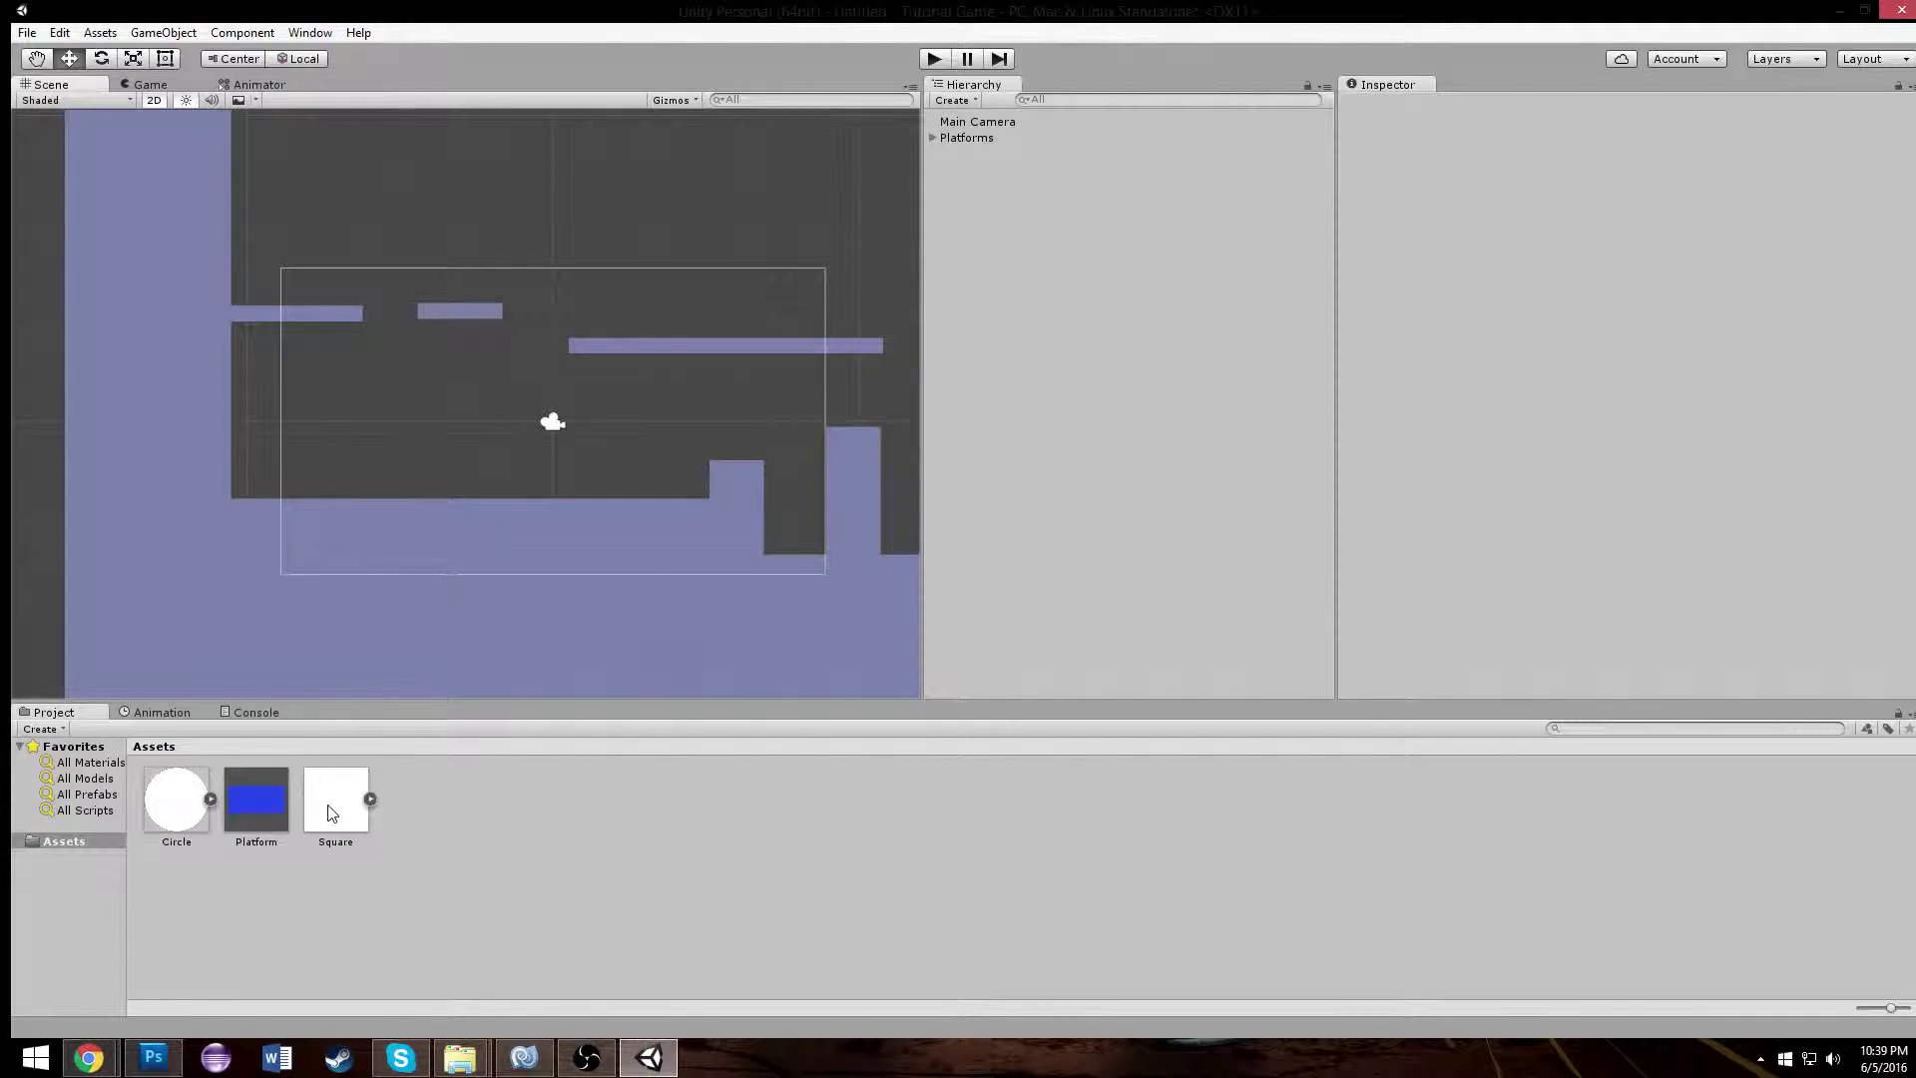
scroll(458, 511, "up", 5)
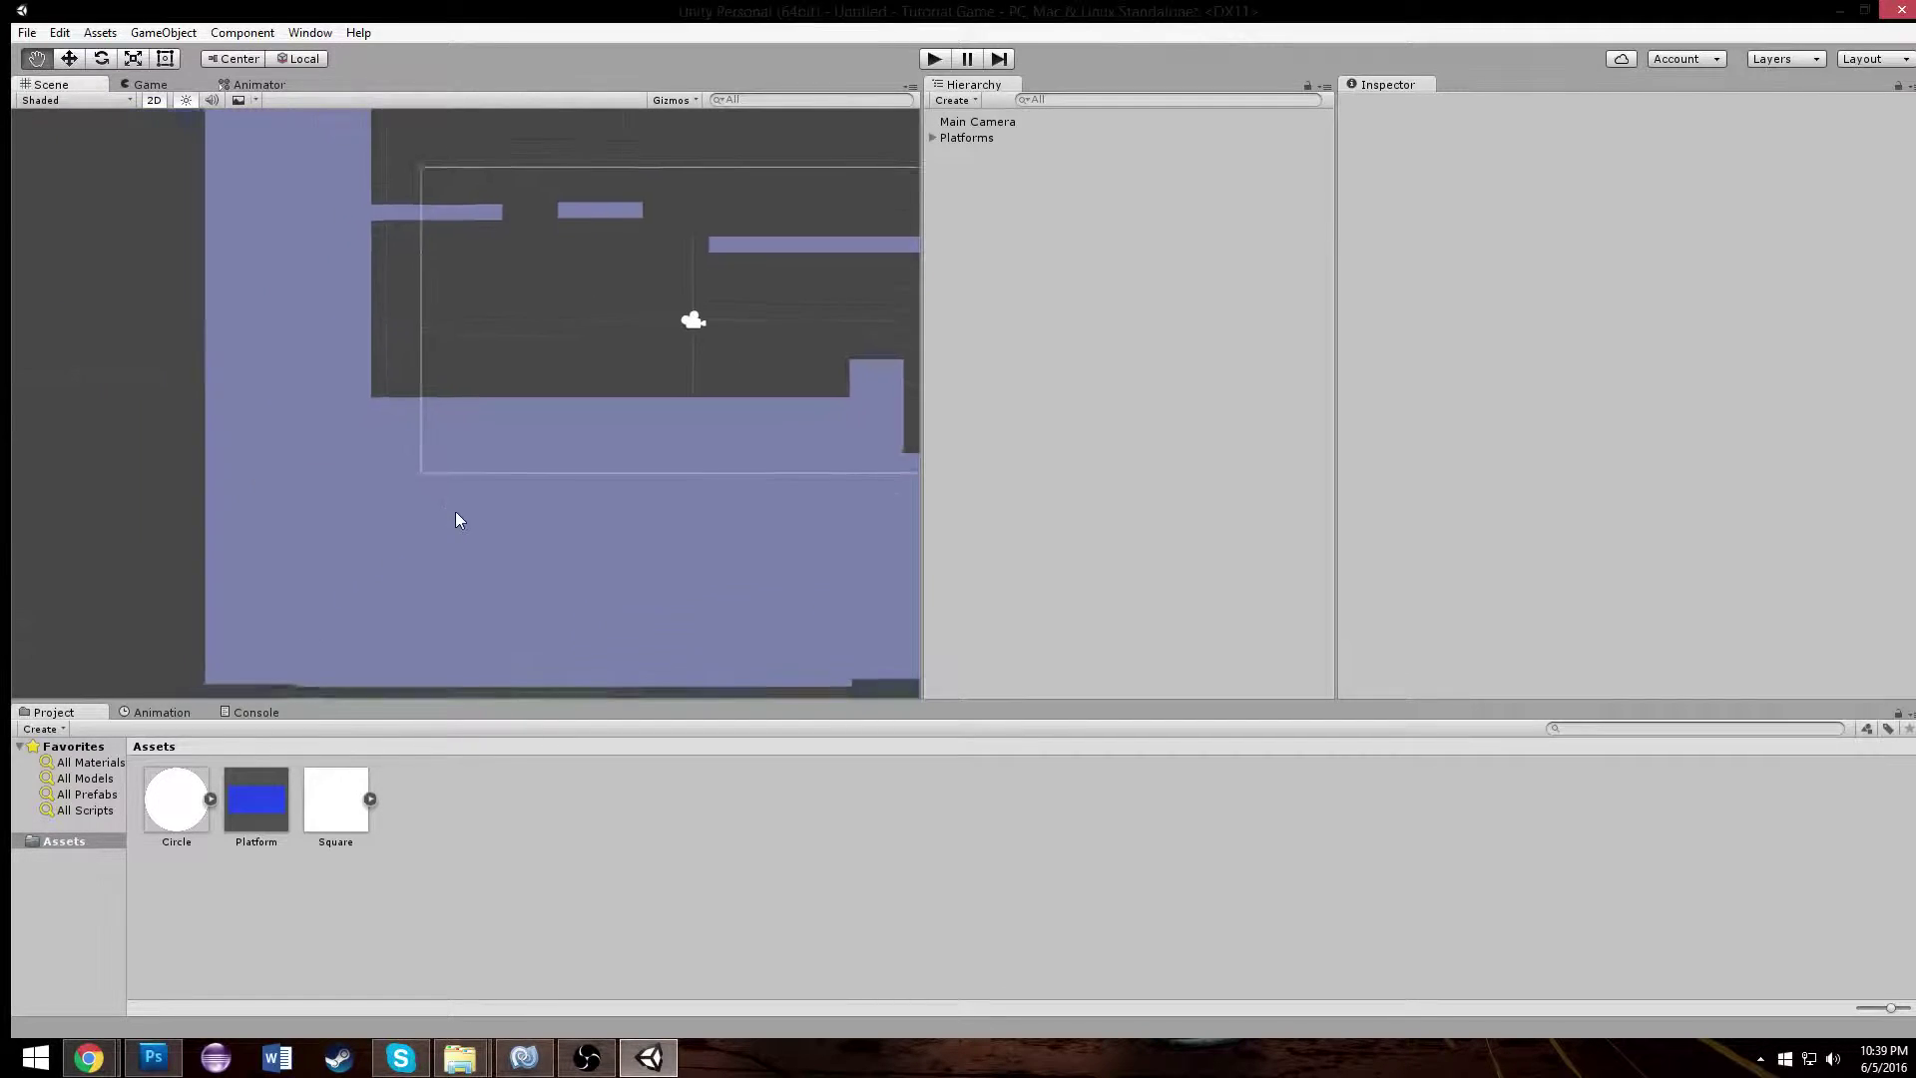
scroll(418, 586, "up", 3)
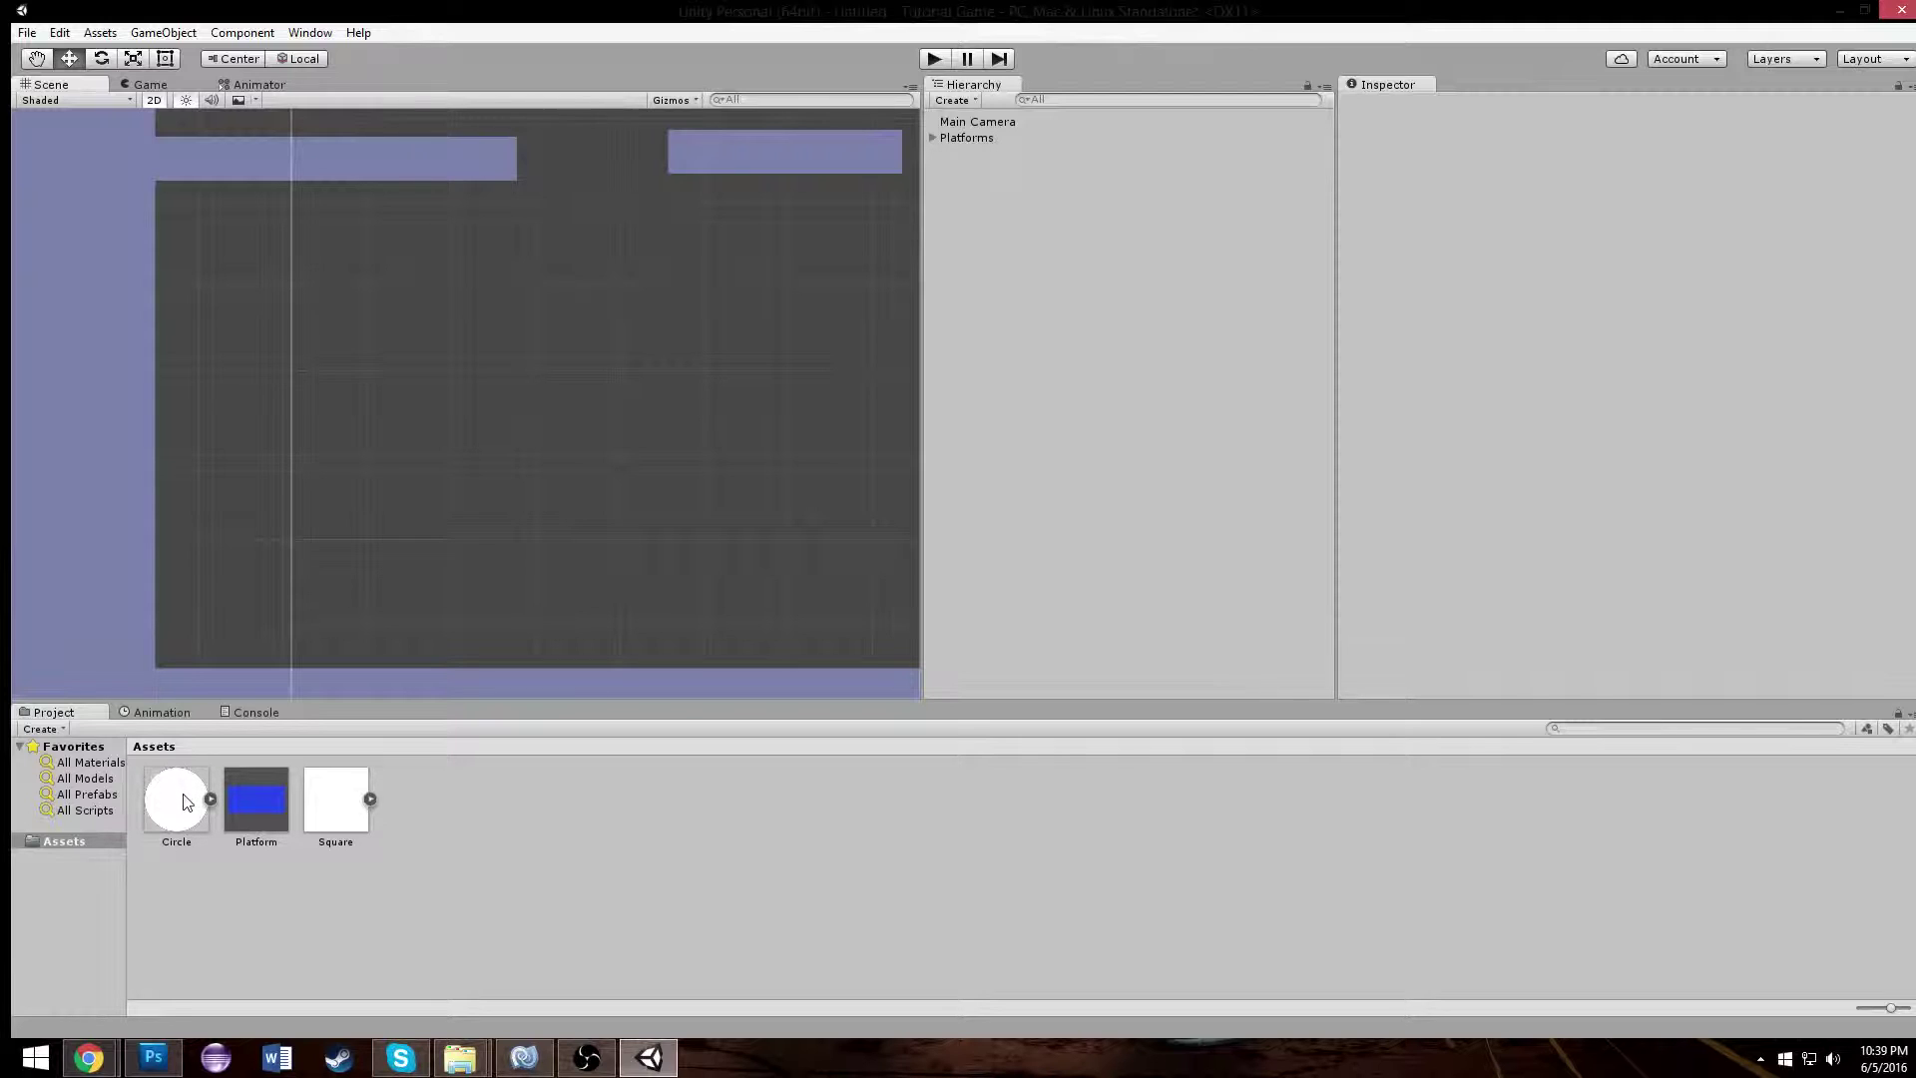
left_click_drag(185, 794, 292, 621)
middle_click_drag(353, 569, 413, 494)
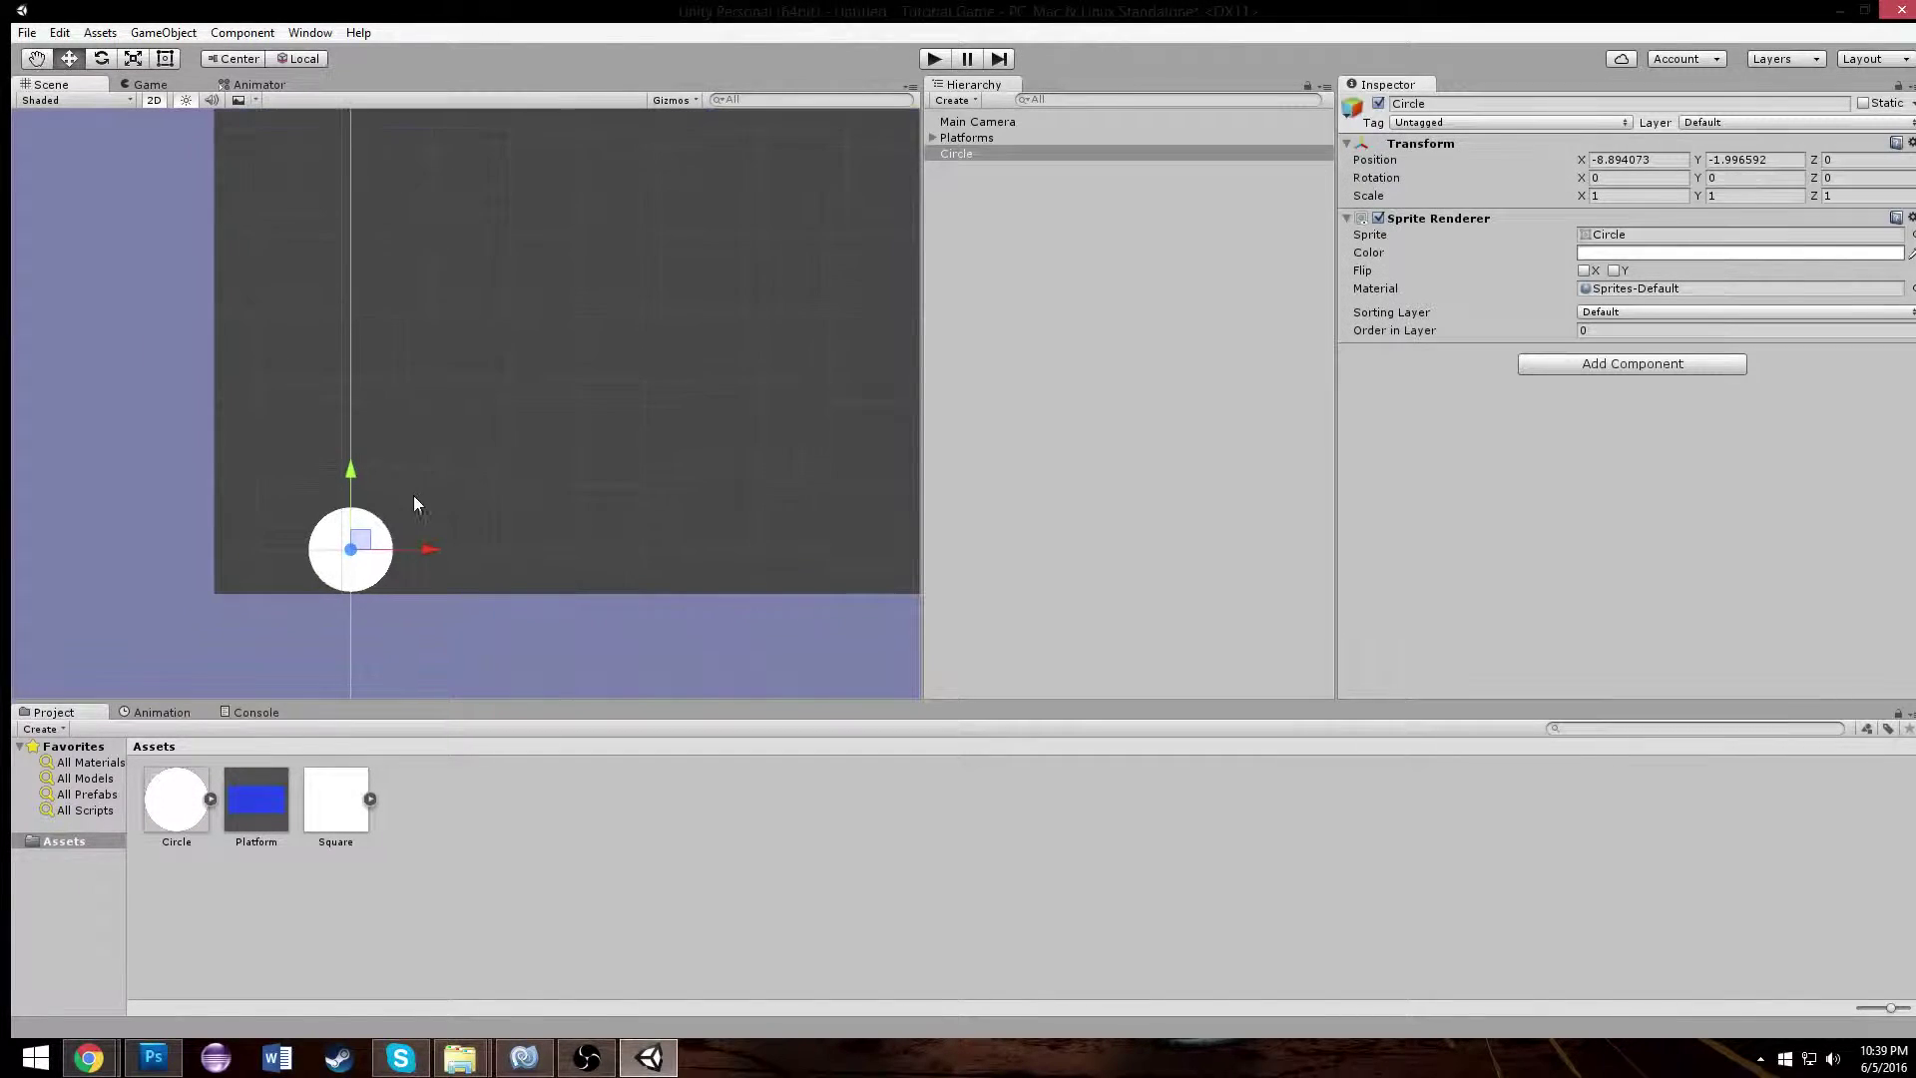
left_click_drag(353, 470, 355, 430)
- Add a Circle Collider 2D component to the Circle
left_click(1620, 363)
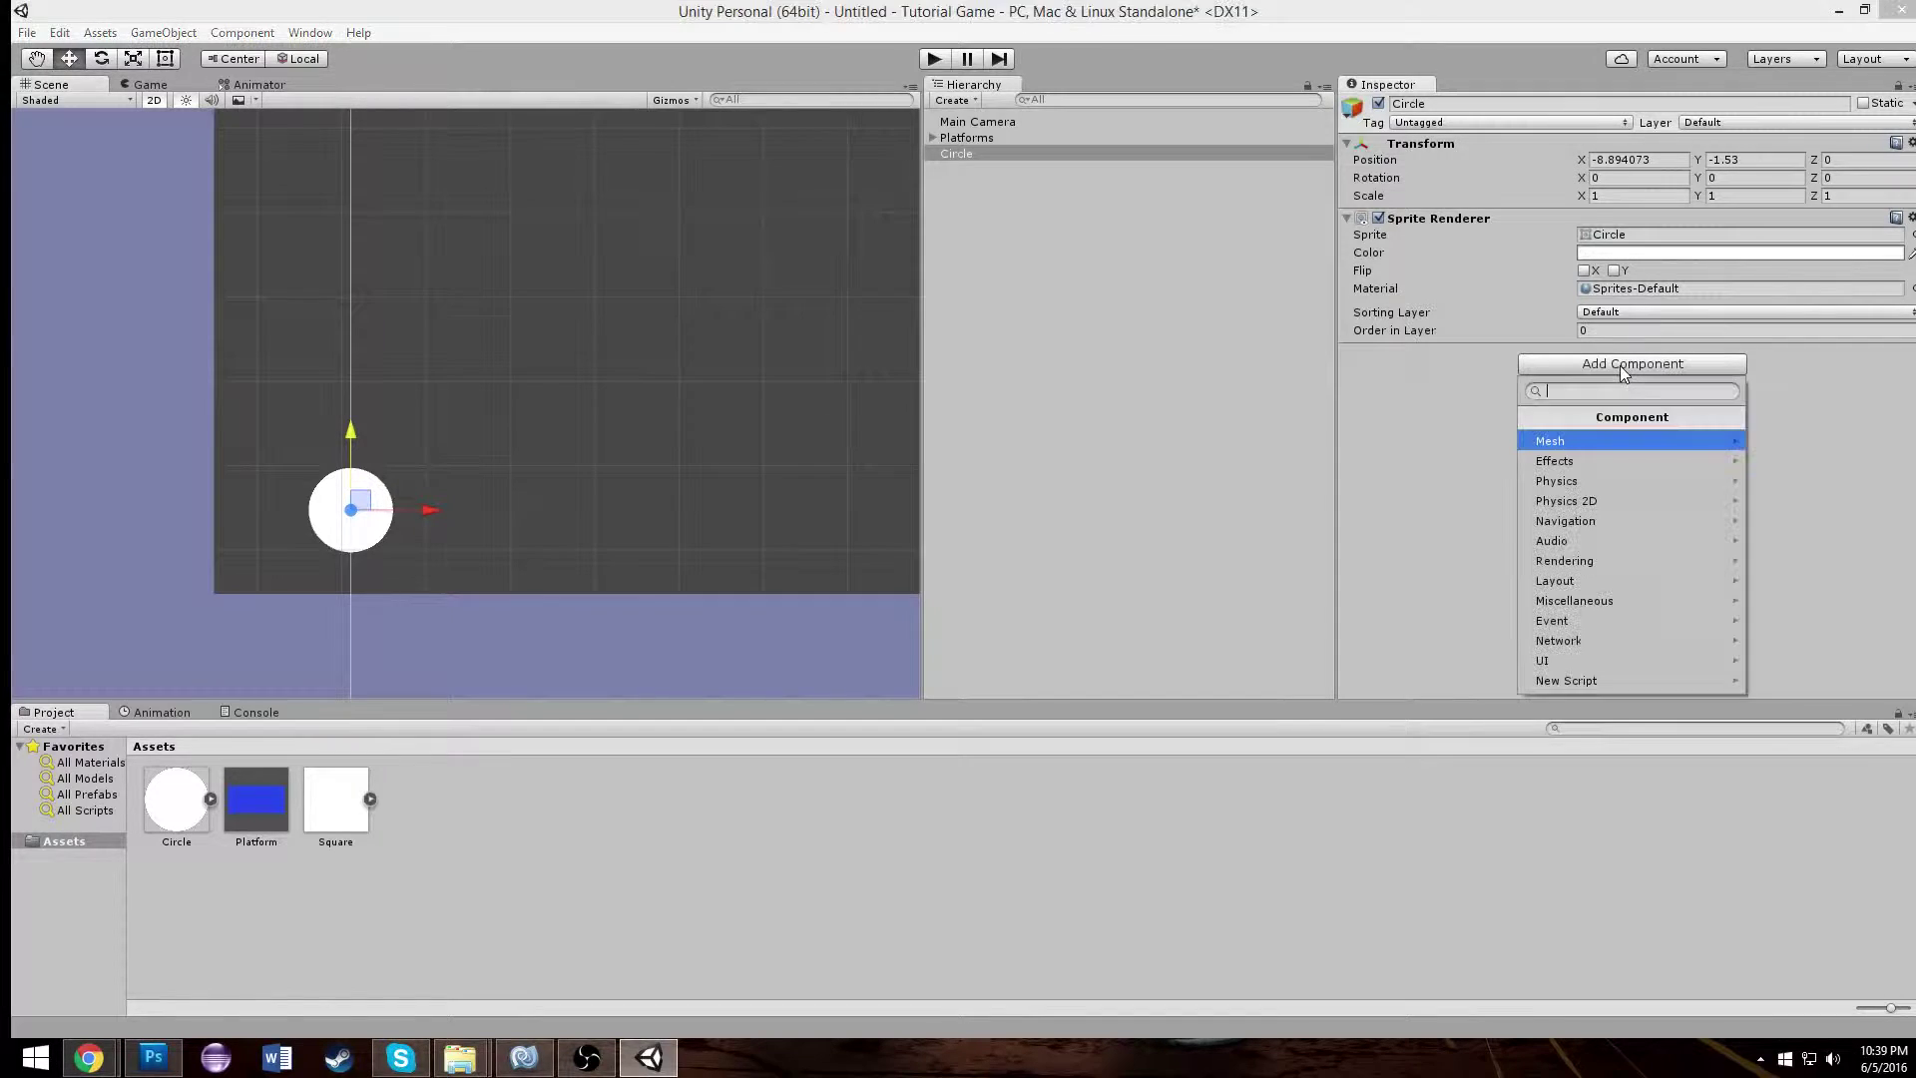
left_click(1600, 517)
left_click(1581, 417)
left_click(1596, 497)
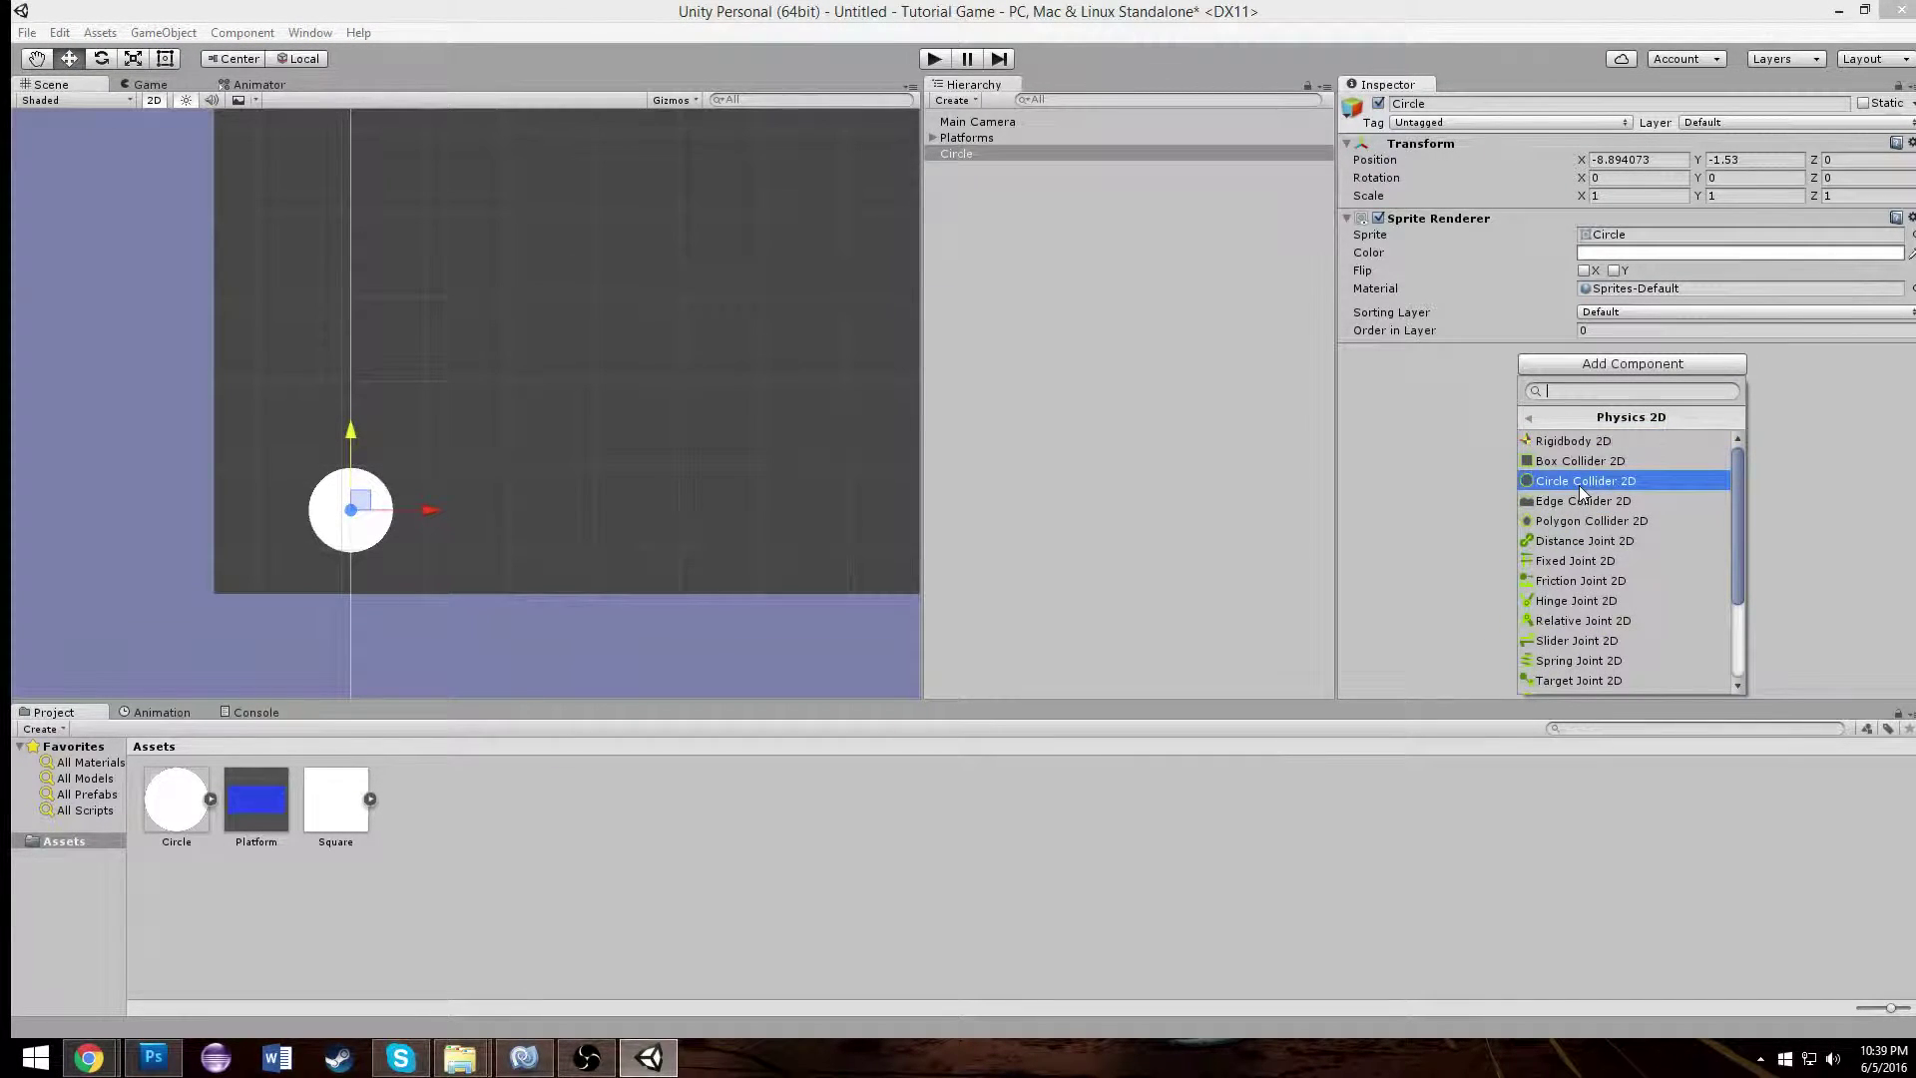
left_click(1578, 483)
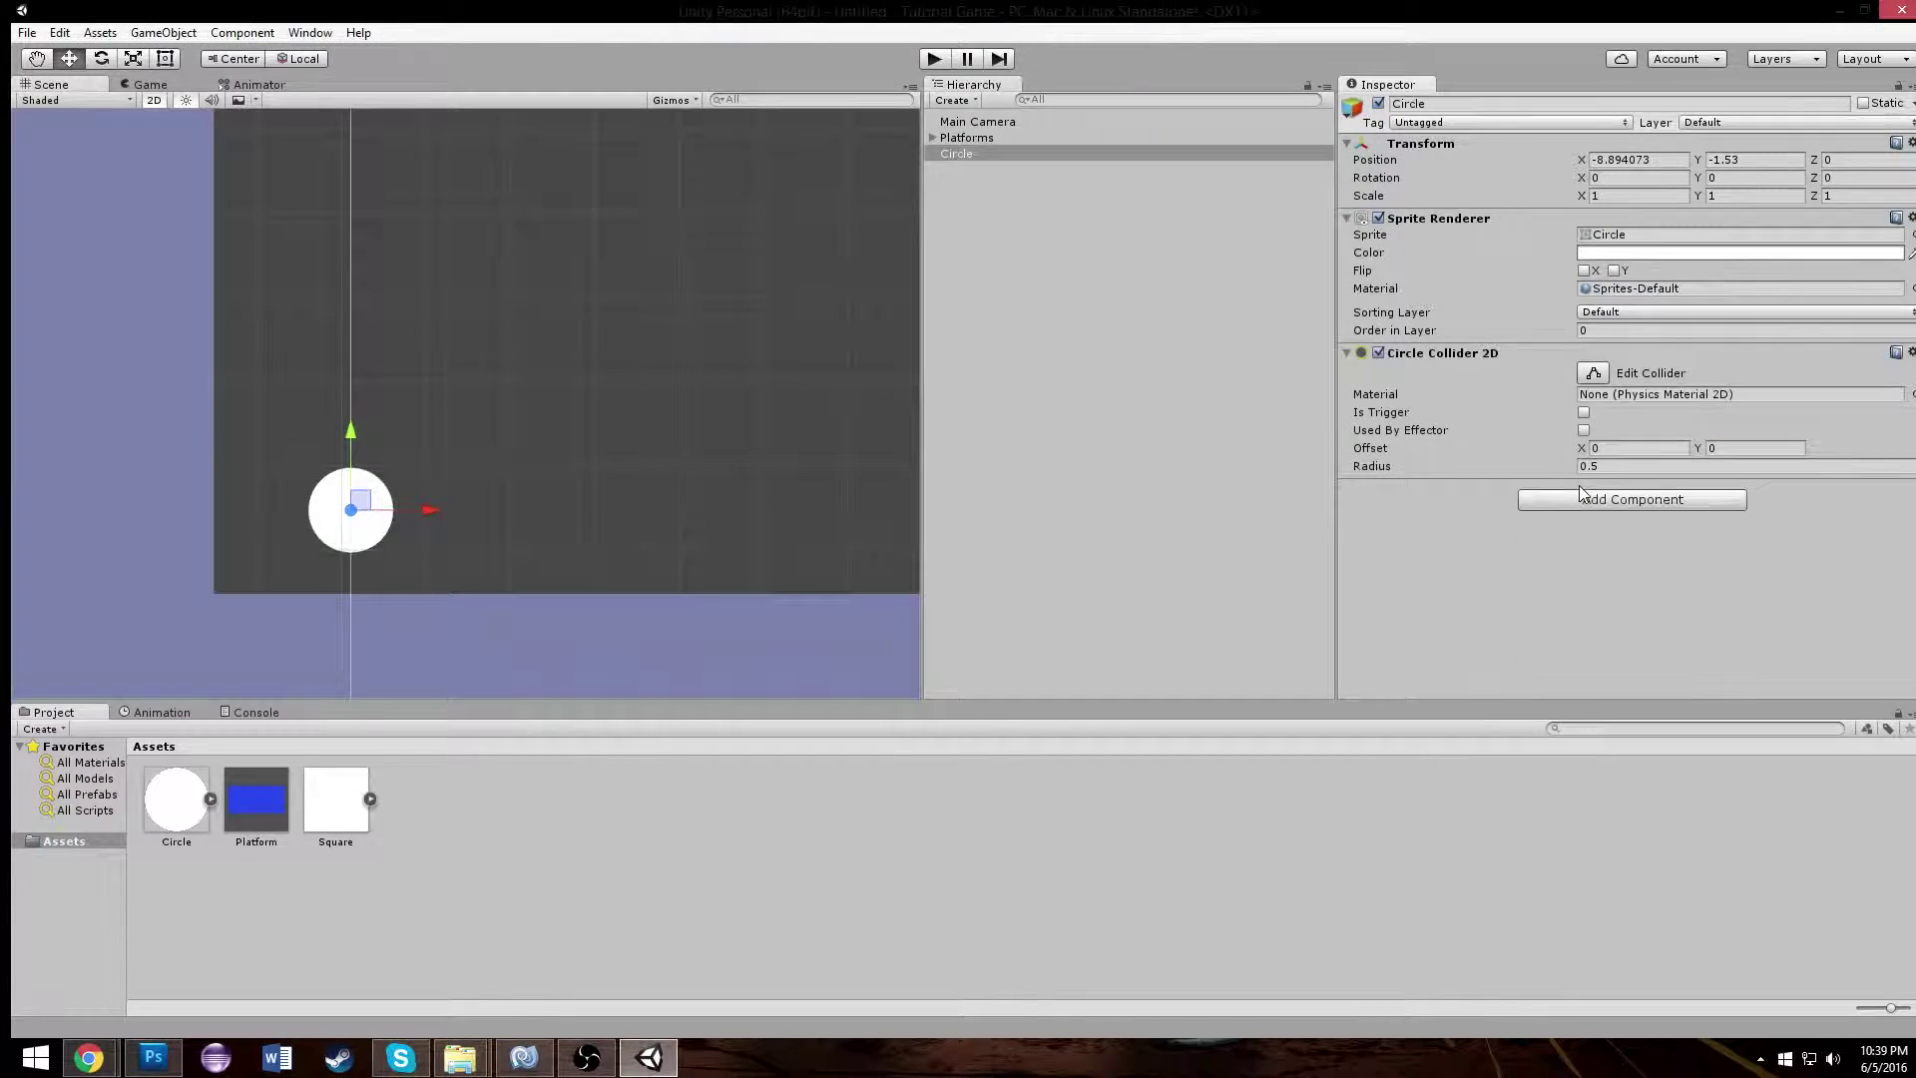
- Bring up Chrome and sample a muted teal with the eyedropper as the Circle's sprite colour
left_click(1586, 256)
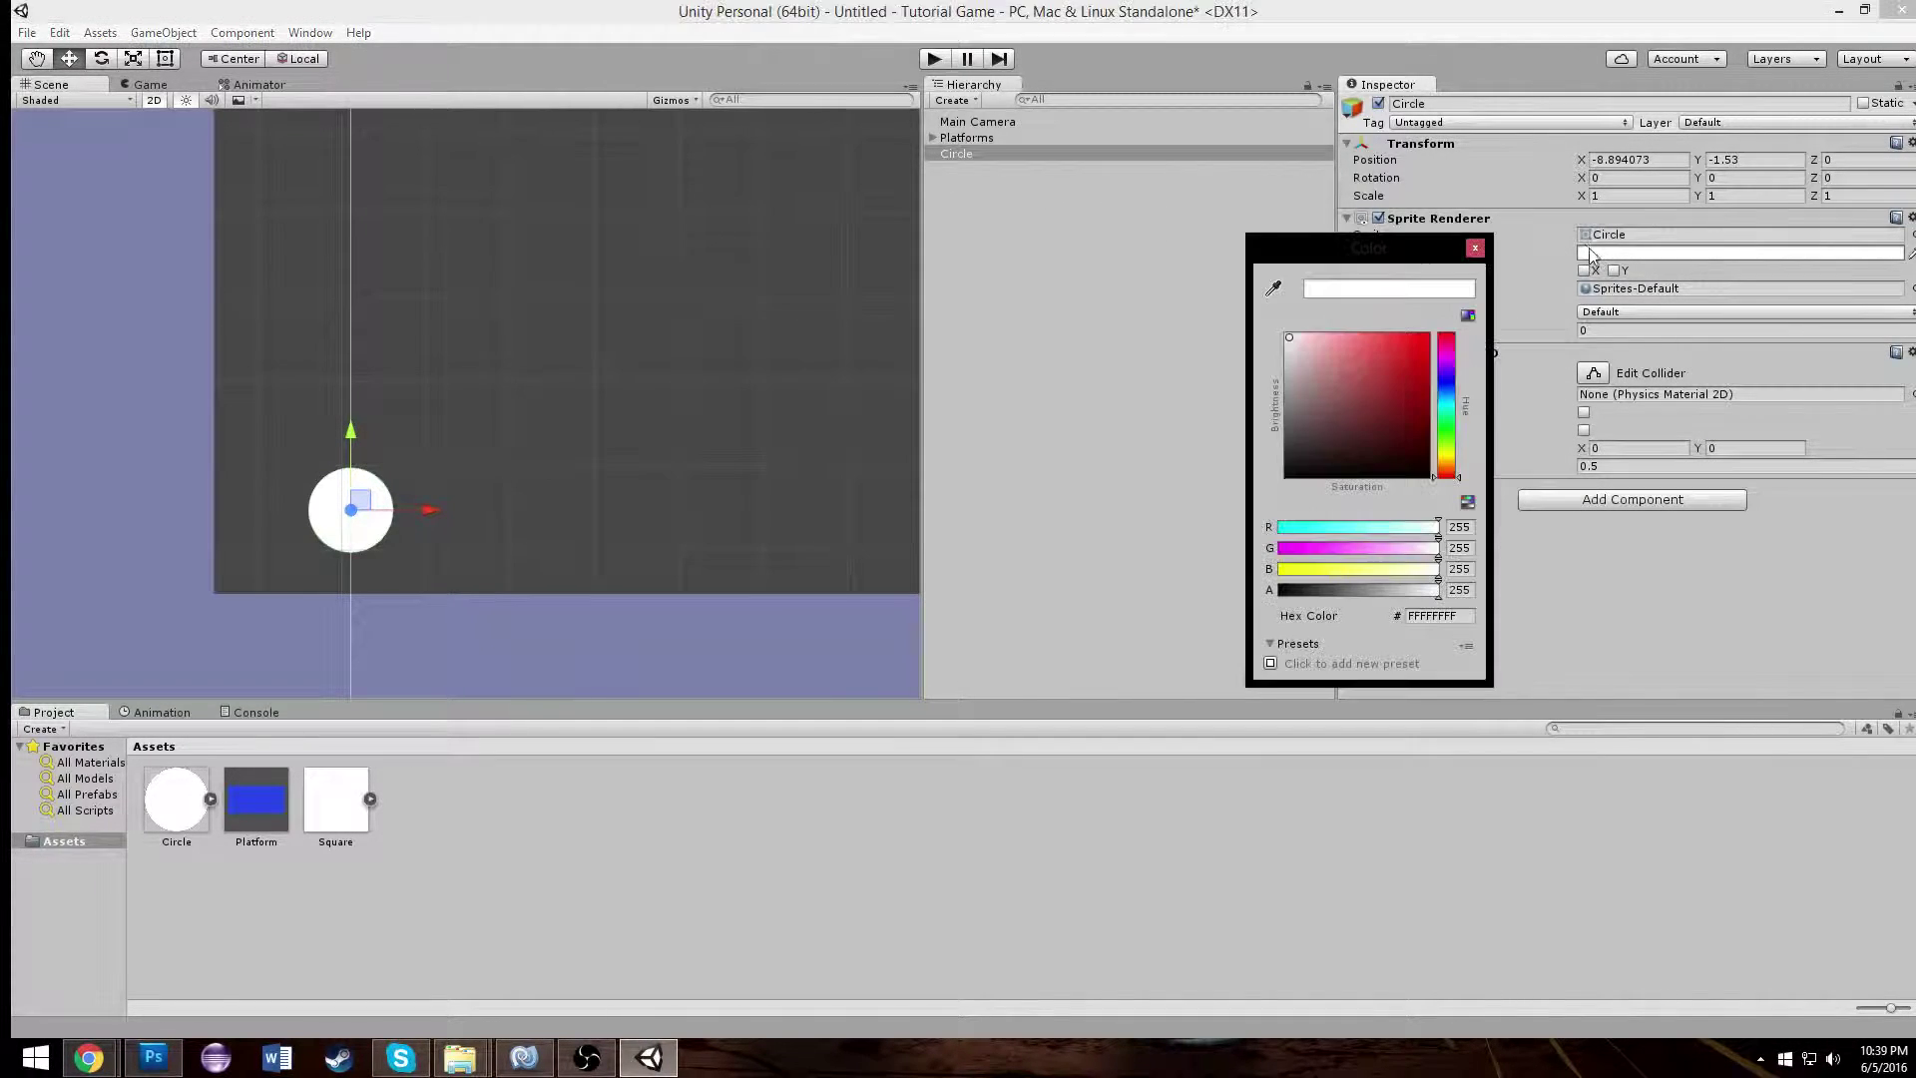
left_click(106, 1066)
left_click(329, 968)
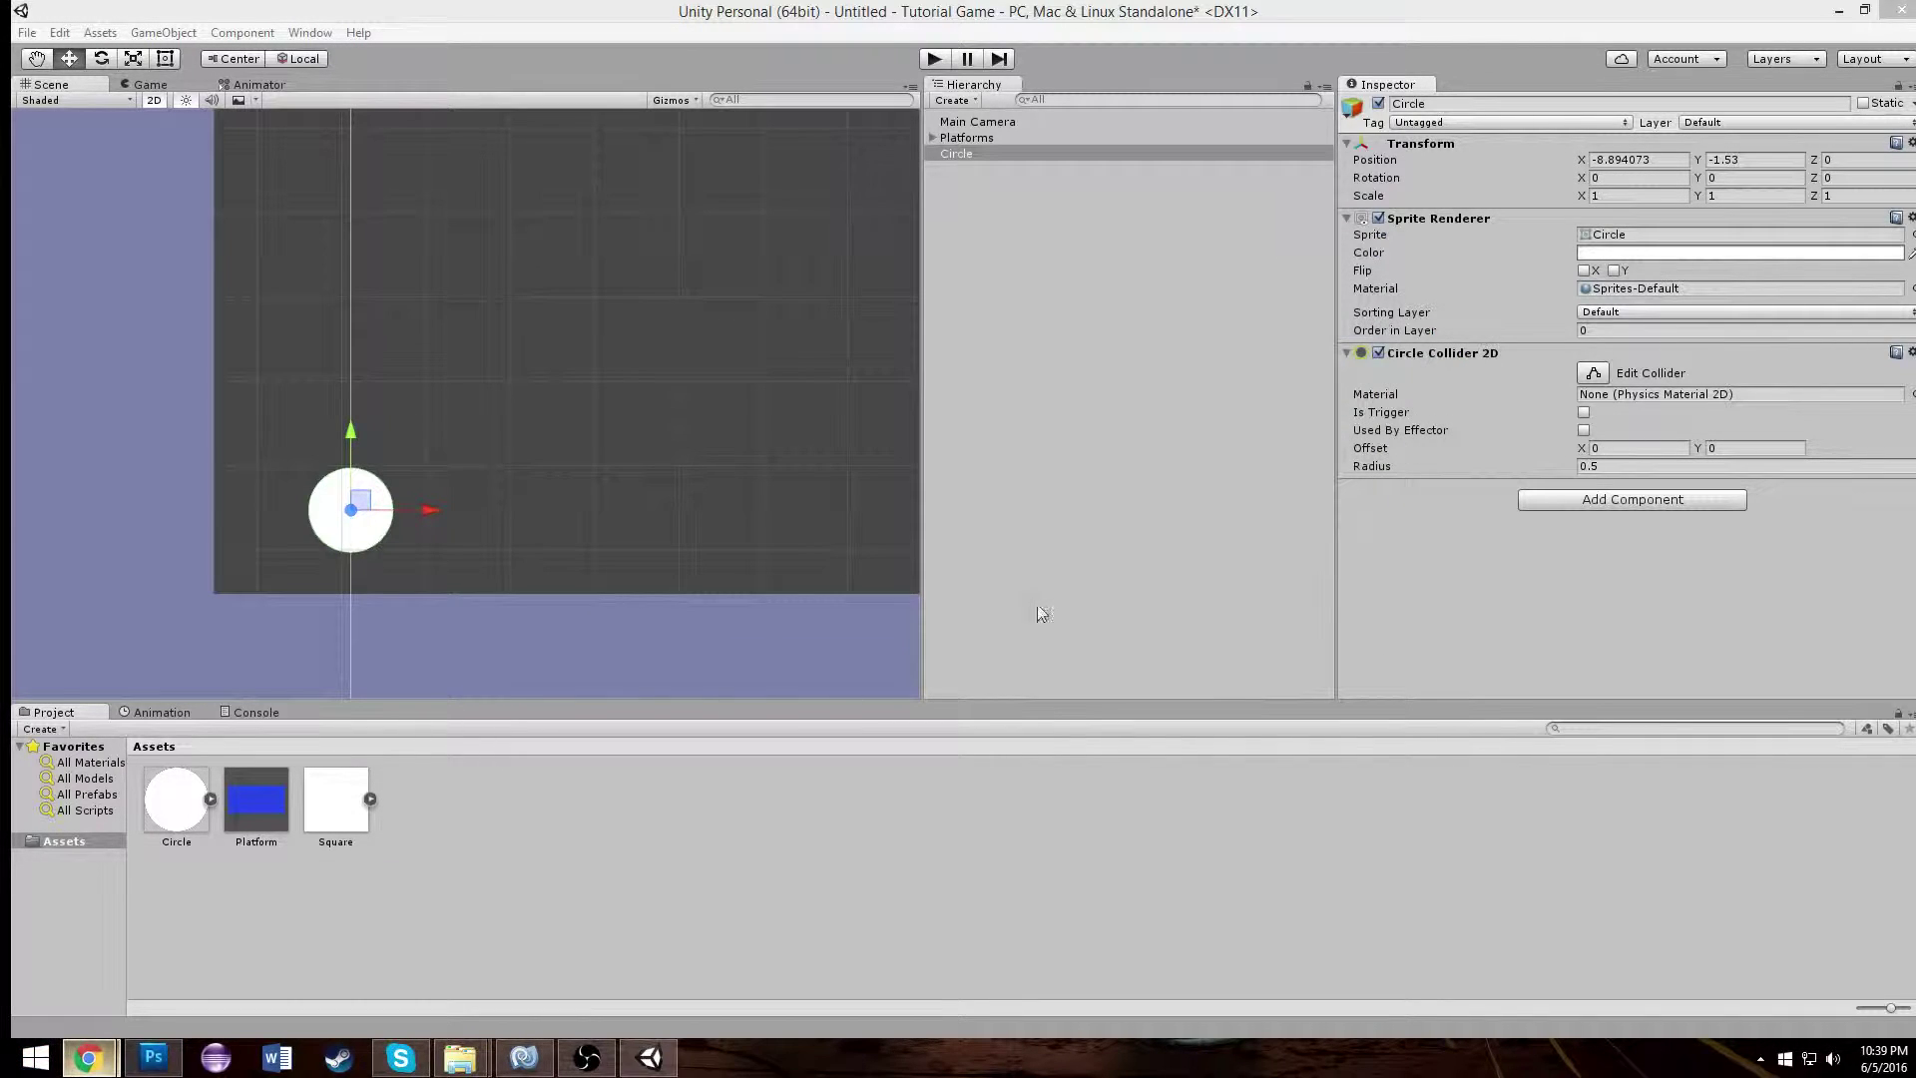
left_click(1907, 251)
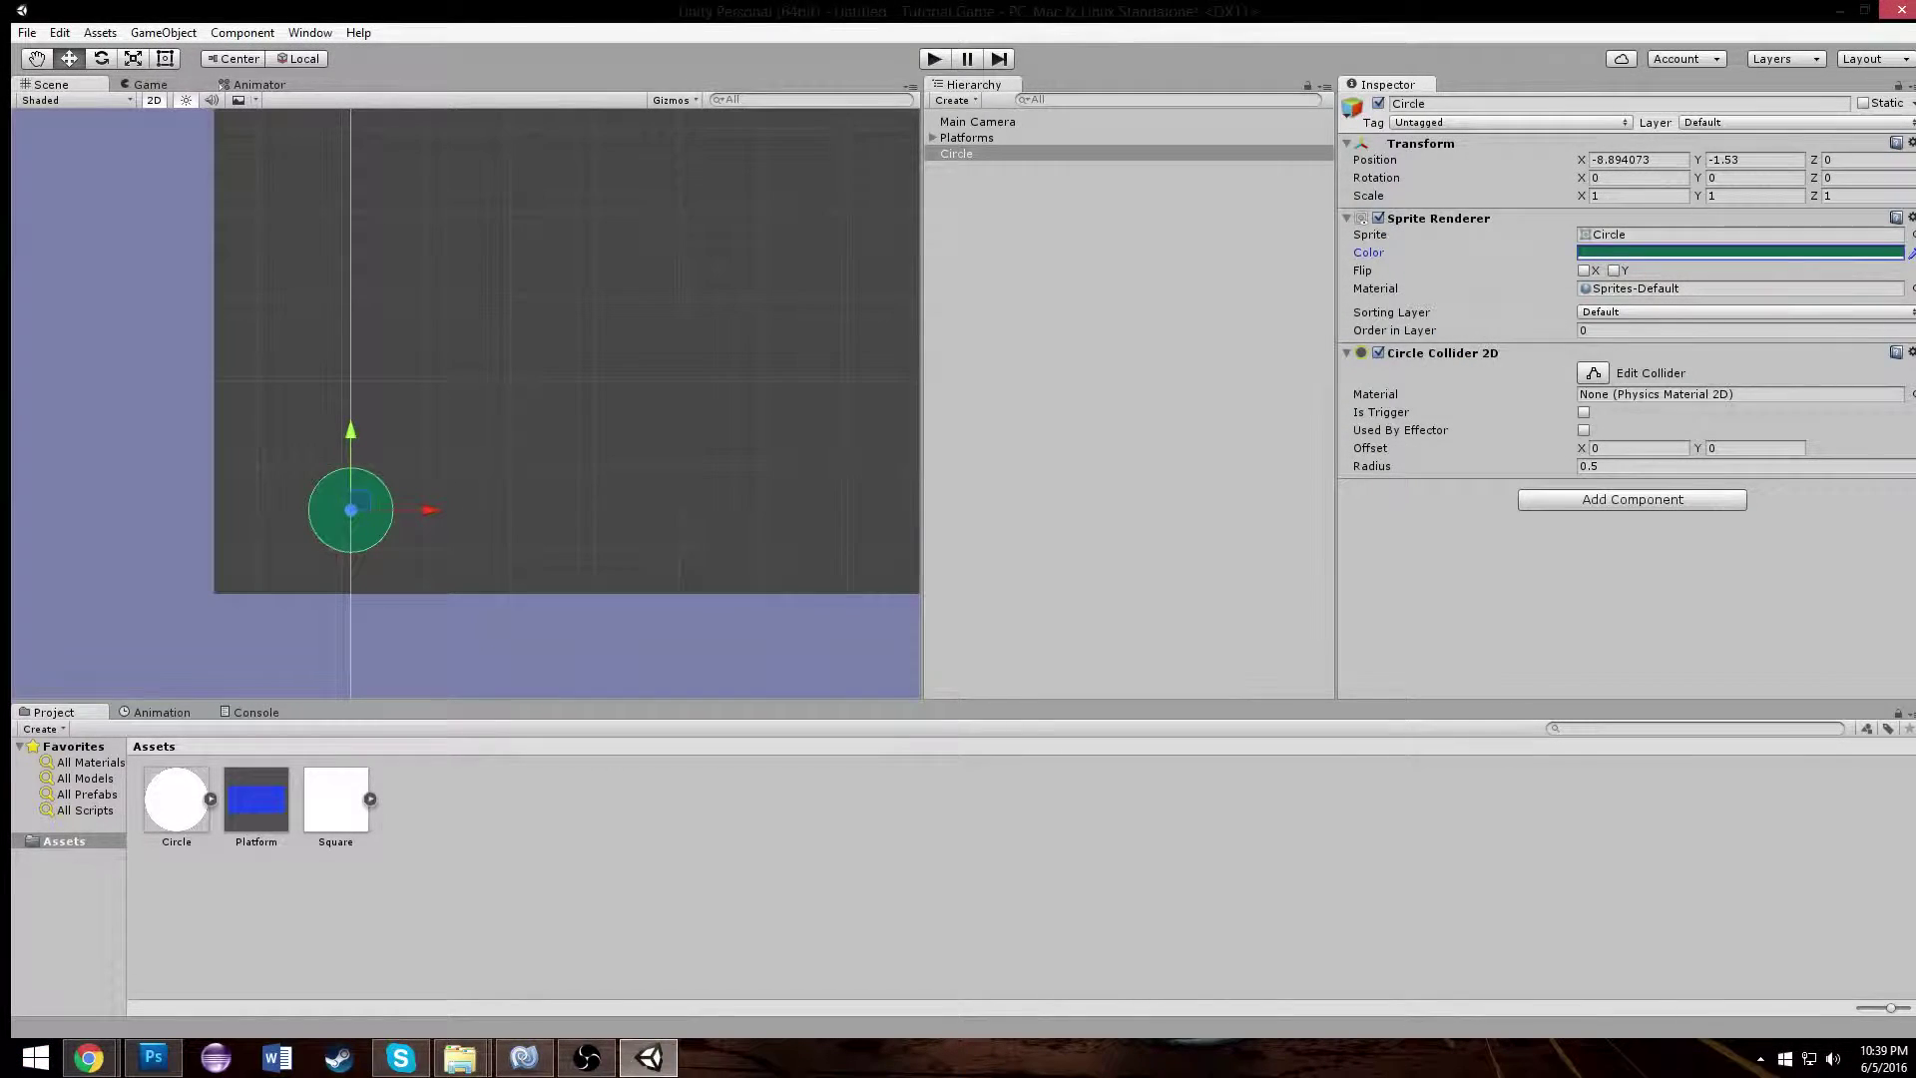
left_click(1912, 253)
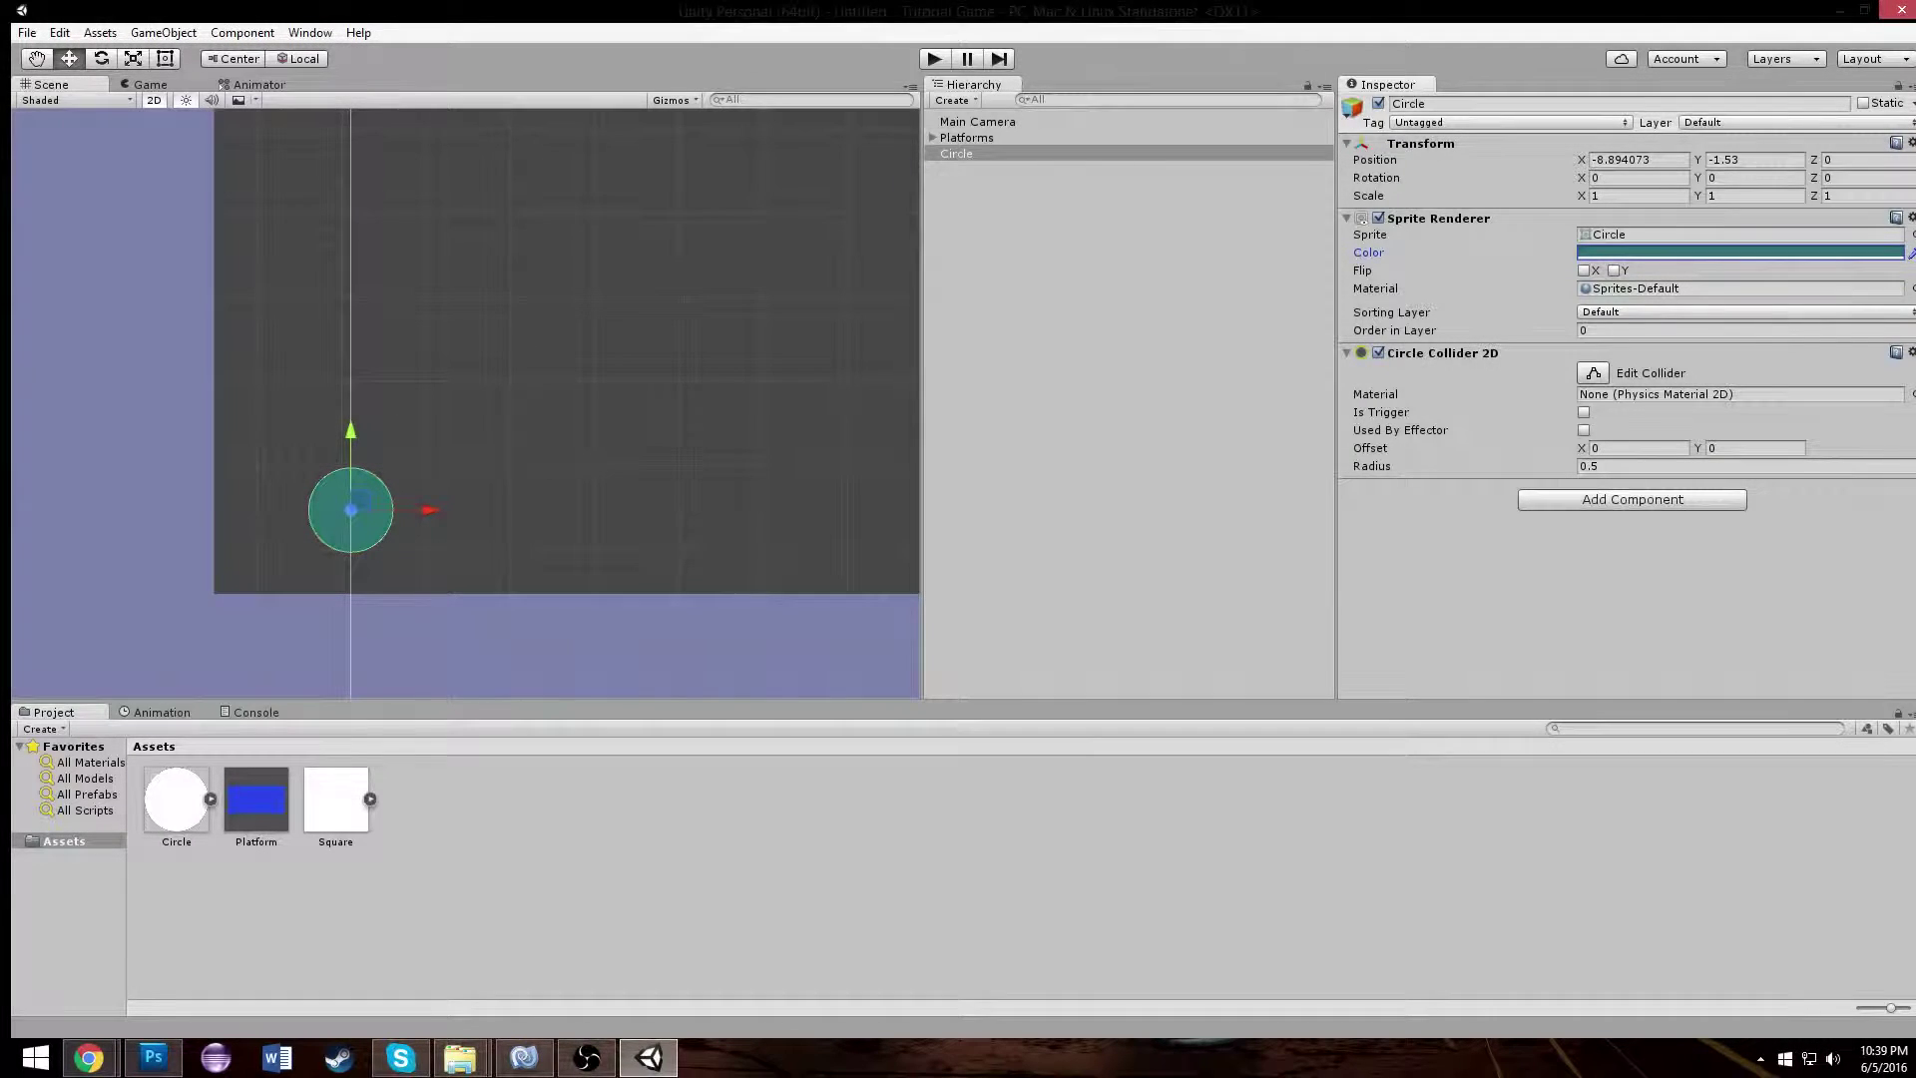
left_click(762, 352)
- Add a second Circle sprite over the teal Circle and make it a child of that Circle
scroll(537, 403, "up", 10)
middle_click_drag(556, 389, 691, 294)
scroll(691, 293, "up", 8)
left_click(961, 156)
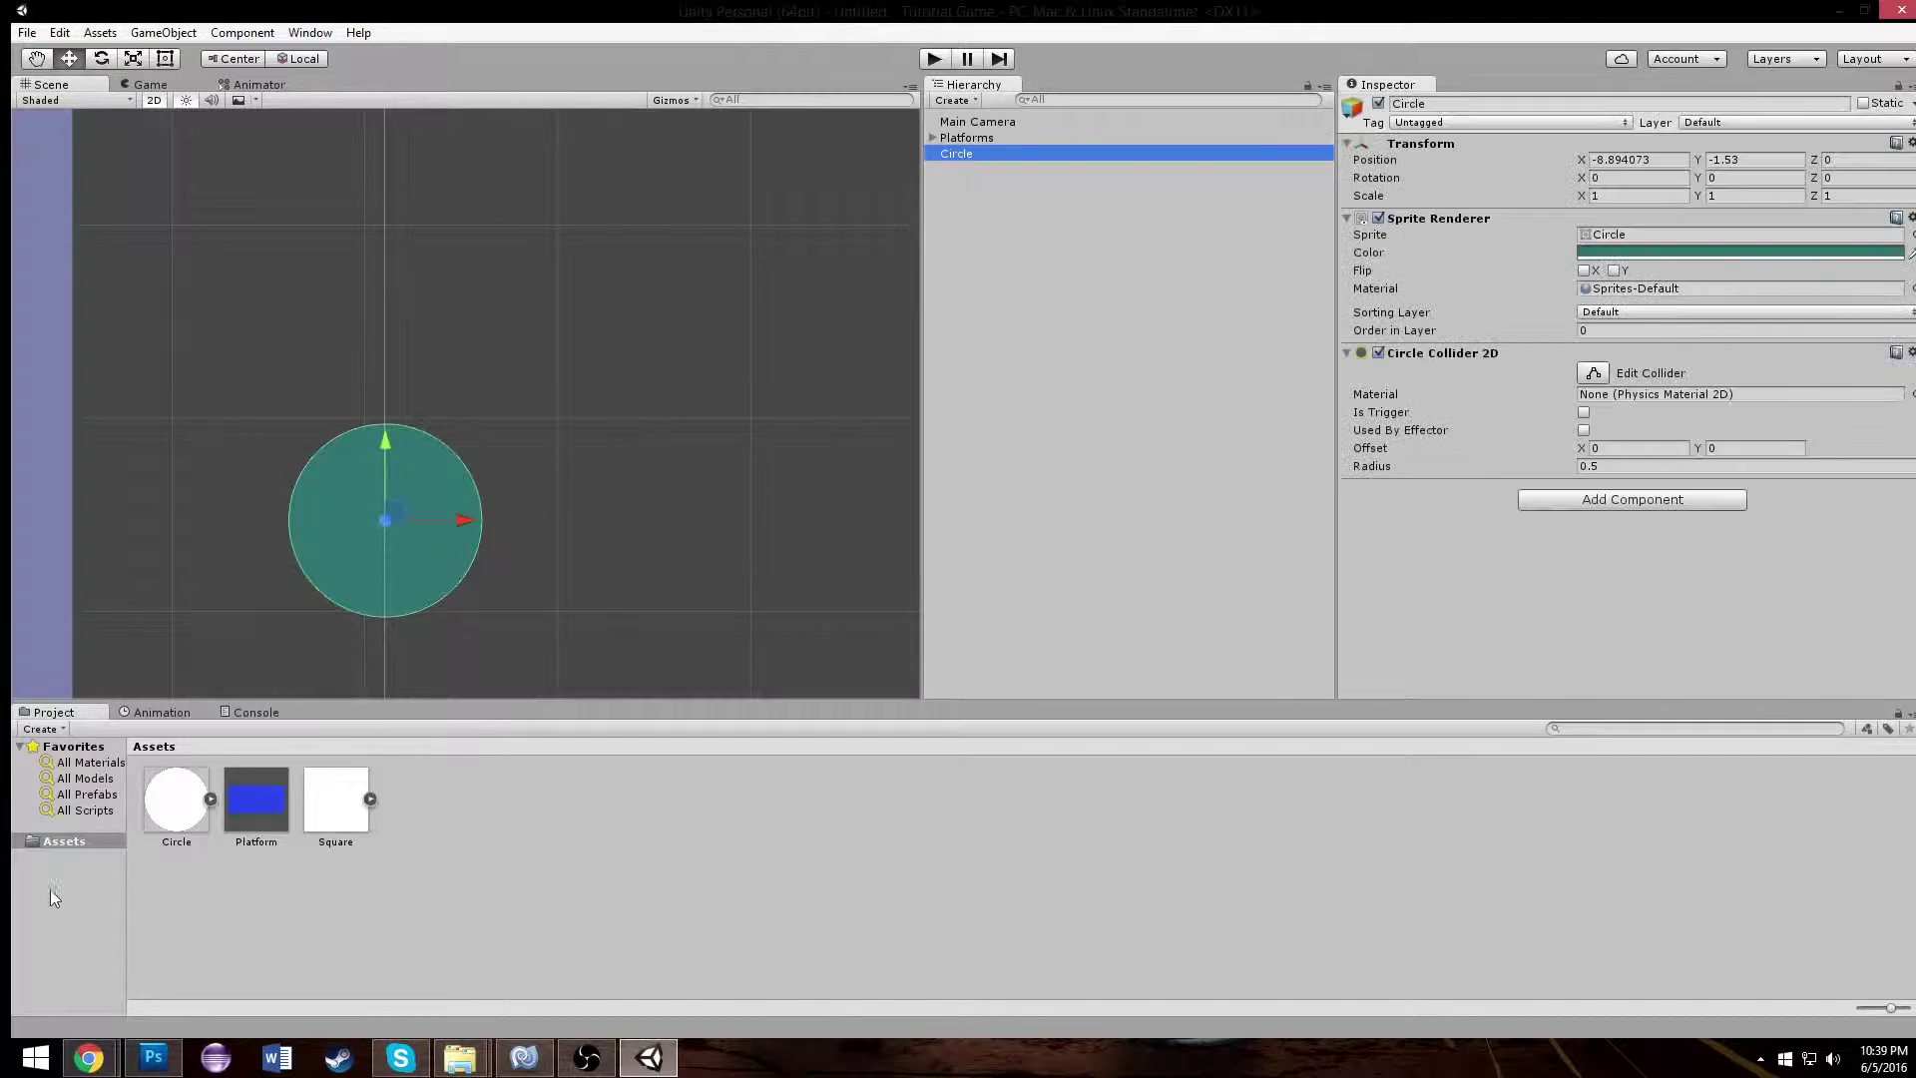
left_click_drag(168, 818, 329, 543)
double_click(960, 166)
left_click_drag(960, 169, 968, 155)
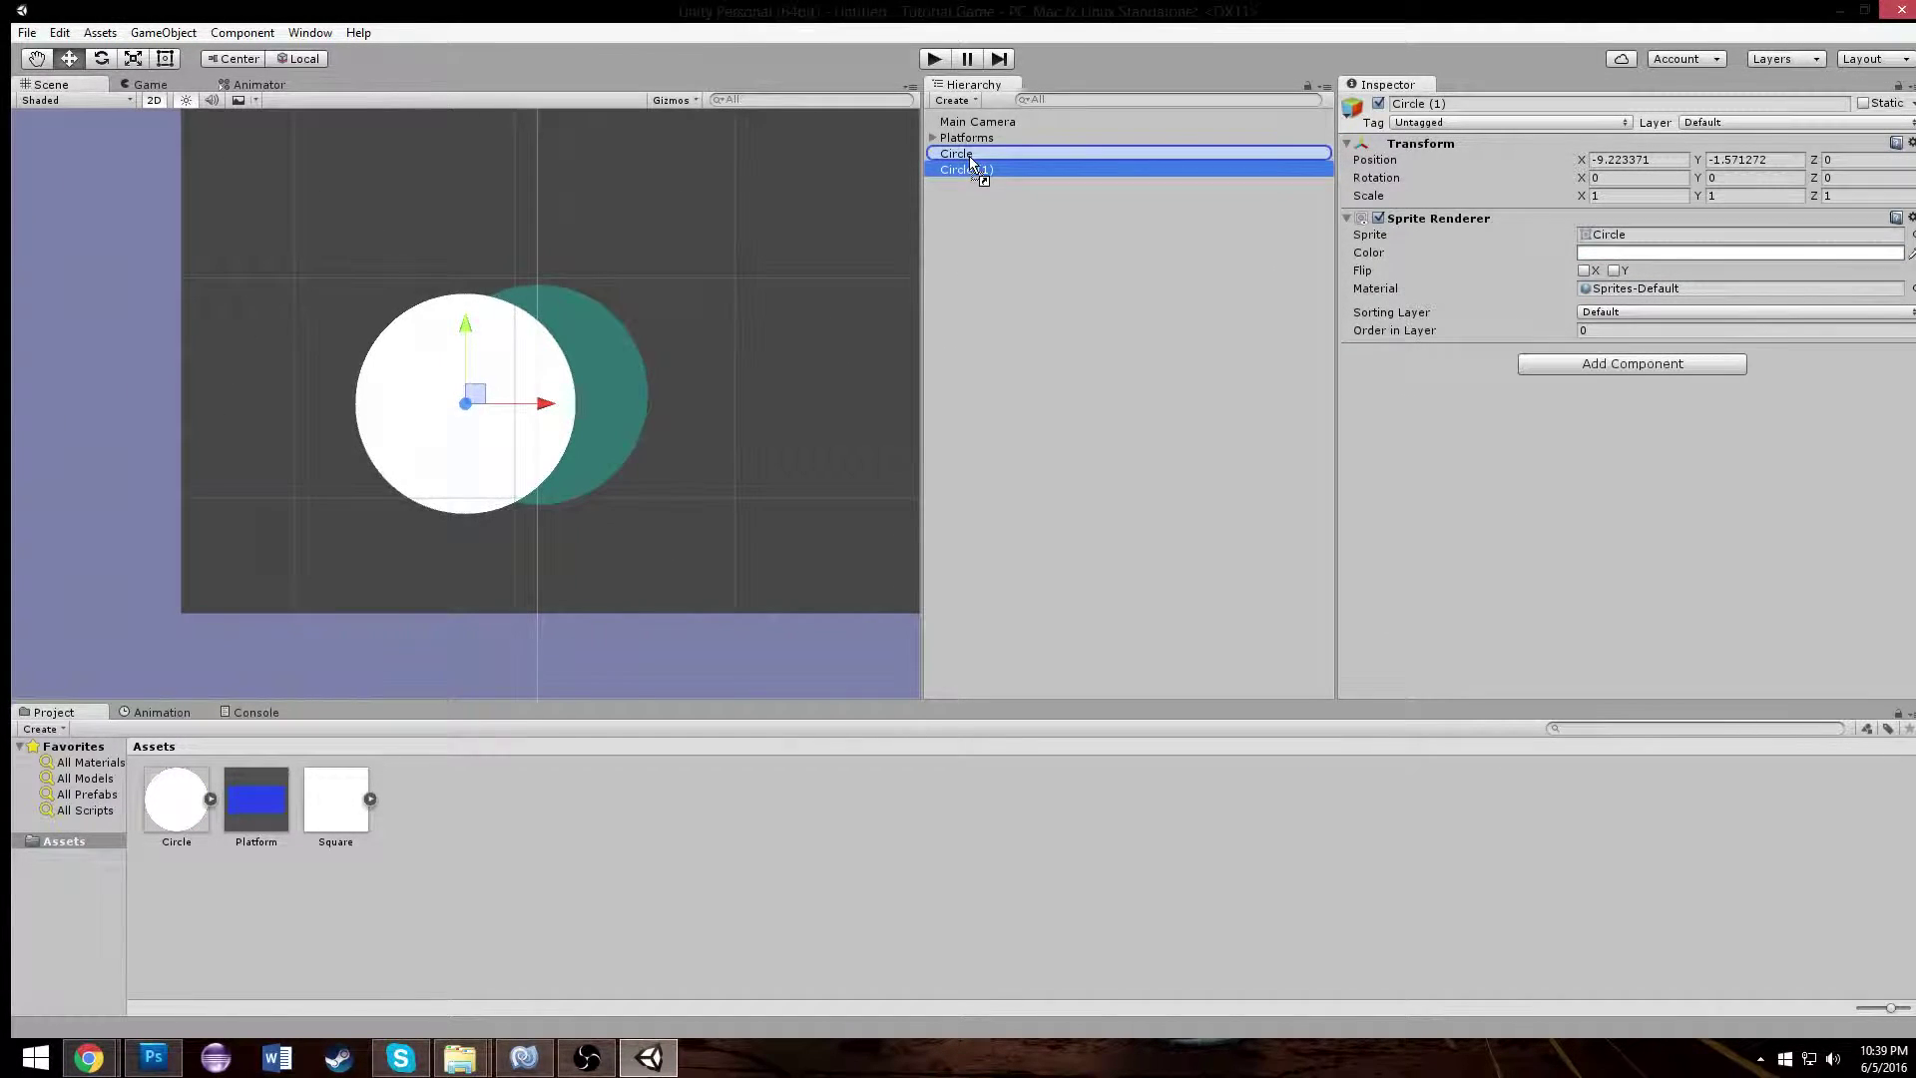
- Shrink the child circle into a tall white oval eye, and duplicate it as a narrower eye to its right
left_click(167, 59)
left_click_drag(575, 295, 564, 446)
key("ctrl+d")
left_click(507, 370)
left_click(501, 371)
left_click(594, 371, "shift")
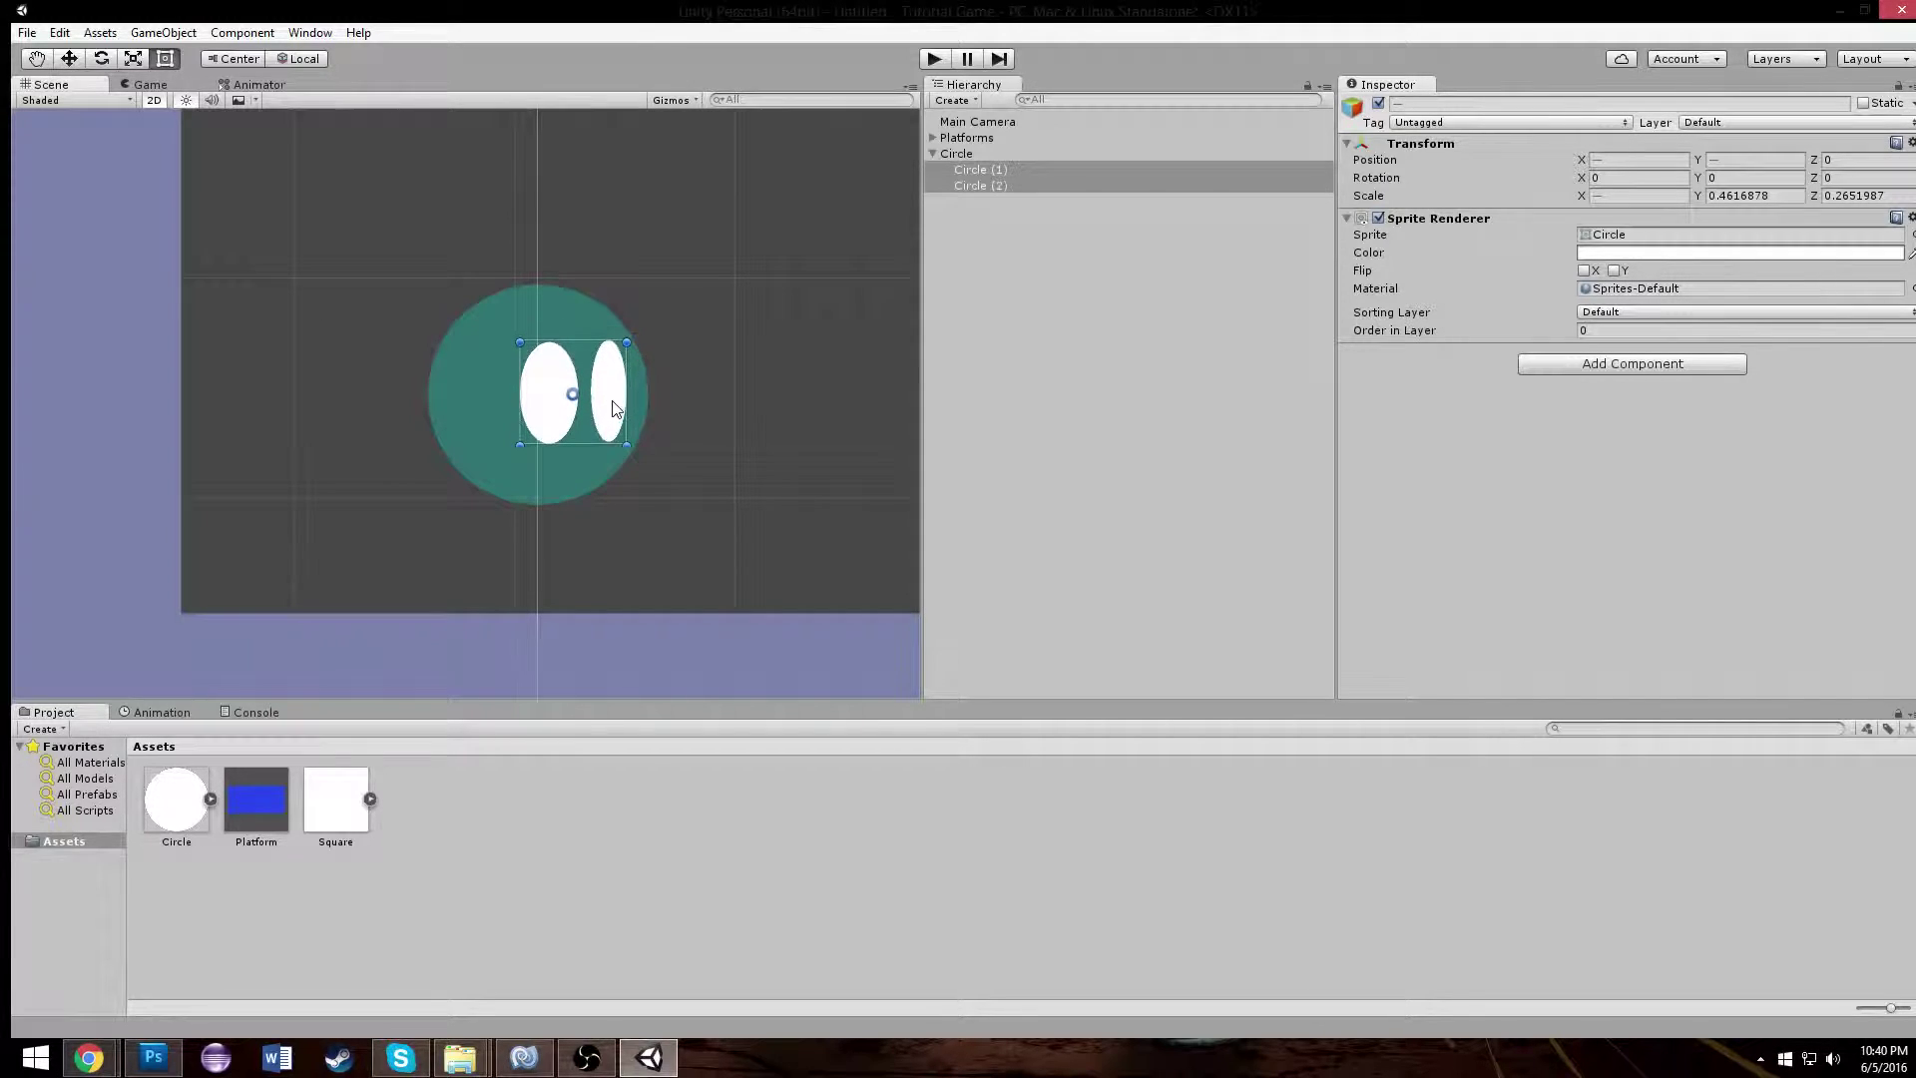
left_click(680, 303)
- Add a Square sprite over the lower part of the character and make it a child of Circle
scroll(684, 313, "down", 4)
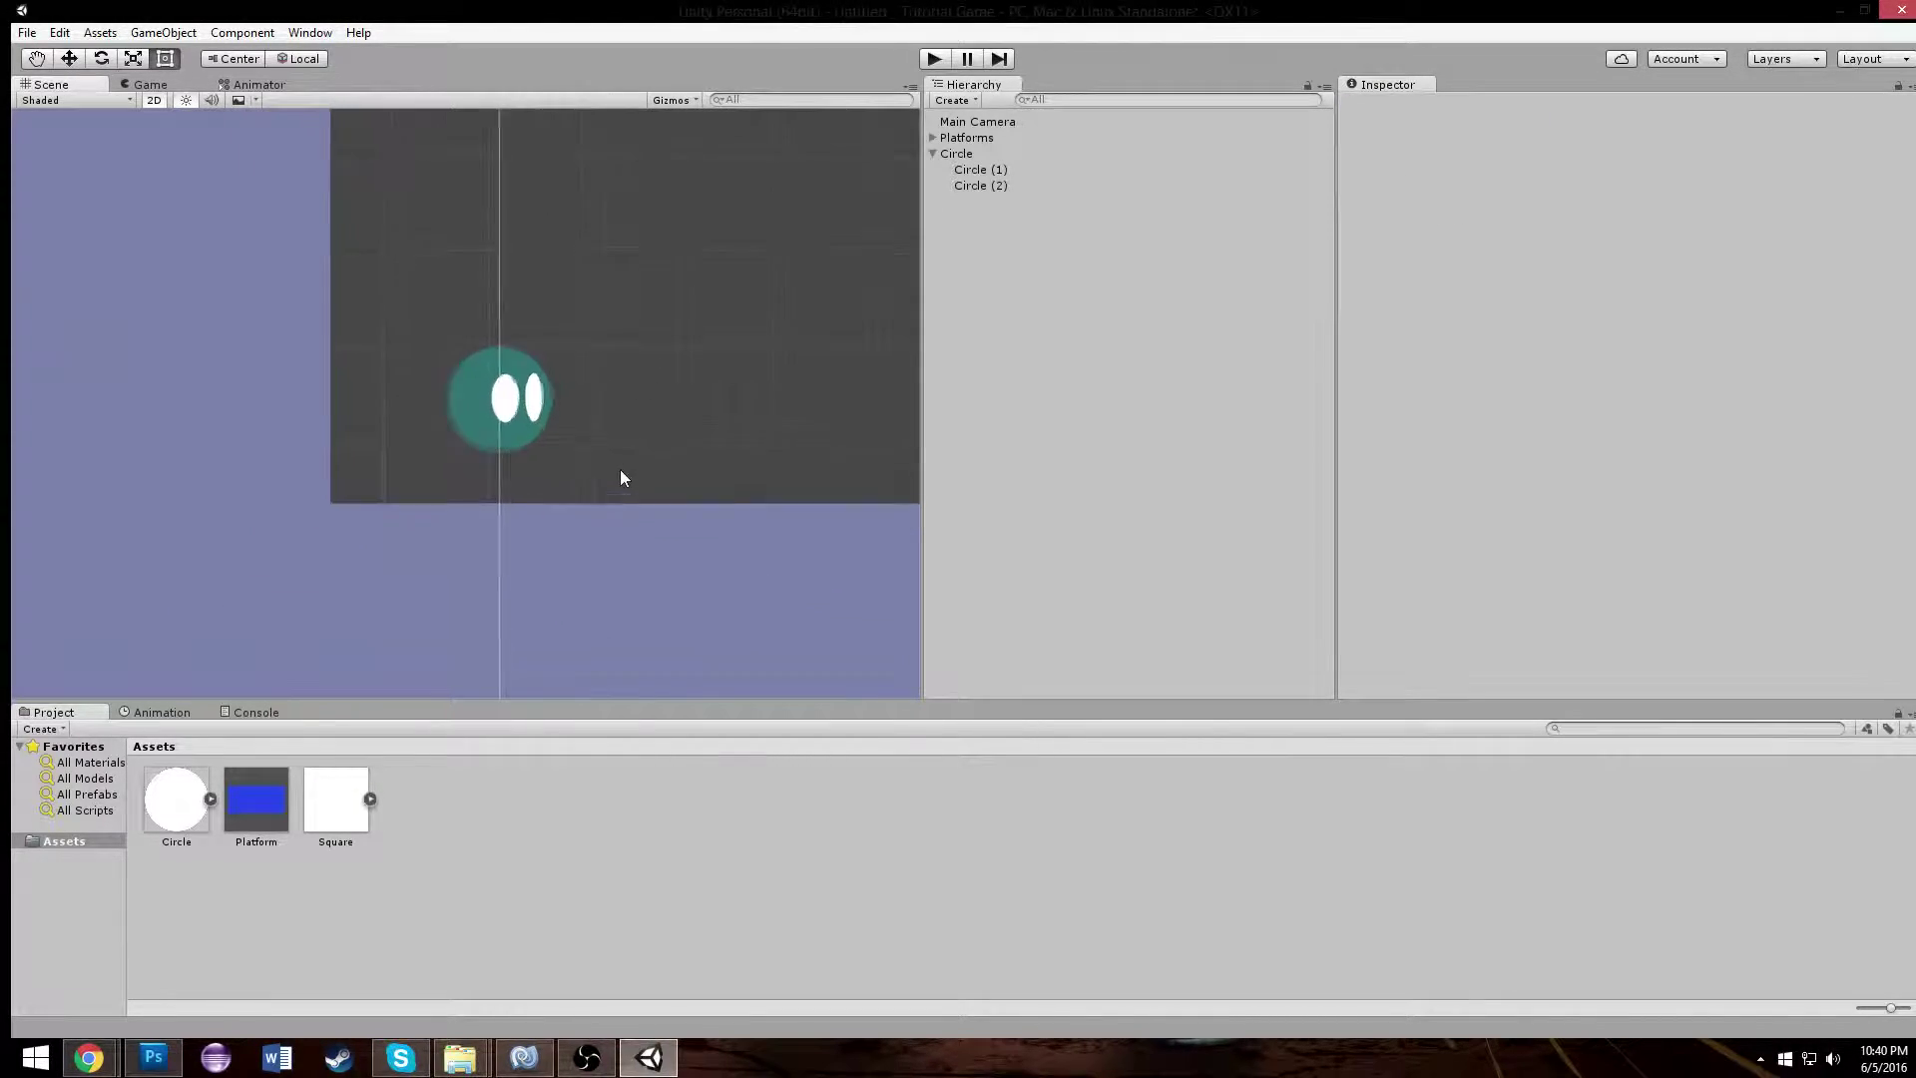
scroll(628, 469, "up", 3)
scroll(659, 440, "up", 3)
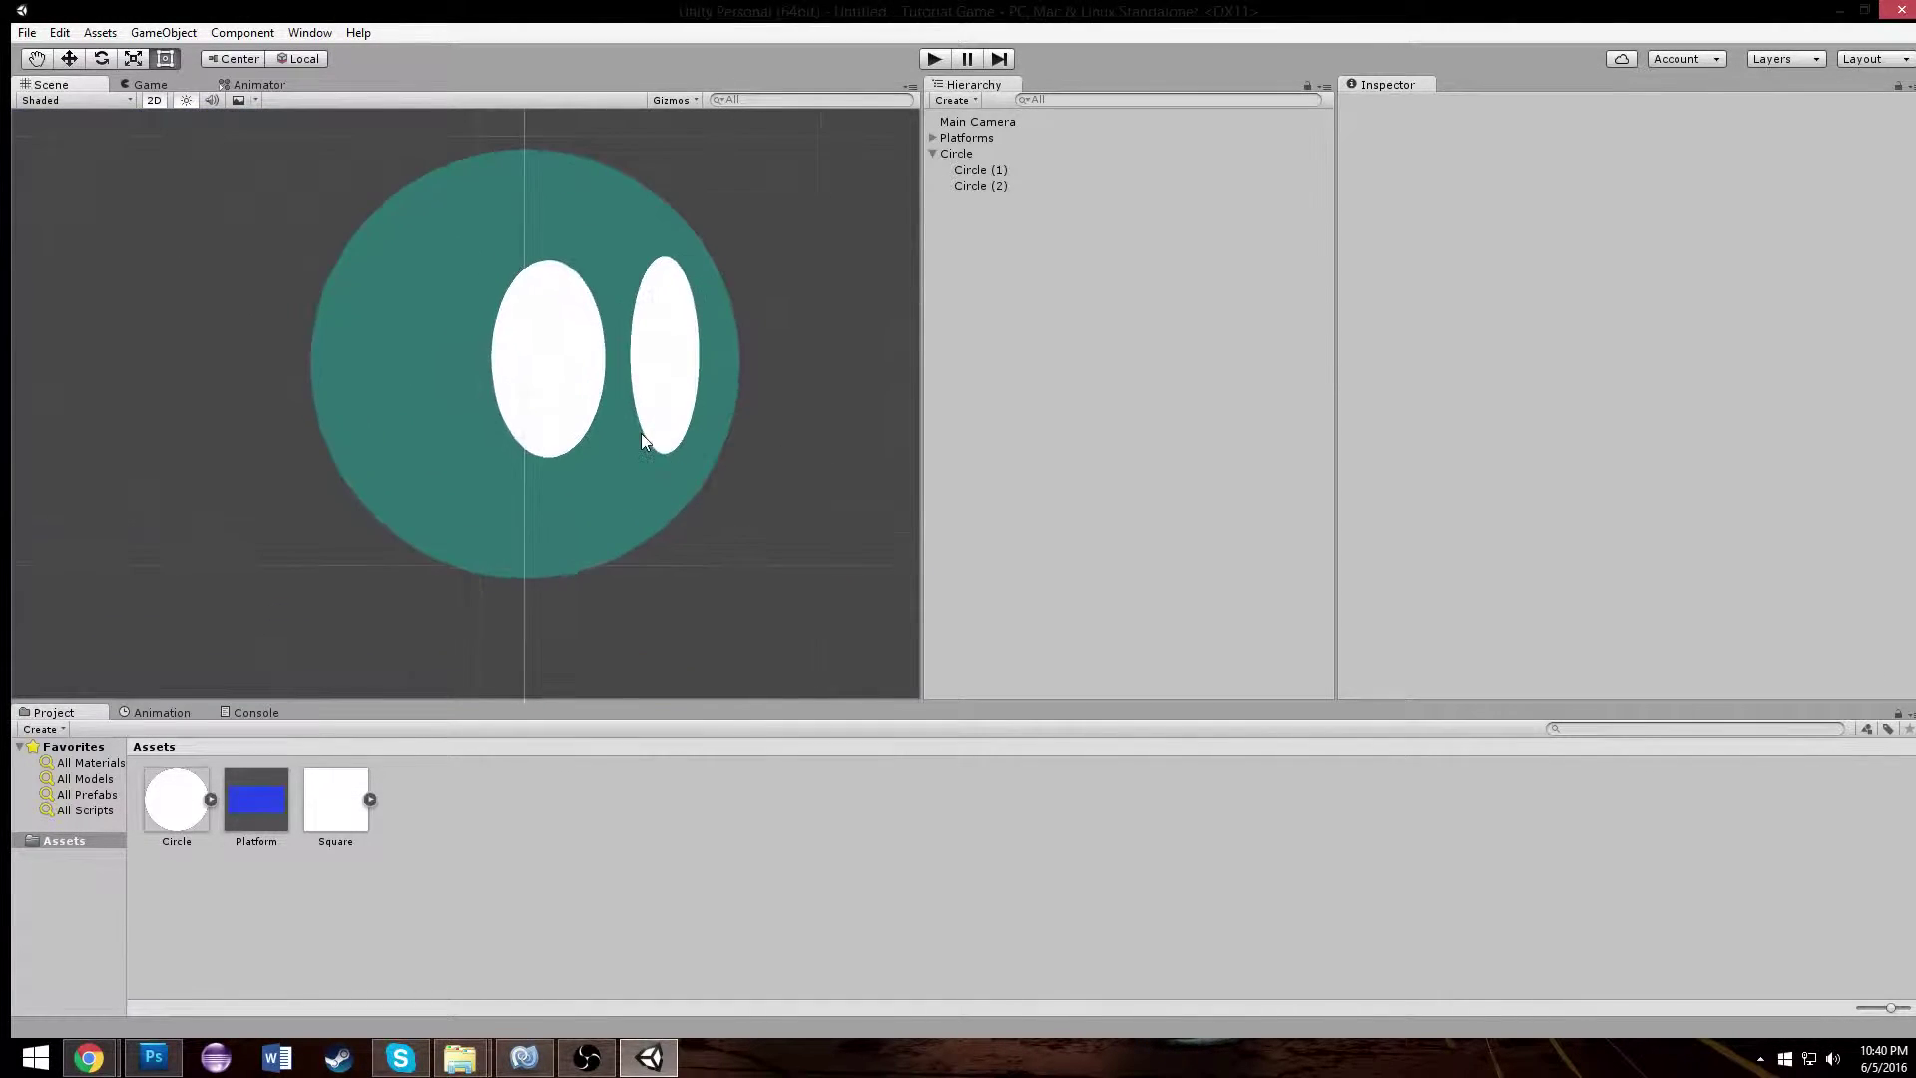
scroll(641, 458, "down", 4)
scroll(583, 467, "up", 3)
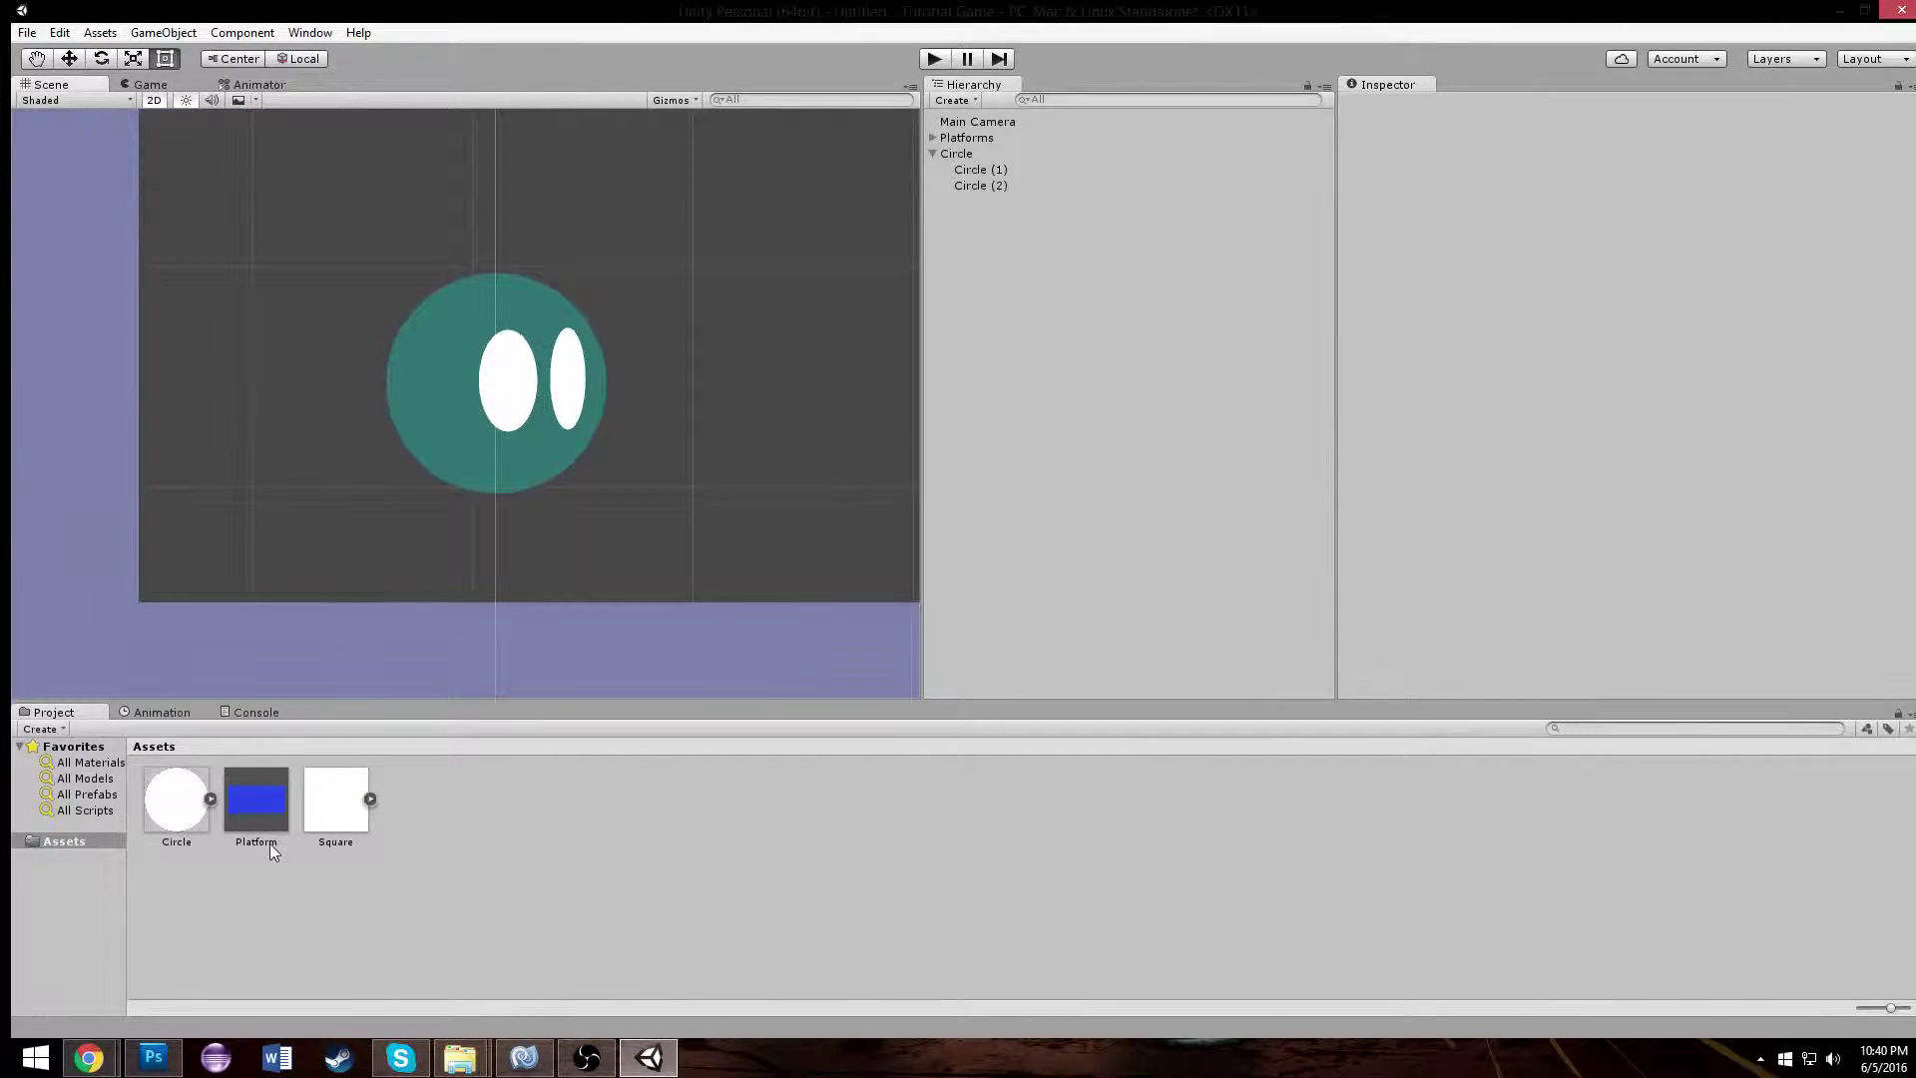
left_click_drag(330, 803, 530, 540)
left_click_drag(951, 207, 968, 157)
- Rename both white oval child circles as Eyes
left_click(996, 172)
left_click(994, 188, "ctrl")
left_click(1468, 102)
left_click(1036, 331)
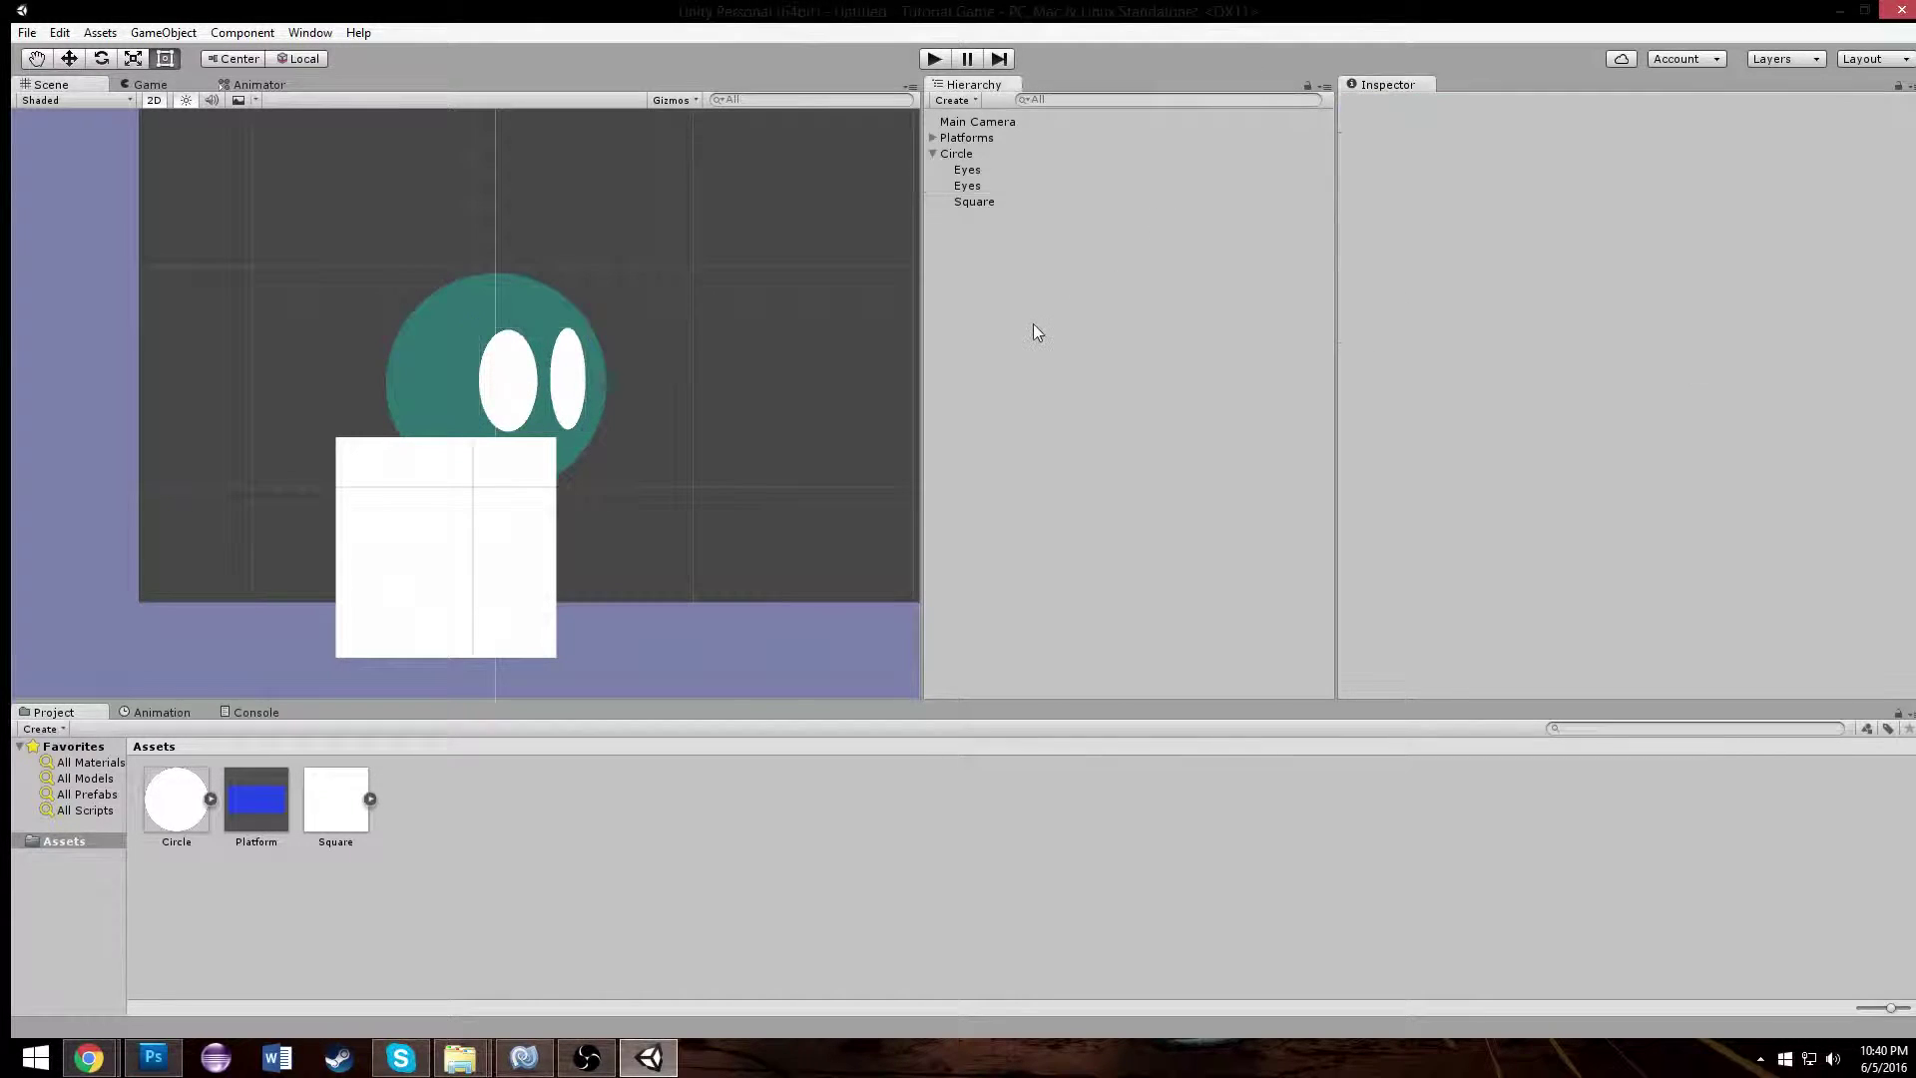
- Reshape the Square into a leg about 0.20 wide and 0.52 tall at the character's lower left, about X -0.27, Y -0.51
left_click(1003, 206)
left_click_drag(560, 510, 423, 457)
left_click_drag(419, 375, 419, 484)
left_click_drag(430, 519, 449, 475)
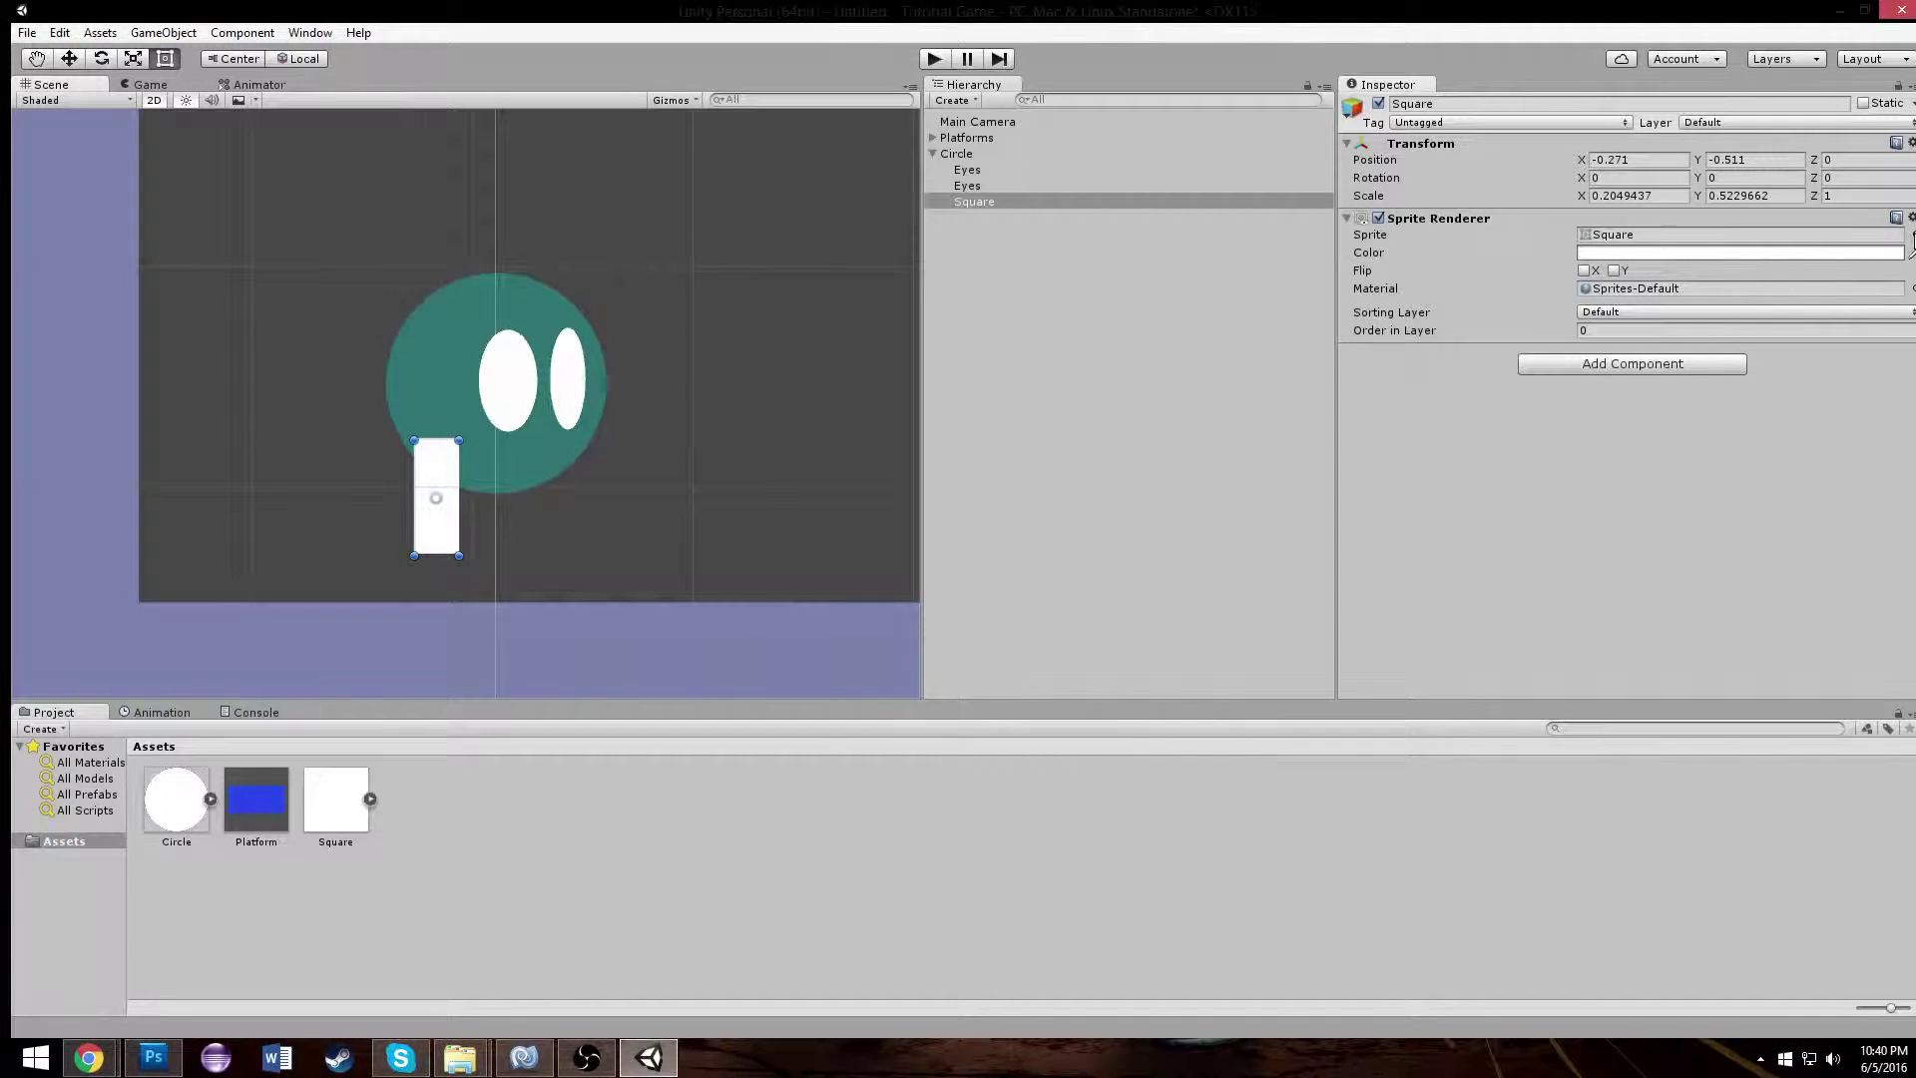
left_click(462, 353)
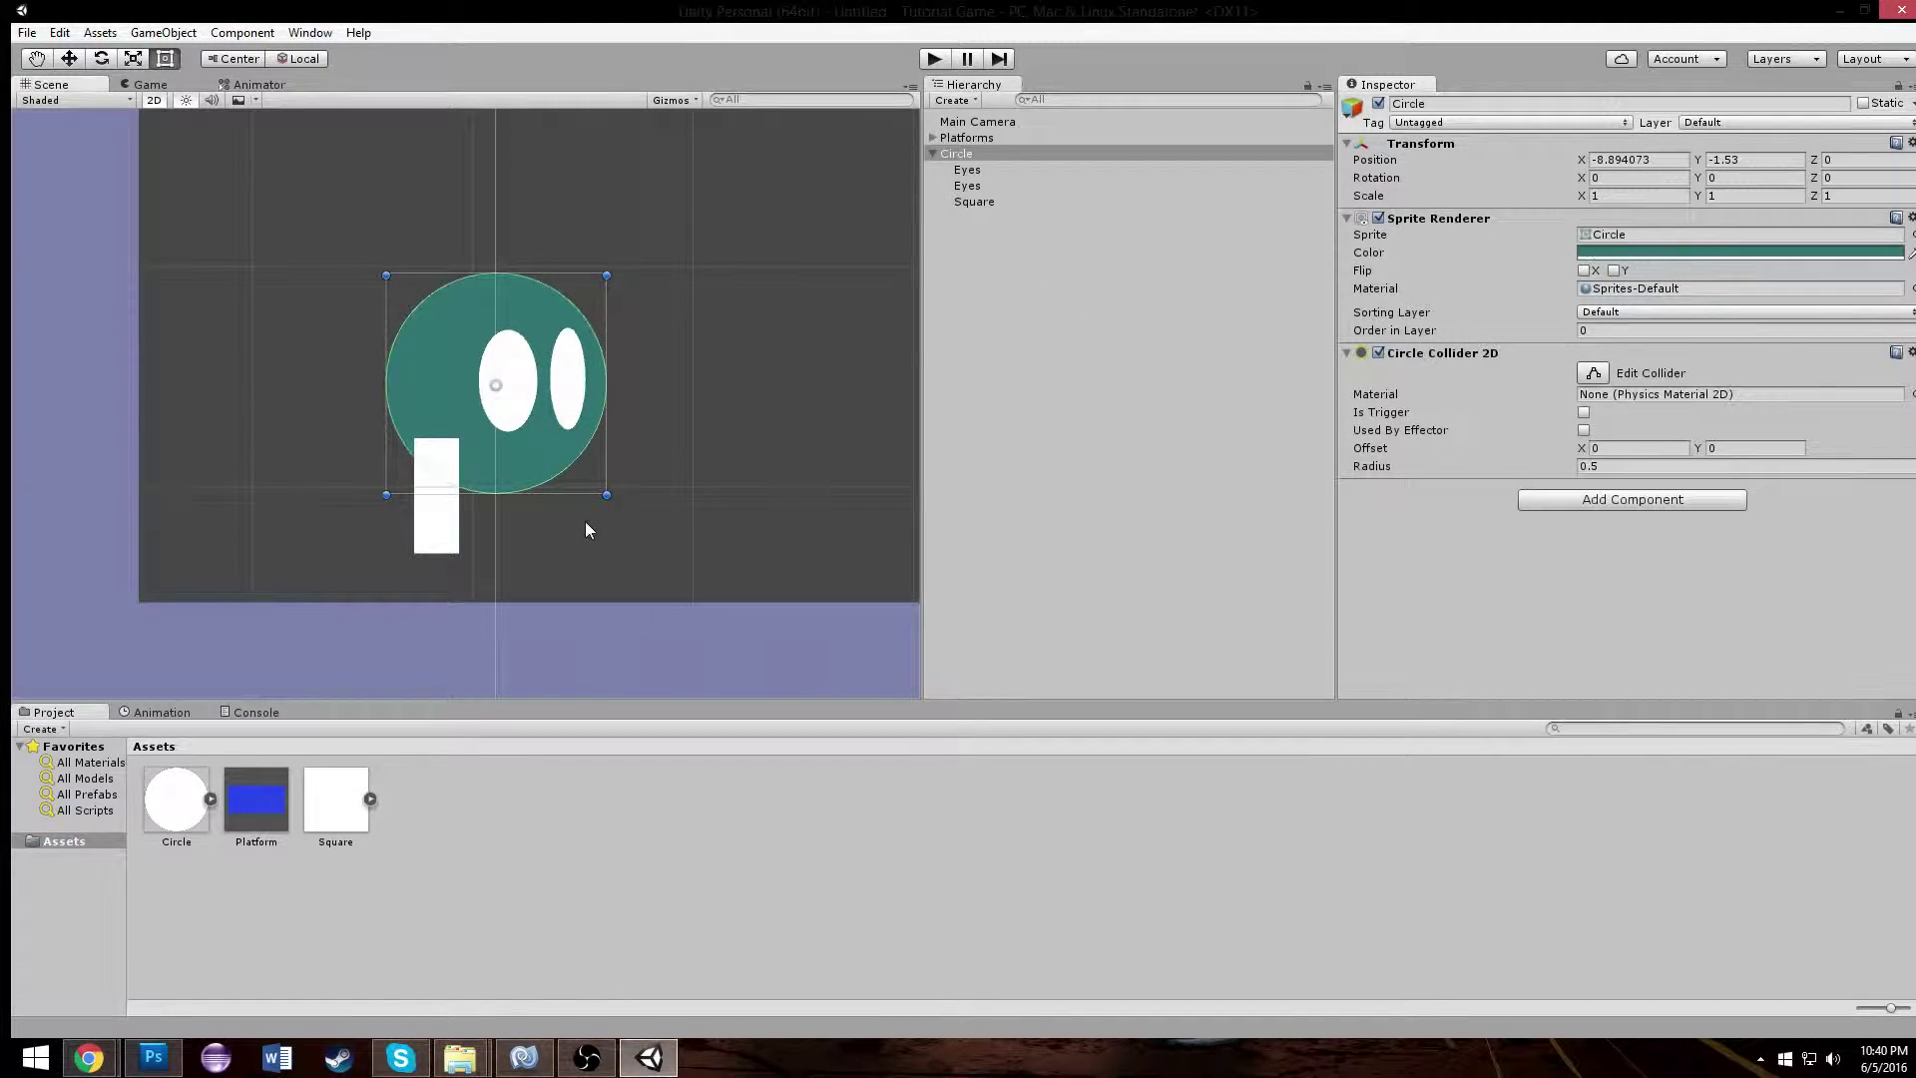
- Color the Square leg with the teal sampled from the character's body
left_click(446, 524)
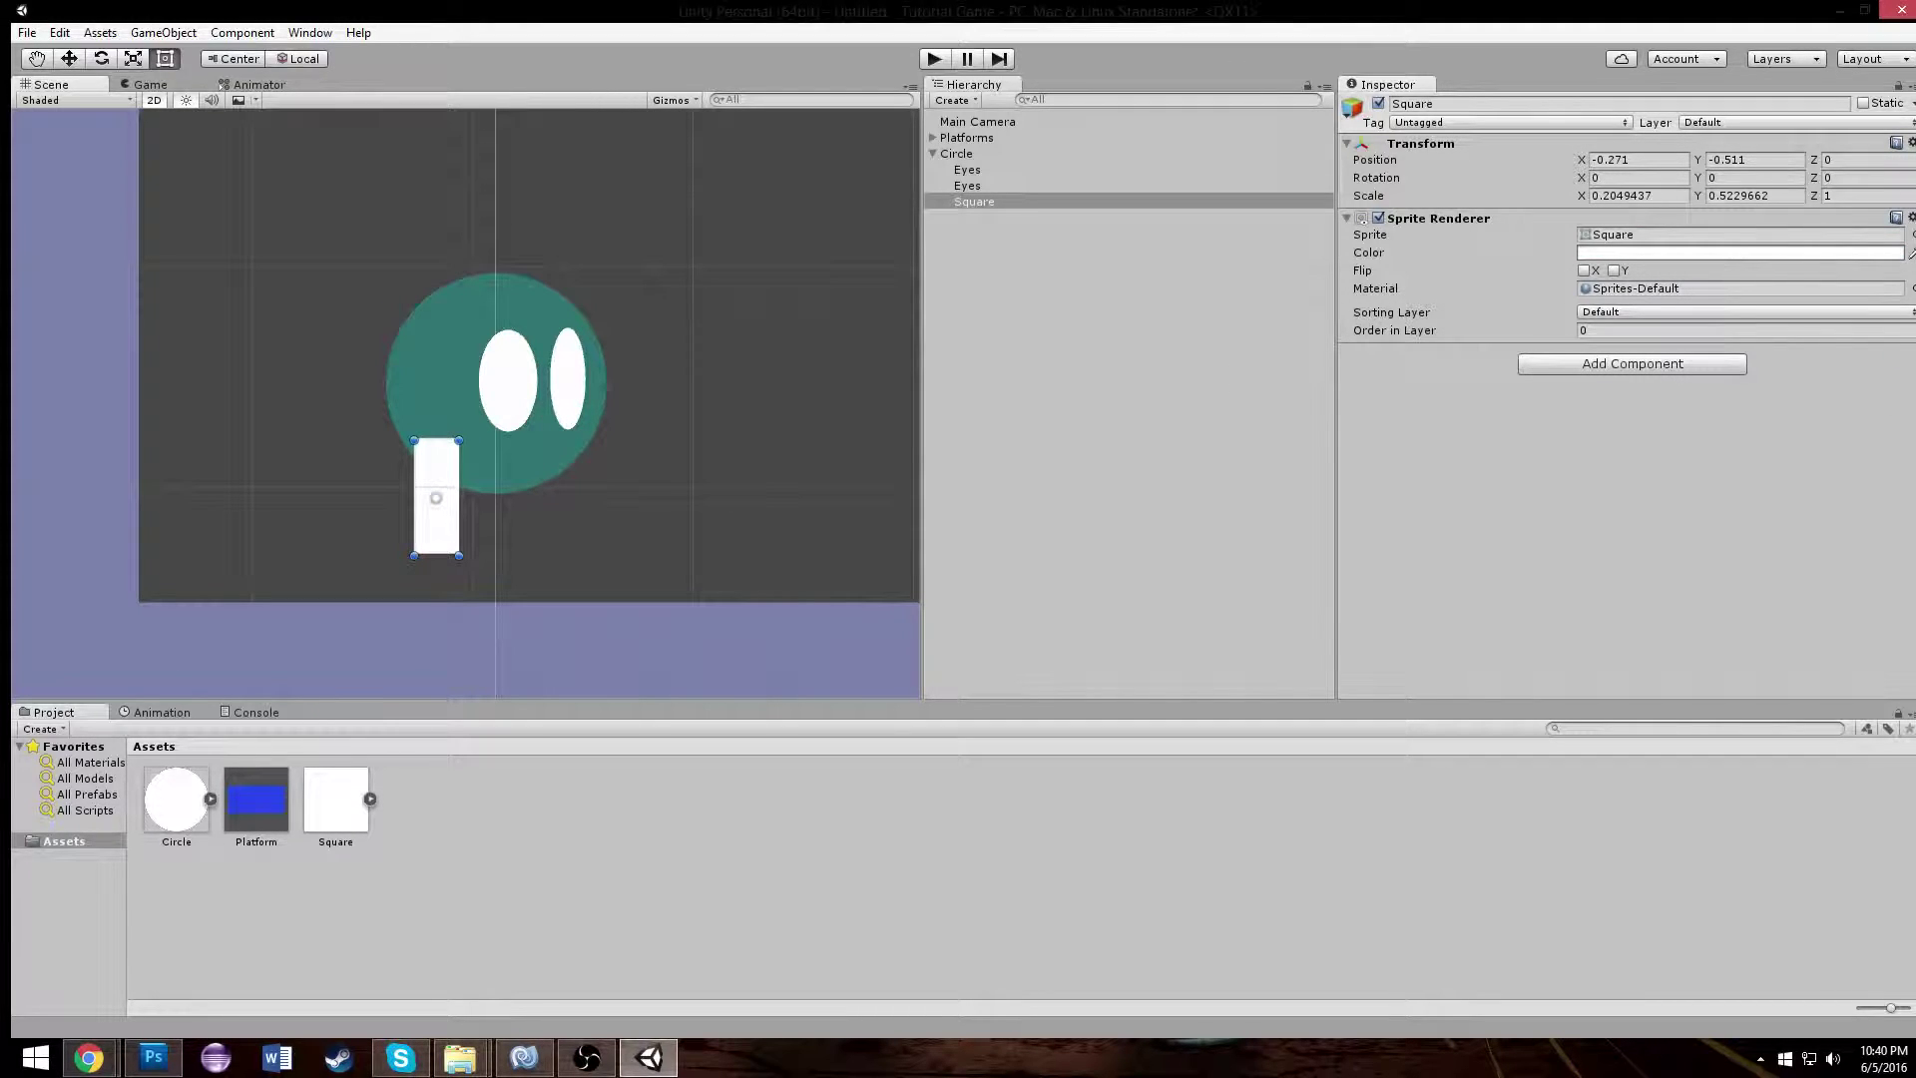
left_click(1909, 252)
left_click(439, 335)
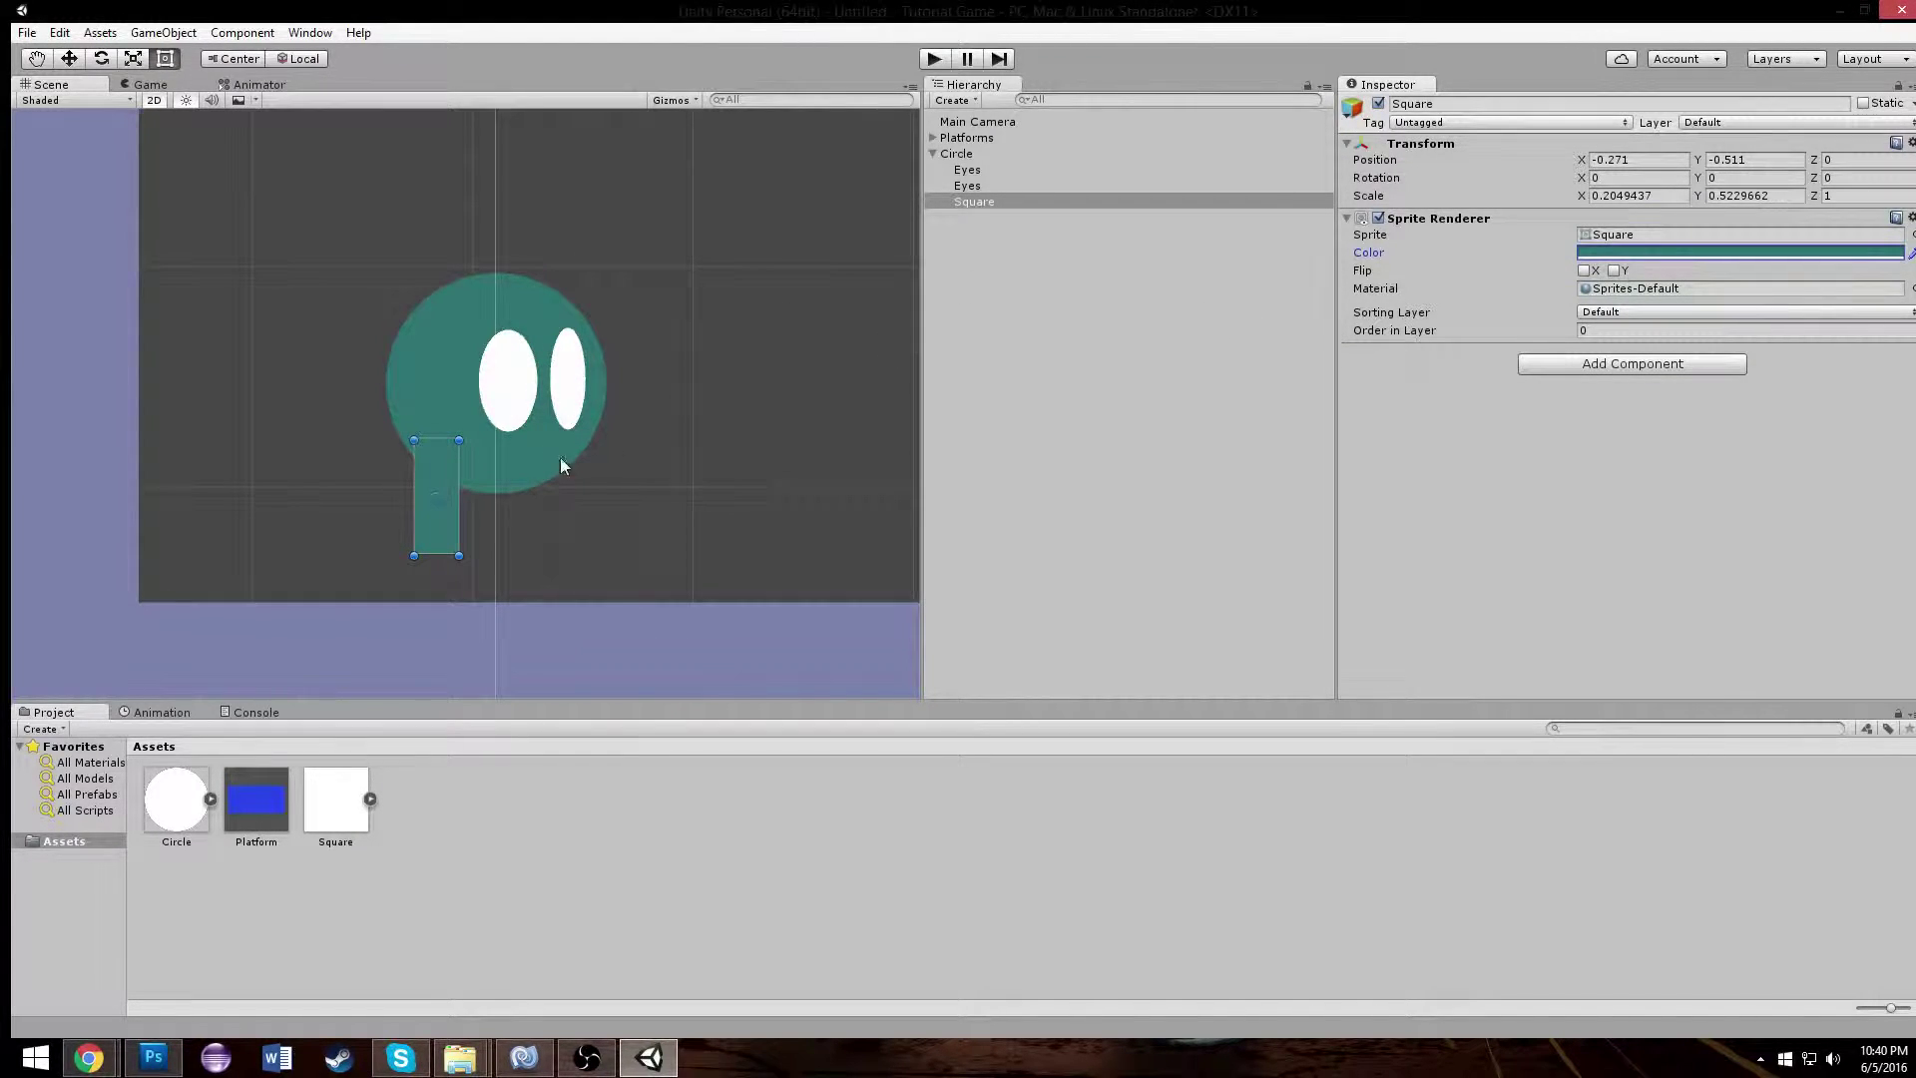
- Duplicate the teal leg and move the copy horizontally to the character's lower right, at about X 0.26
left_click(409, 511)
left_click(428, 497)
key("ctrl+d")
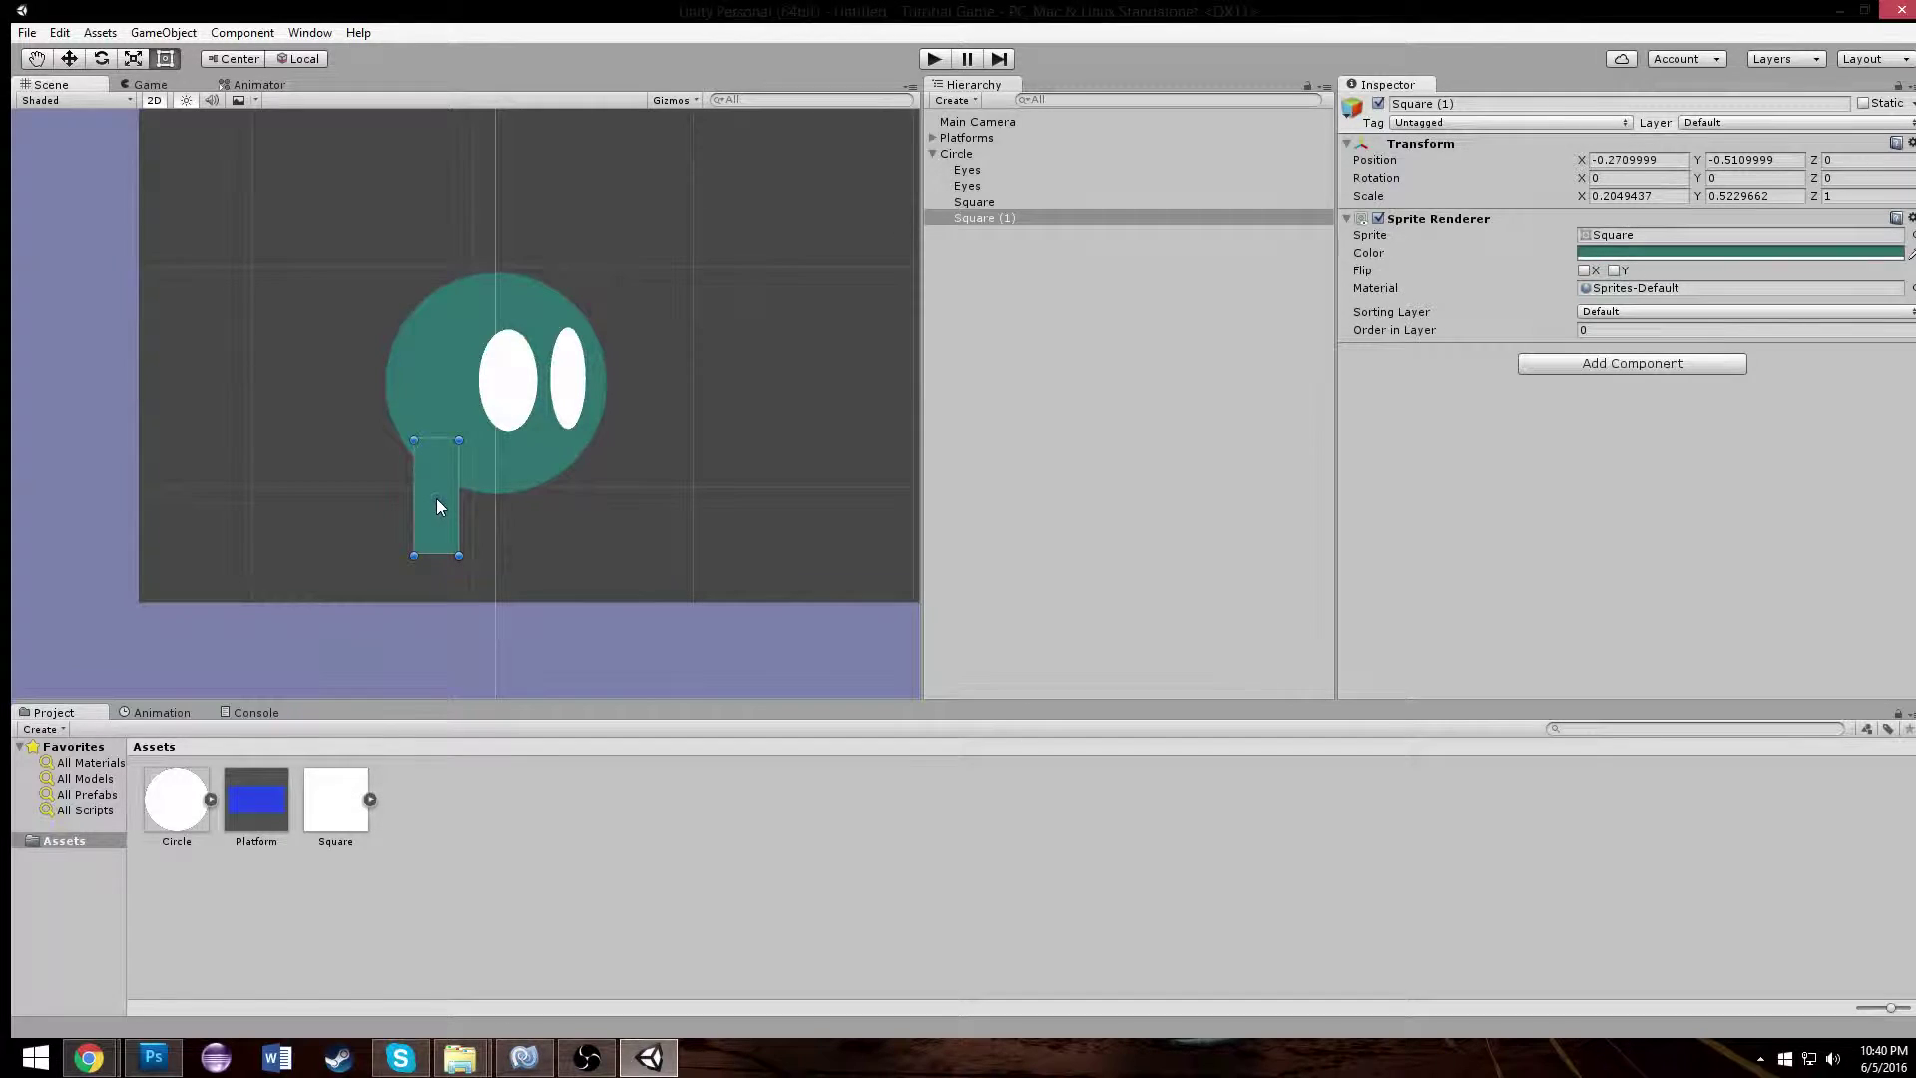
left_click(69, 58)
left_click_drag(529, 496, 647, 488)
left_click(698, 444)
- Rename the original Square as Left Leg and its copy as Right Leg
left_click(987, 201)
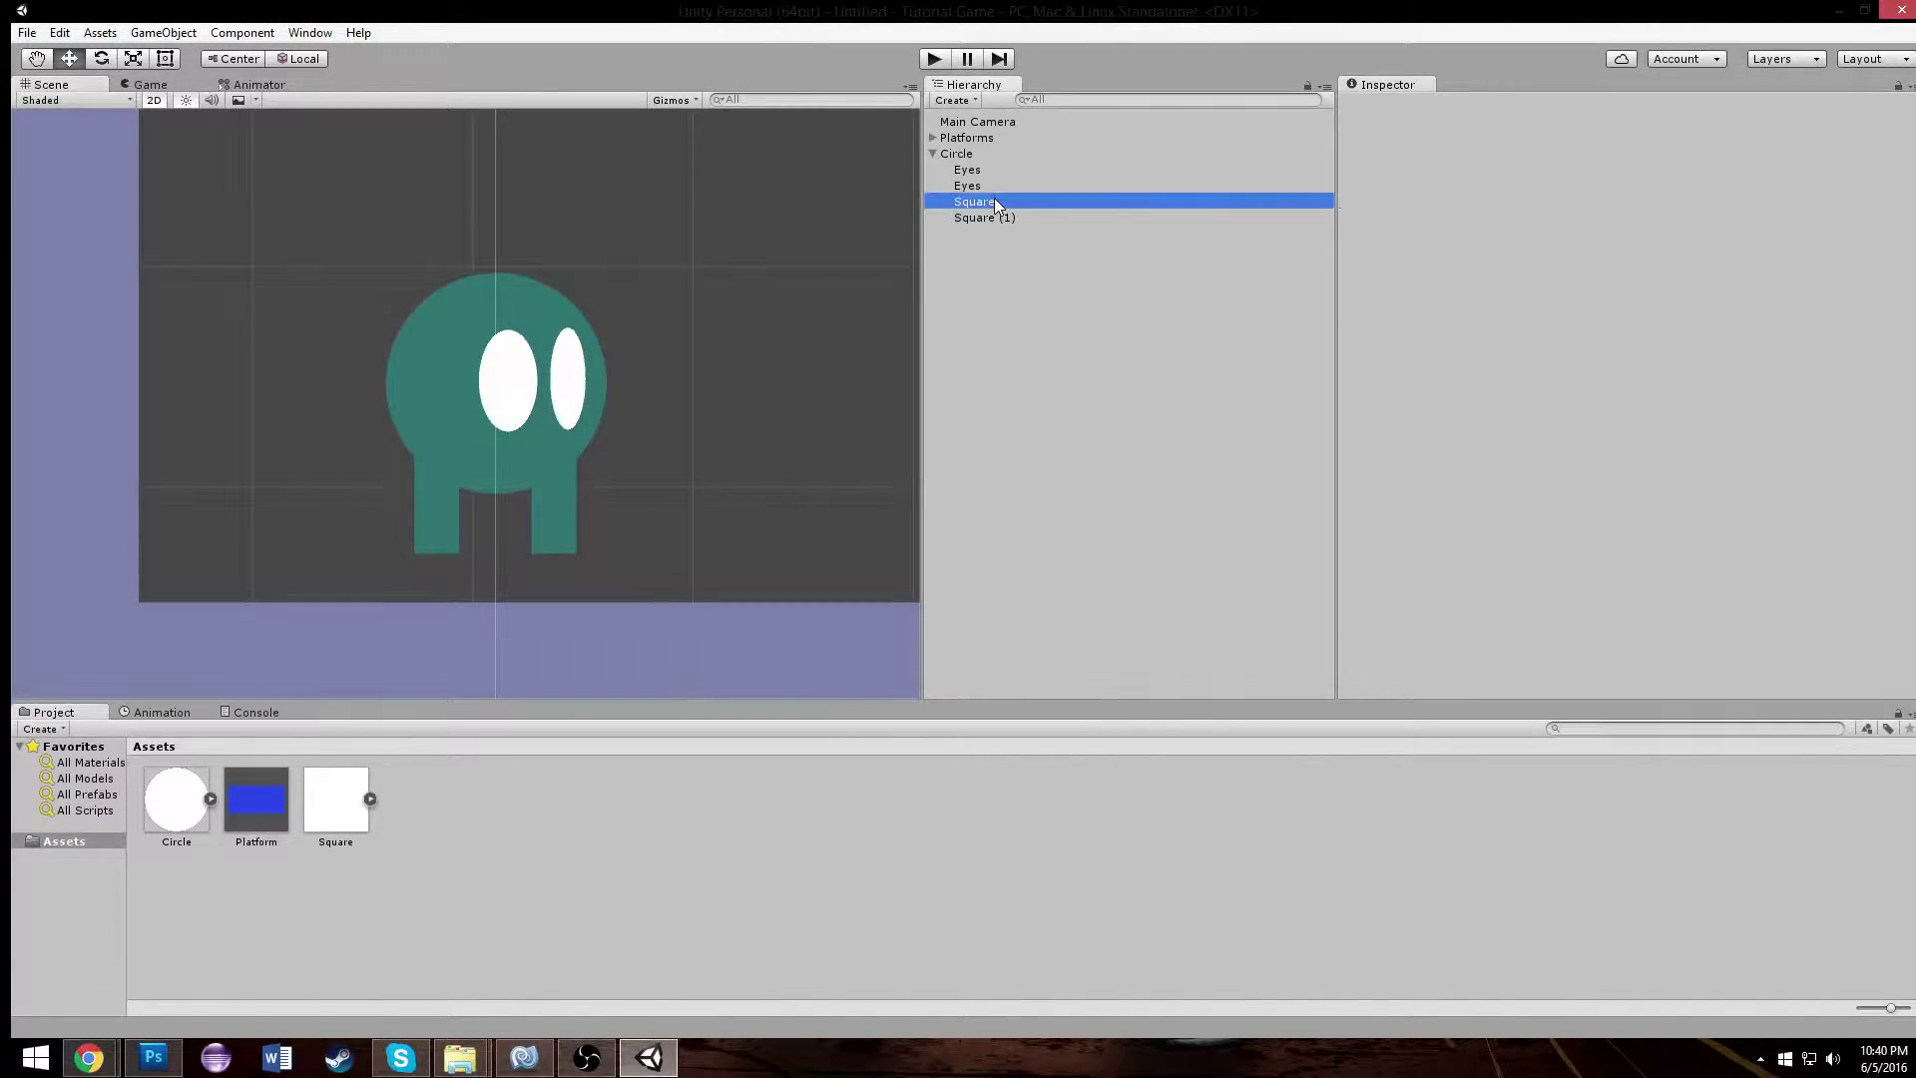
left_click(1589, 103)
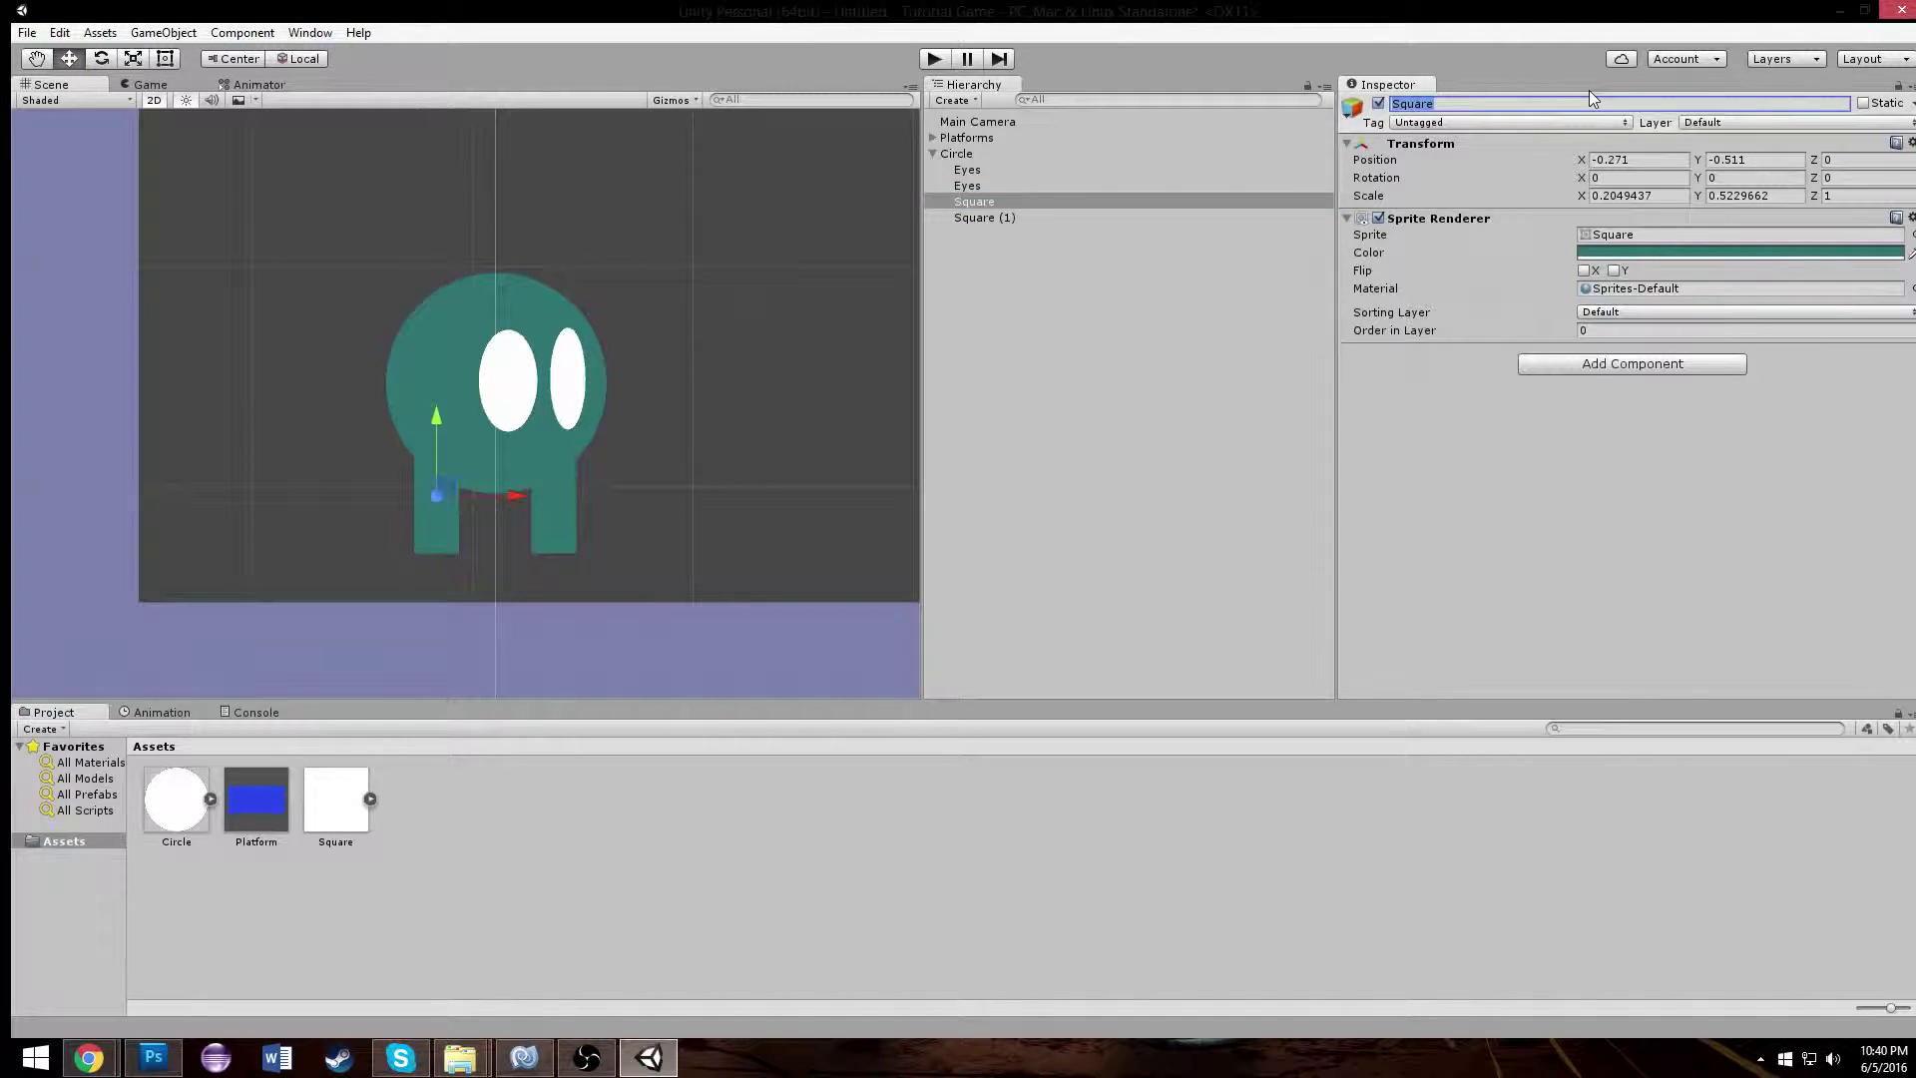
type("Left Leg")
key("Return")
left_click(966, 217)
left_click(1507, 104)
type("Right Leg")
key("Return")
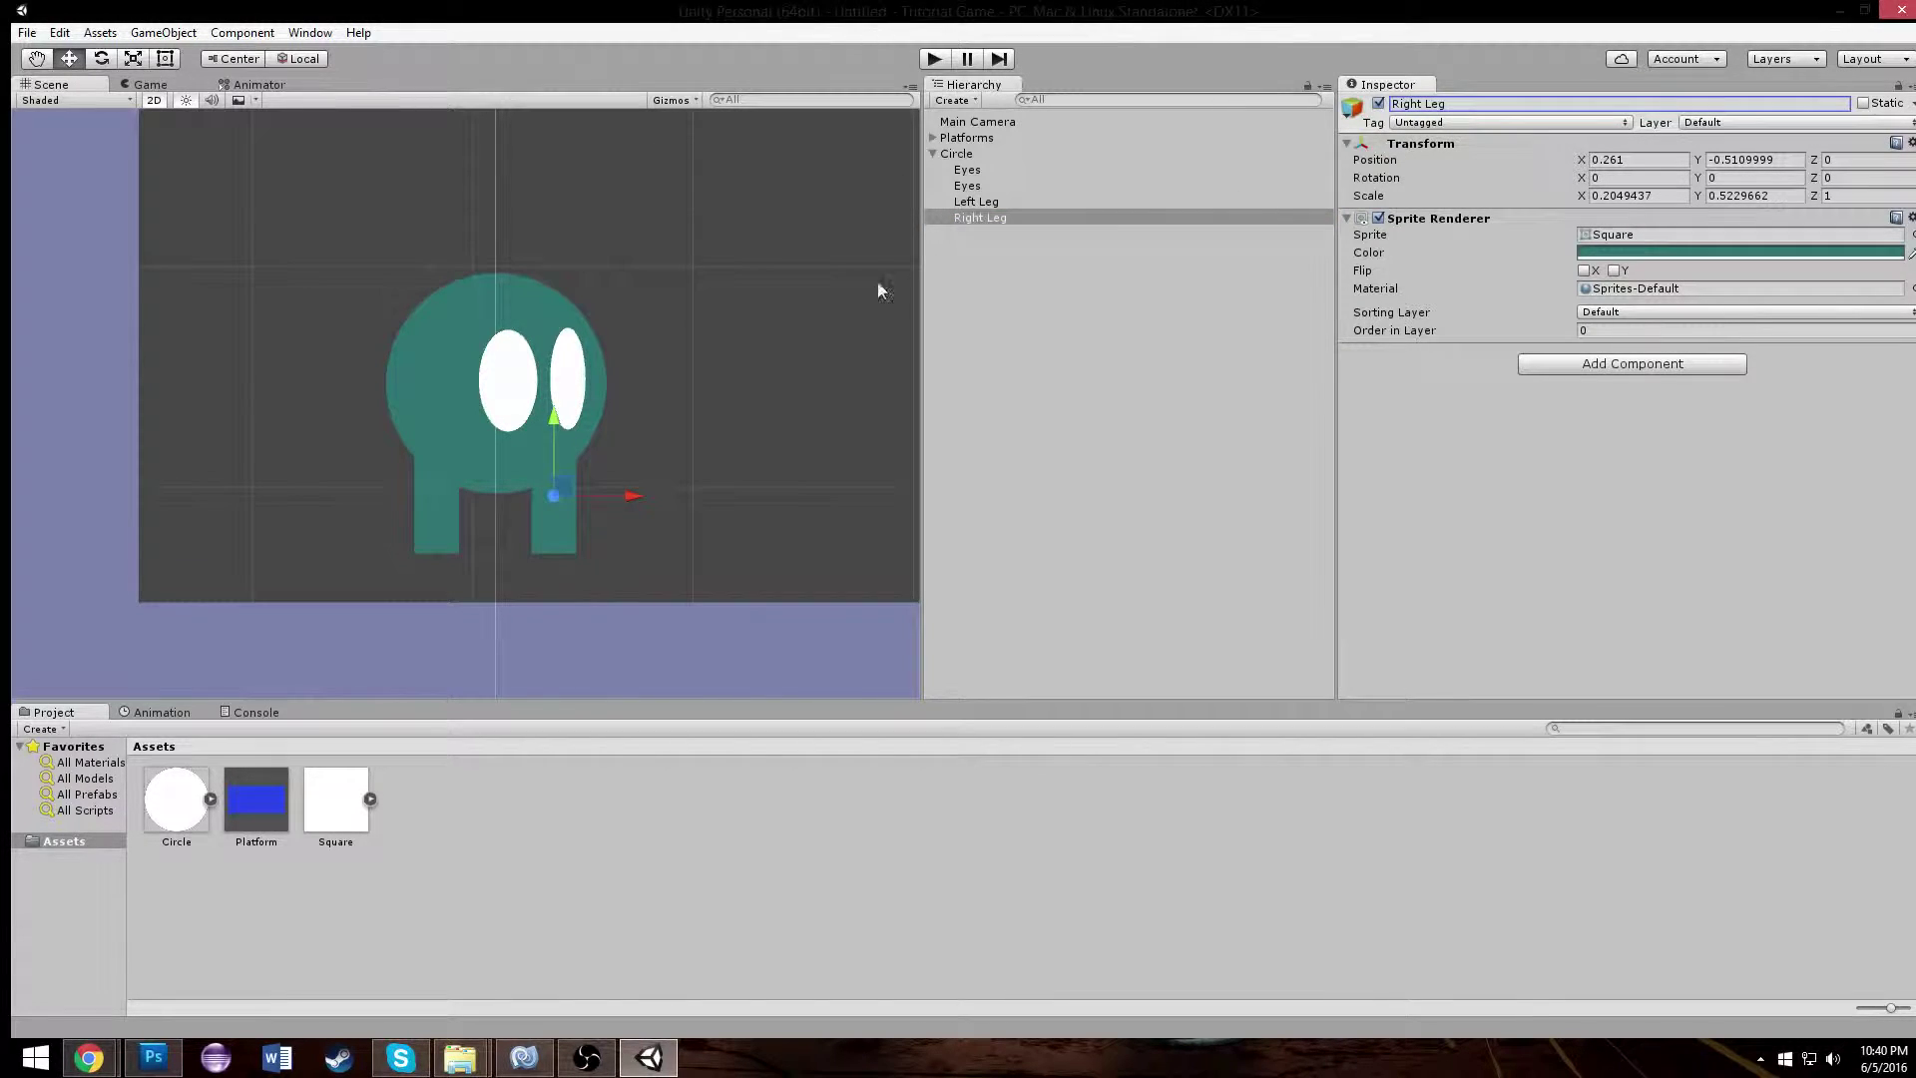
- Replace the Circle Collider 2D on the parent Circle with a Box Collider 2D
scroll(738, 435, "up", 4)
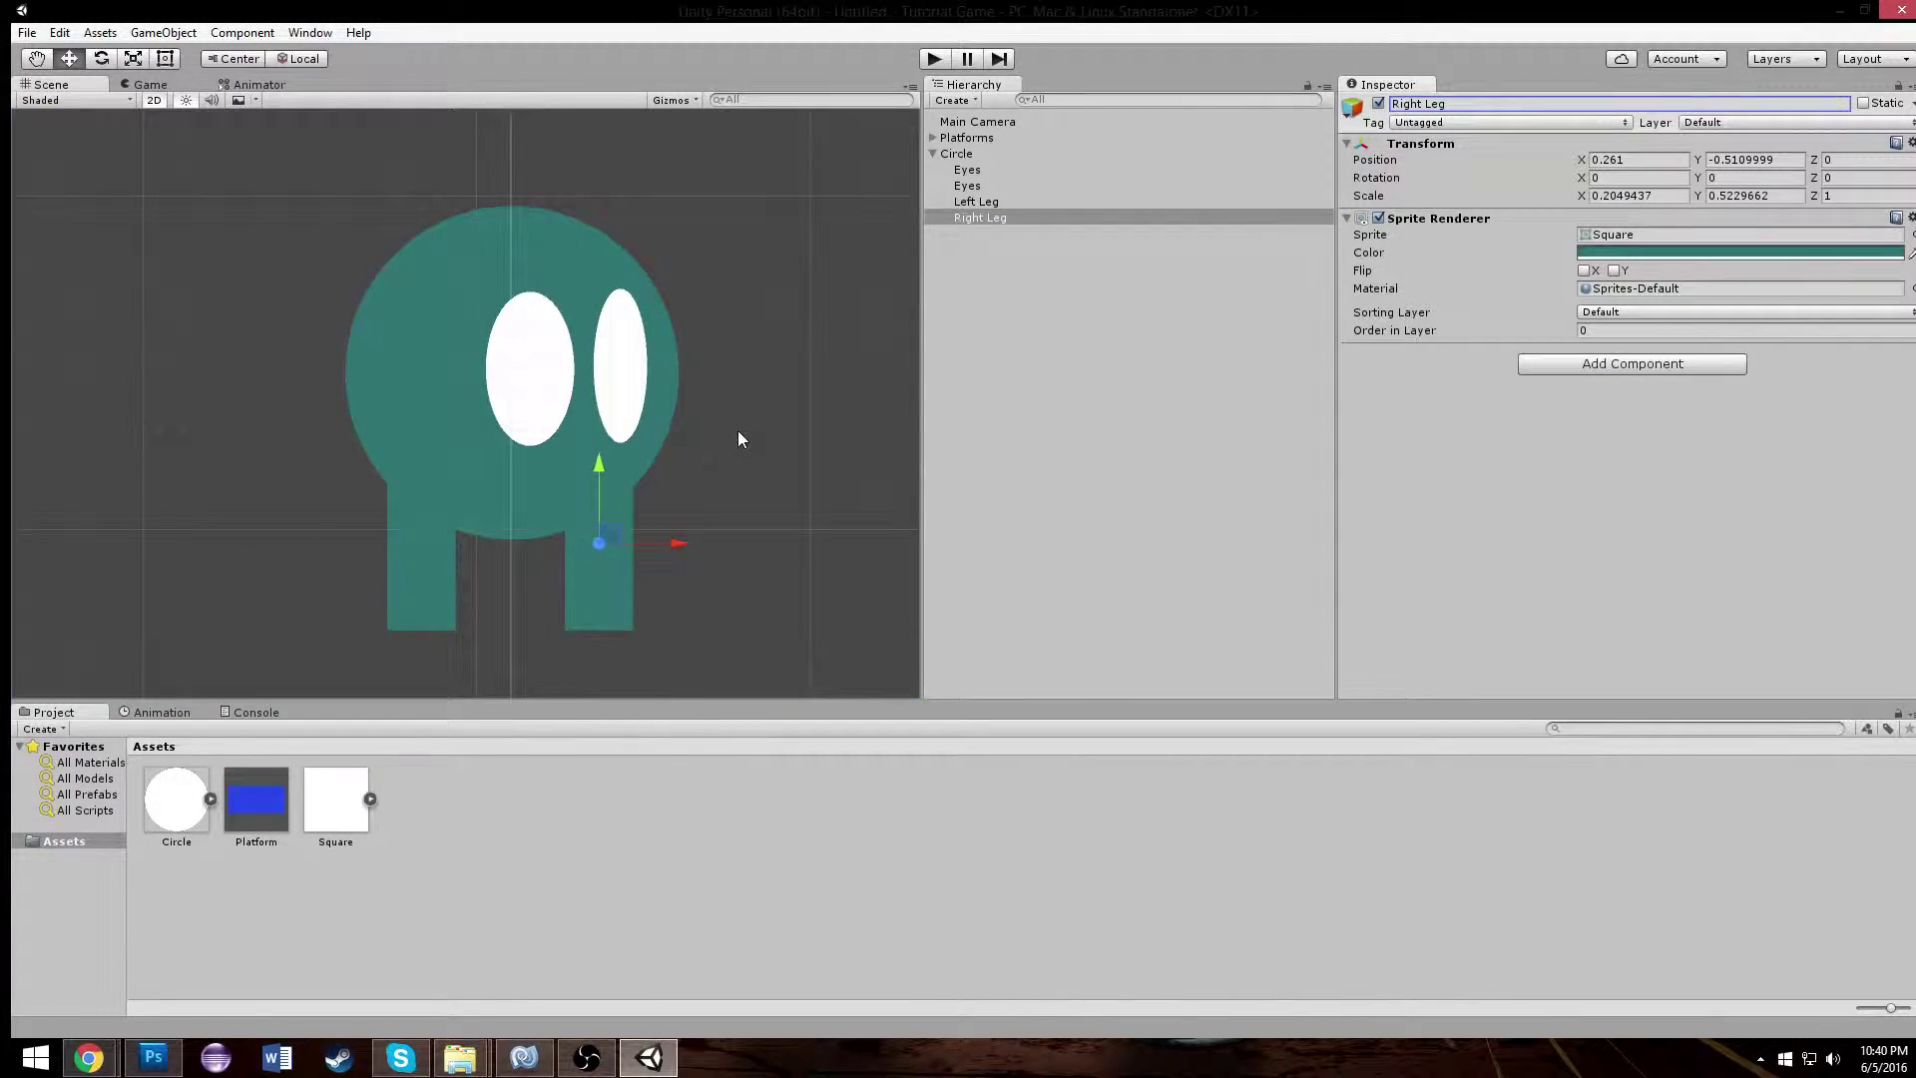
scroll(768, 419, "down", 5)
left_click(710, 384)
scroll(644, 418, "up", 1)
left_click(593, 375)
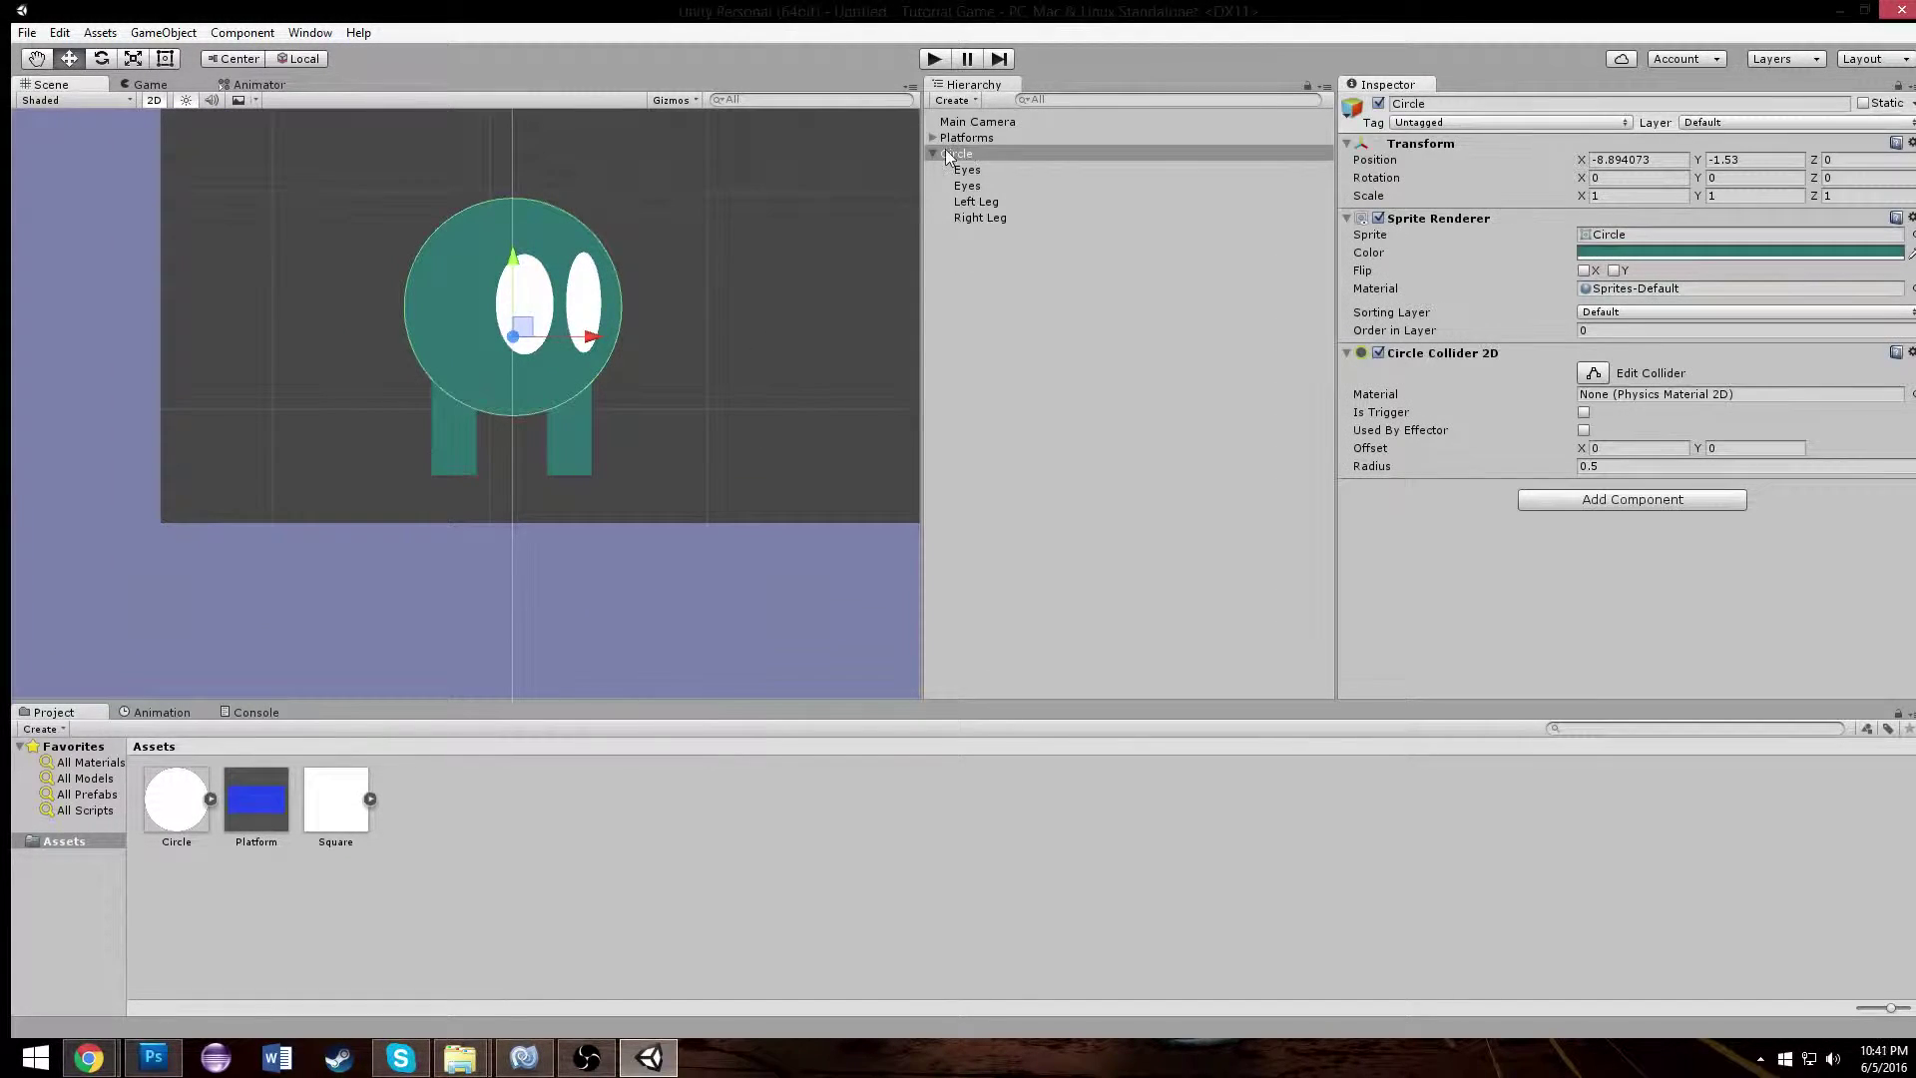
right_click(1437, 351)
left_click(1486, 392)
left_click(1555, 363)
left_click(1567, 500)
left_click(1557, 460)
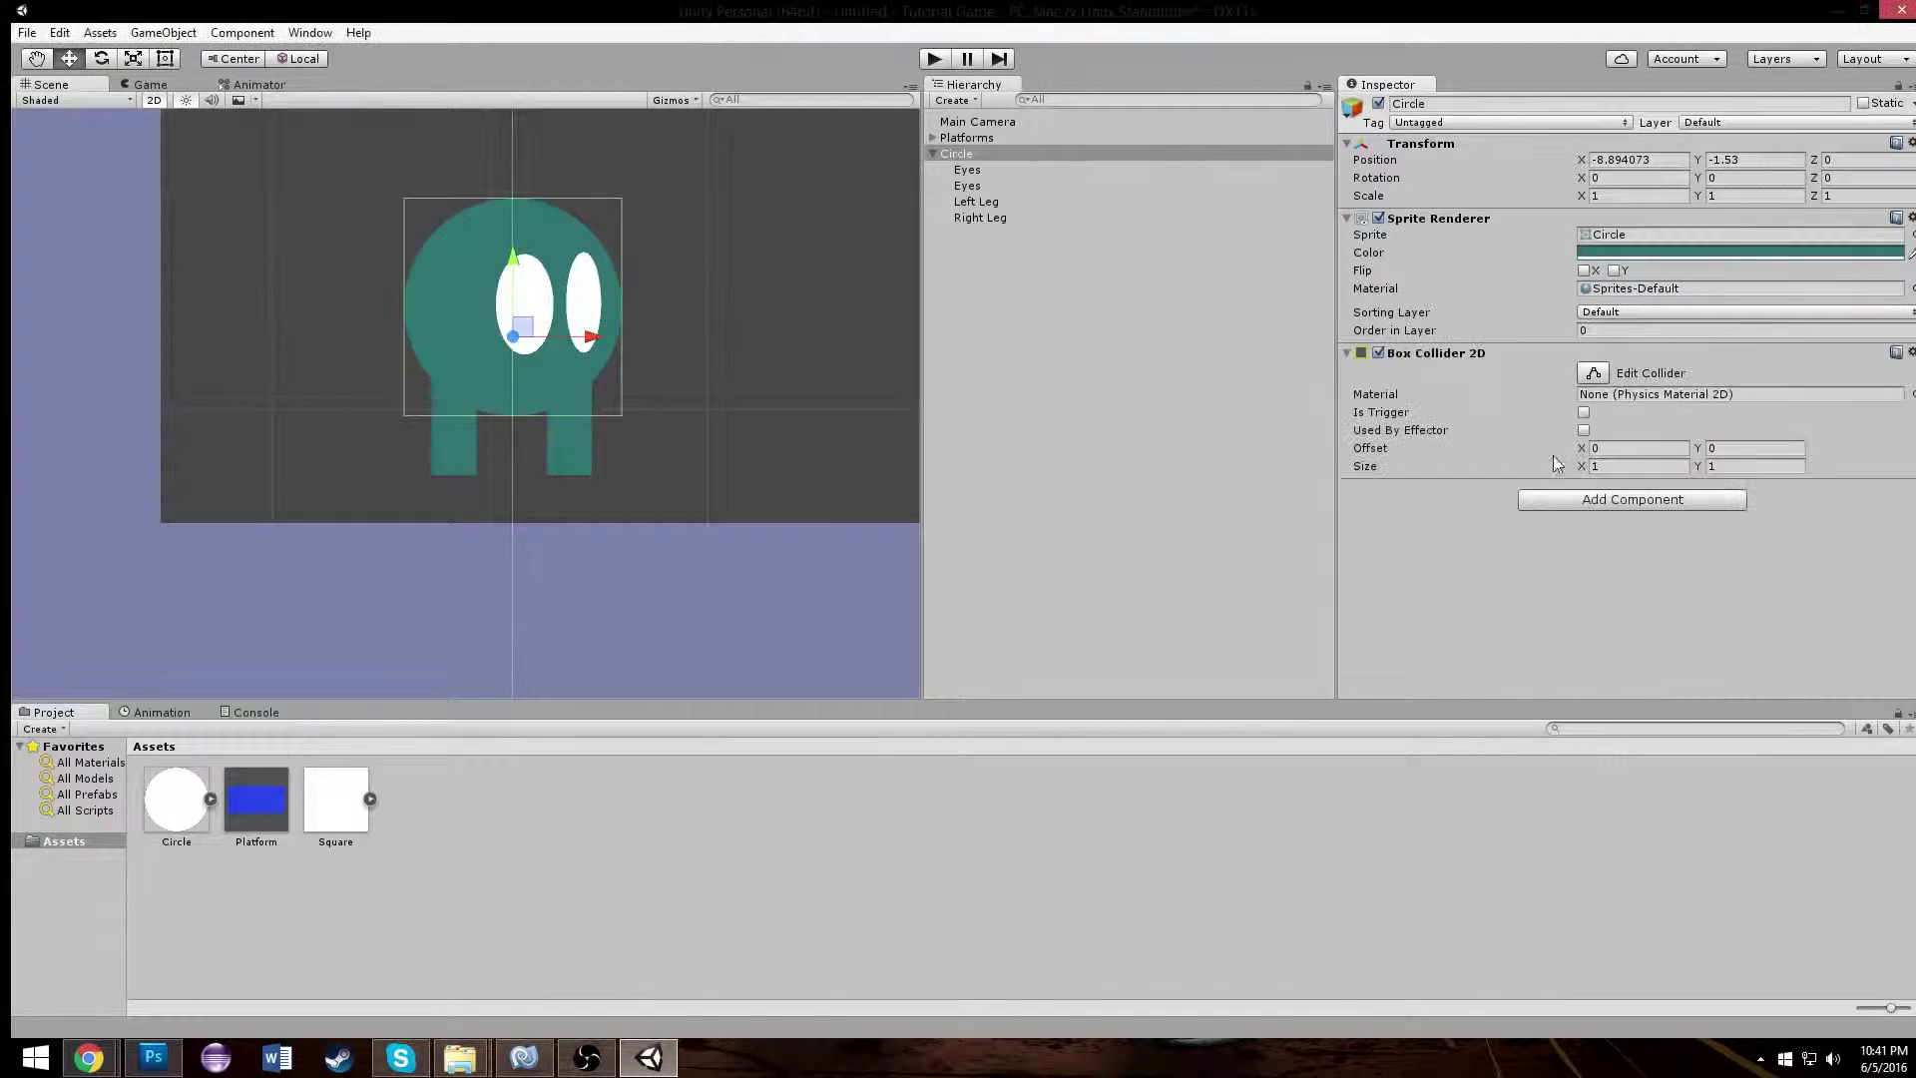
- Extend the box collider's bottom edge to the feet and pull its right edge in to the right leg's outer side
left_click(1593, 372)
left_click_drag(513, 413, 525, 473)
left_click_drag(620, 333, 594, 344)
left_click_drag(399, 333, 428, 332)
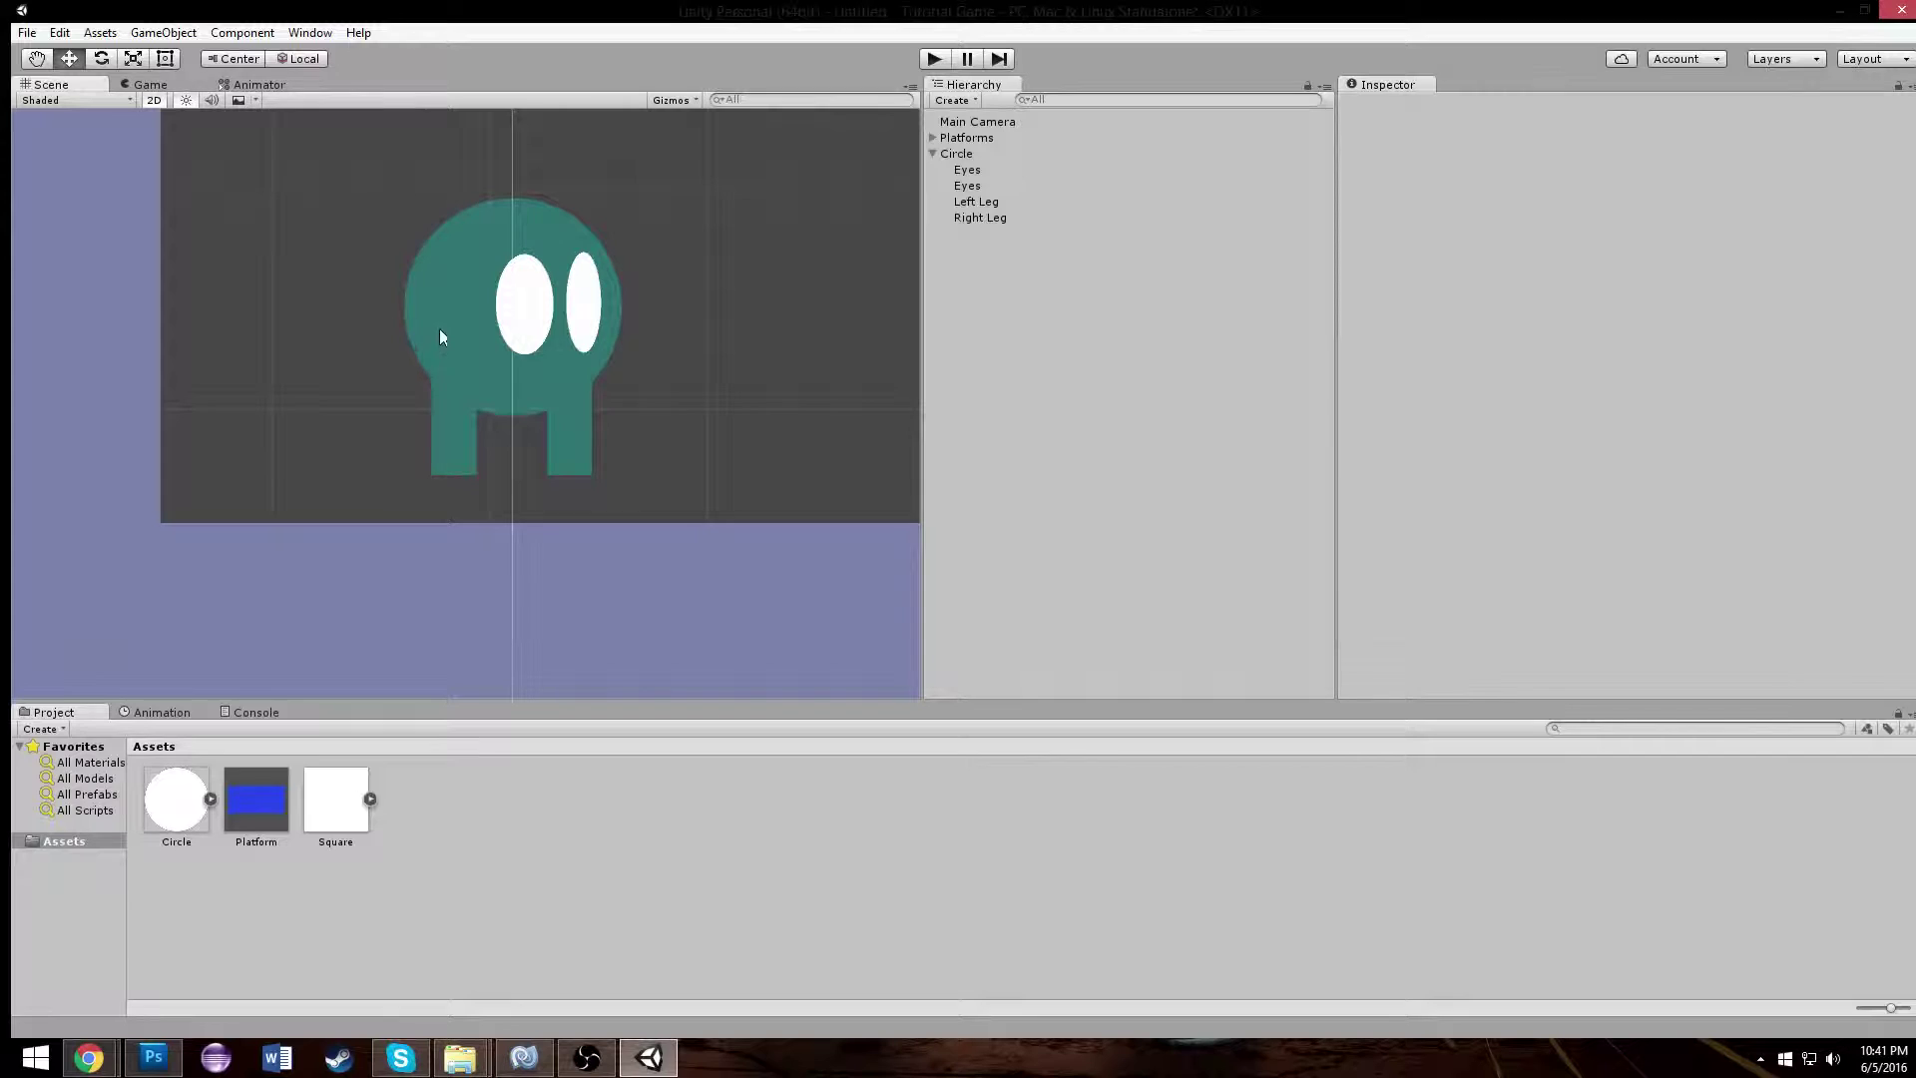
- Pull the box collider's left edge in to the left leg and lower its top edge, making it about 0.76 by 1.12
left_click(521, 337)
left_click(936, 153)
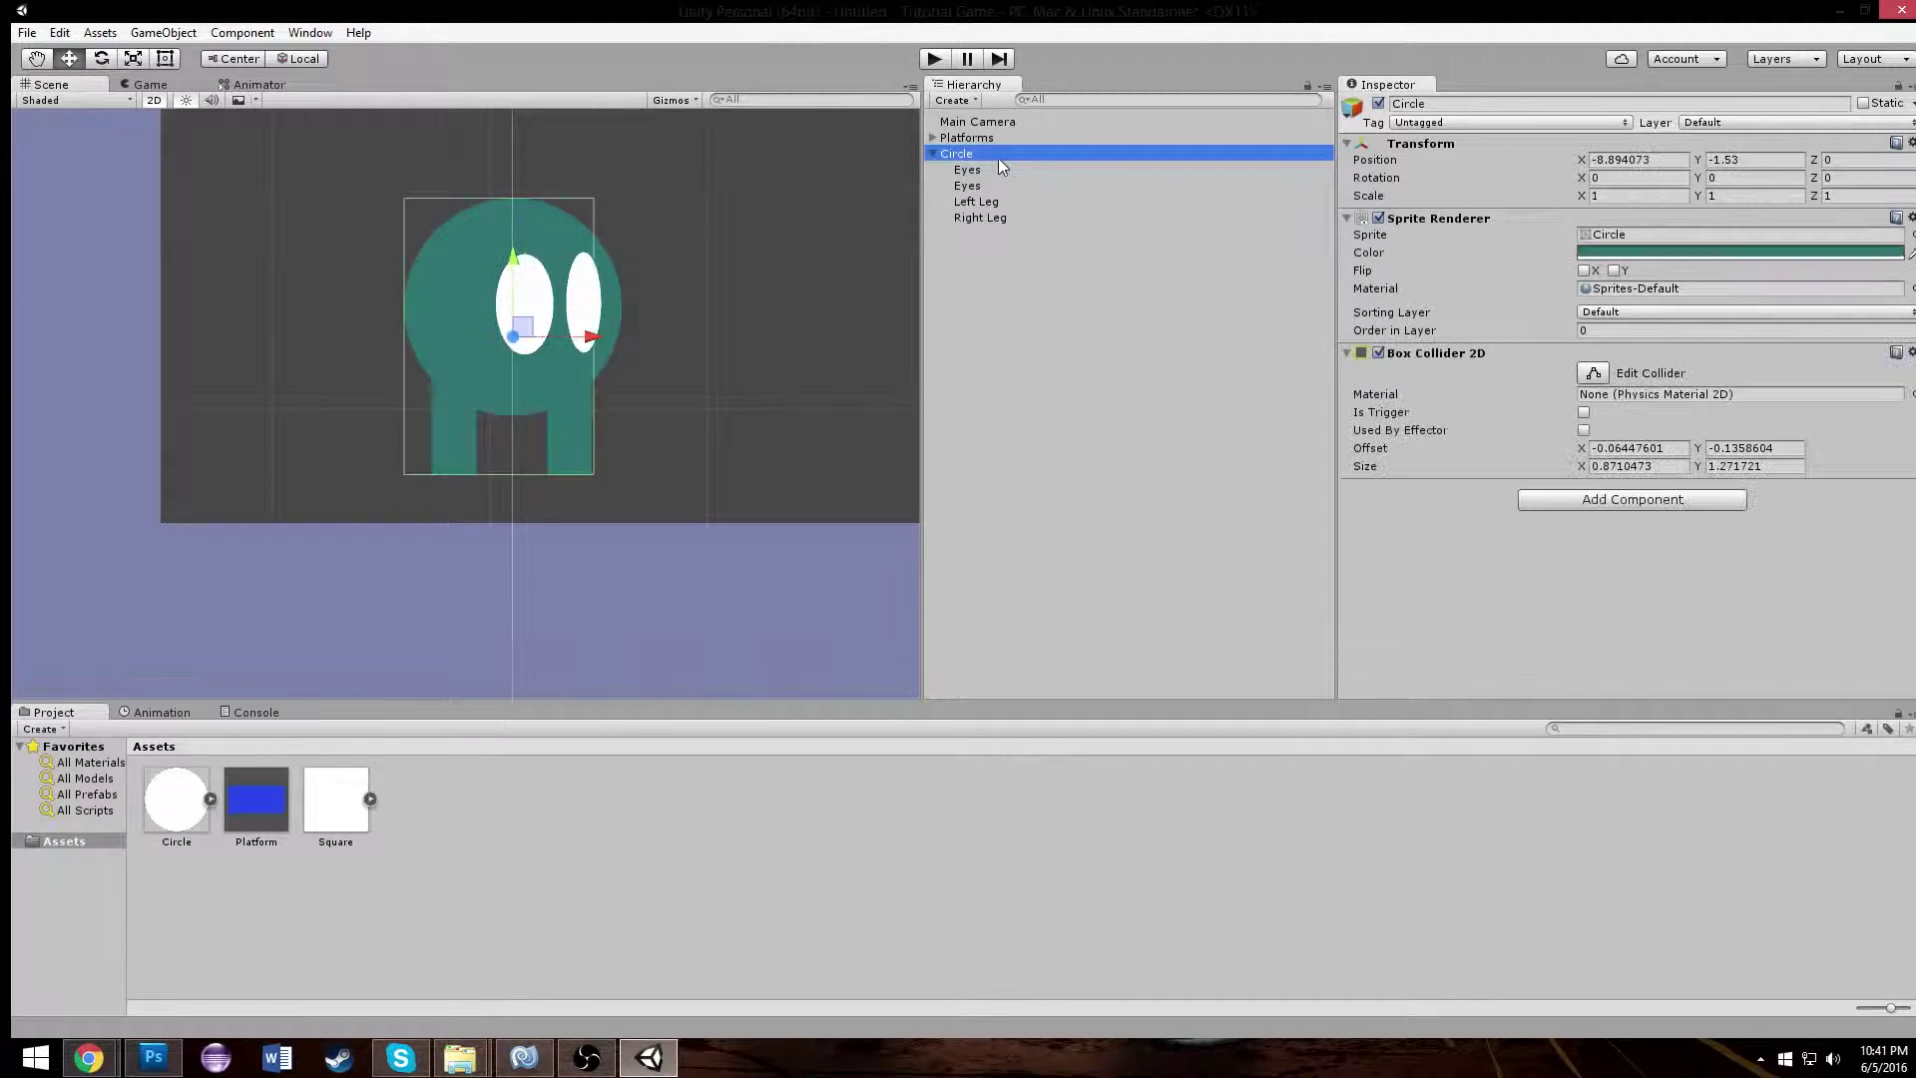
left_click(1592, 372)
left_click_drag(404, 337, 428, 332)
scroll(644, 207, "down", 2)
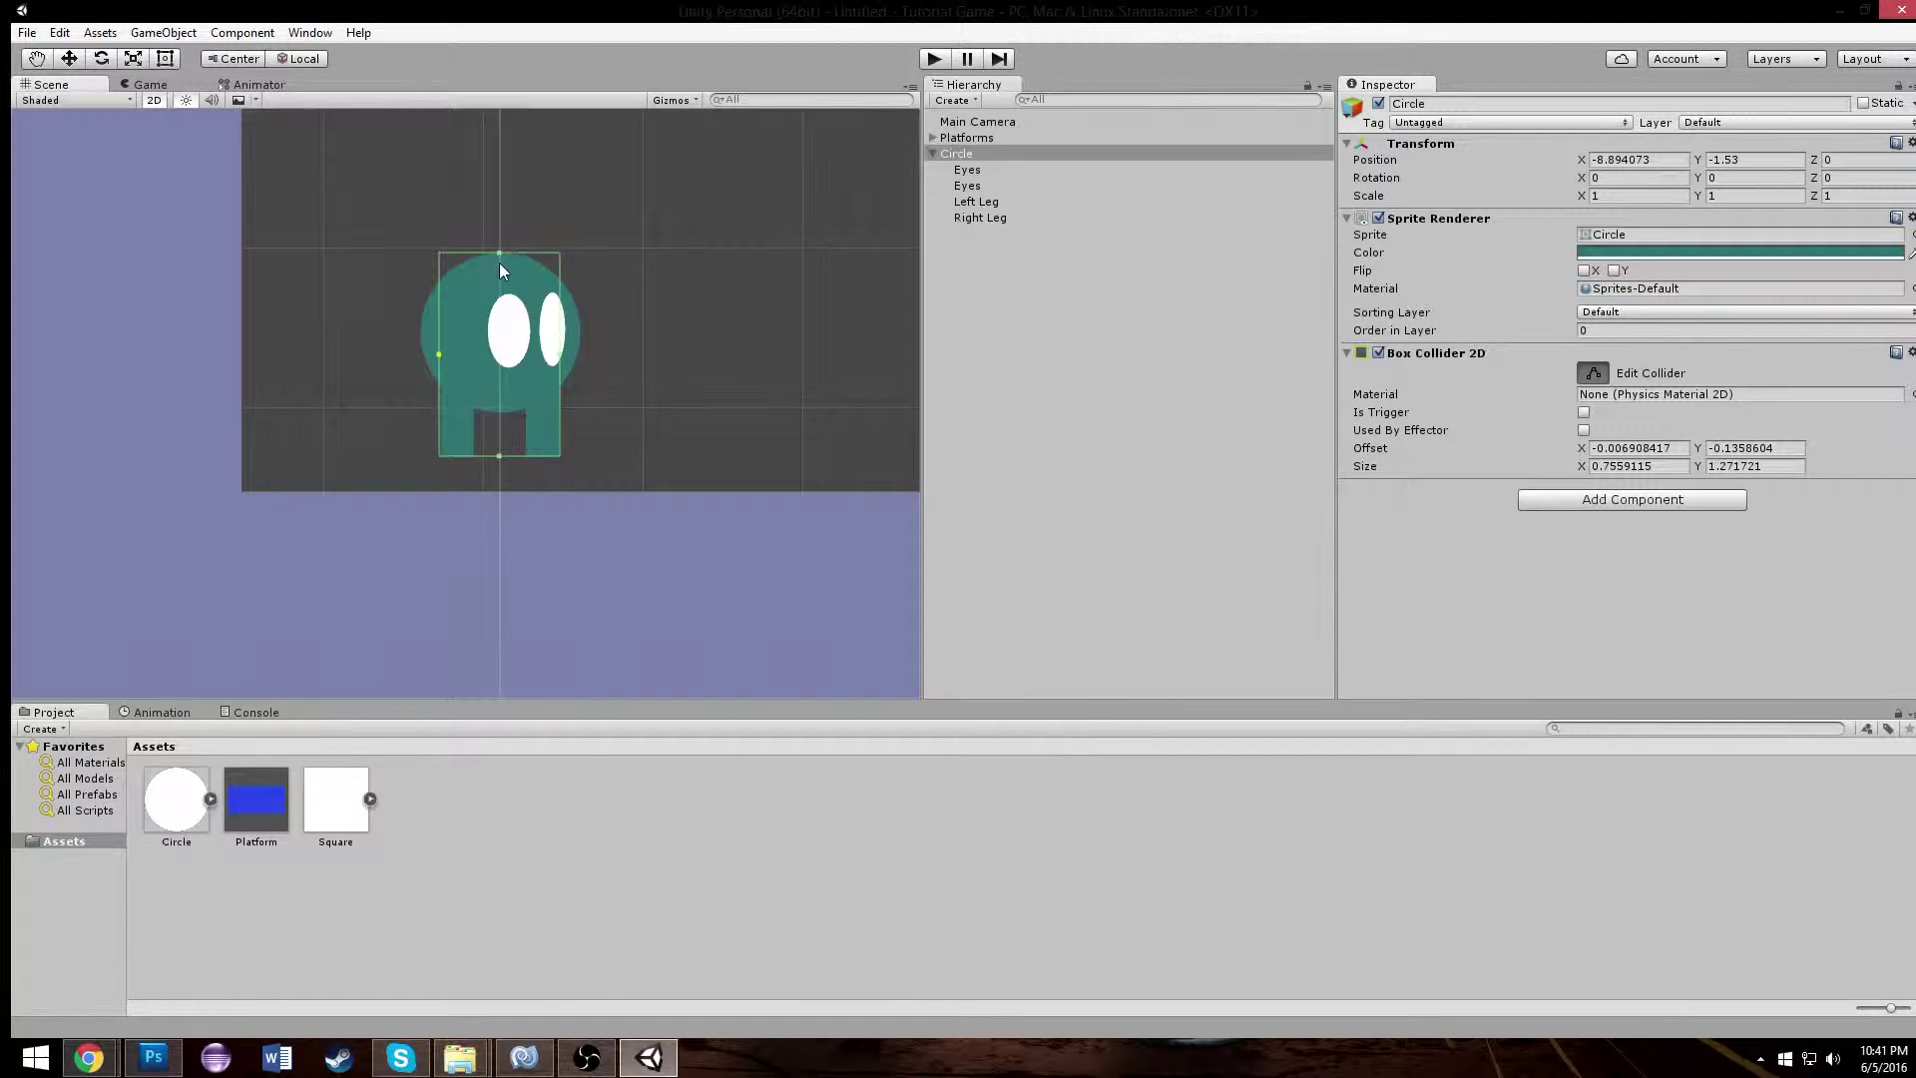
left_click_drag(495, 253, 499, 274)
left_click(555, 180)
scroll(590, 200, "up", 4)
scroll(611, 198, "down", 2)
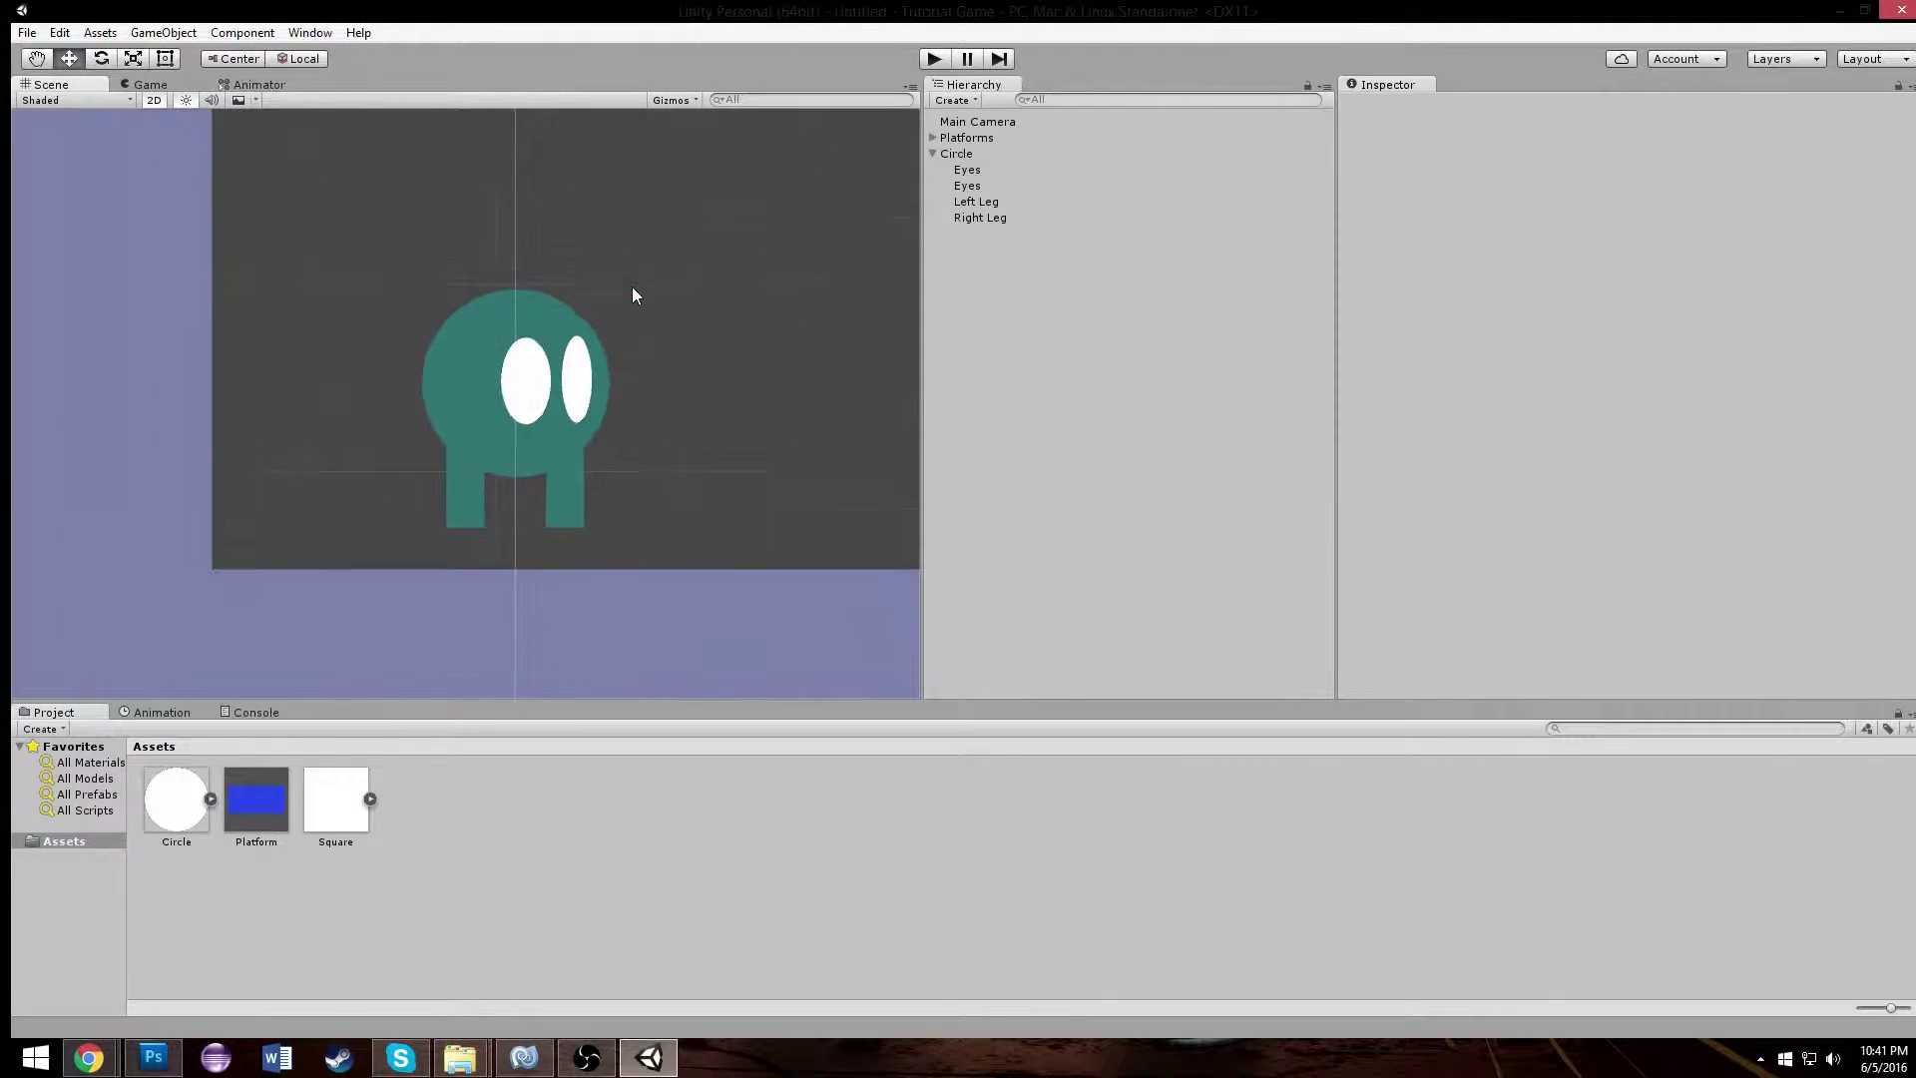
key("w")
left_click(481, 487)
left_click(683, 399)
- Rename the parent Circle as Bug and save it as a prefab in Assets
left_click(980, 158)
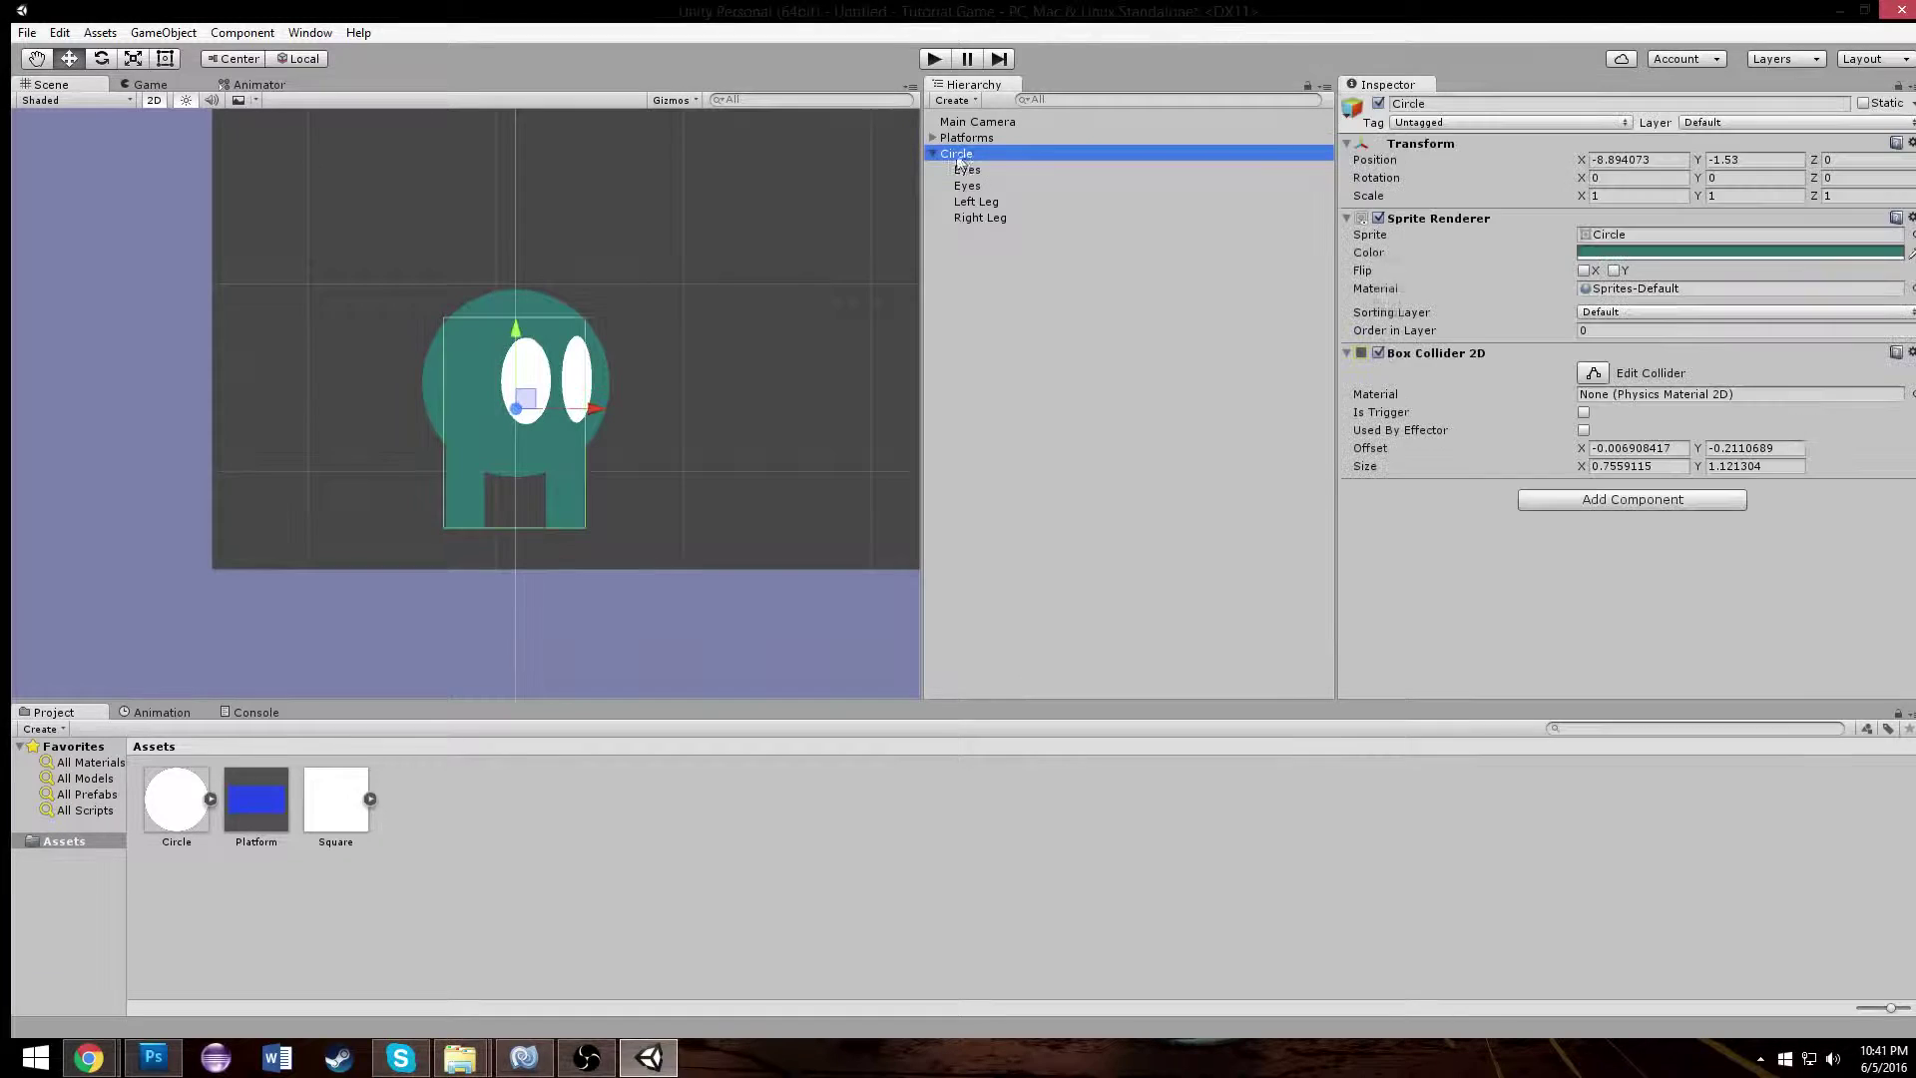
left_click(1474, 105)
type("Bug")
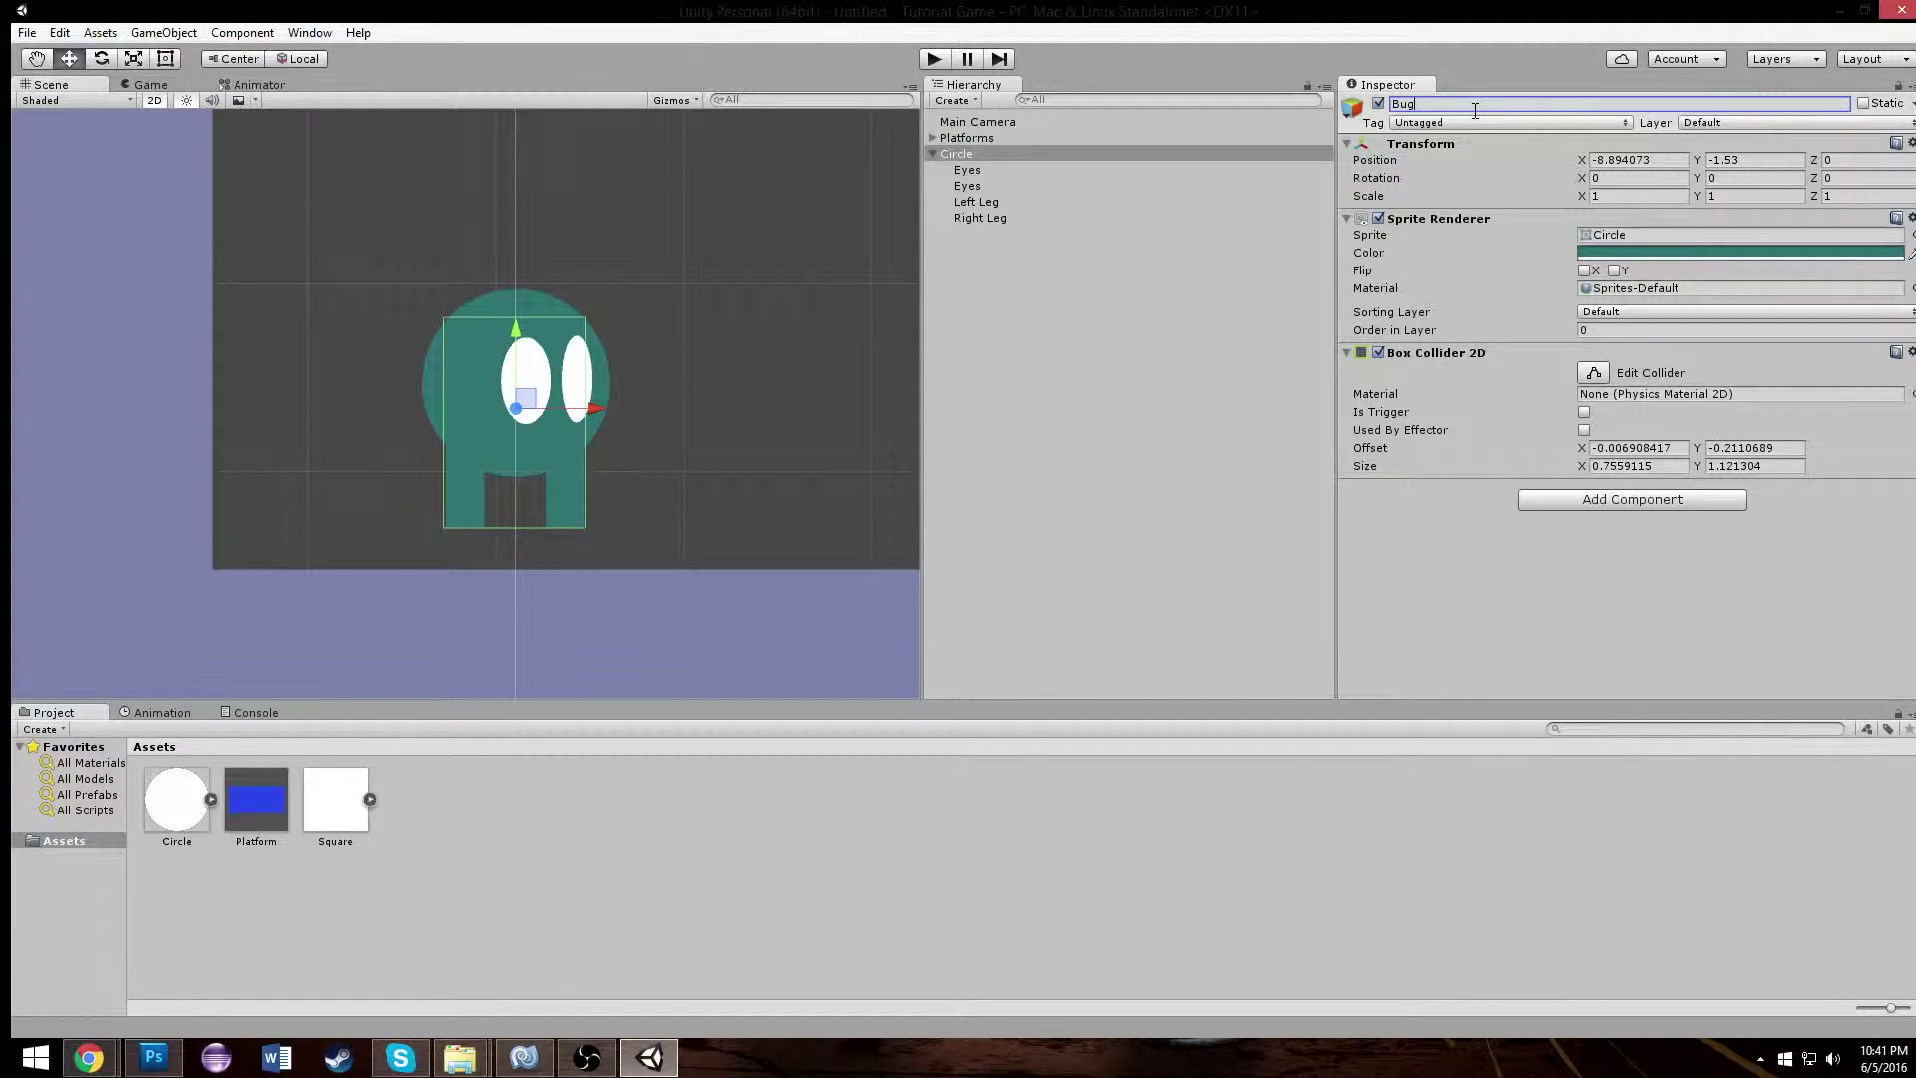
key("Return")
left_click(933, 154)
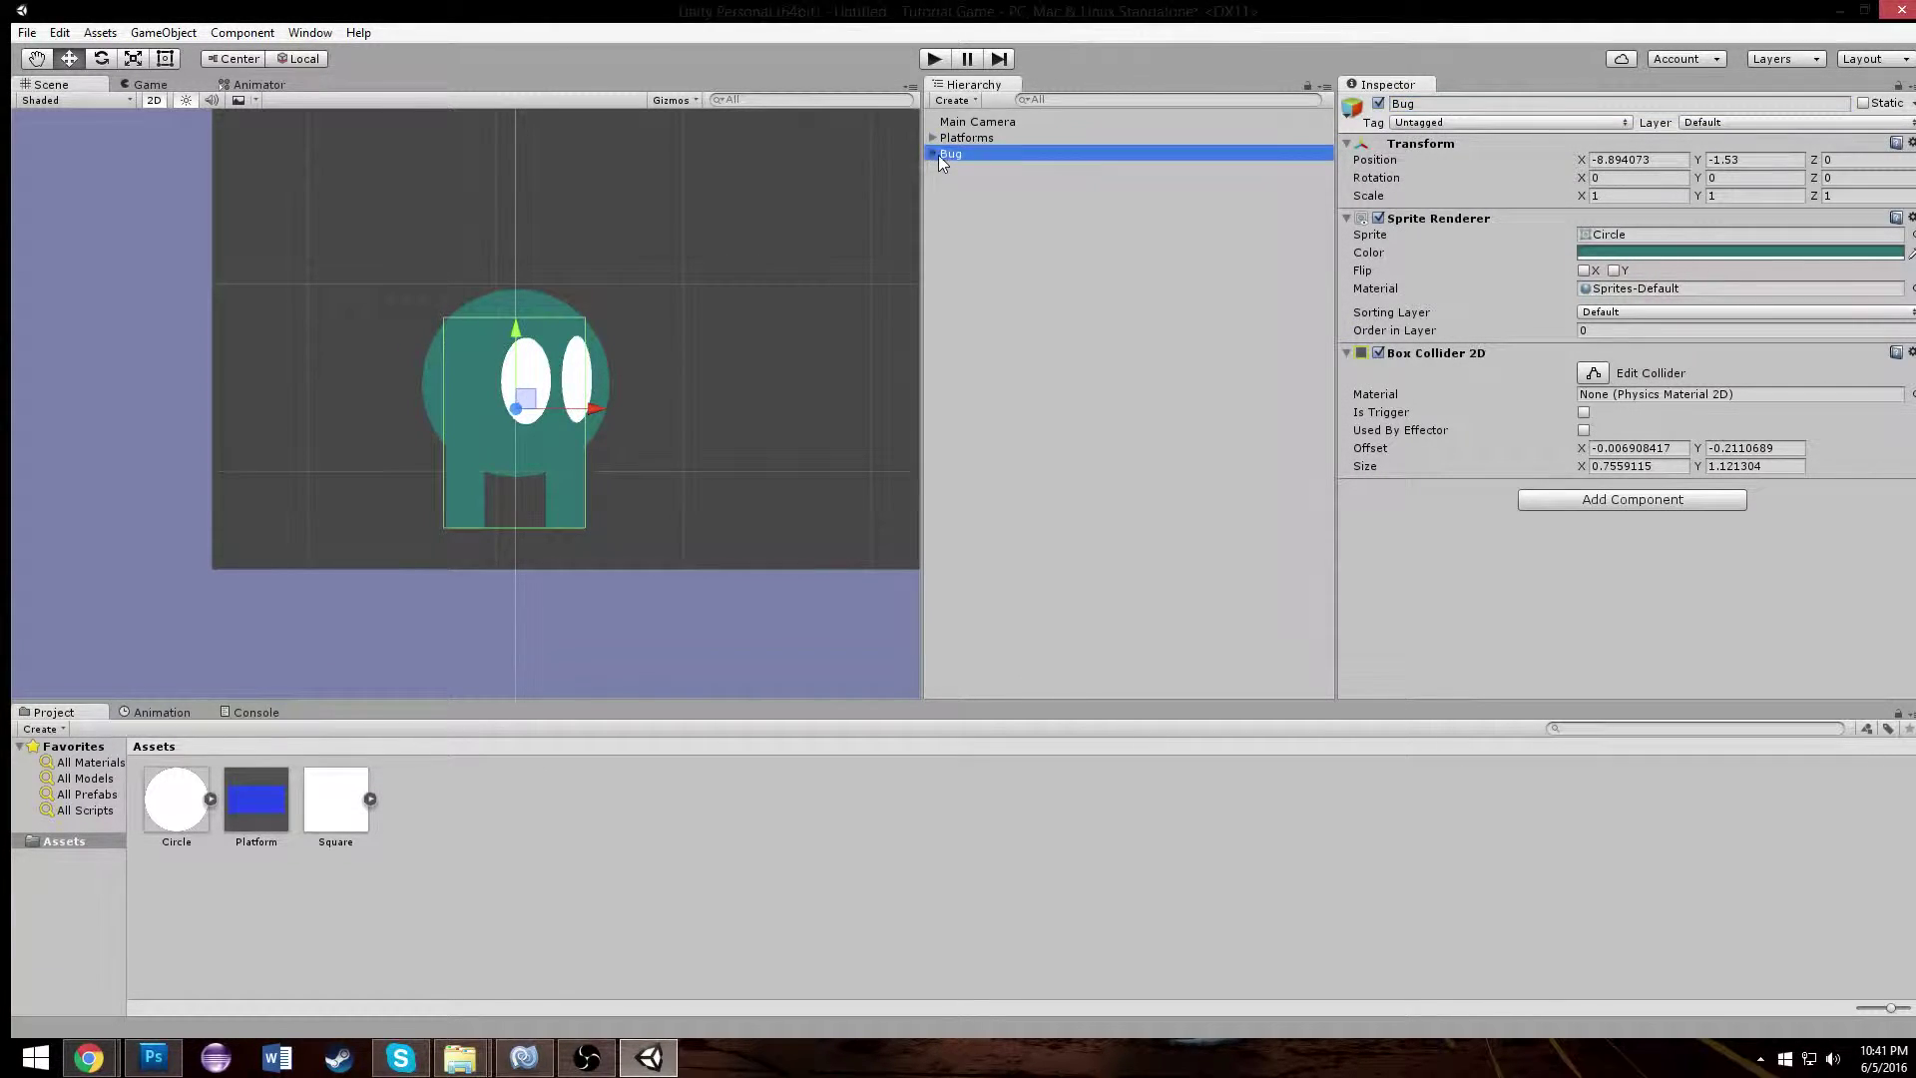
left_click_drag(943, 153, 411, 854)
- Create a folder named Prefabs in Assets and move the Bug and Platform prefabs into it
right_click(549, 848)
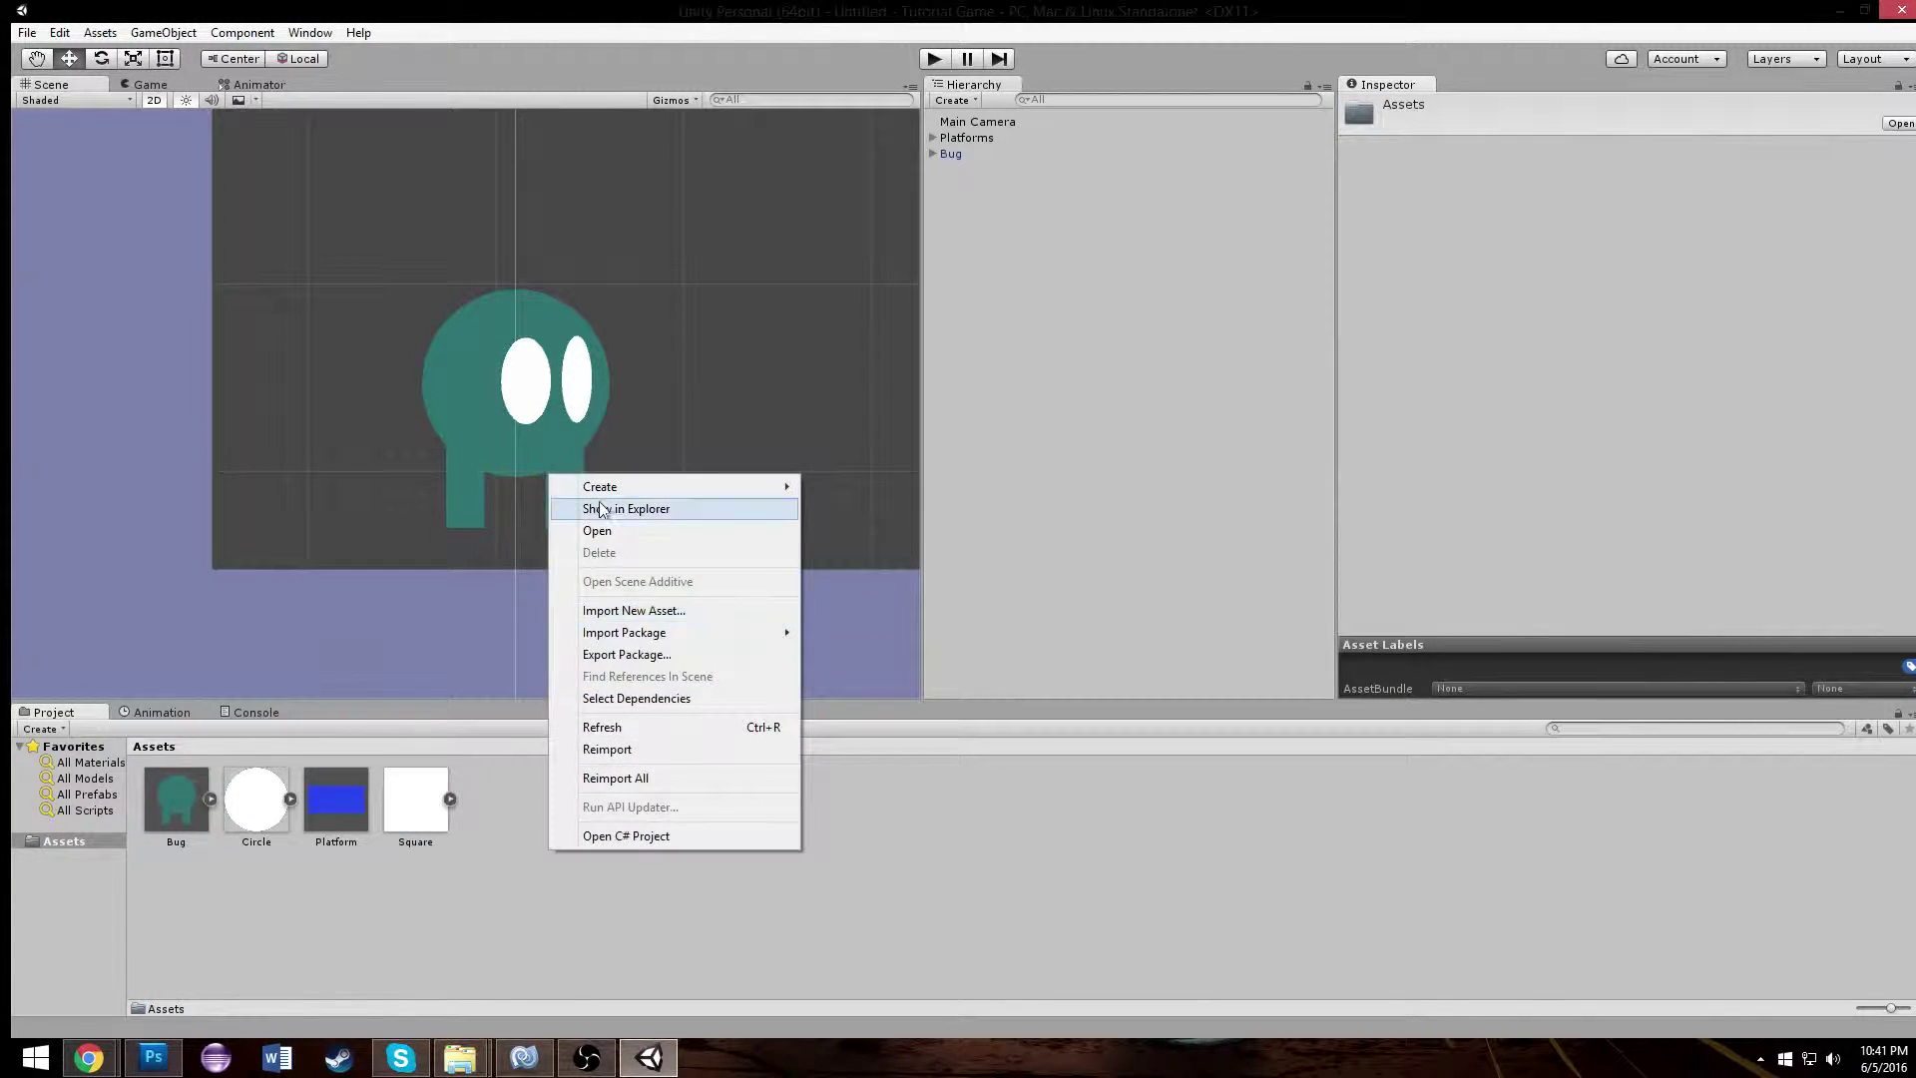
mouse_move(688, 487)
left_click(976, 487)
type("Prefabs")
key("Return")
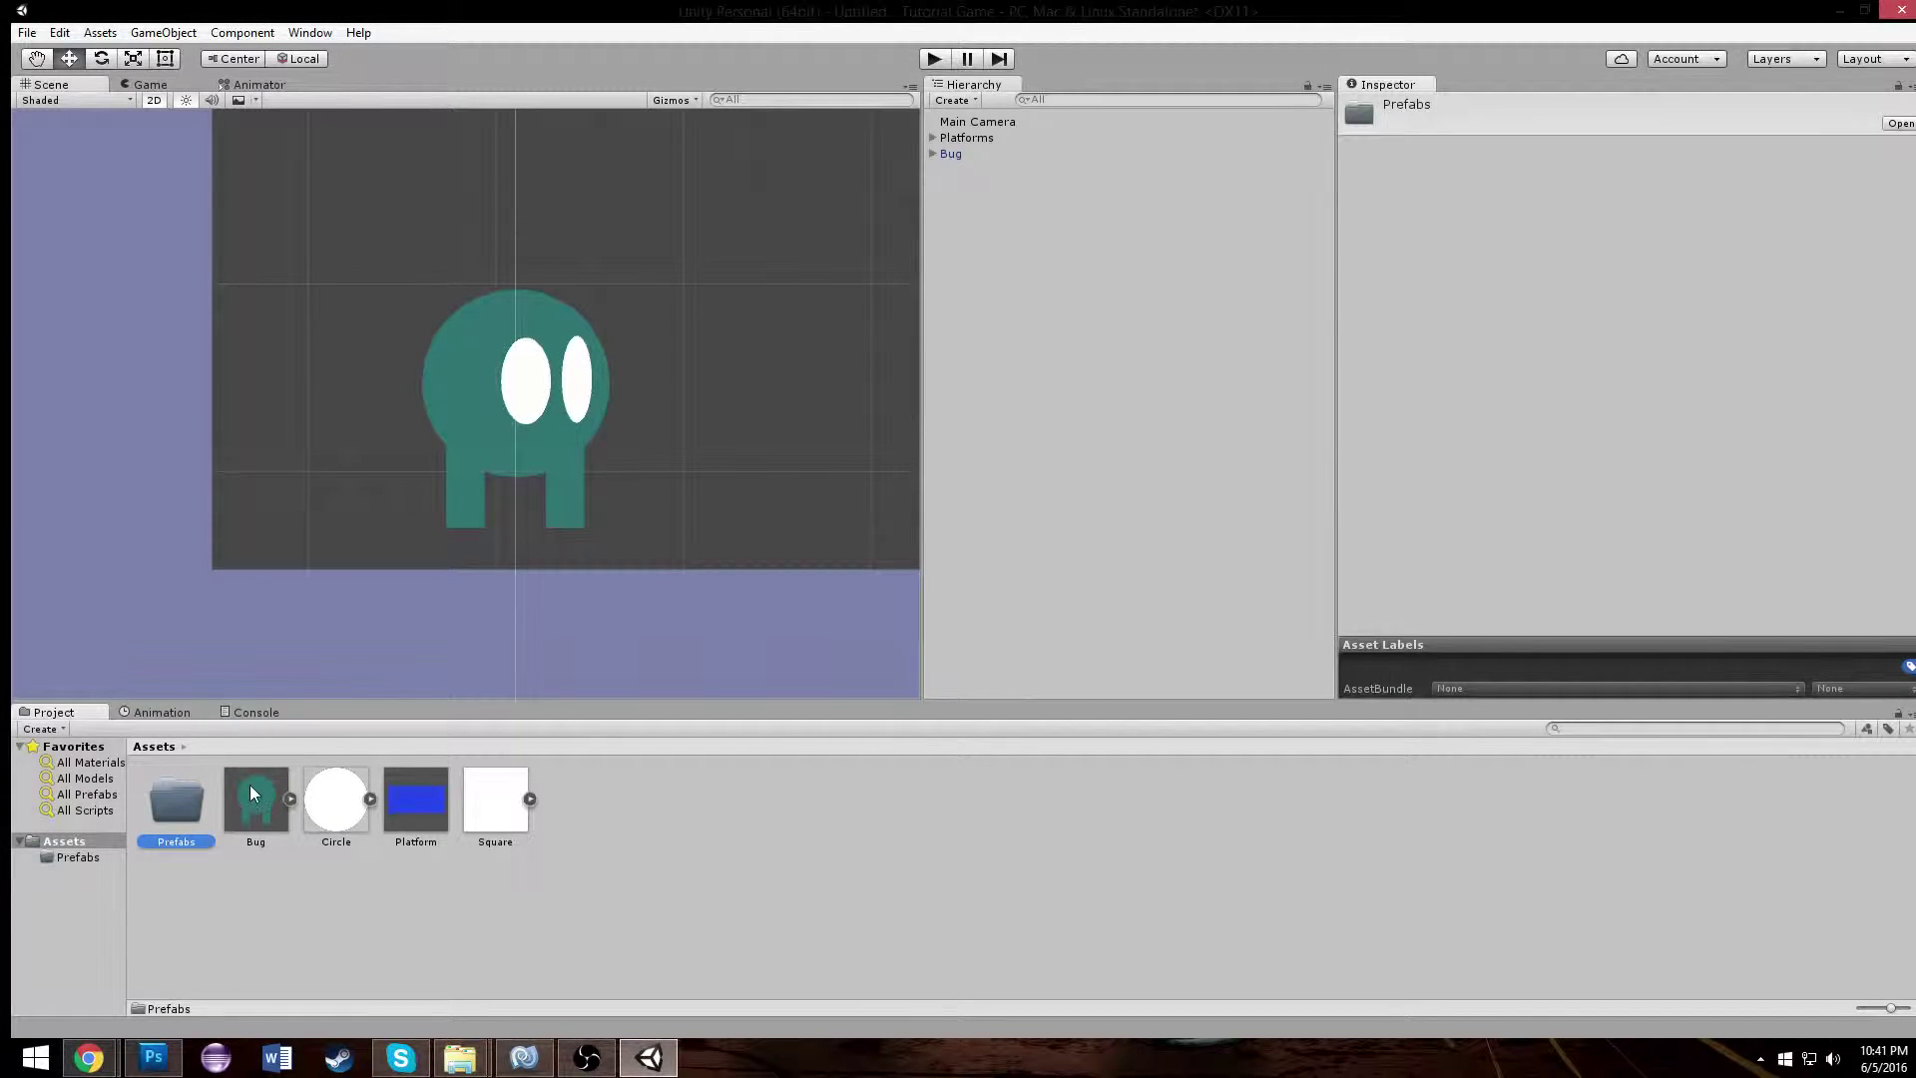
left_click_drag(160, 803, 161, 803)
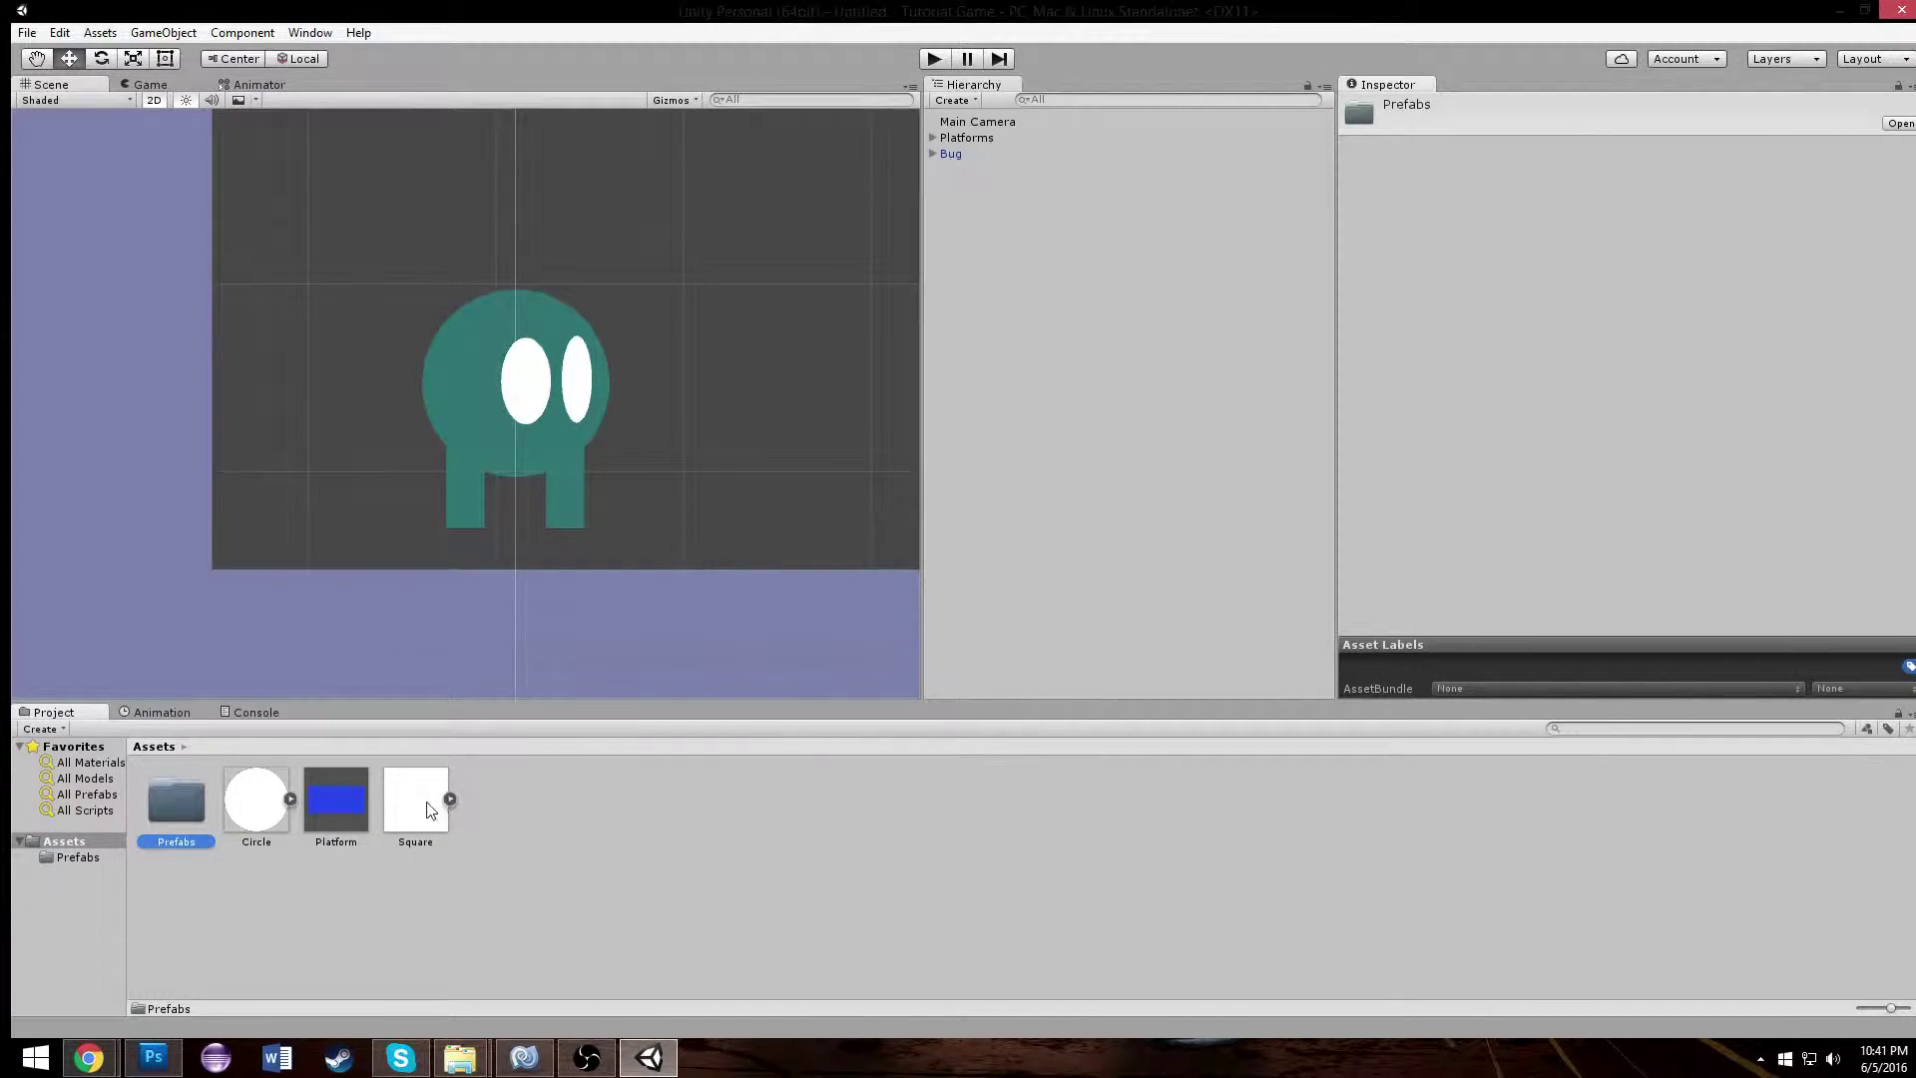
left_click_drag(355, 816, 187, 796)
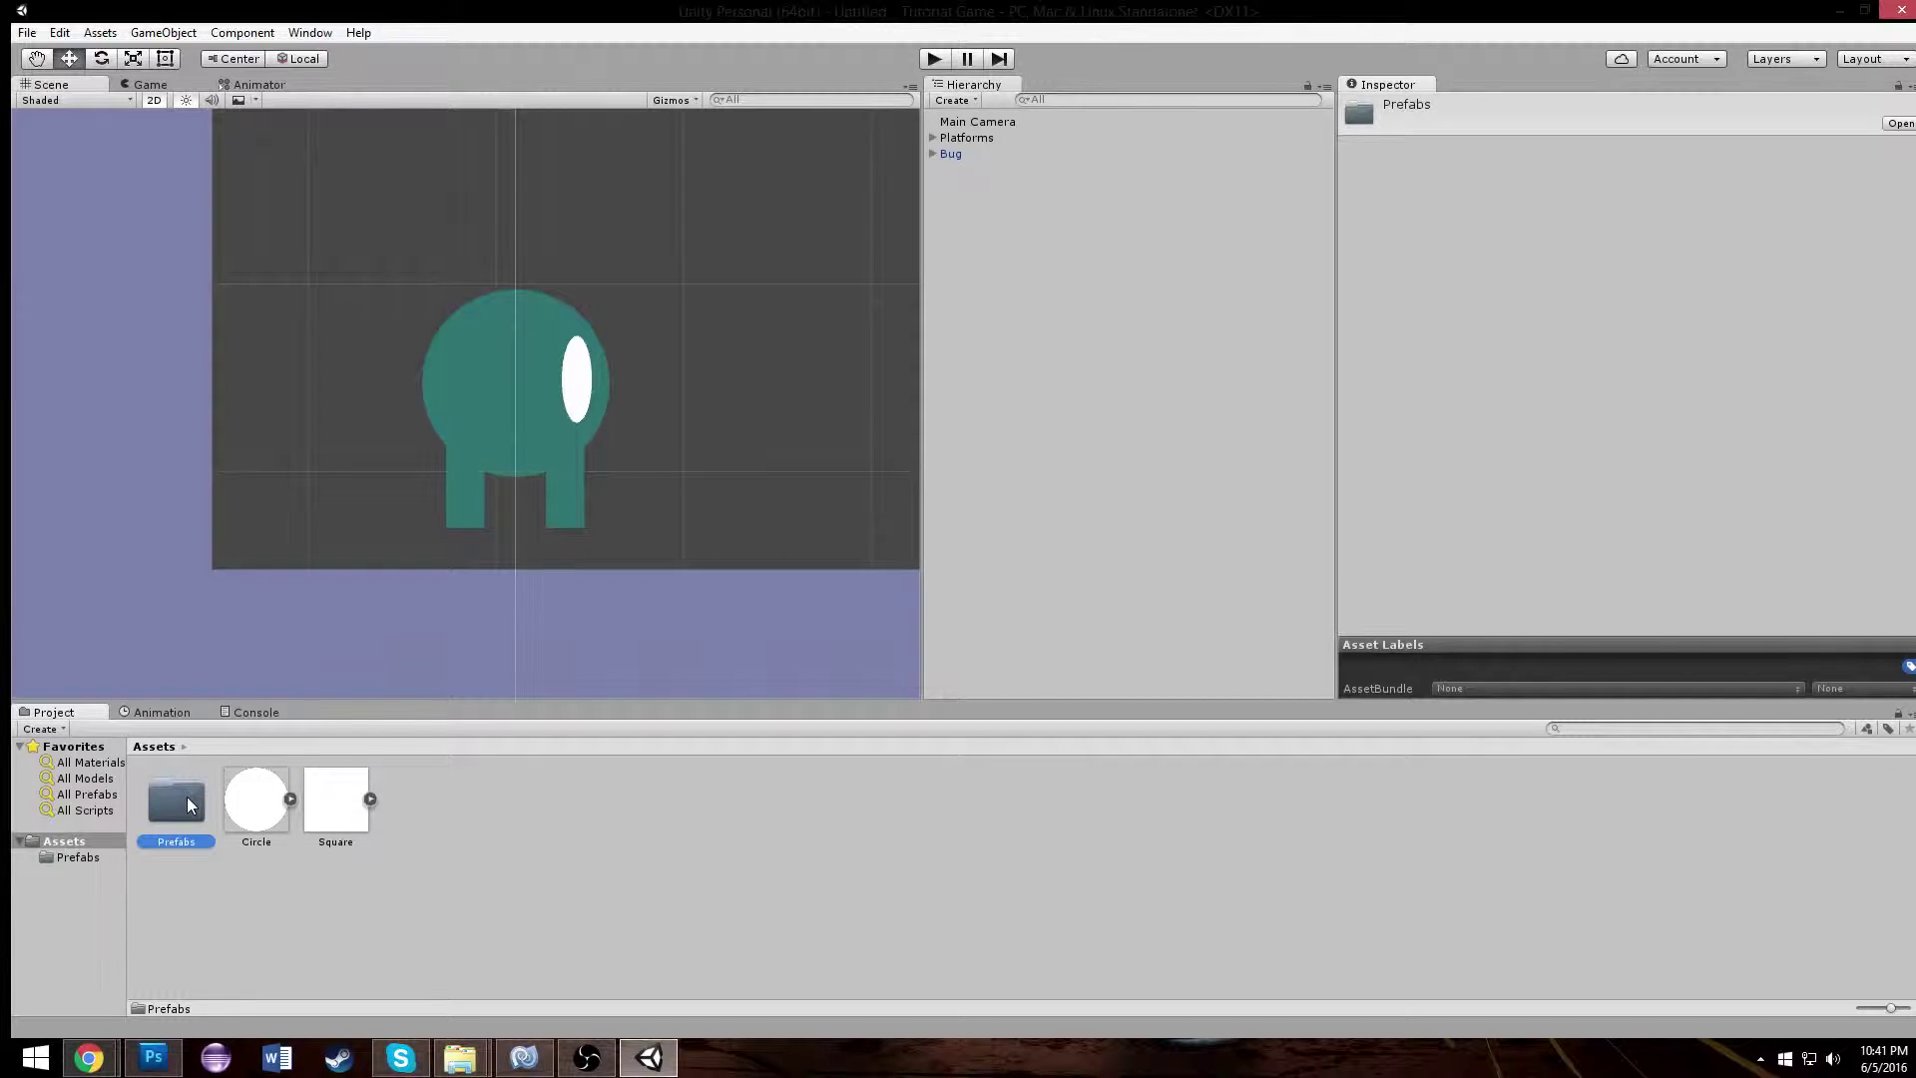
- Set Order in Layer to 1 for both Eyes of the Bug
left_click(930, 153)
left_click(984, 170)
left_click(980, 184, "ctrl")
left_click(1647, 351)
type("1")
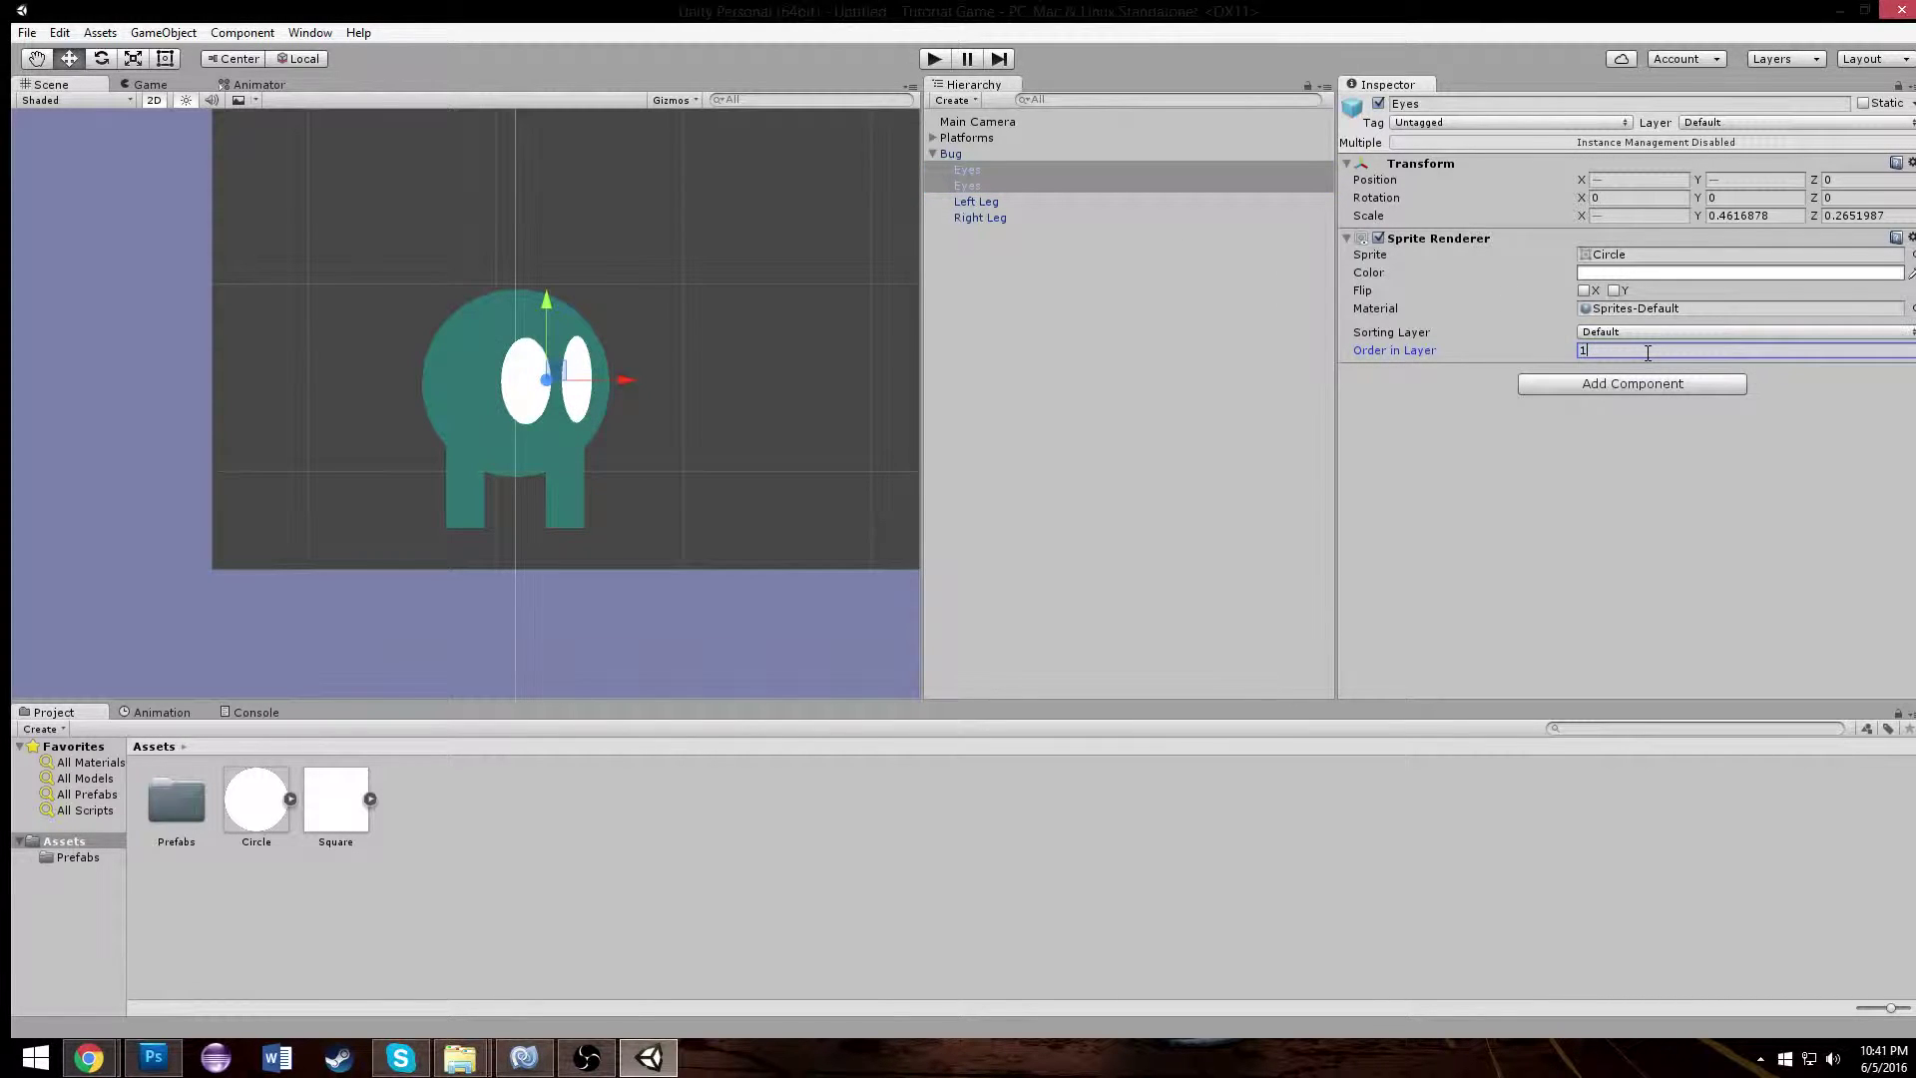
- Rename the two existing custom sorting layers as Player and Platforms, and order Platforms before Player
left_click(1758, 333)
left_click(1718, 431)
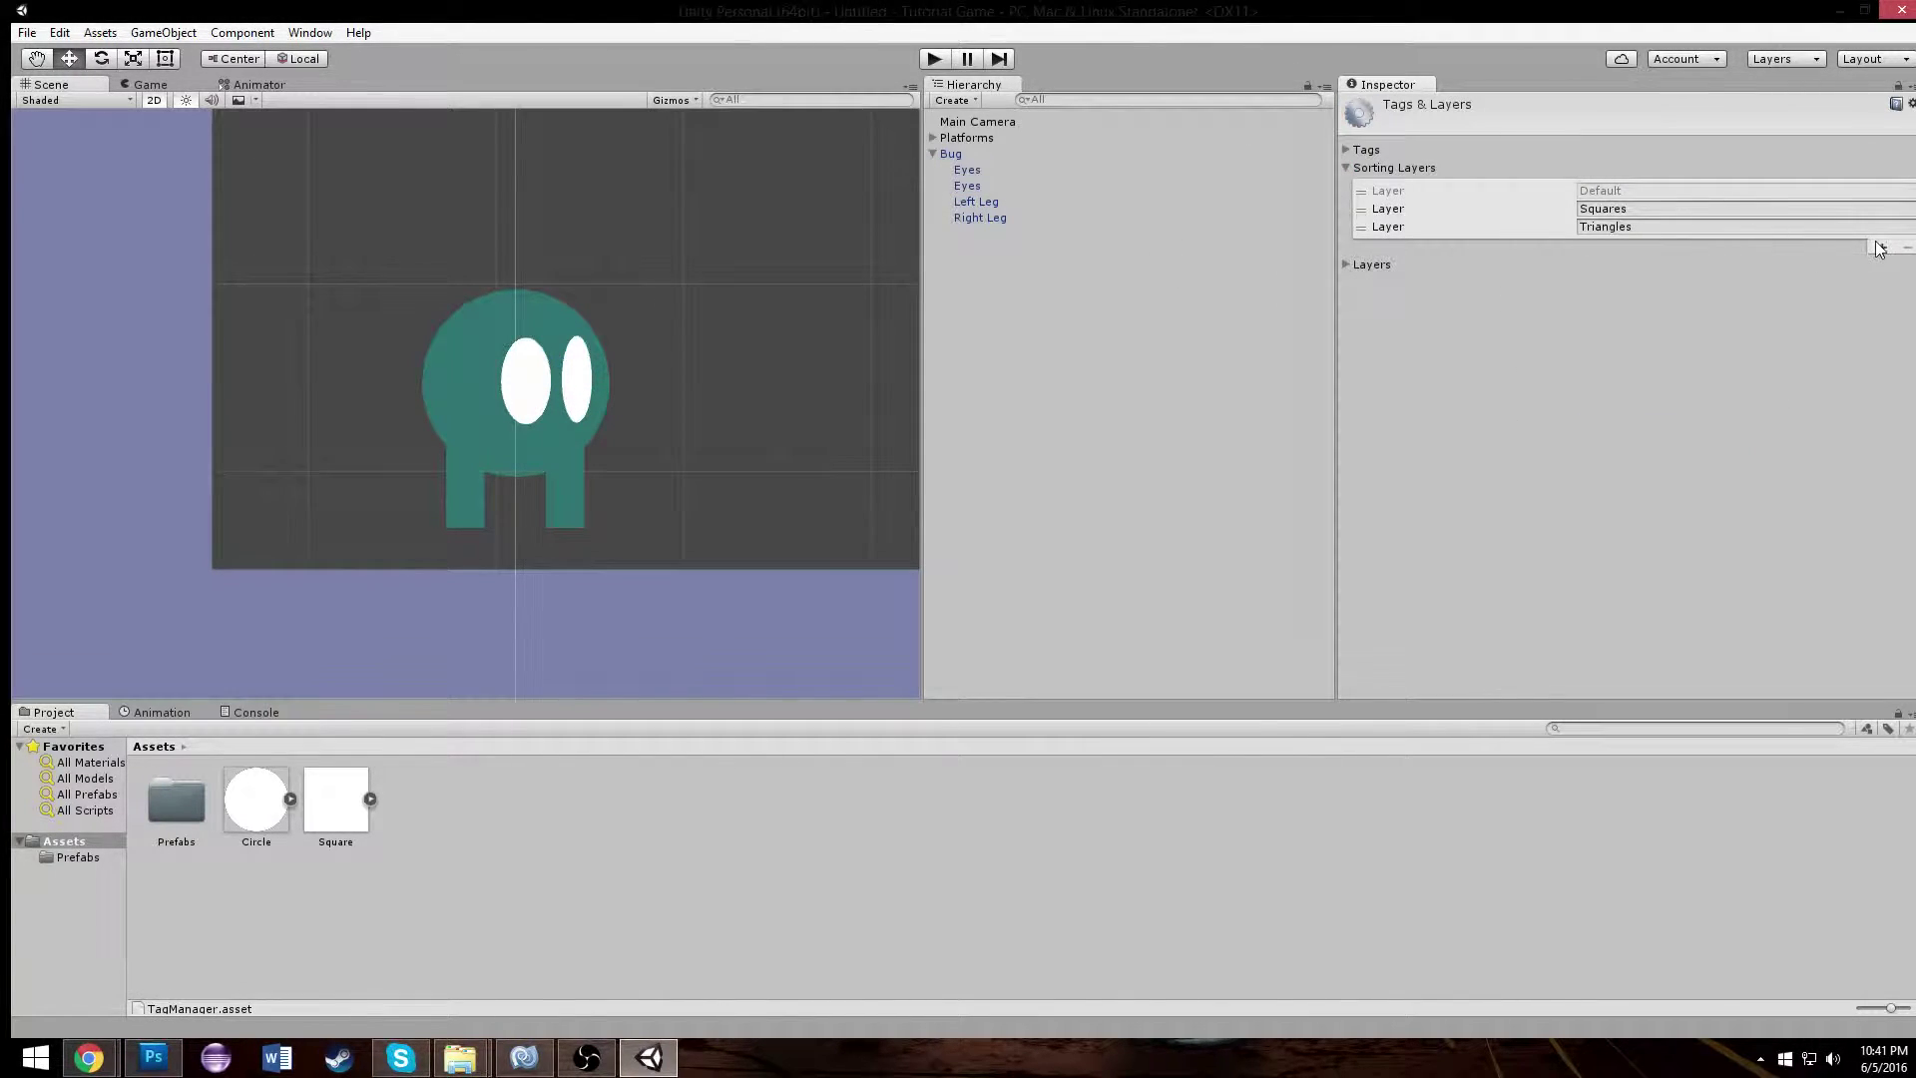
left_click(1716, 209)
type("Player")
left_click(1685, 228)
type("Platforms")
left_click_drag(1373, 210, 1375, 244)
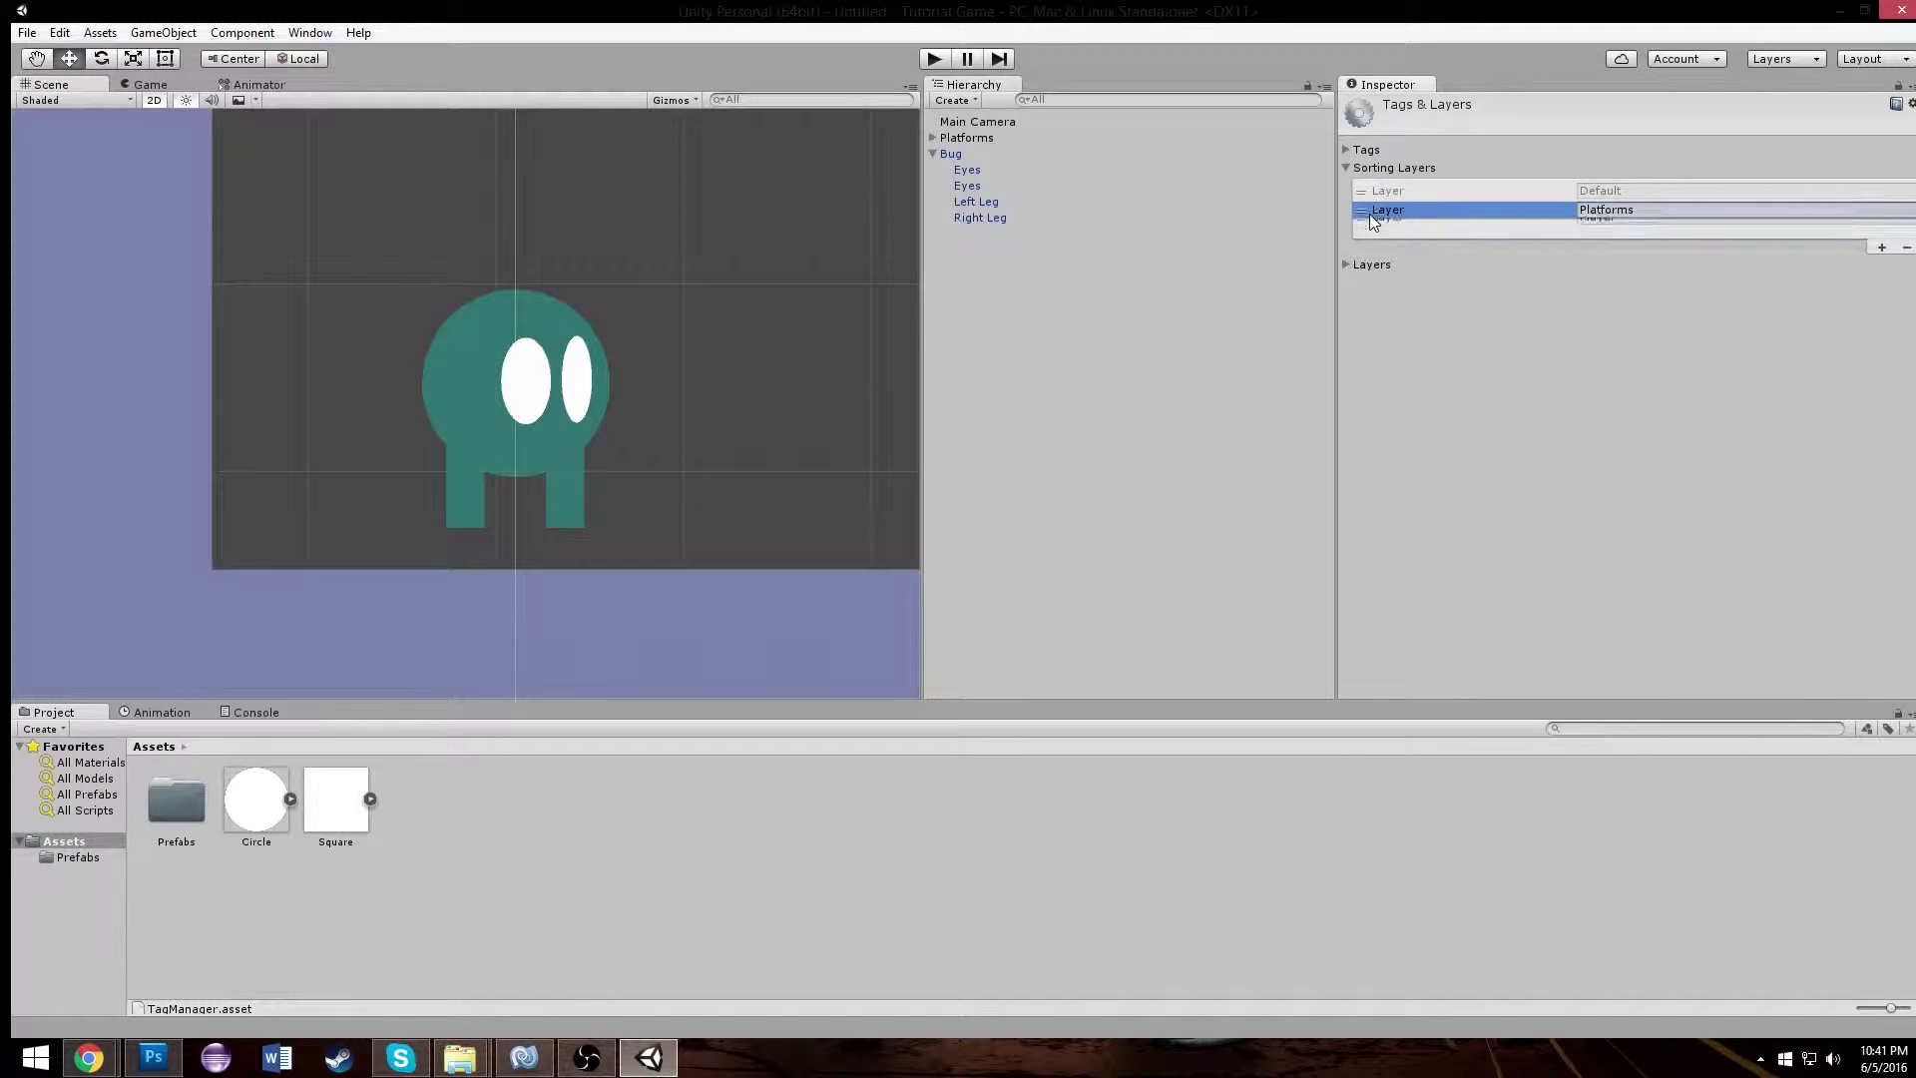
- Assign the Player sorting layer to the Bug and to all its eyes and legs
left_click(963, 154)
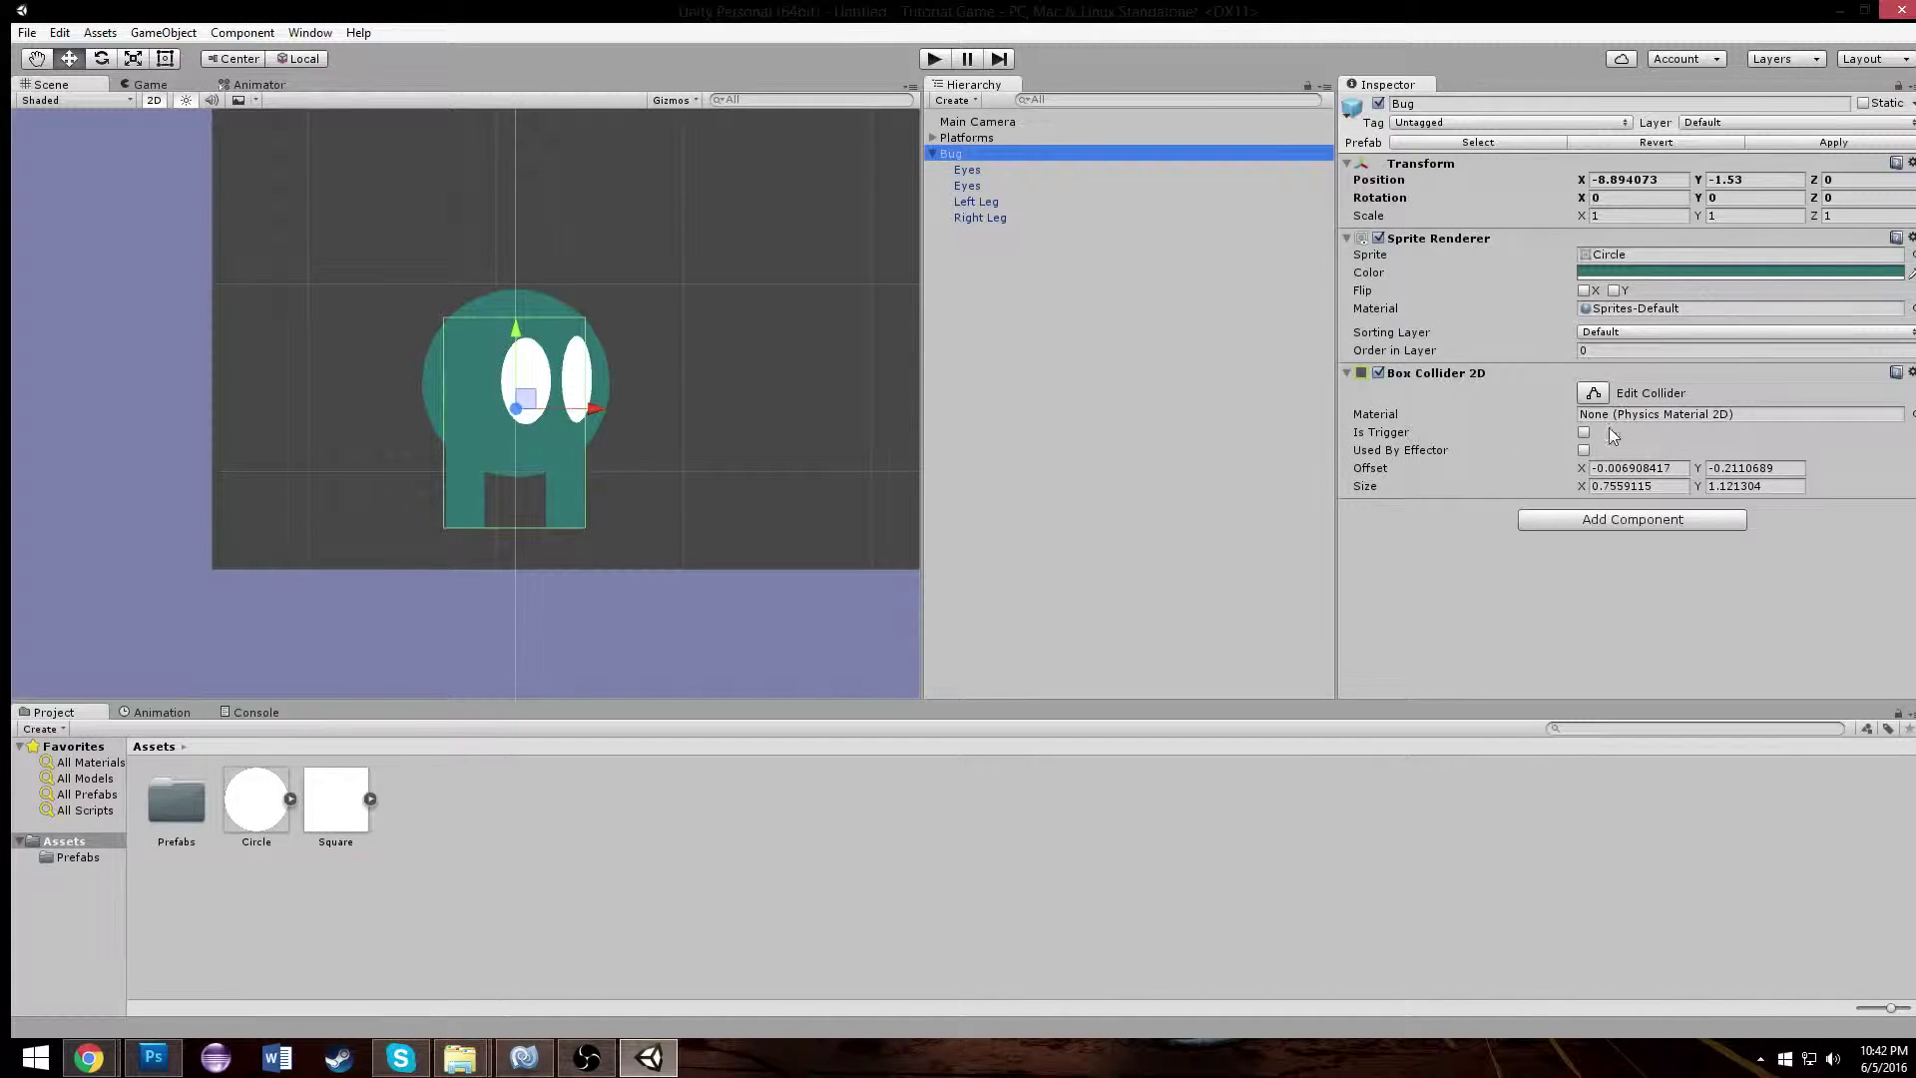
left_click(1657, 333)
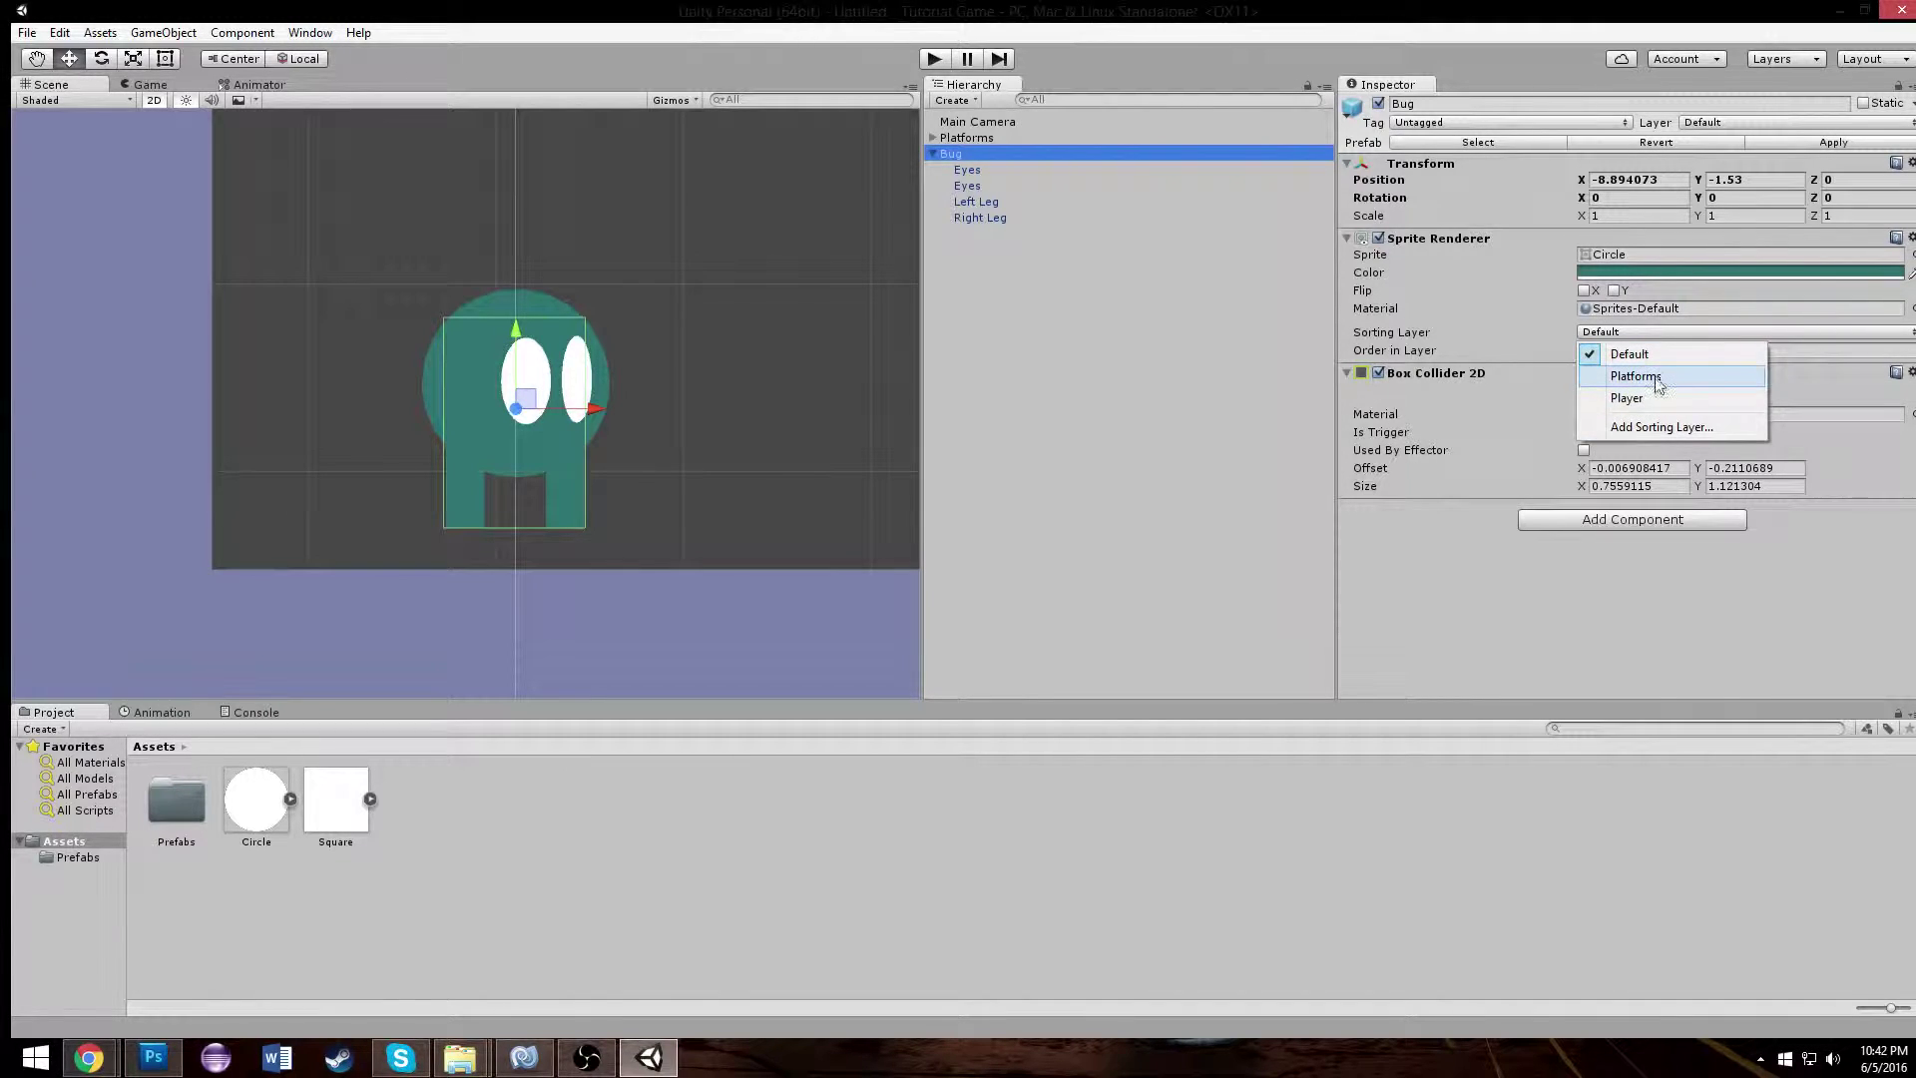
left_click(1627, 397)
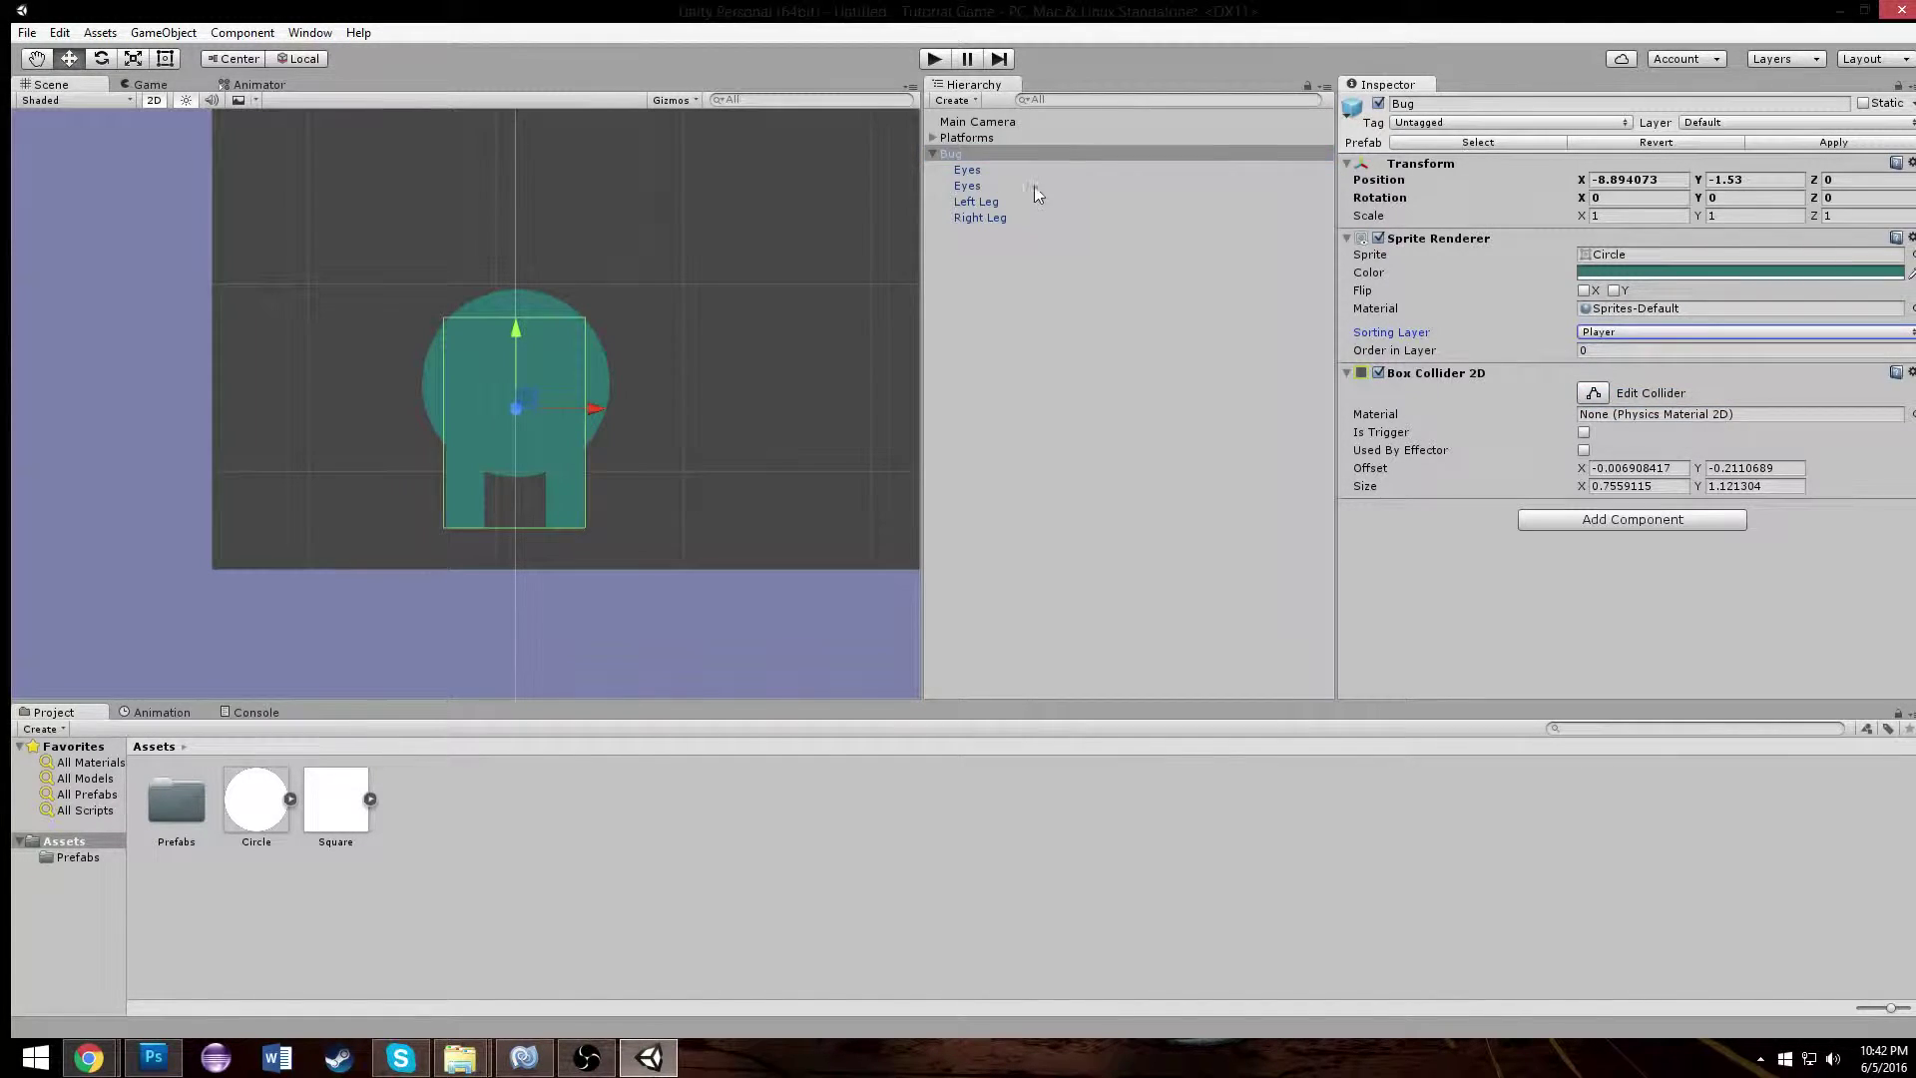
left_click(990, 169)
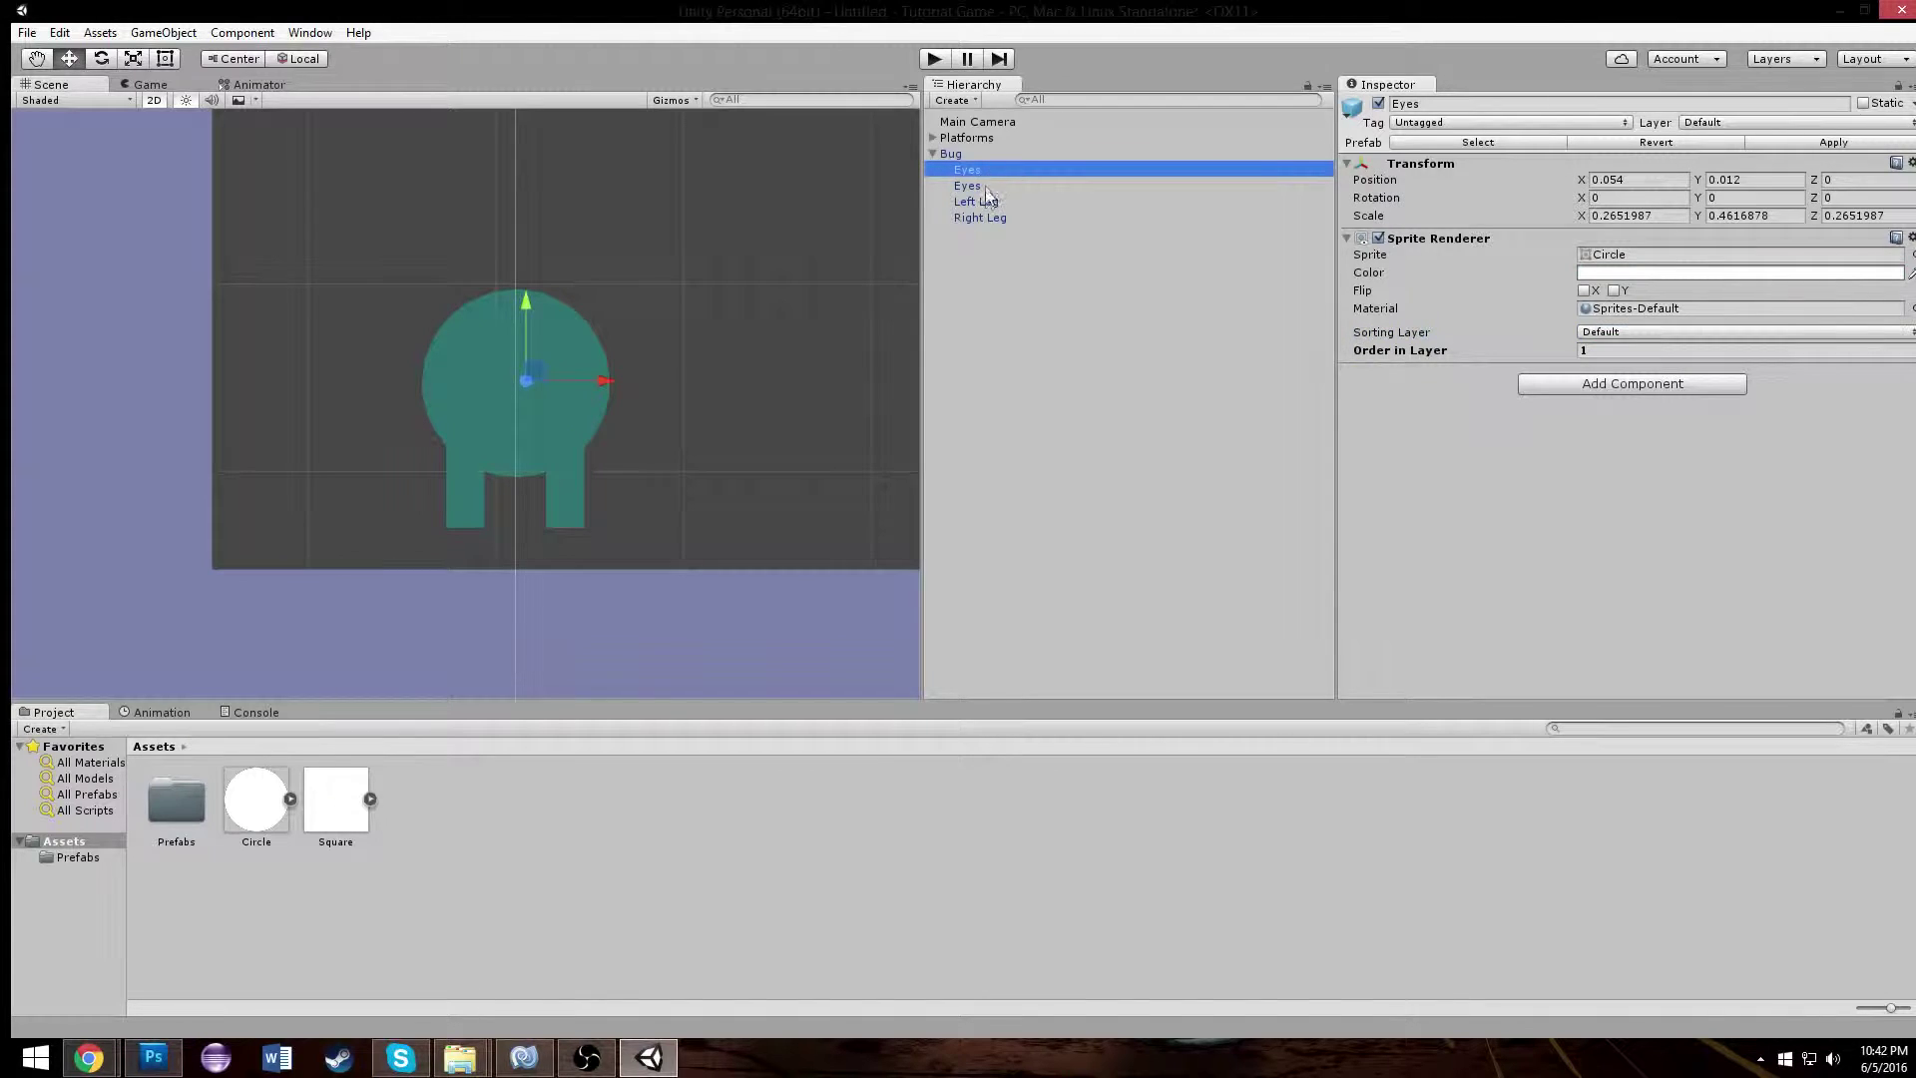
left_click(1016, 218, "shift")
left_click(1596, 332)
left_click(1627, 397)
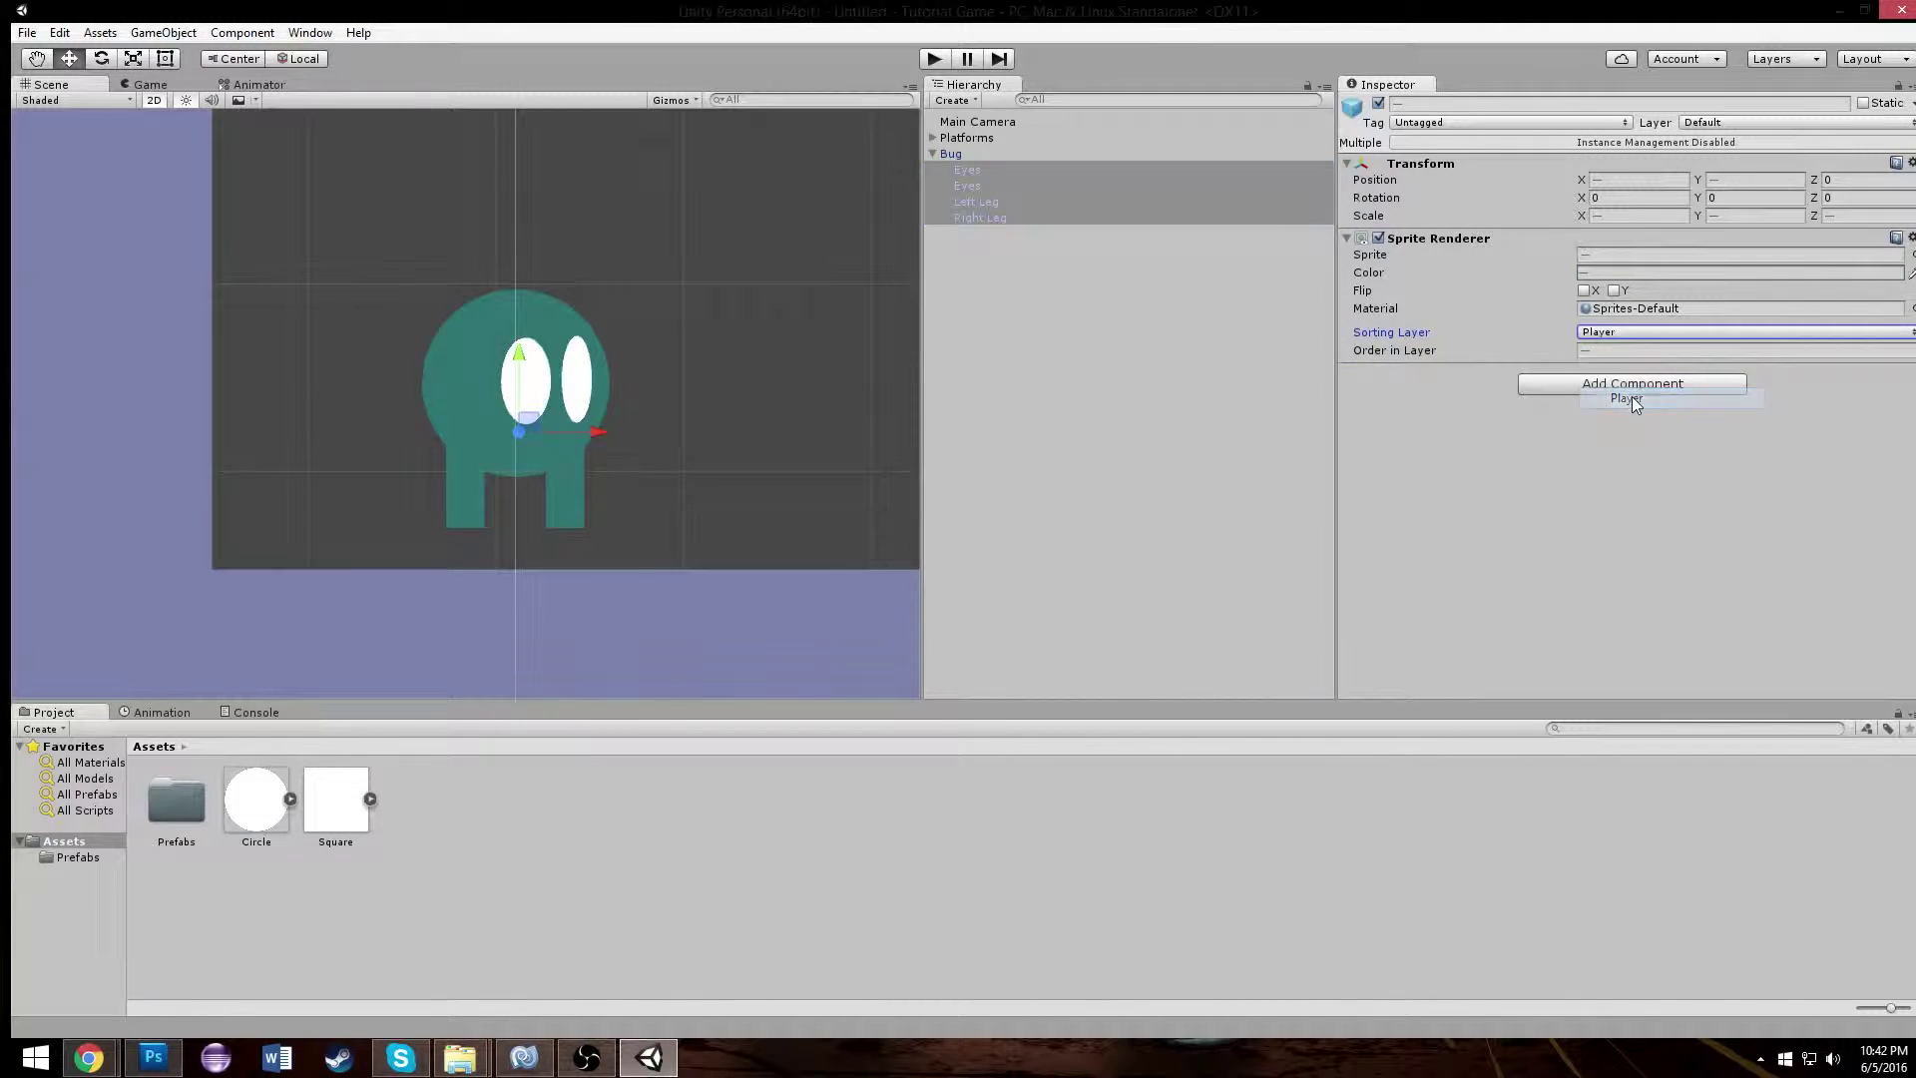
left_click(1067, 172)
left_click(1061, 185)
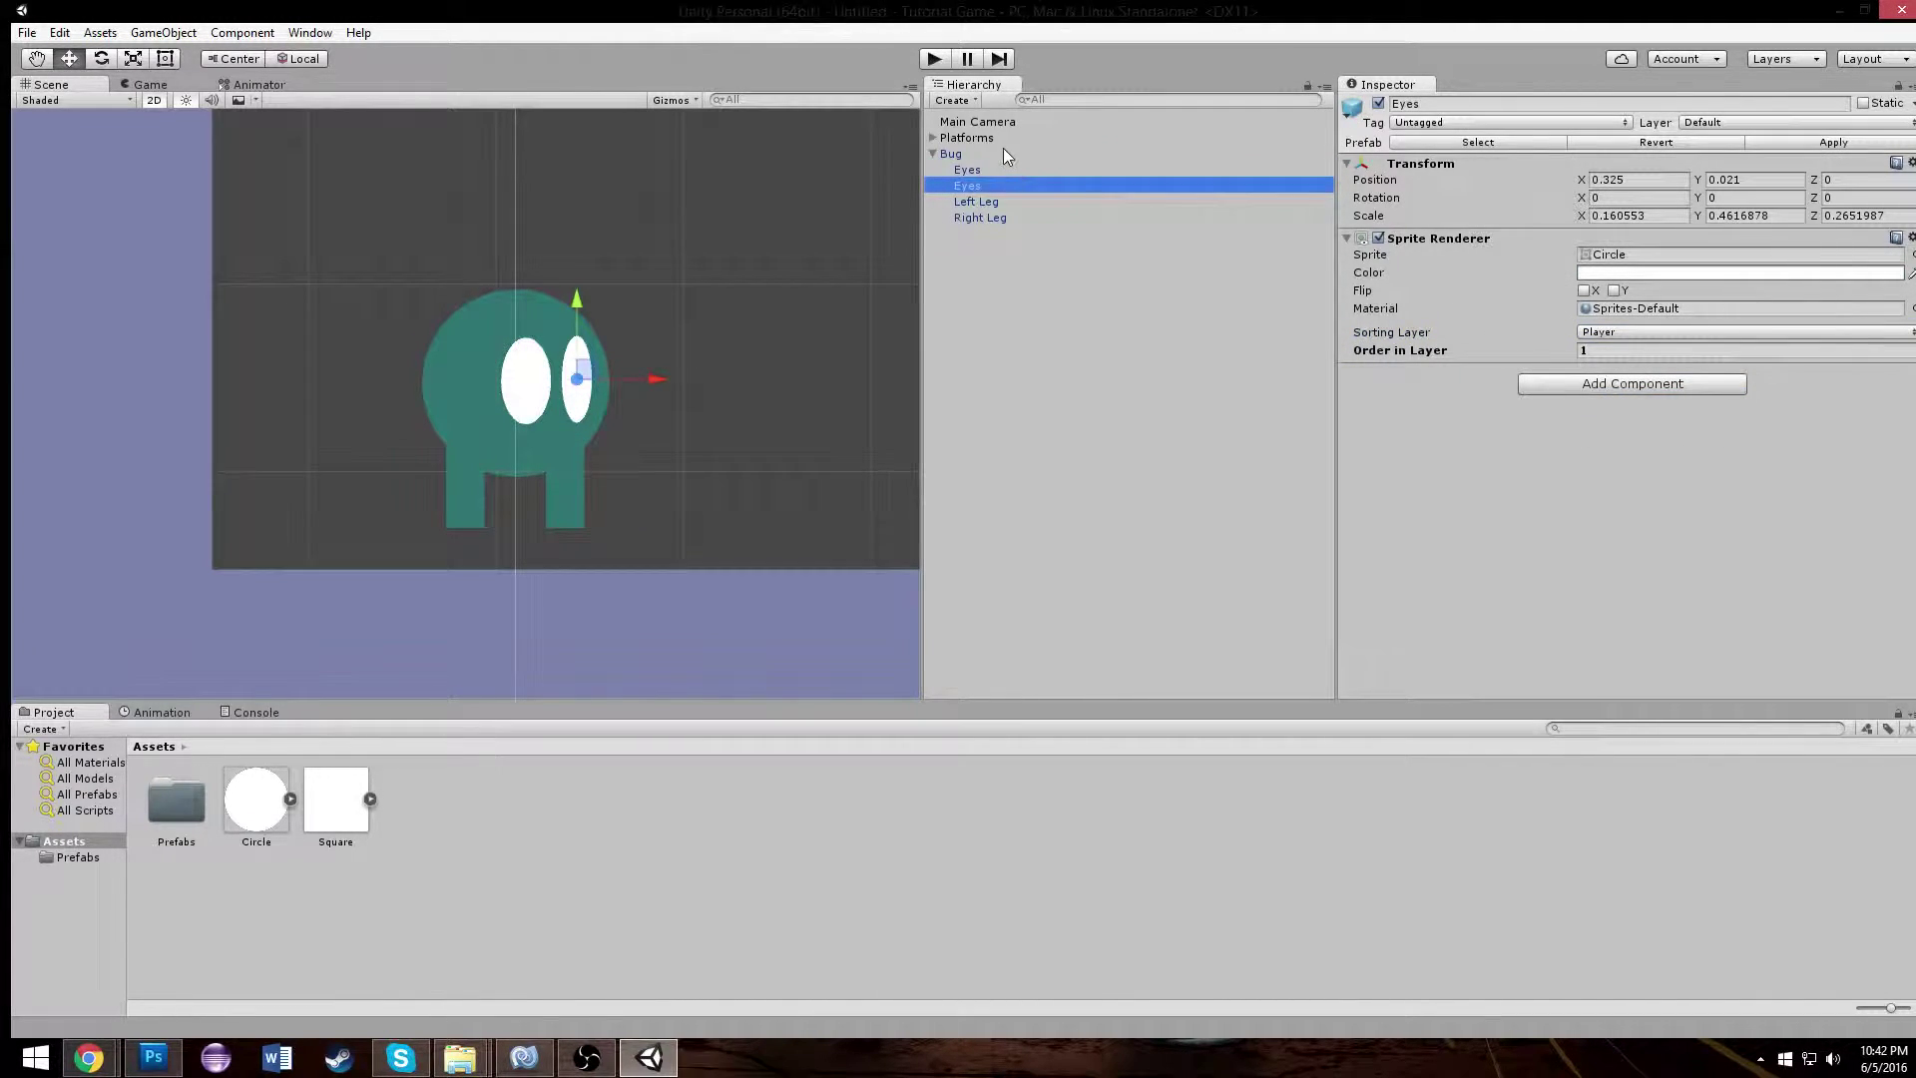
left_click(953, 155)
left_click(932, 154)
scroll(785, 180, "down", 2)
left_click(780, 200)
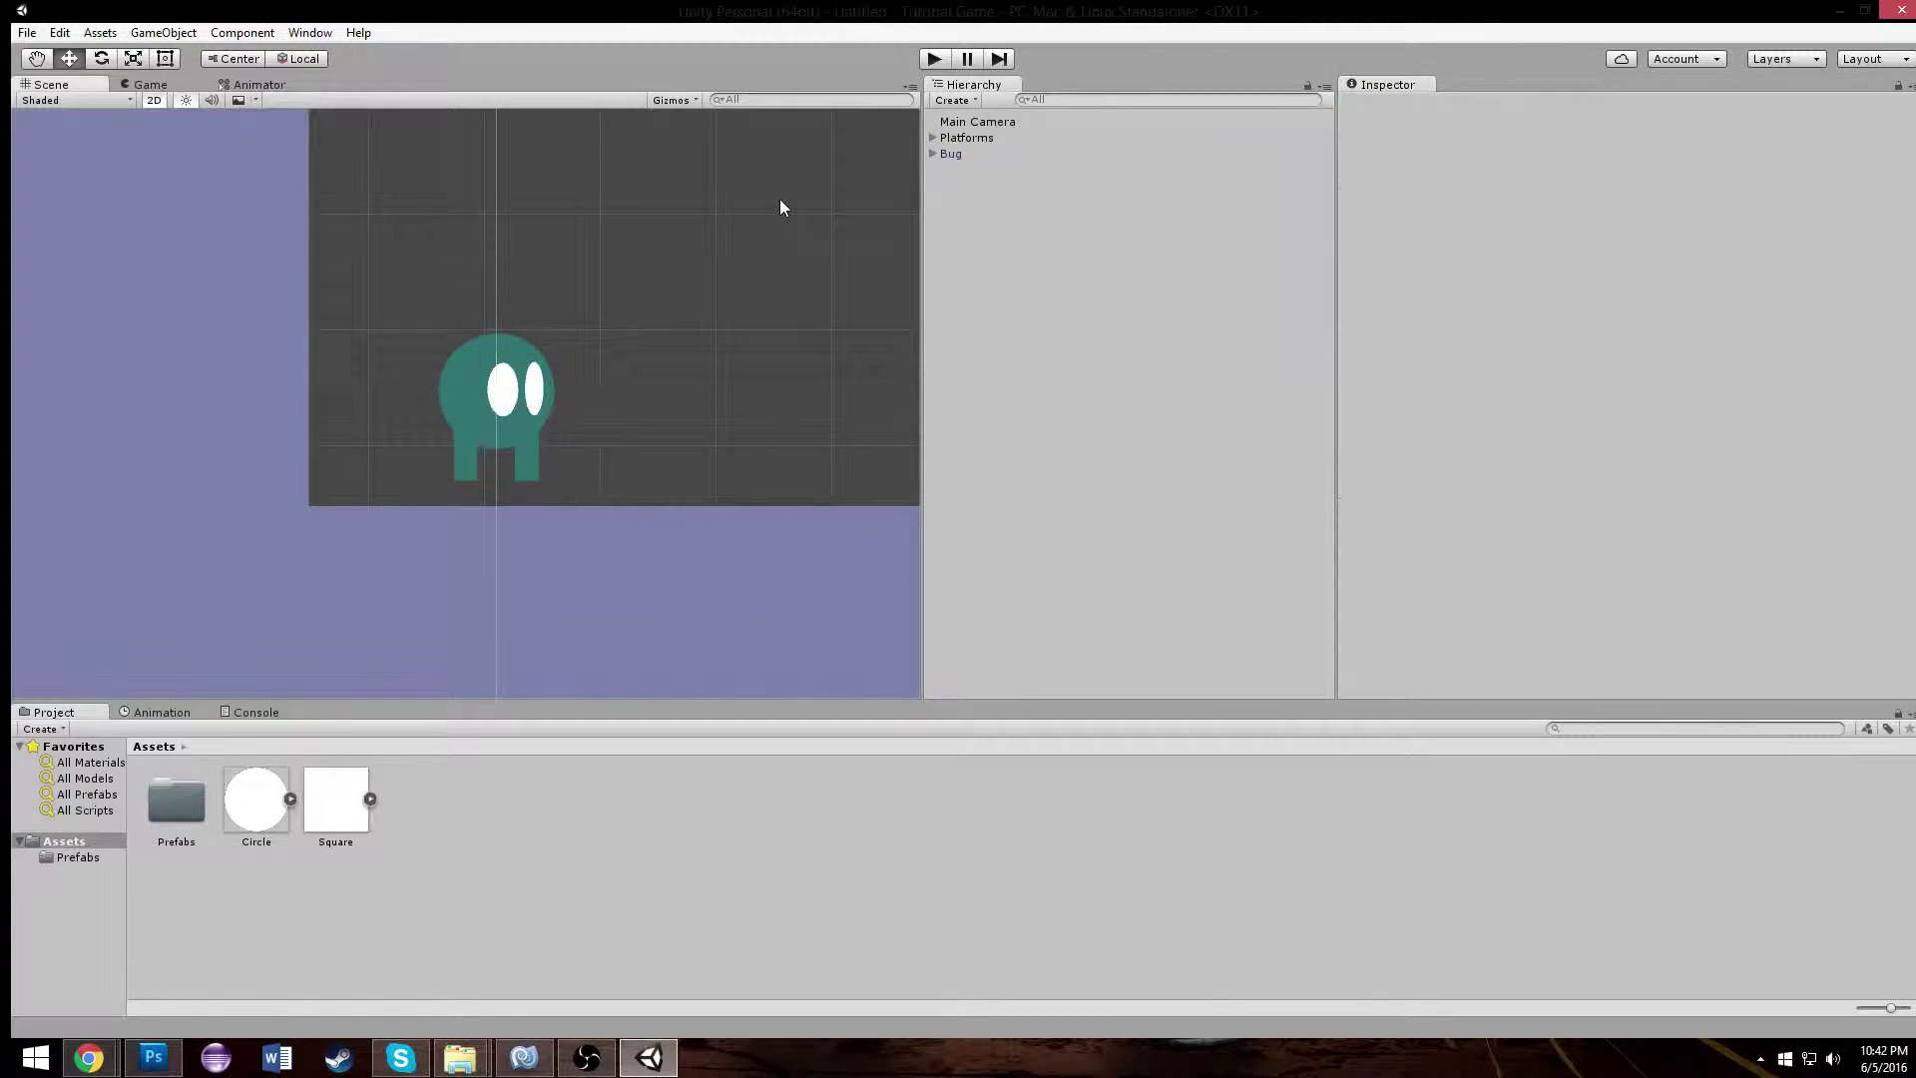
- Assign the Platforms sorting layer to the first Platform and apply the change to its prefab
scroll(730, 193, "down", 4)
scroll(547, 359, "down", 4)
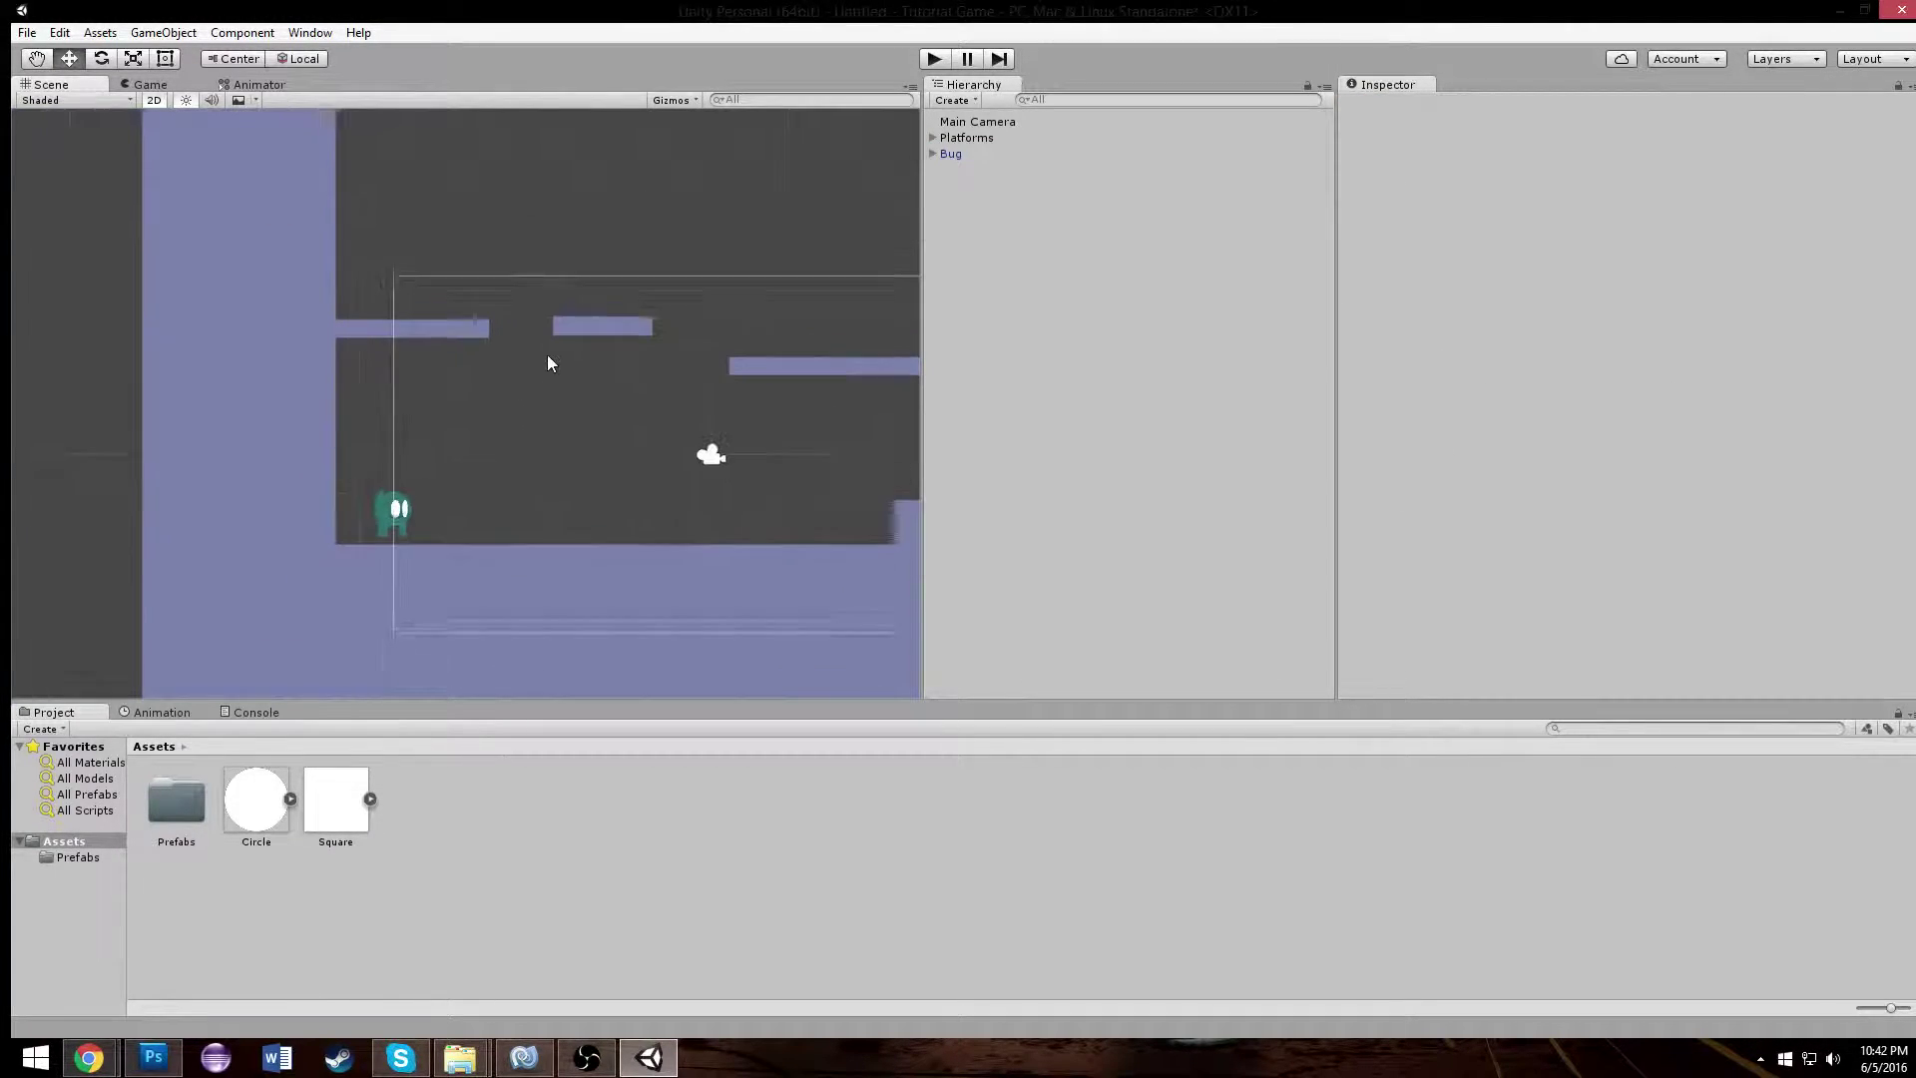
left_click(973, 137)
left_click(932, 137)
left_click(978, 154)
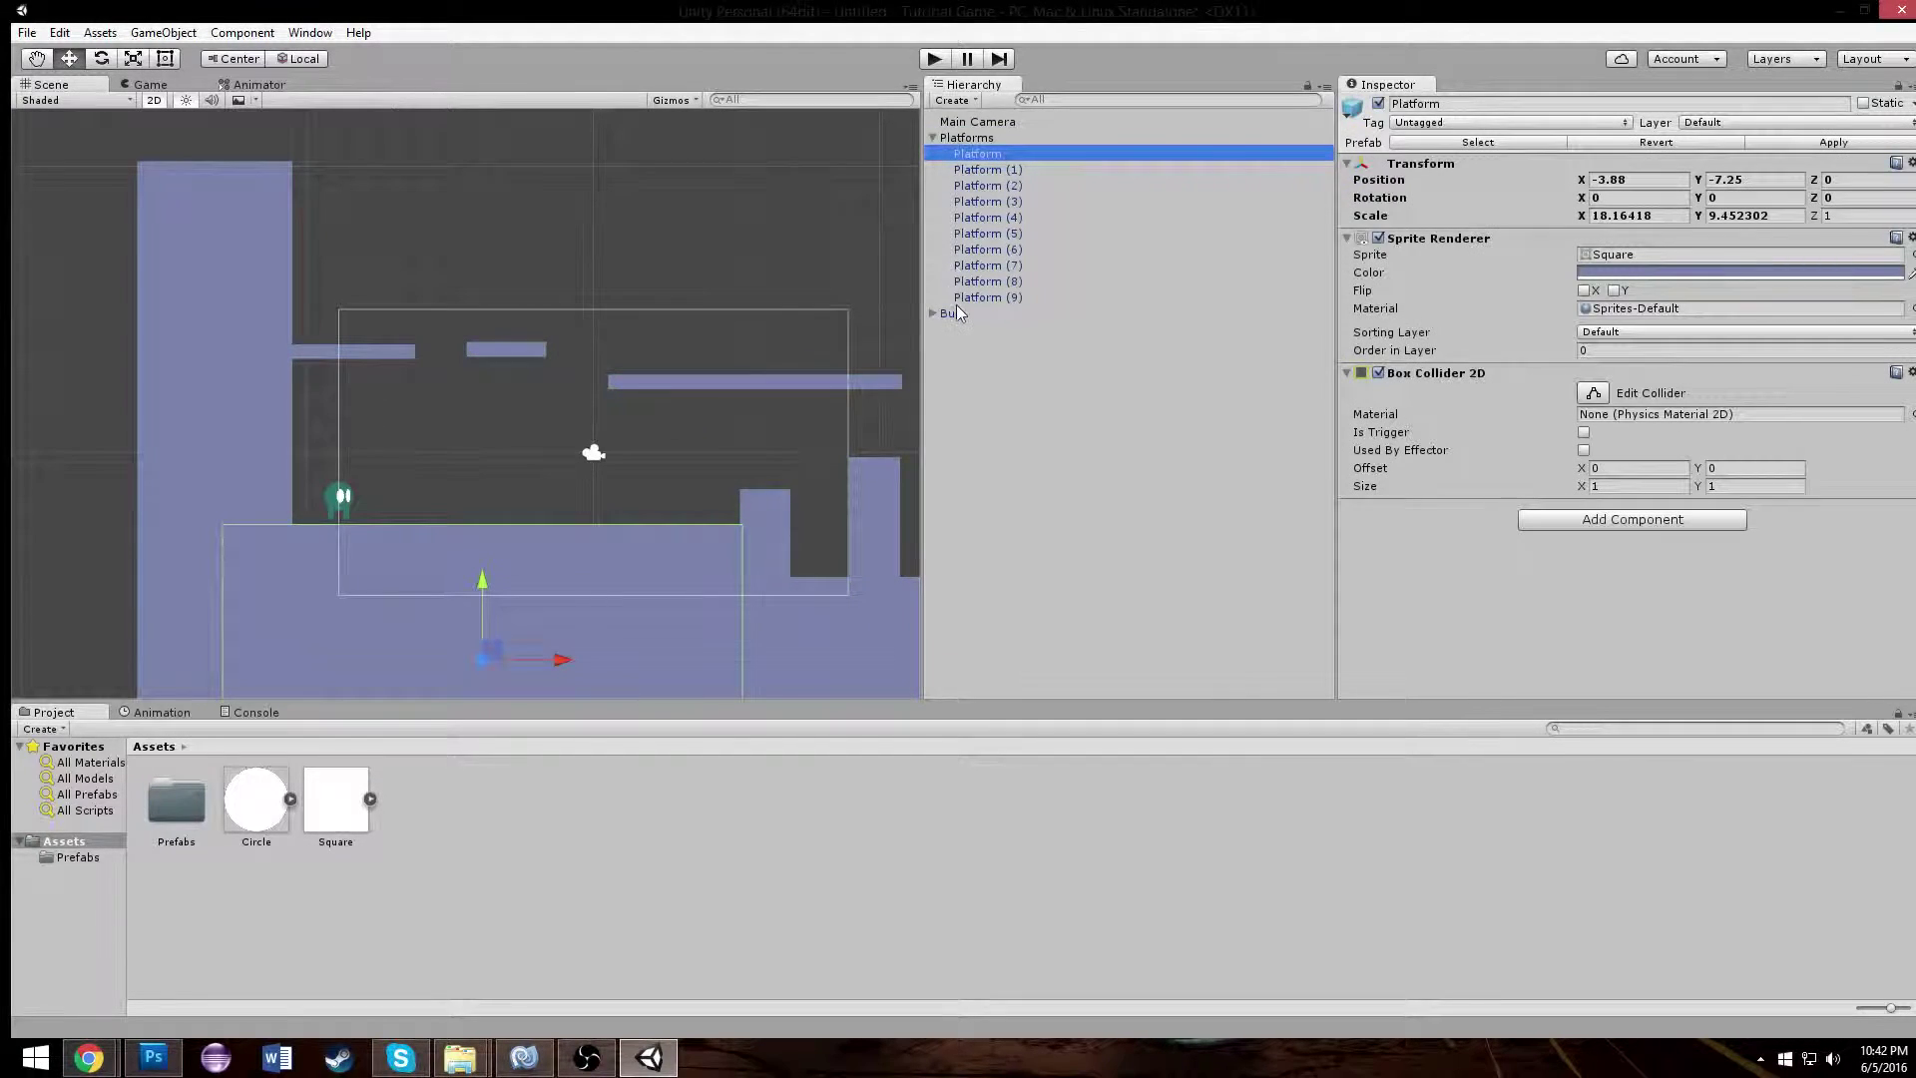
left_click(1666, 329)
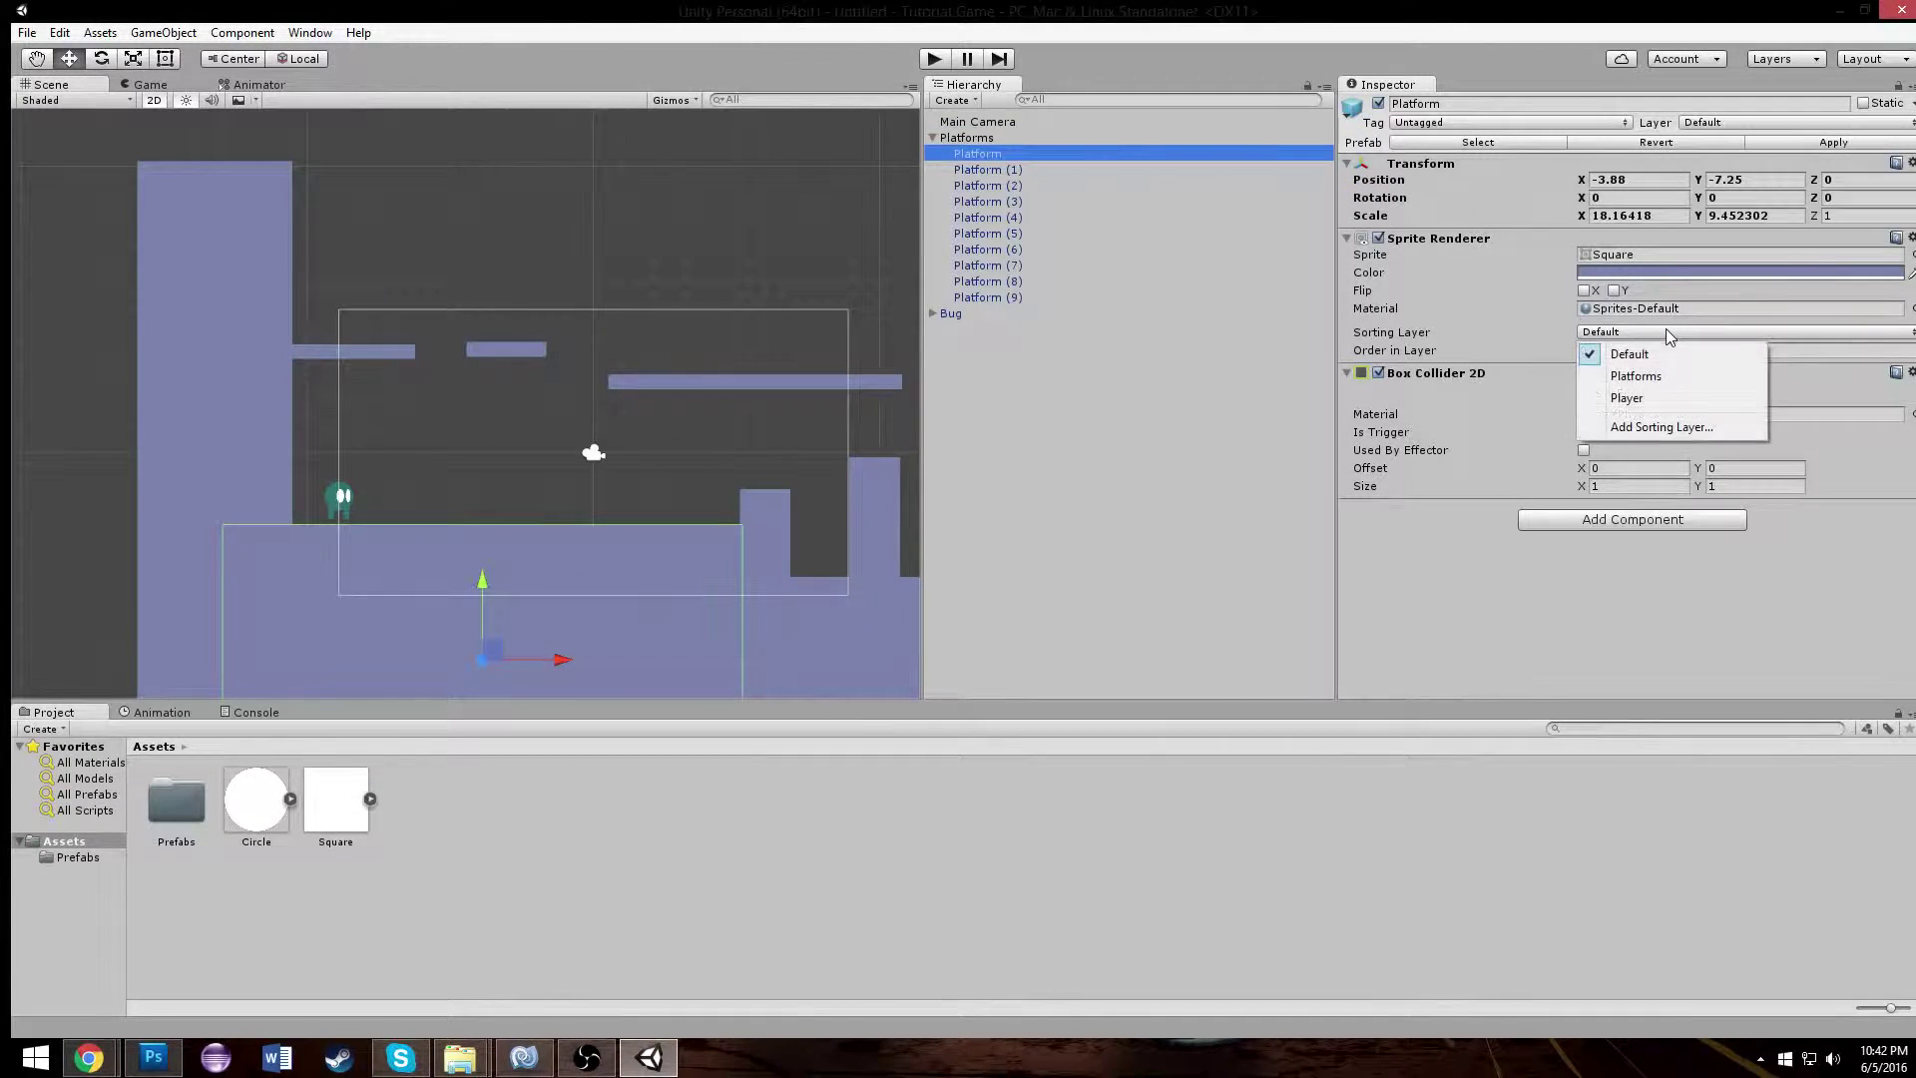
left_click(1651, 384)
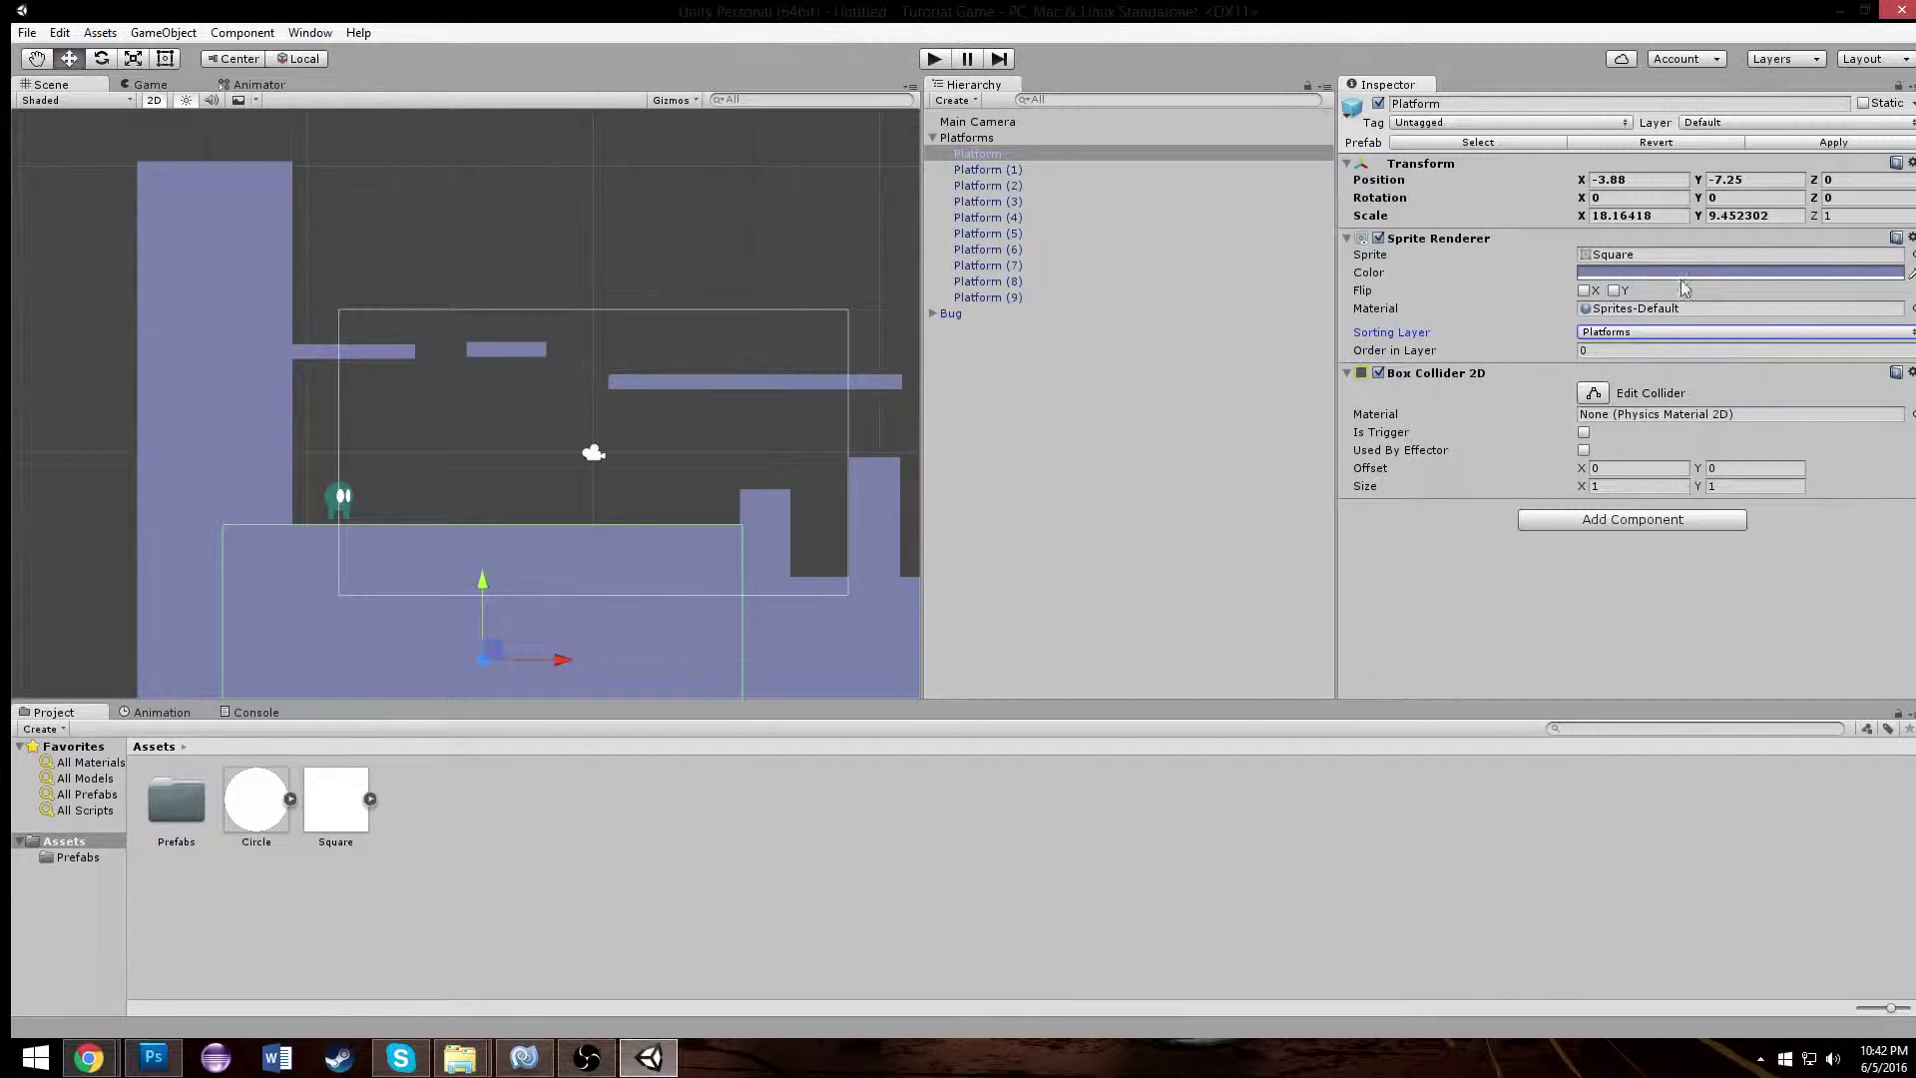
left_click(1822, 146)
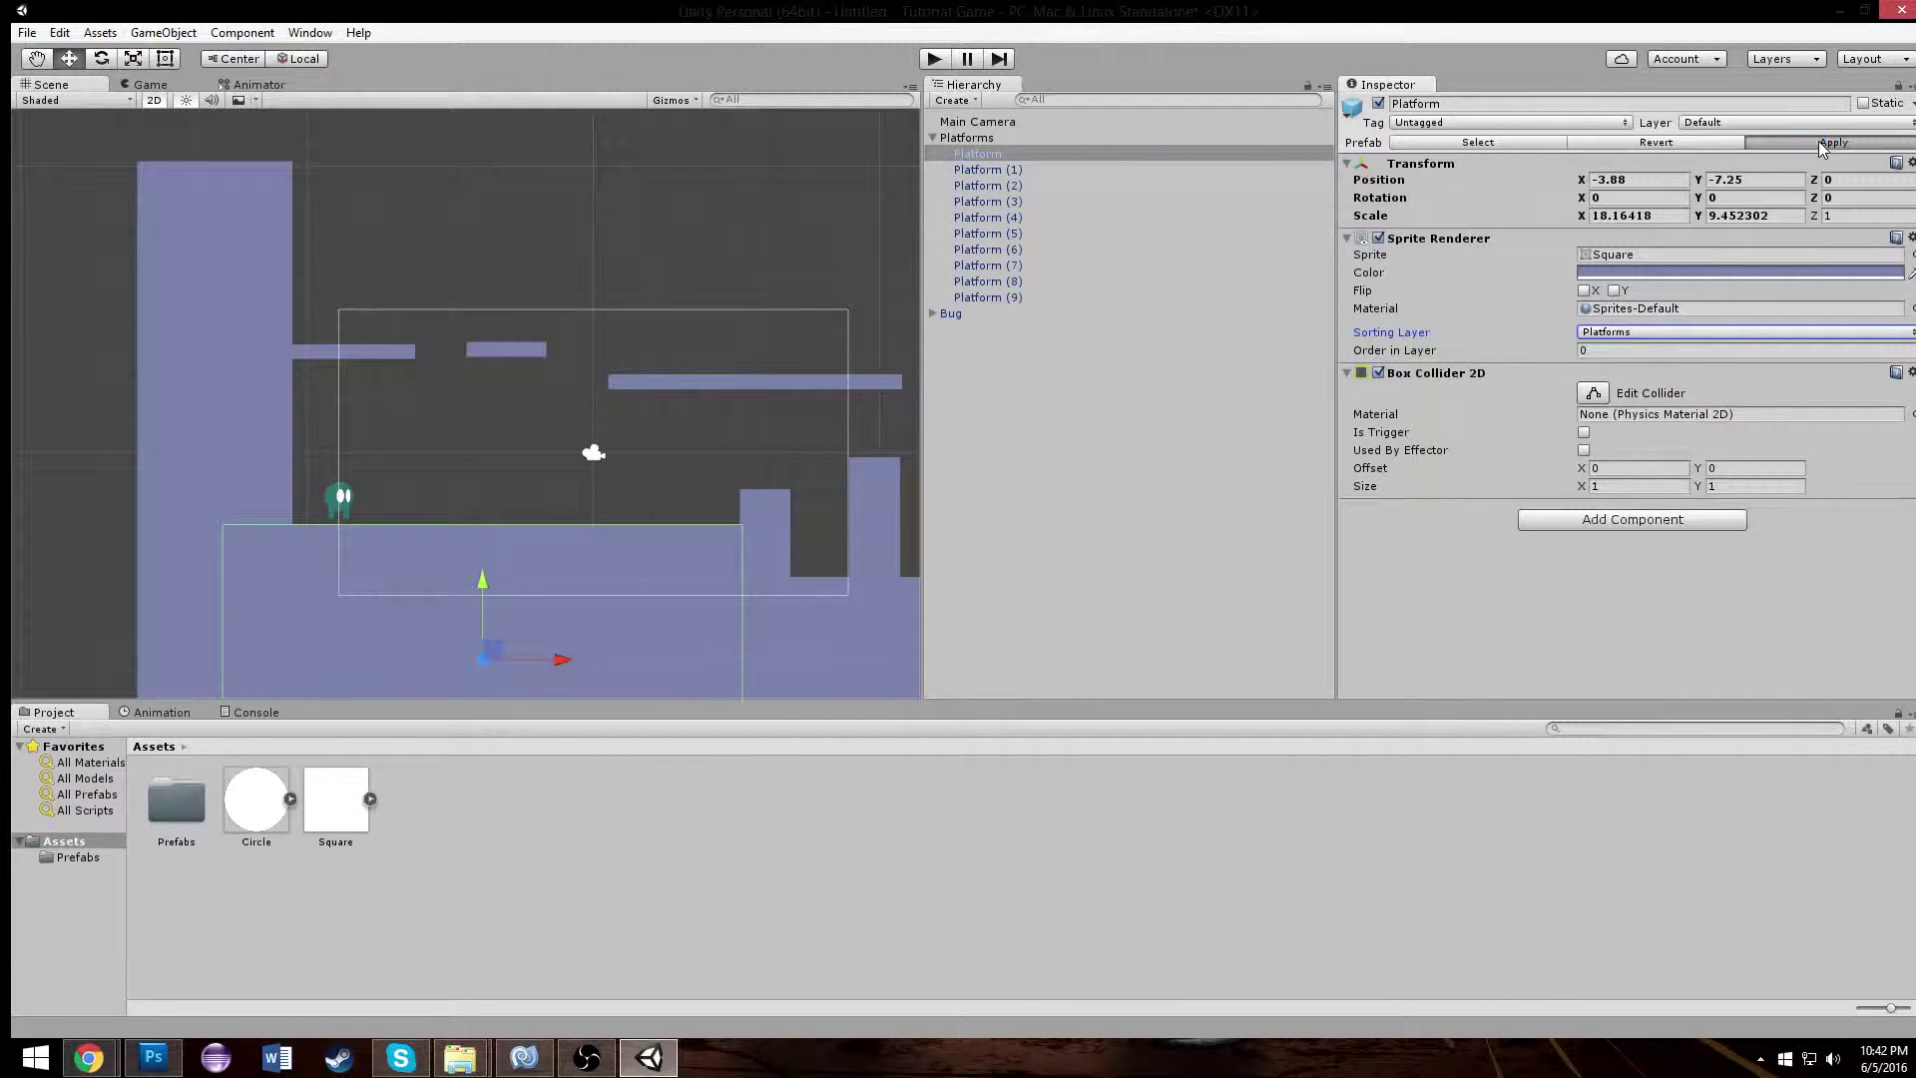
- Examine the sorting layer of the other Platform copies and how the level looks around the Bug
left_click(1045, 170)
left_click(1035, 232)
left_click(1032, 265)
left_click(1026, 218)
left_click(999, 168)
left_click(966, 138)
left_click(932, 138)
middle_click_drag(288, 324, 433, 220)
scroll(435, 221, "up", 16)
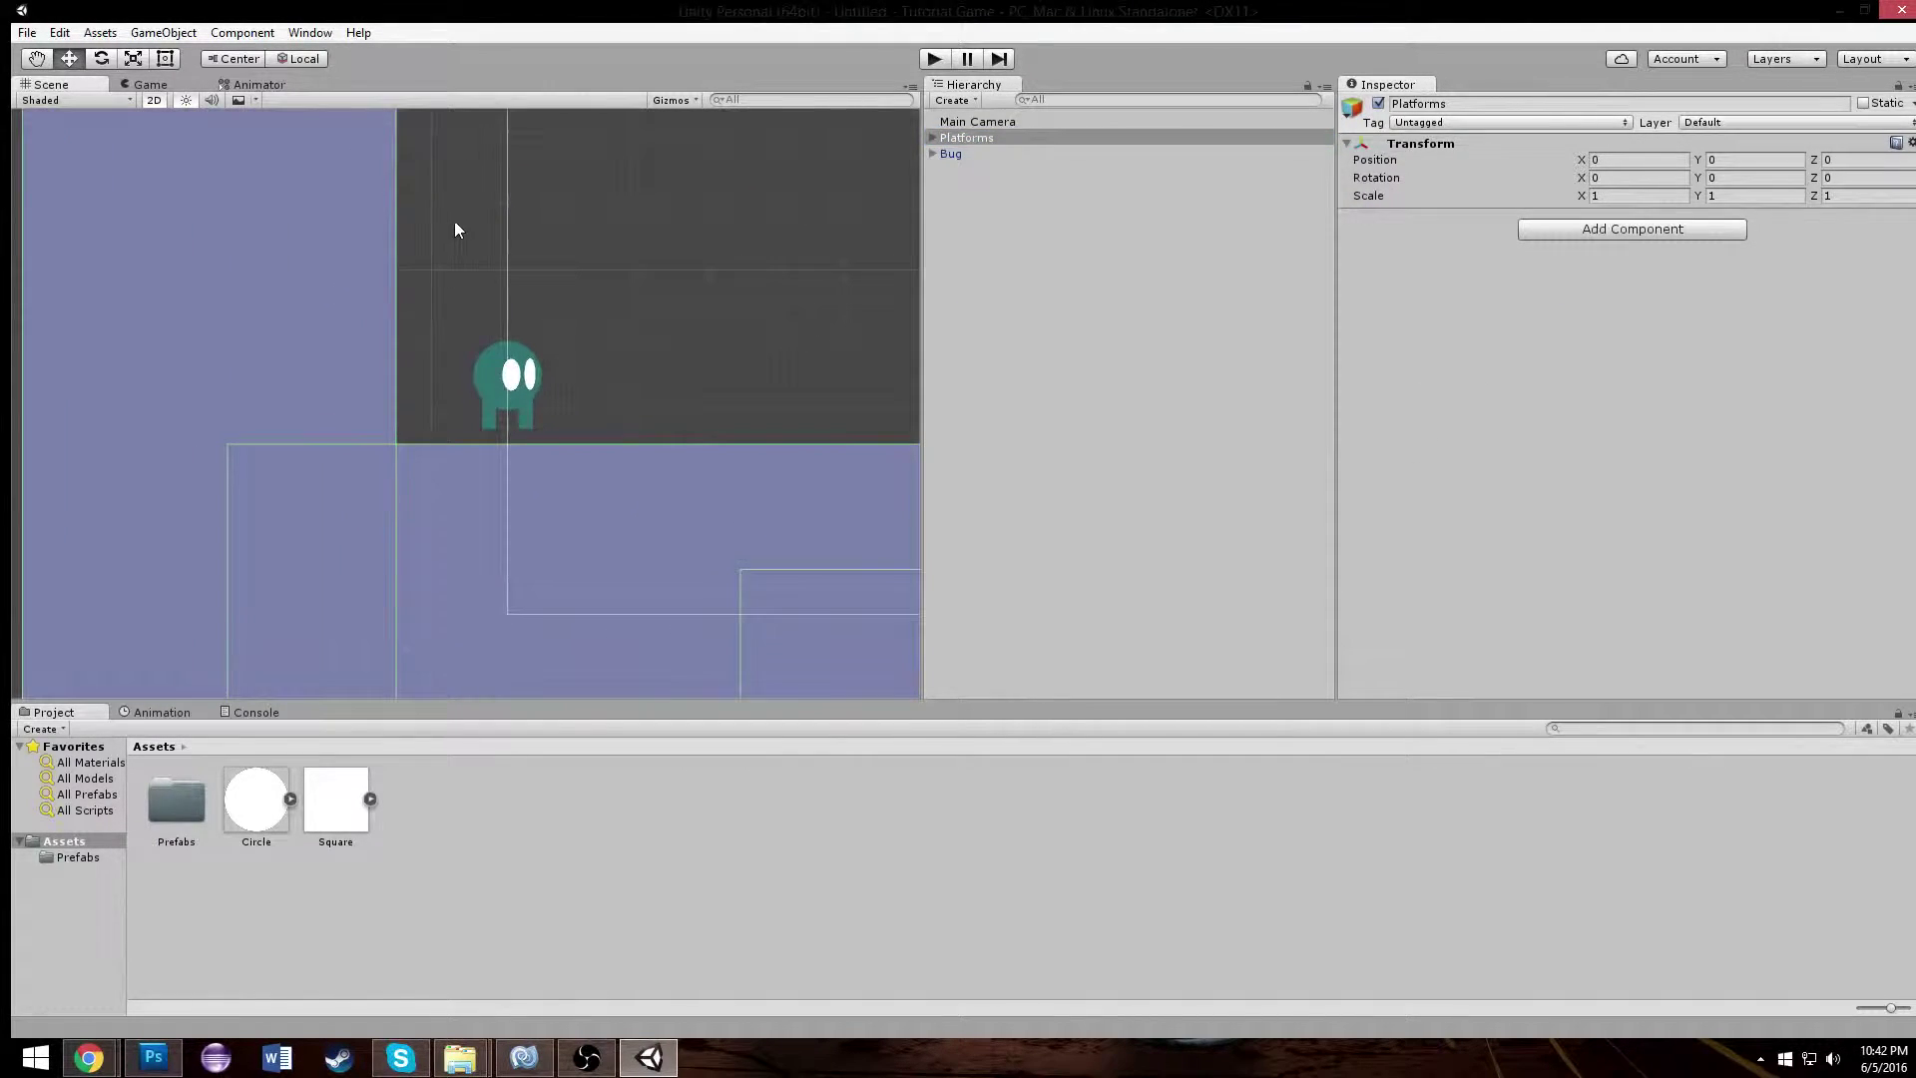
- Add a Rigidbody 2D component to the Bug
left_click(454, 229)
scroll(367, 248, "up", 3)
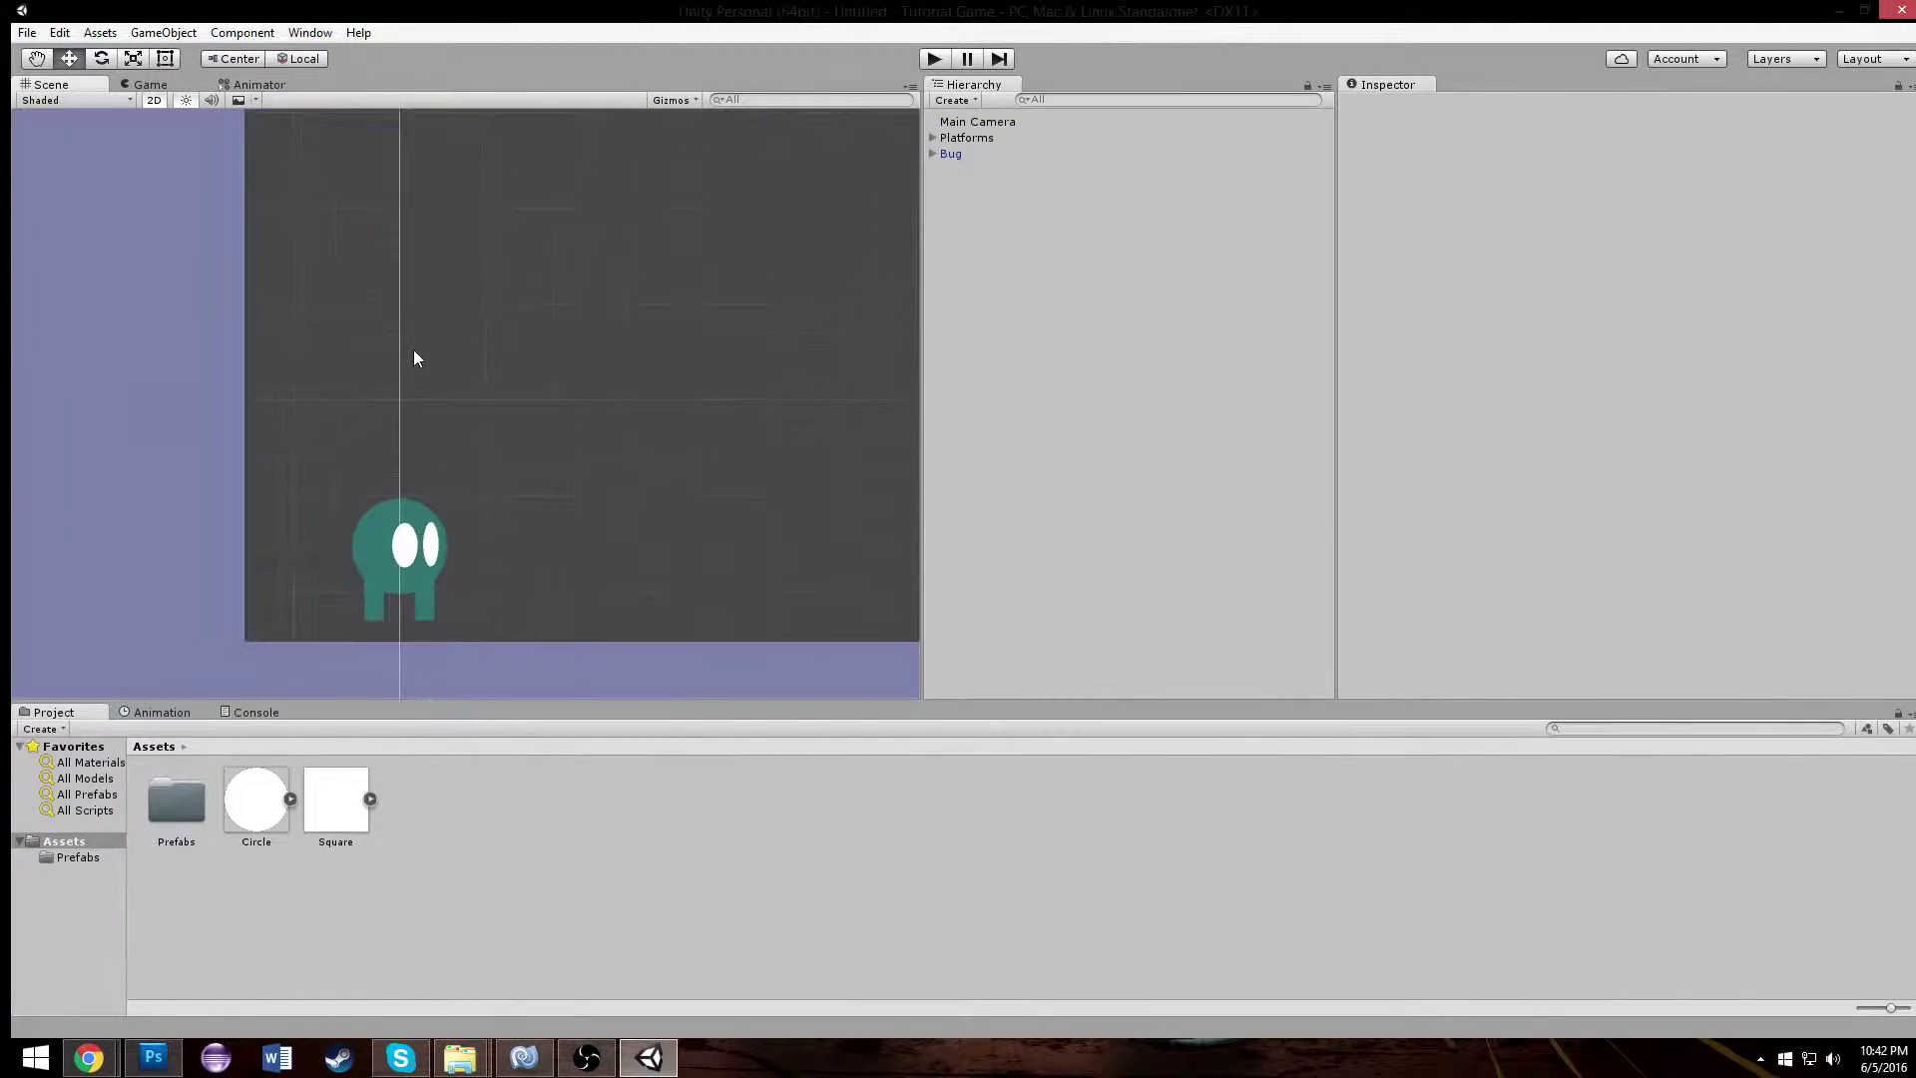
scroll(403, 445, "up", 1)
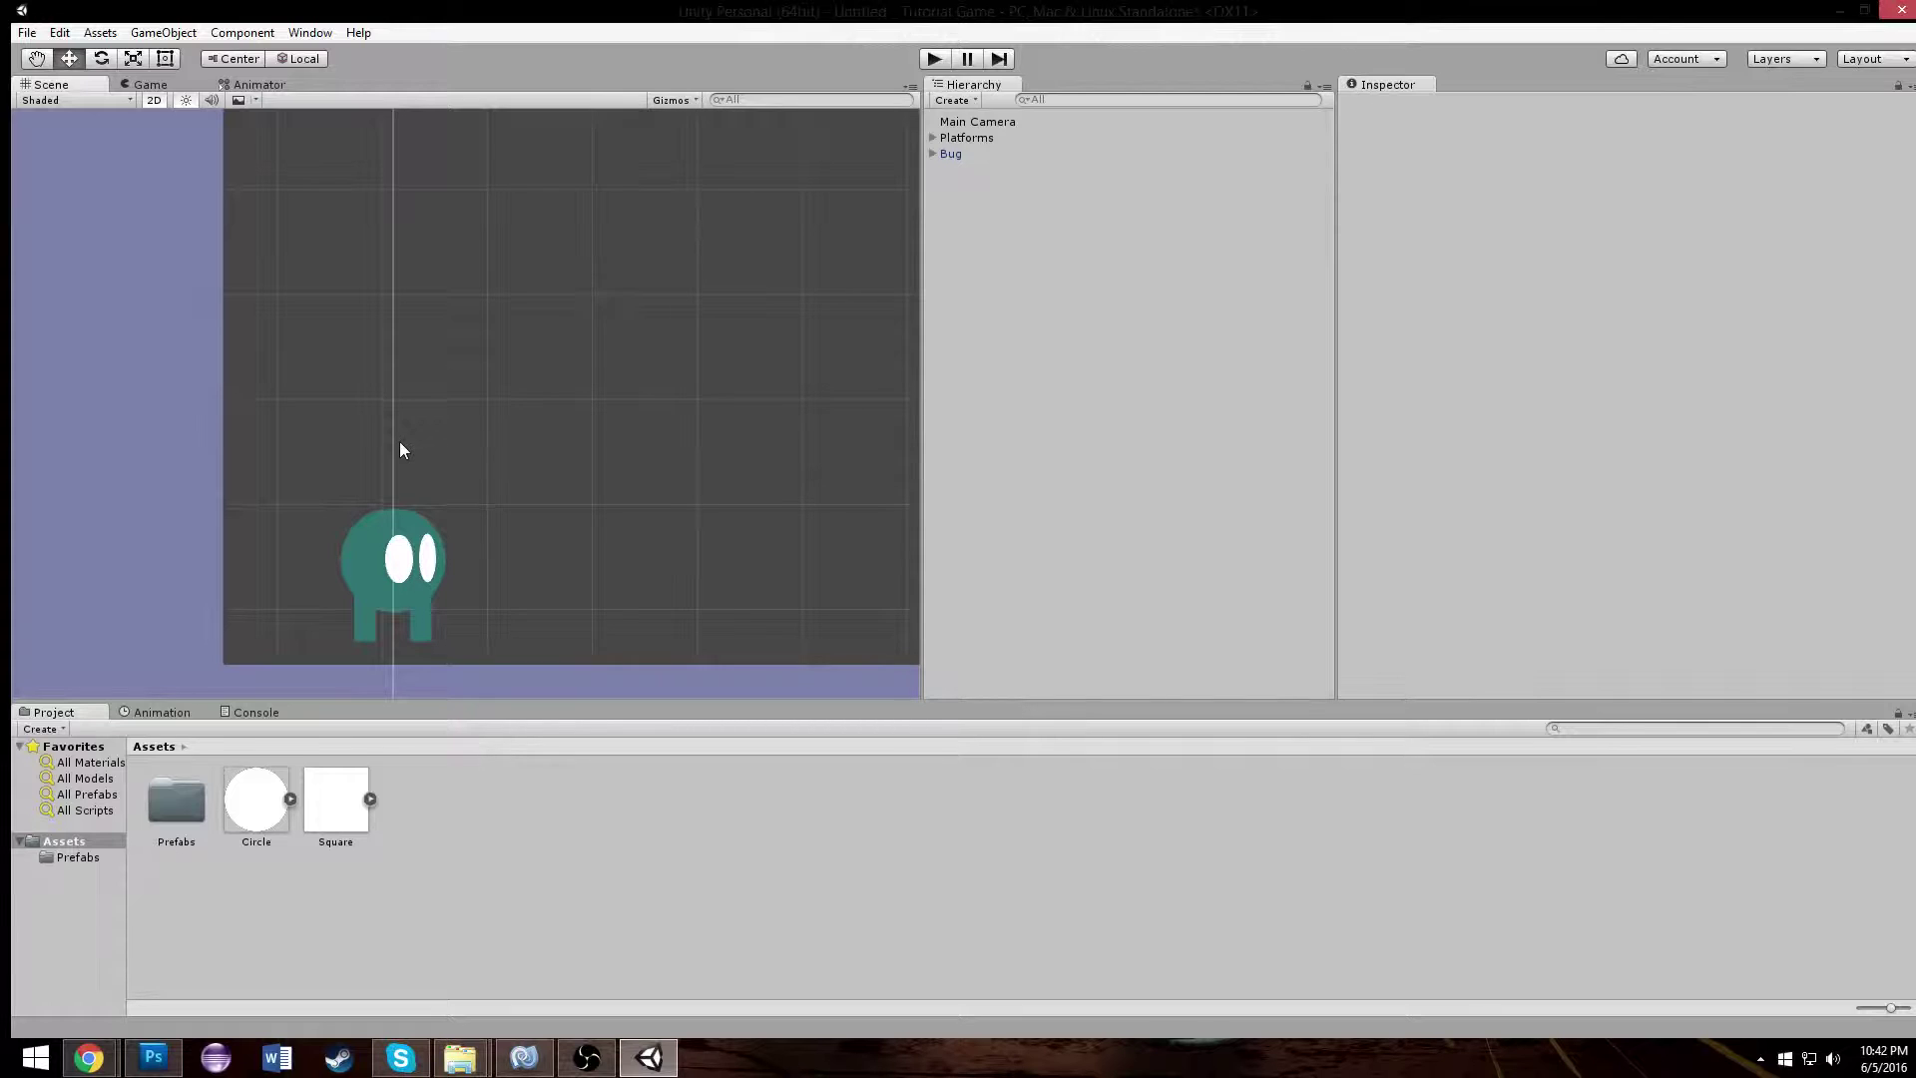
scroll(404, 447, "up", 1)
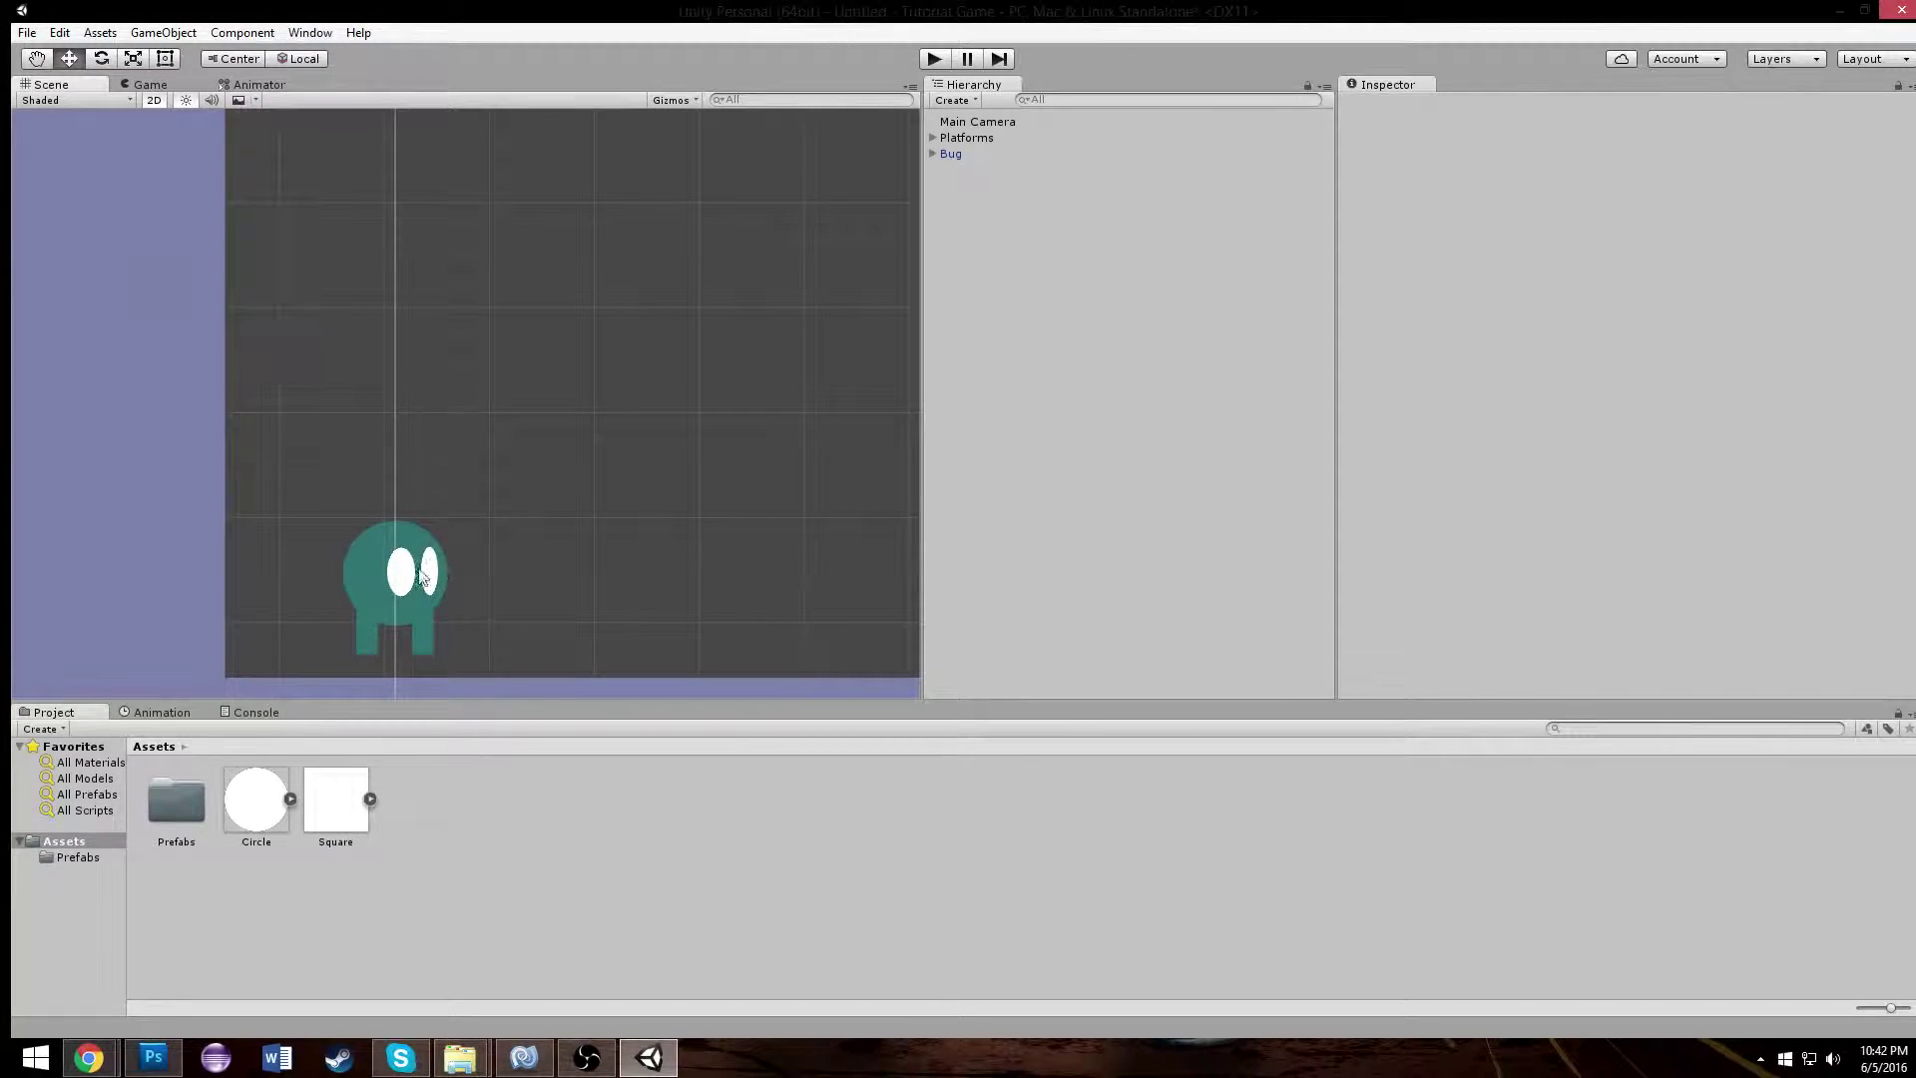
left_click(421, 579)
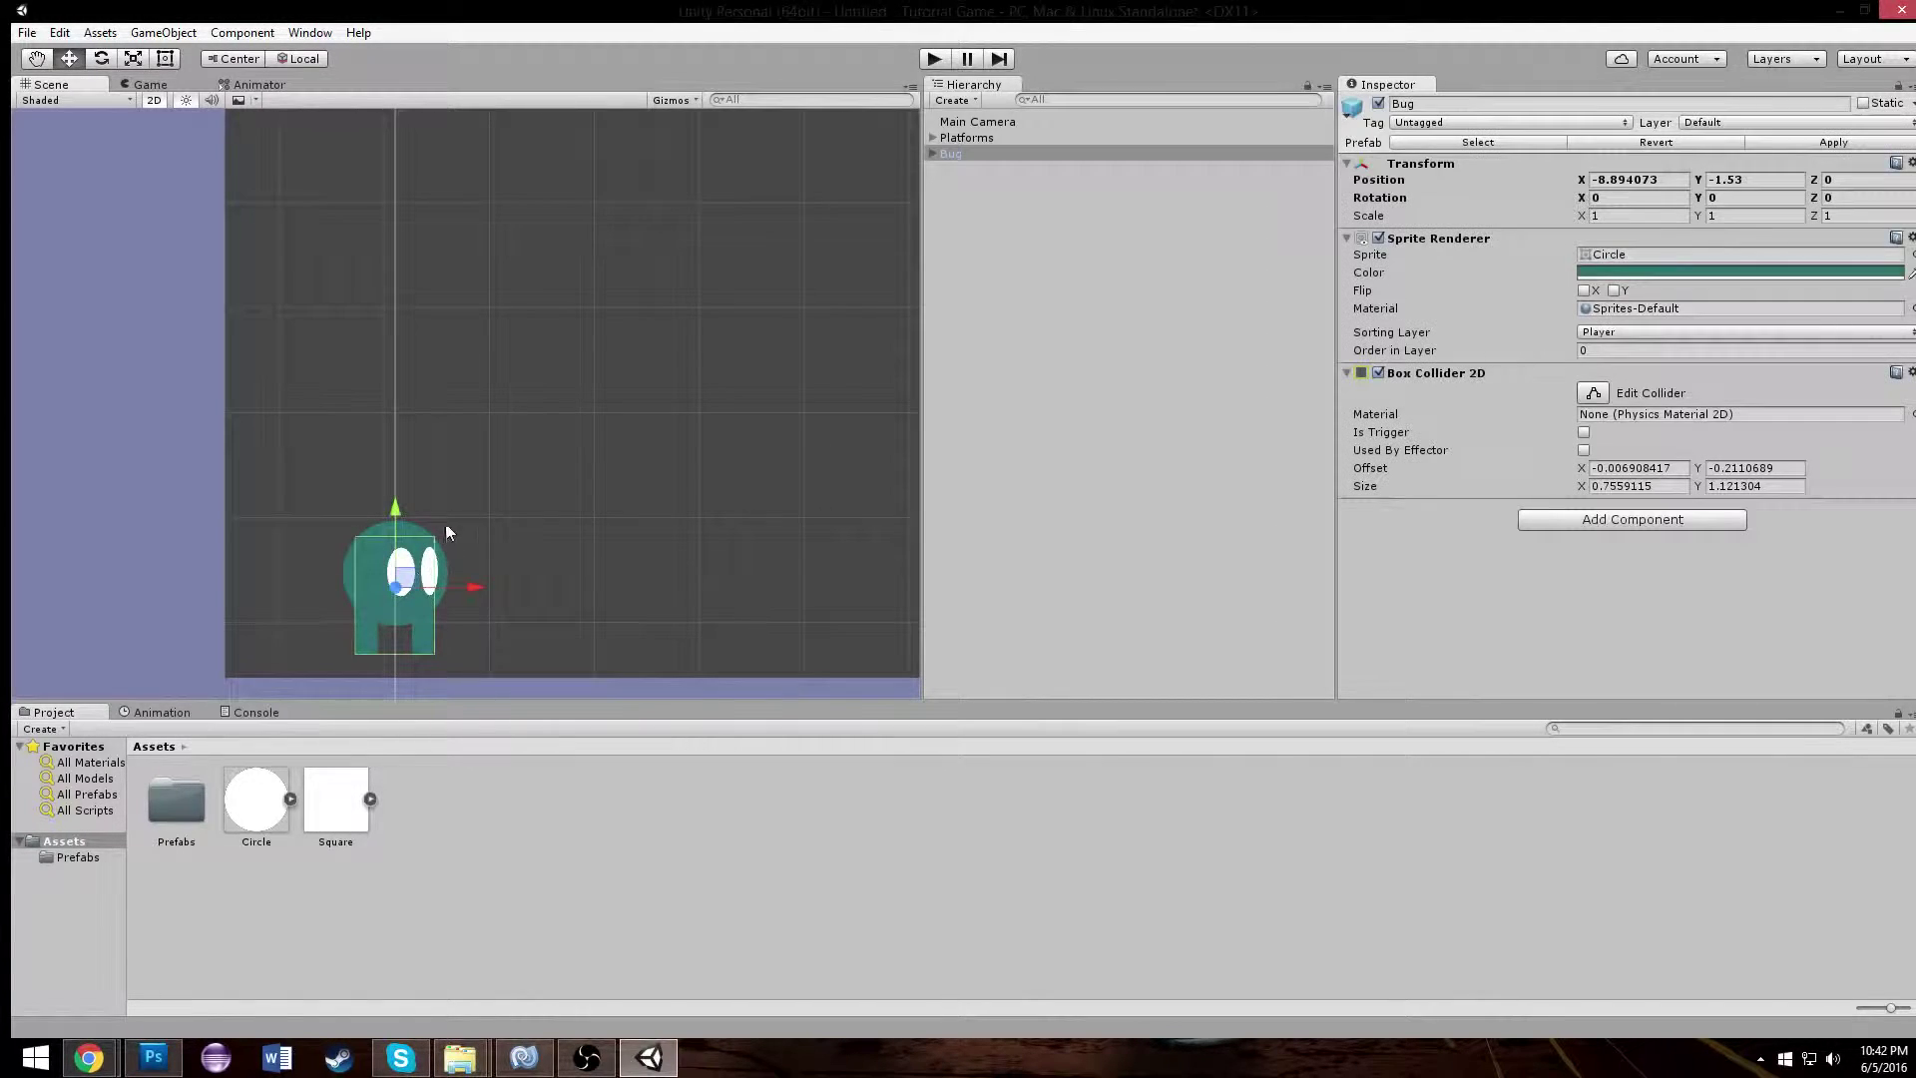
left_click(1622, 519)
left_click(1606, 655)
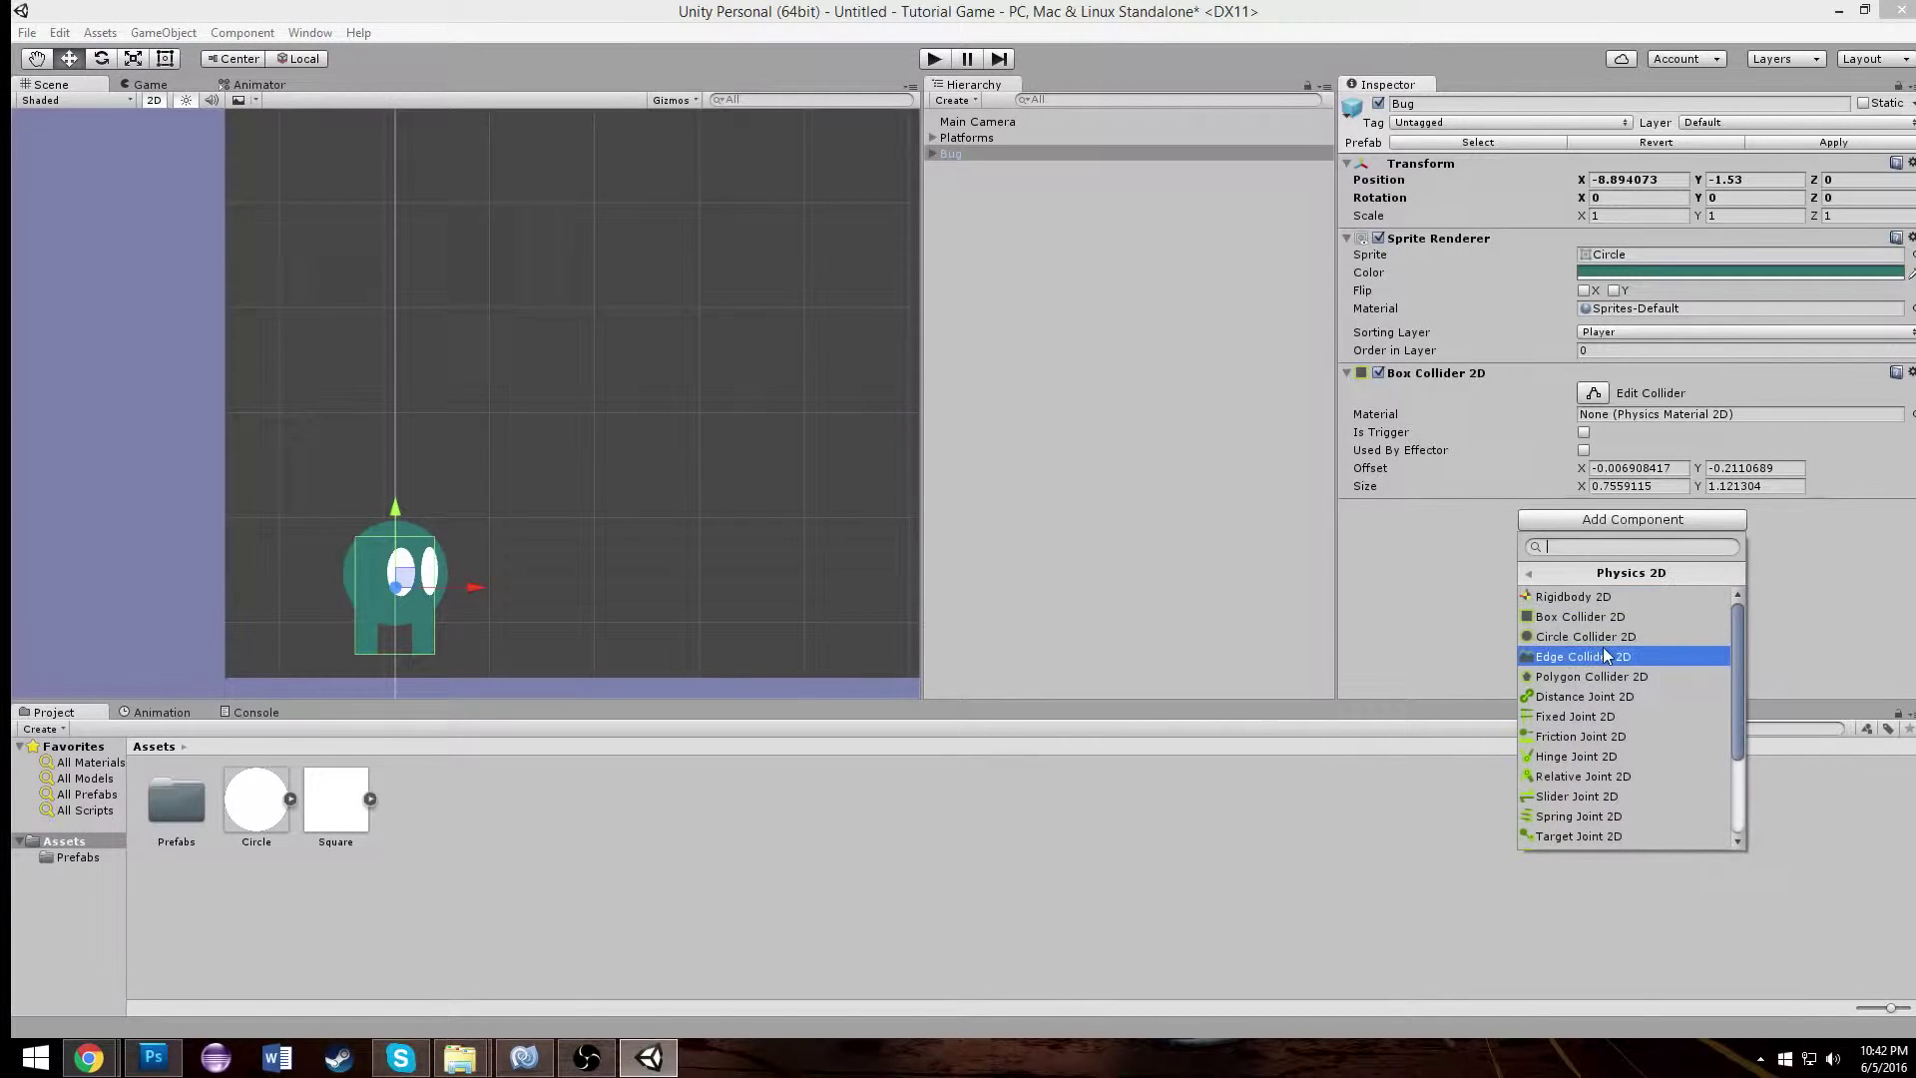
left_click(1573, 597)
- Set the gravity scale of the Bug's Rigidbody 2D to 2, keeping its mass at 1
left_click(1604, 544)
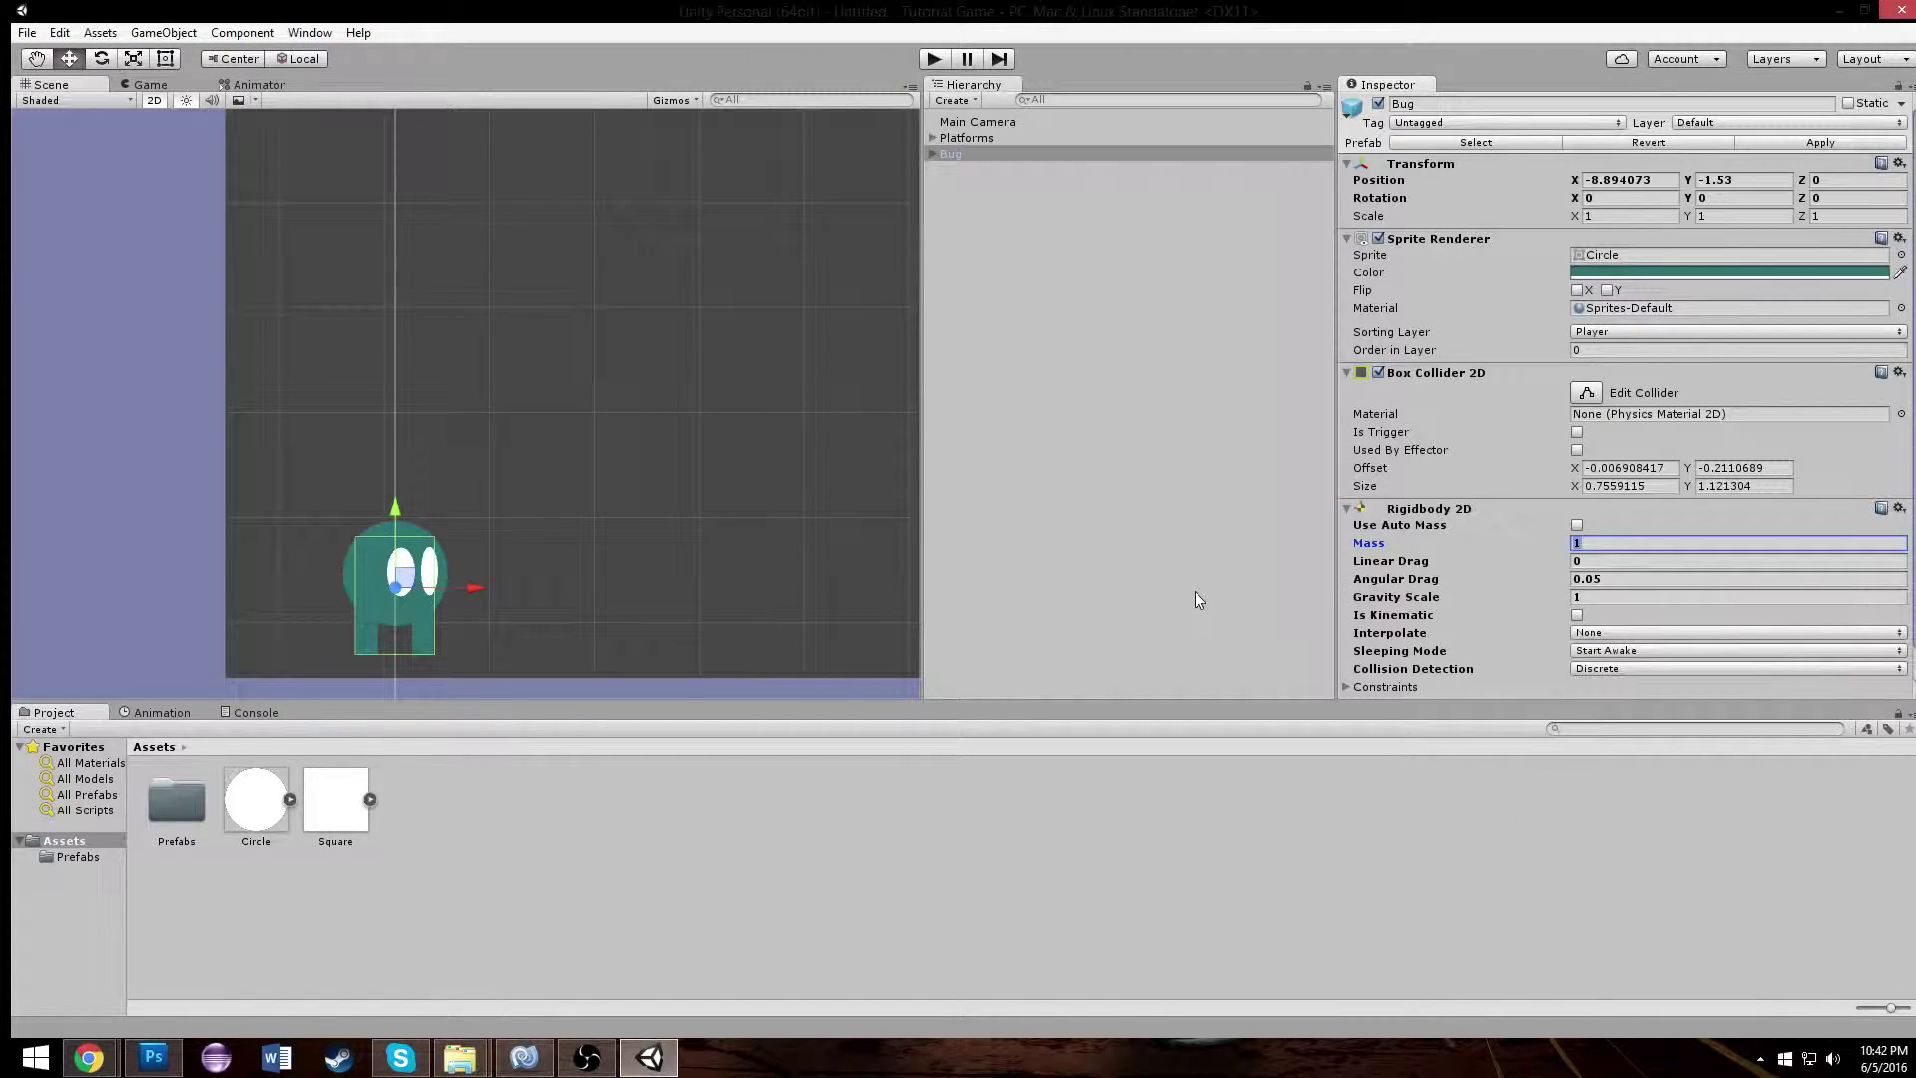
type("2")
left_click(1608, 597)
type("2")
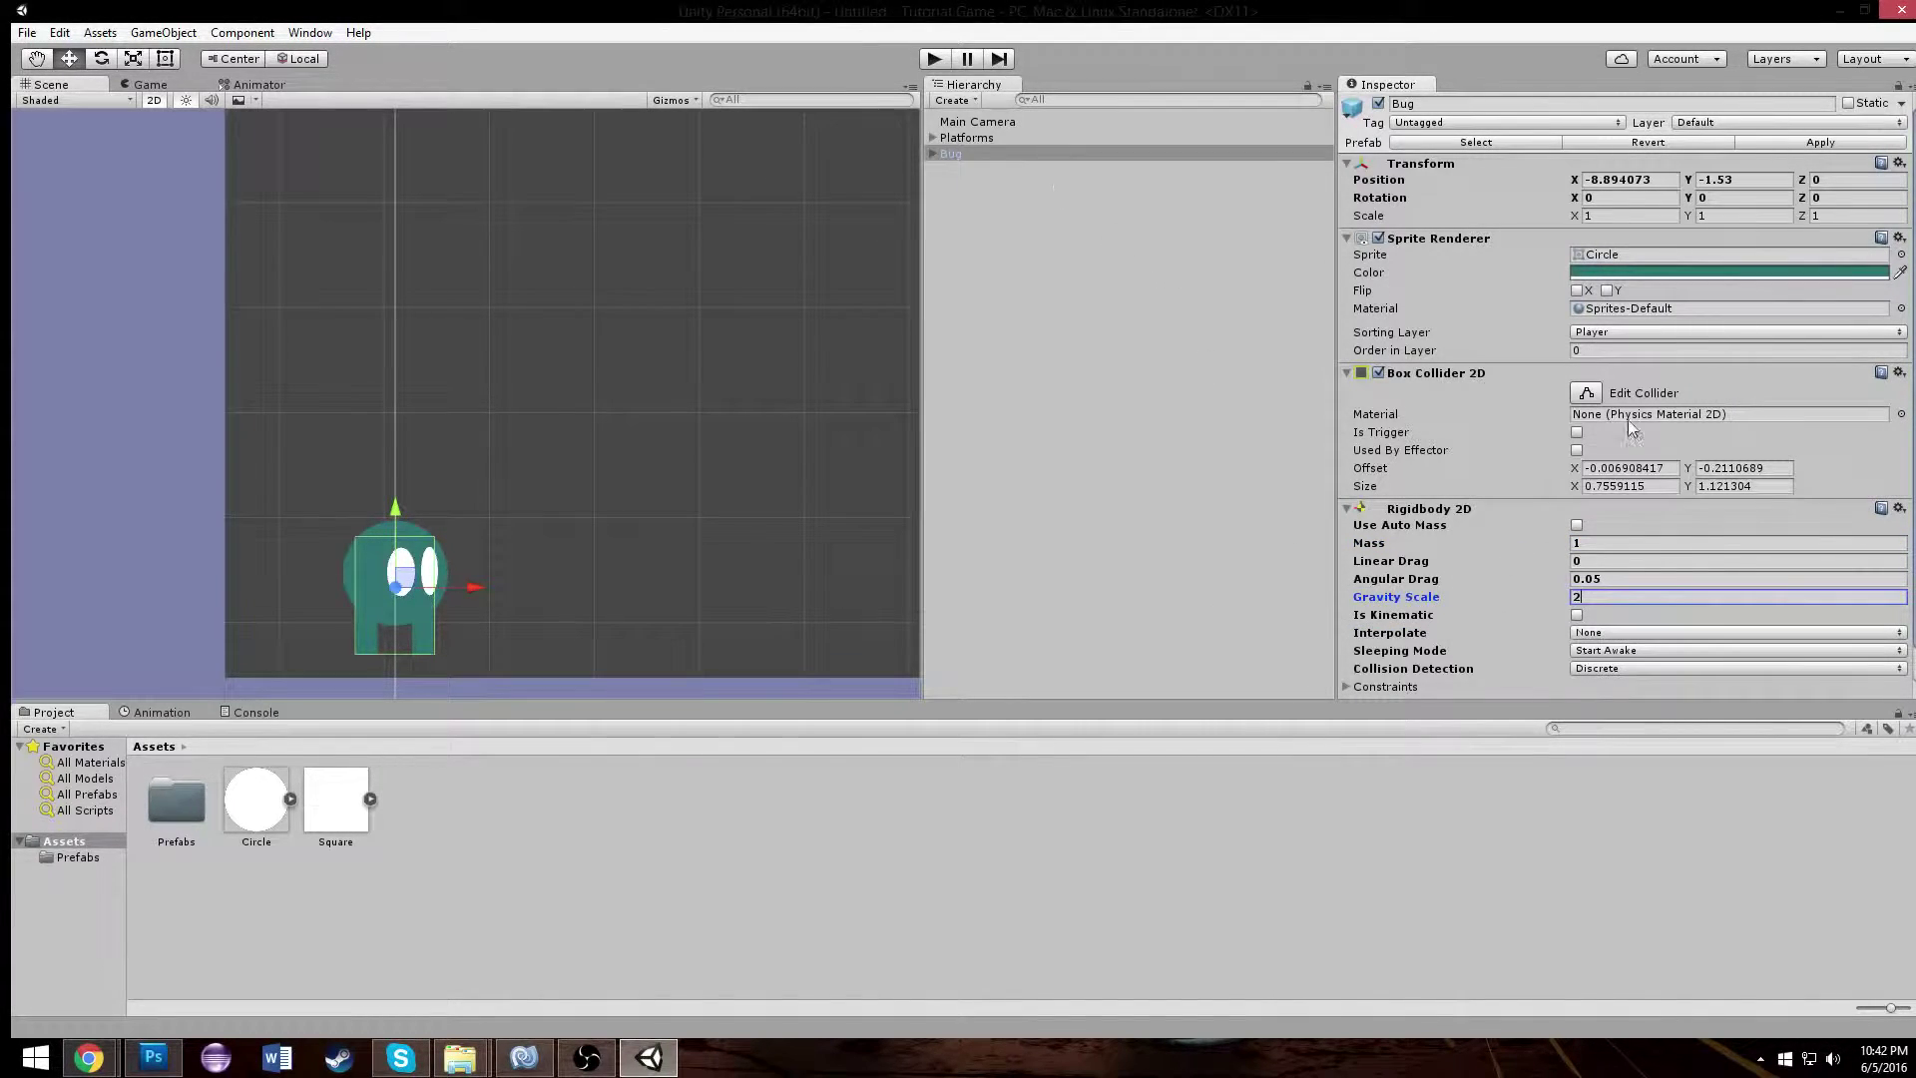
- Create a new C Sharp script named Player and add it to the Bug
scroll(1599, 646, "down", 1)
left_click(1592, 689)
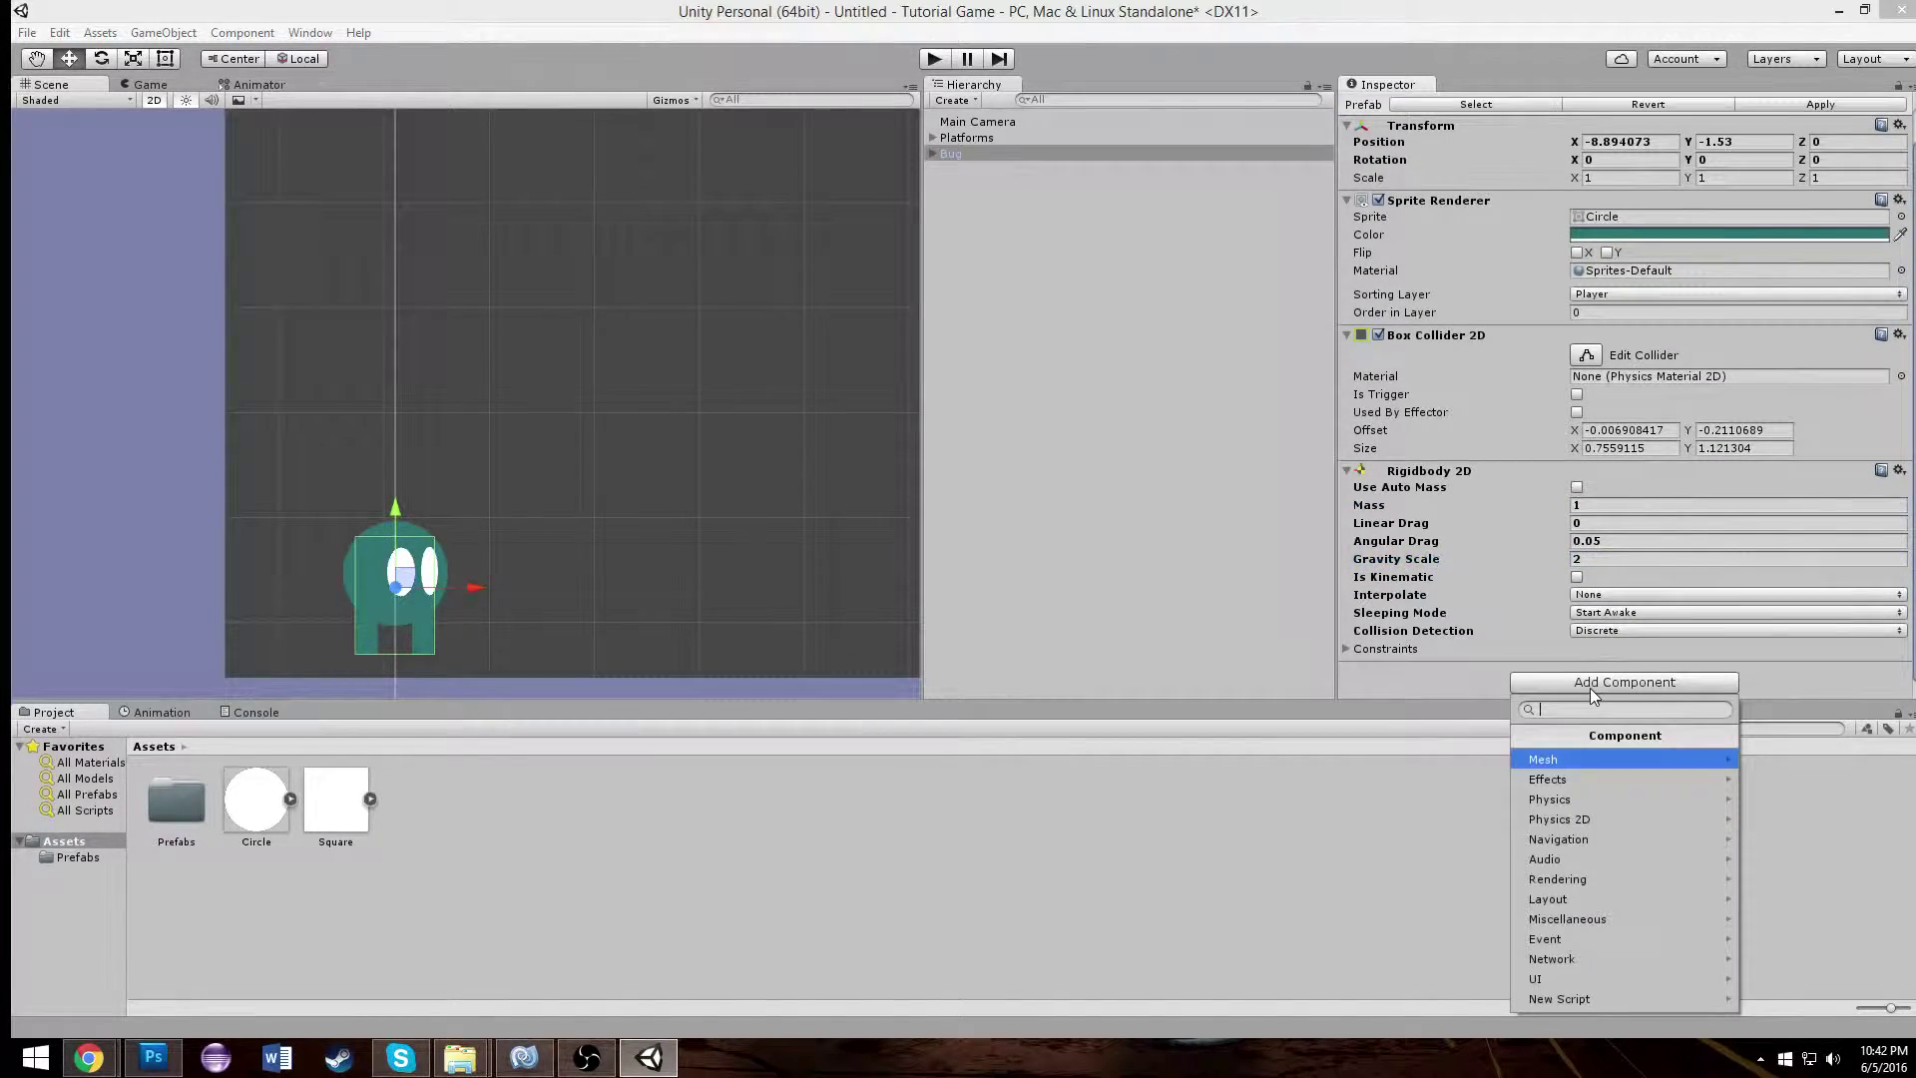
left_click(1613, 999)
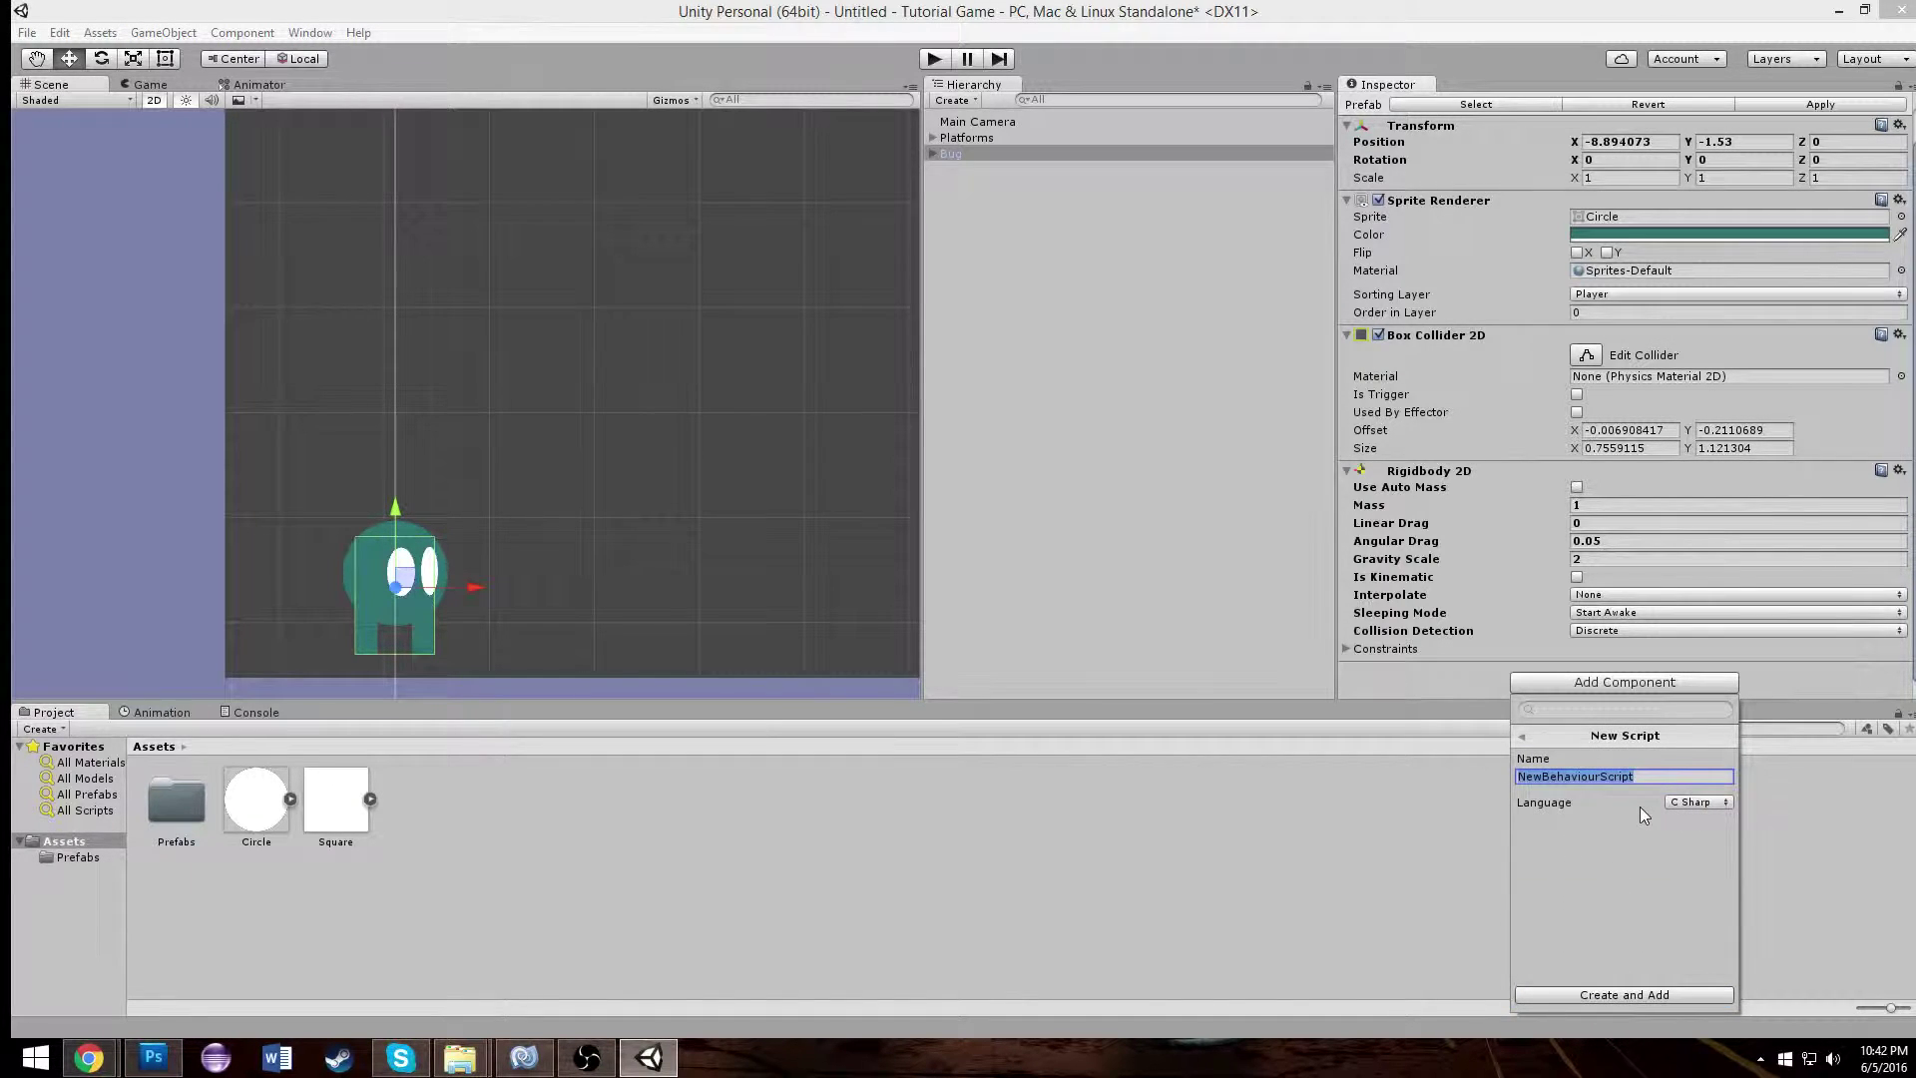
type("Playe")
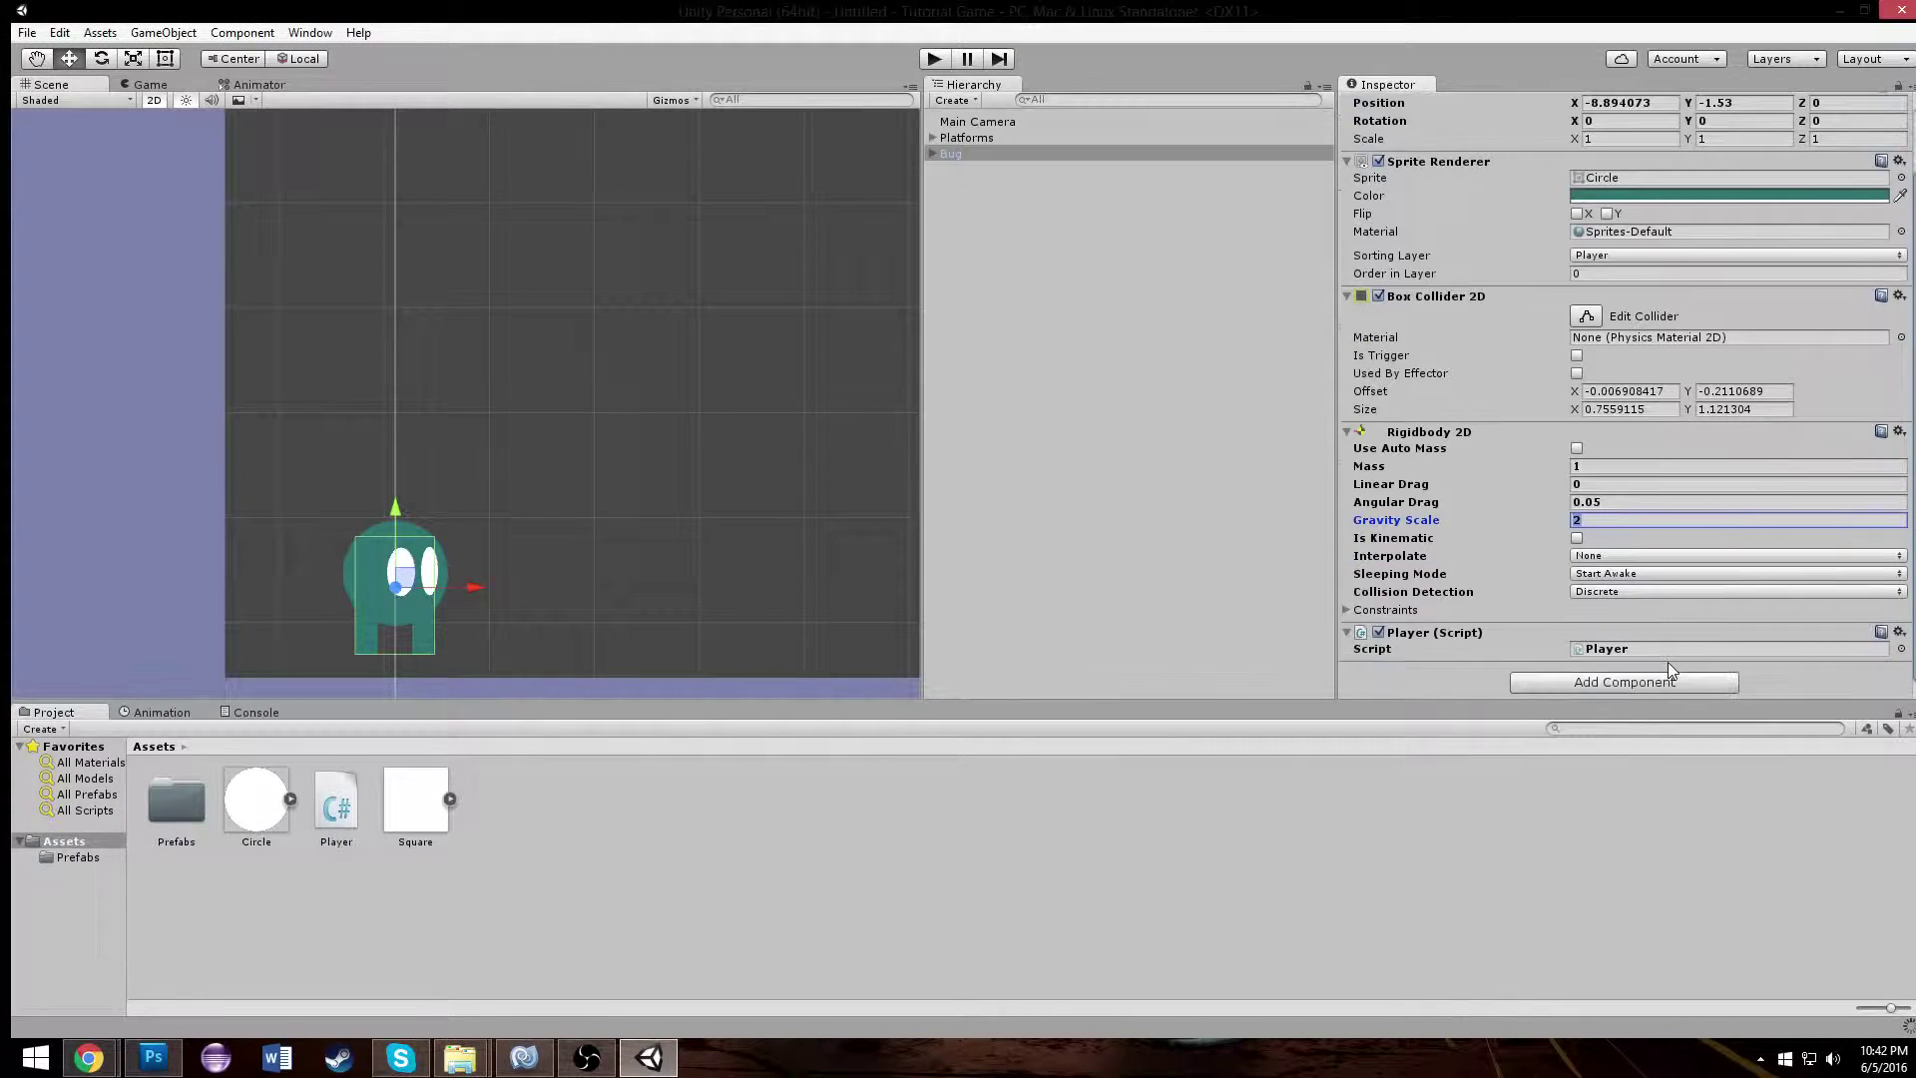
- Open the Player script in MonoDevelop and delete the comment lines above the Start and Update methods
left_click(1651, 651)
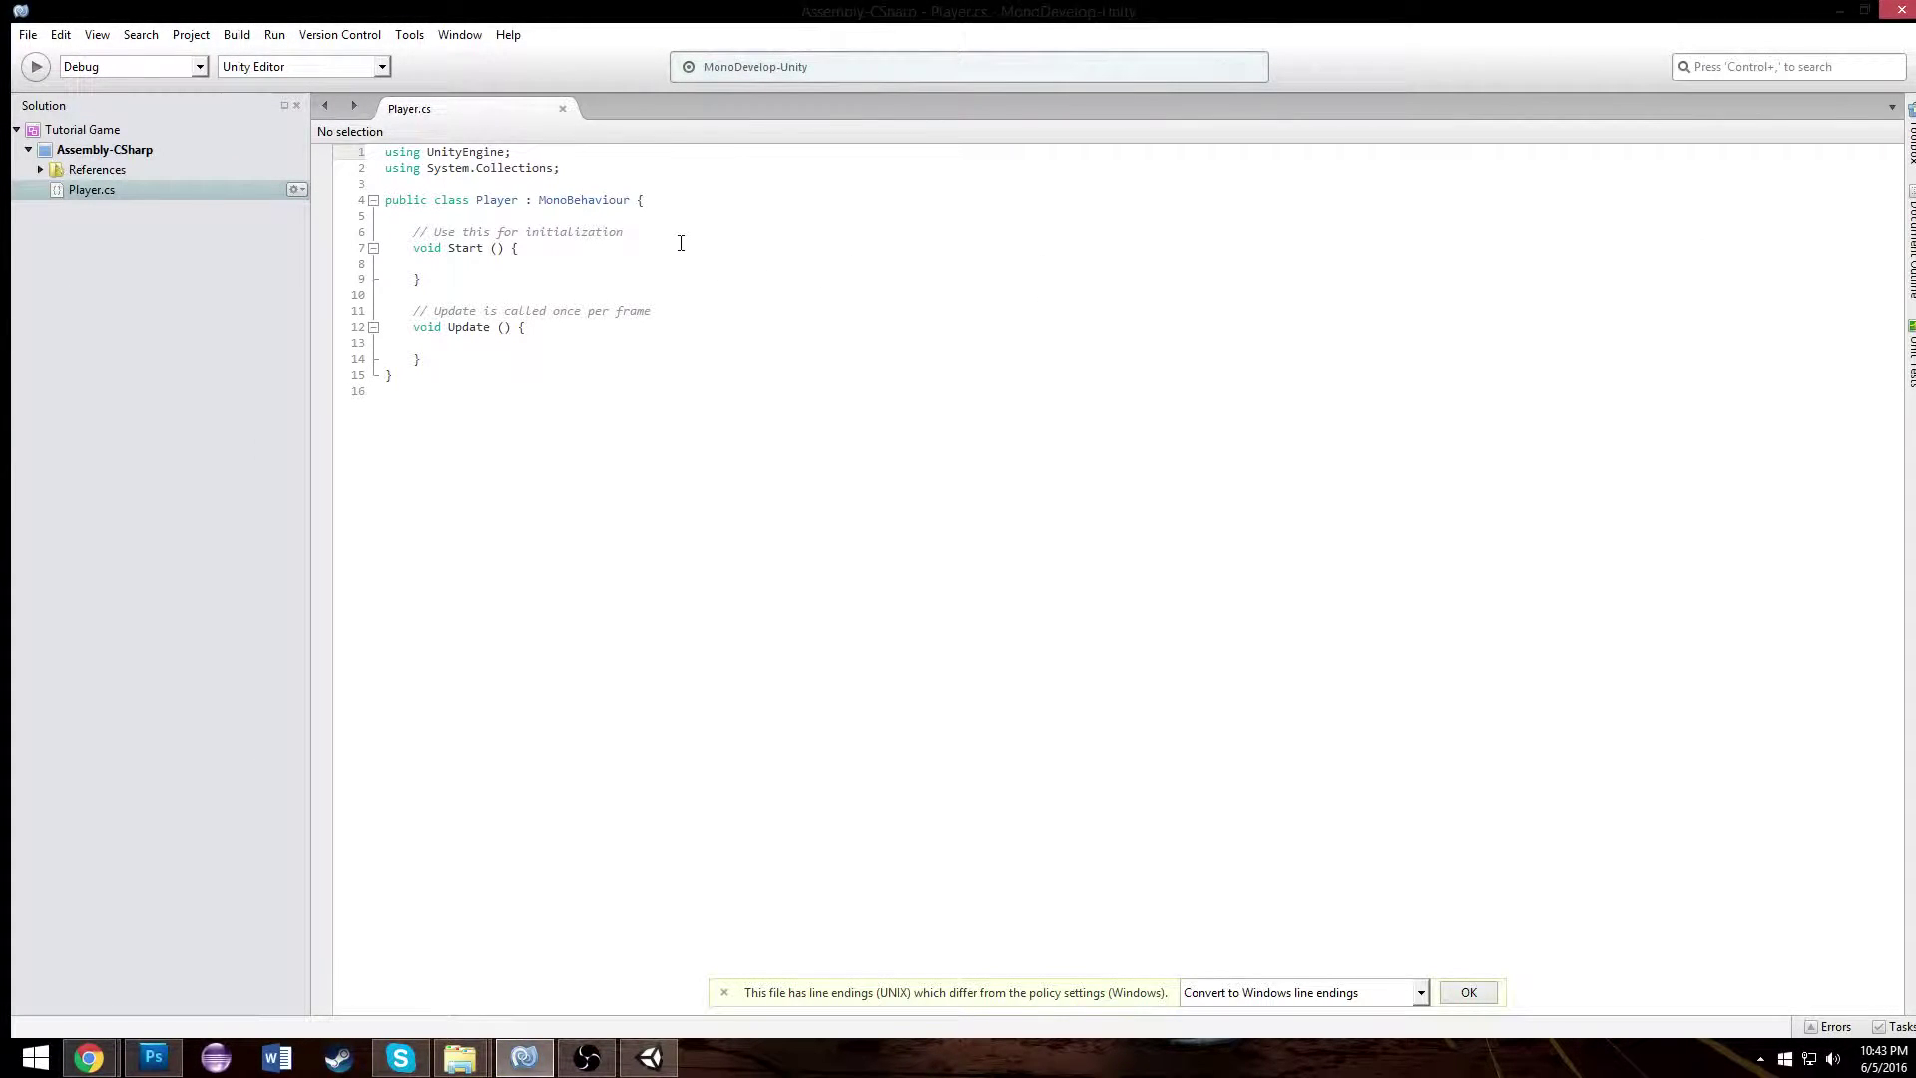
left_click(684, 237)
triple_click(685, 237)
key("Delete")
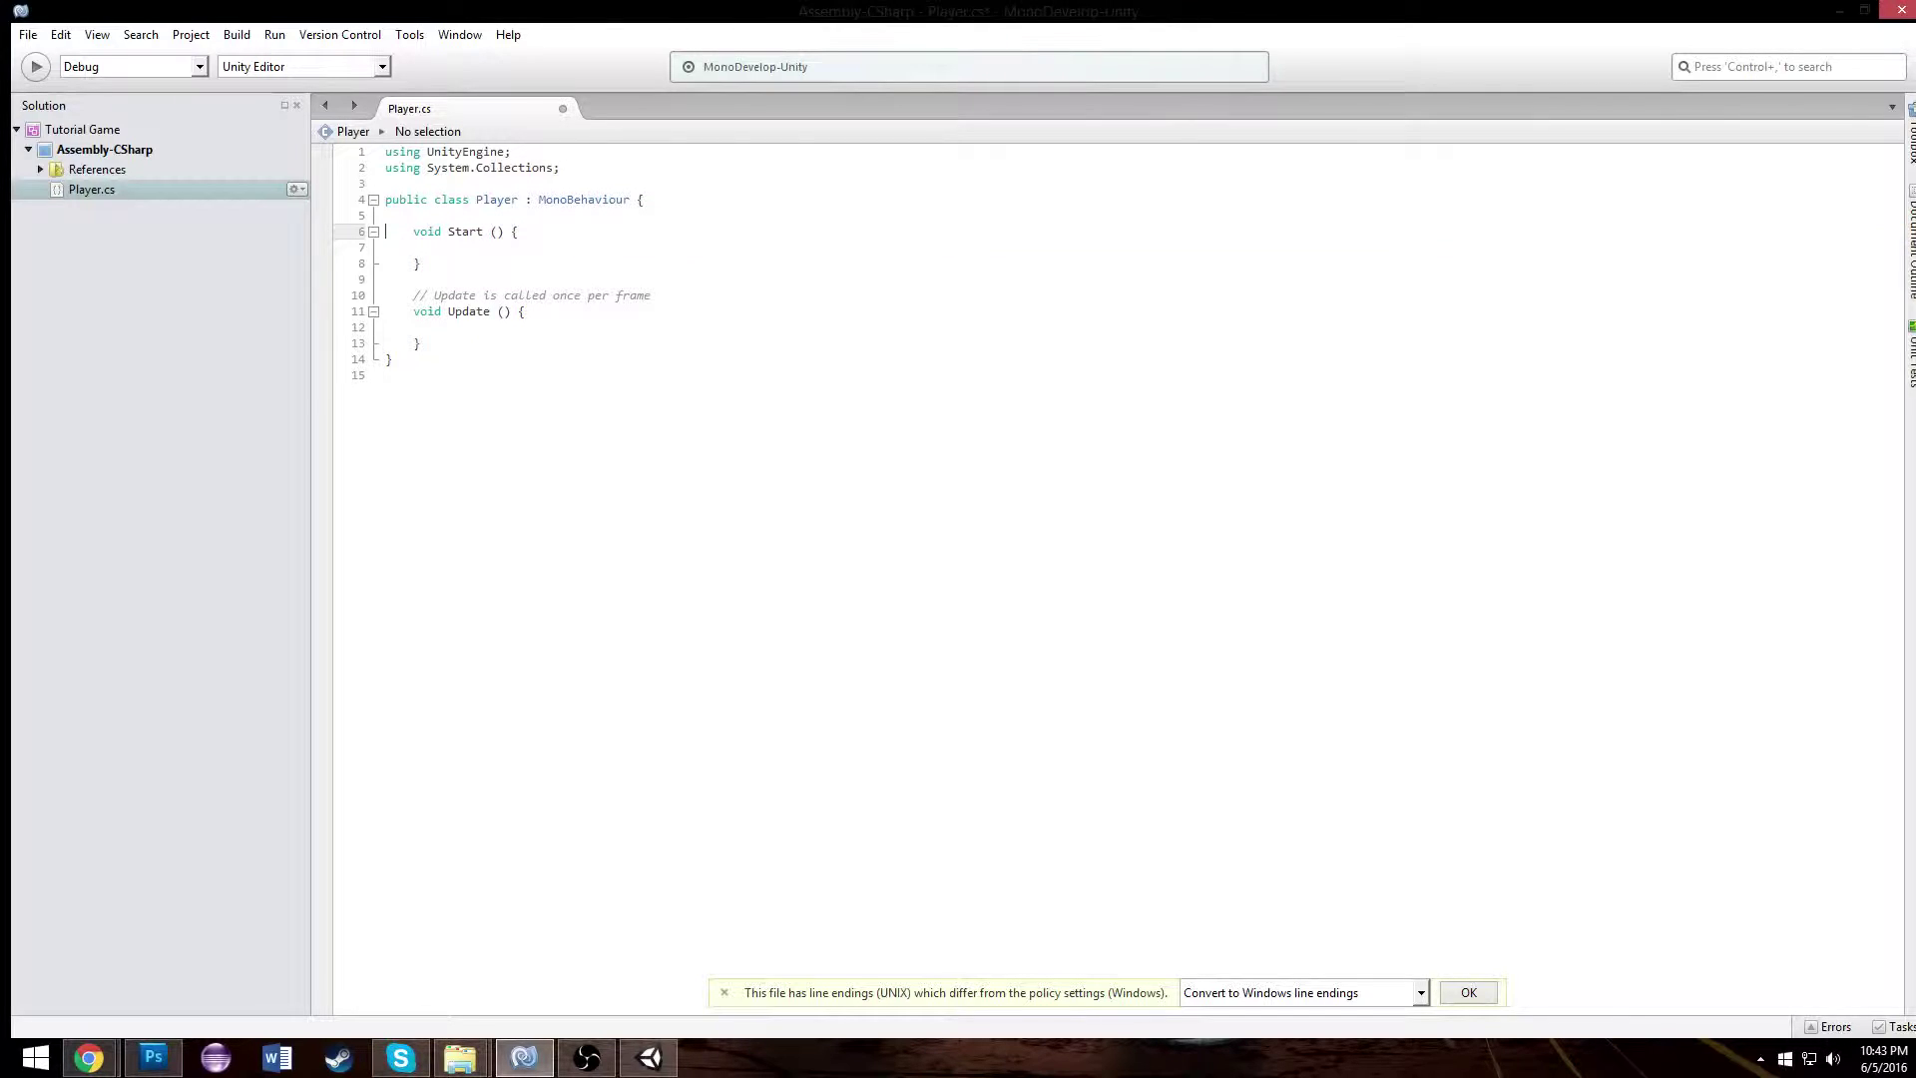
triple_click(680, 297)
key("Delete")
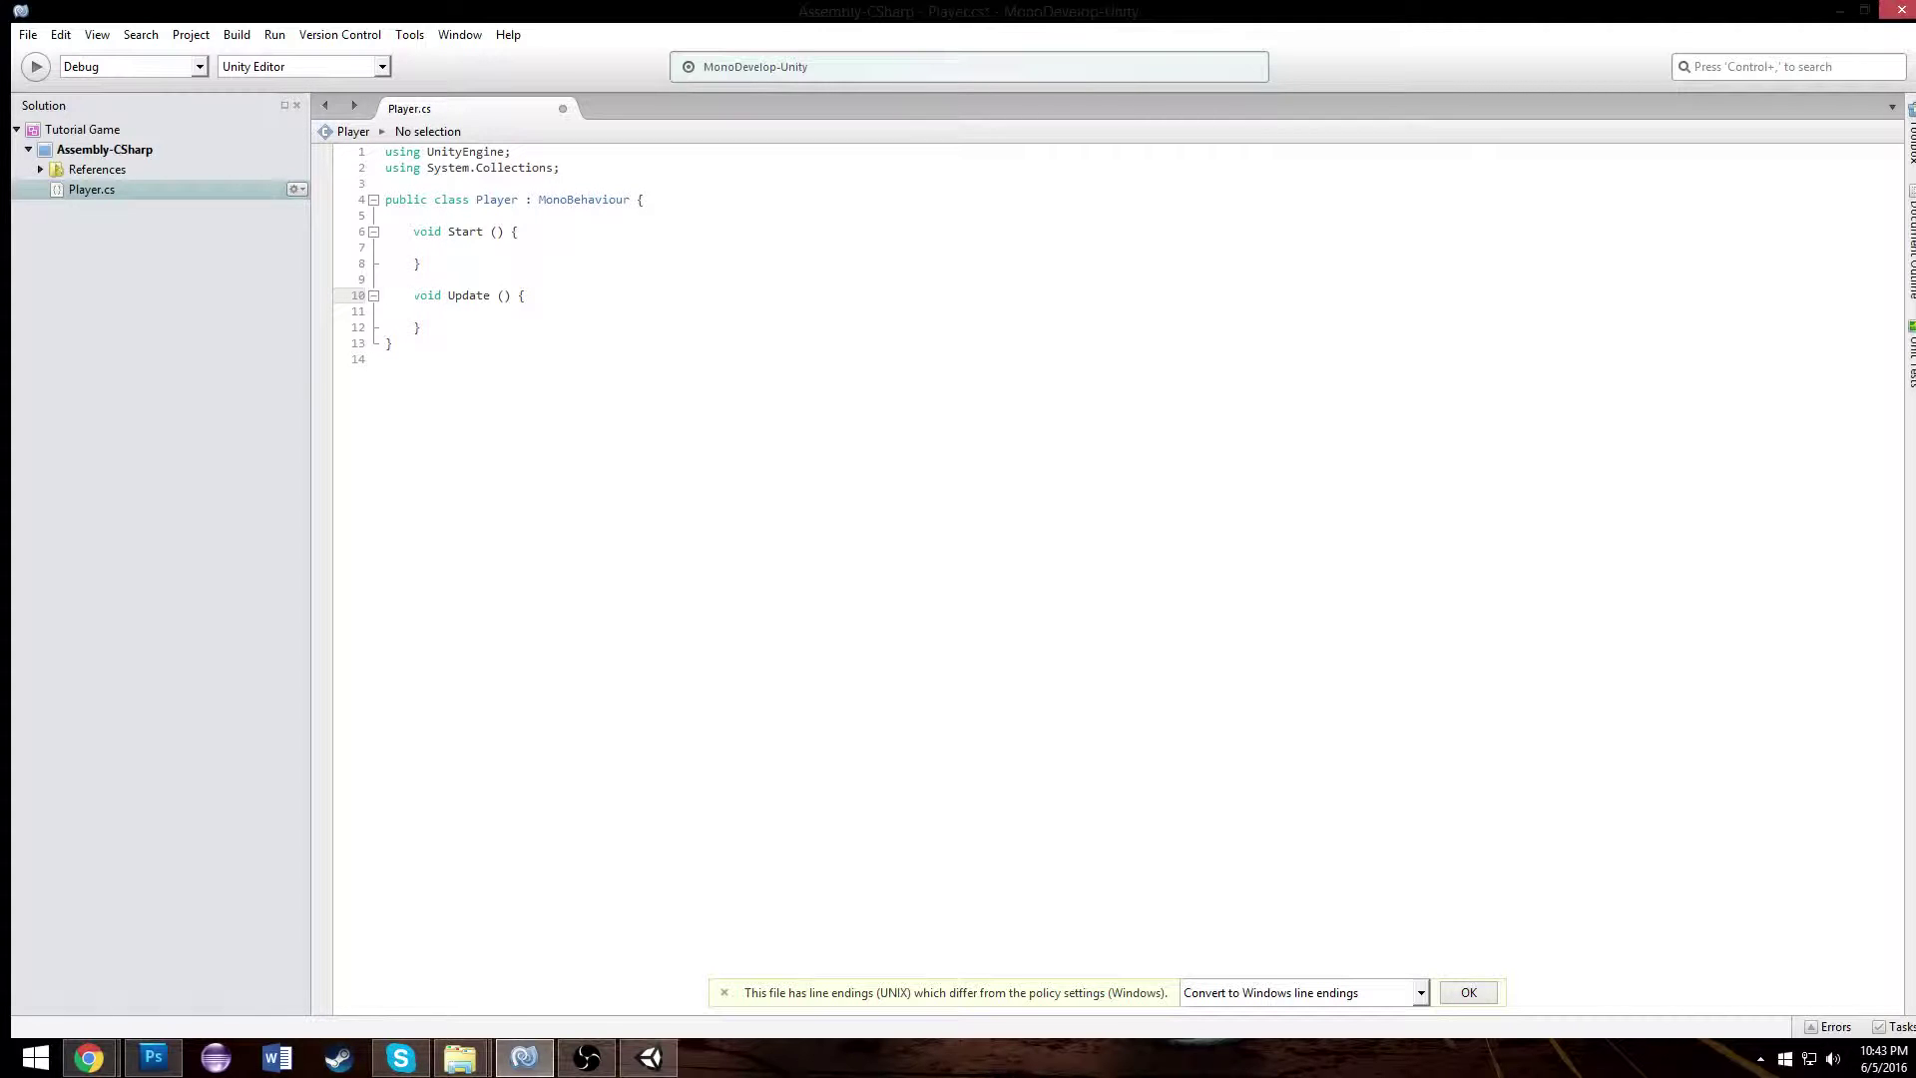
left_click(475, 246)
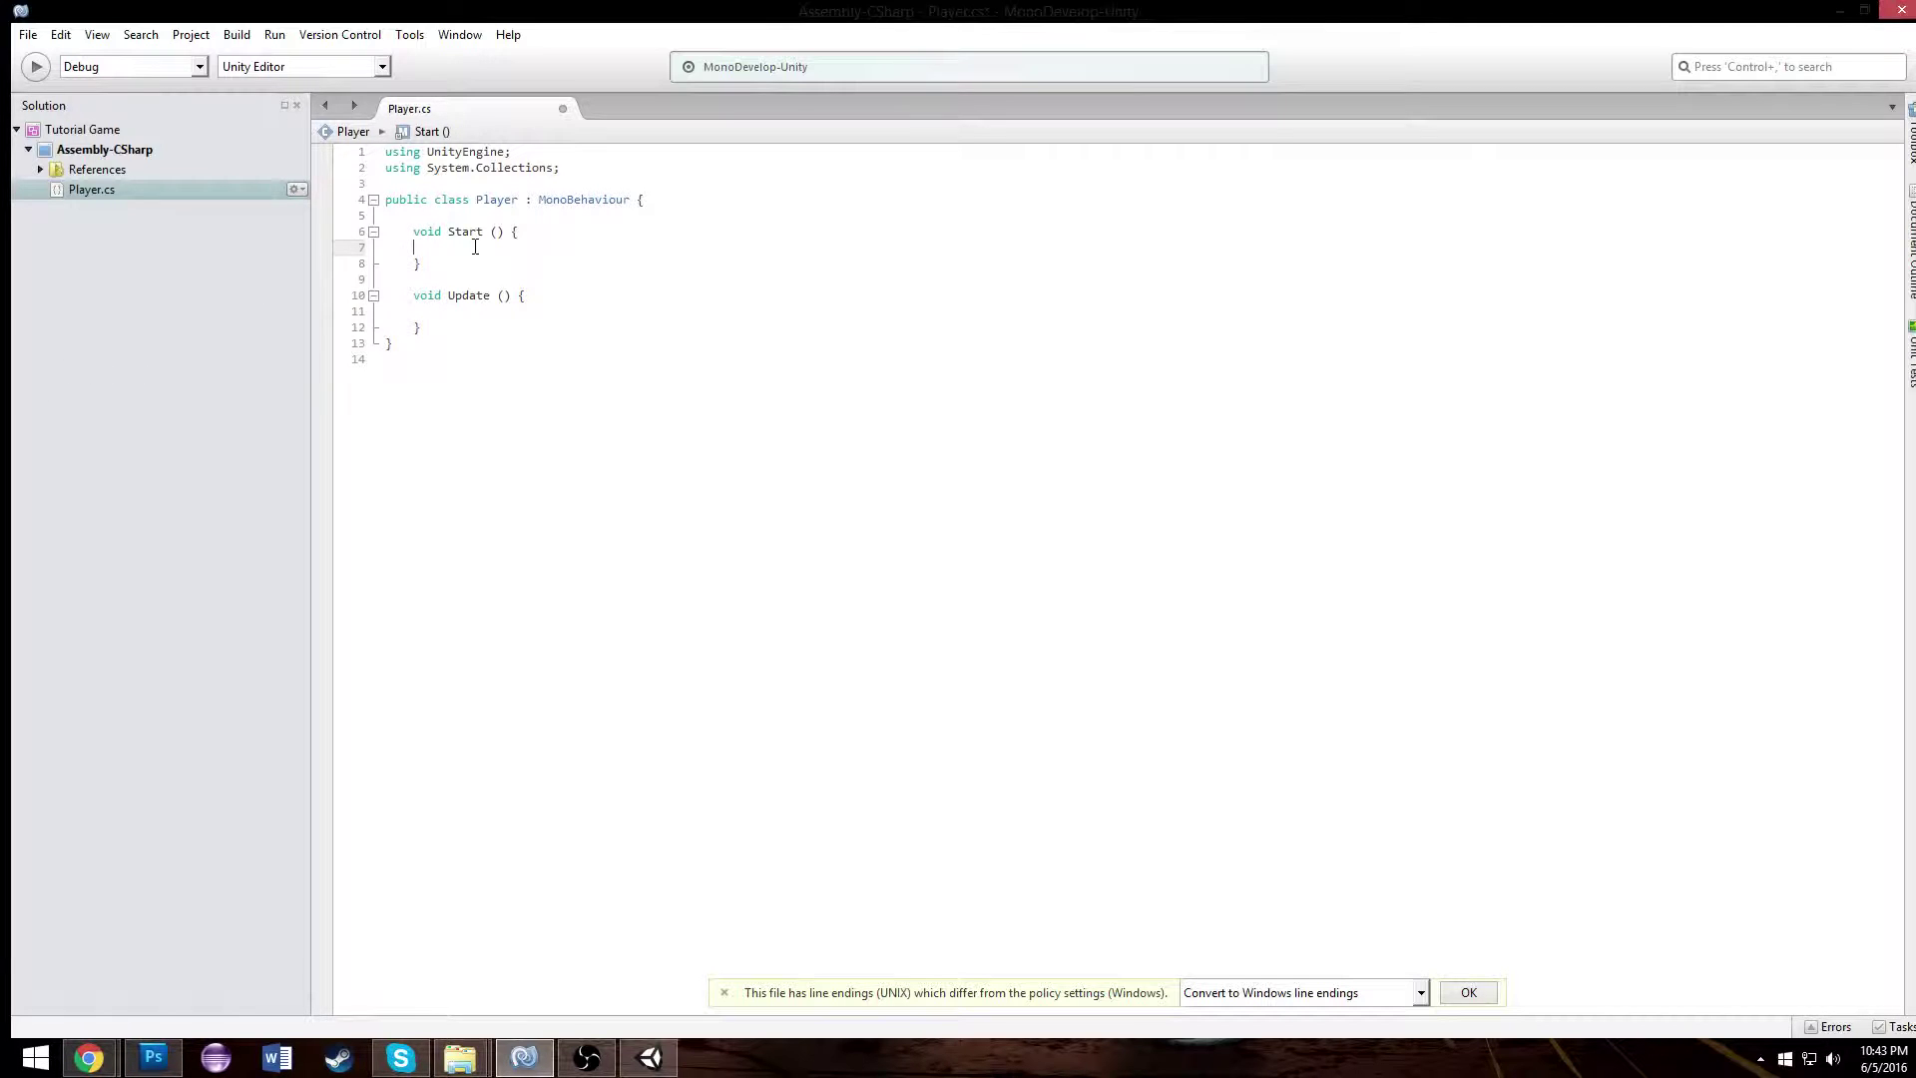
left_click(475, 311)
left_click(486, 246)
left_click(859, 258)
left_click(774, 250)
- Declare the field "Rigidbody2D rb;" in the Player class above the Start method
left_click(599, 219)
key("Return")
key("Return")
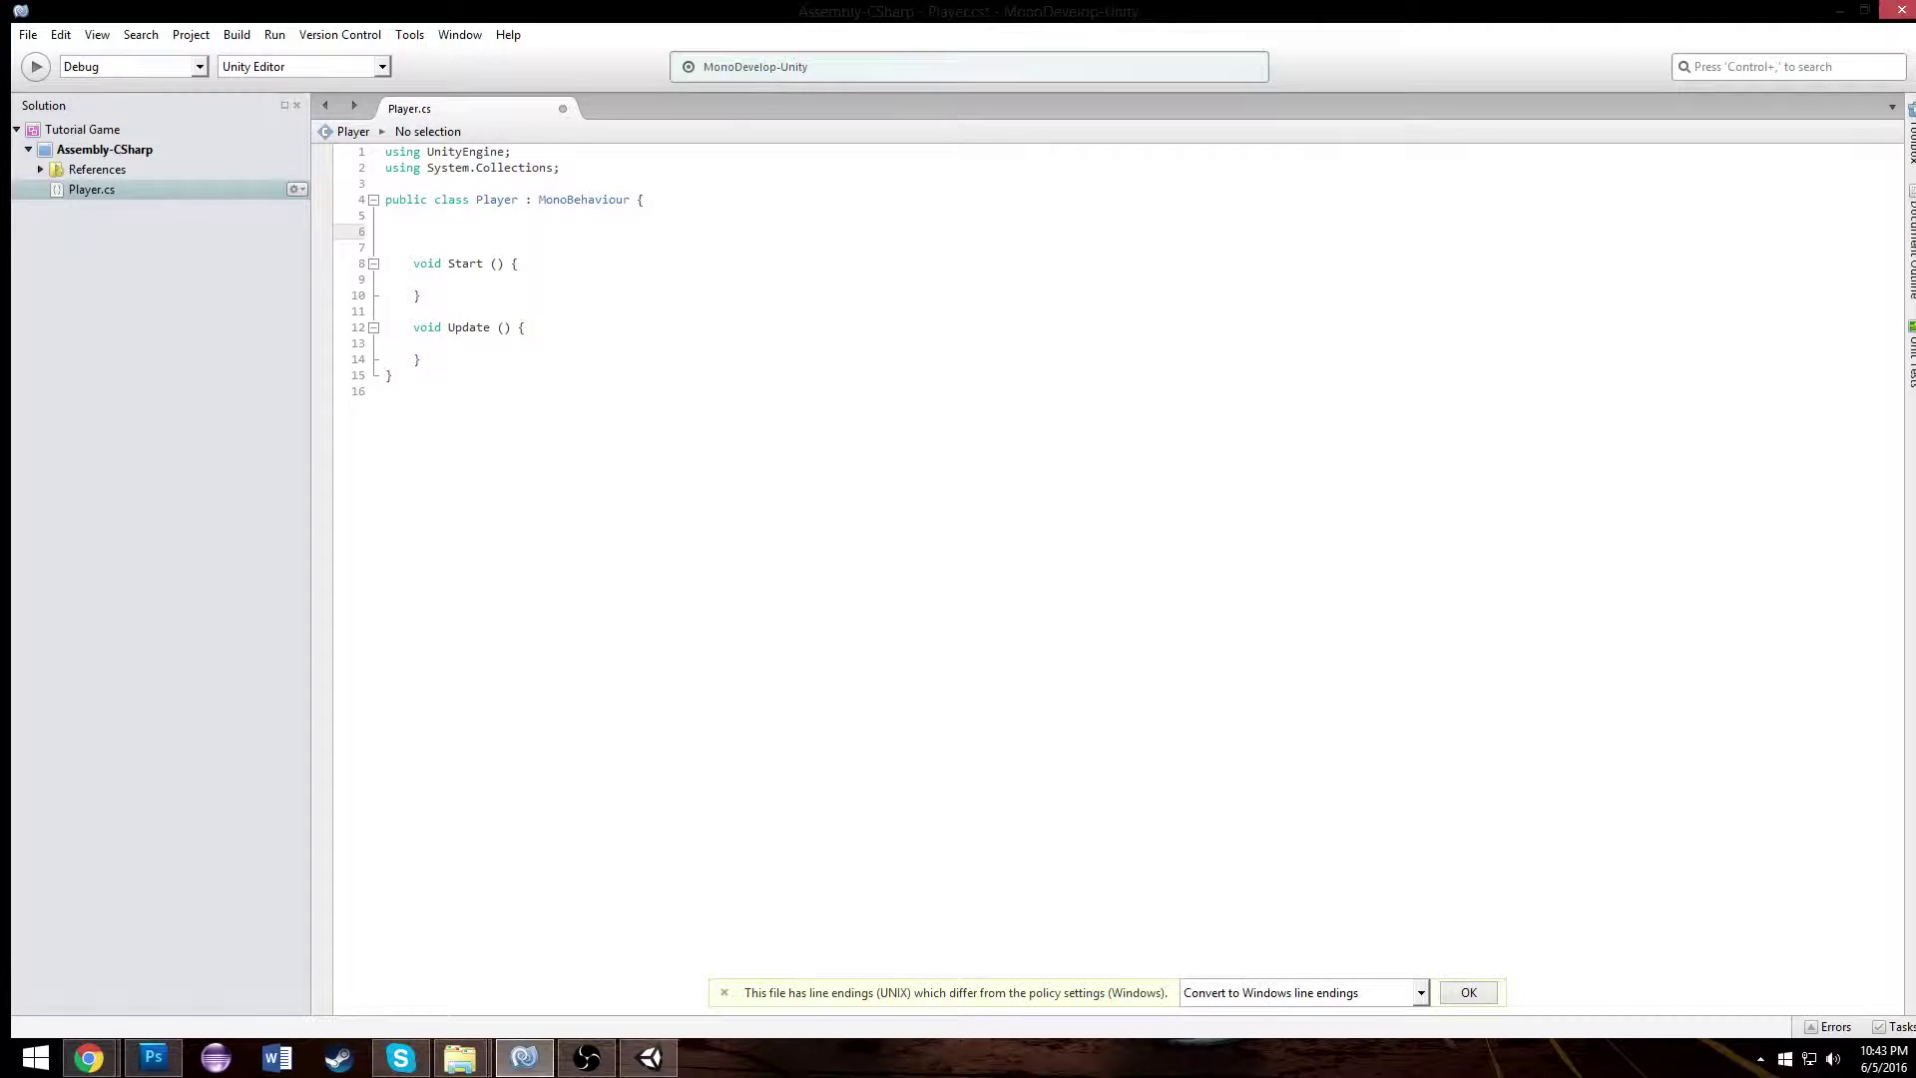
type("Ri")
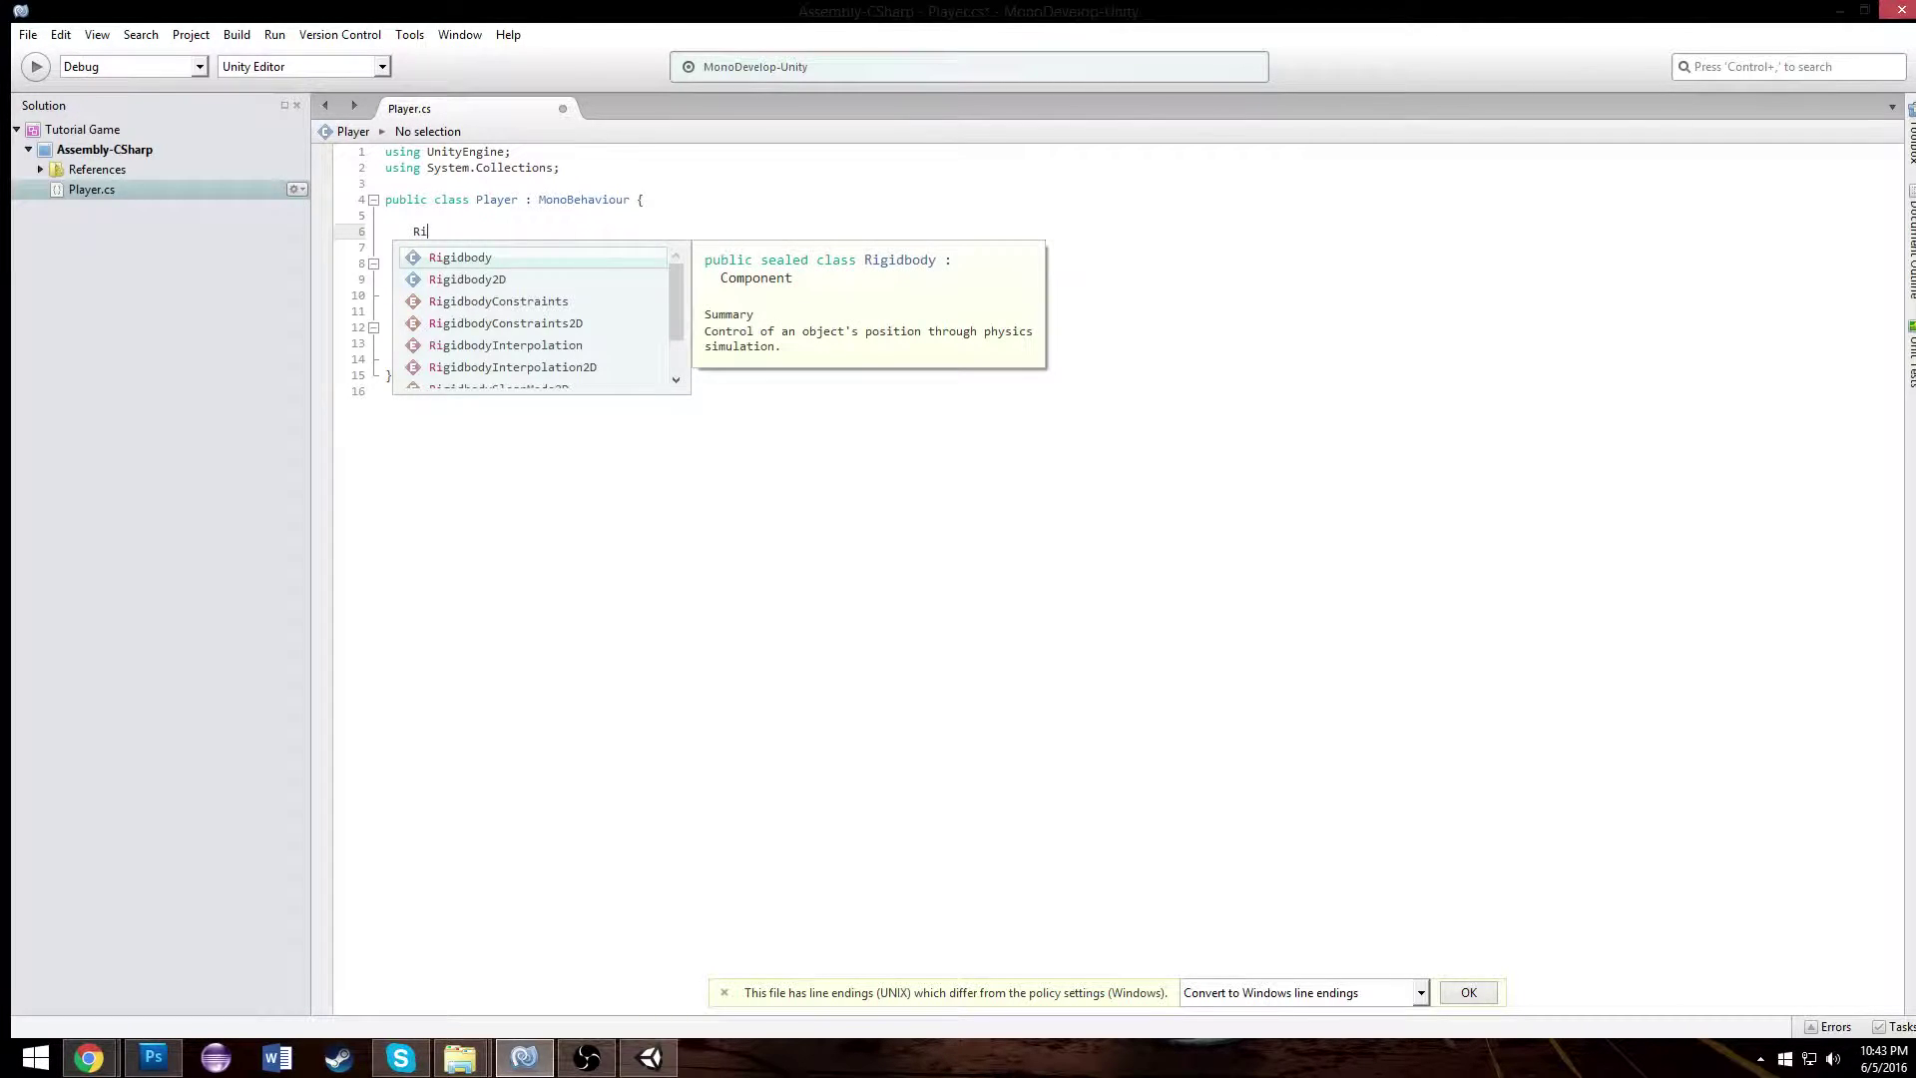
key("Down")
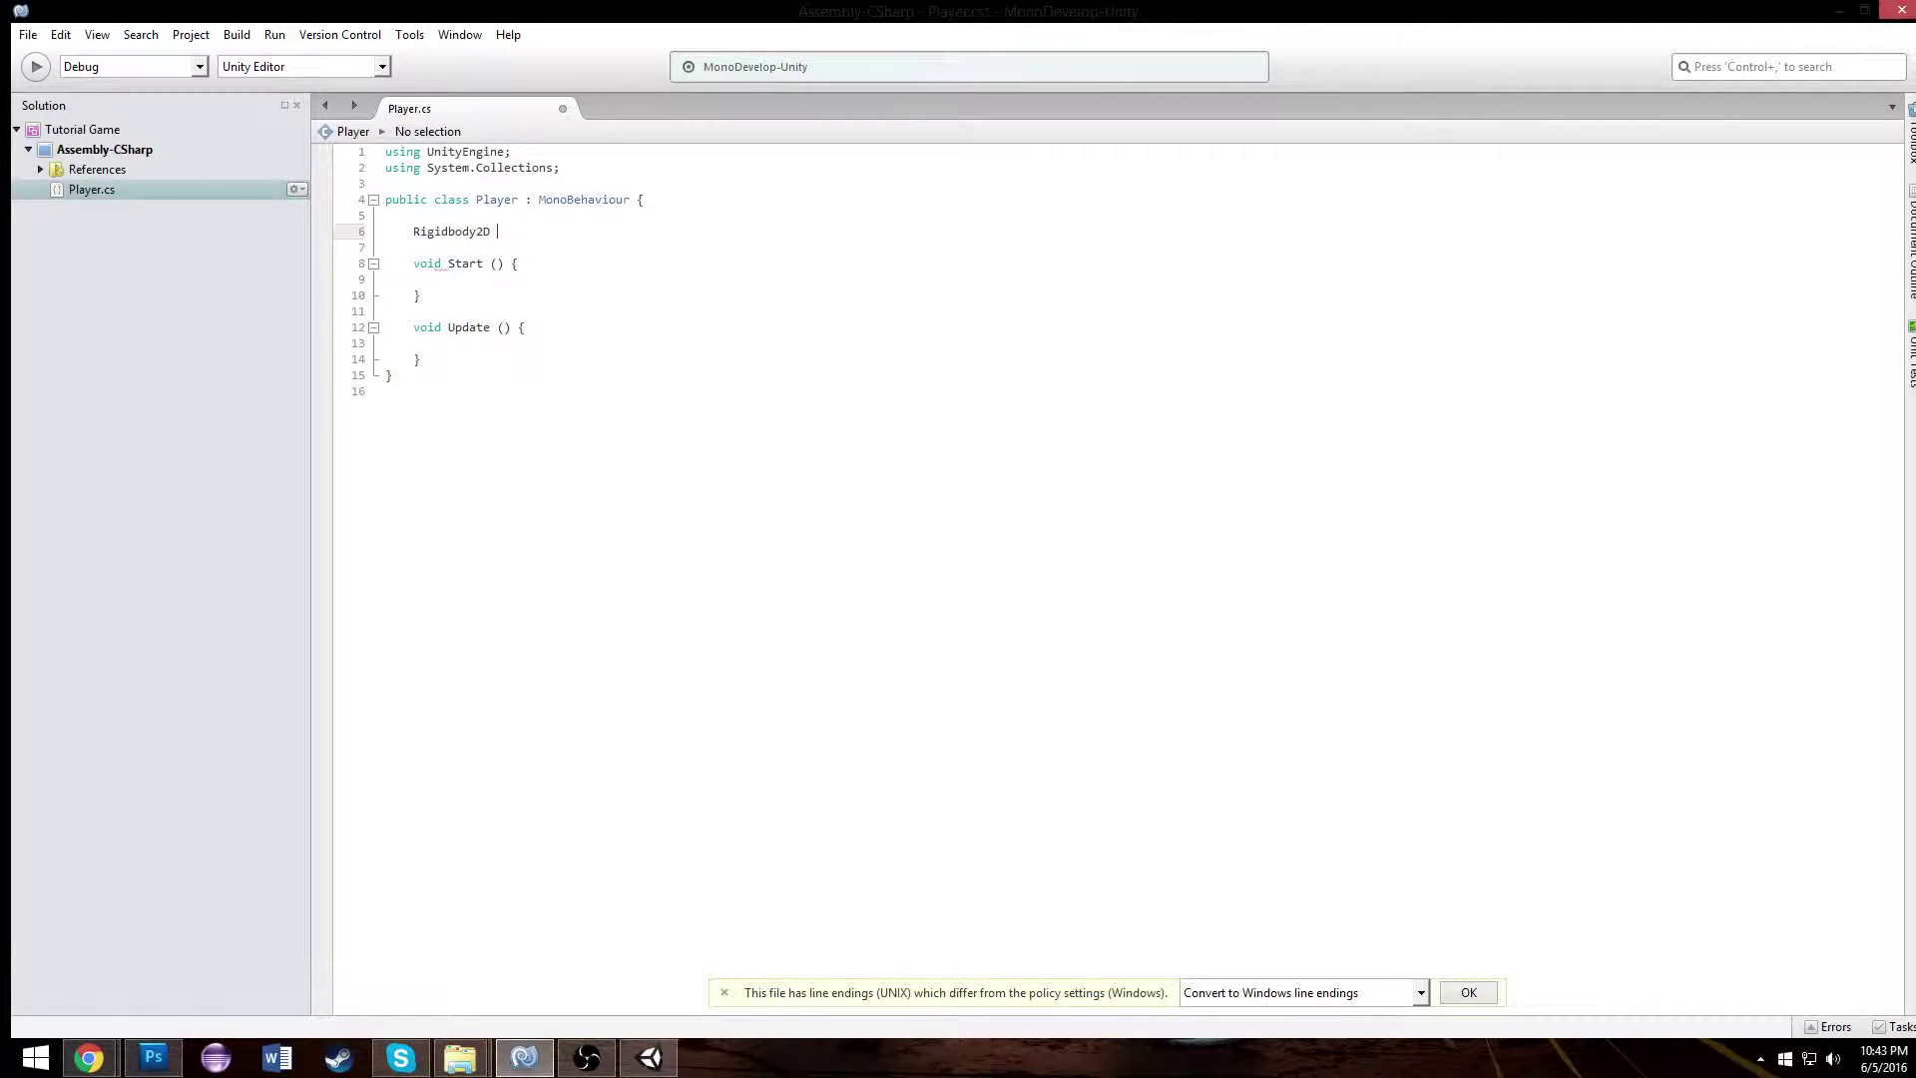
type("rb;")
- Write "rb= GetComponent<Rigidbody2D>();" in the Start method and save the script
key("Down")
key("Down")
key("Down")
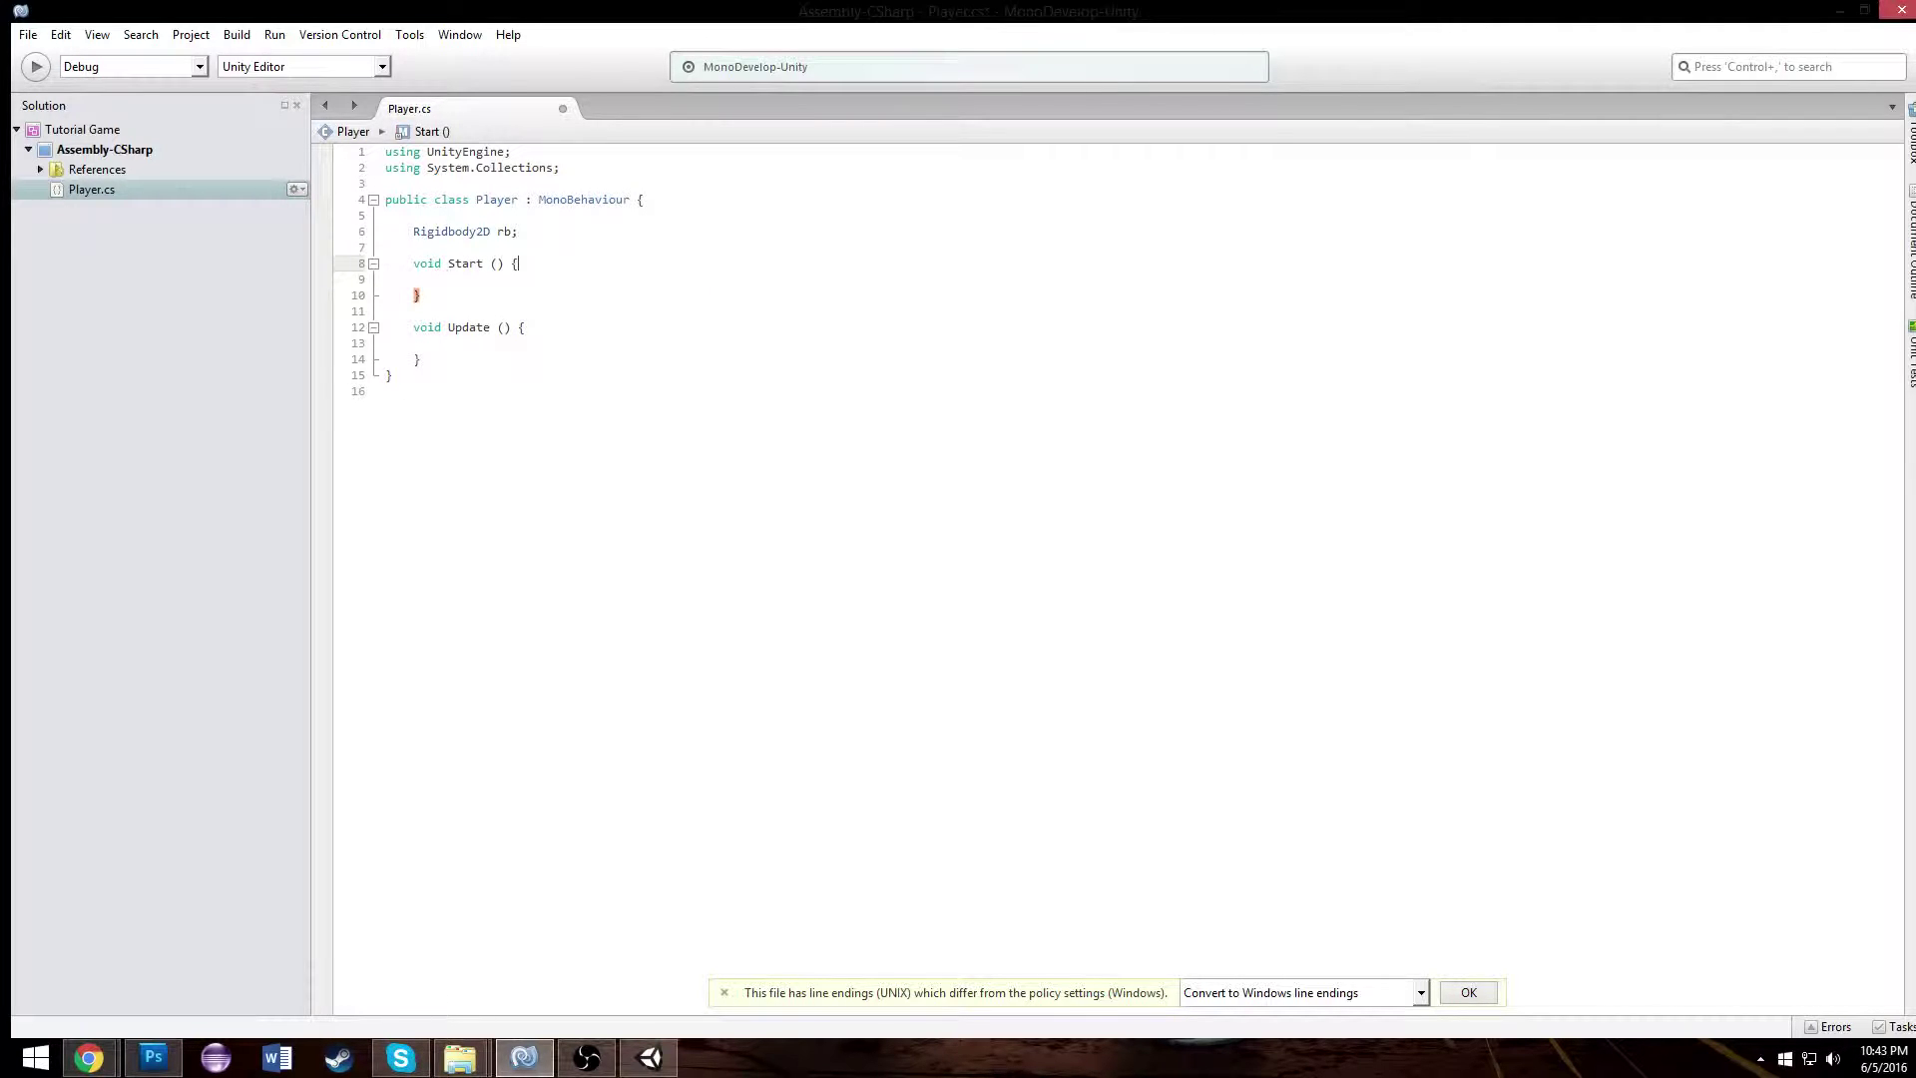
type("rb= GetComponent<")
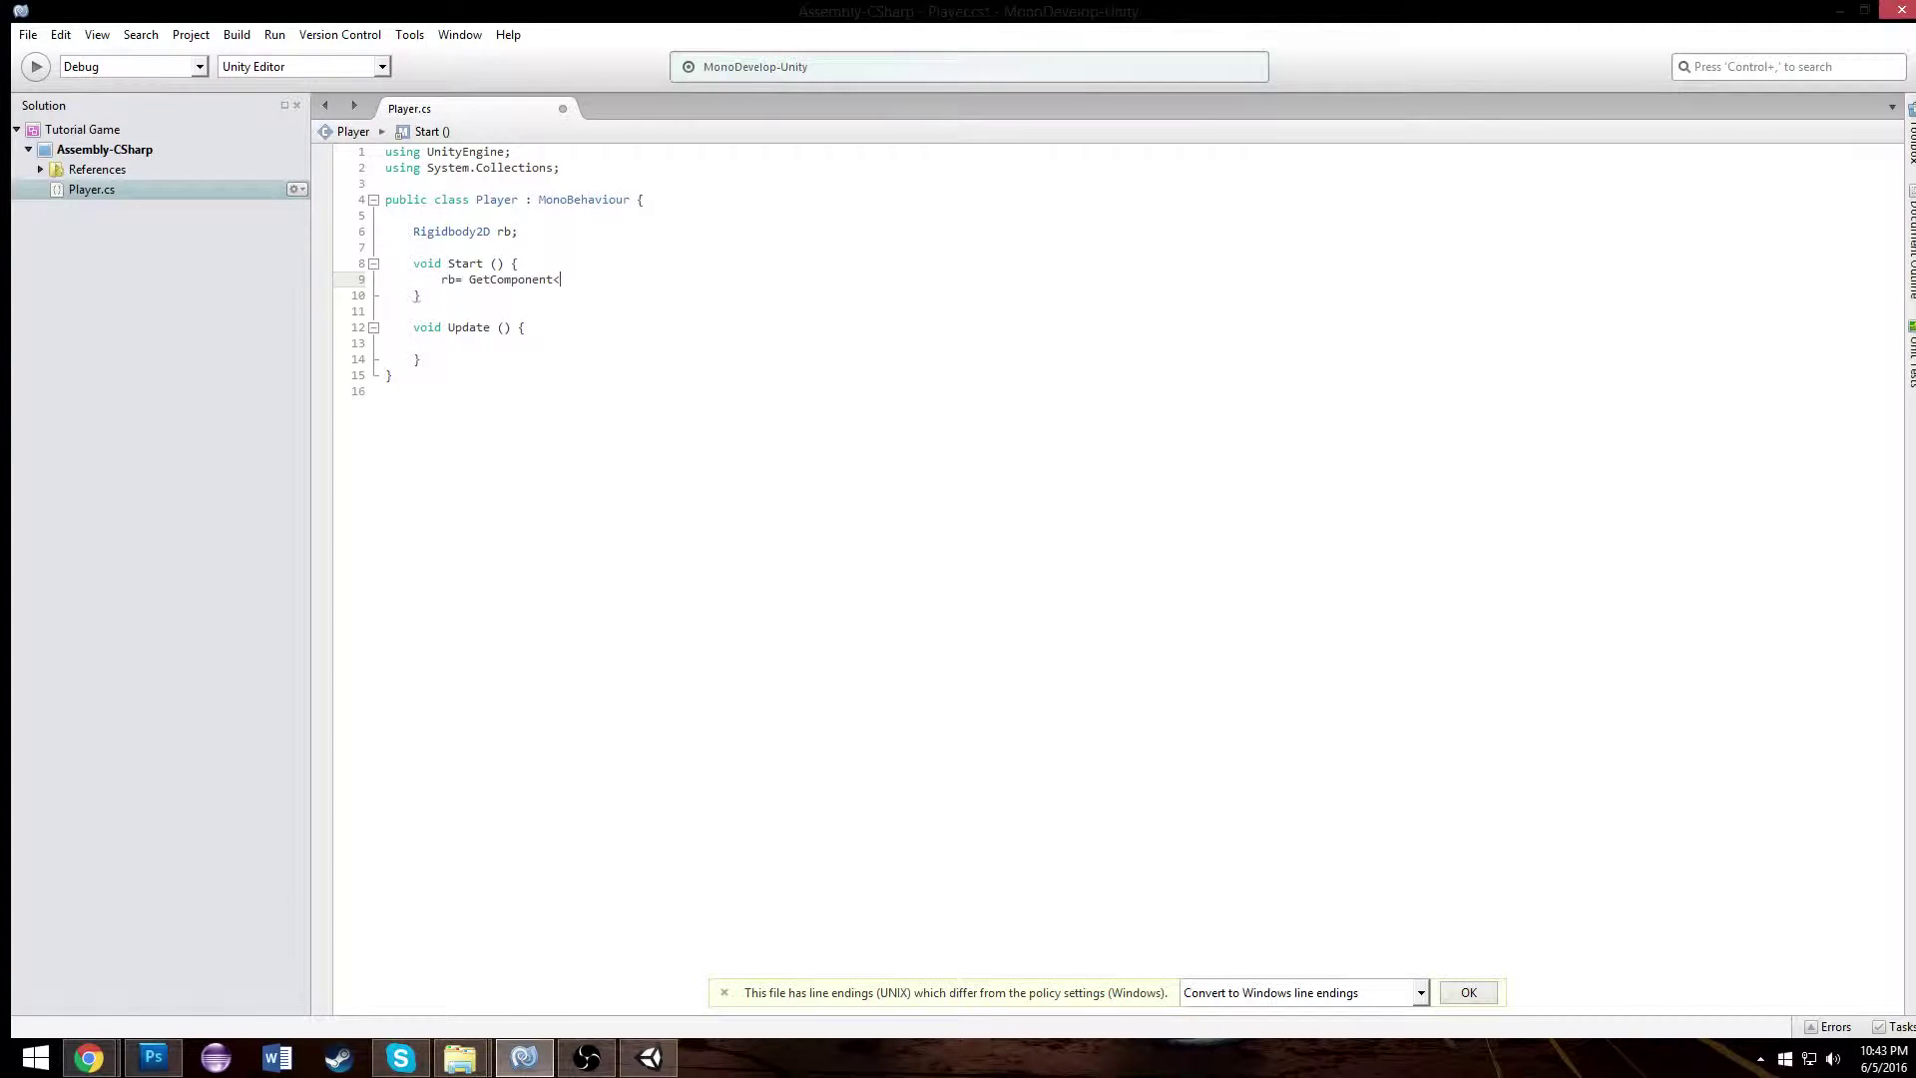
type("Rigi")
key("Down")
type(">();")
key("ctrl+s")
left_click(554, 344)
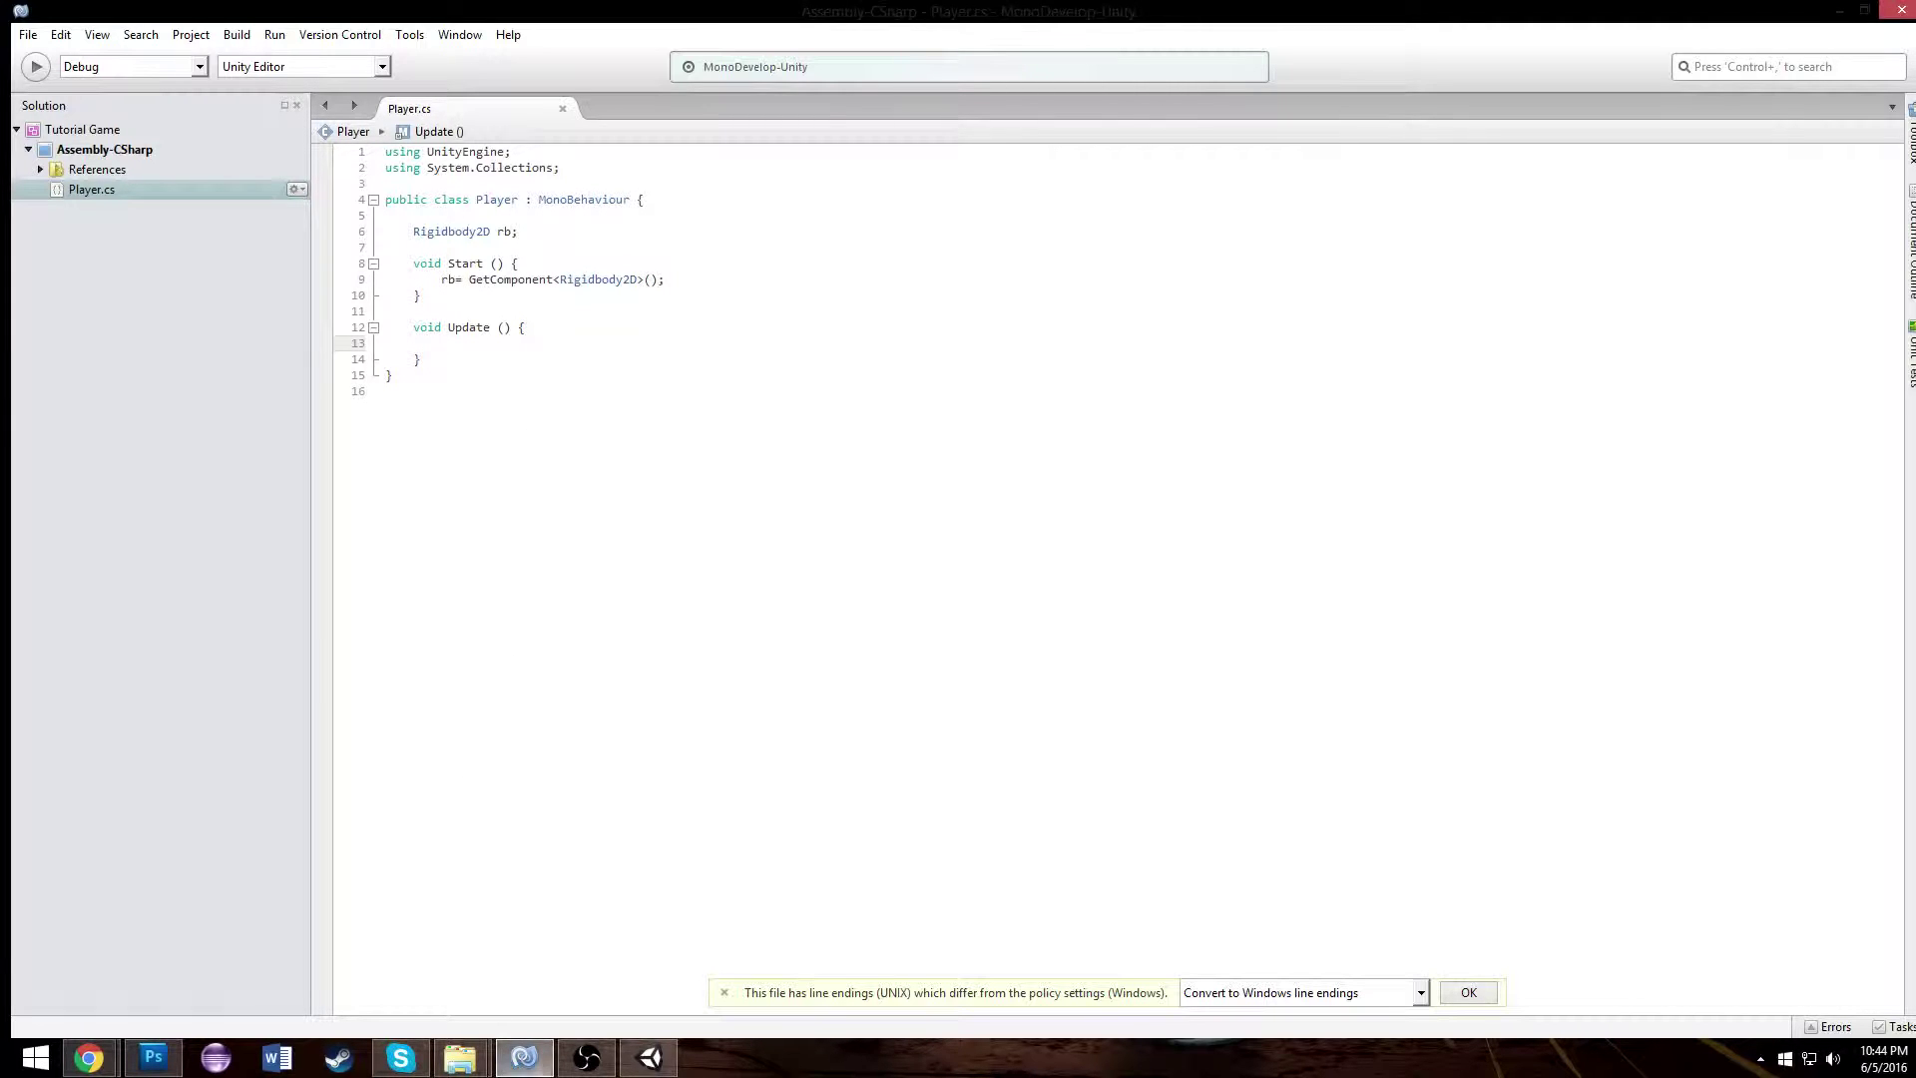
- Switch to Unity and review the Bug's components, collapsing and re-expanding its Rigidbody 2D
left_click(649, 1057)
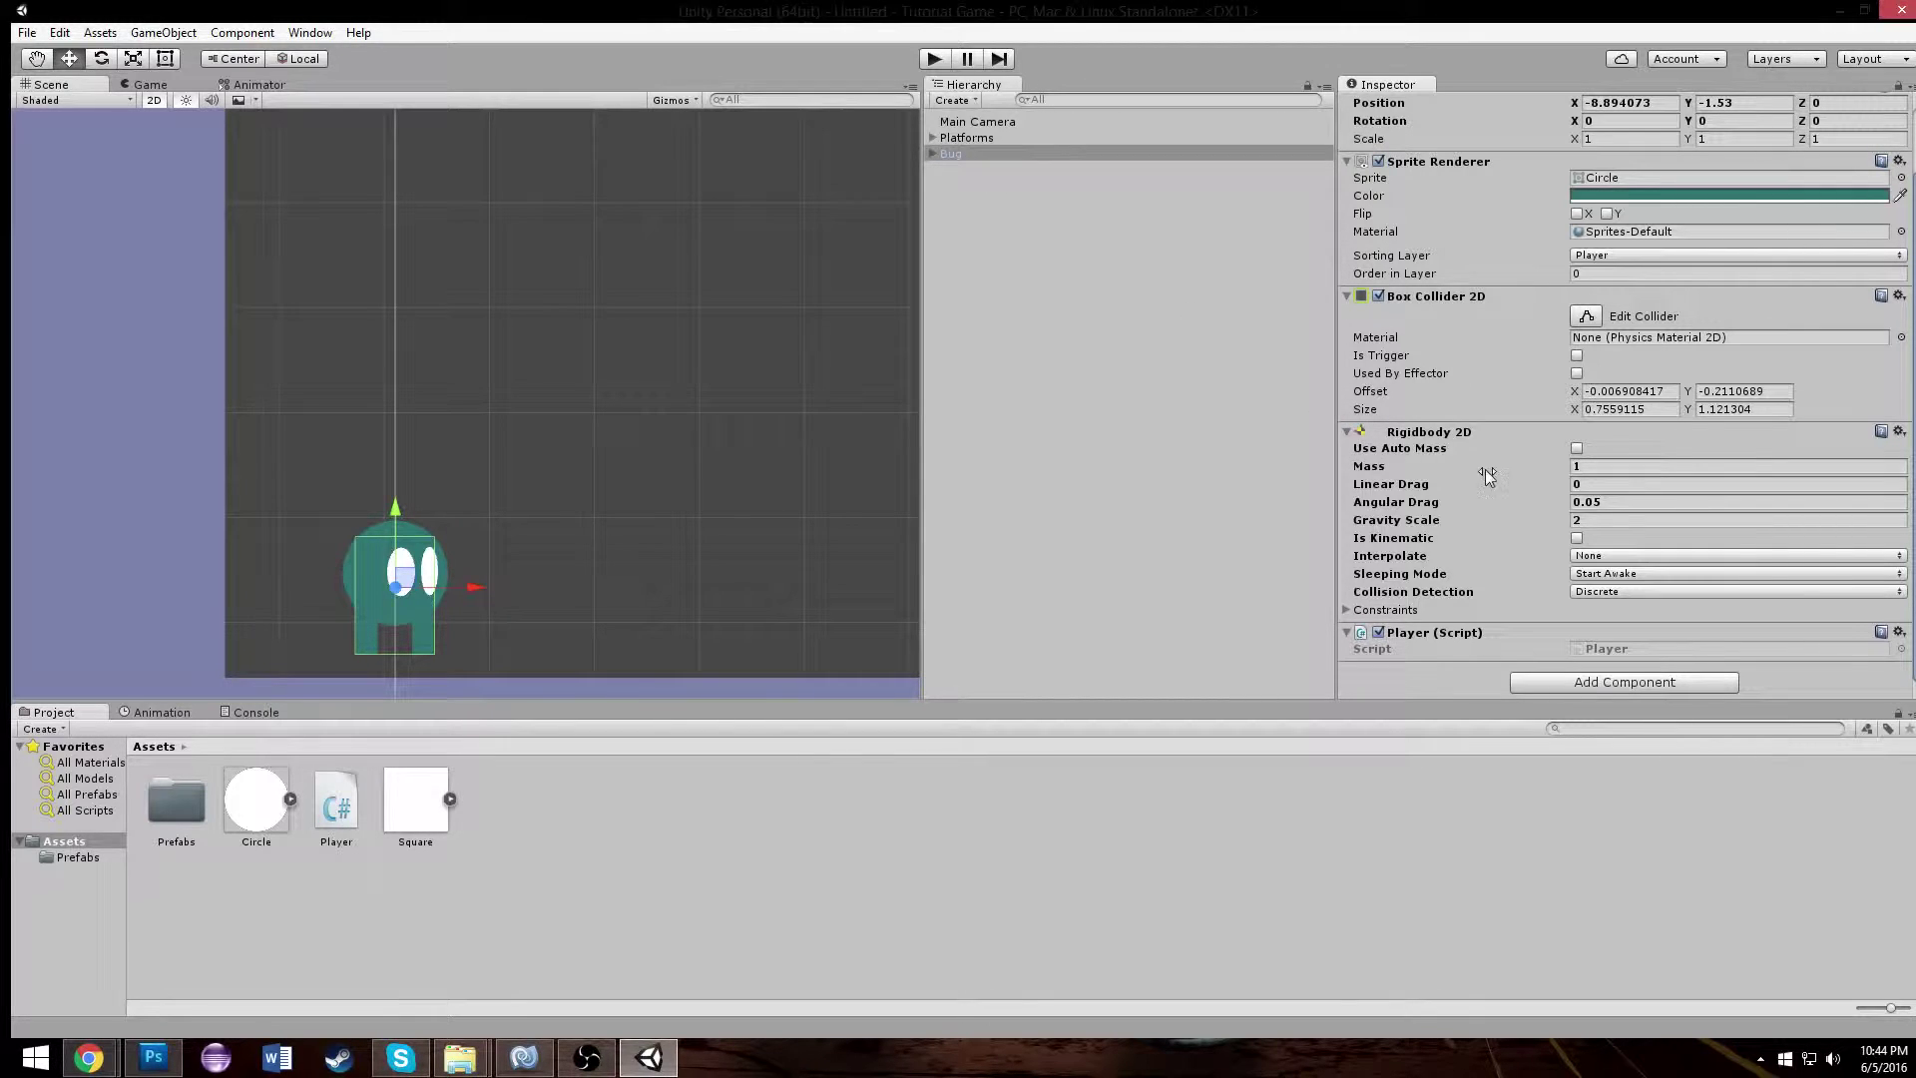
scroll(1471, 174, "up", 2)
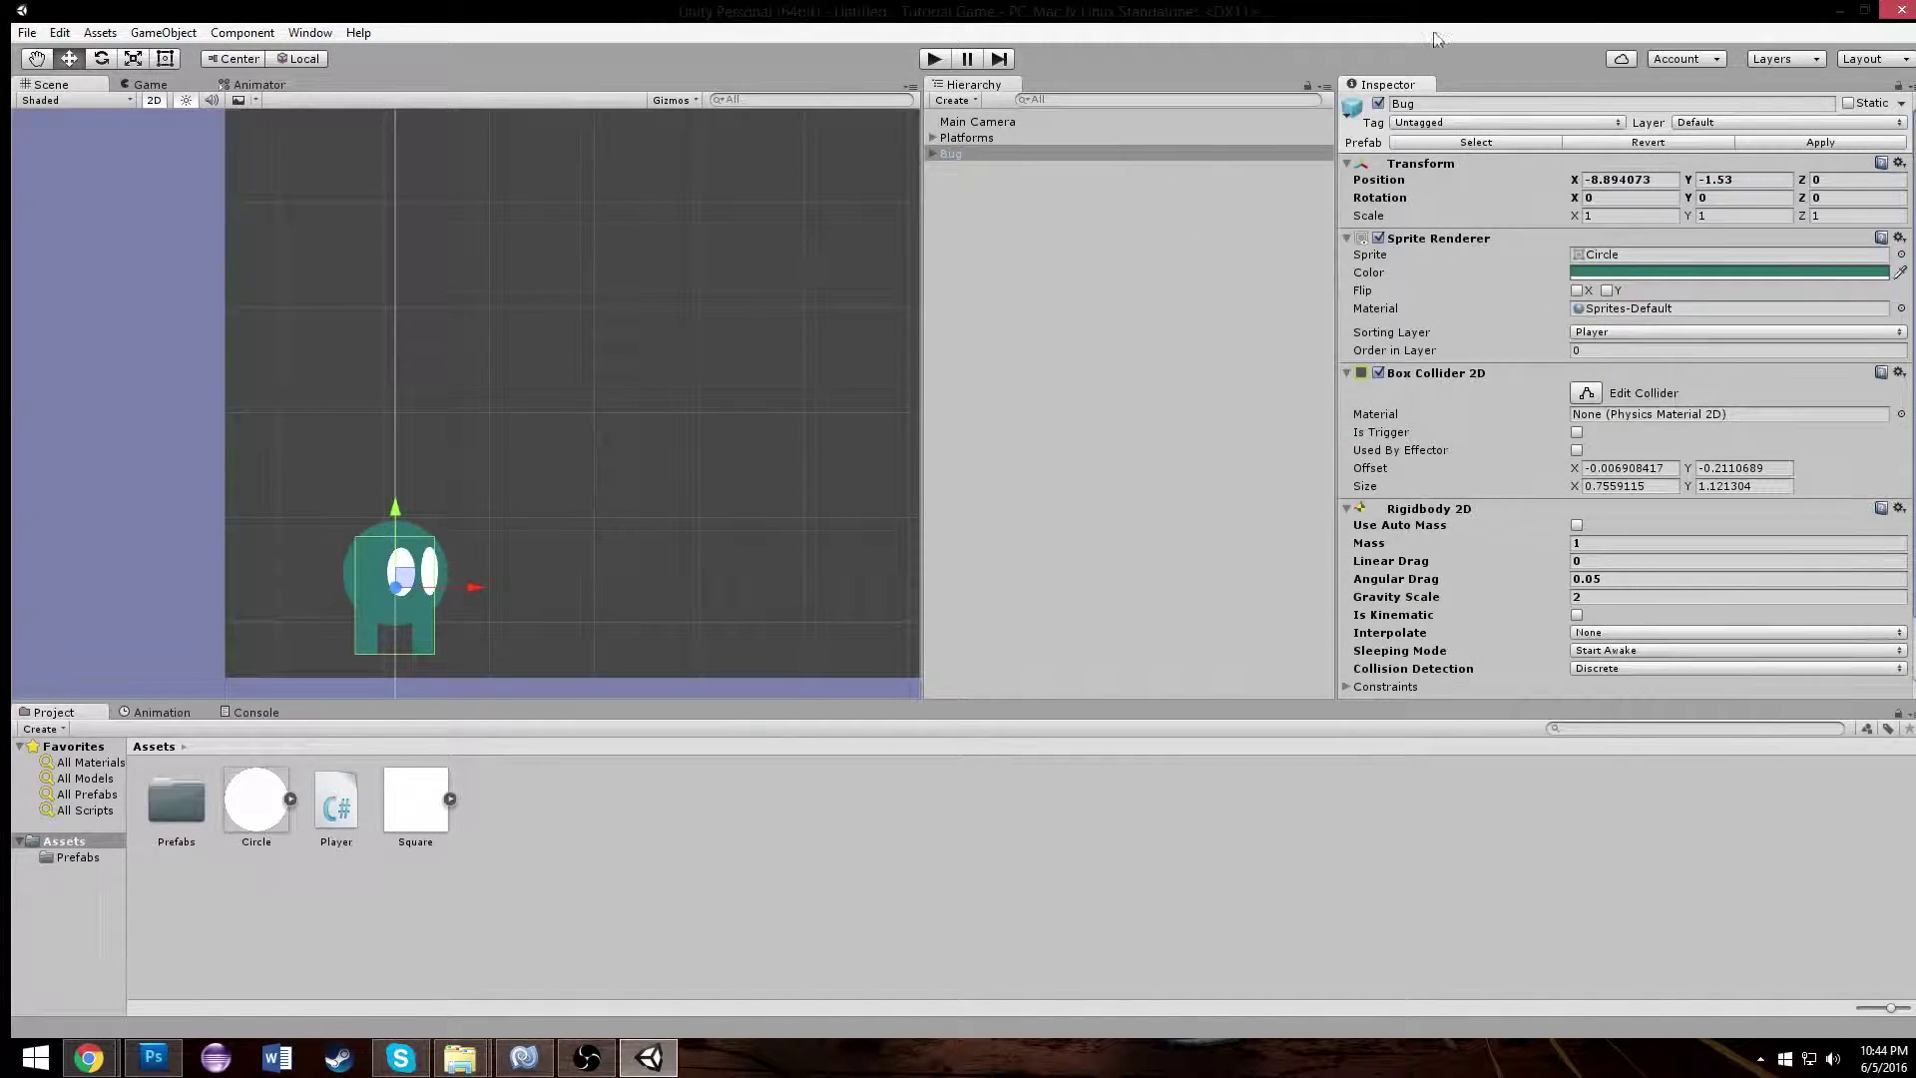
scroll(1451, 236, "down", 2)
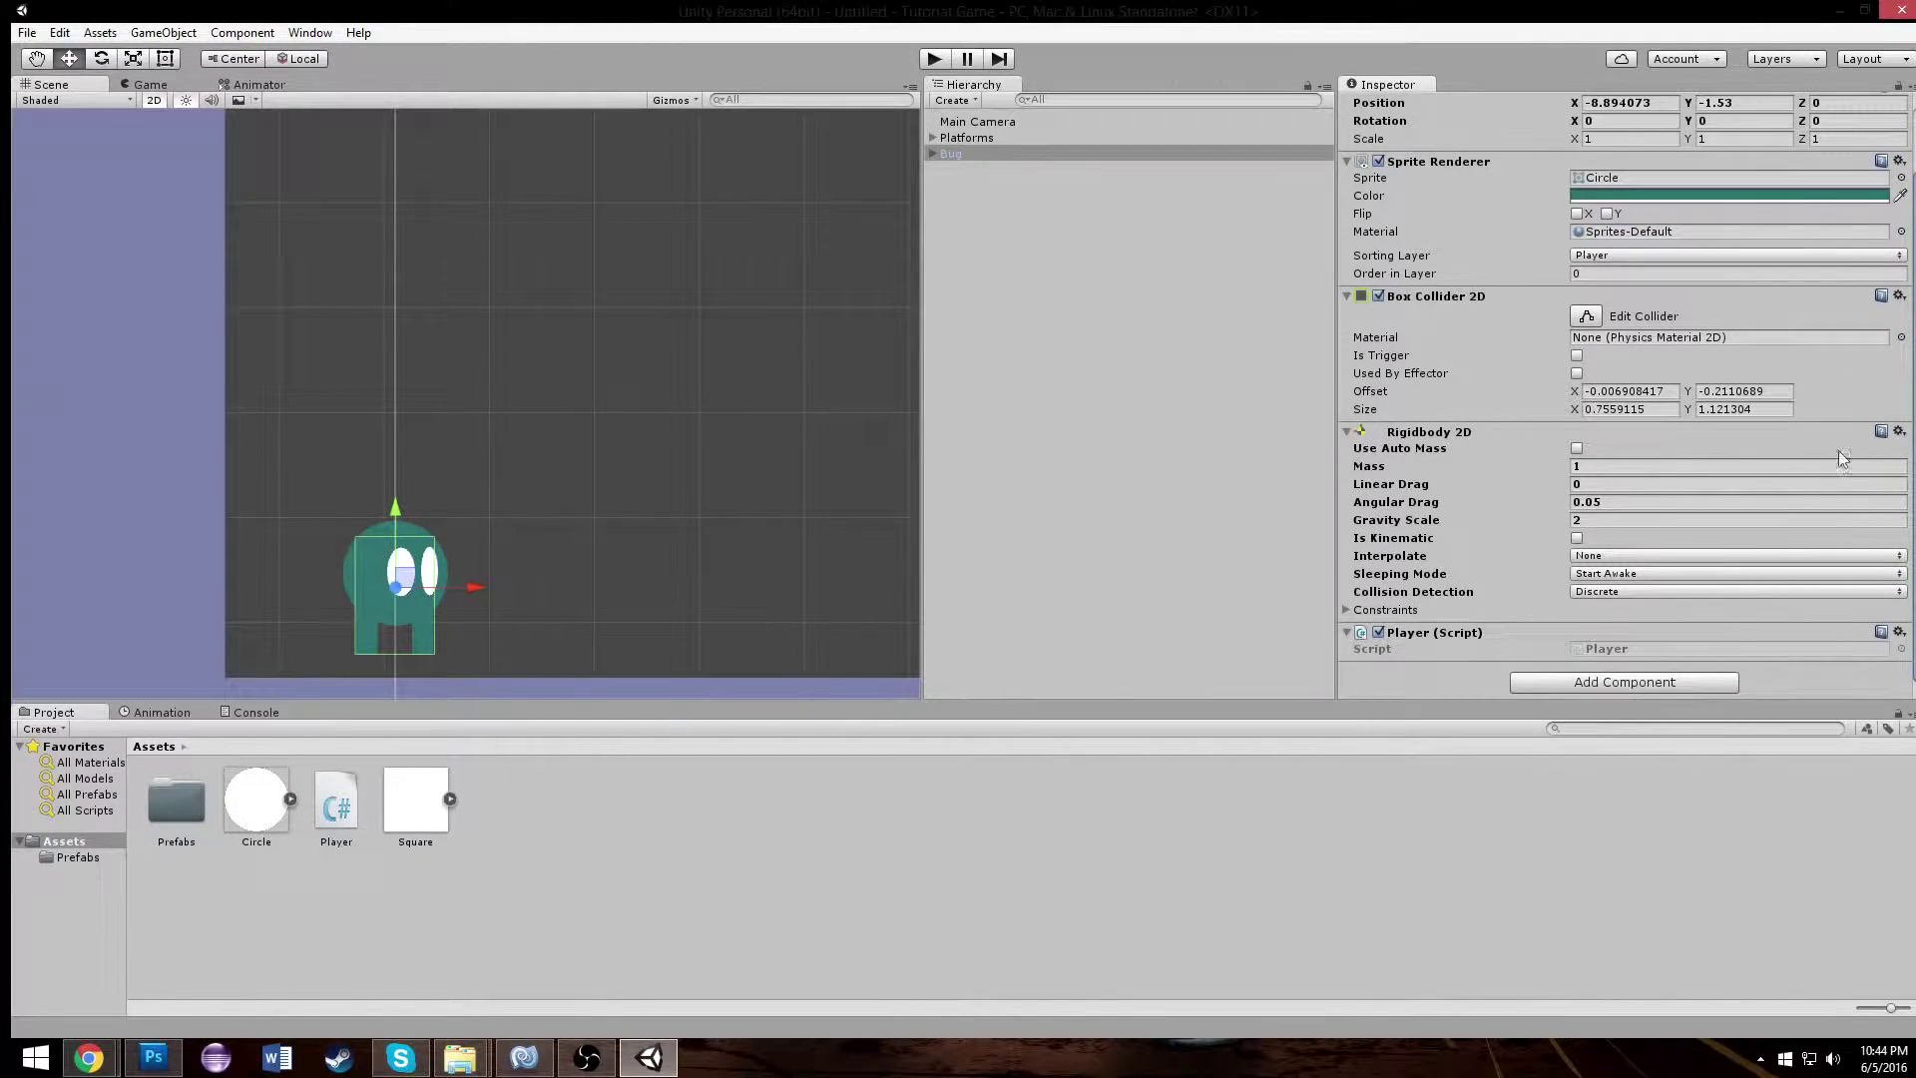
left_click(1457, 431)
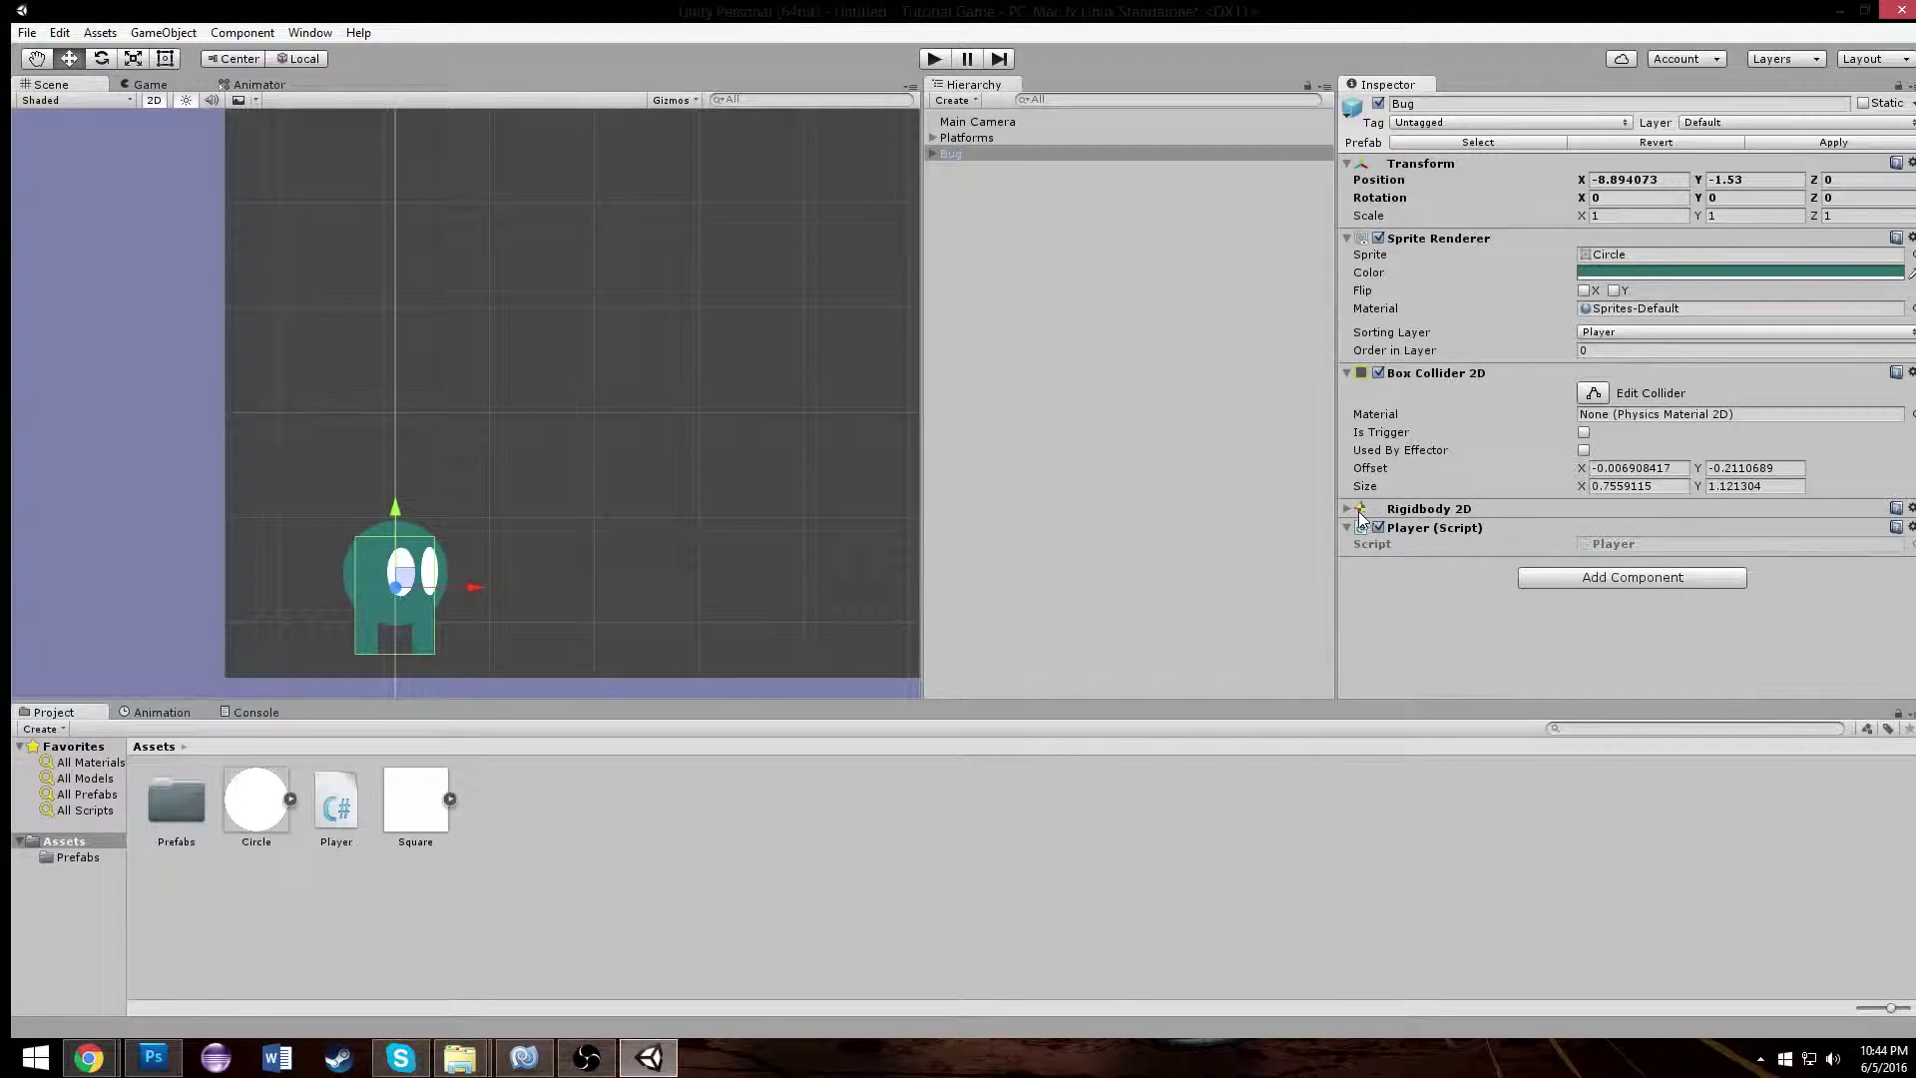
left_click(1423, 503)
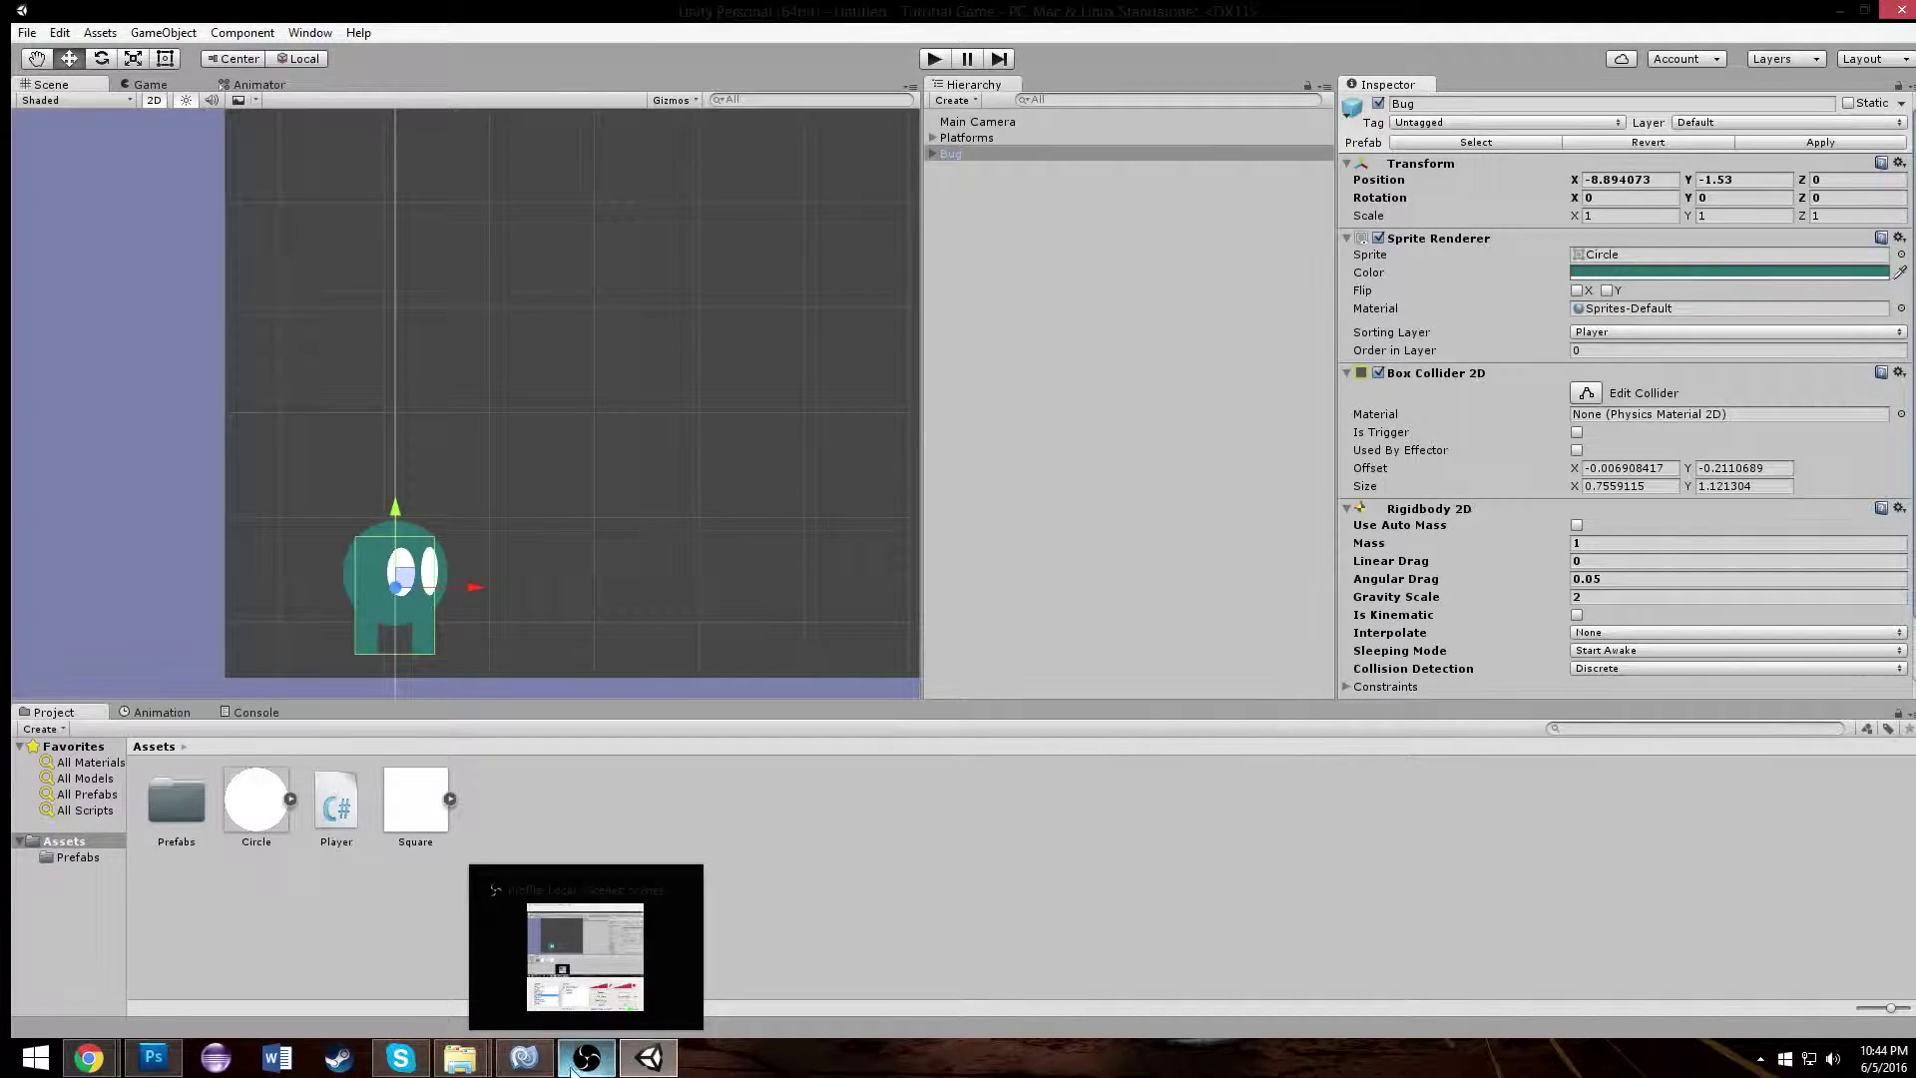
- Switch back to MonoDevelop and write "rb.velocity= new Vector2();" in the Update method
left_click(524, 1057)
left_click(595, 346)
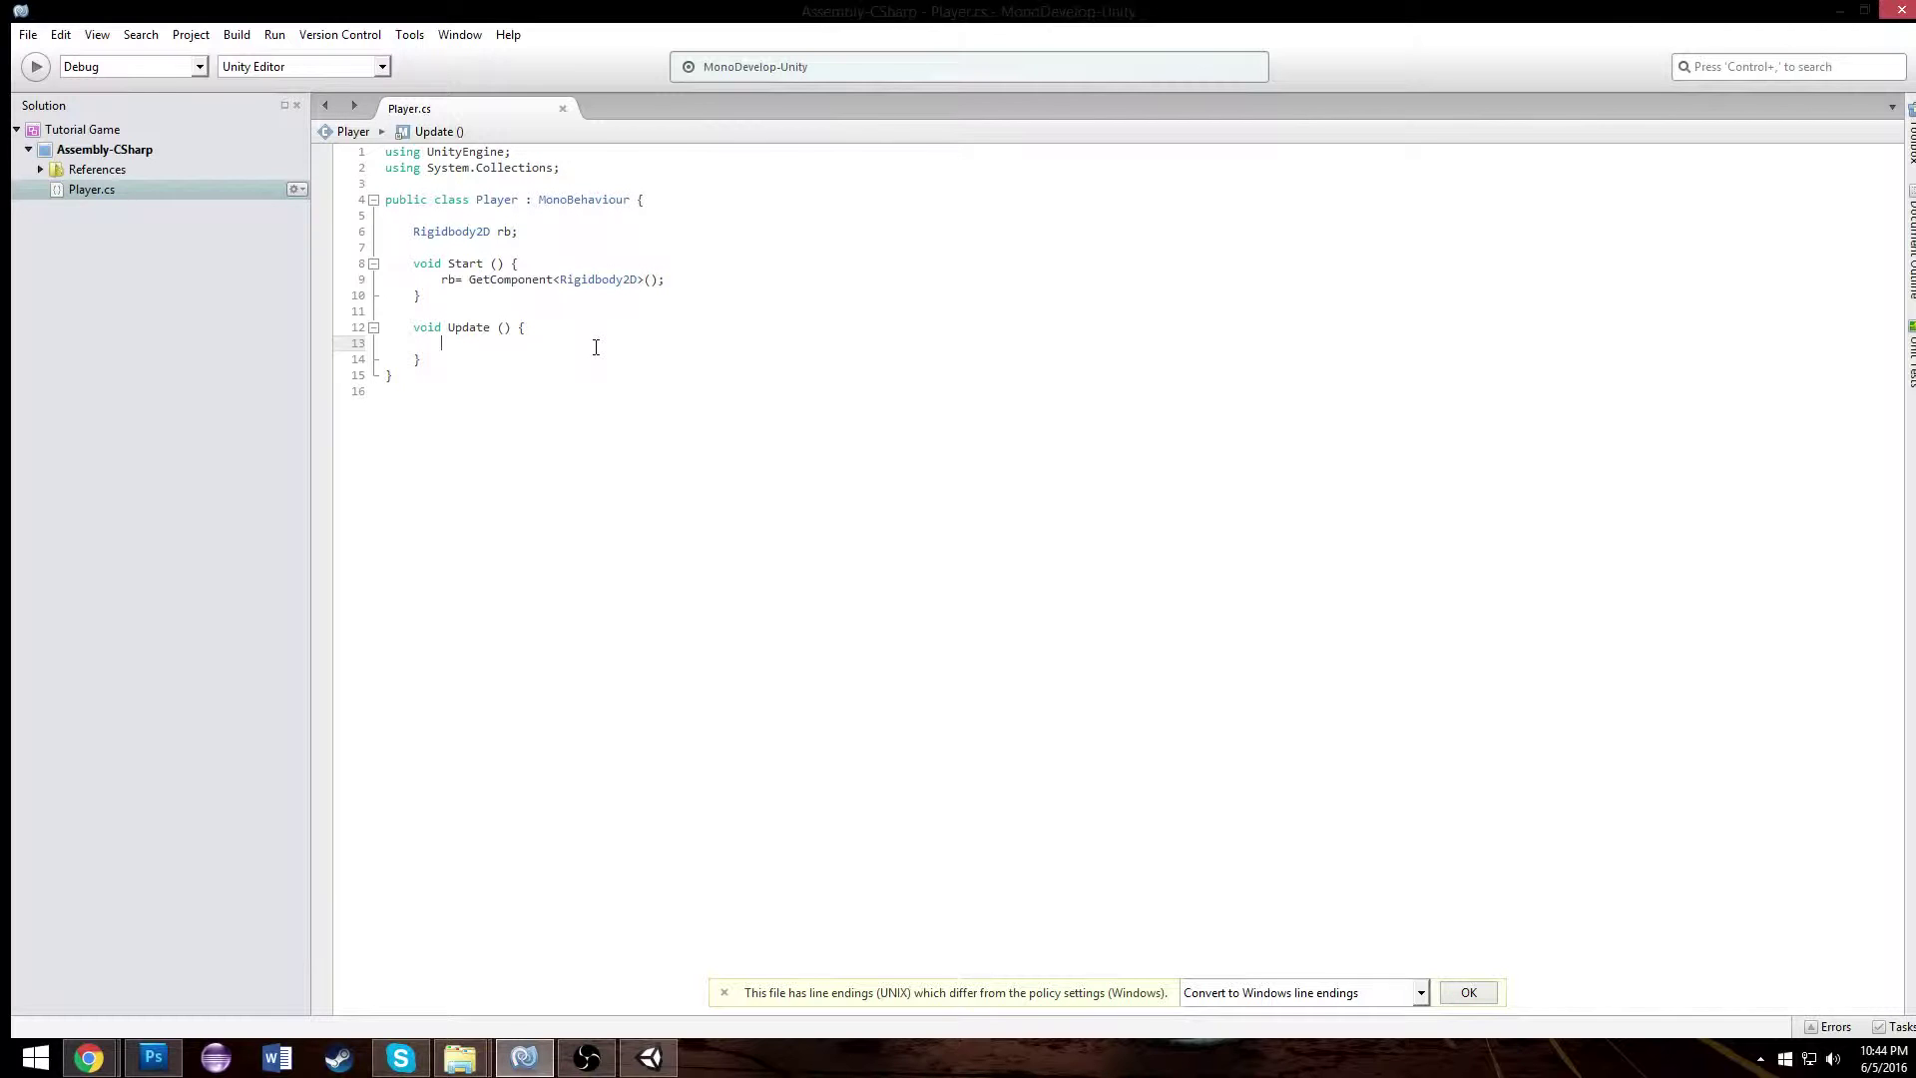
type("rb.ve")
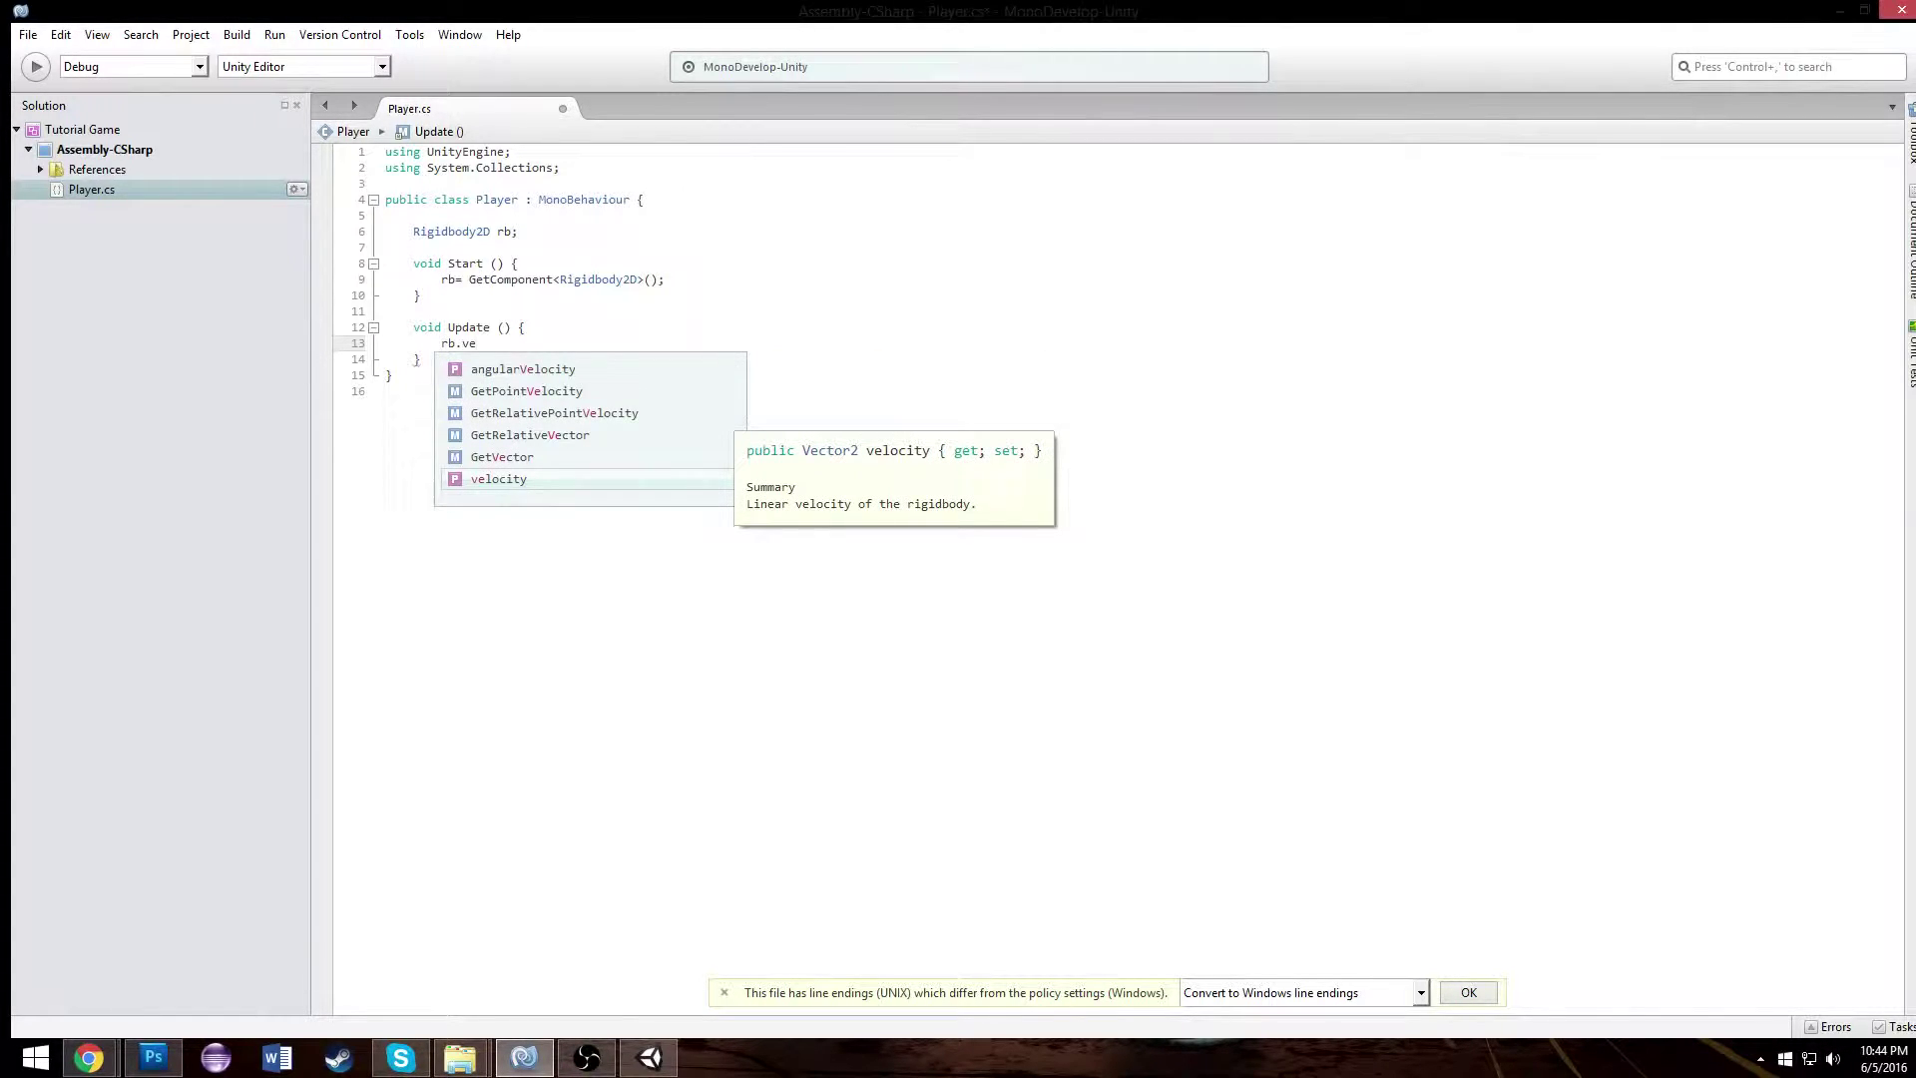
key("Return")
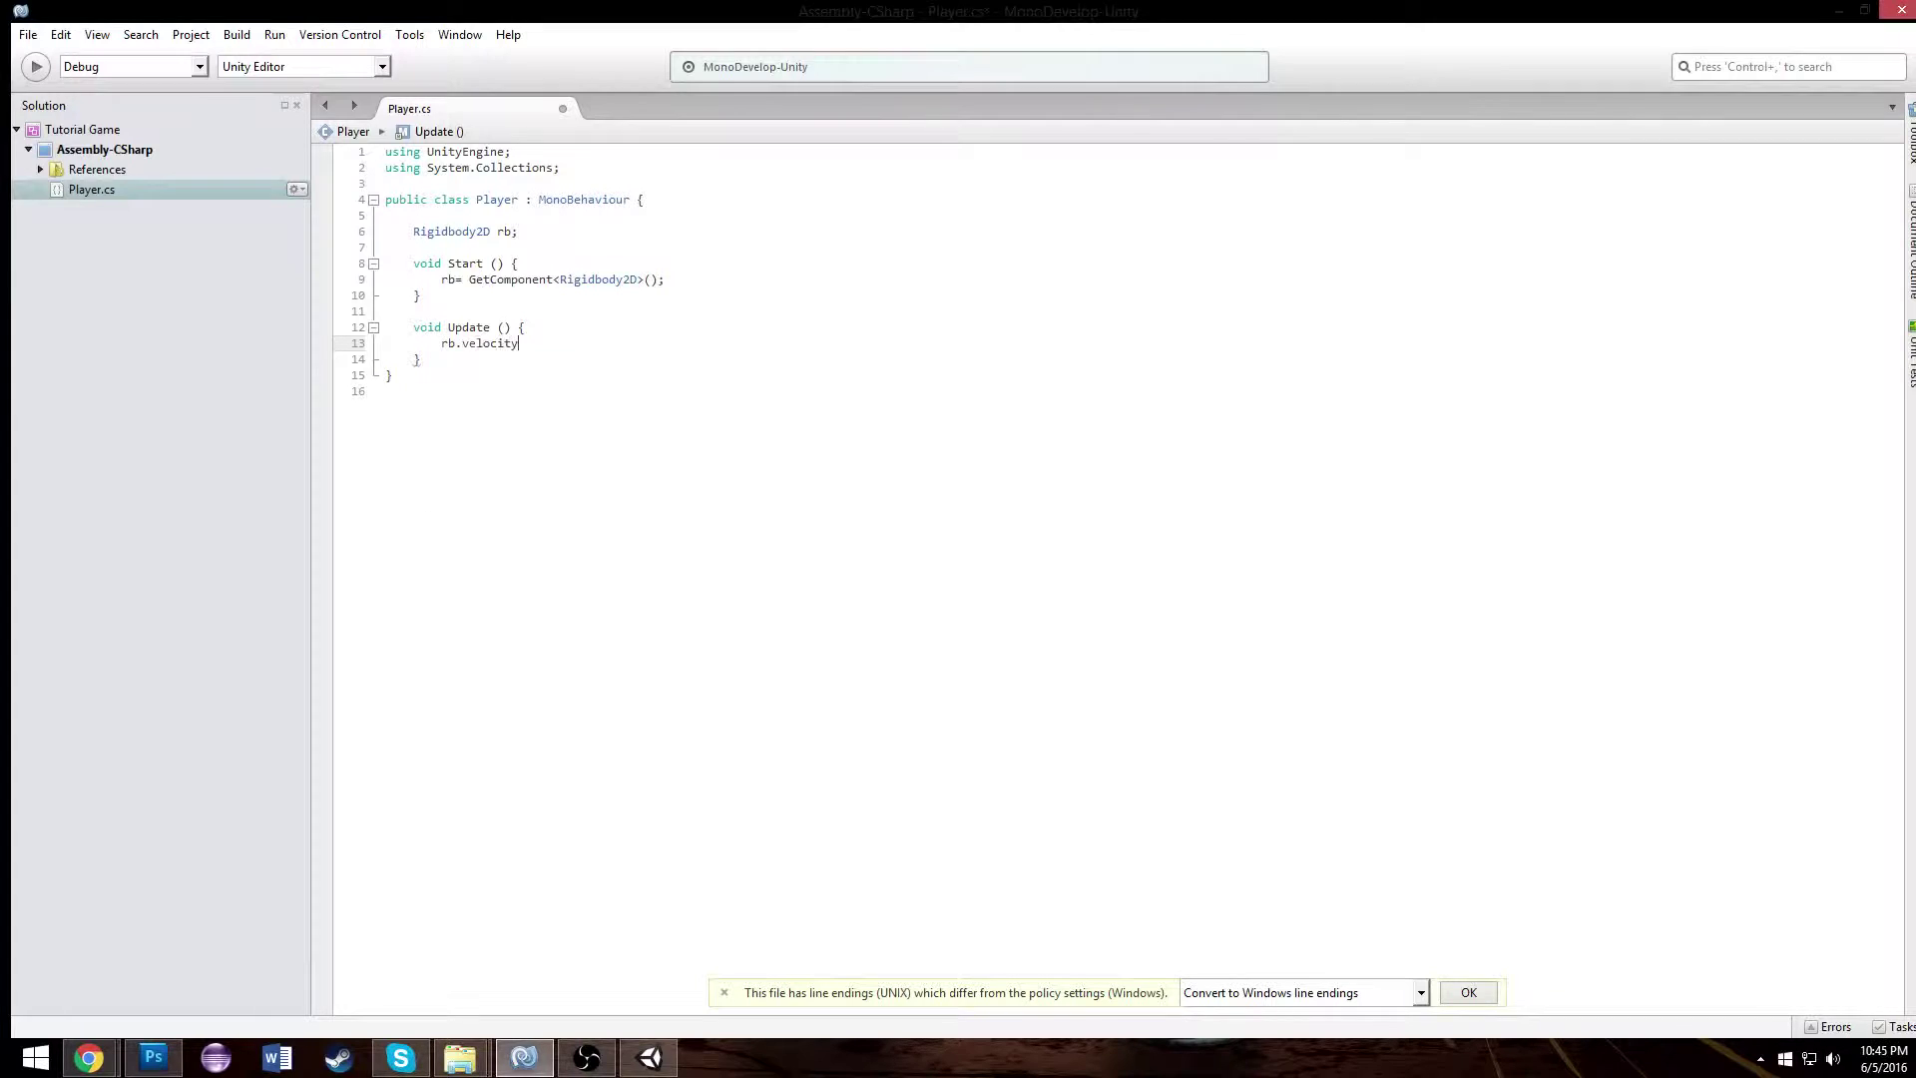
type("= new Vector2(")
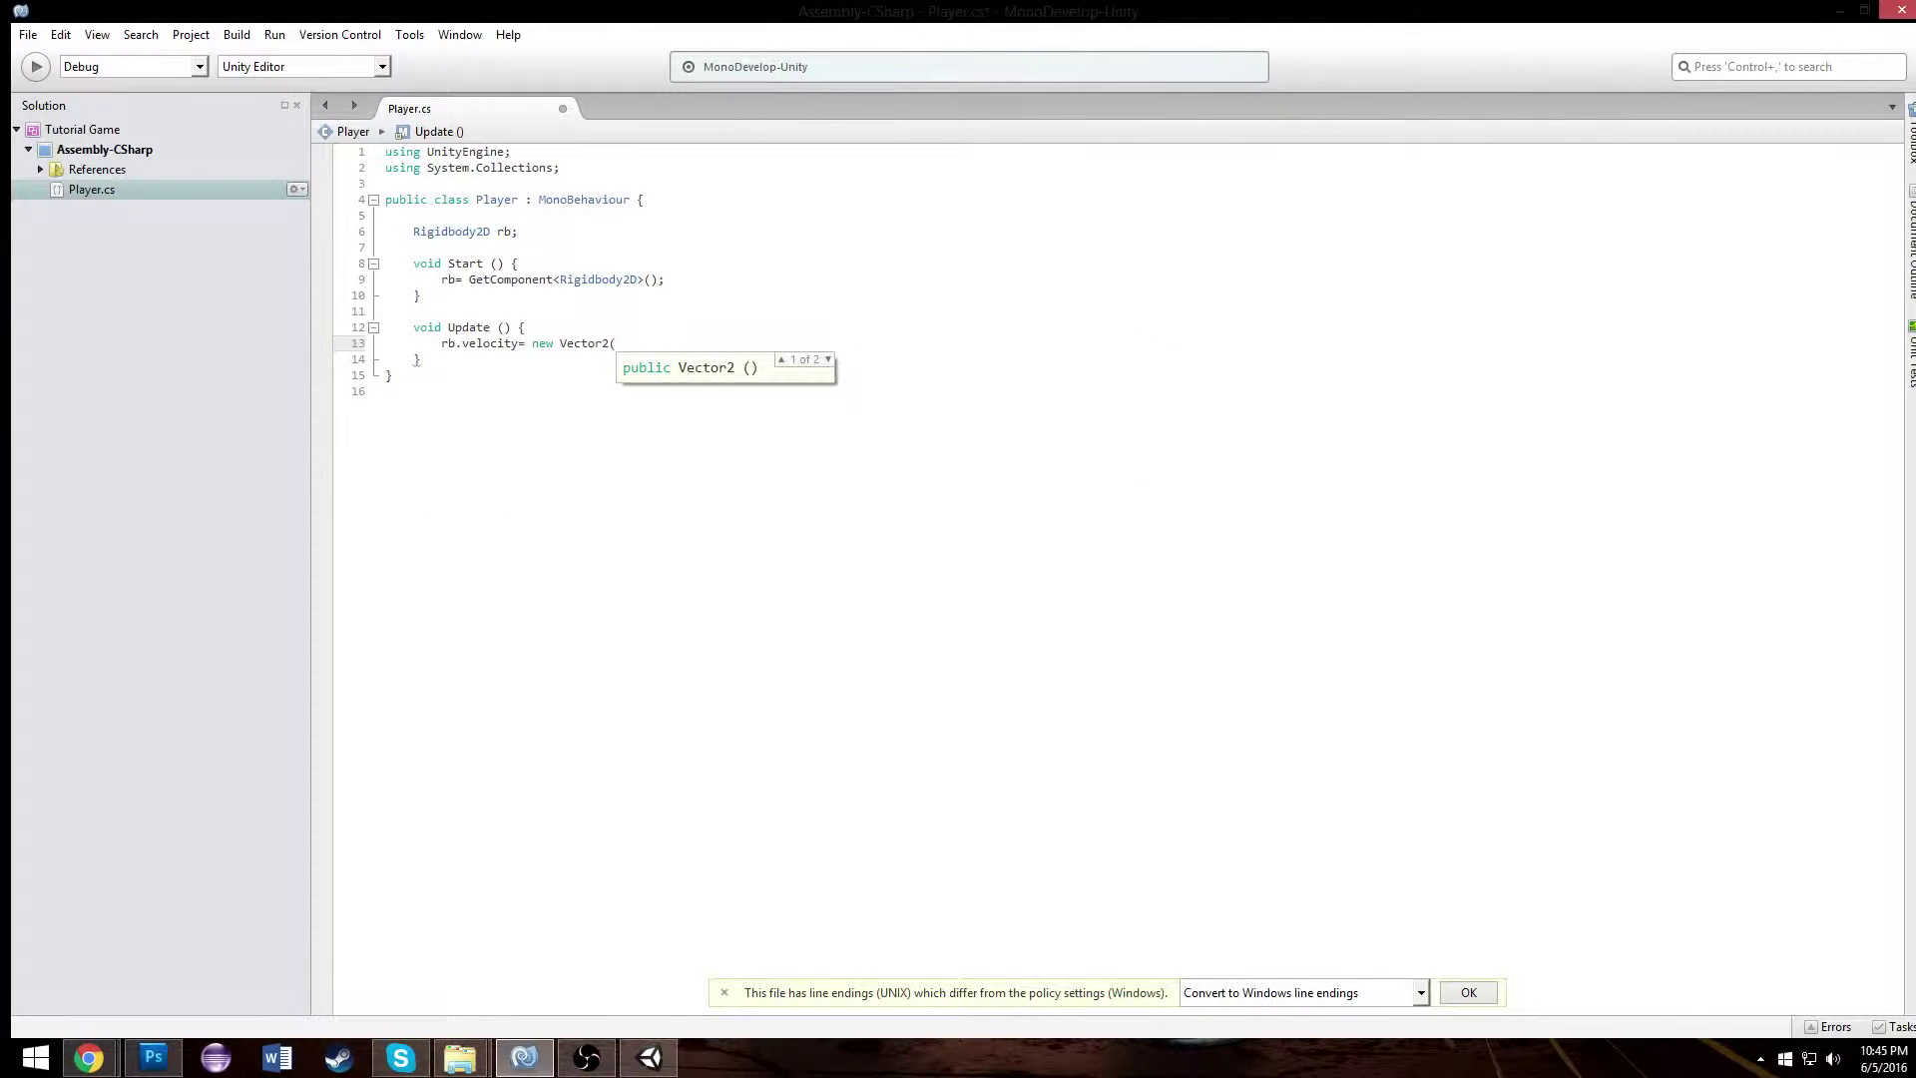
type(");")
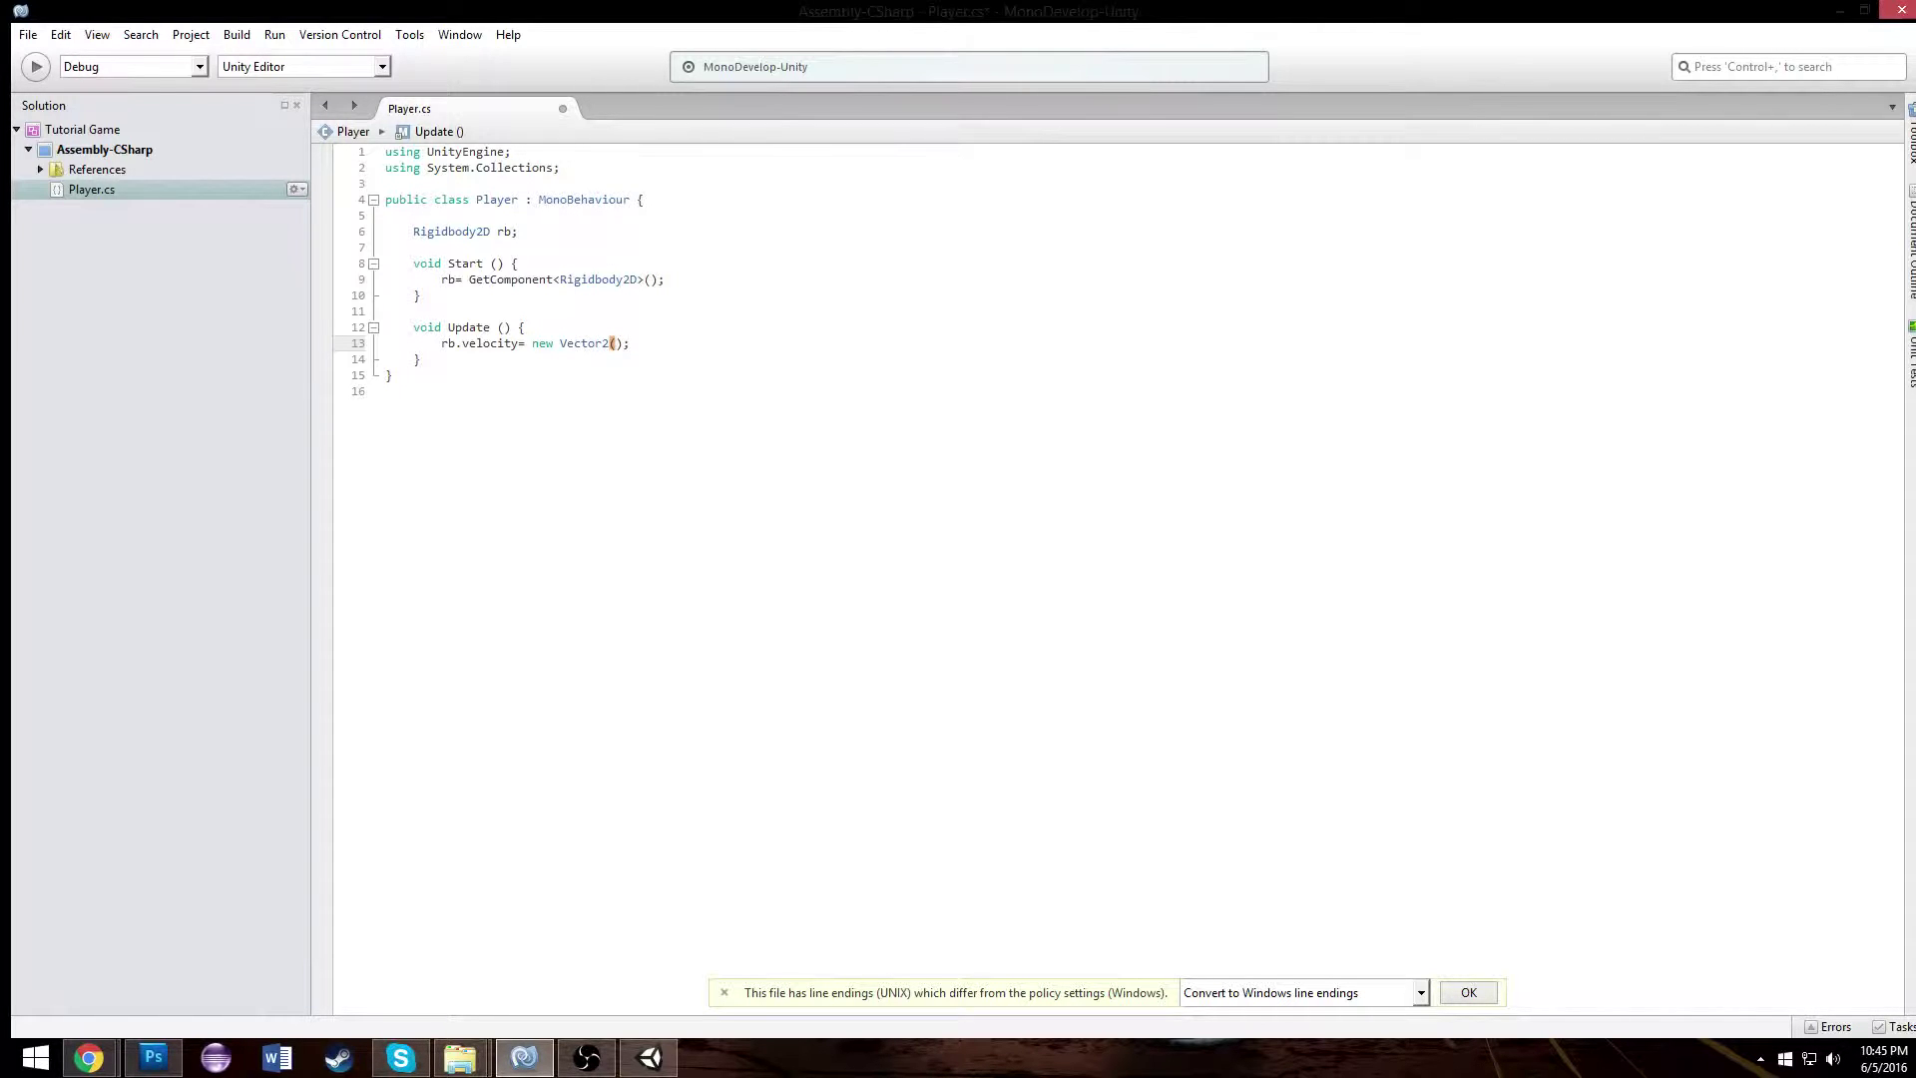
type(",.")
- Enter Input.GetAxis("Horizontal")*speed as the Vector2's first argument, followed by a comma
key("BackSpace")
key("Left")
type("Ge")
key("BackSpace")
key("BackSpace")
type("Input.")
type("GetA")
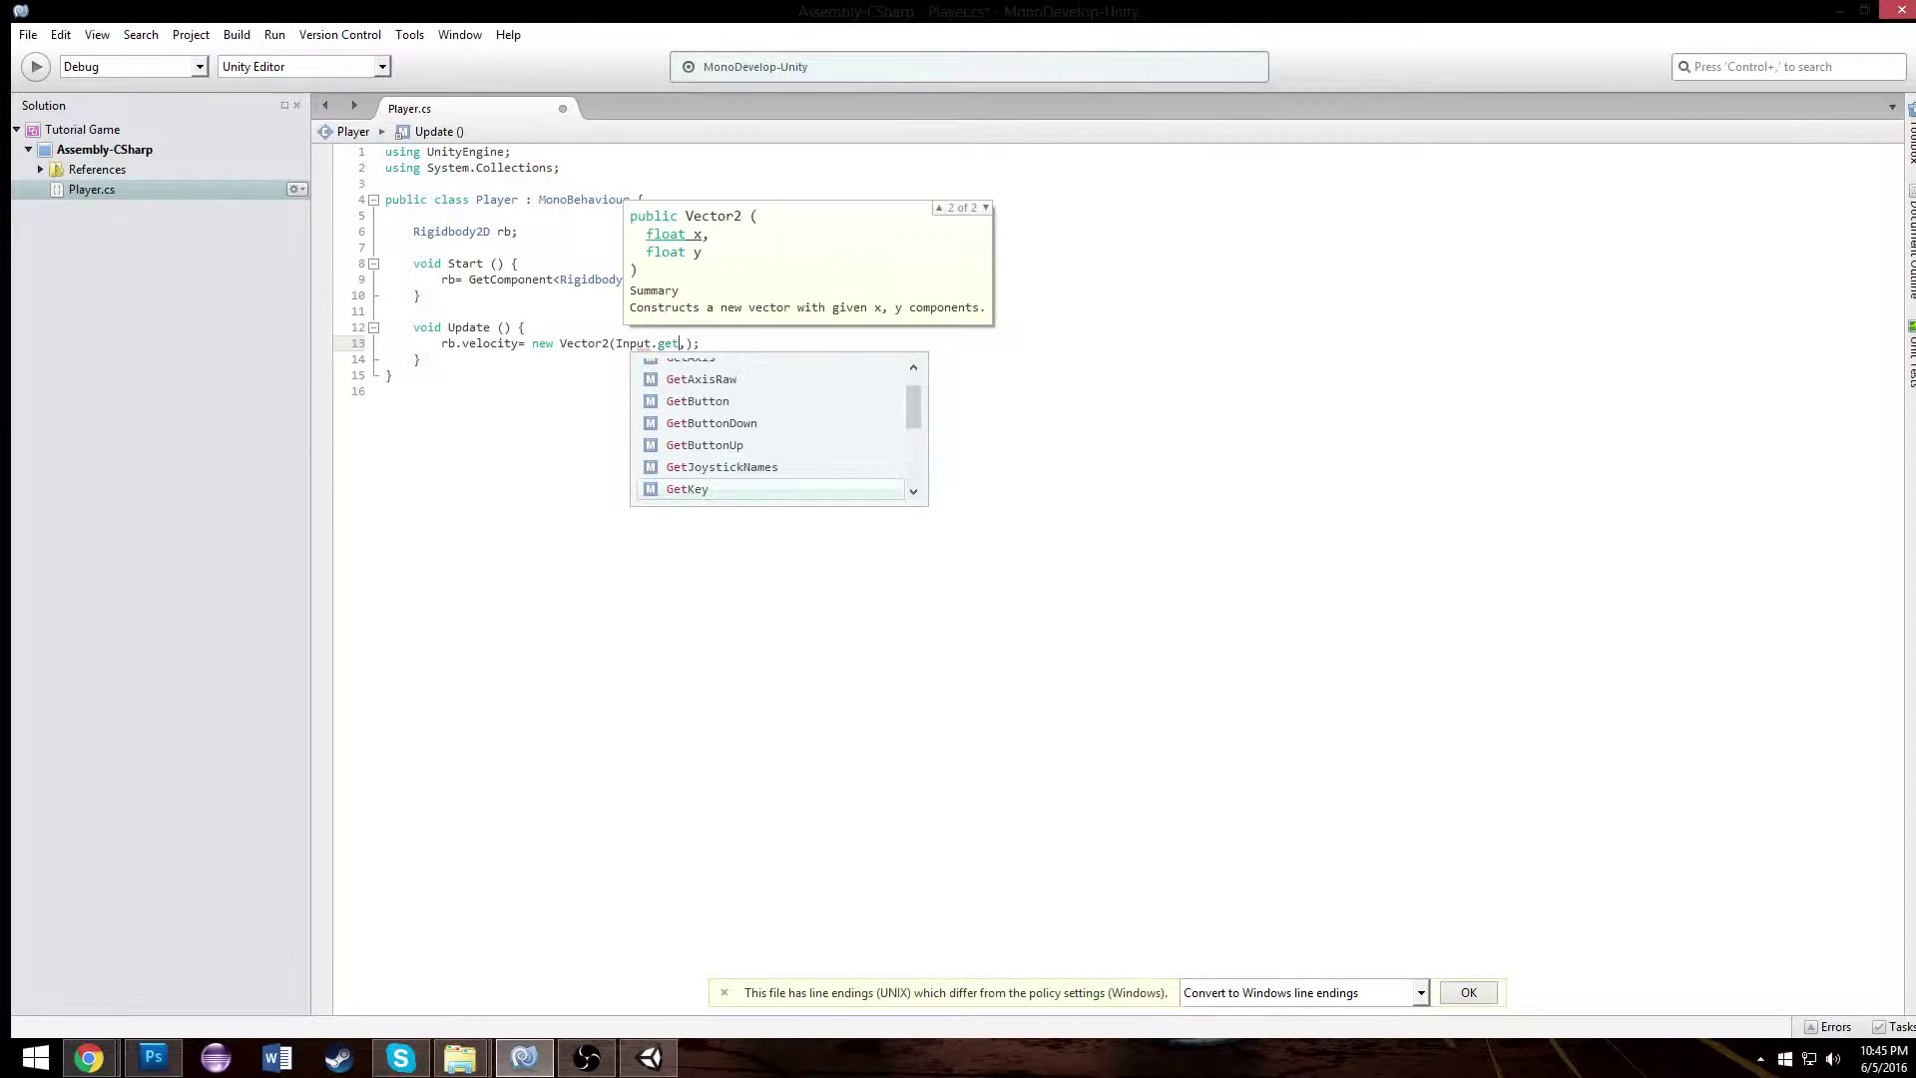
key("Return")
type("(\"Horizontal")
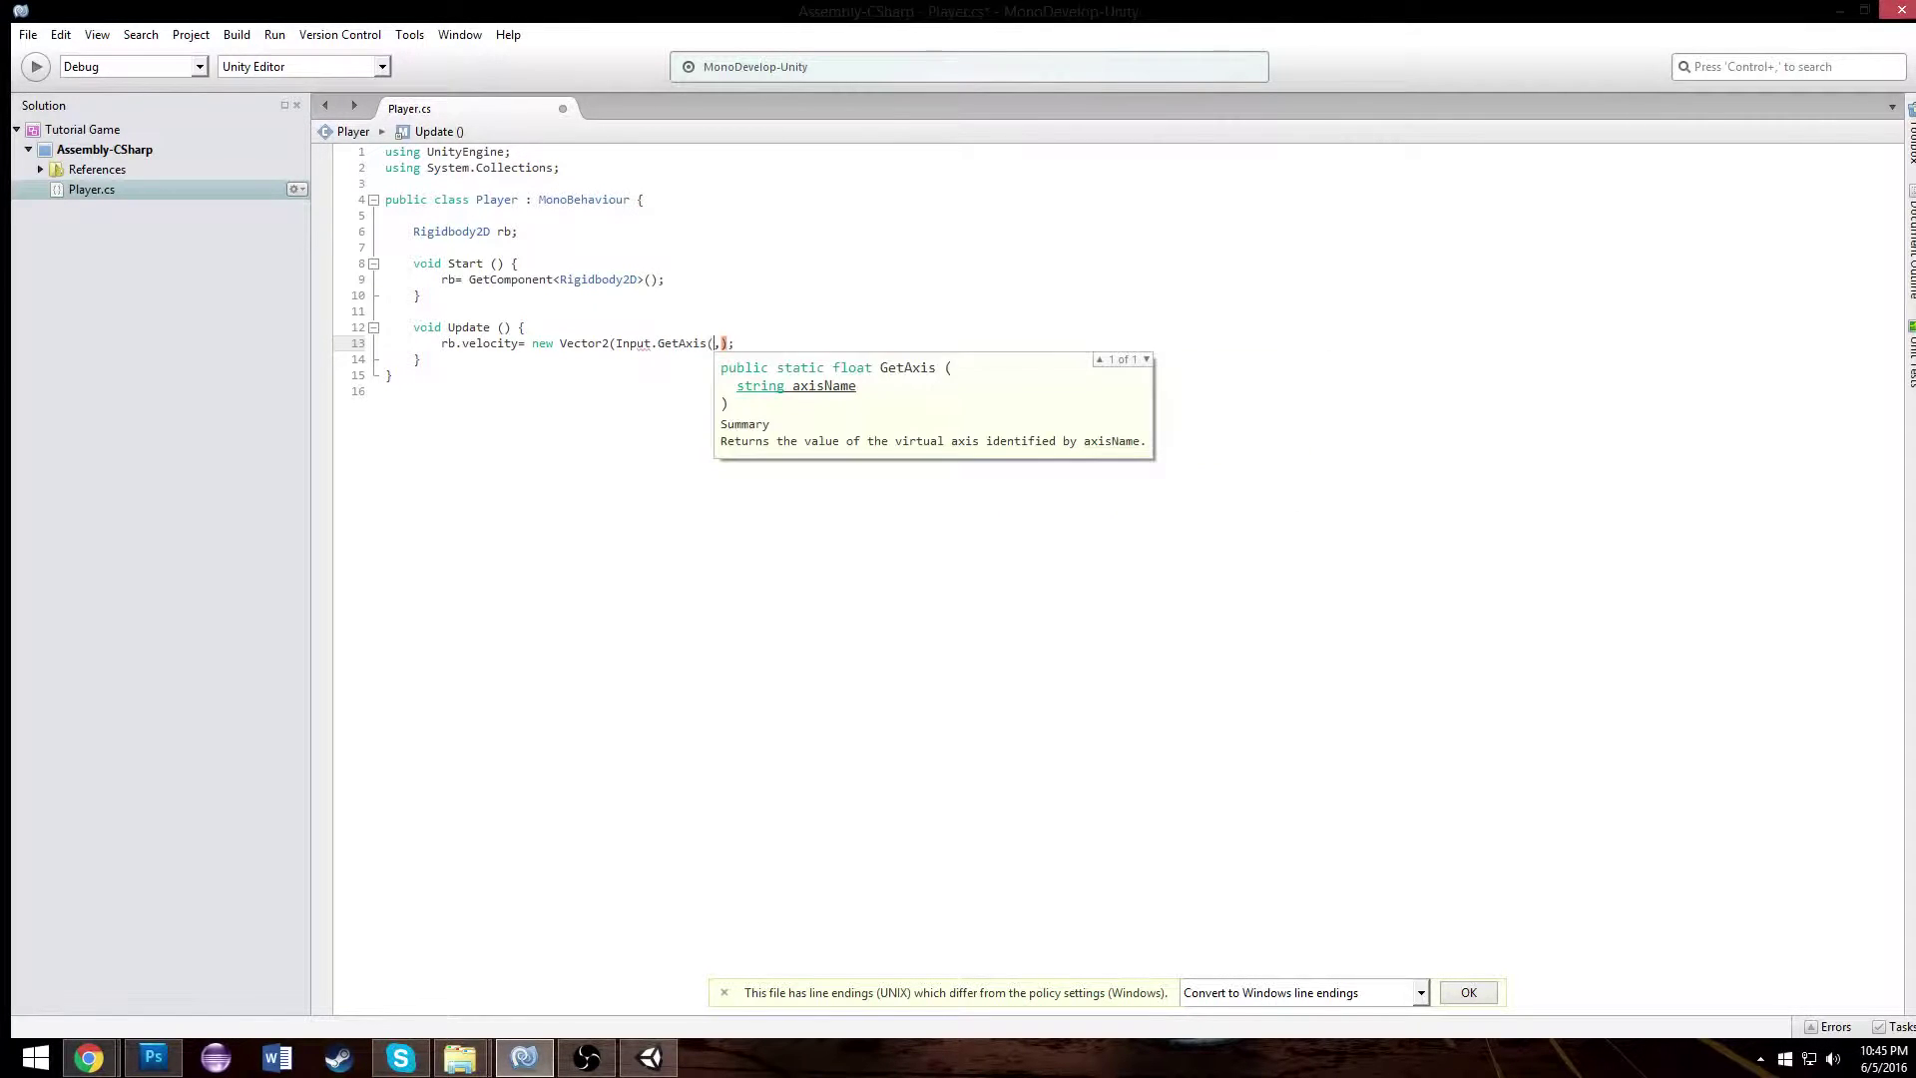
type("\")")
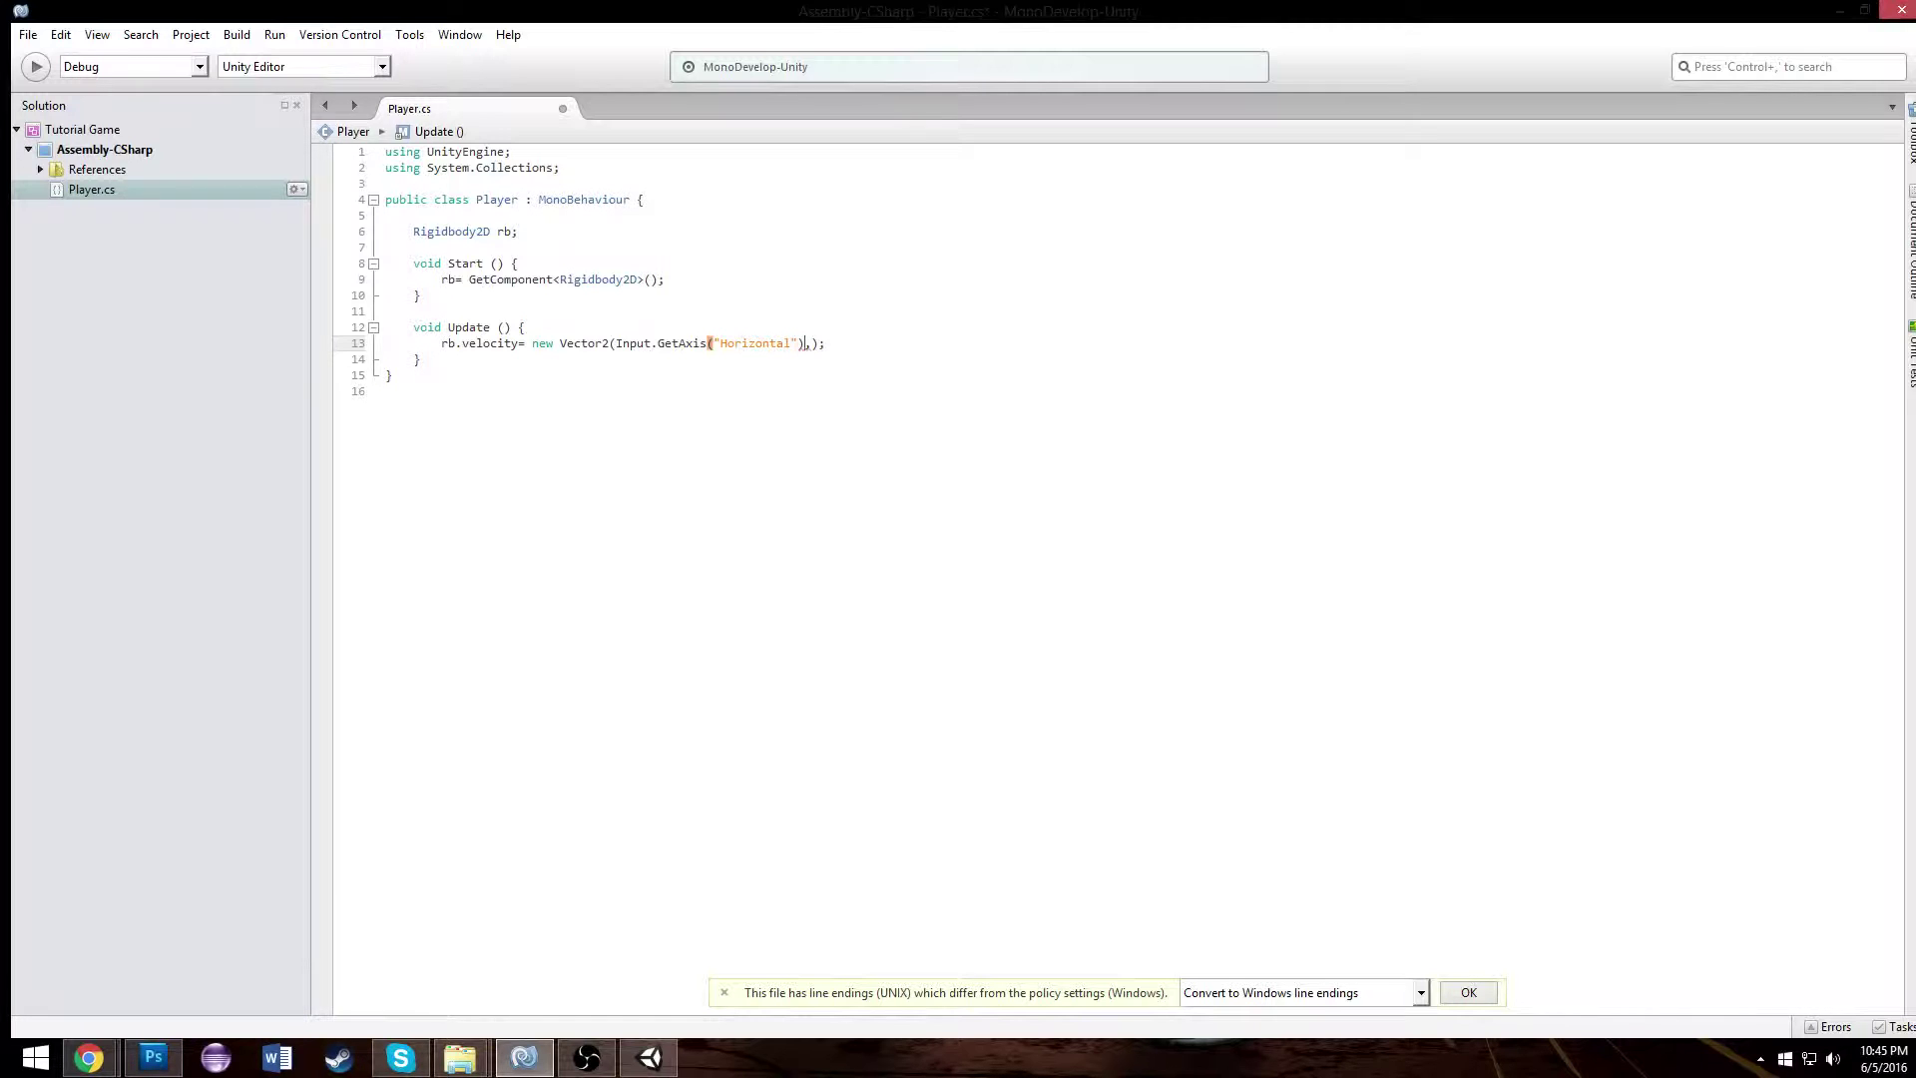
type("*speed")
- Declare "public float speed;" on a new line beneath the Rigidbody2D rb declaration
left_click(589, 233)
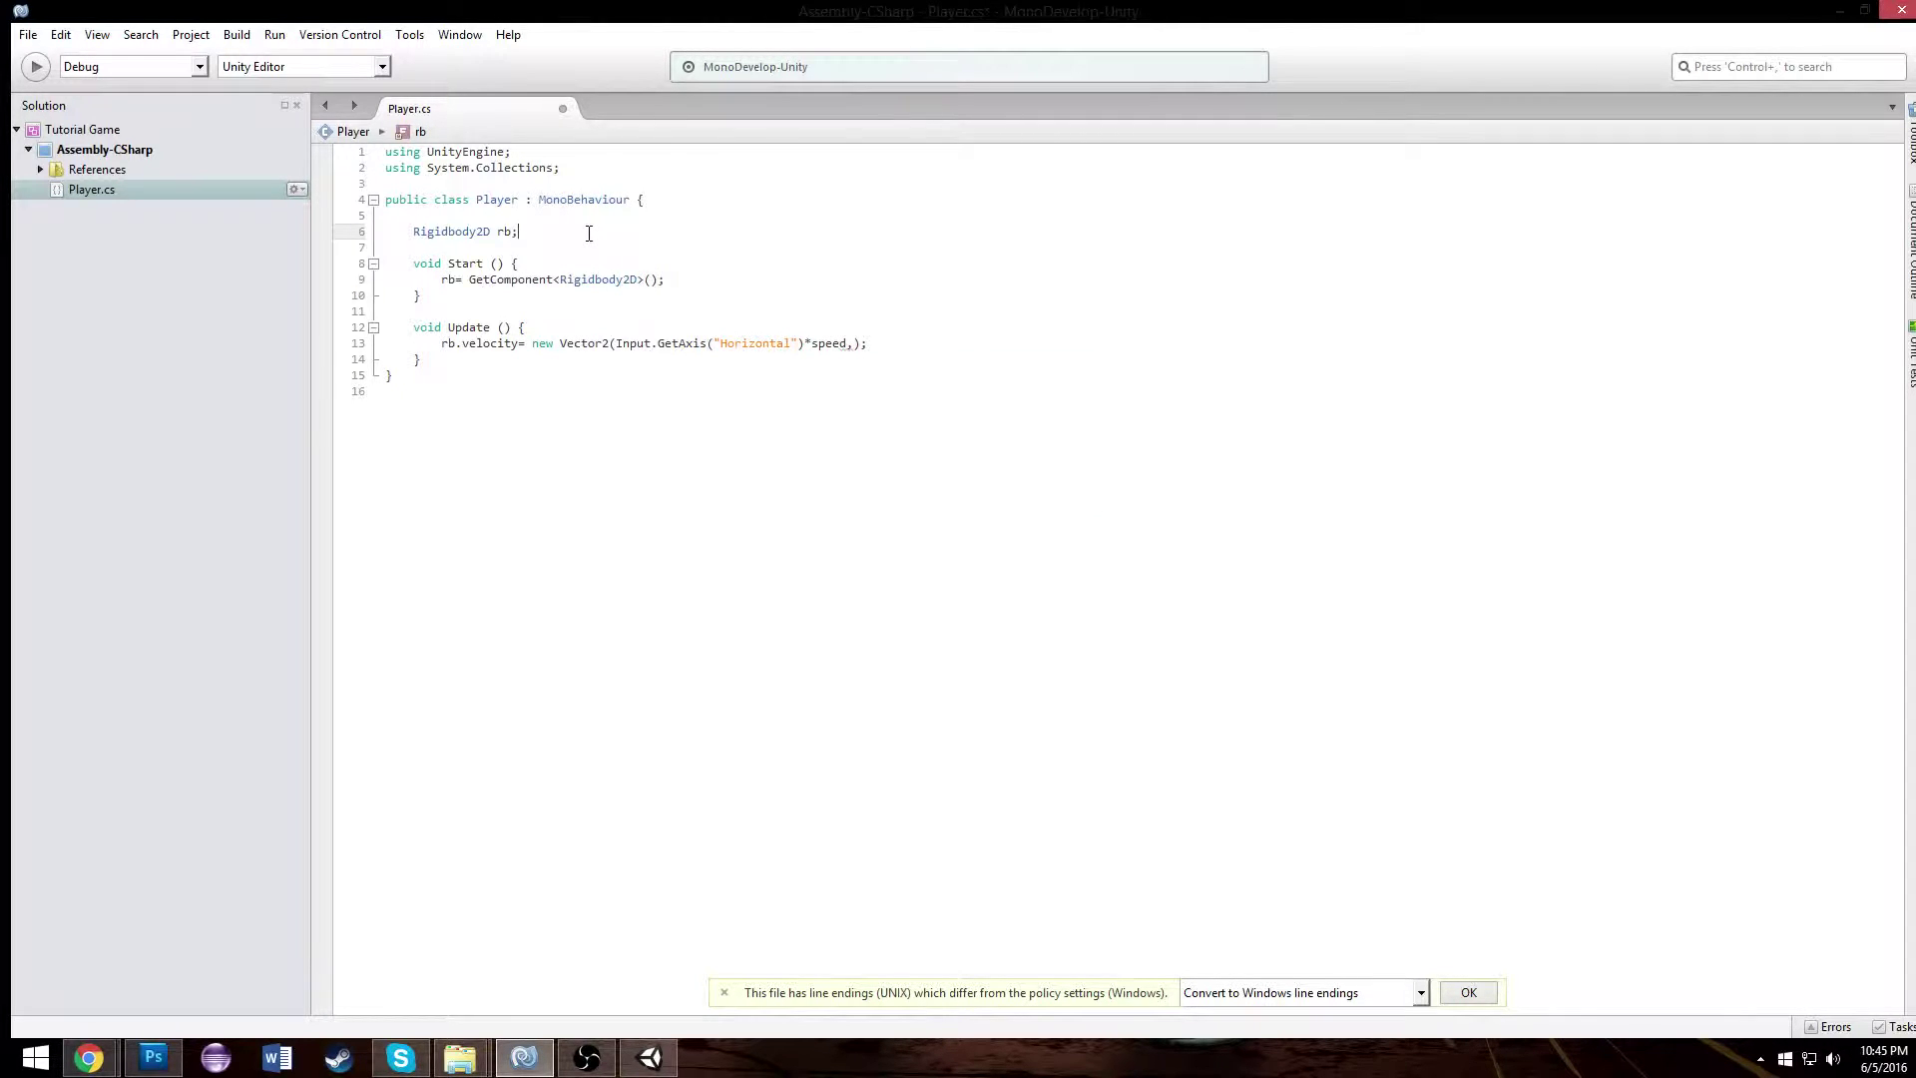
key("Return")
type("public float")
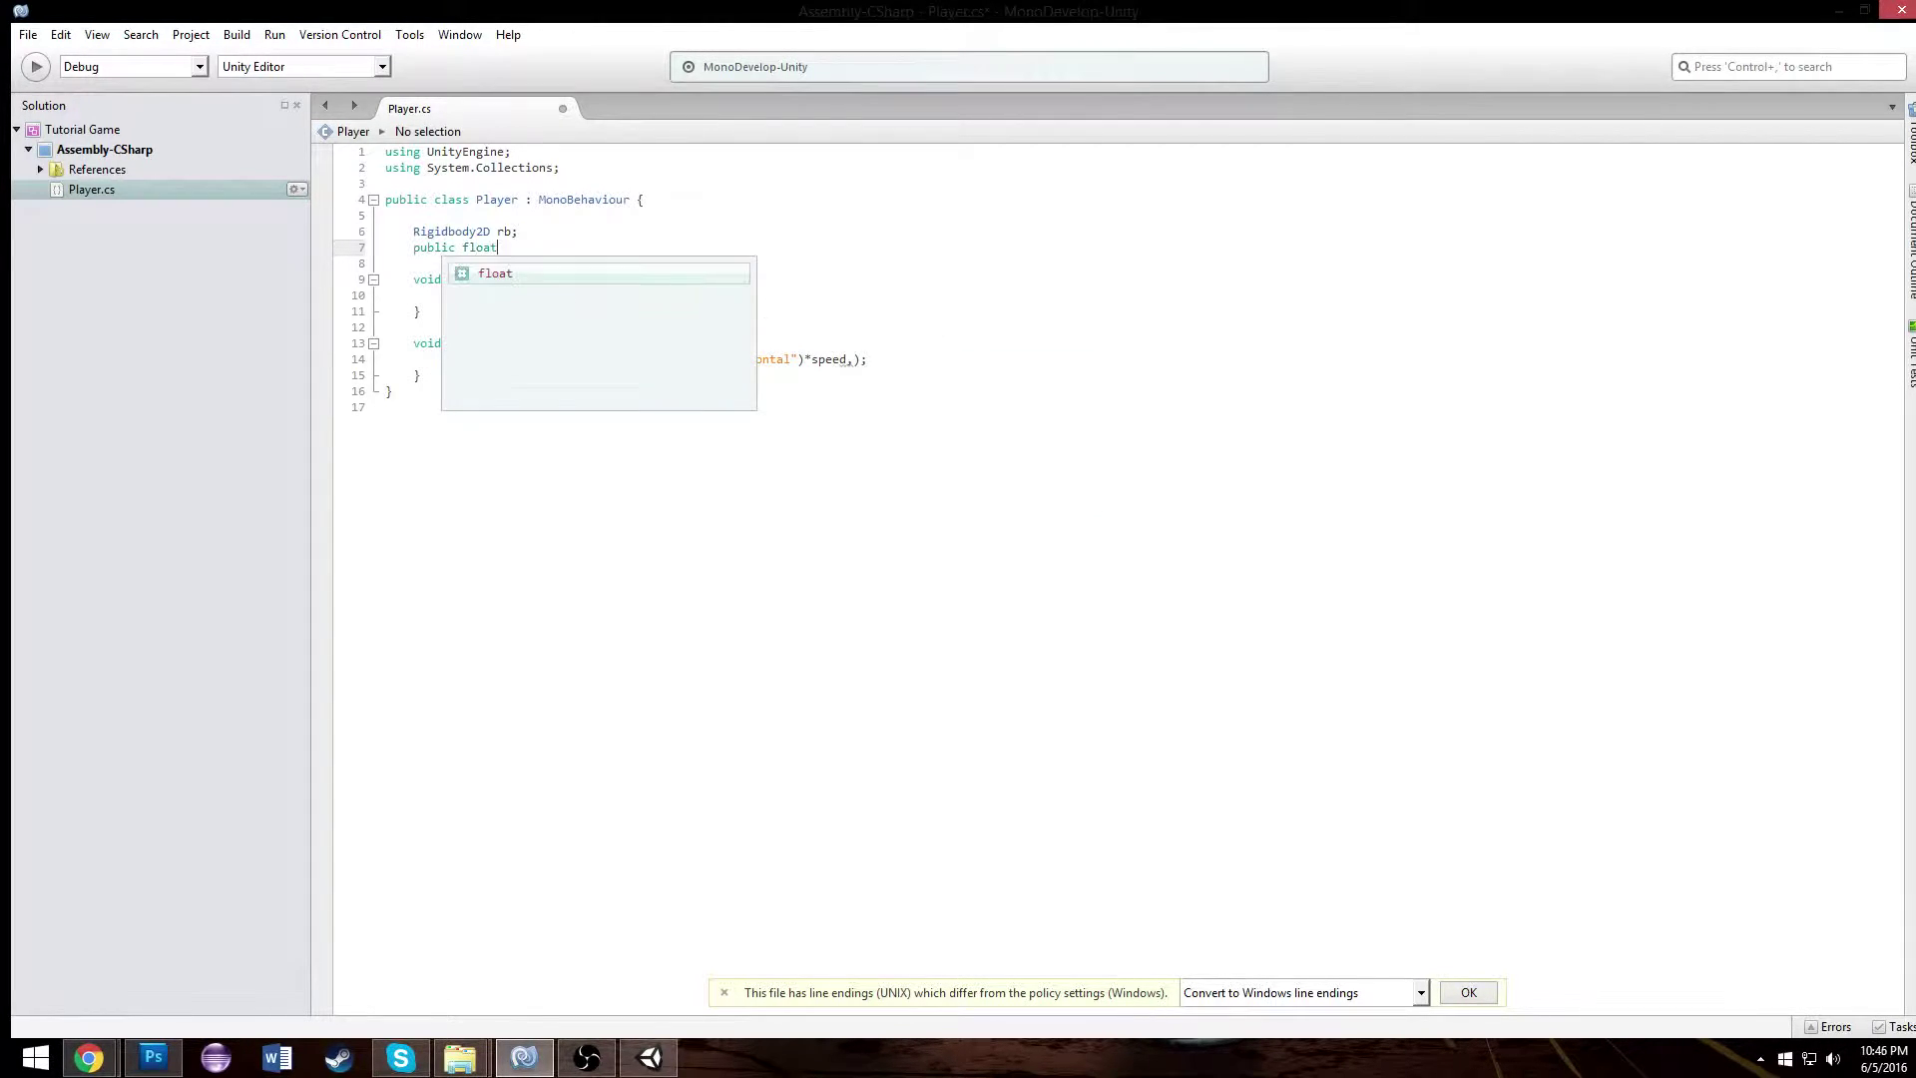
type(" speed;")
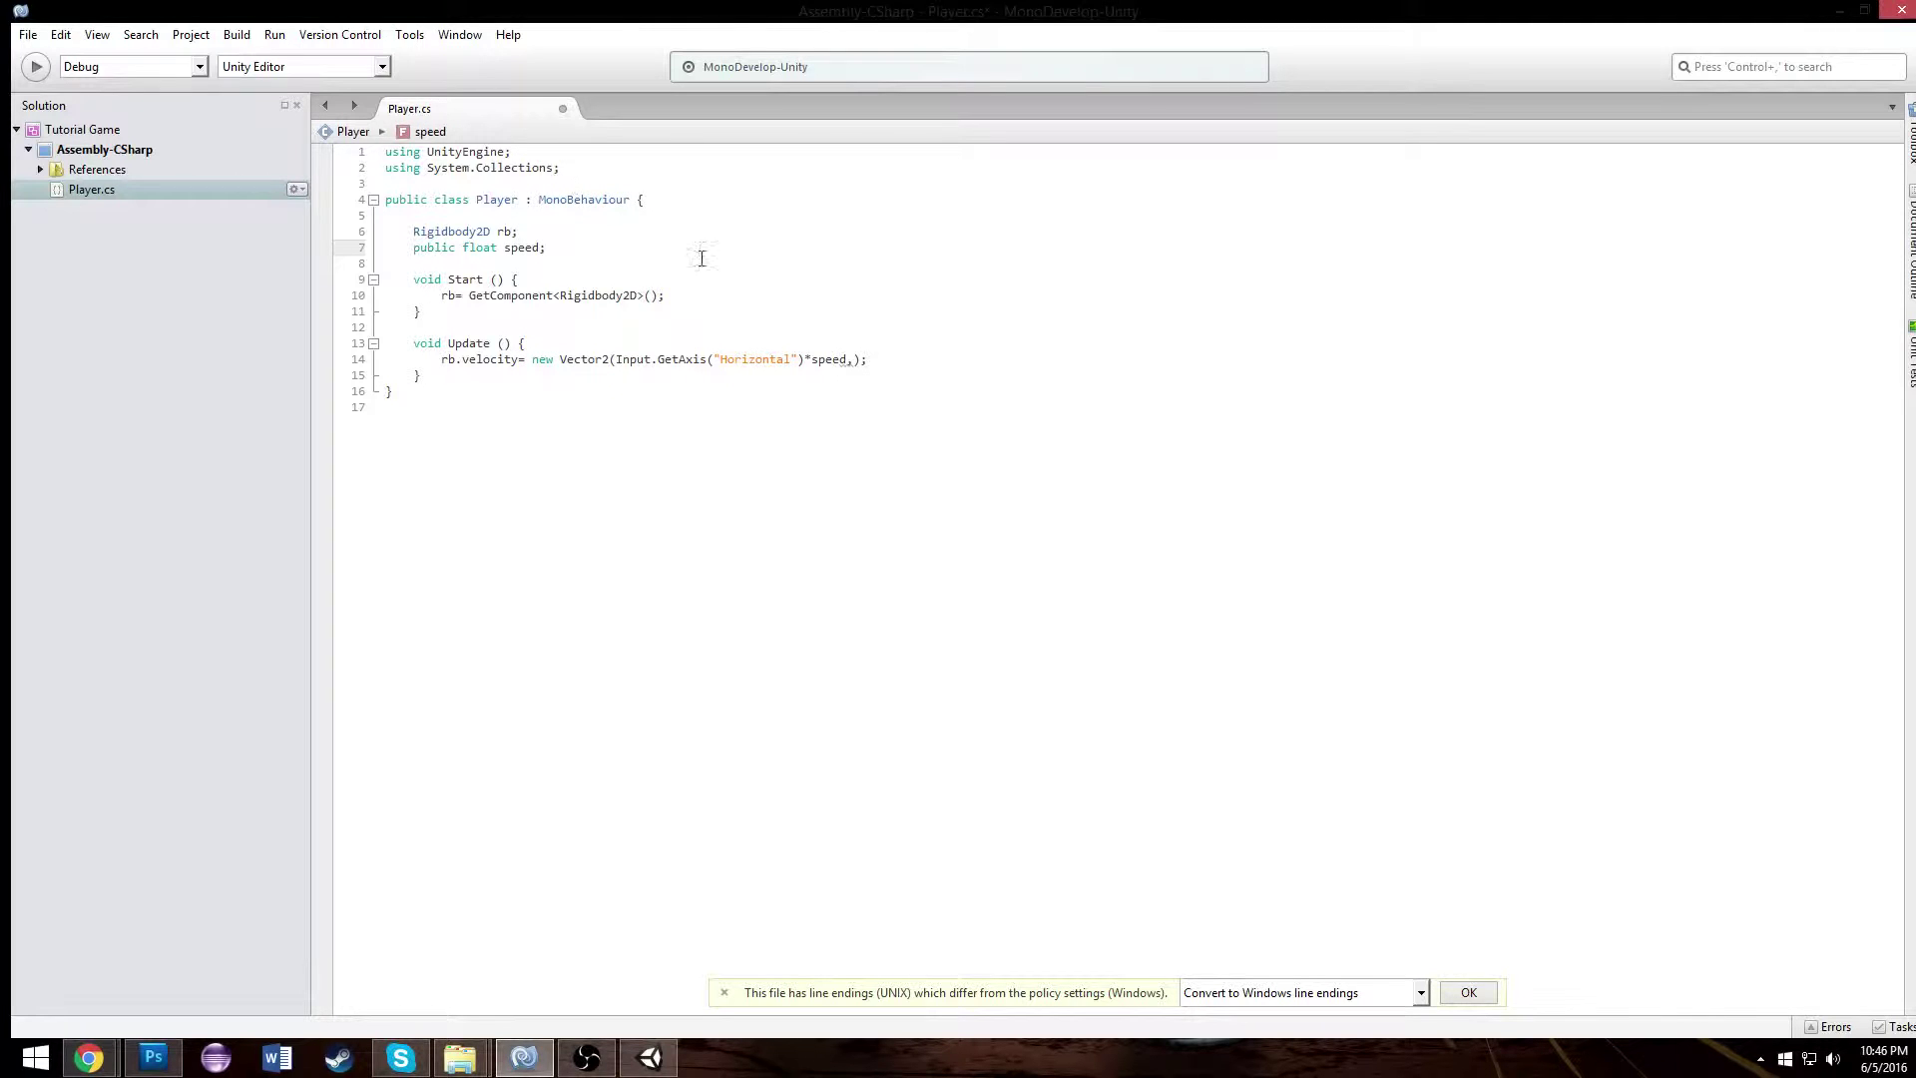
- Enter rb.velocity.y as the second argument of the Vector2 in the Update method
left_click(854, 359)
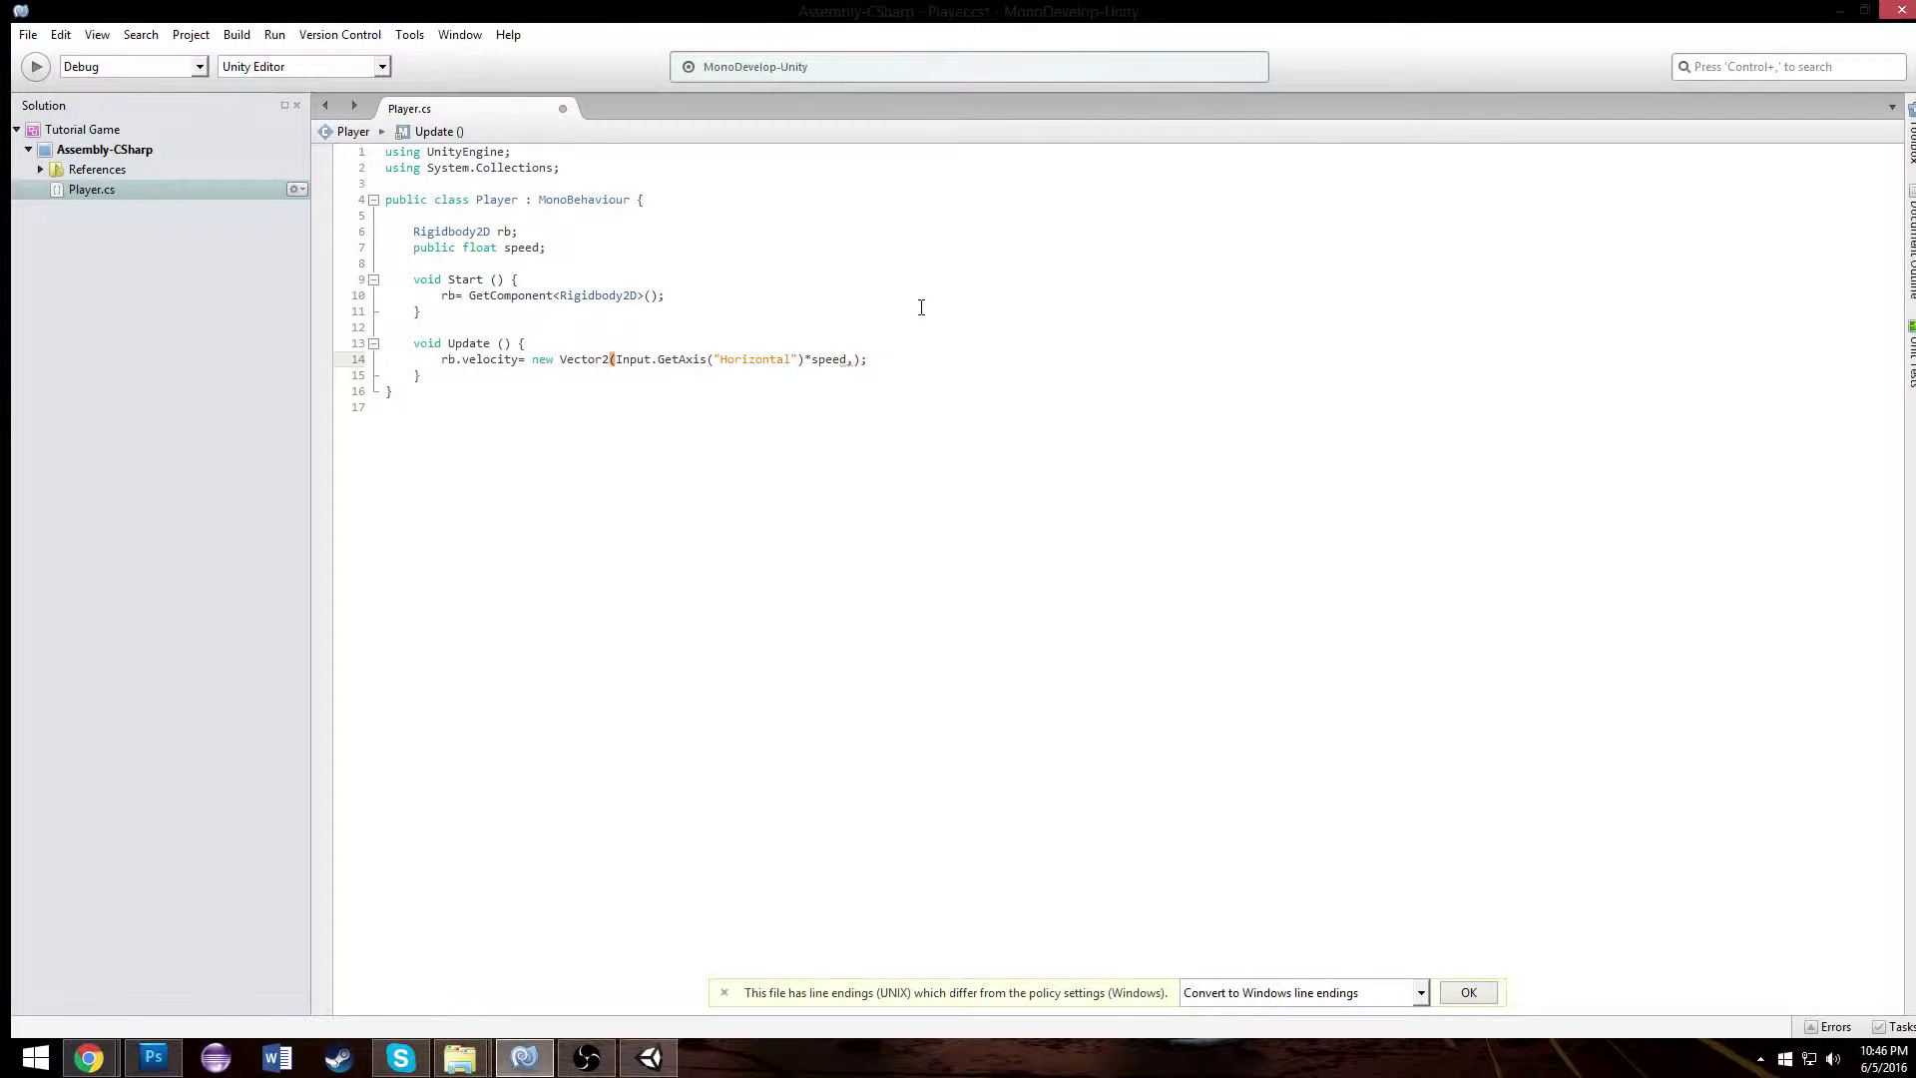
type("rb.velocity.y")
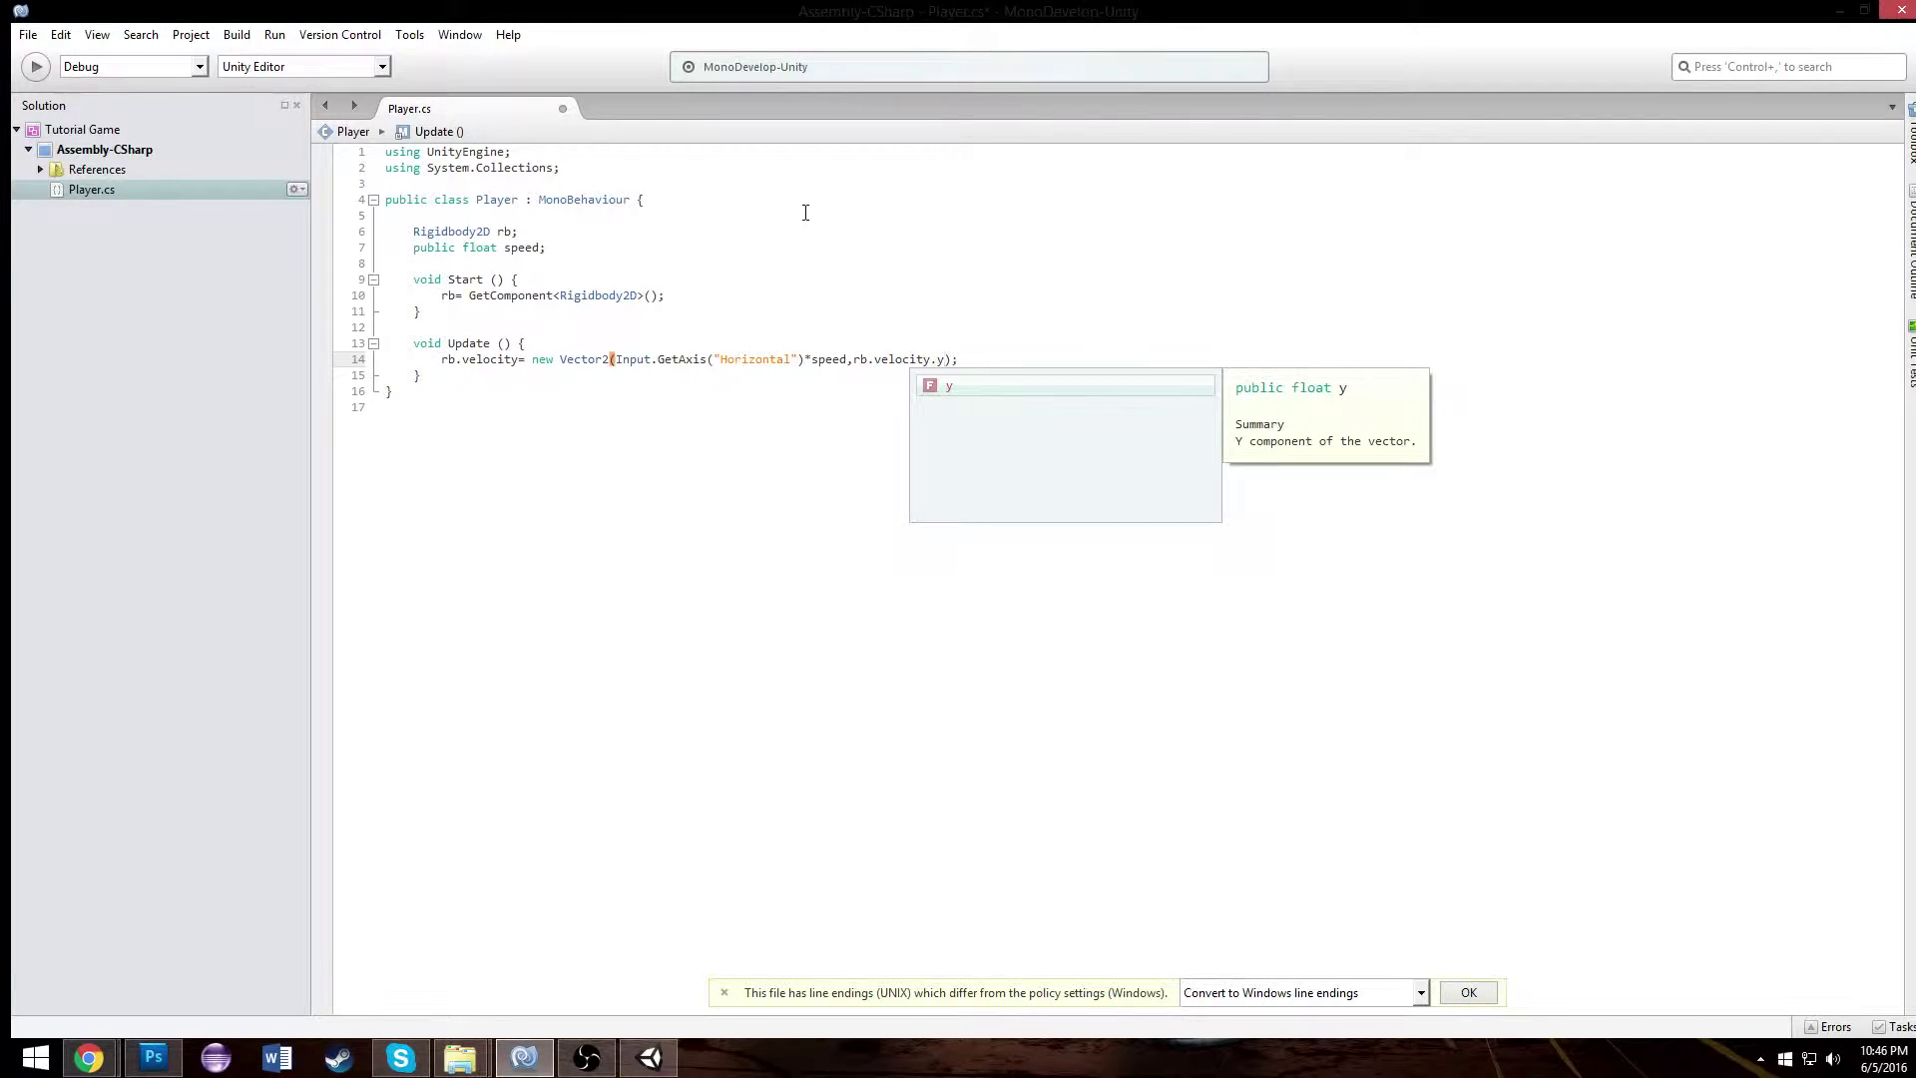
left_click(856, 268)
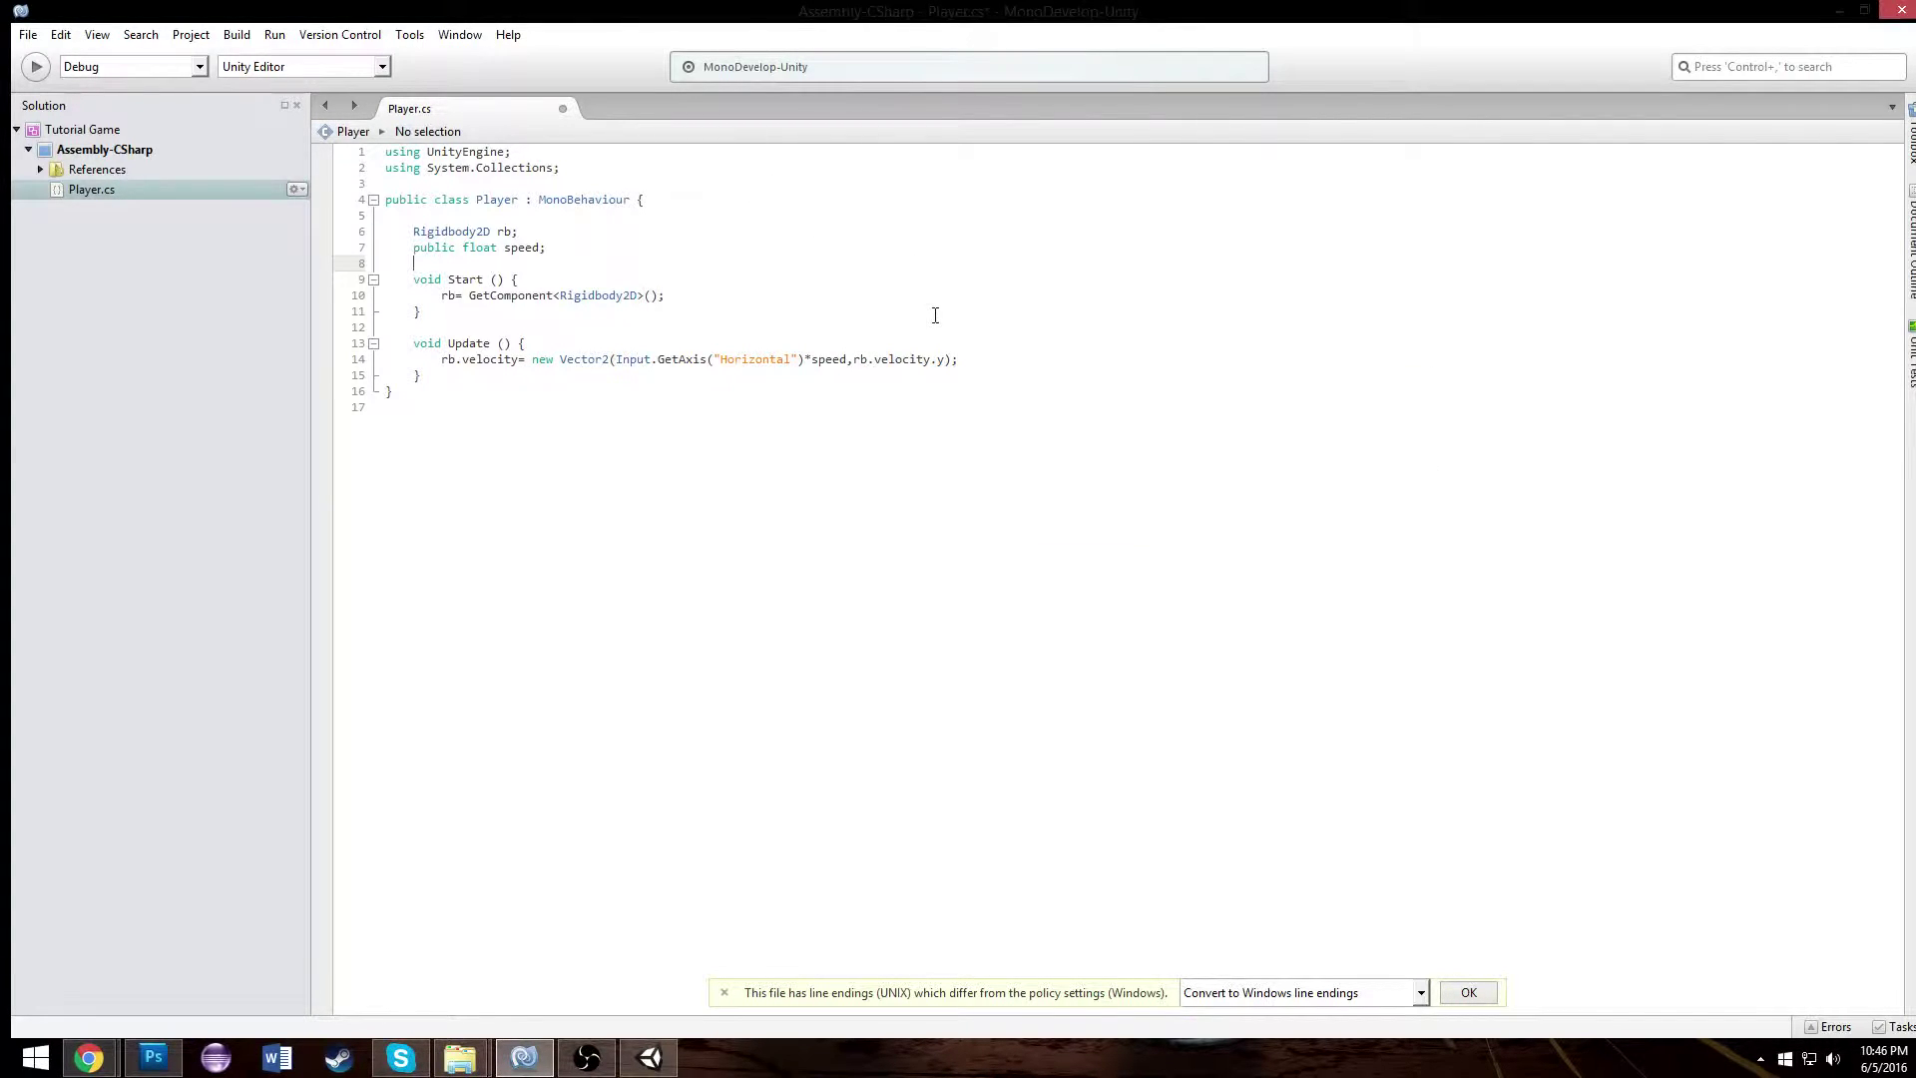
- Highlight the rb.velocity.y argument for review, add a new line below the velocity statement, and save the script
left_click_drag(853, 360, 950, 361)
left_click(887, 360)
left_click_drag(858, 360, 942, 364)
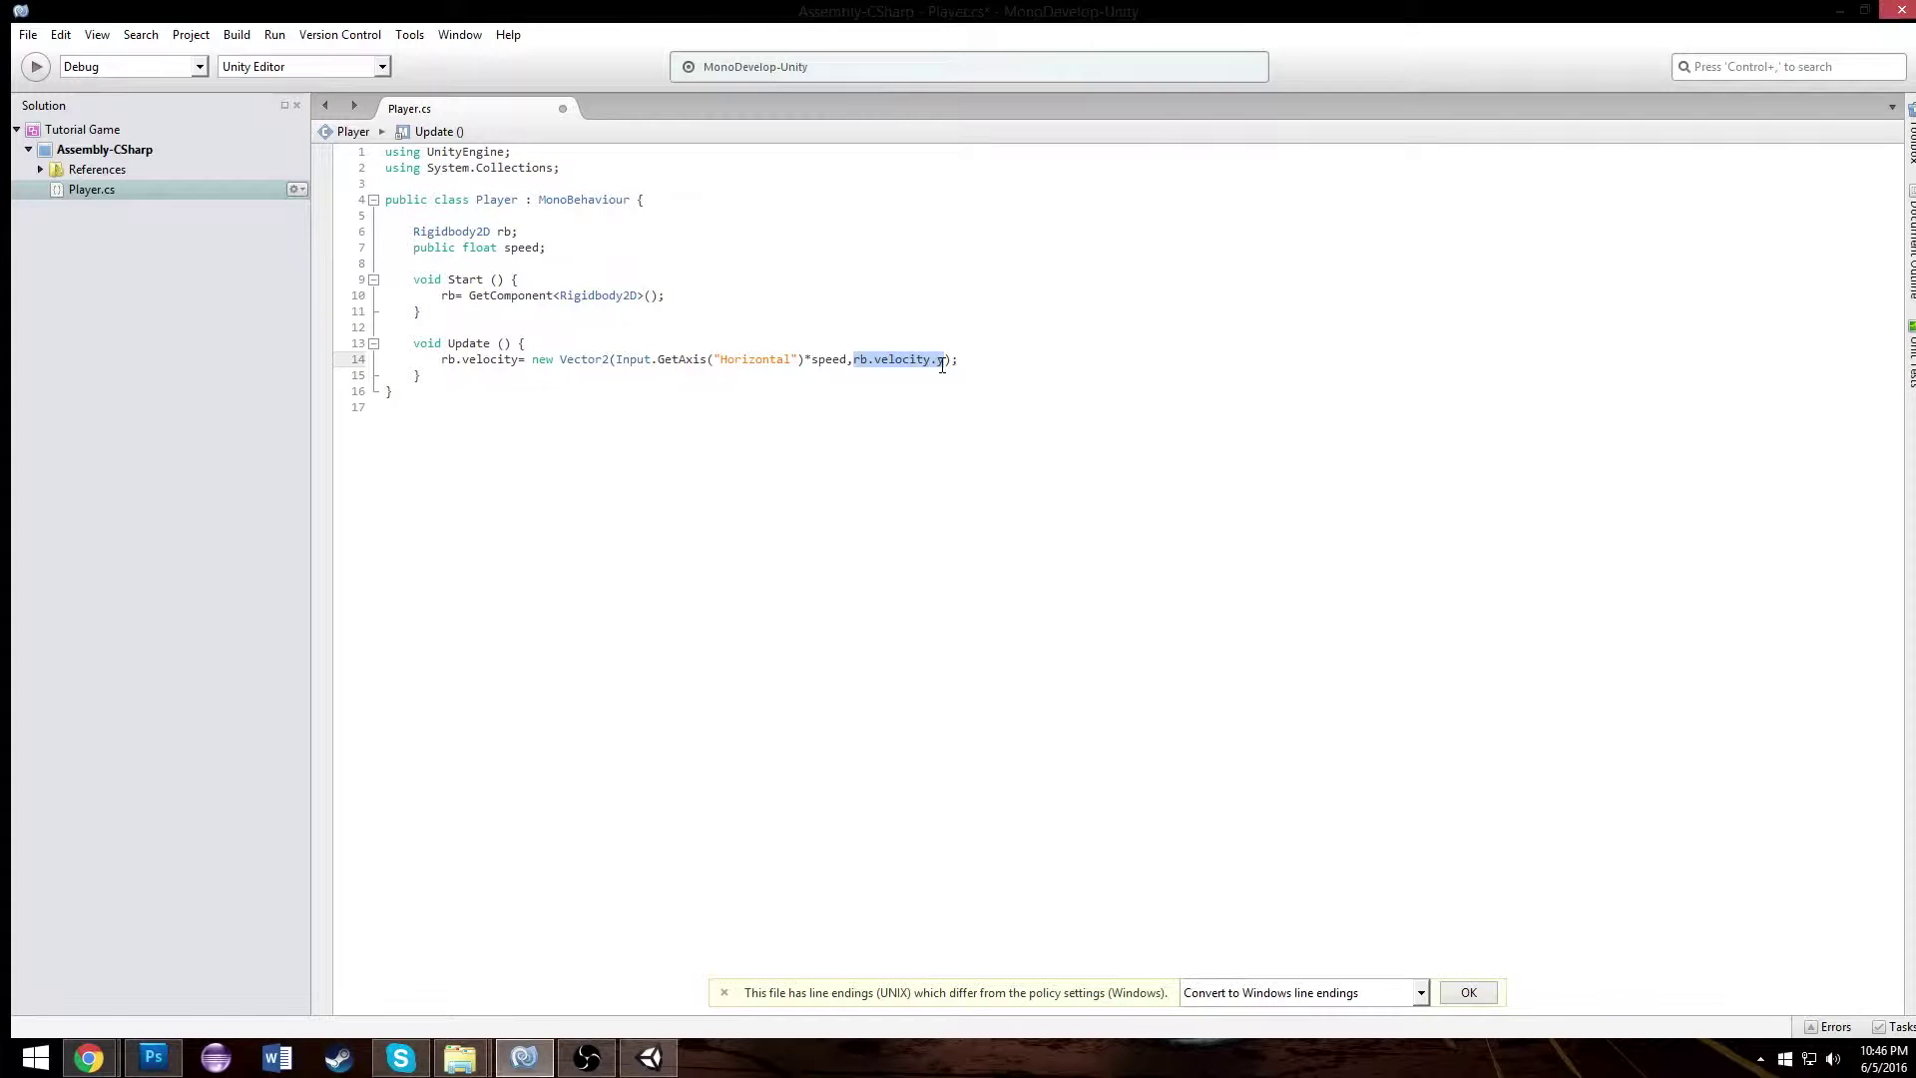
left_click(979, 360)
left_click_drag(868, 360, 942, 362)
left_click(941, 362)
left_click(1032, 356)
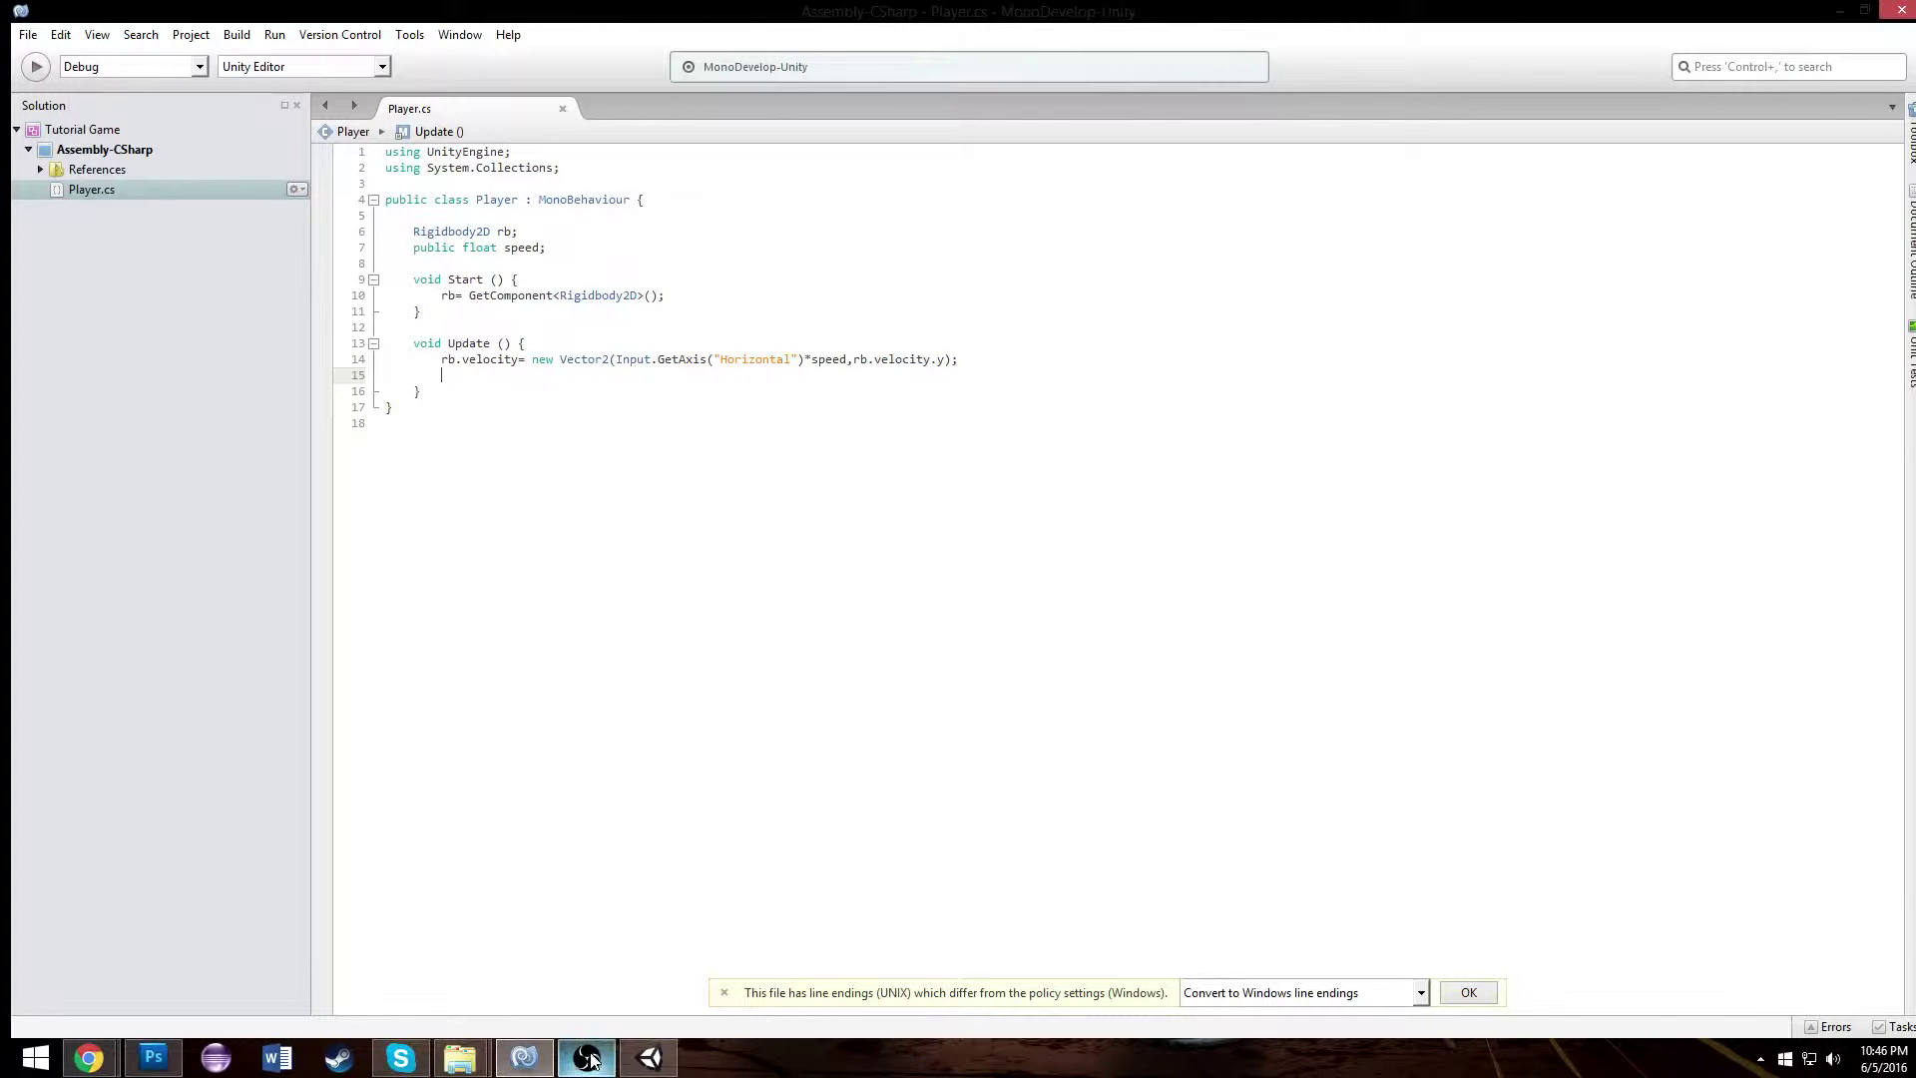
- Switch to Unity, run the game, try to move the Bug along X in the Scene view, and stop the game
left_click(649, 1058)
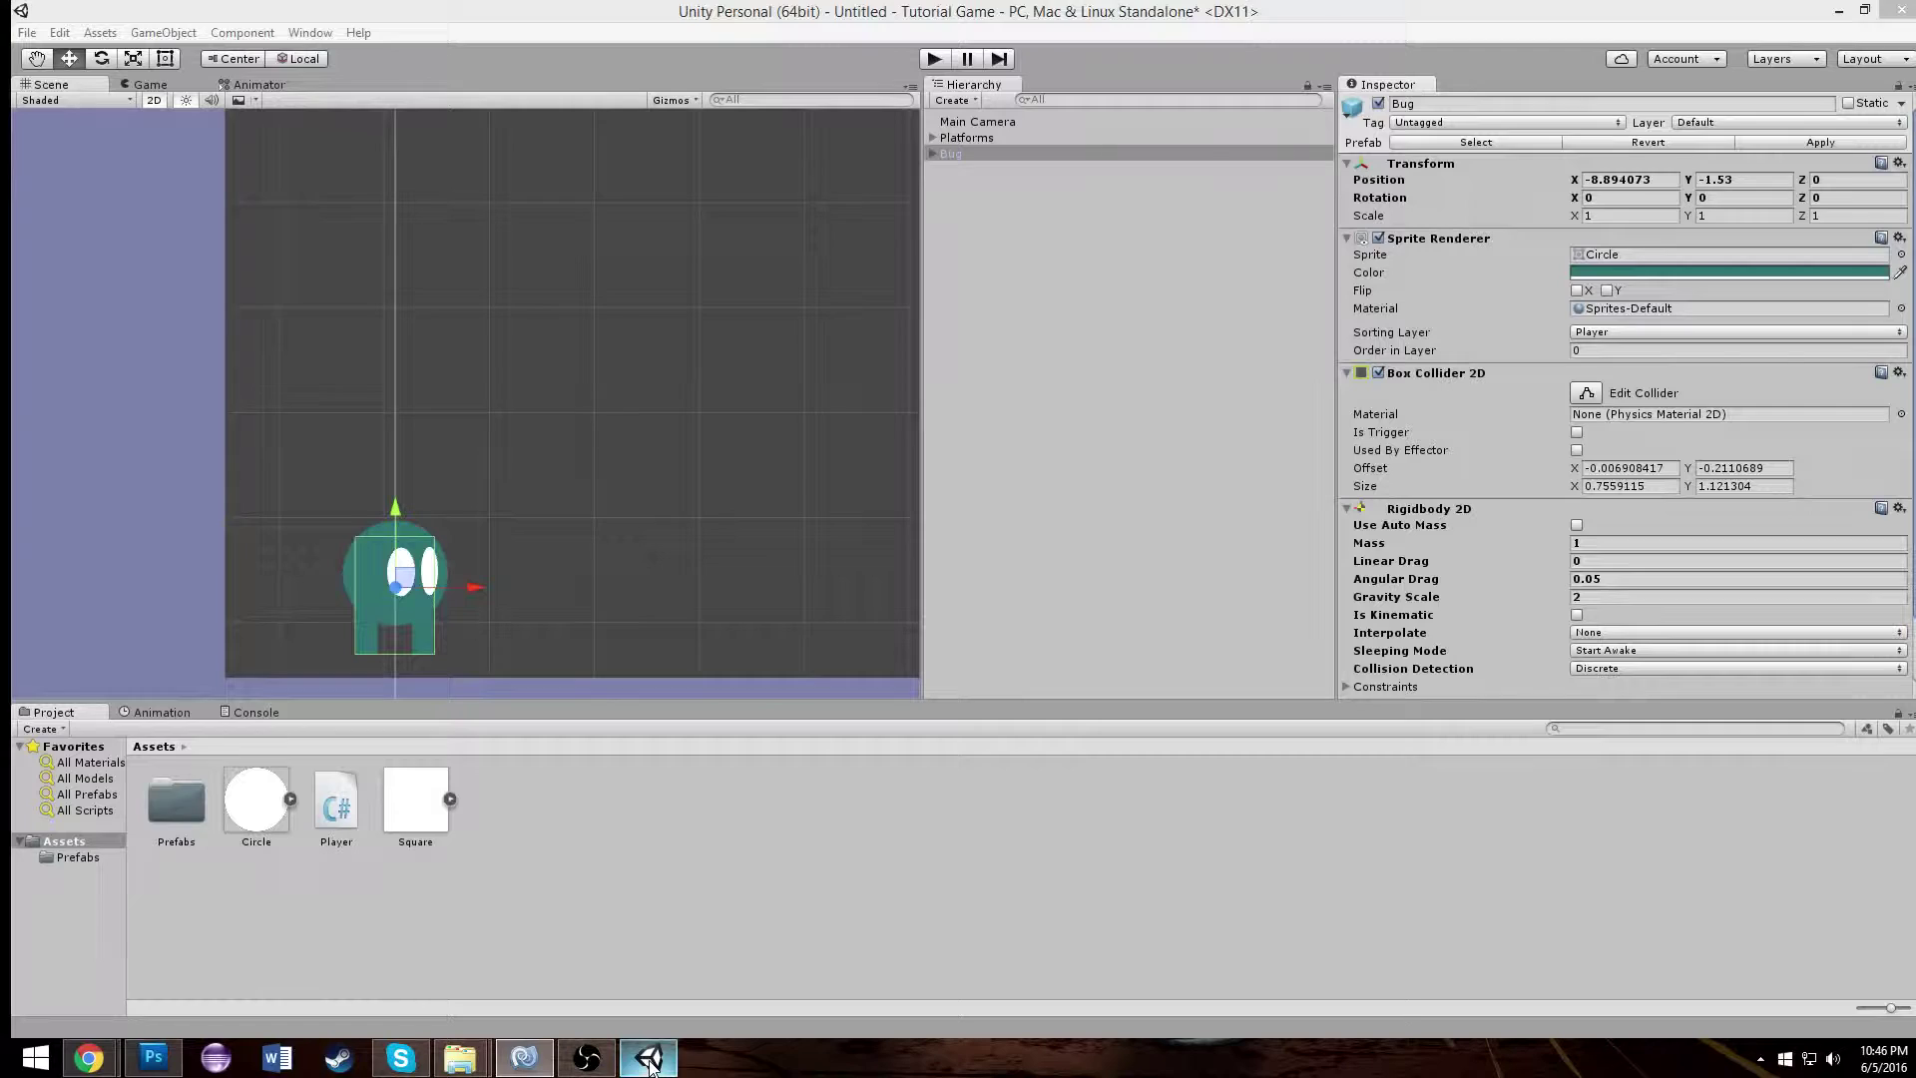
left_click(943, 61)
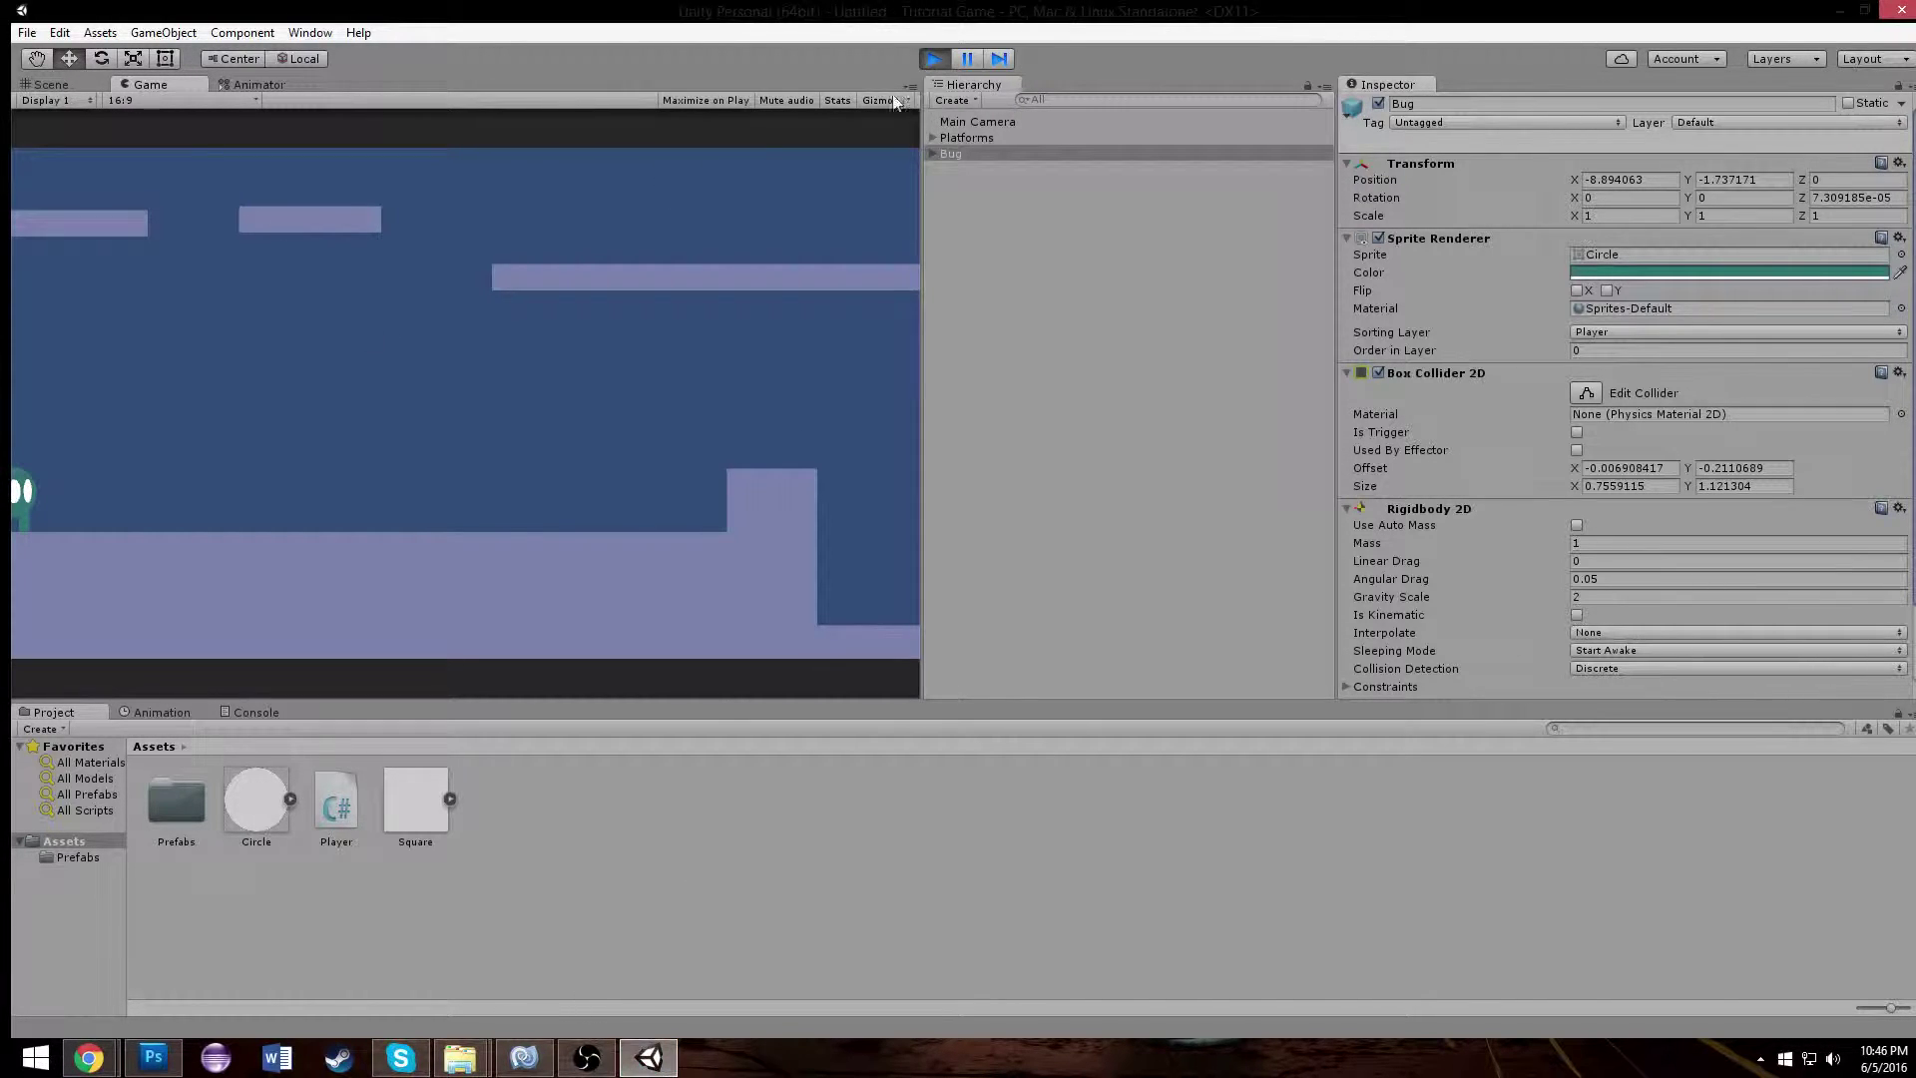
left_click(53, 82)
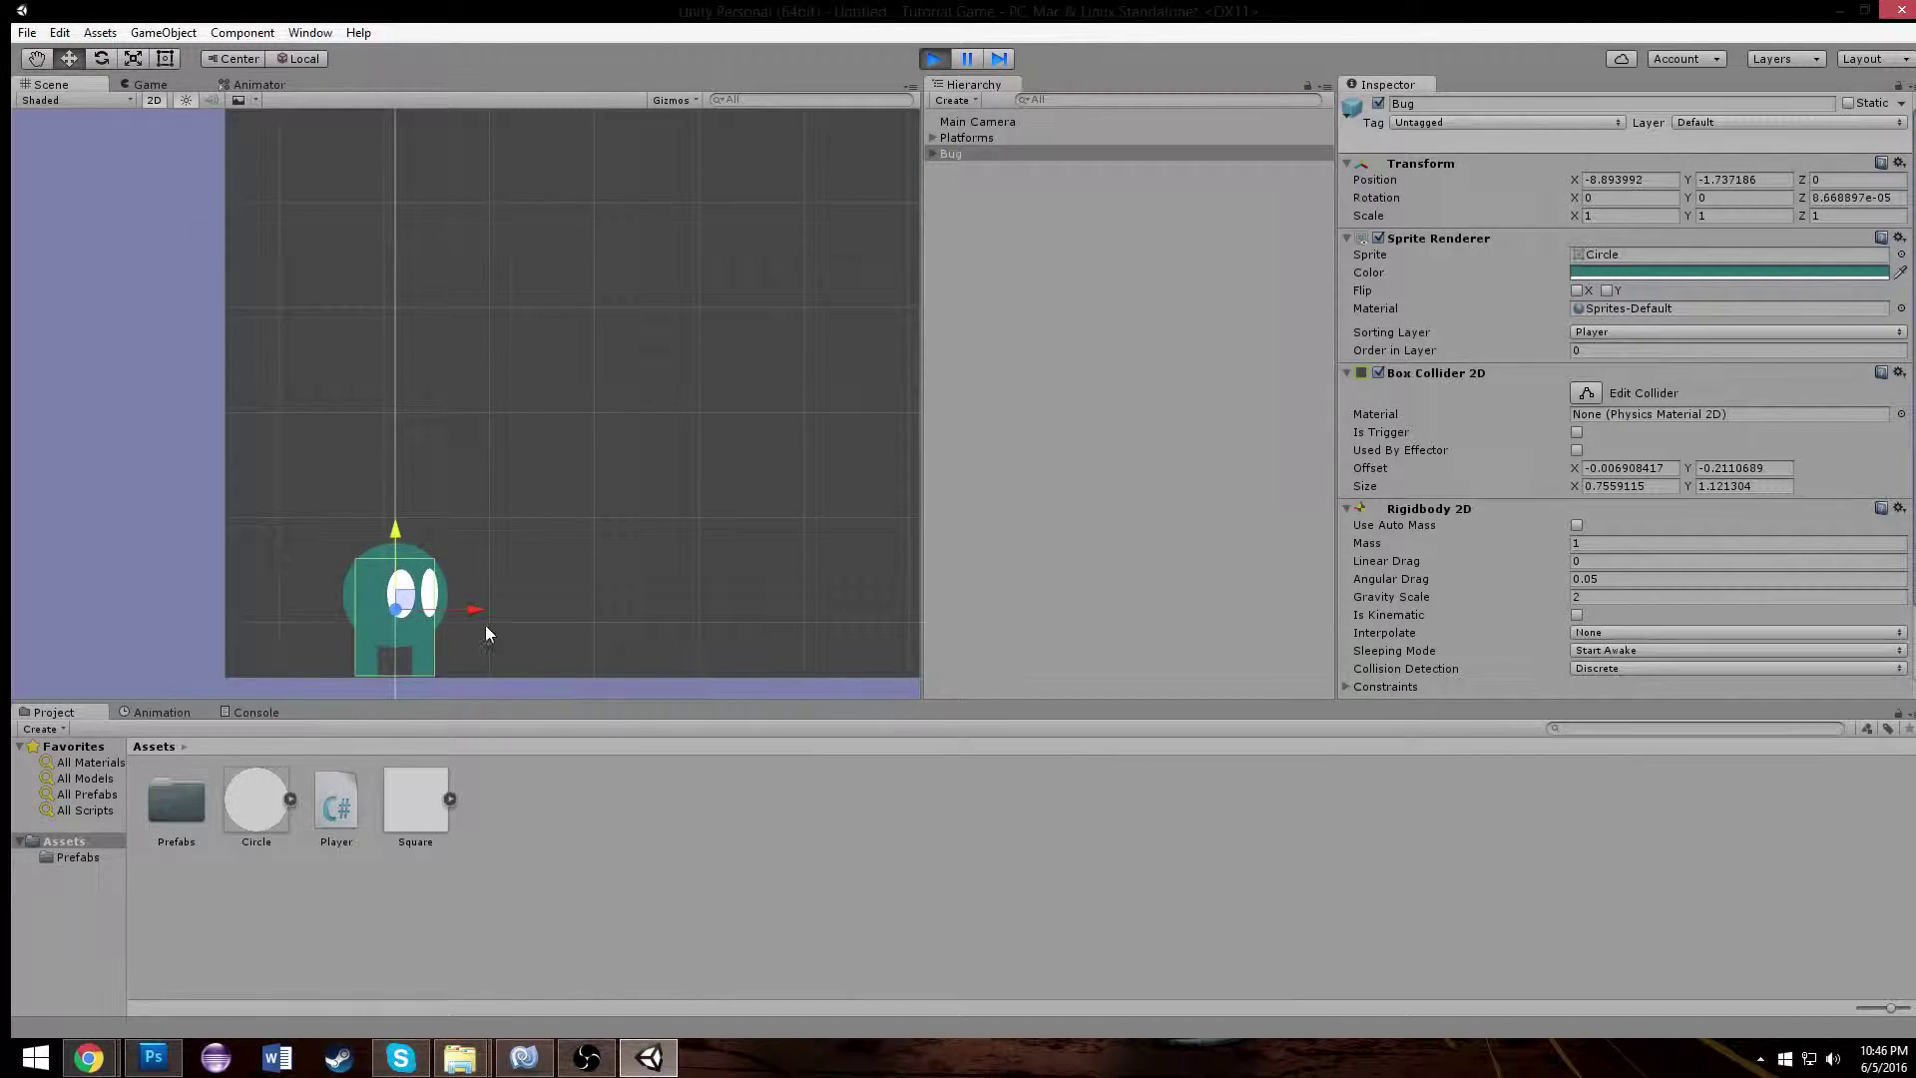
left_click_drag(481, 610, 637, 610)
left_click(934, 60)
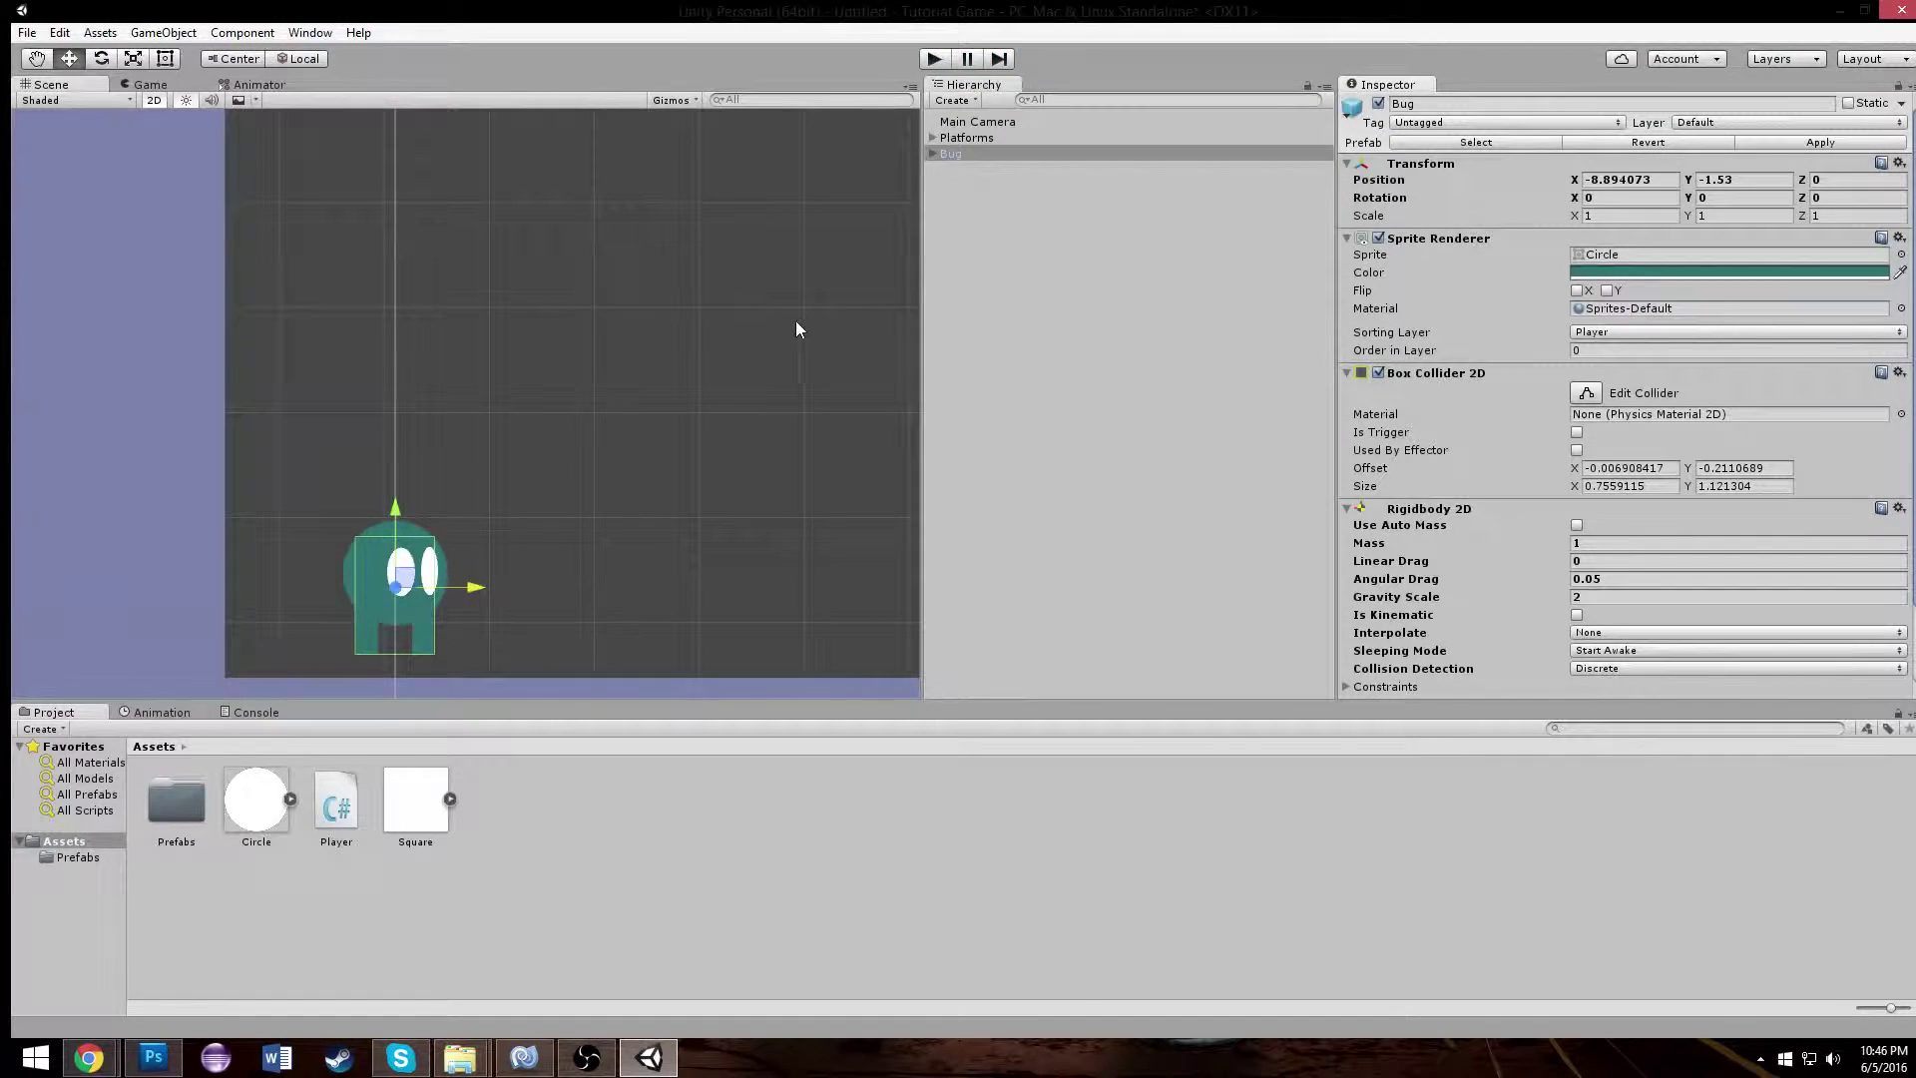
- Run the game and raise the Player script's Speed to 11.49 during play
scroll(1596, 405, "down", 3)
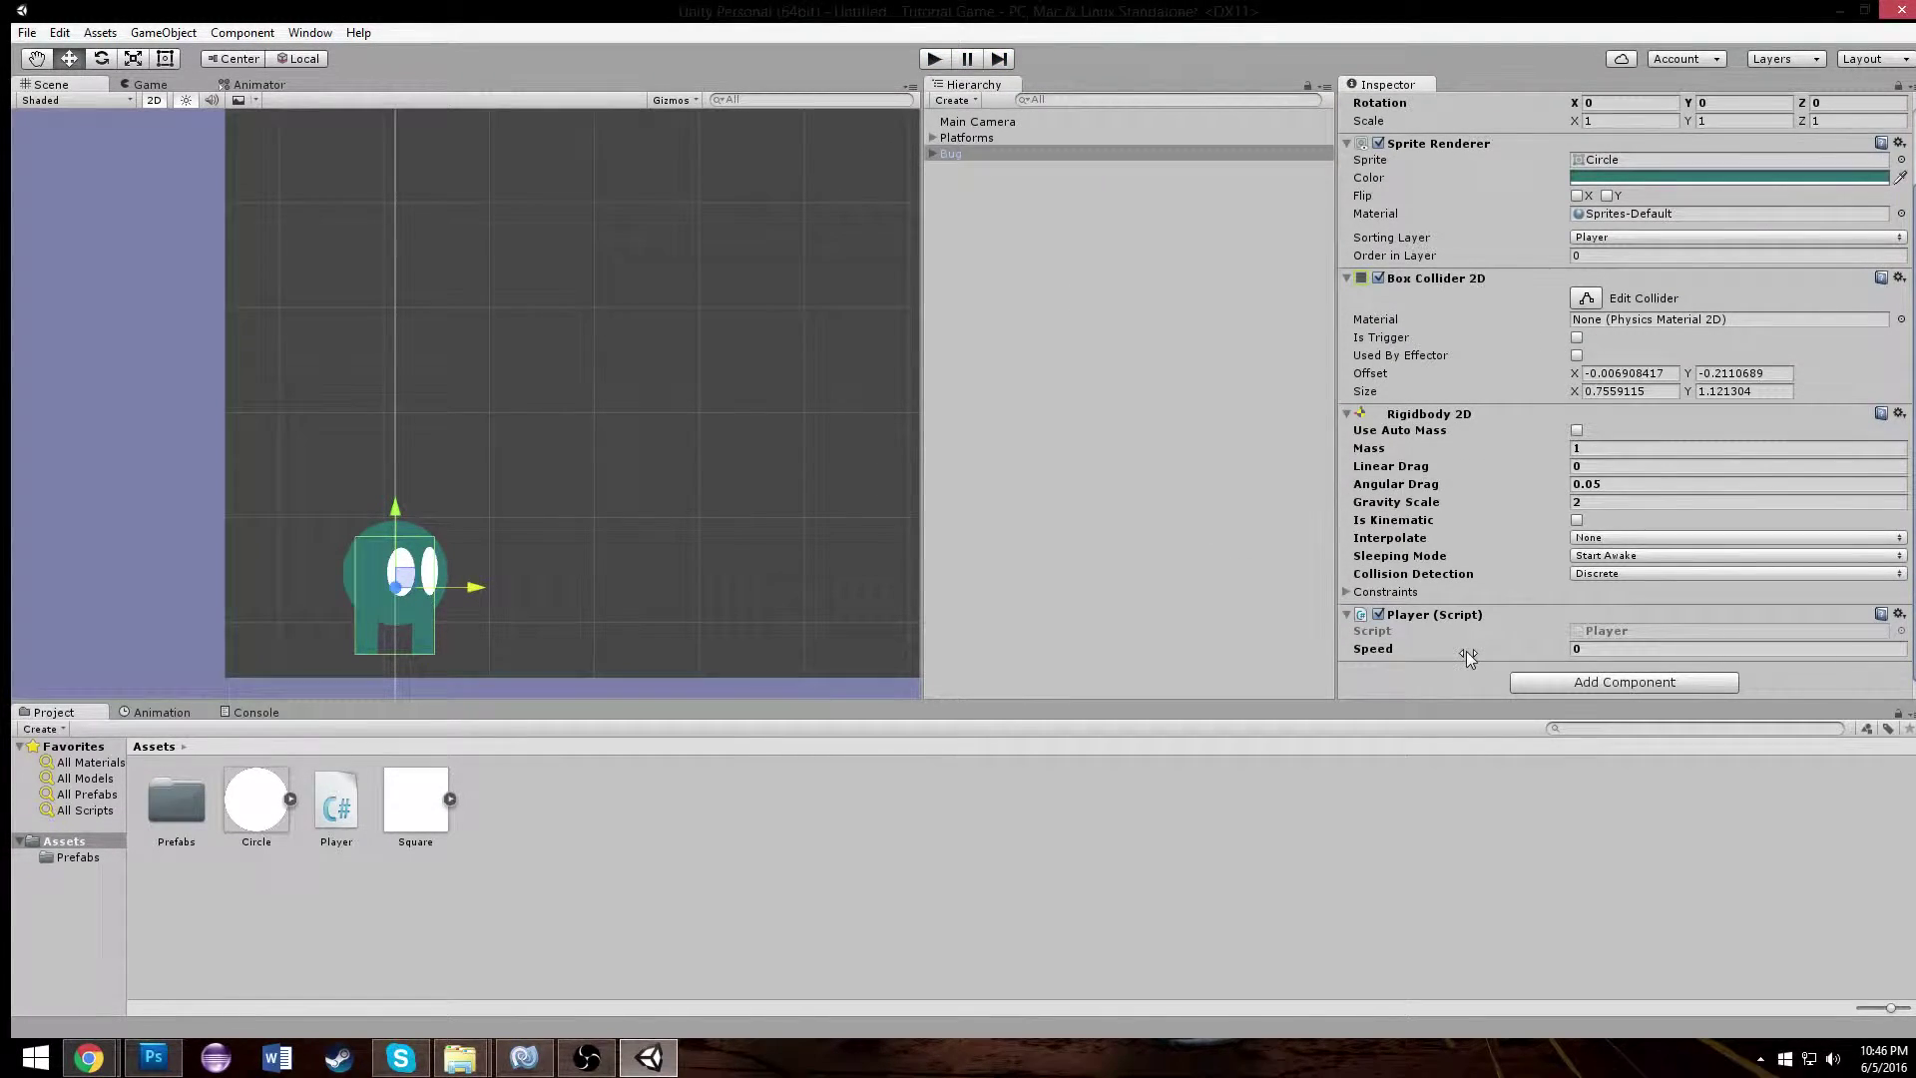
left_click(932, 58)
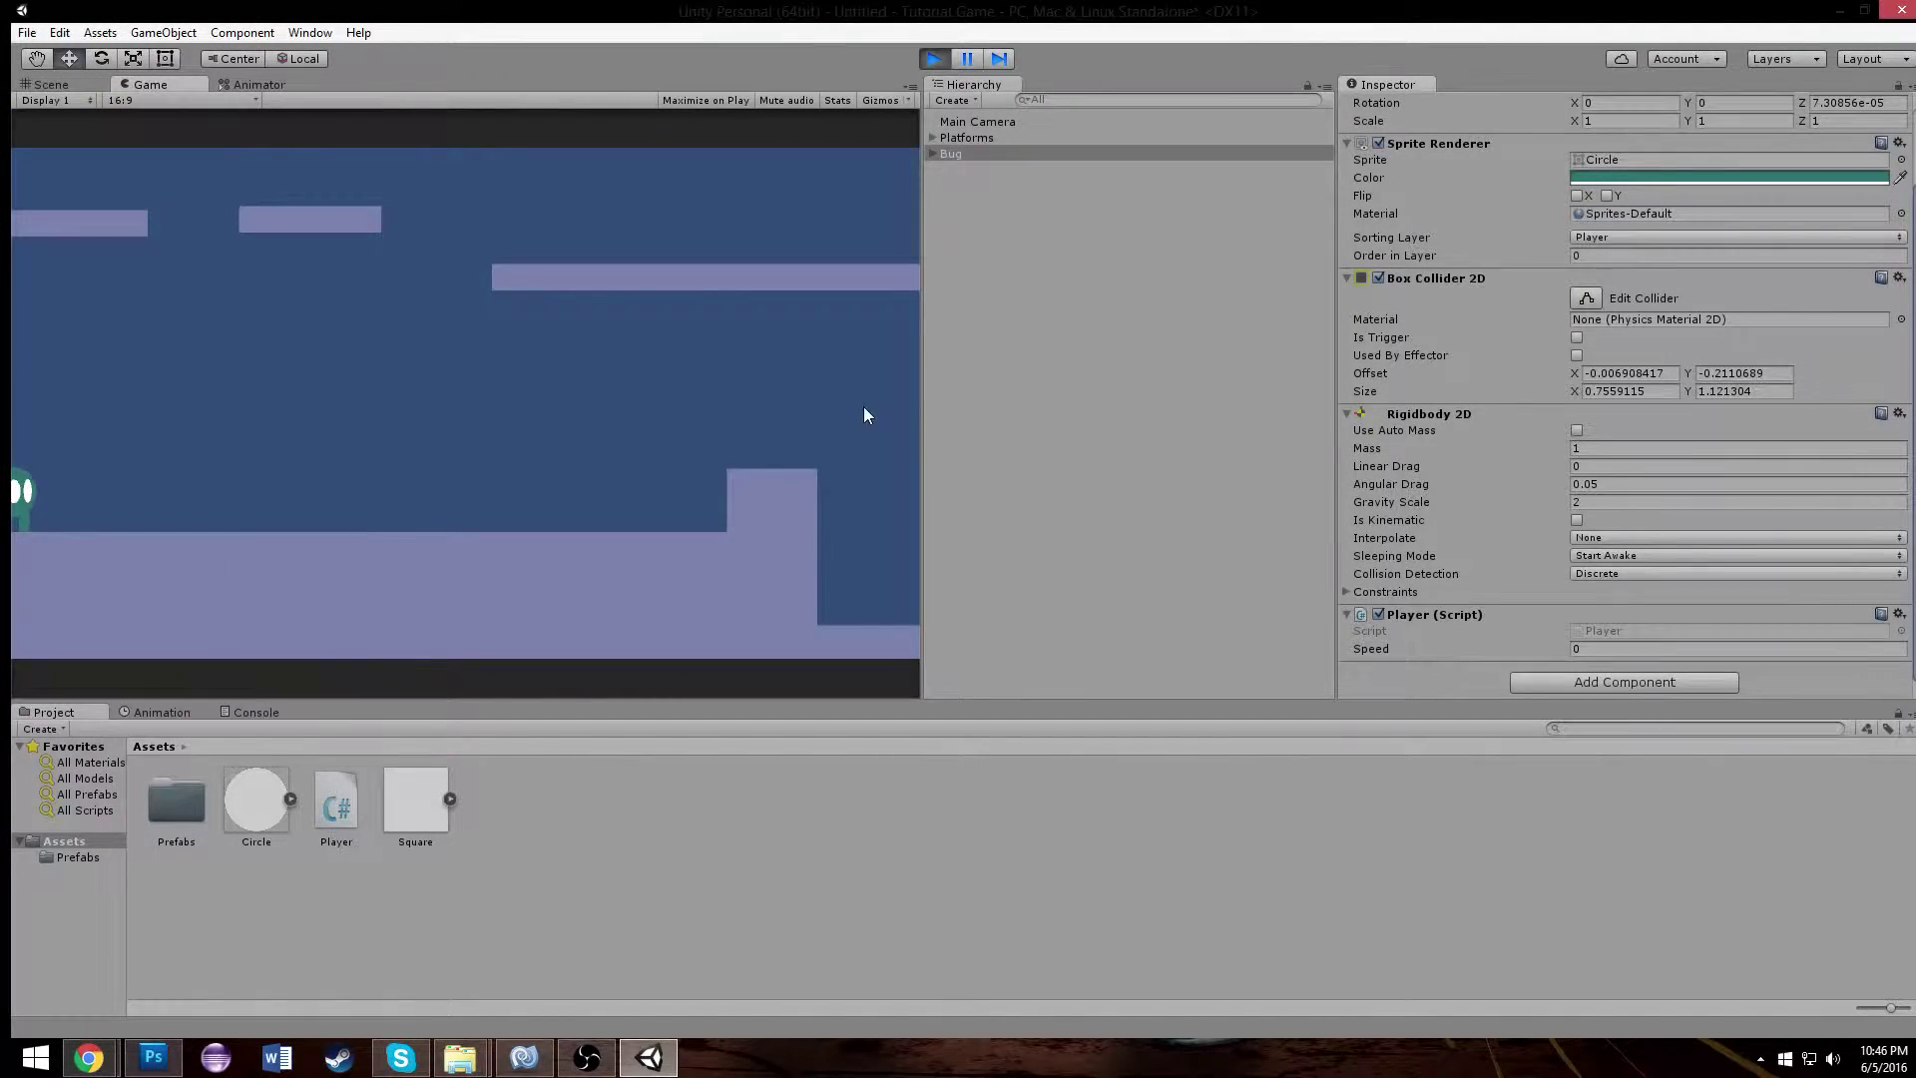
left_click_drag(1499, 648, 1889, 656)
- Test the Bug's horizontal movement by running it back and forth along the ground, and stop the game
left_click(669, 461)
key("d")
key("Left")
key("Right")
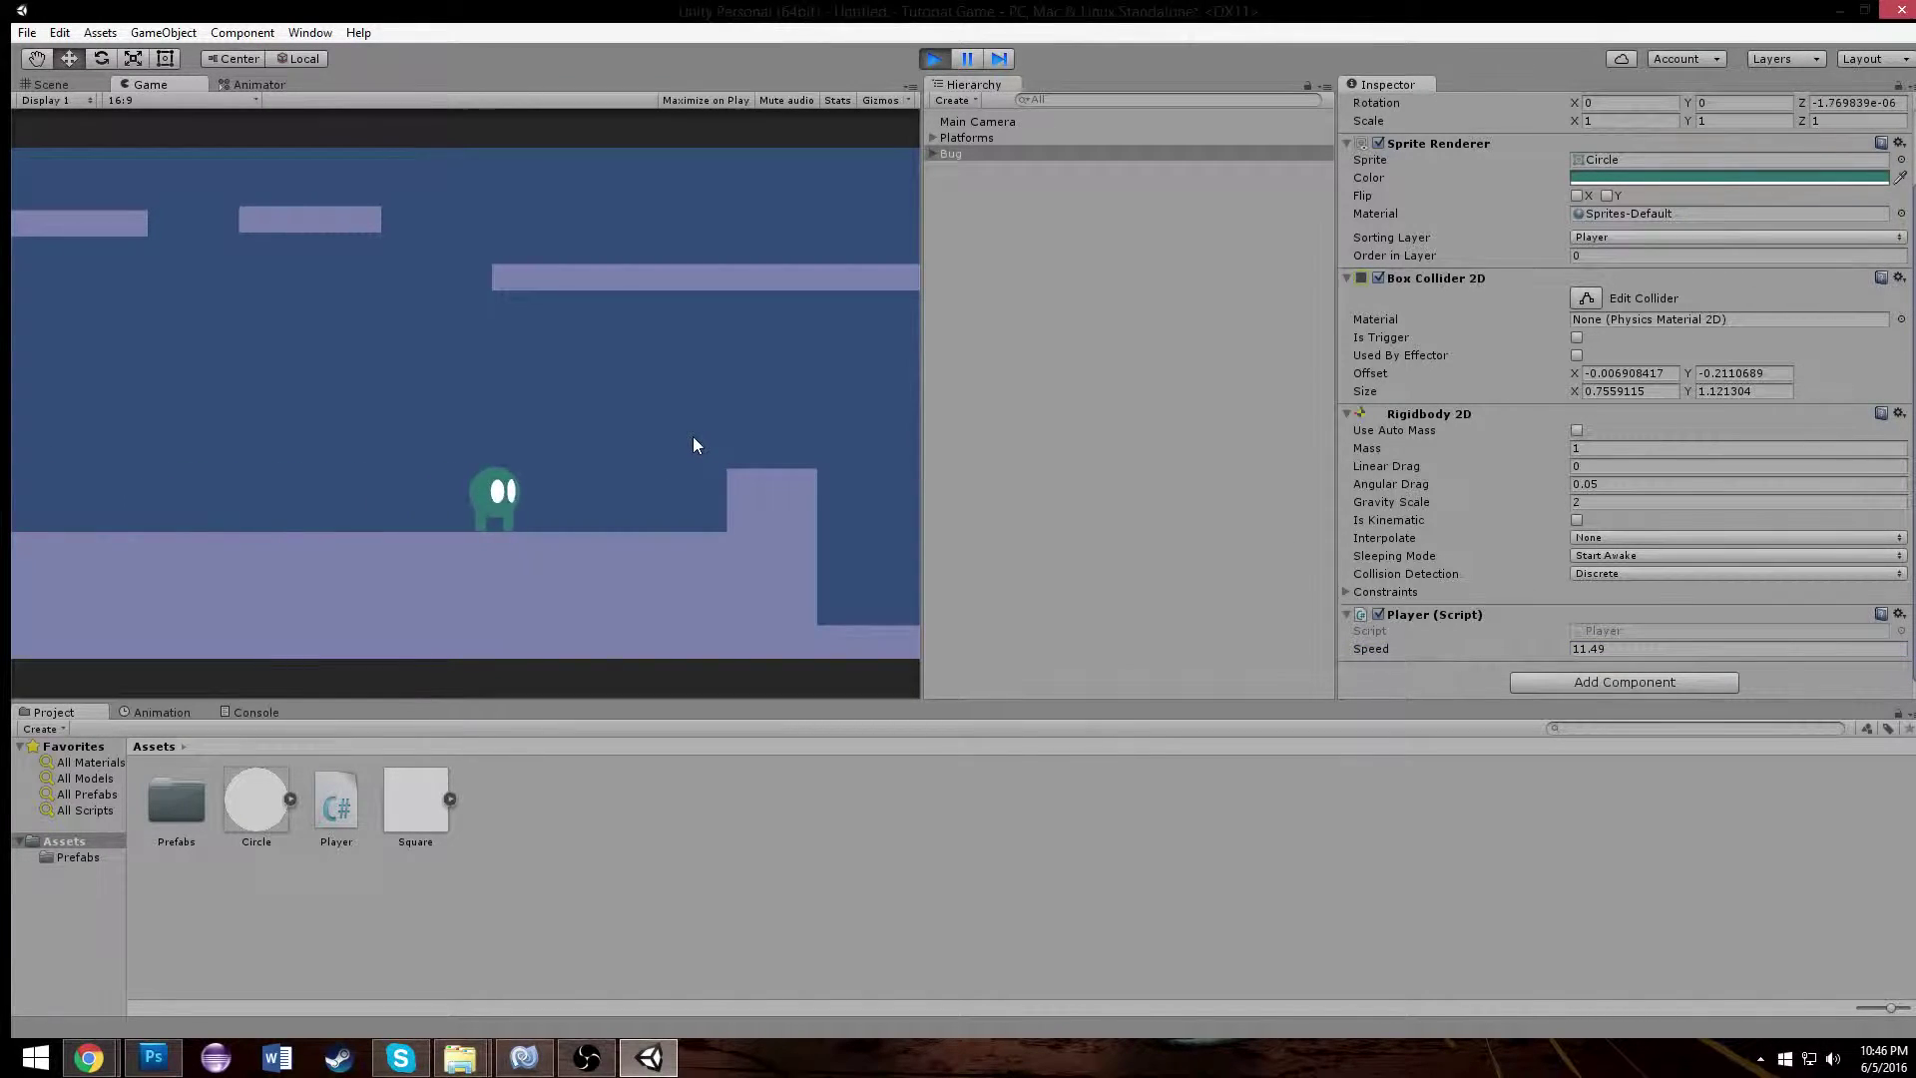
key("Left")
key("Right")
key("Right")
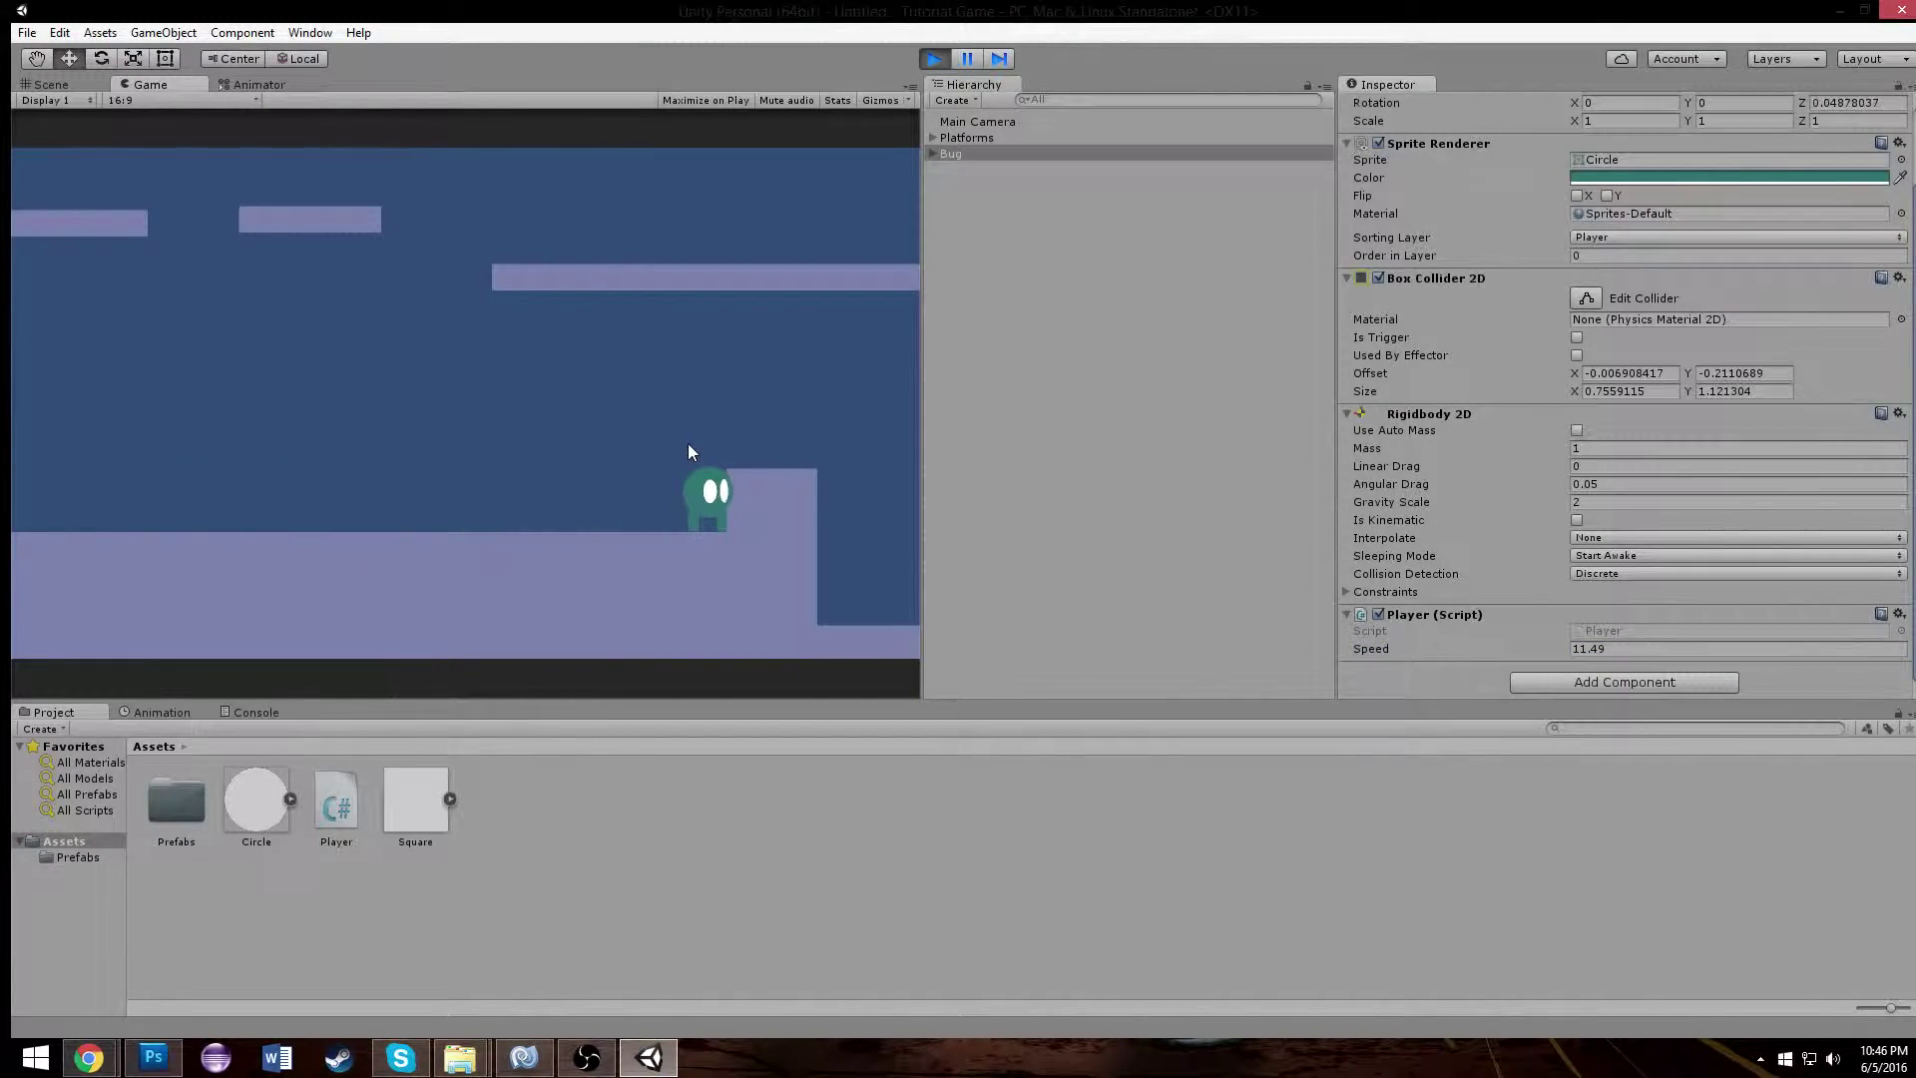
key("Left")
key("Right")
key("Left")
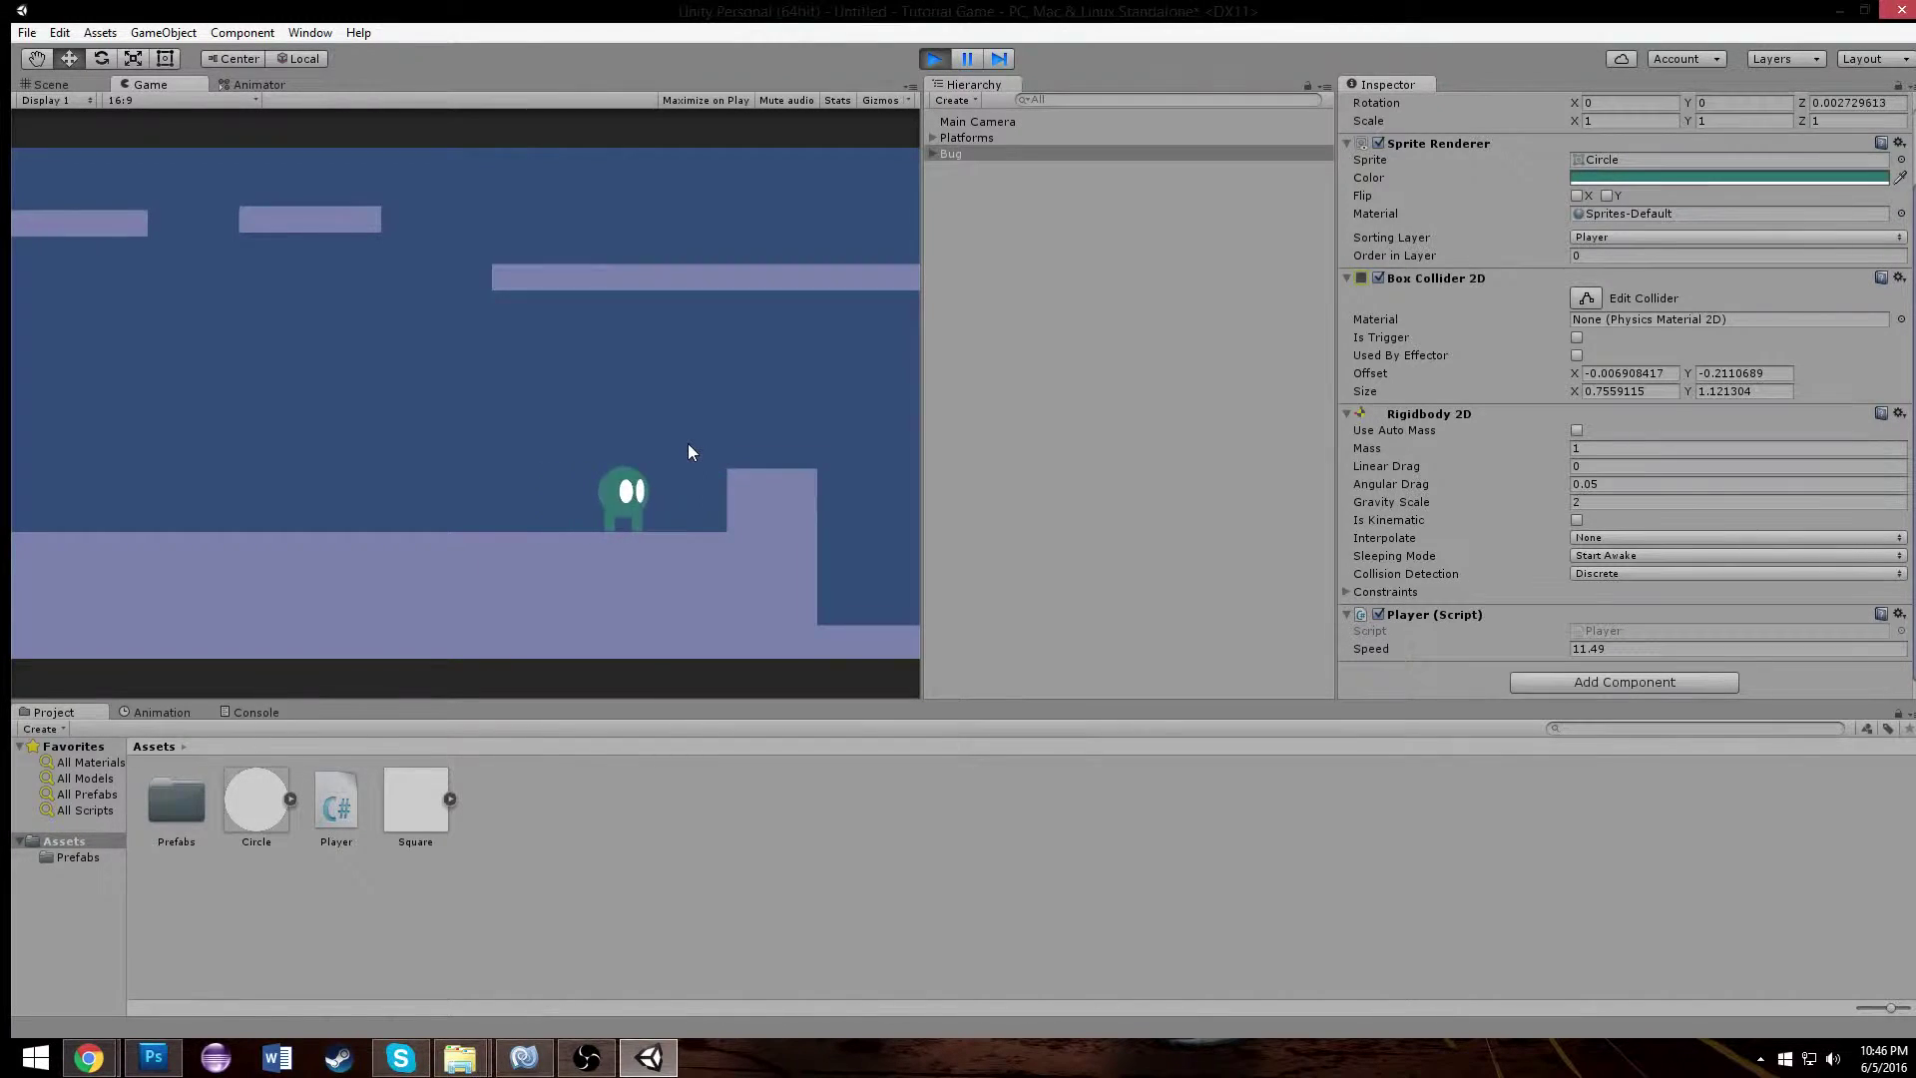
key("Right")
key("Left")
key("Left")
key("Right")
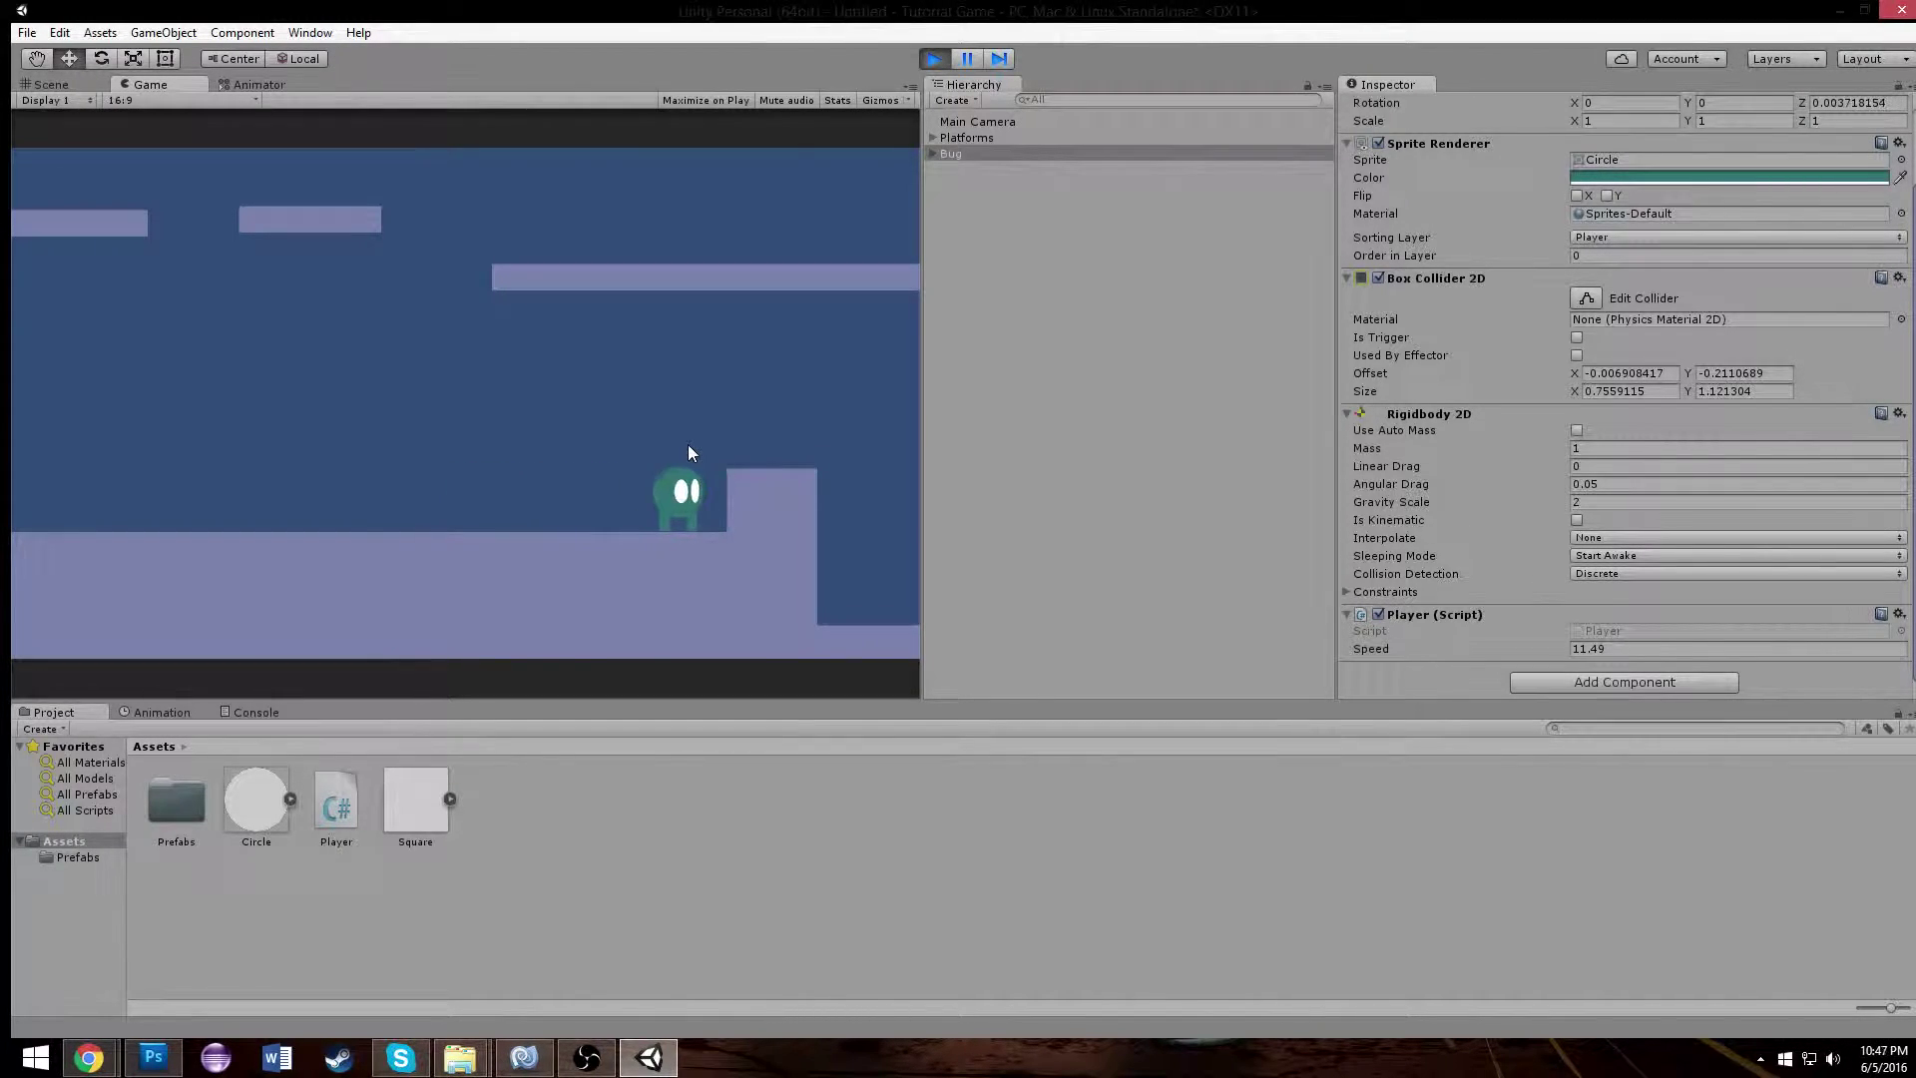
key("Left")
key("Right")
key("Left")
key("Right")
key("Left")
left_click(938, 57)
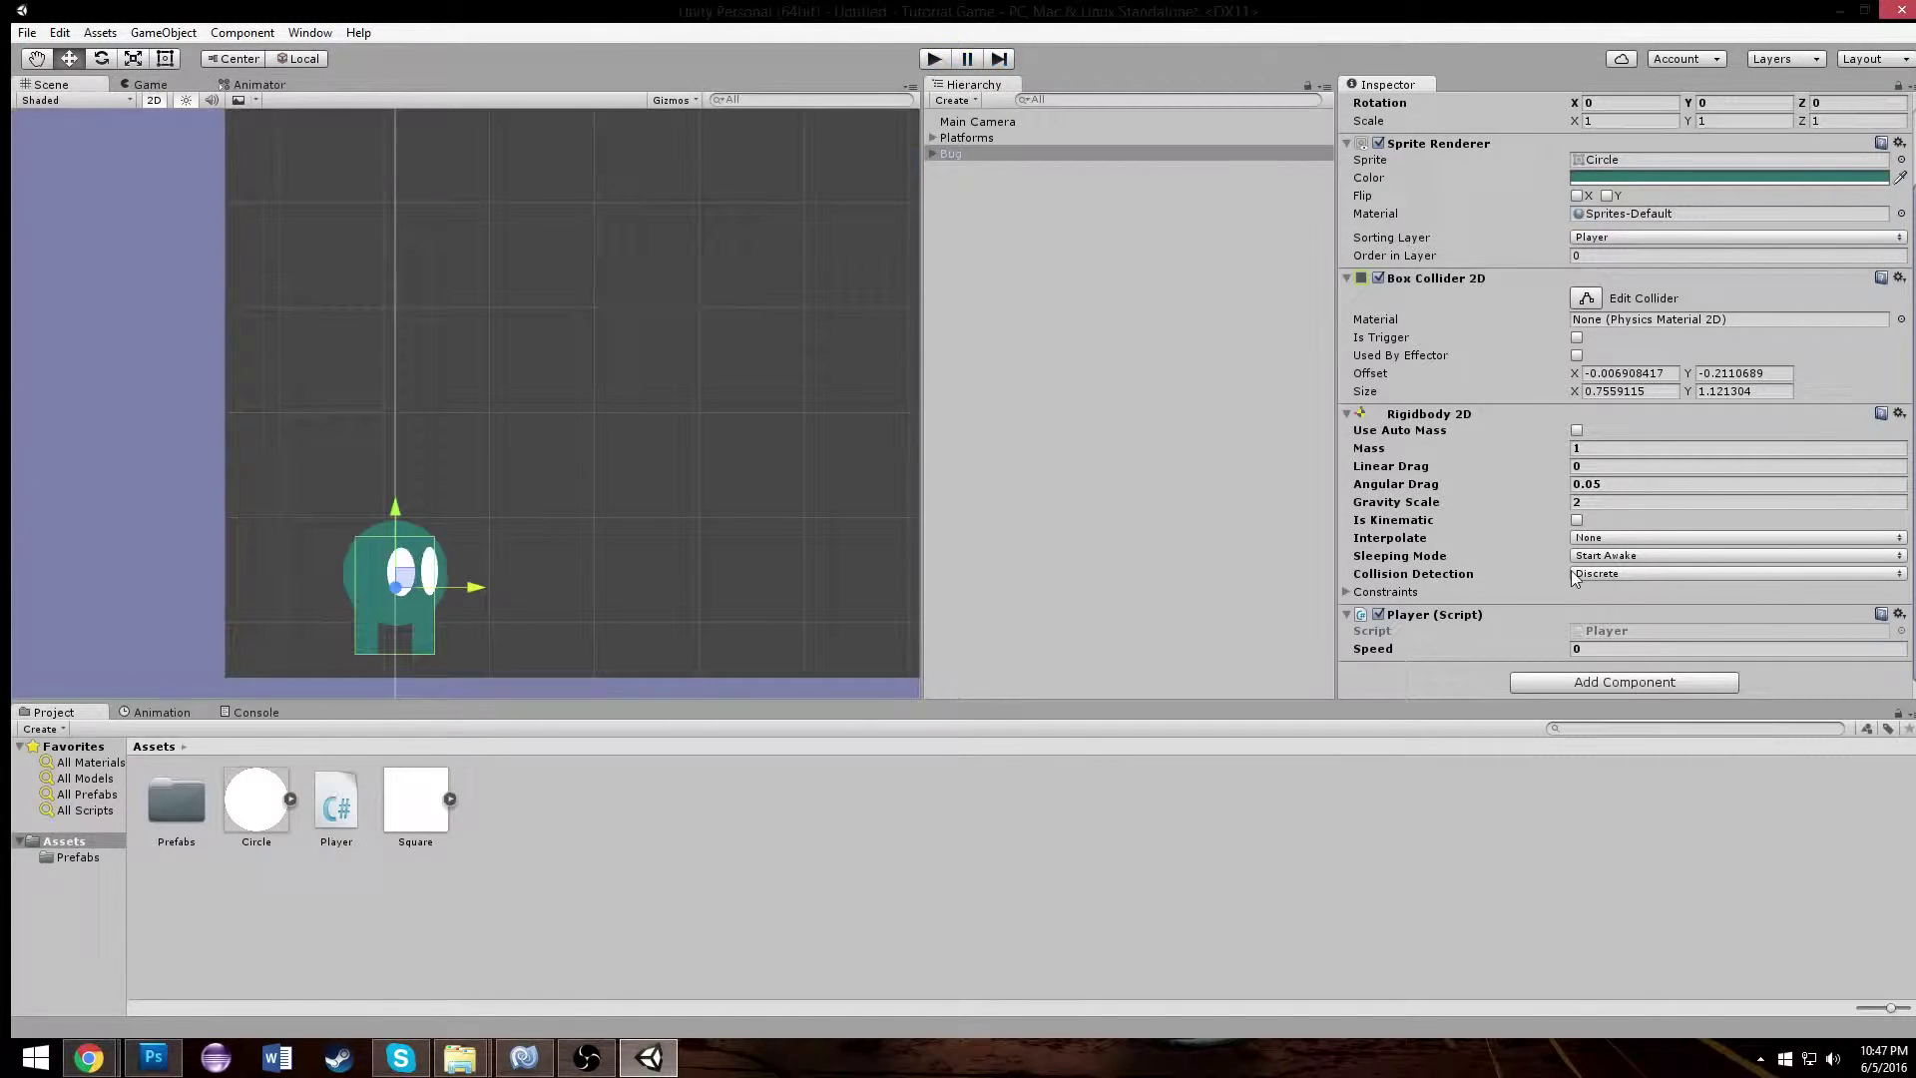
- Set the Player script's Speed to 4 and start the game
left_click(1596, 651)
type("4")
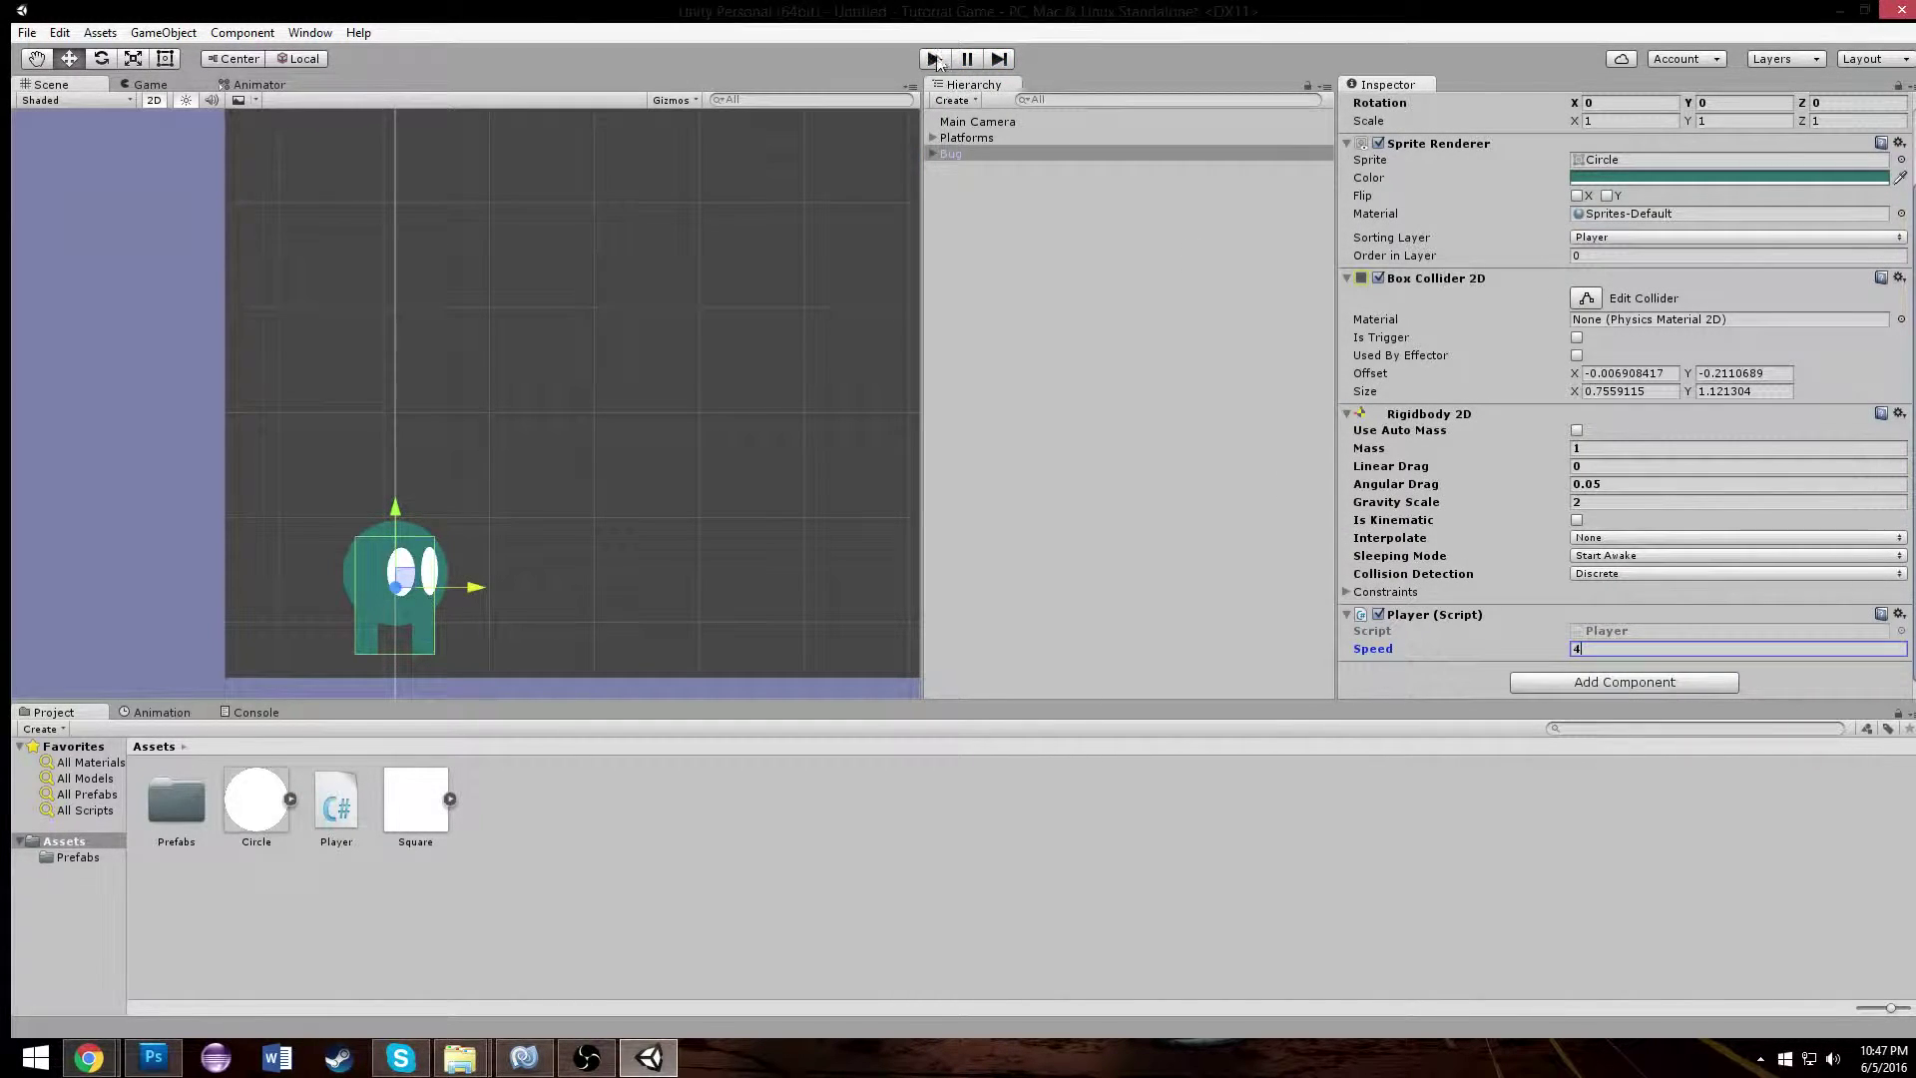
left_click(934, 59)
- Walk the Bug right and left to test its speed, and stop the game
key("Right")
key("Right")
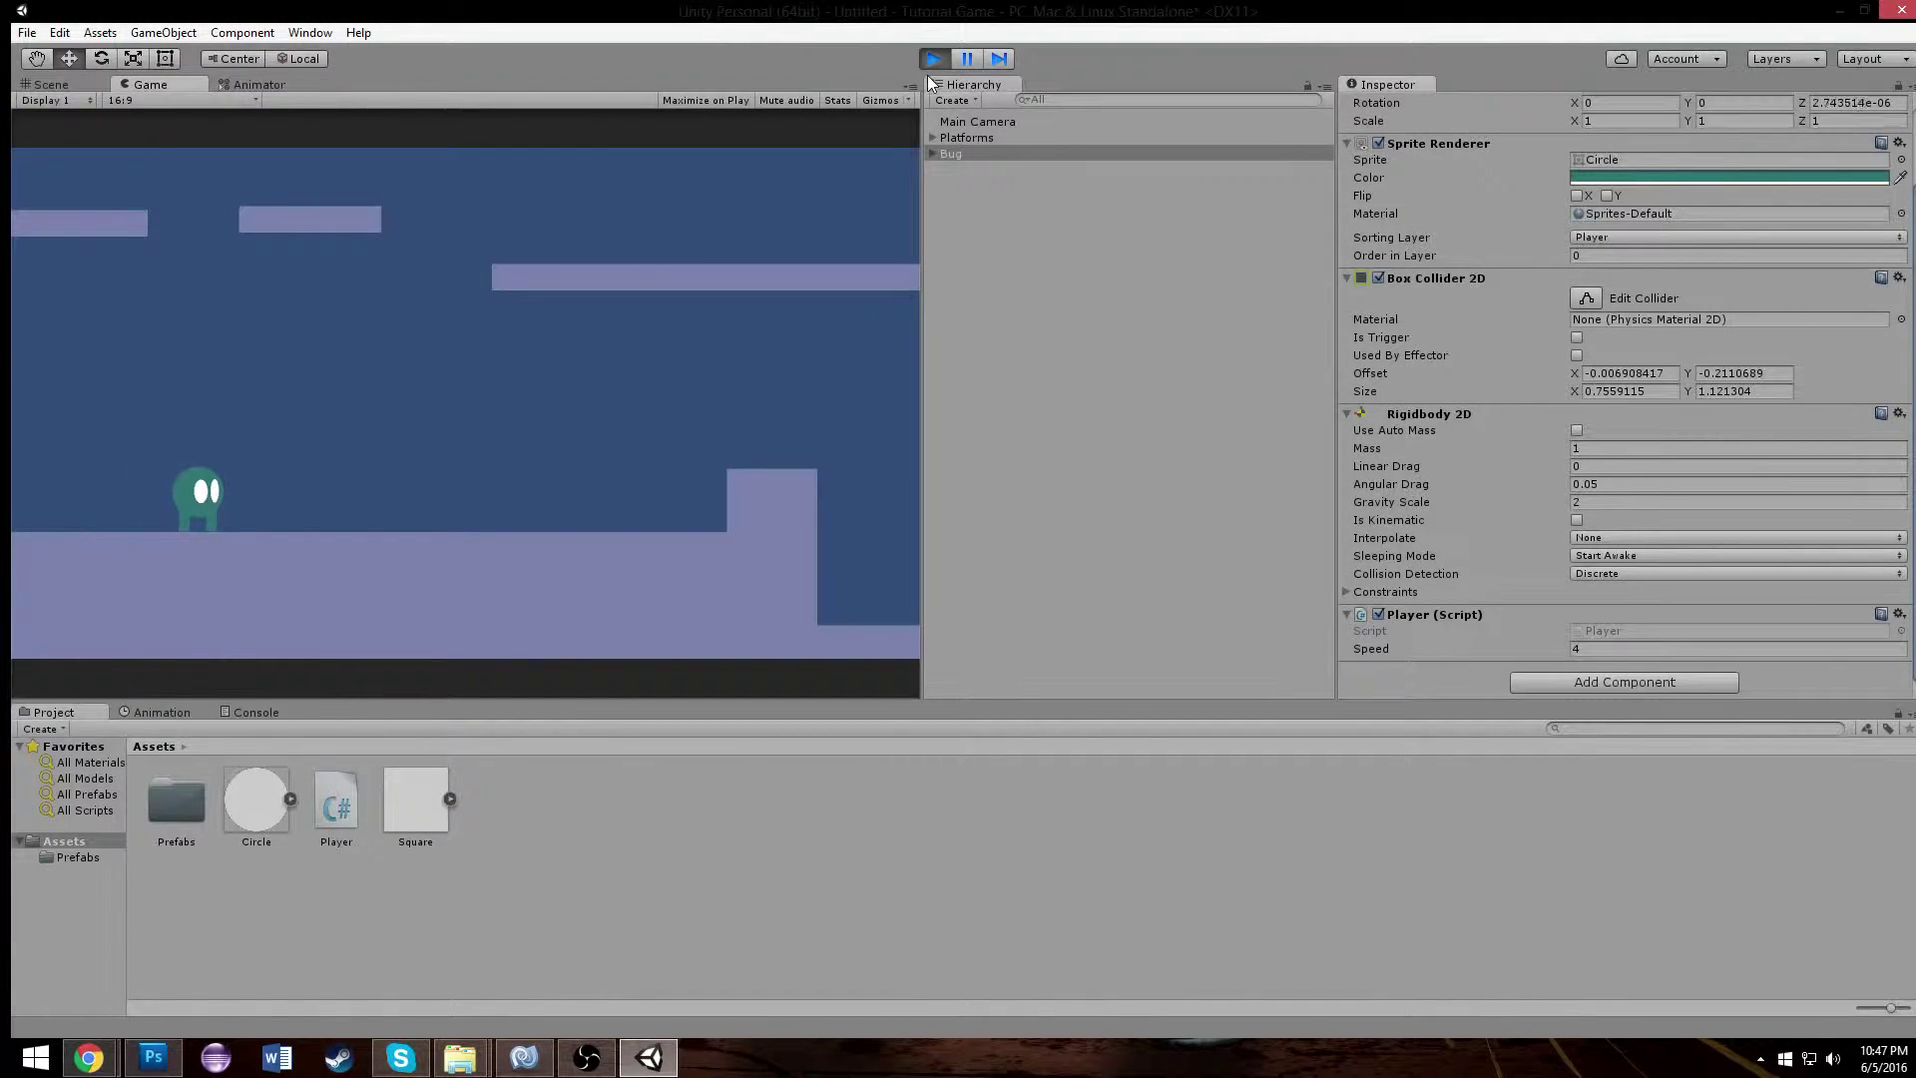
key("Right")
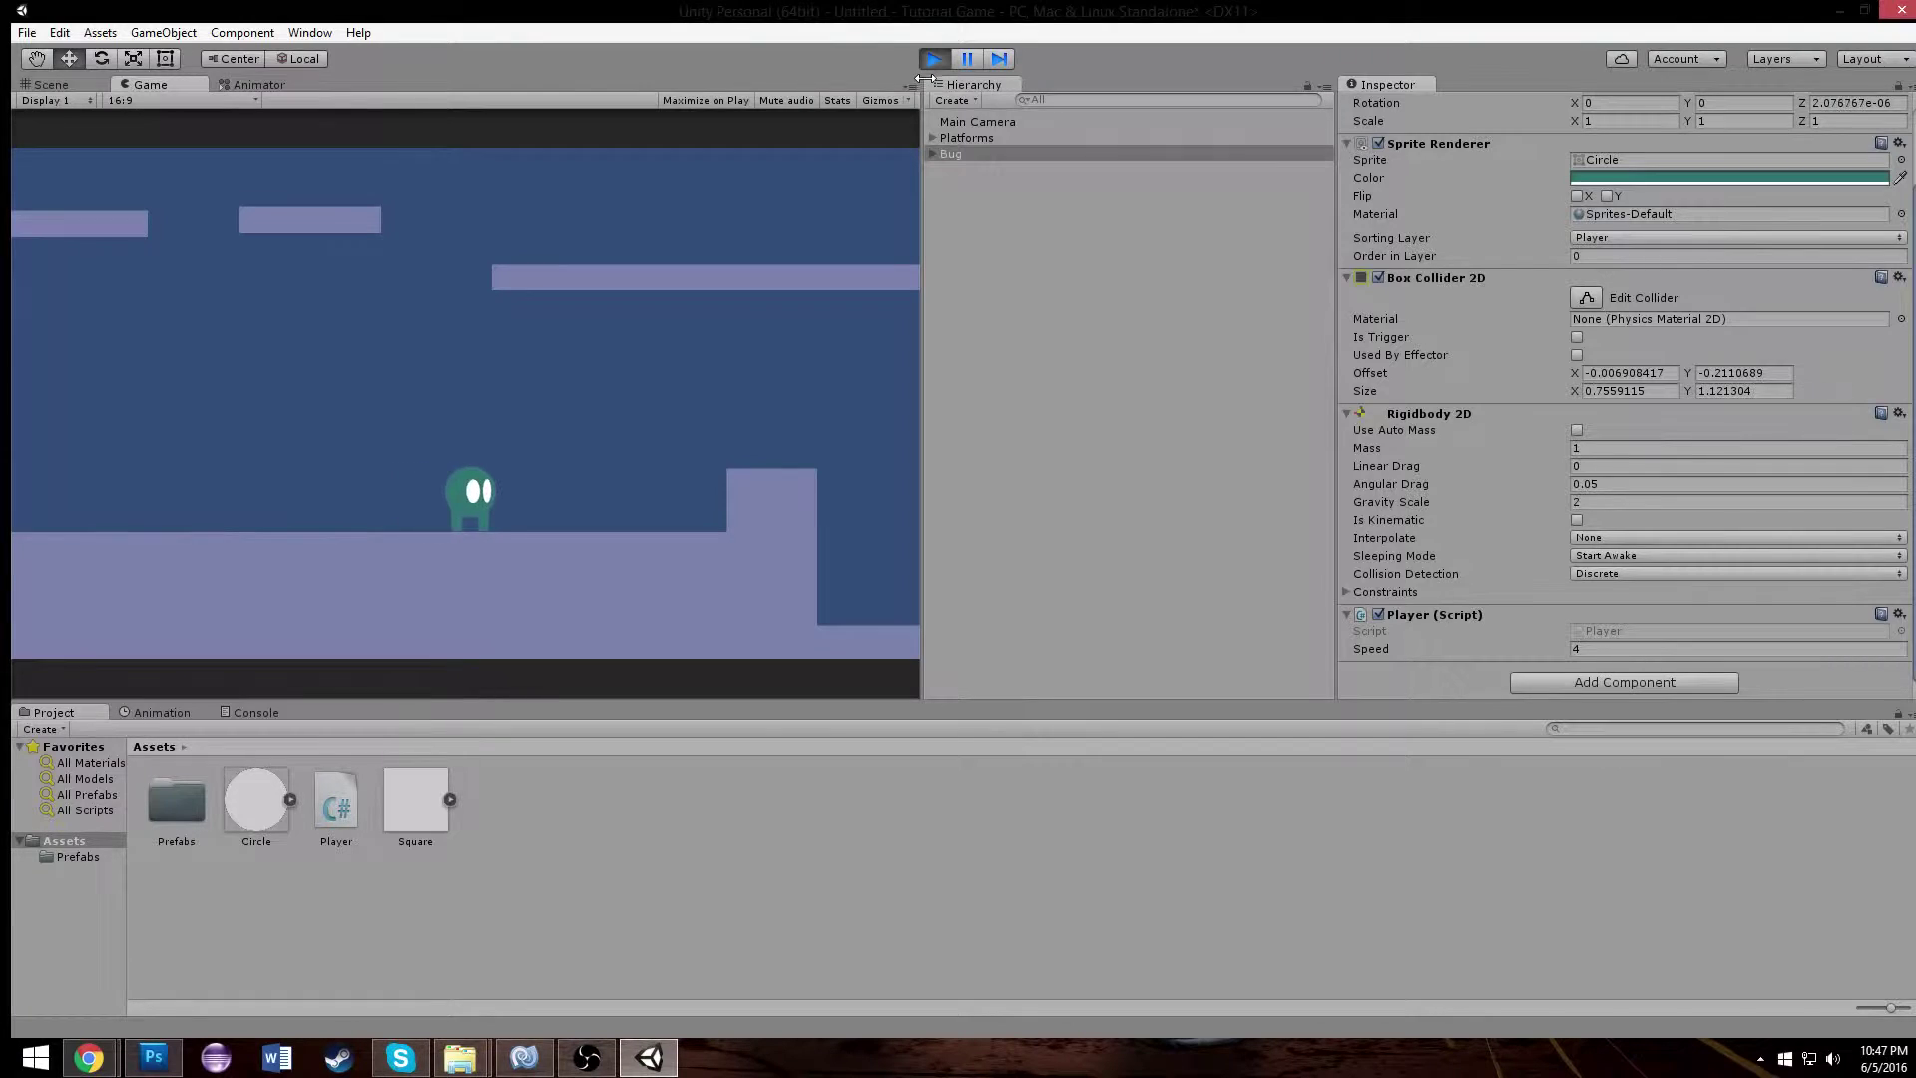
key("Left")
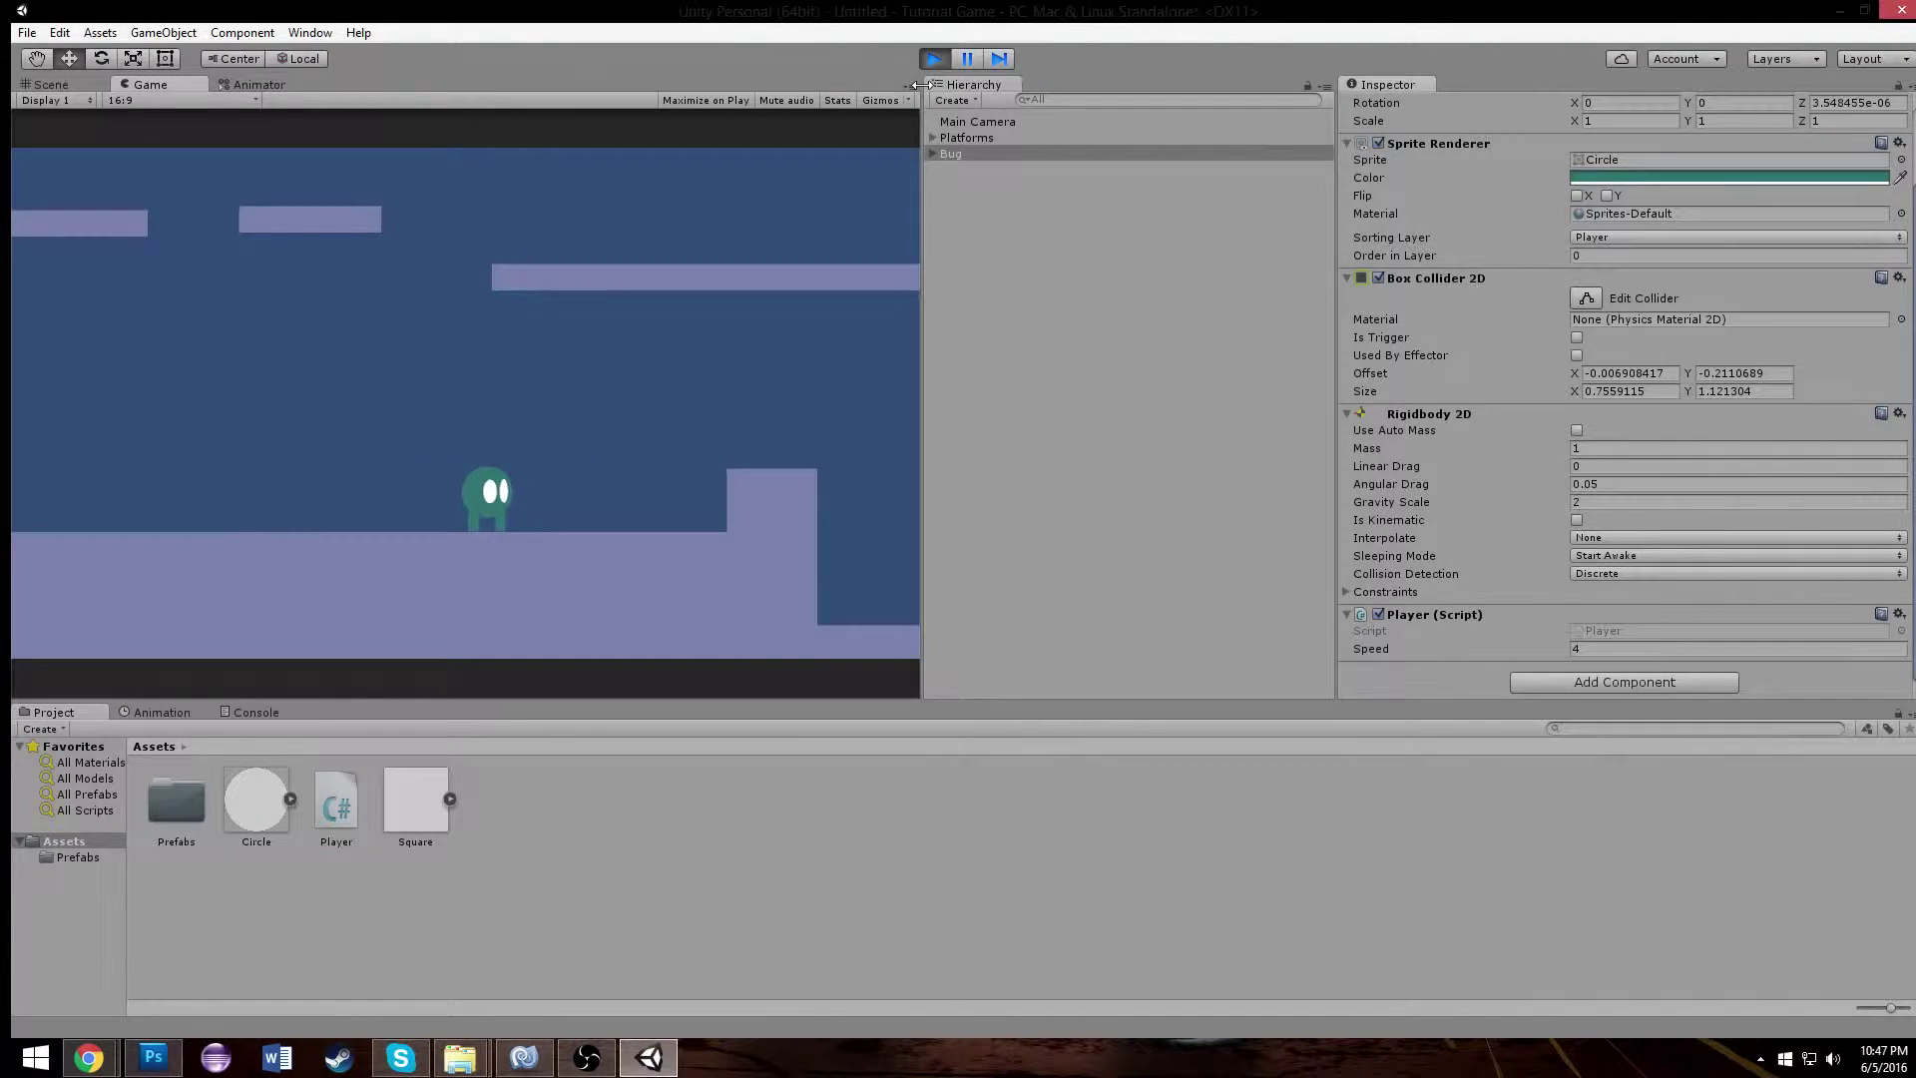
key("Right")
key("Right")
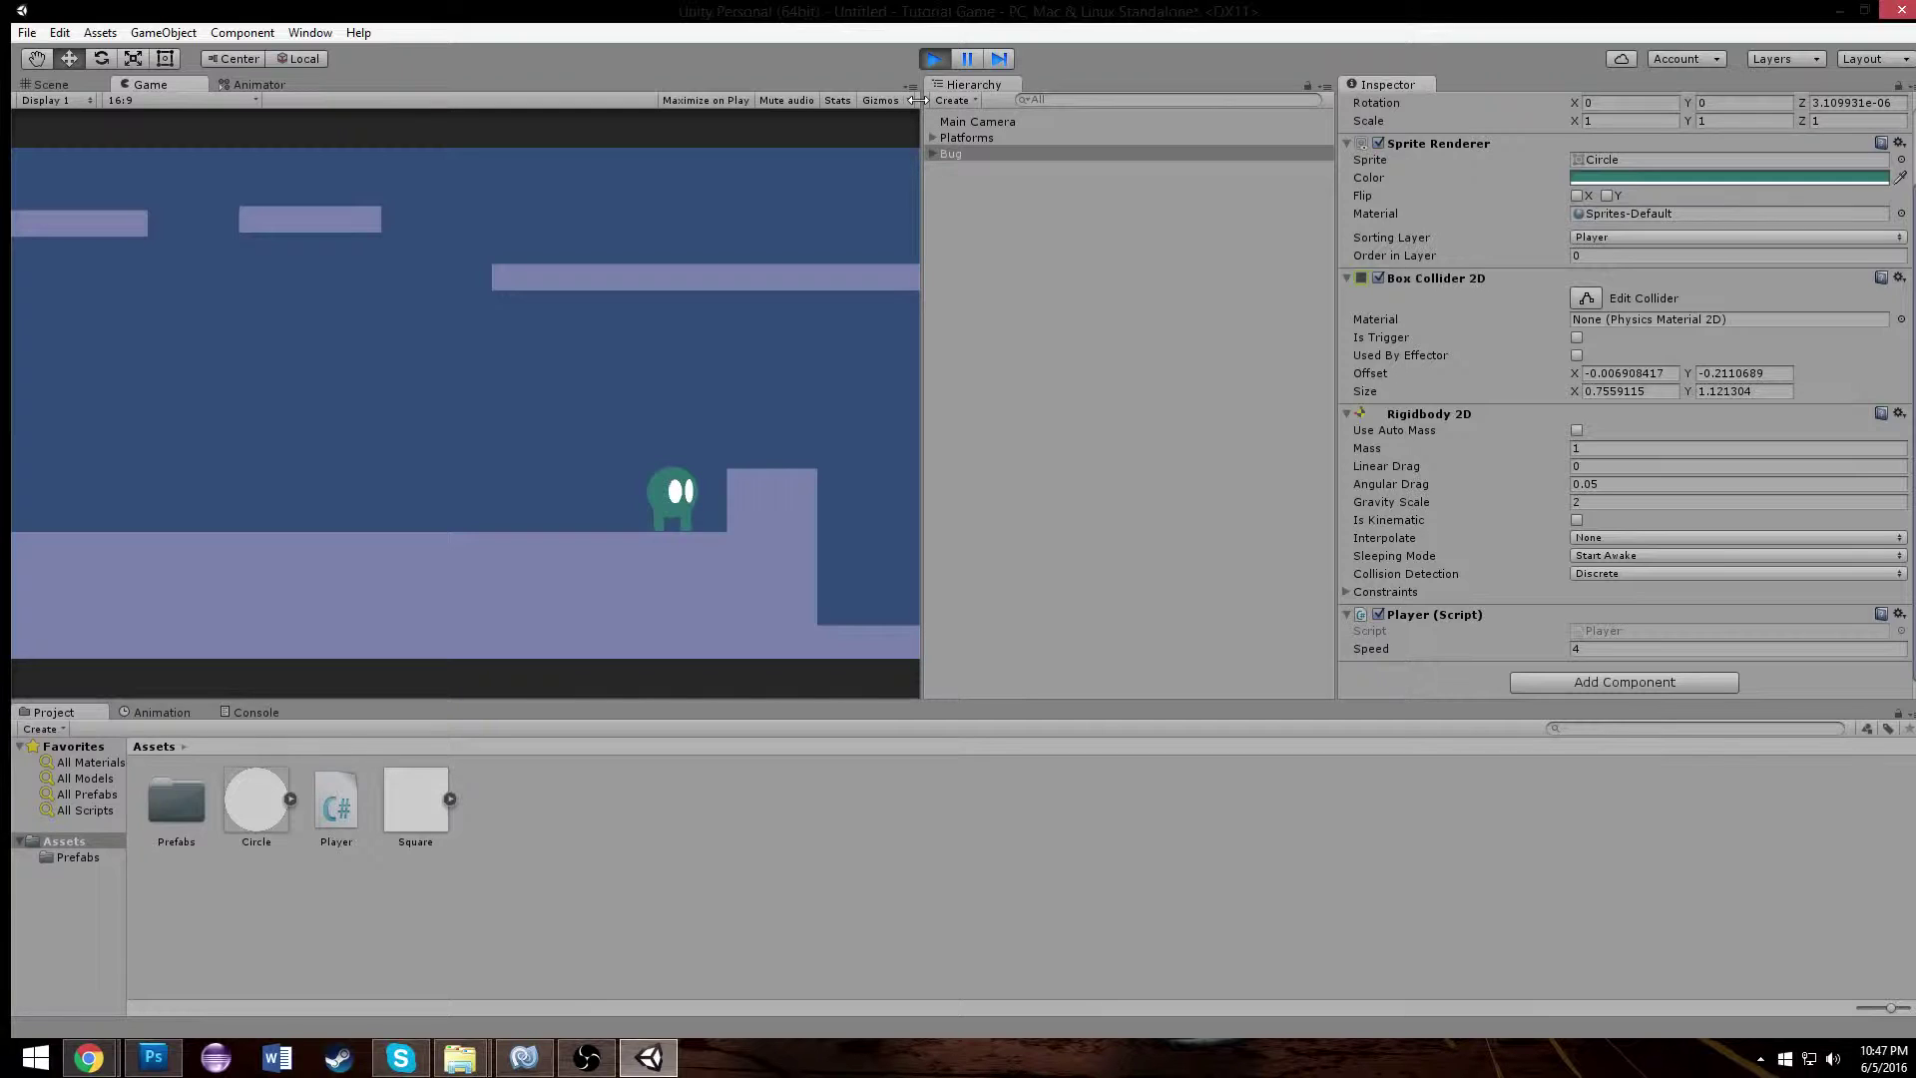
key("a")
key("d")
key("a")
left_click(934, 58)
- Switch to MonoDevelop and write if(Input.GetAxis("Horizontal")<0) below the velocity statement in the Update method
left_click(524, 1057)
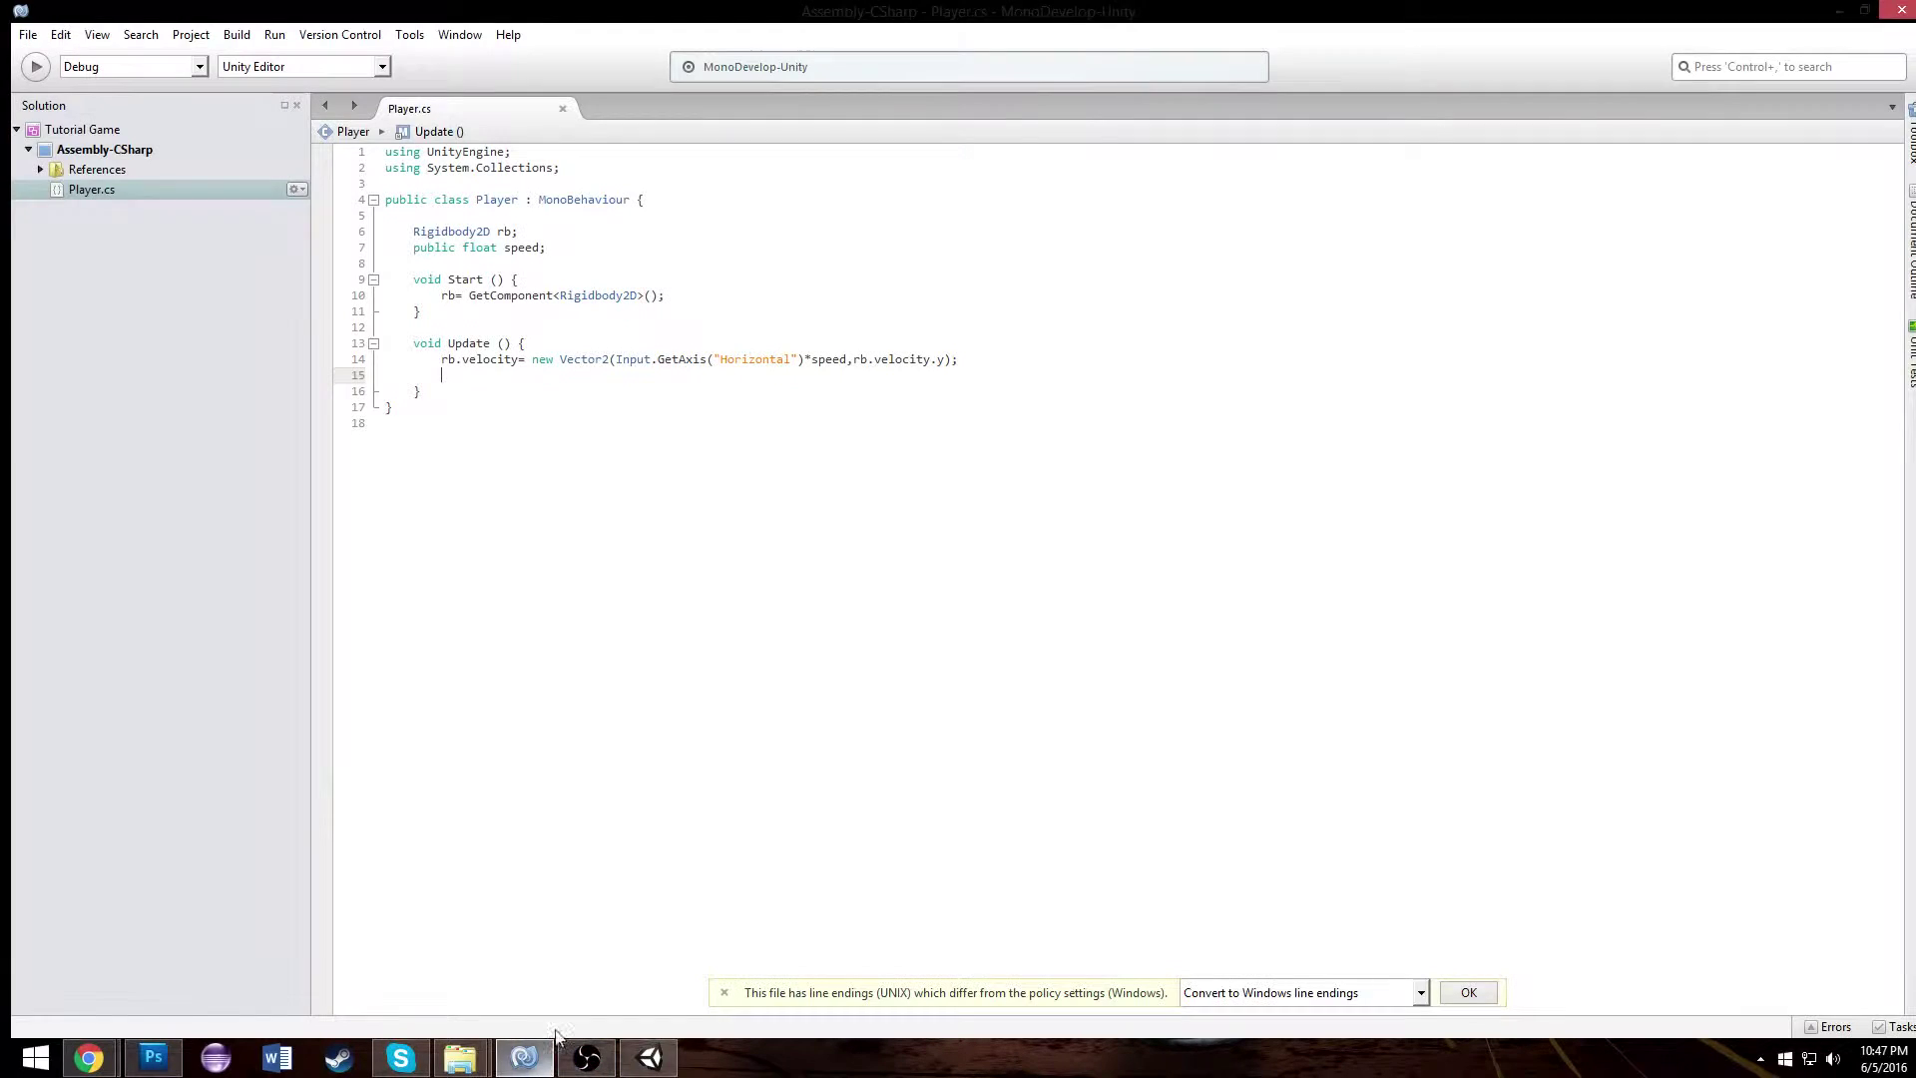
key("Return")
type("if(")
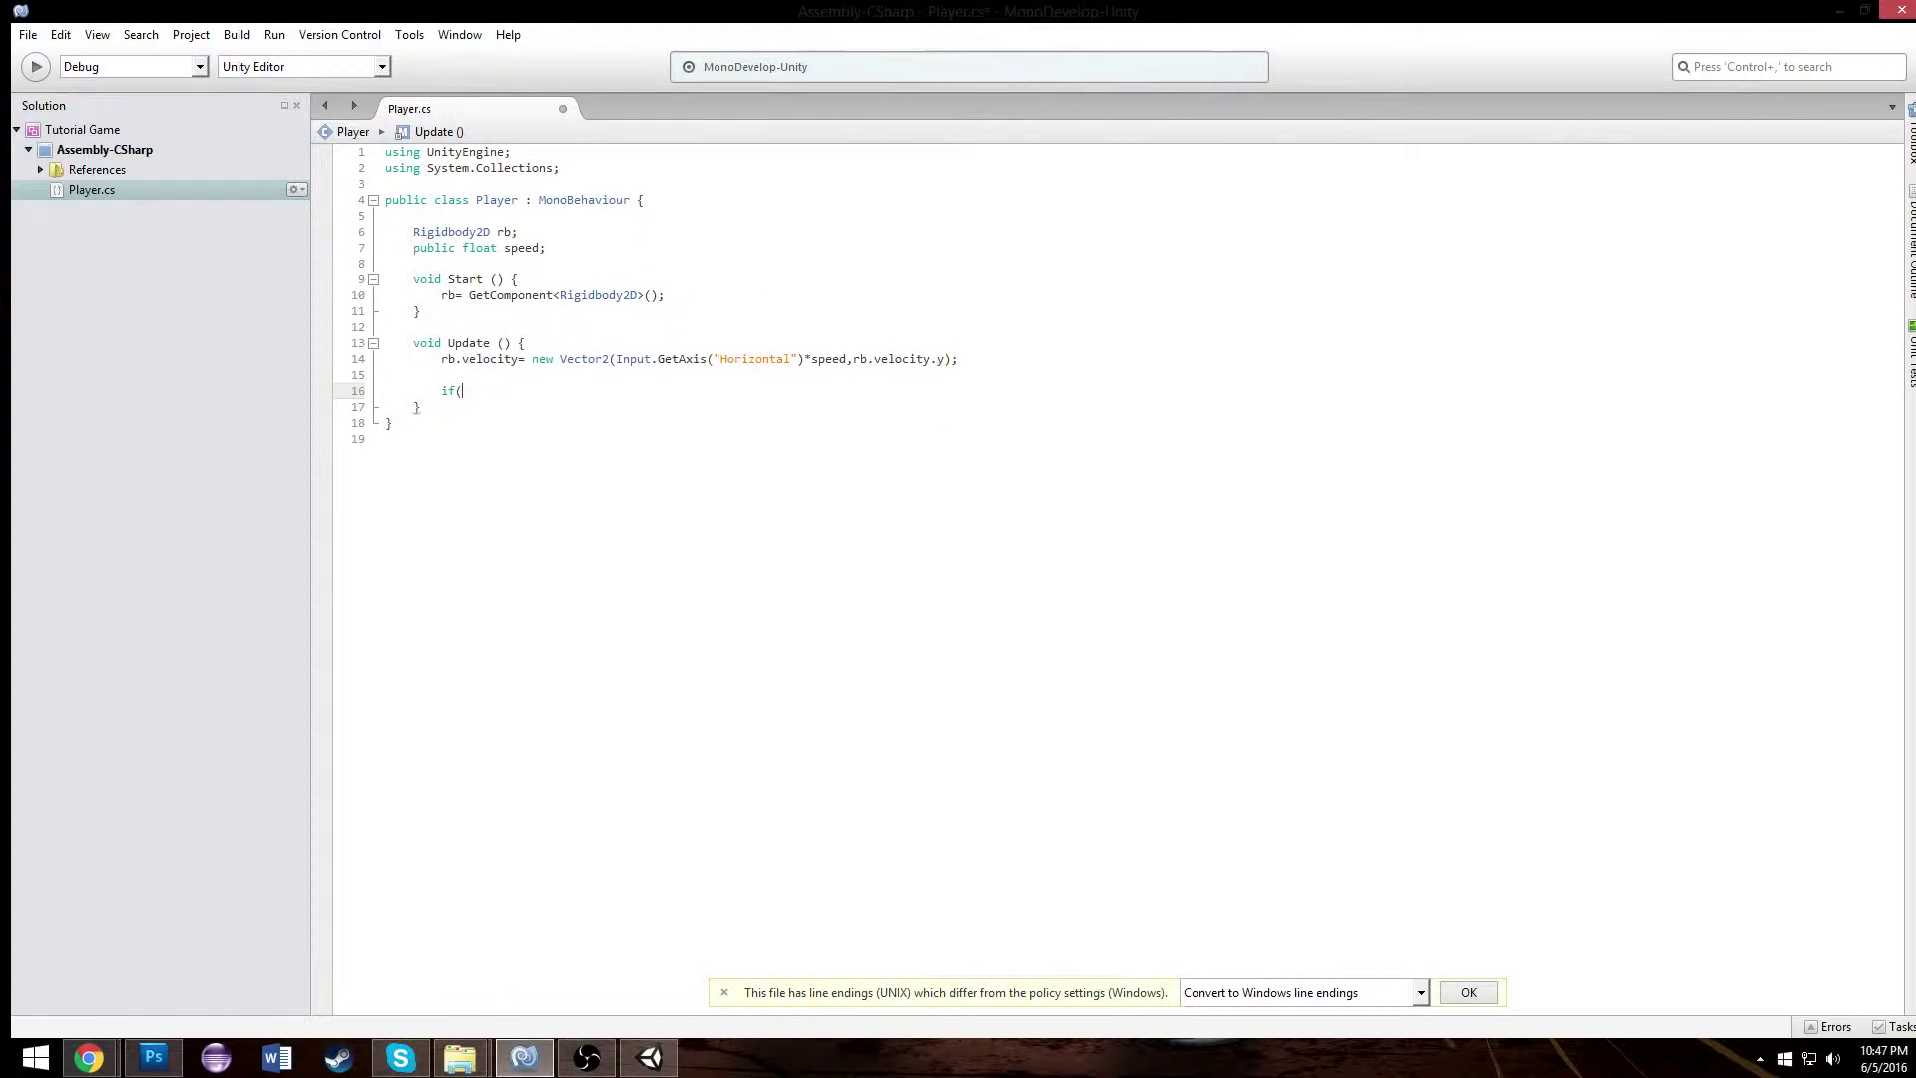
type("Input.geta")
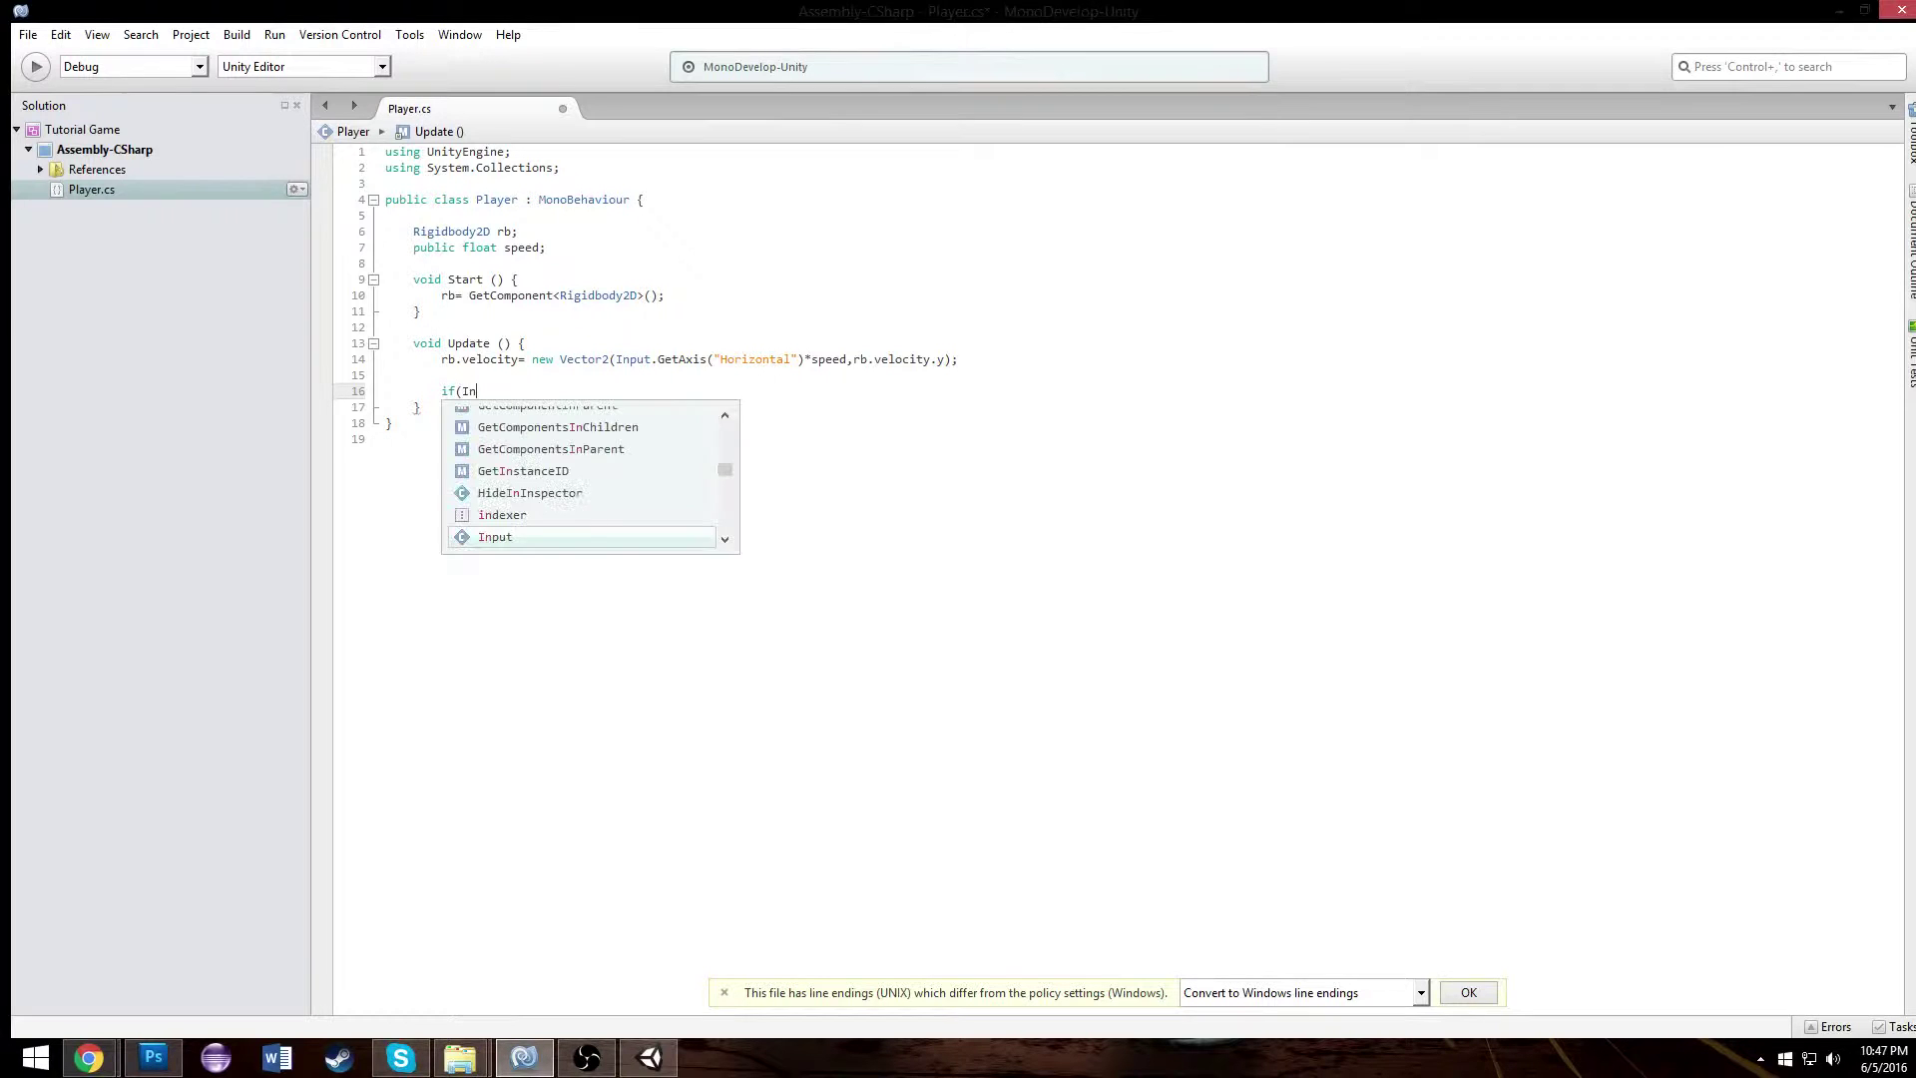
key("Return")
type("(\"Horionz")
key("BackSpace")
key("BackSpace")
key("BackSpace")
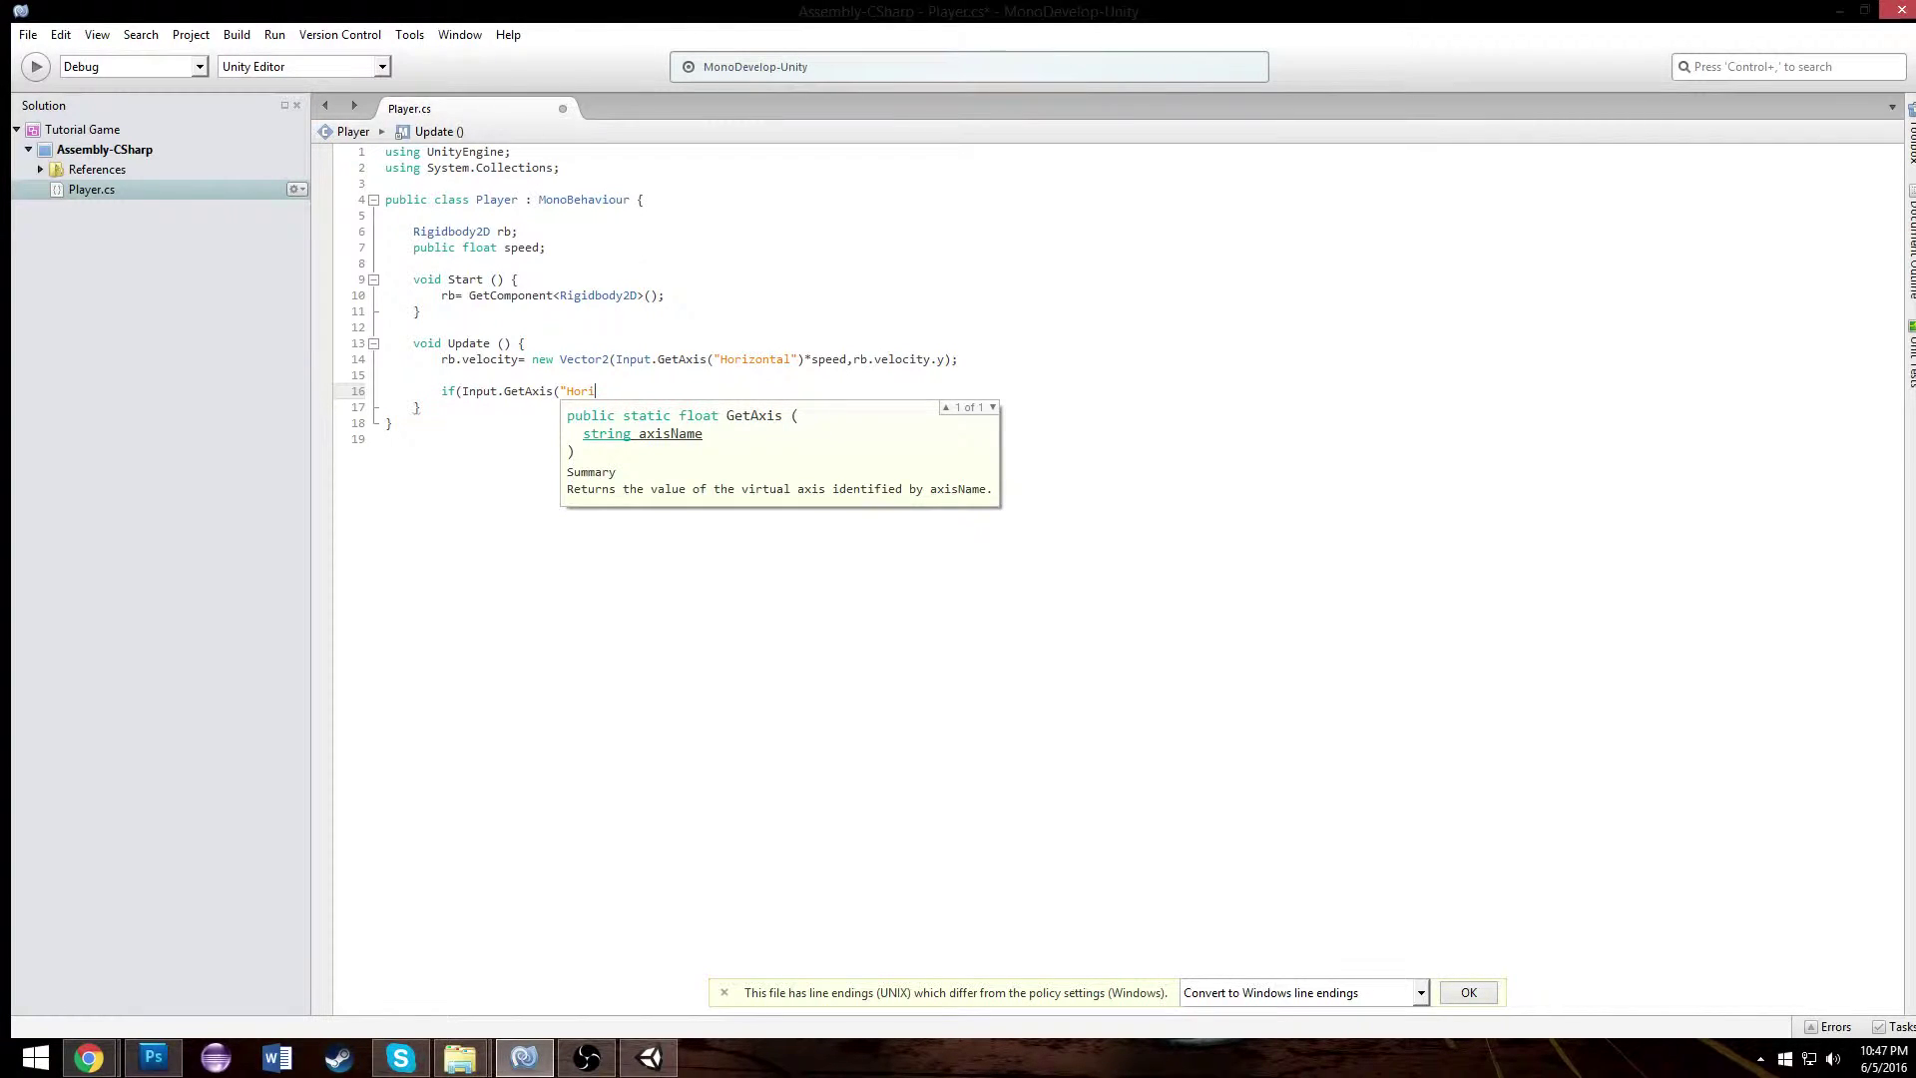
type("zontal\")")
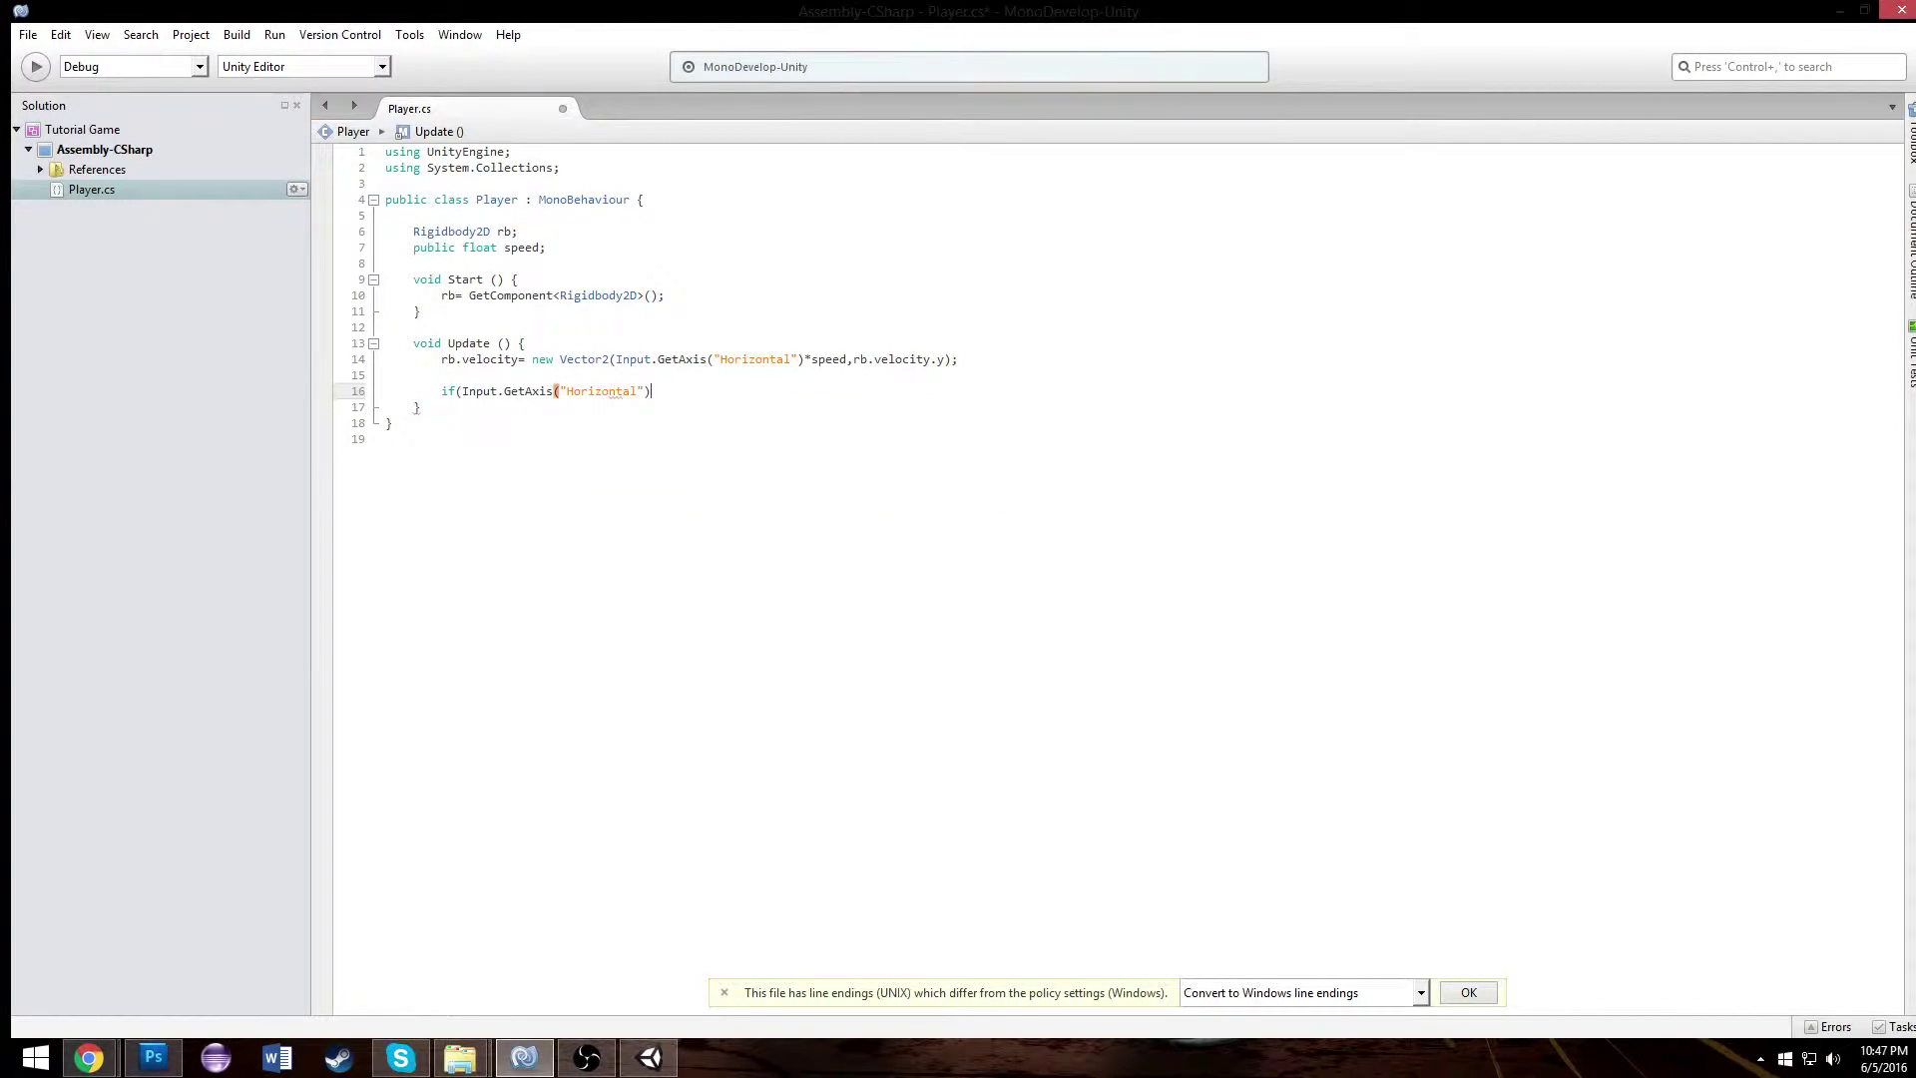
type("<0)")
- Write "transform.localScale=new Vector2(-1,1,1);" as the body of the if statement
key("Return")
type("transform.loca")
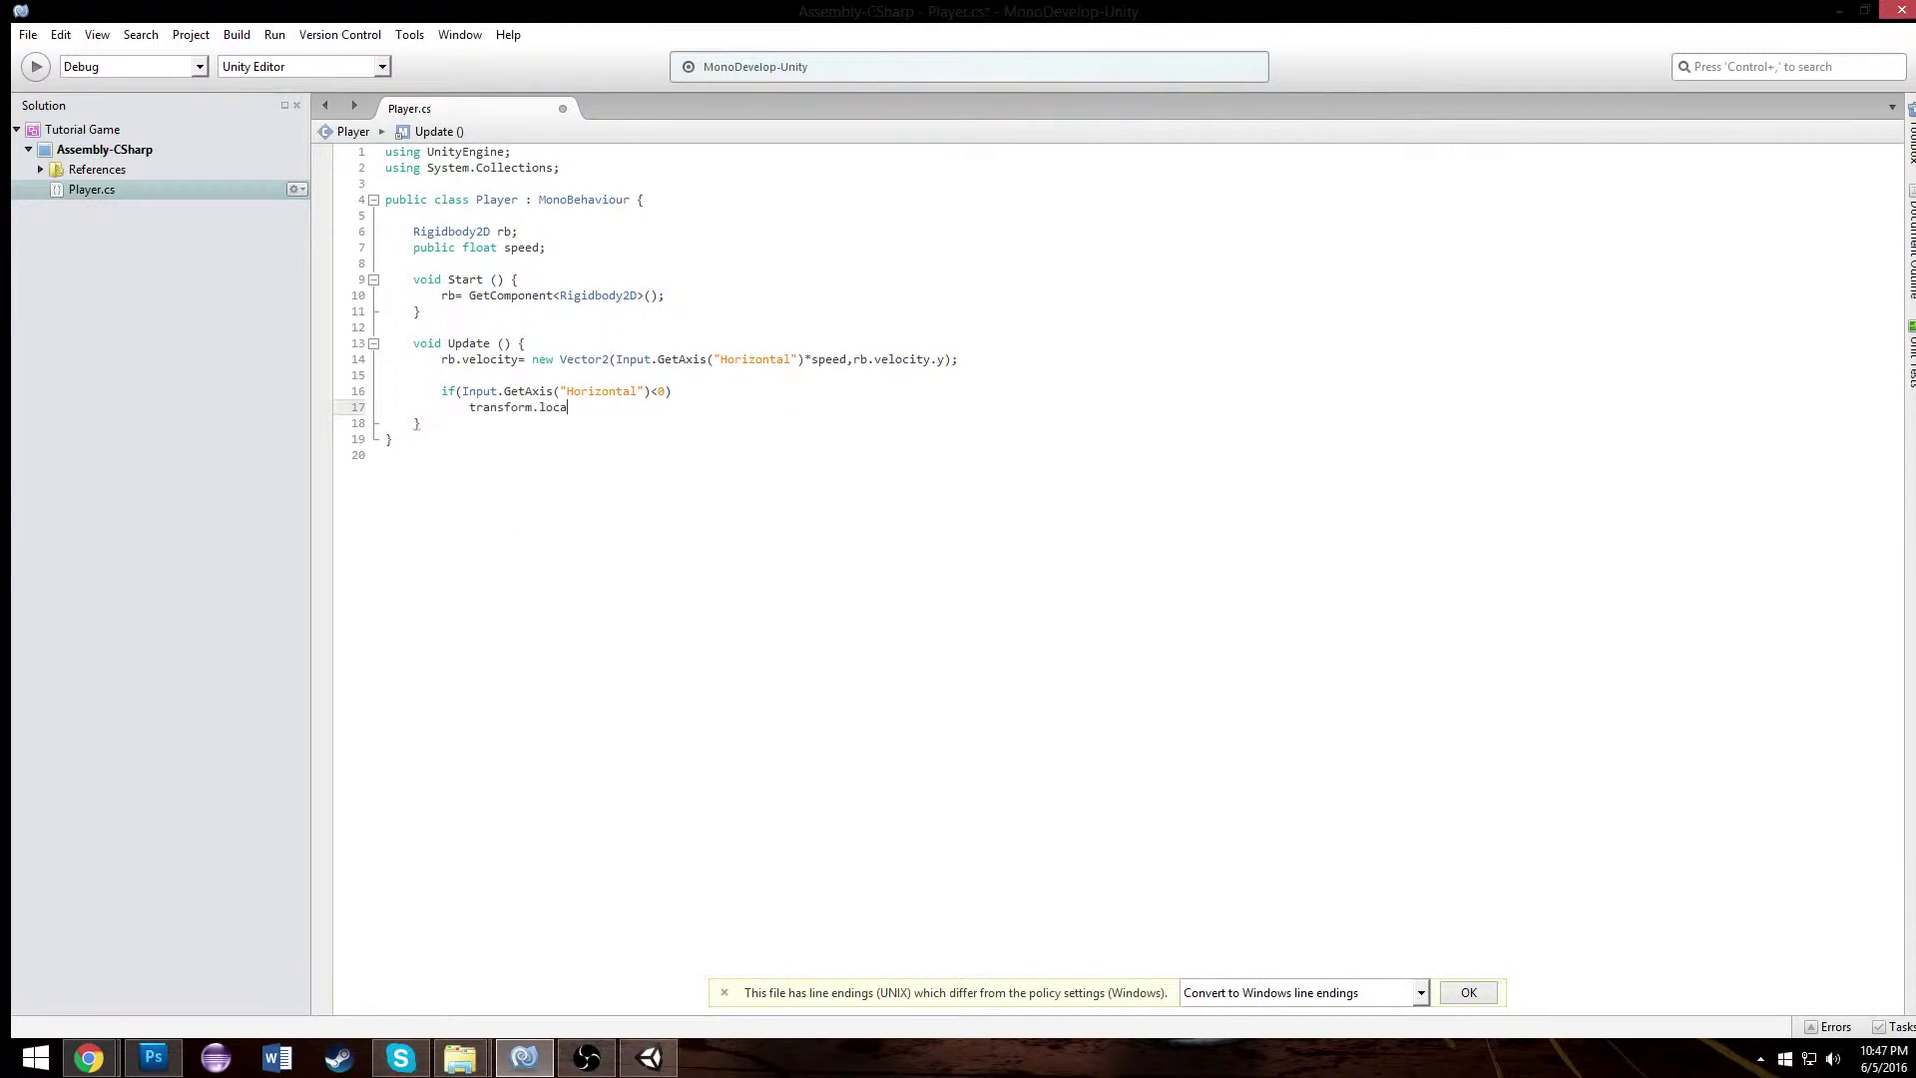
type("lScale=new Vector2(")
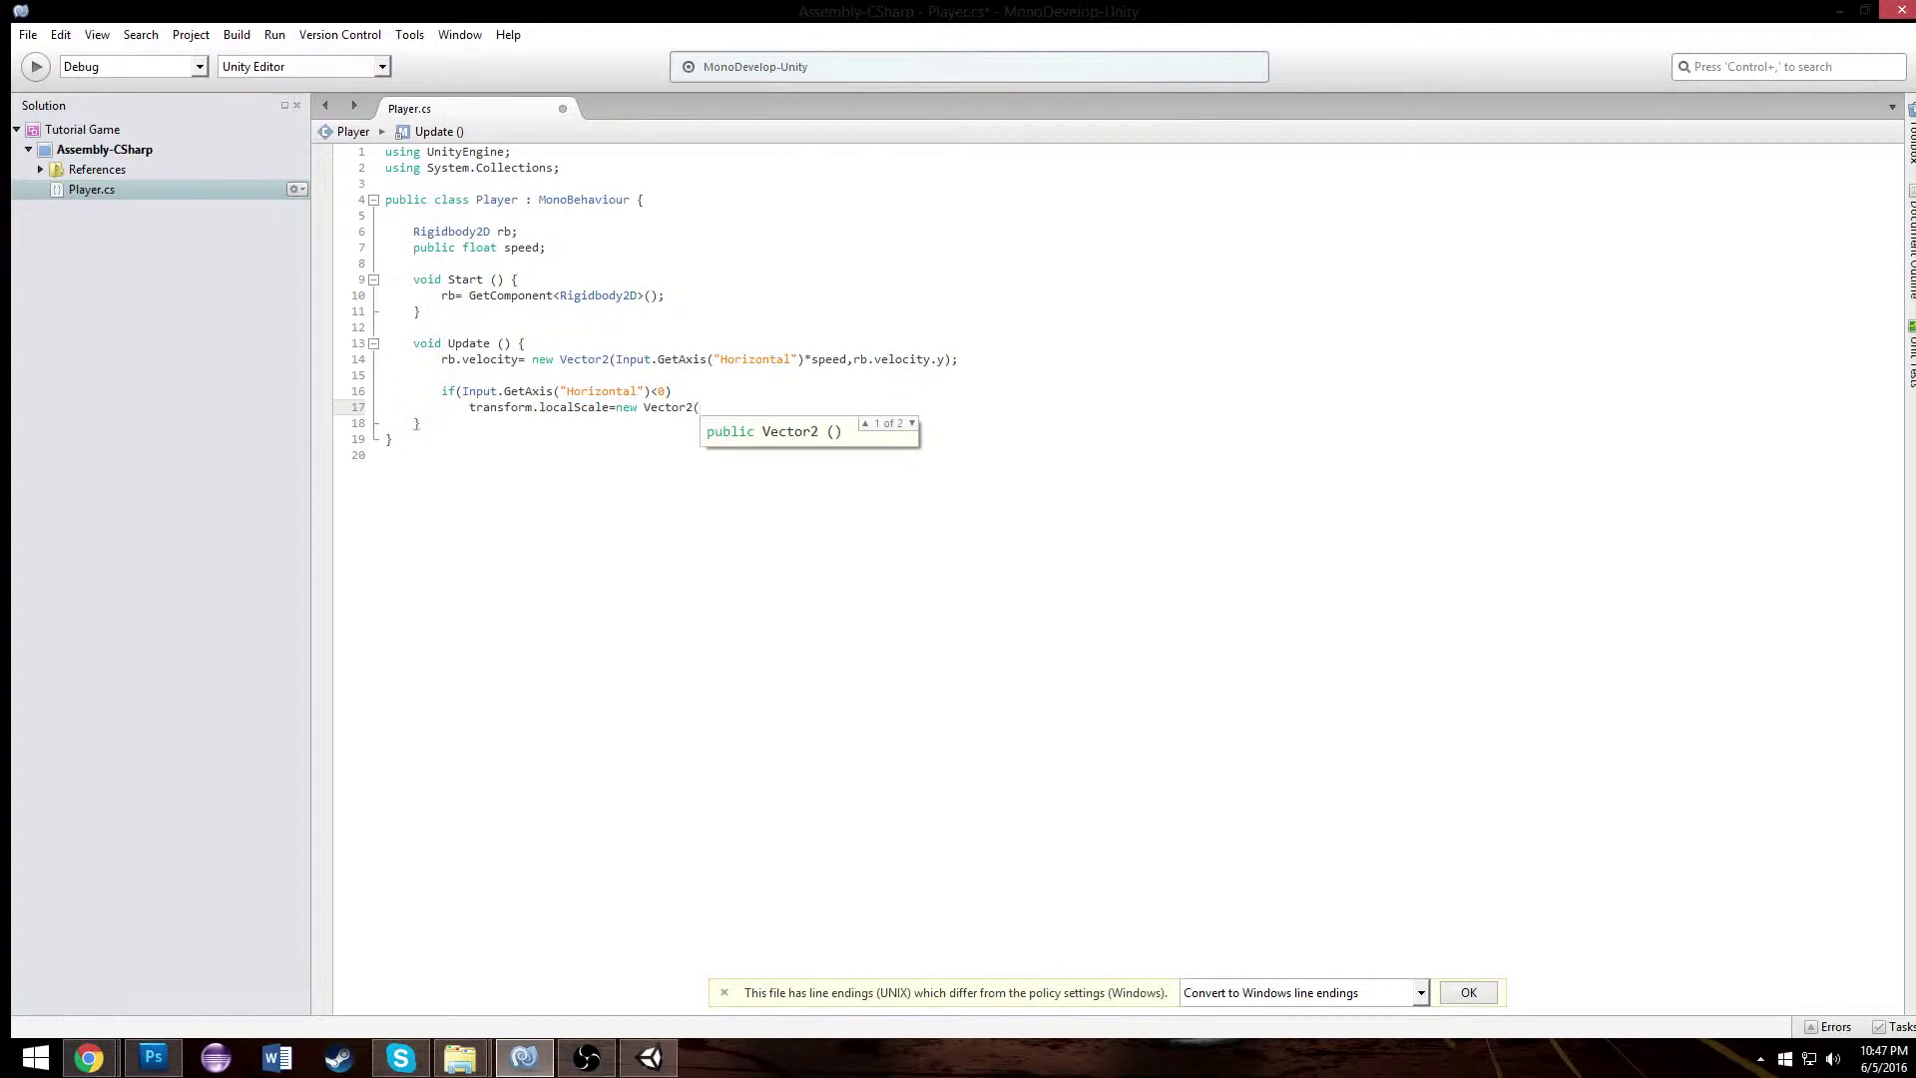
type("-1,1,1);")
- Add an else branch containing "transform.localScale=new Vector2(1,1,1);" and save the script
key("Return")
type("else")
key("Return")
type("transform.localScale")
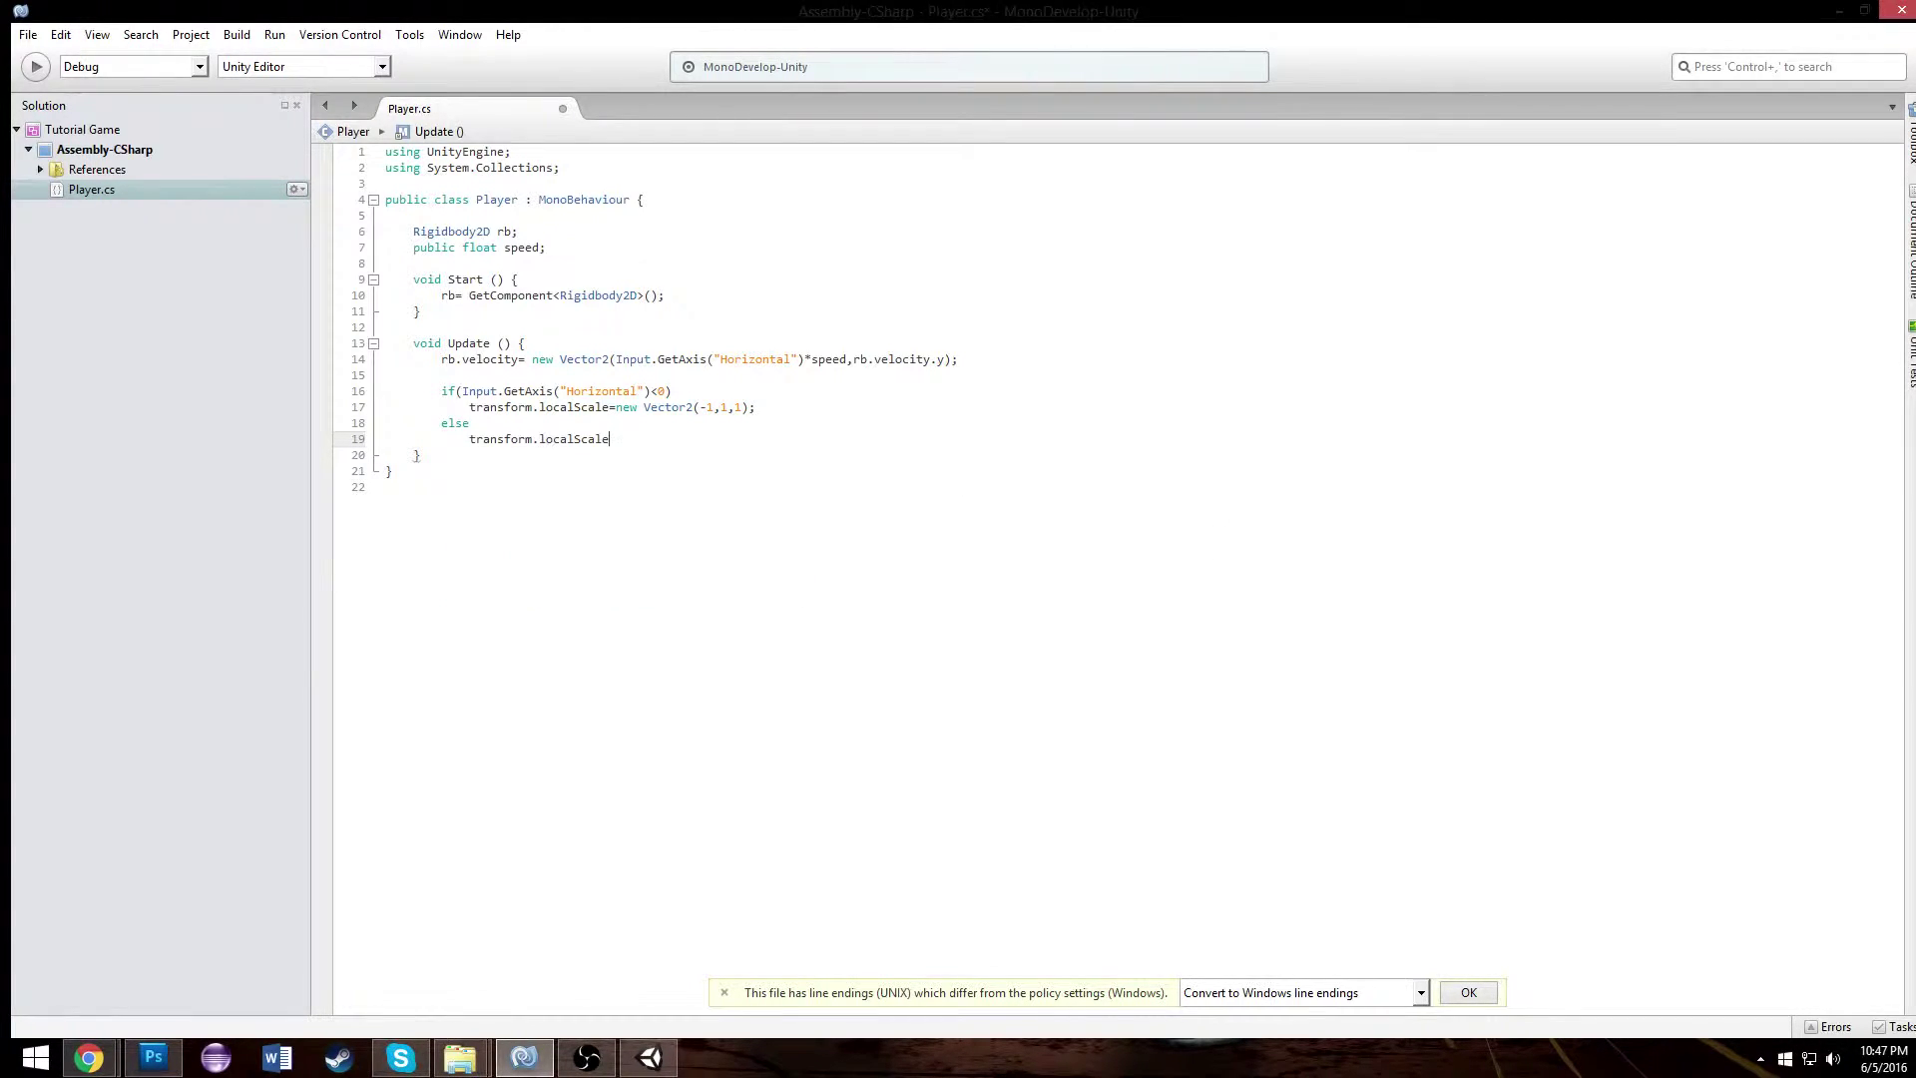
type("=new Vector2(1,1,1);")
- Switch to Unity and try an X scale of -1 on the Bug before restoring it to 1
left_click(648, 1058)
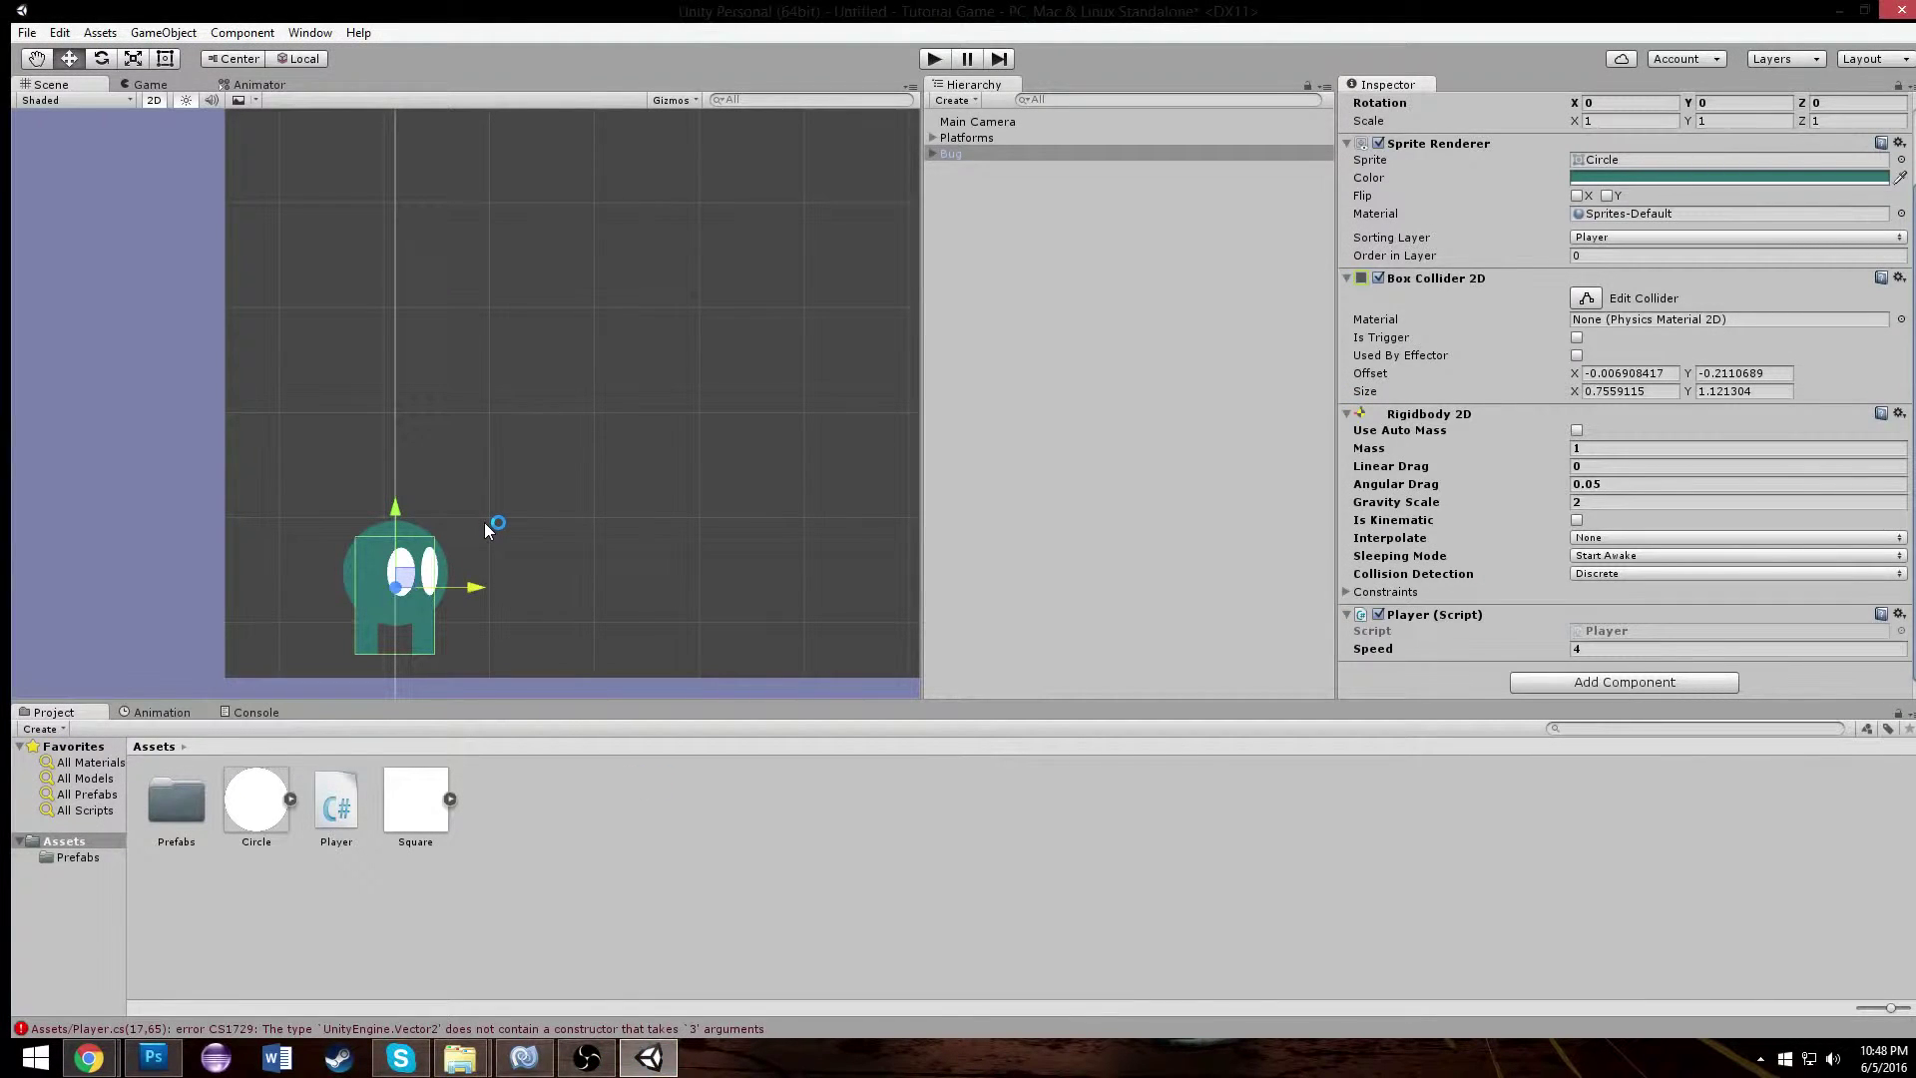
scroll(1513, 441, "up", 3)
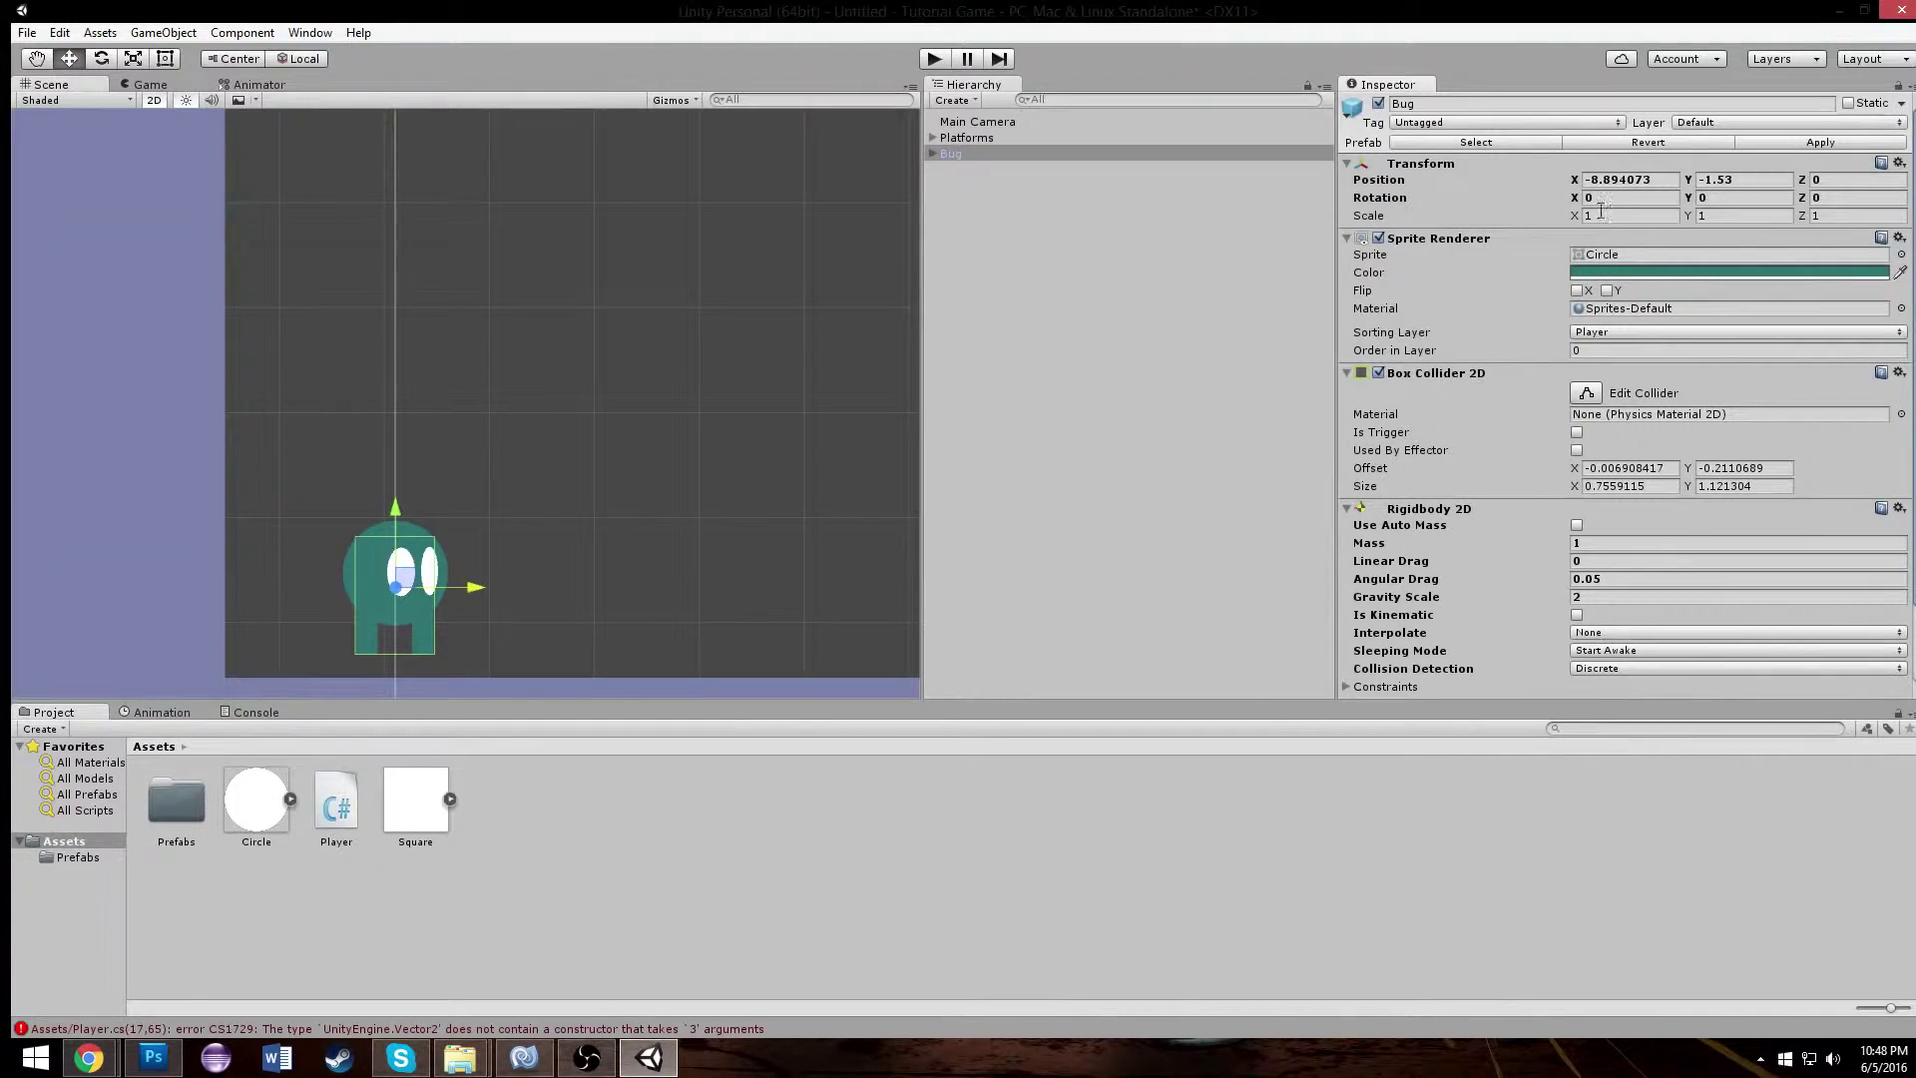
left_click(1640, 216)
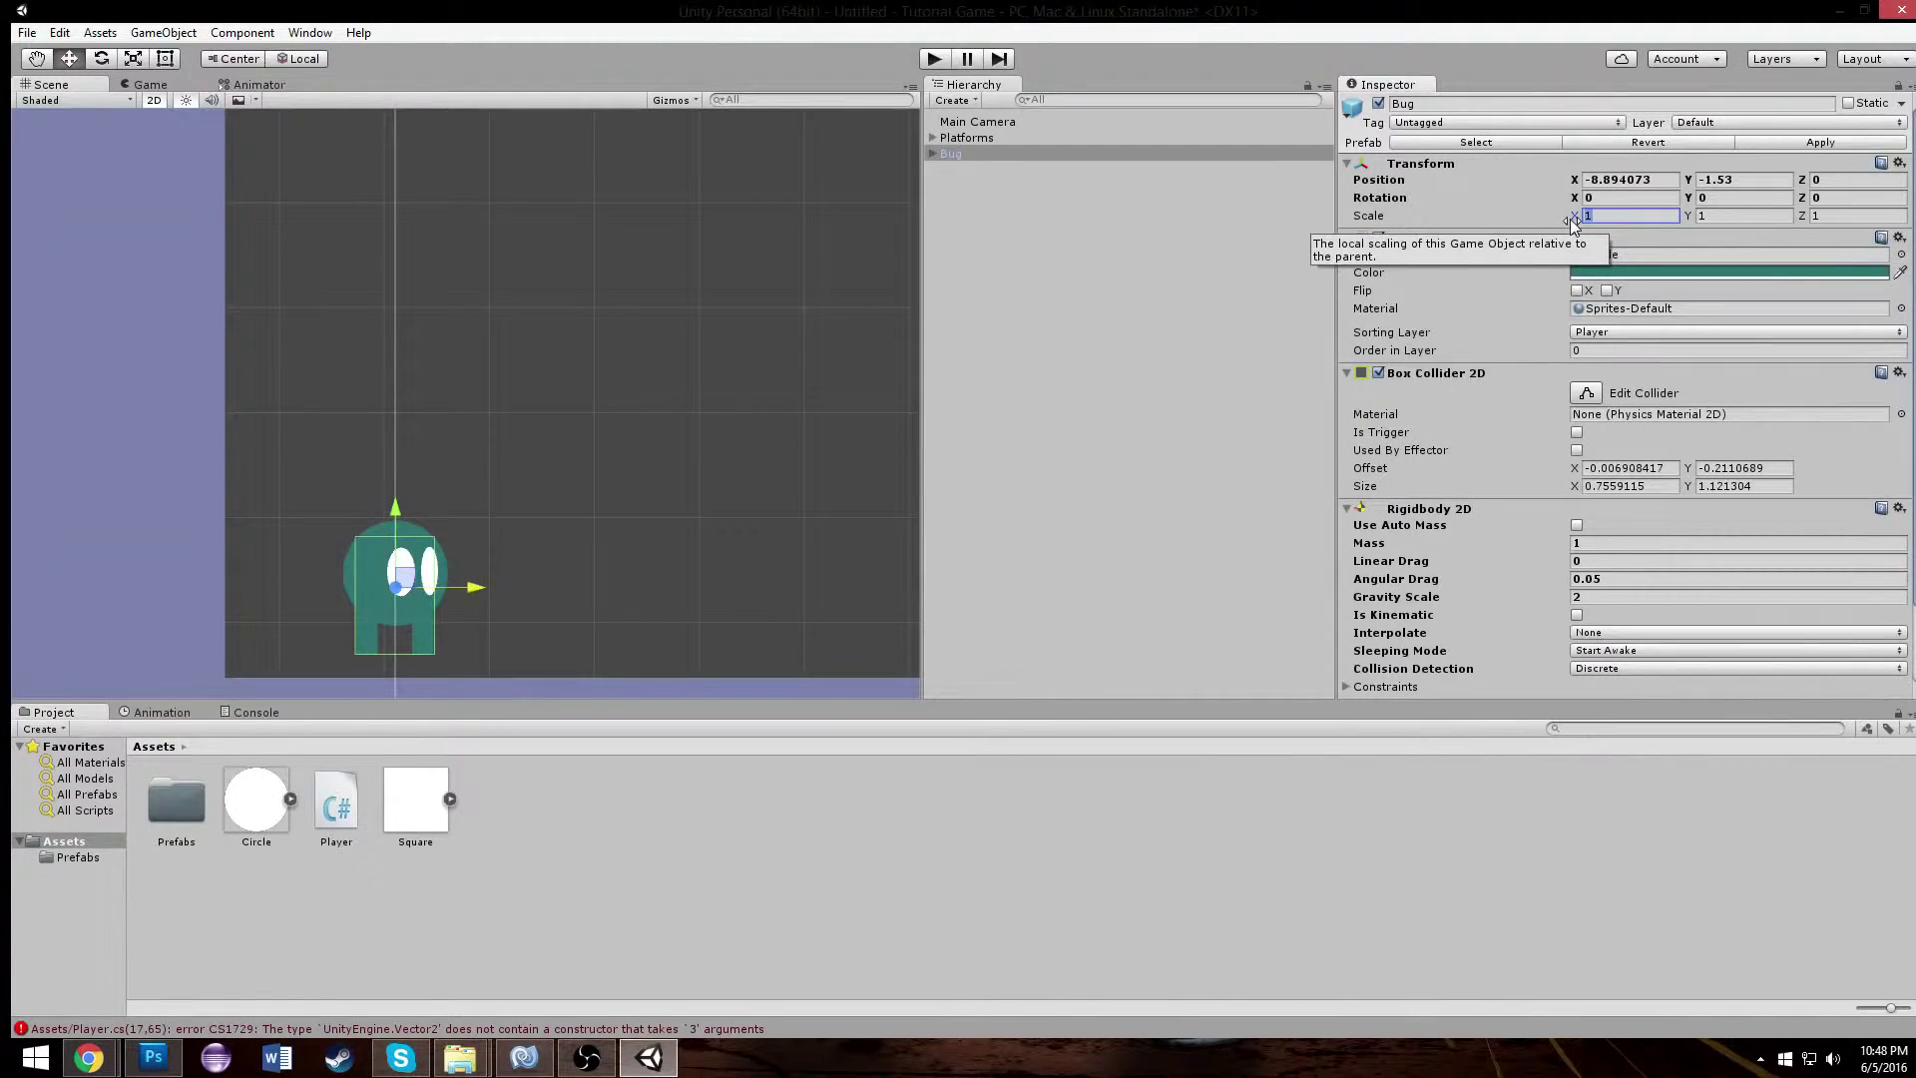
type("-1")
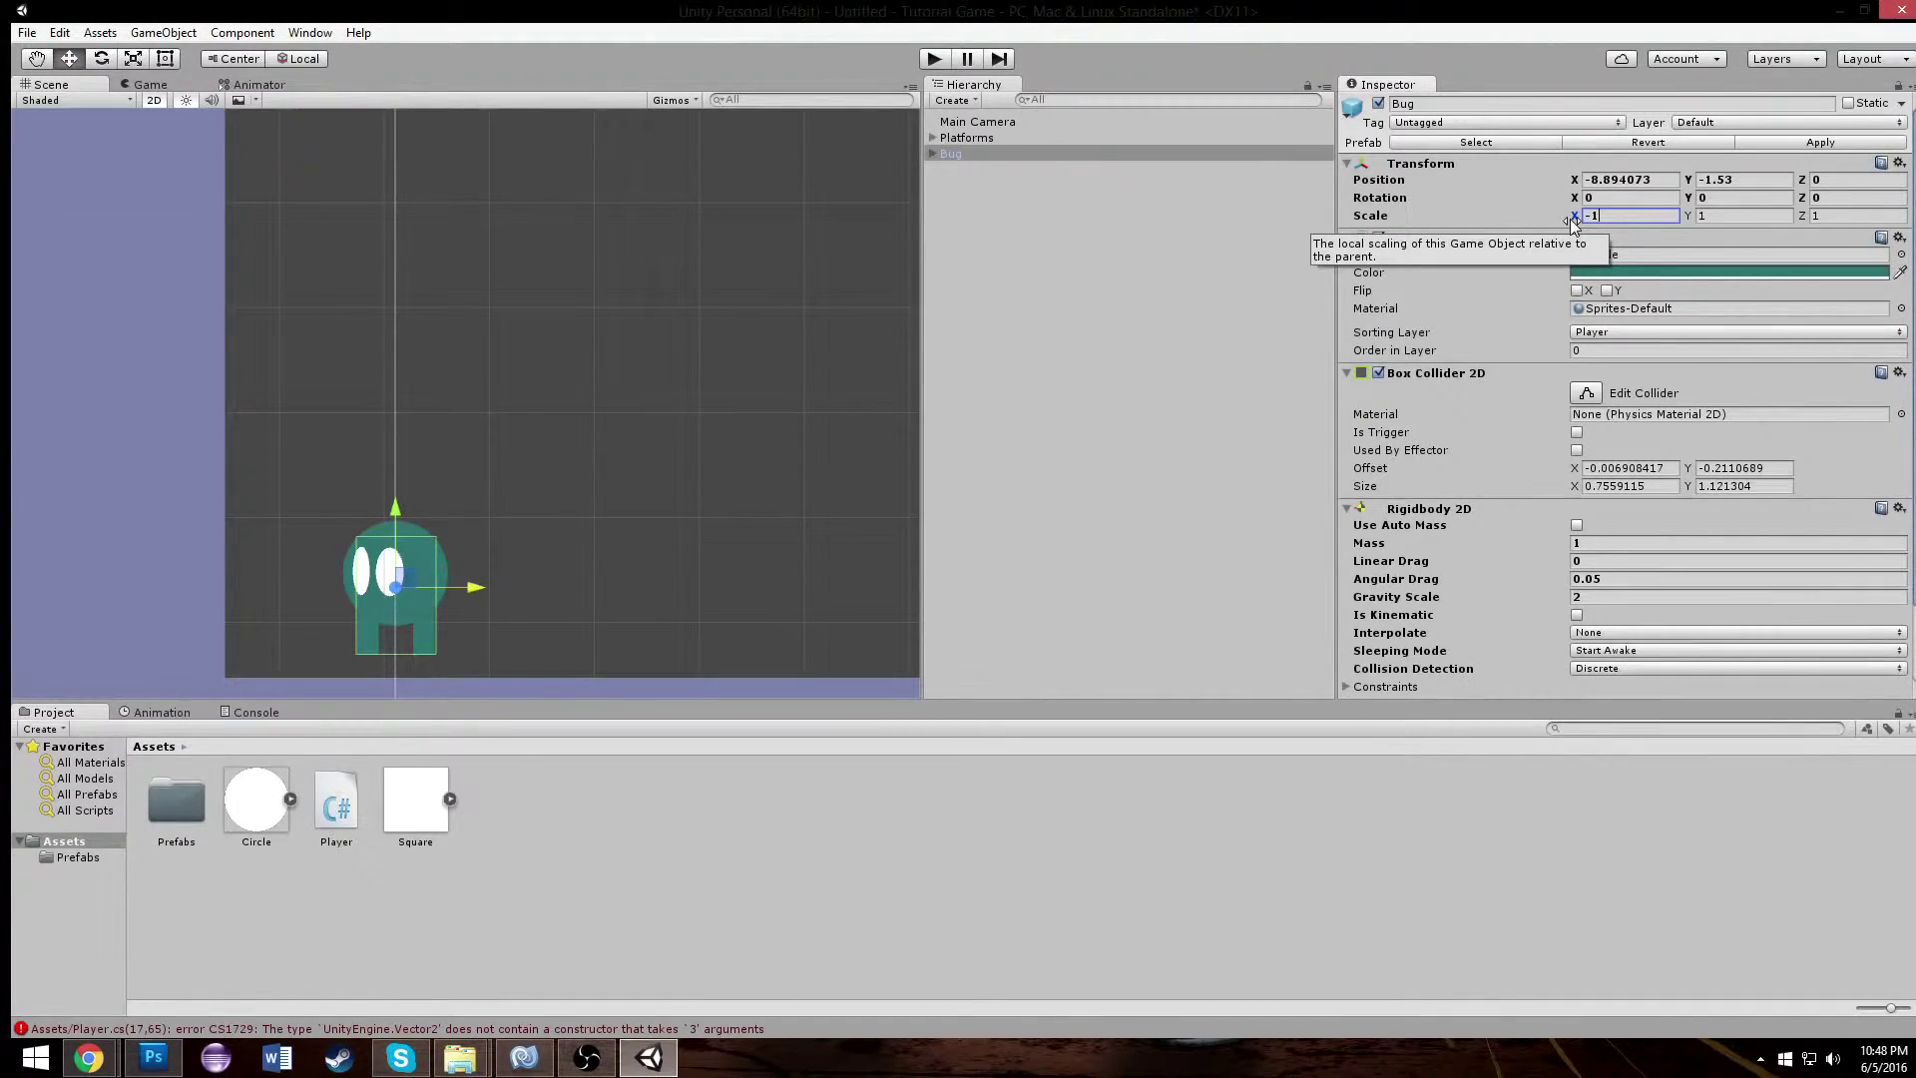
key("BackSpace")
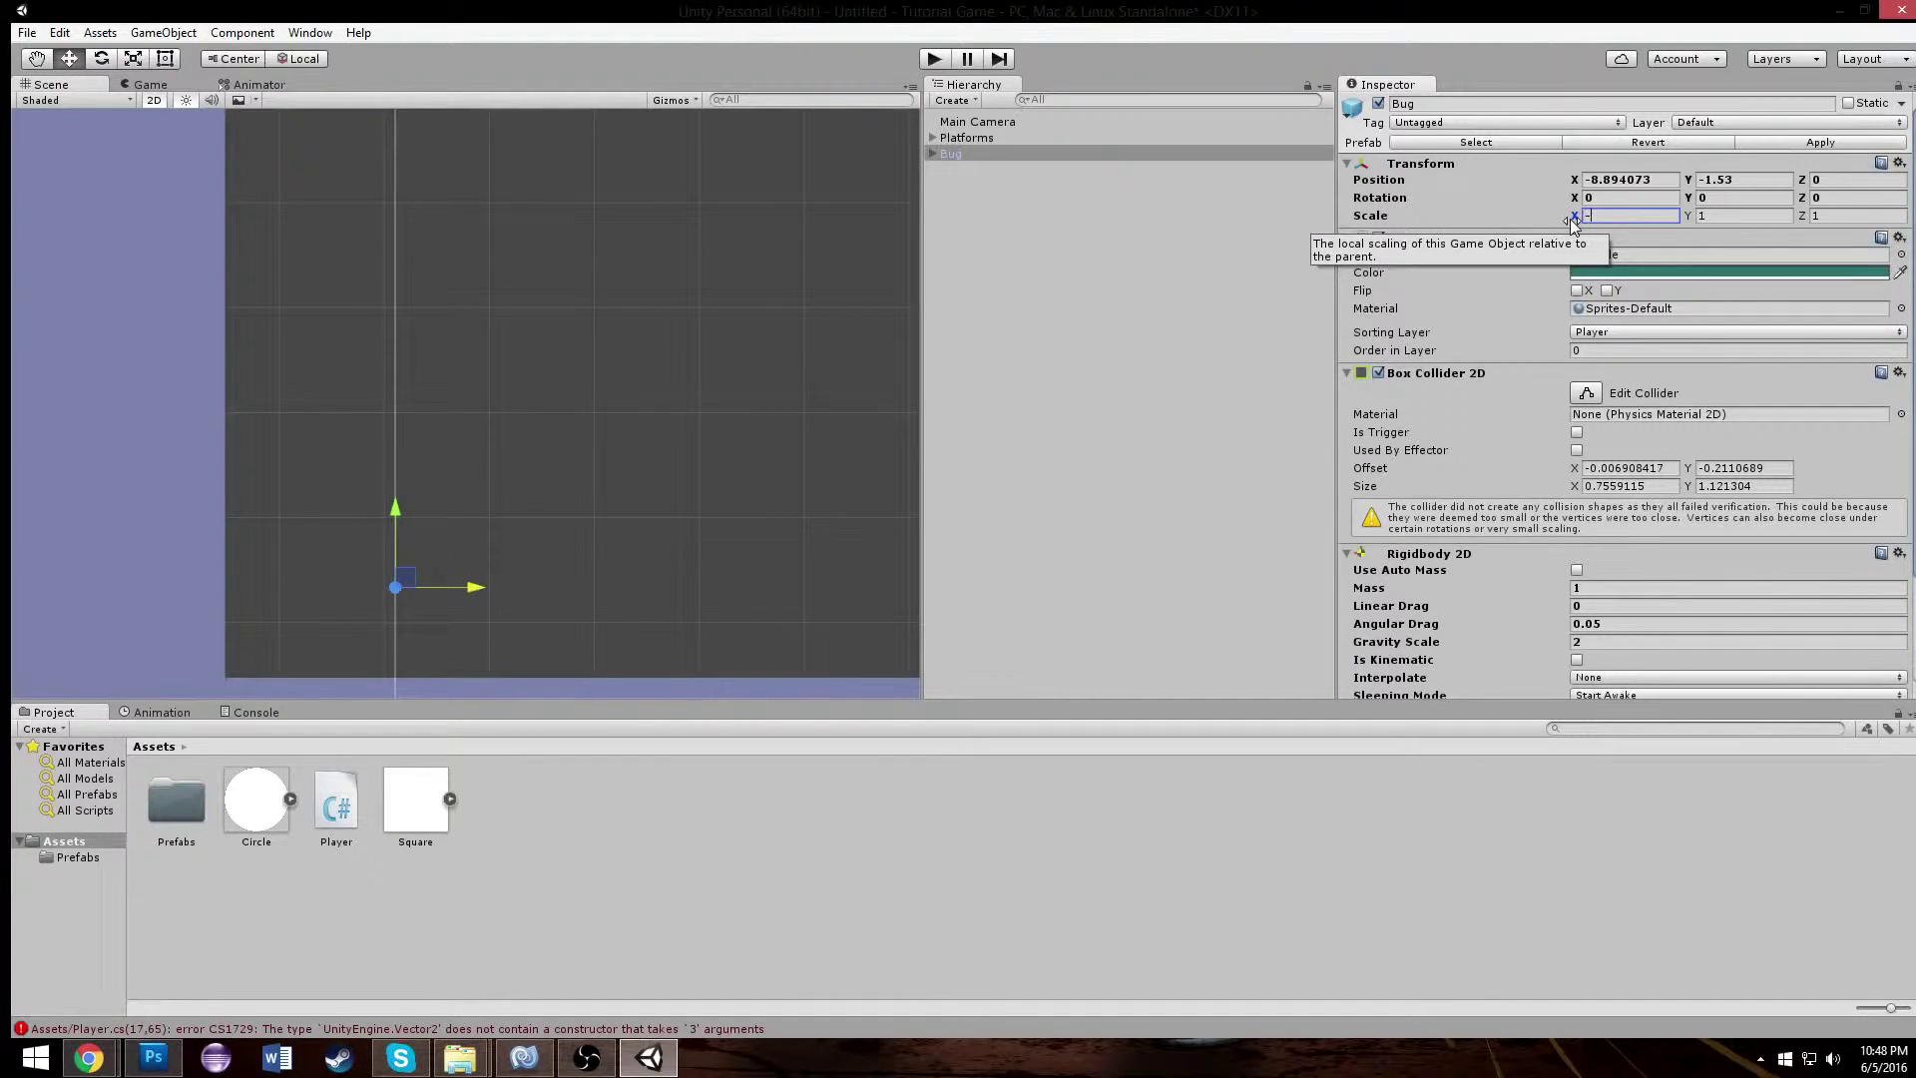
key("BackSpace")
type("1")
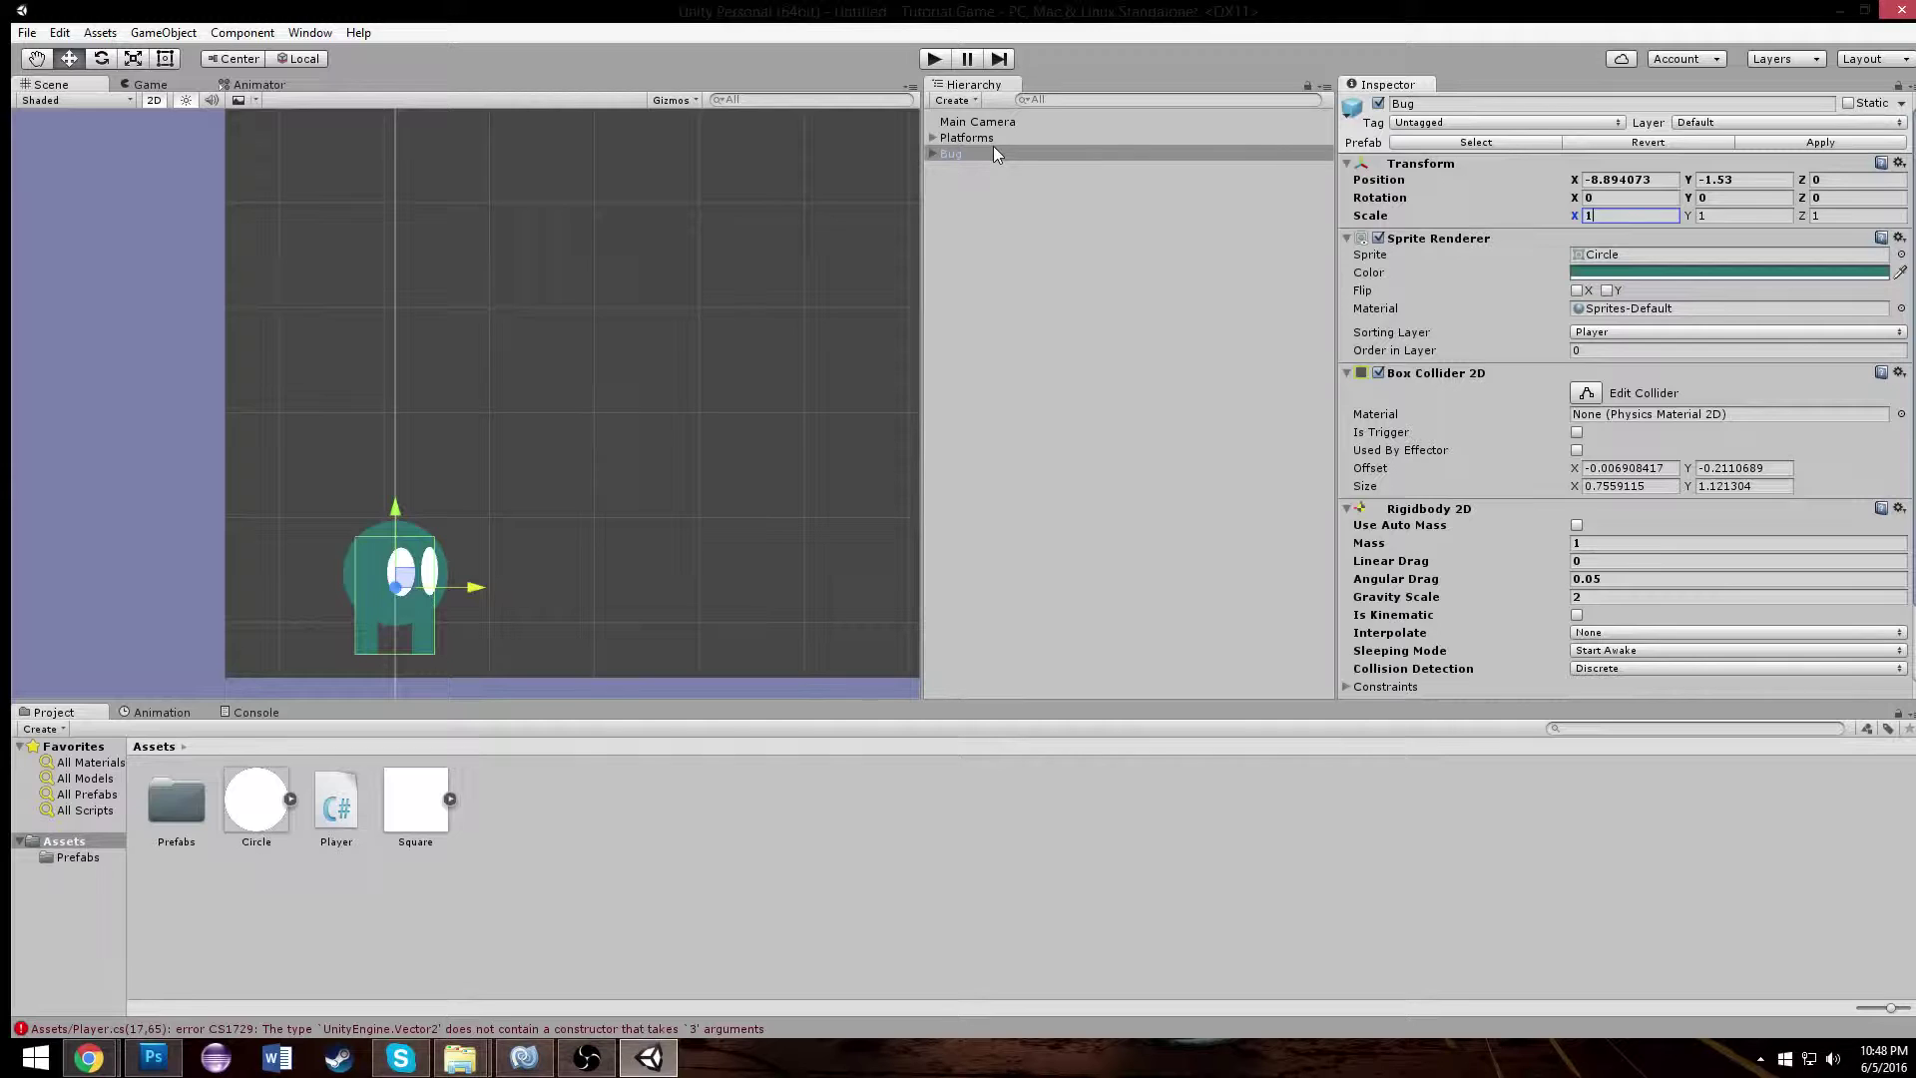
- Set the Bug's scale to 2 on the X, Y and Z axes
key("BackSpace")
type("2")
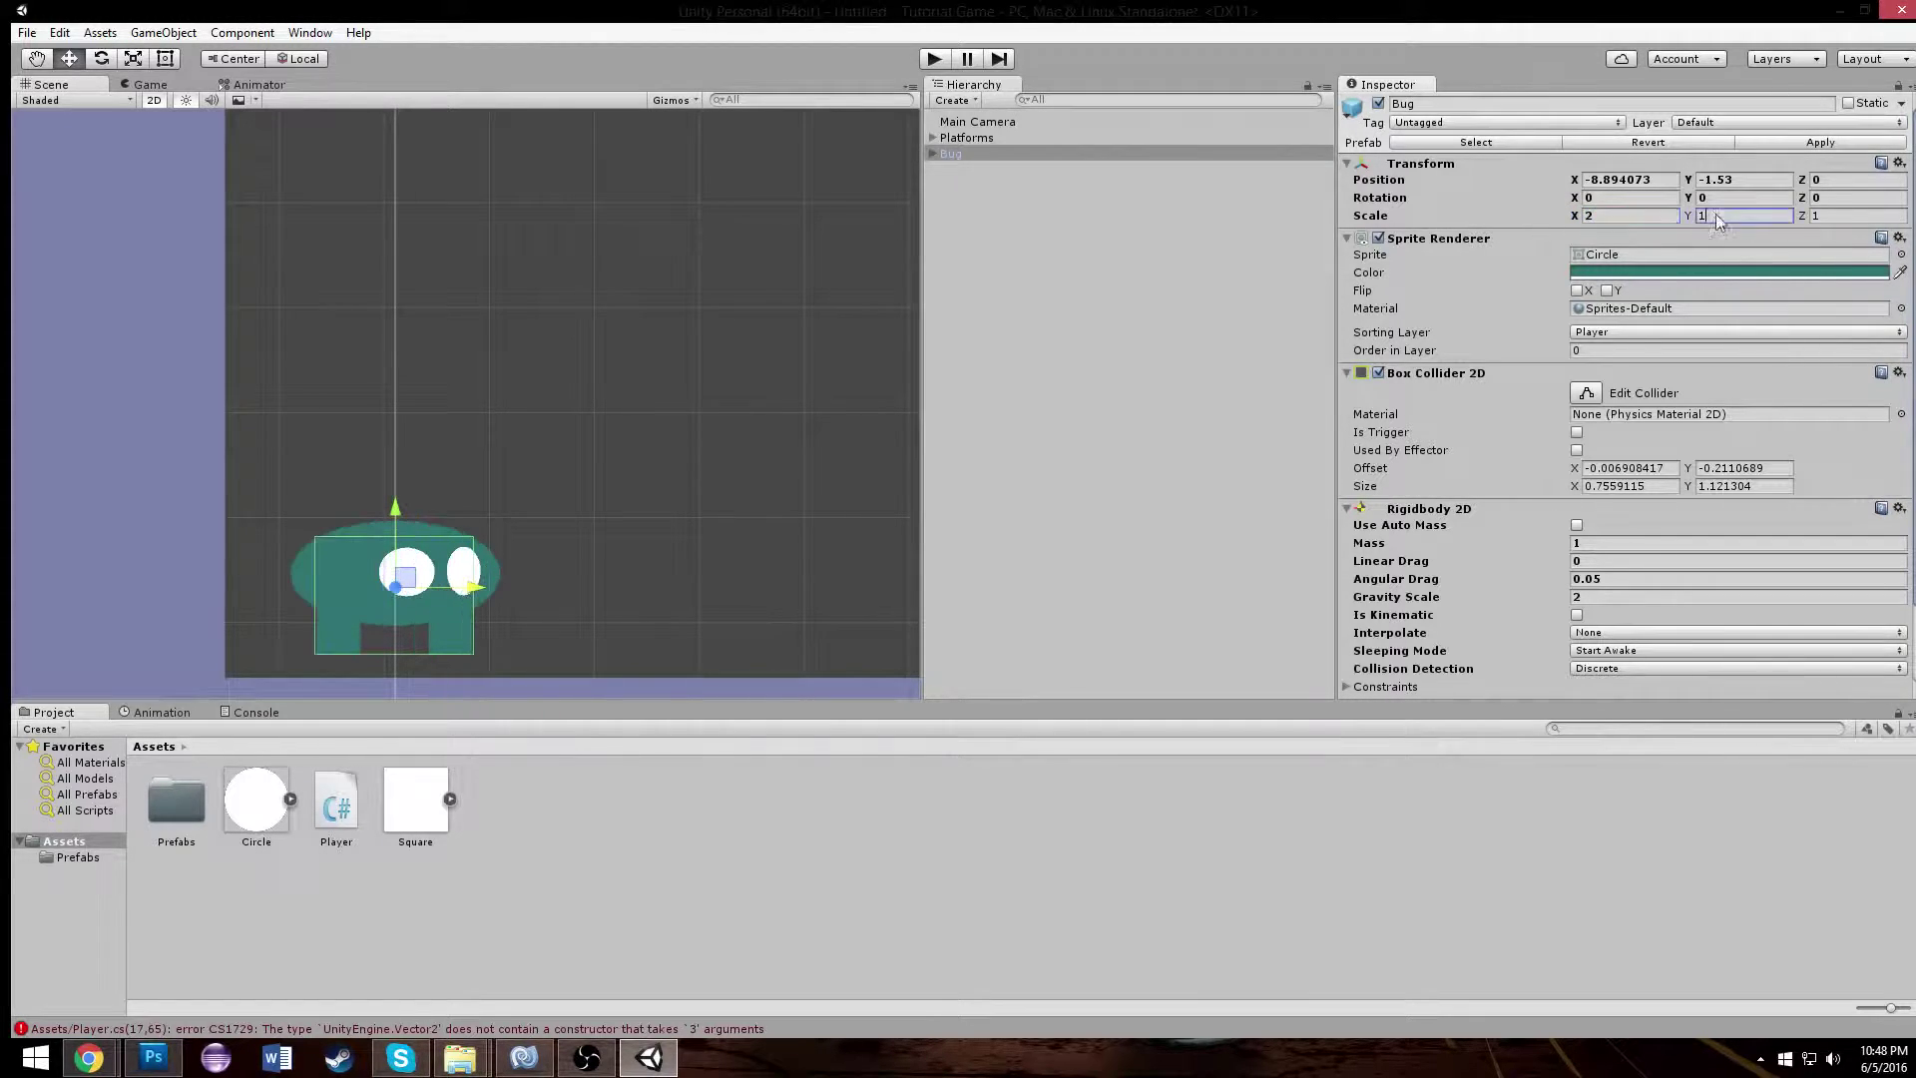
key("Tab")
type("2")
key("Tab")
type("2")
scroll(530, 440, "down", 5)
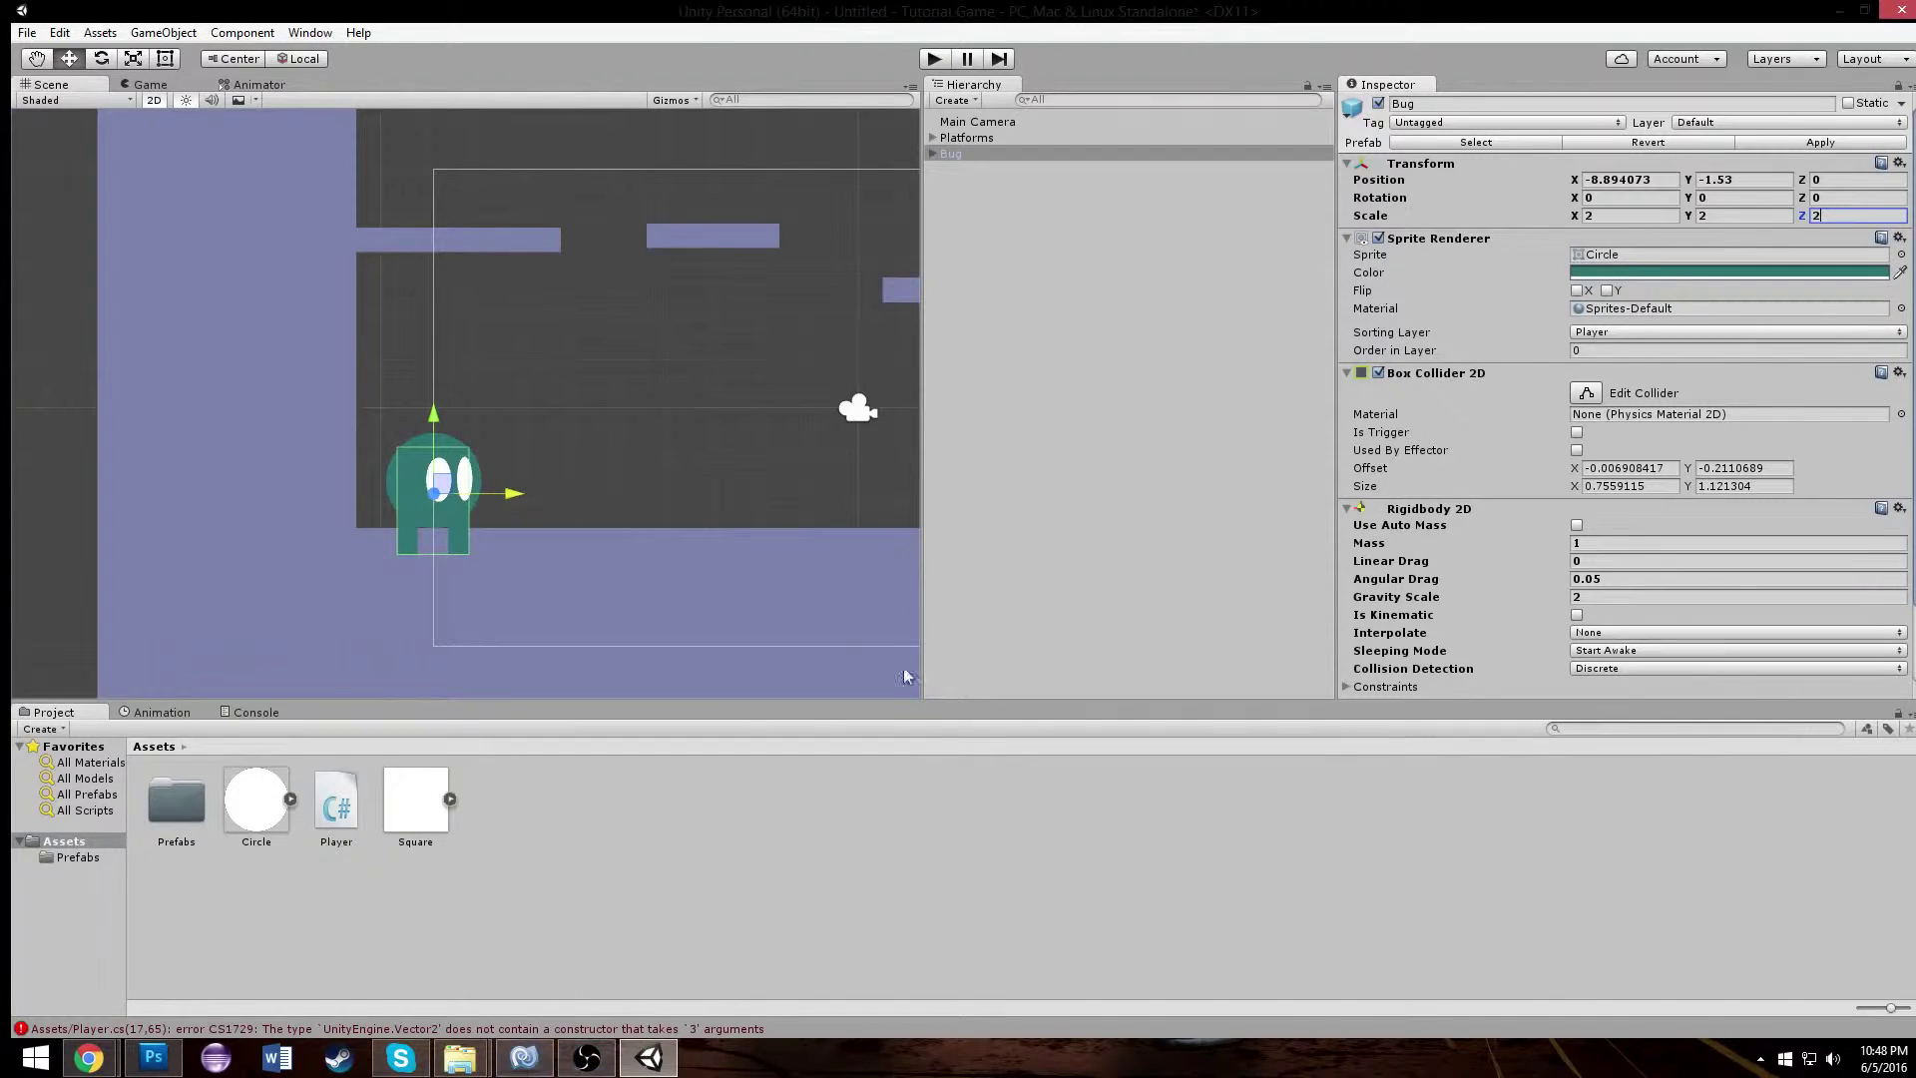
- Return the Bug's scale to 1 on the X, Y and Z axes
left_click(1604, 215)
type("1")
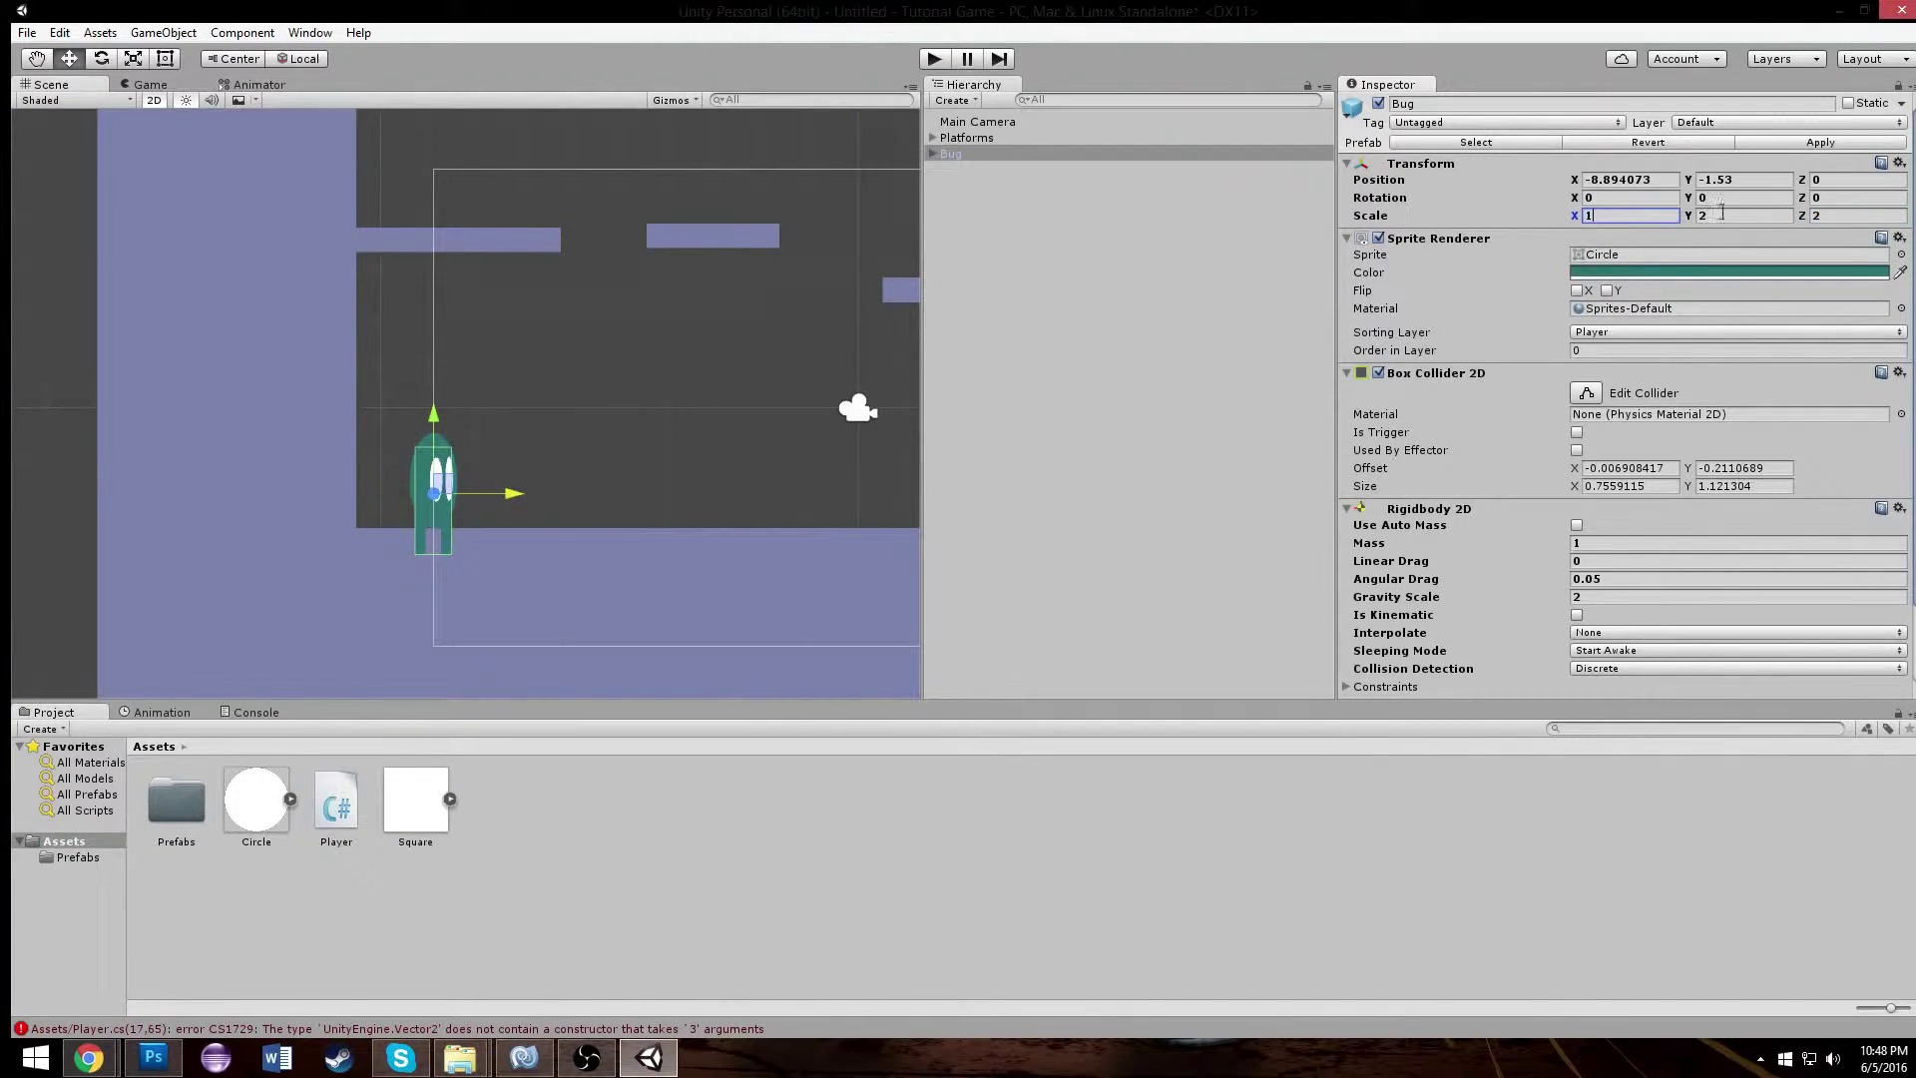
key("Tab")
type("1")
key("Tab")
type("1")
scroll(697, 389, "up", 4)
middle_click_drag(731, 417, 775, 342)
- Switch to MonoDevelop, replace Vector2 with Vector3 in both transform.localScale statements, and save the script
left_click(547, 1064)
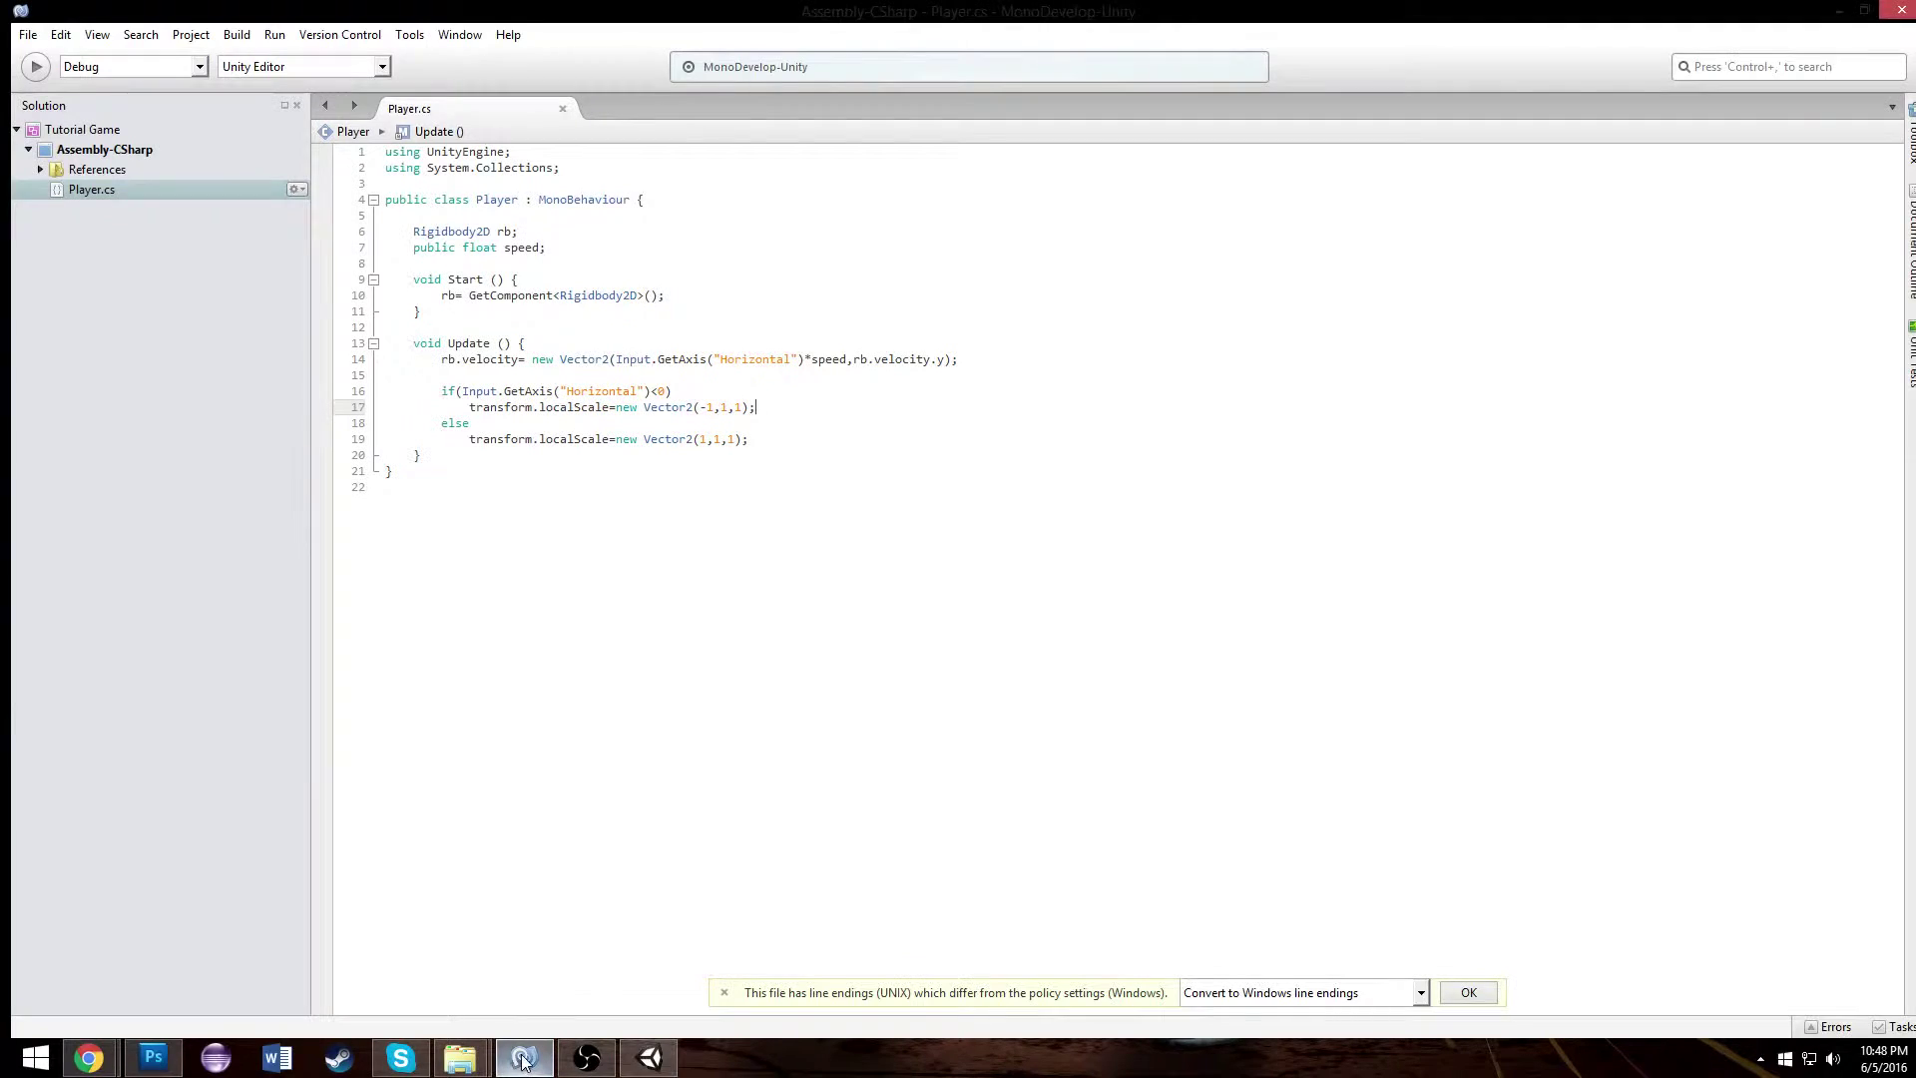
key("BackSpace")
type("3")
key("Down")
key("Down")
key("Down")
key("Up")
type("3")
key("BackSpace")
key("BackSpace")
type("3")
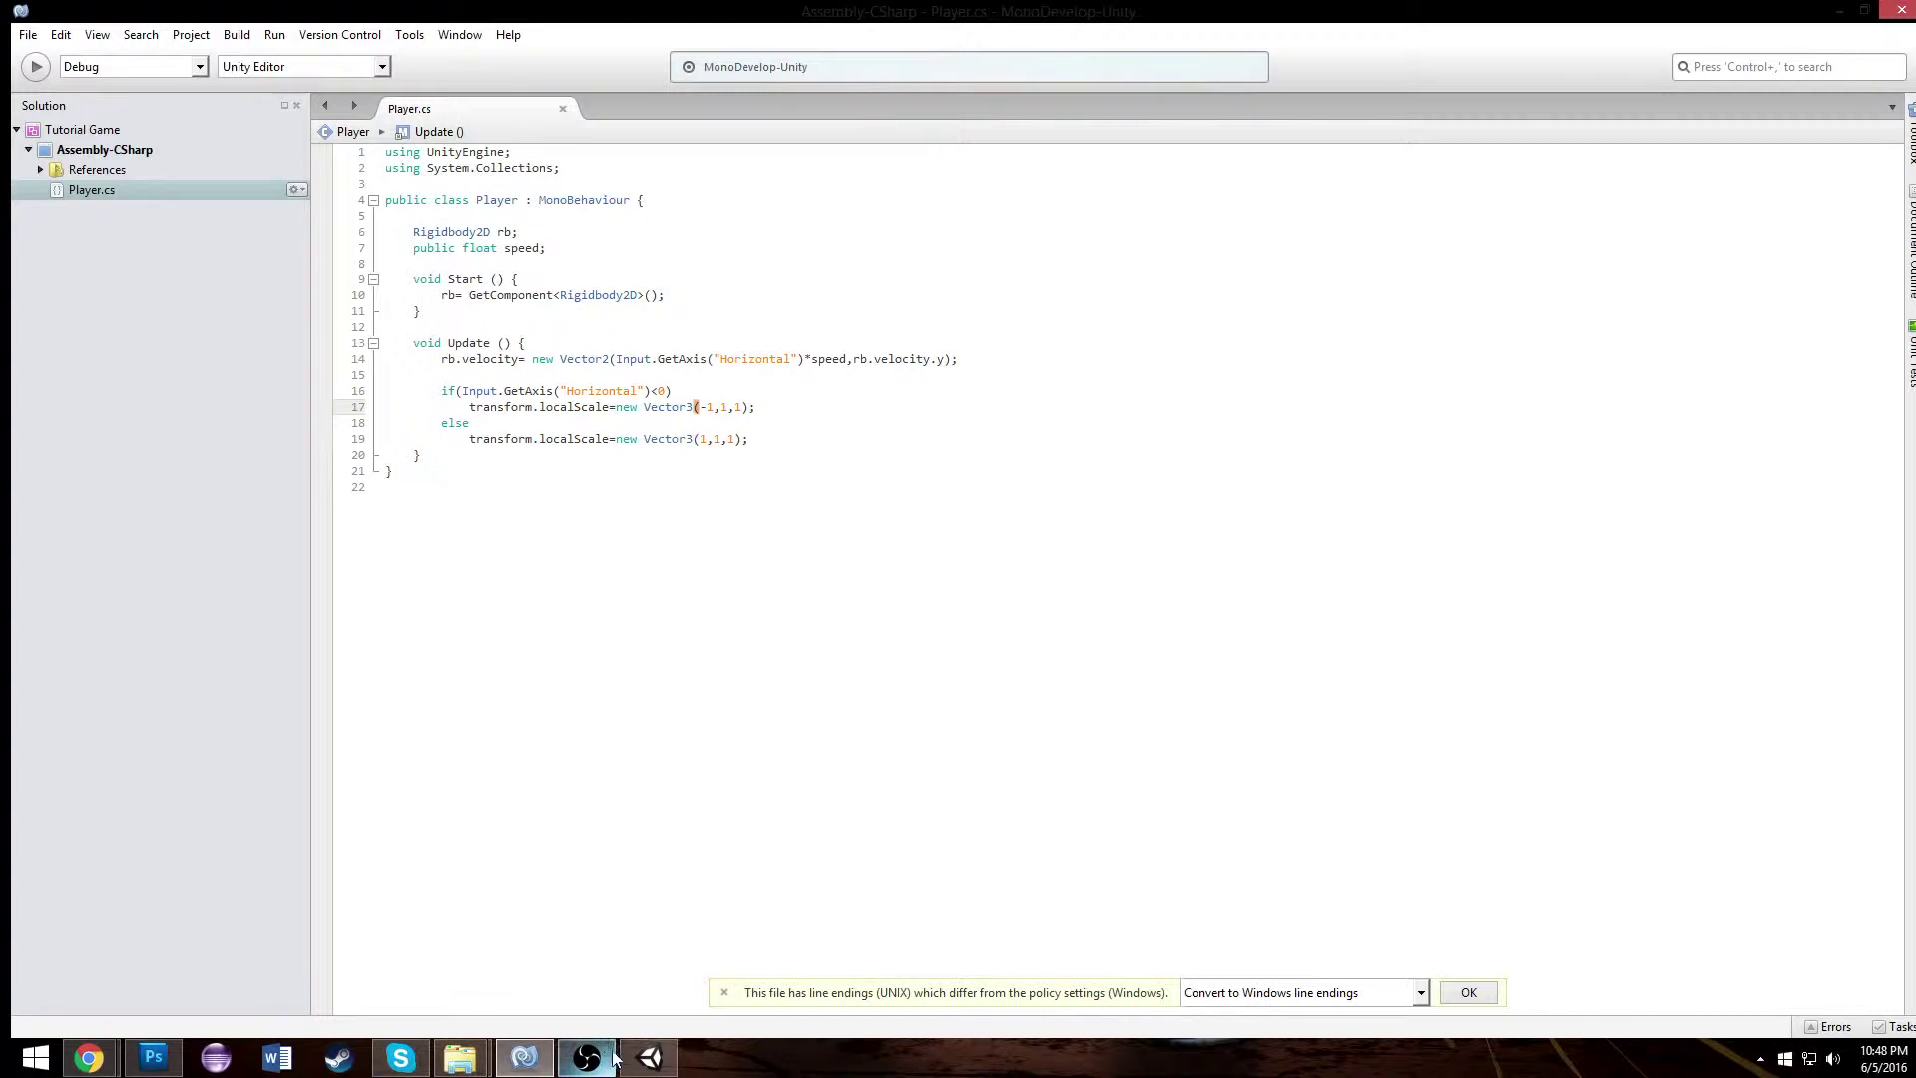
- Switch to Unity, run the game, walk the Bug right and left to test its flipping, and stop the game
left_click(649, 1058)
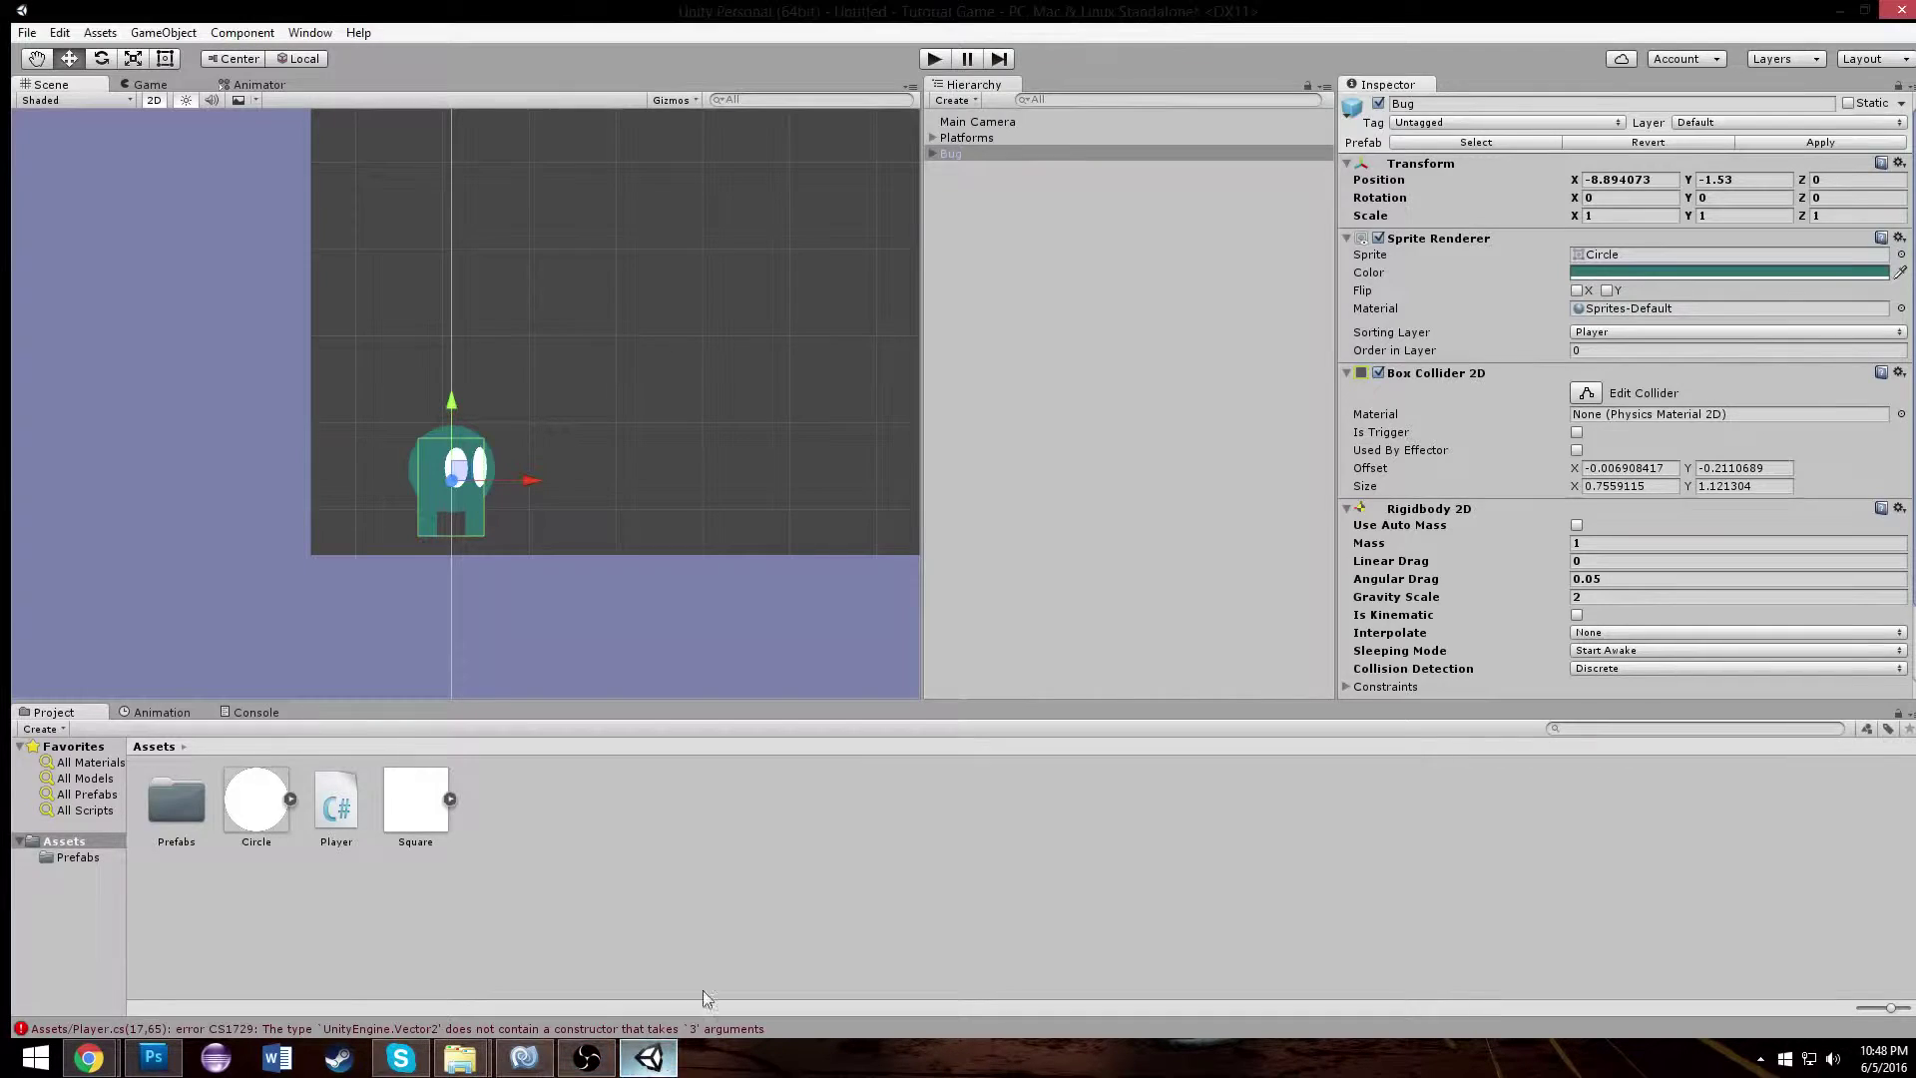
left_click(934, 58)
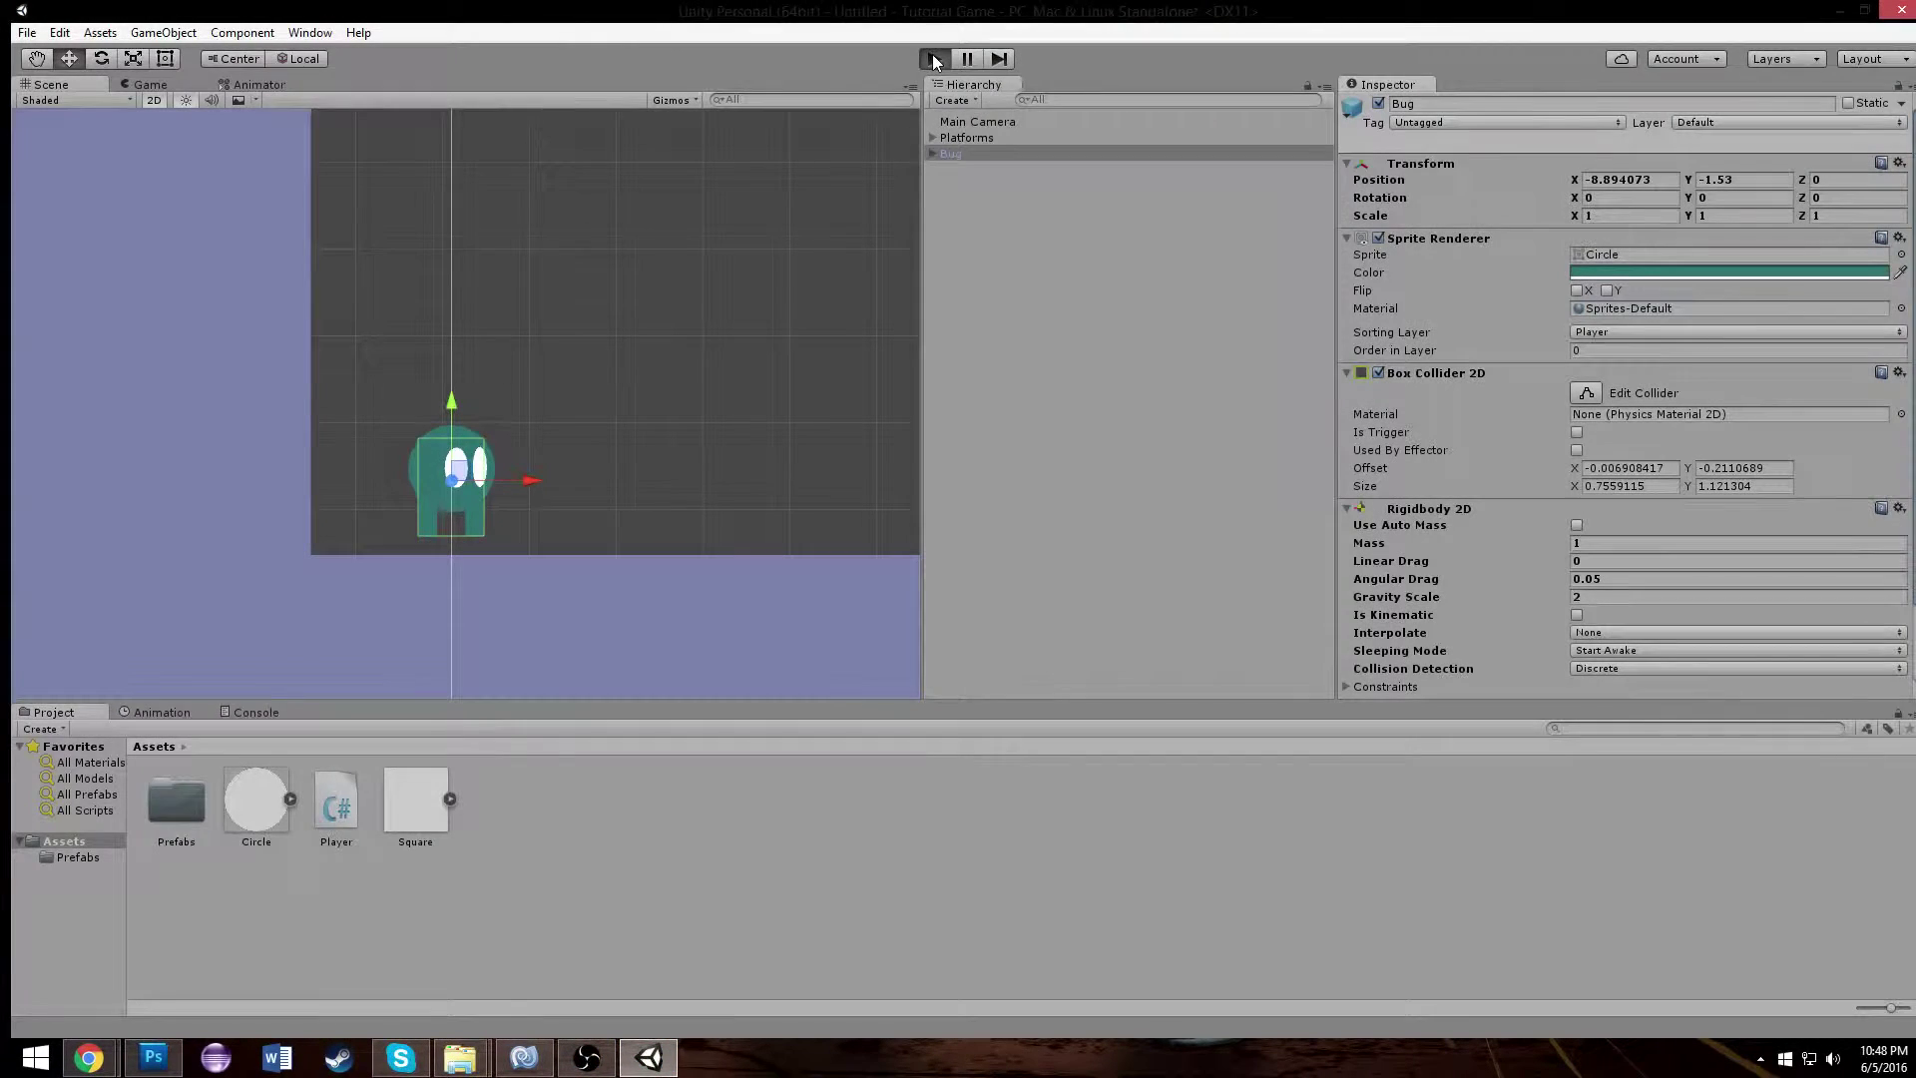
key("d")
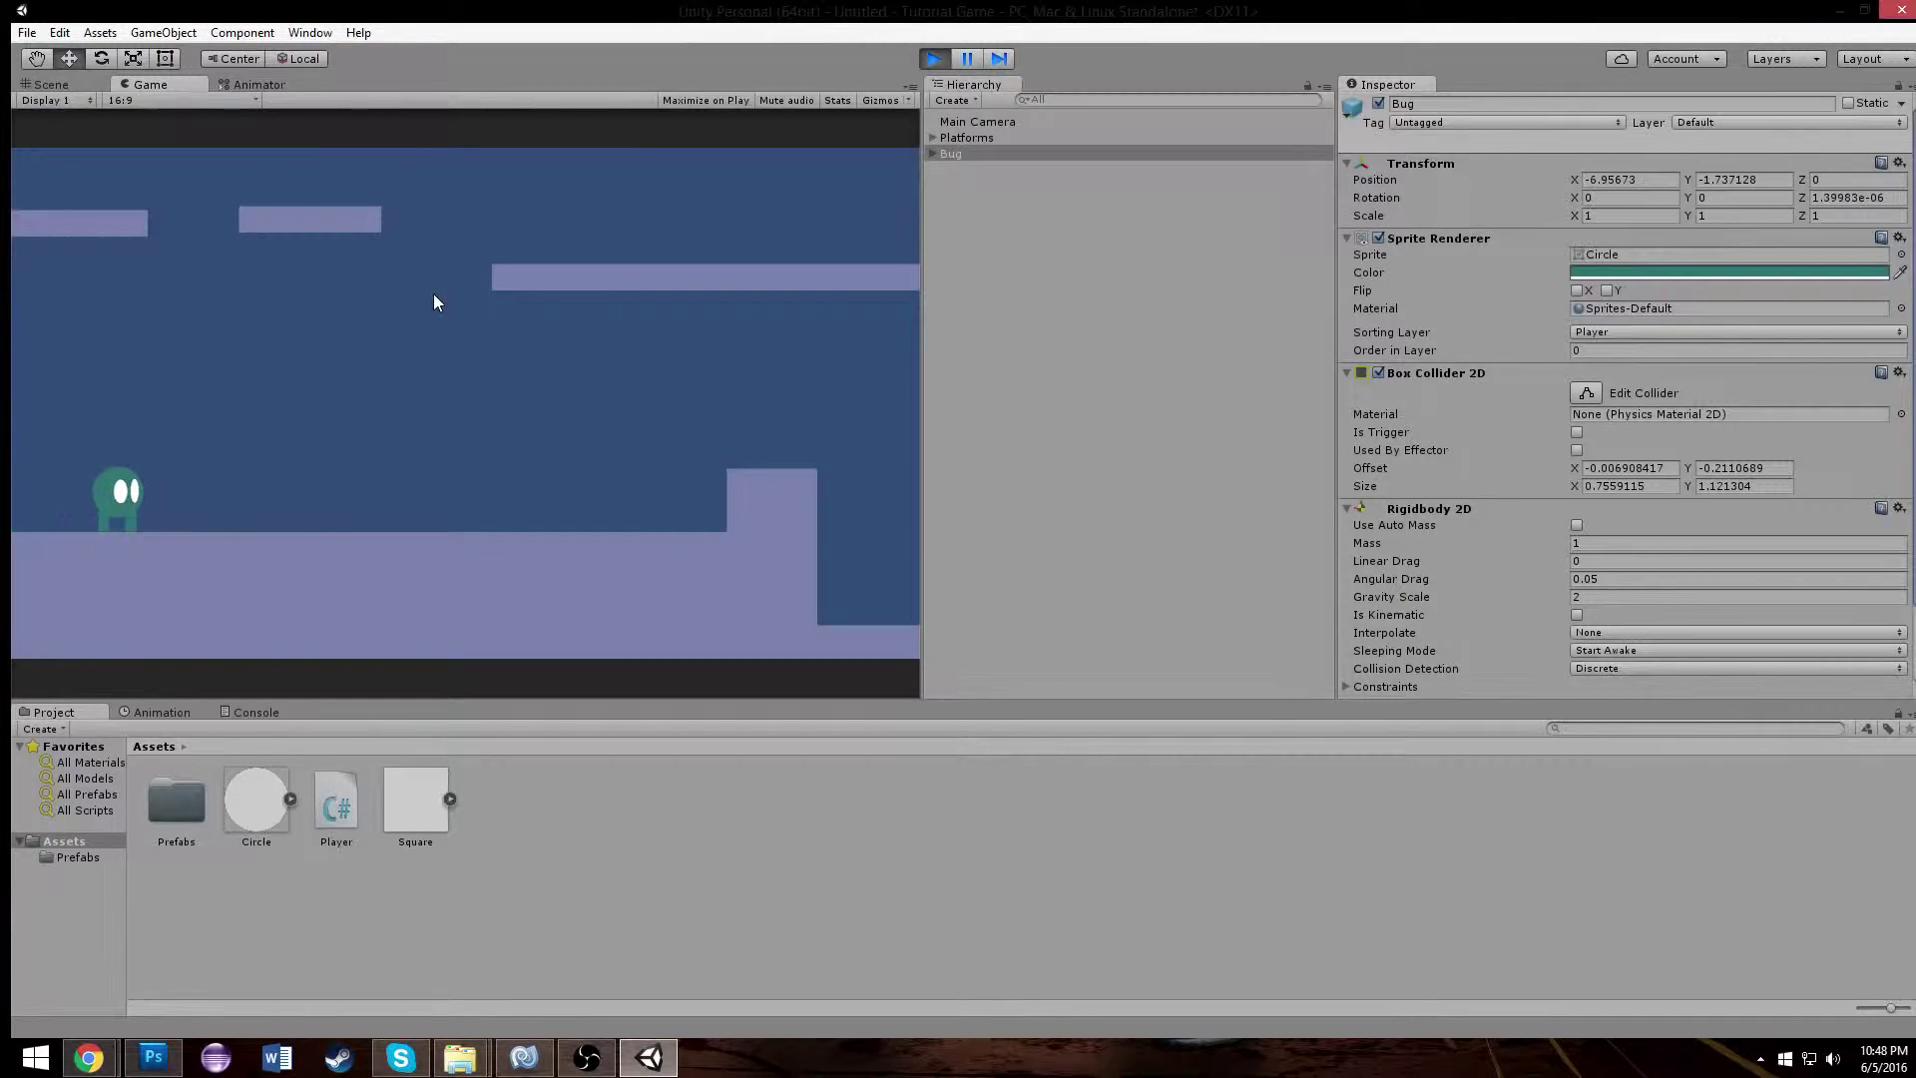
key("a")
key("d")
key("a")
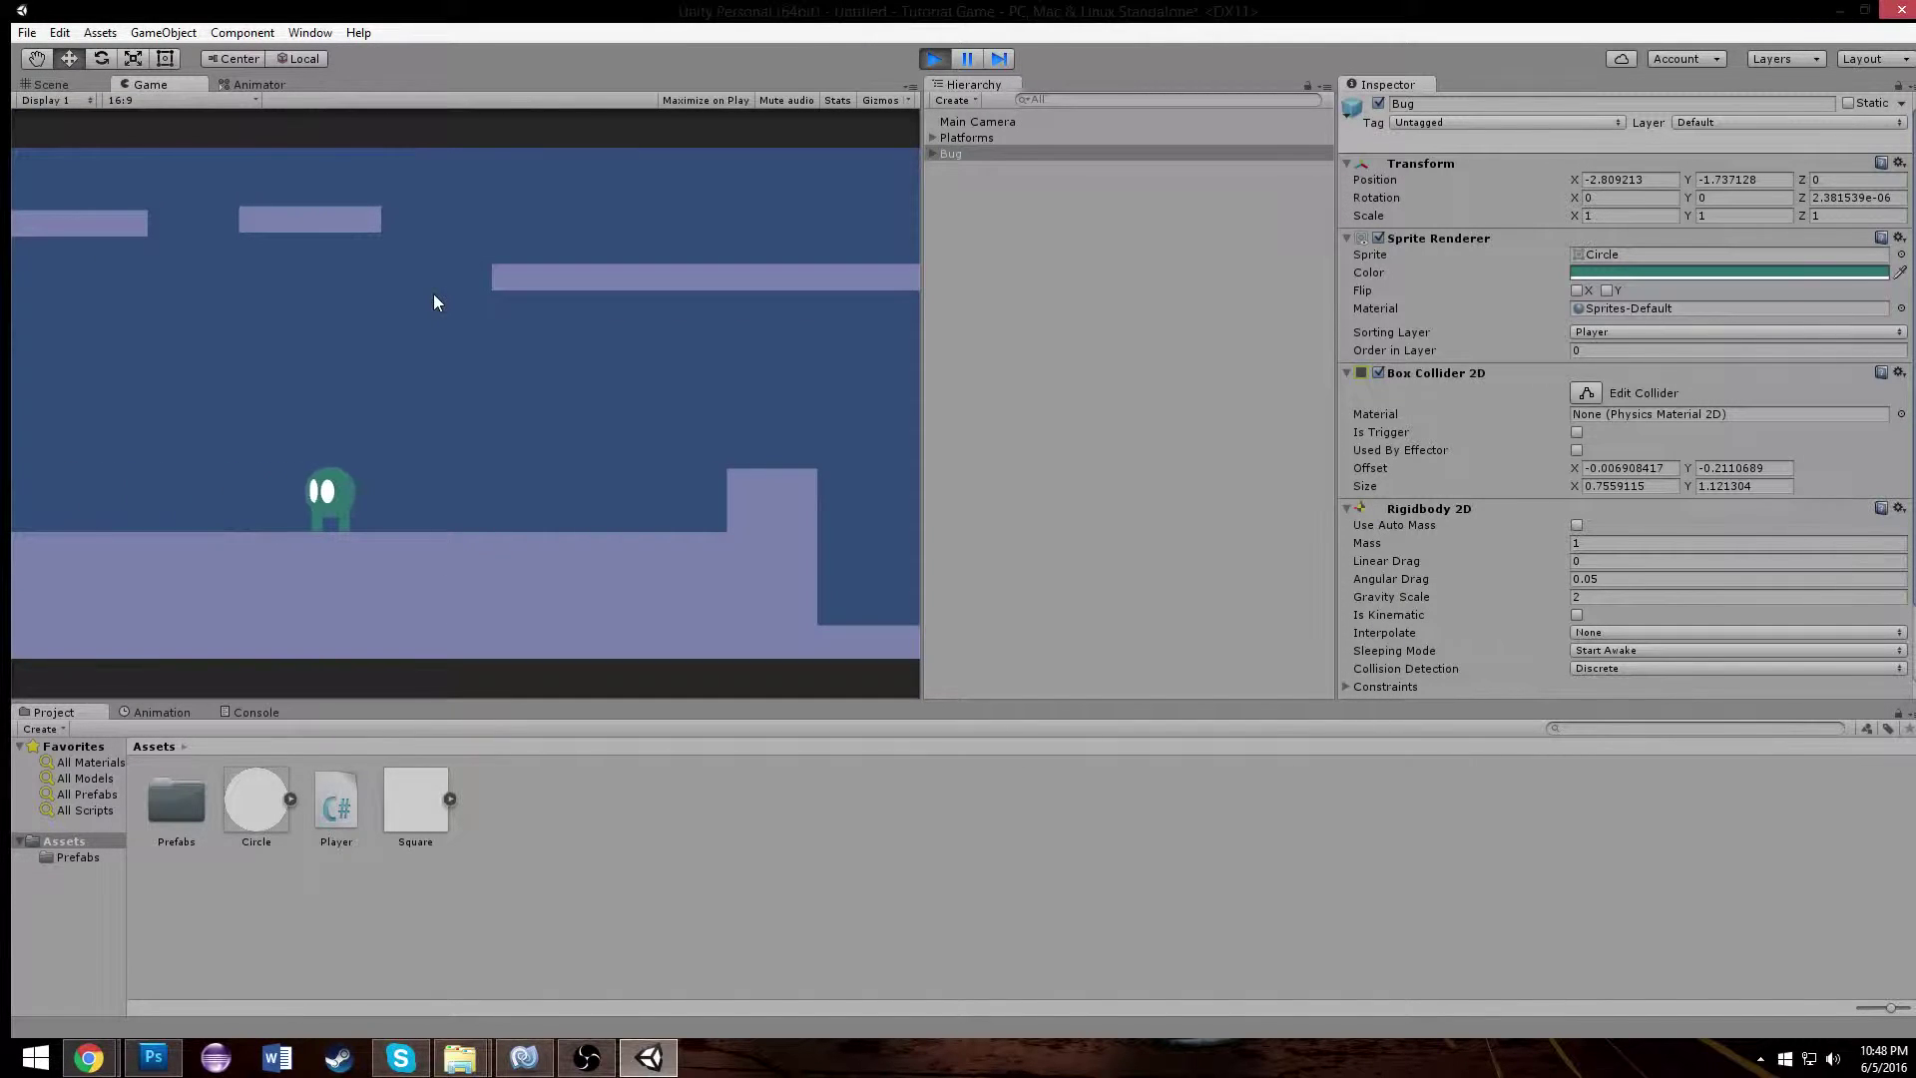
key("d")
key("Left")
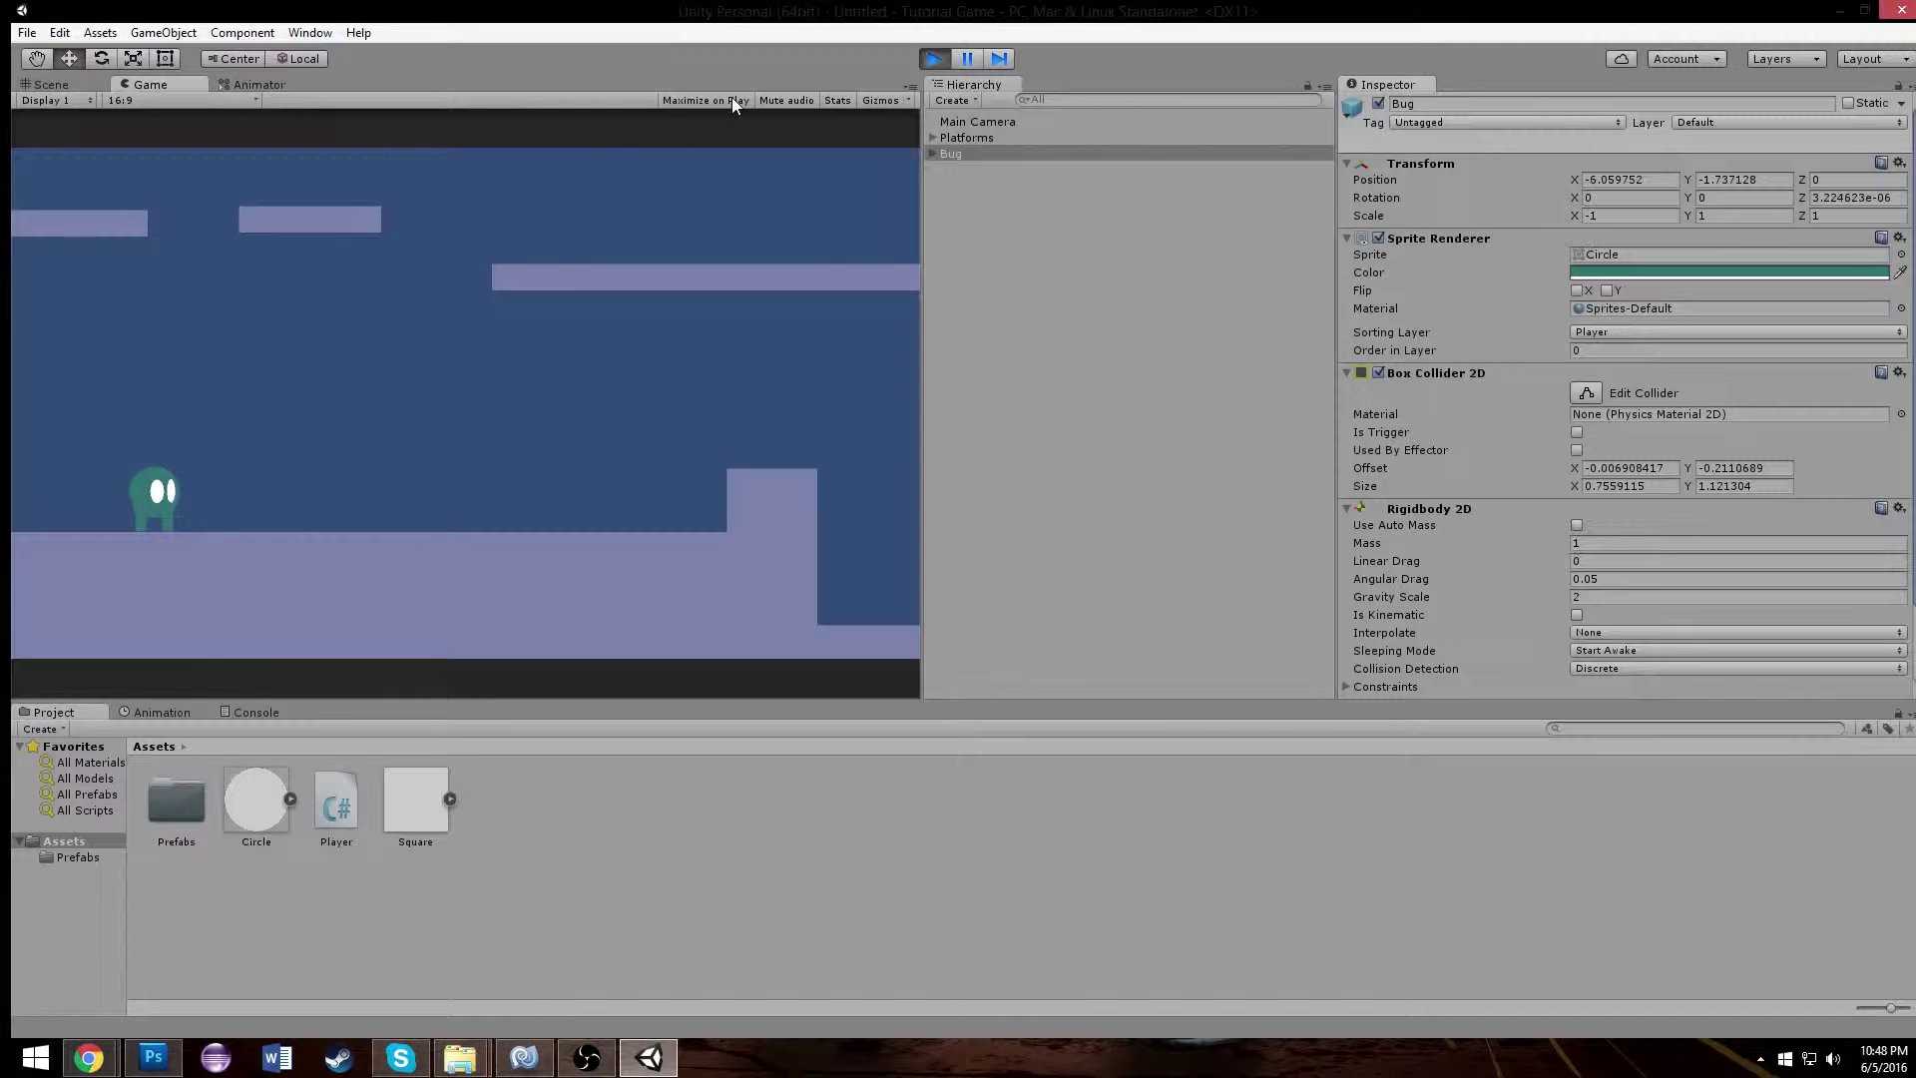
key("Right")
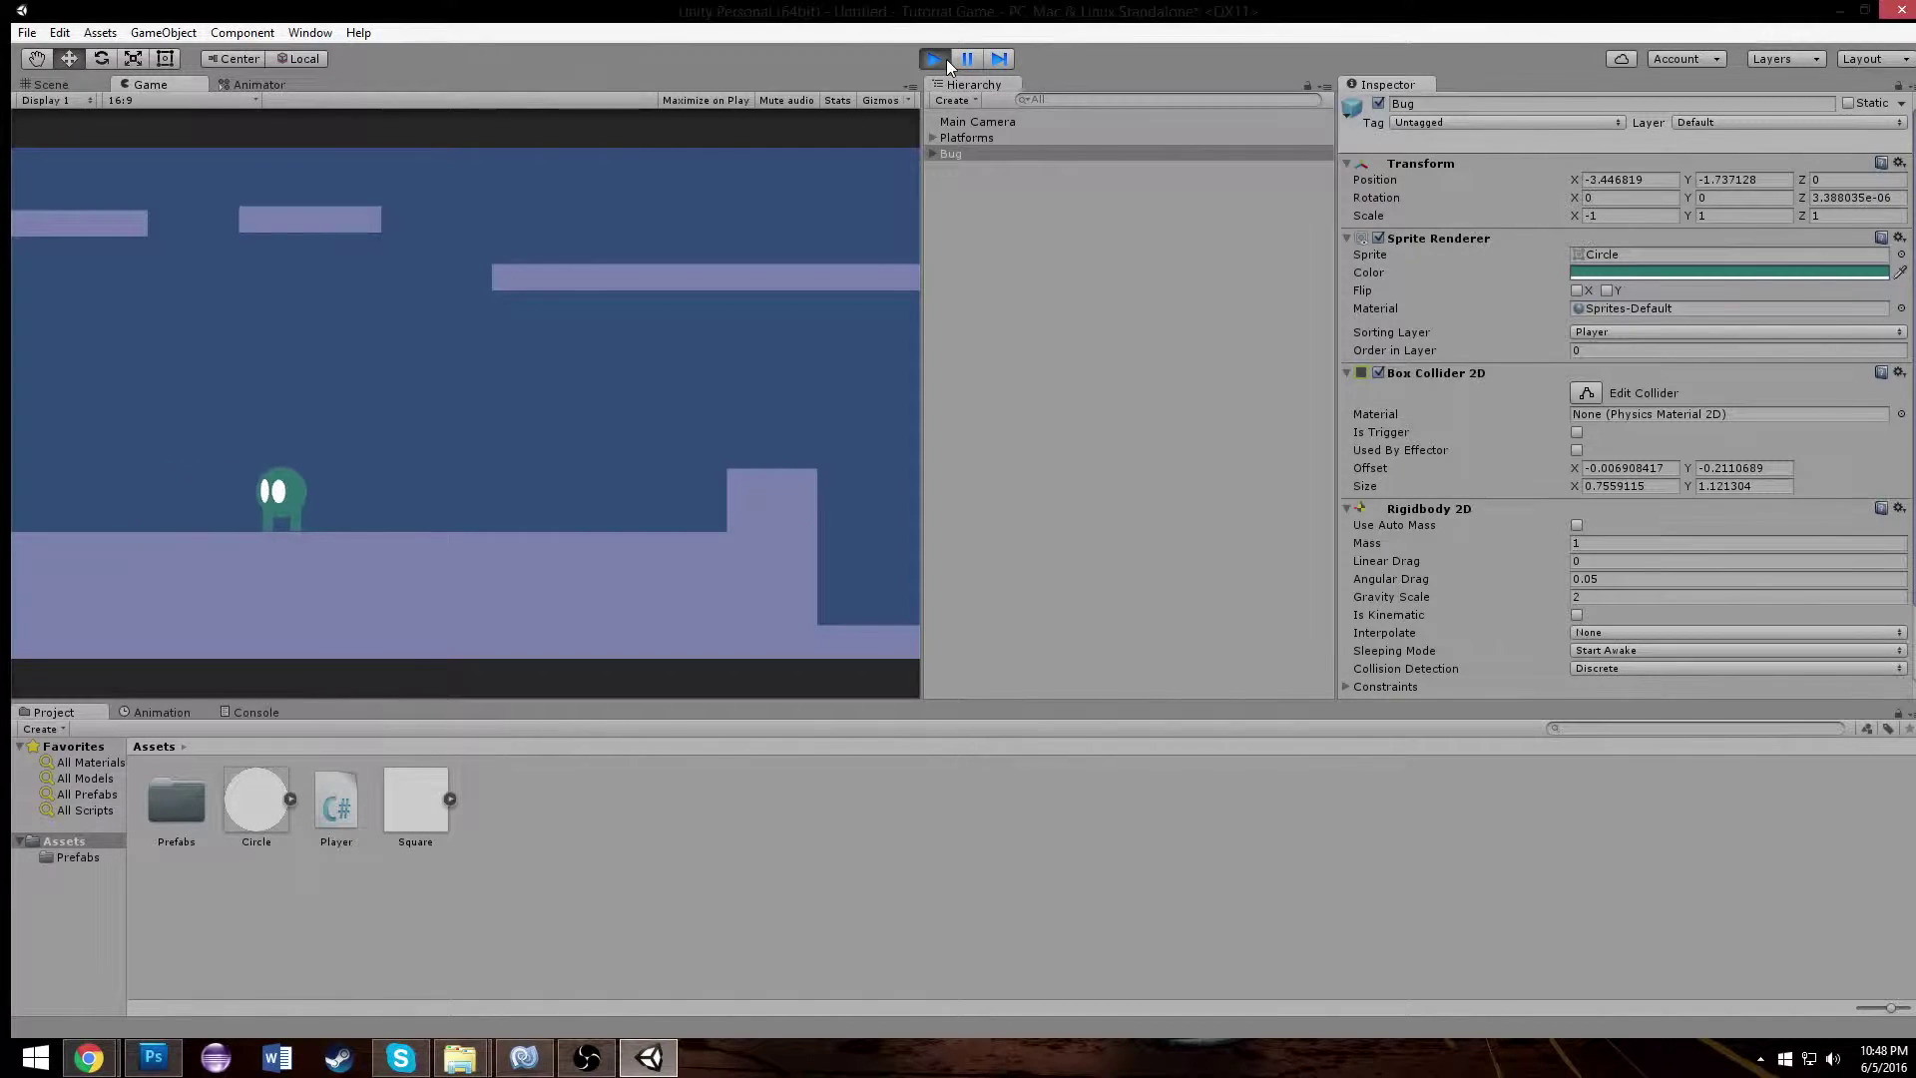
left_click(944, 58)
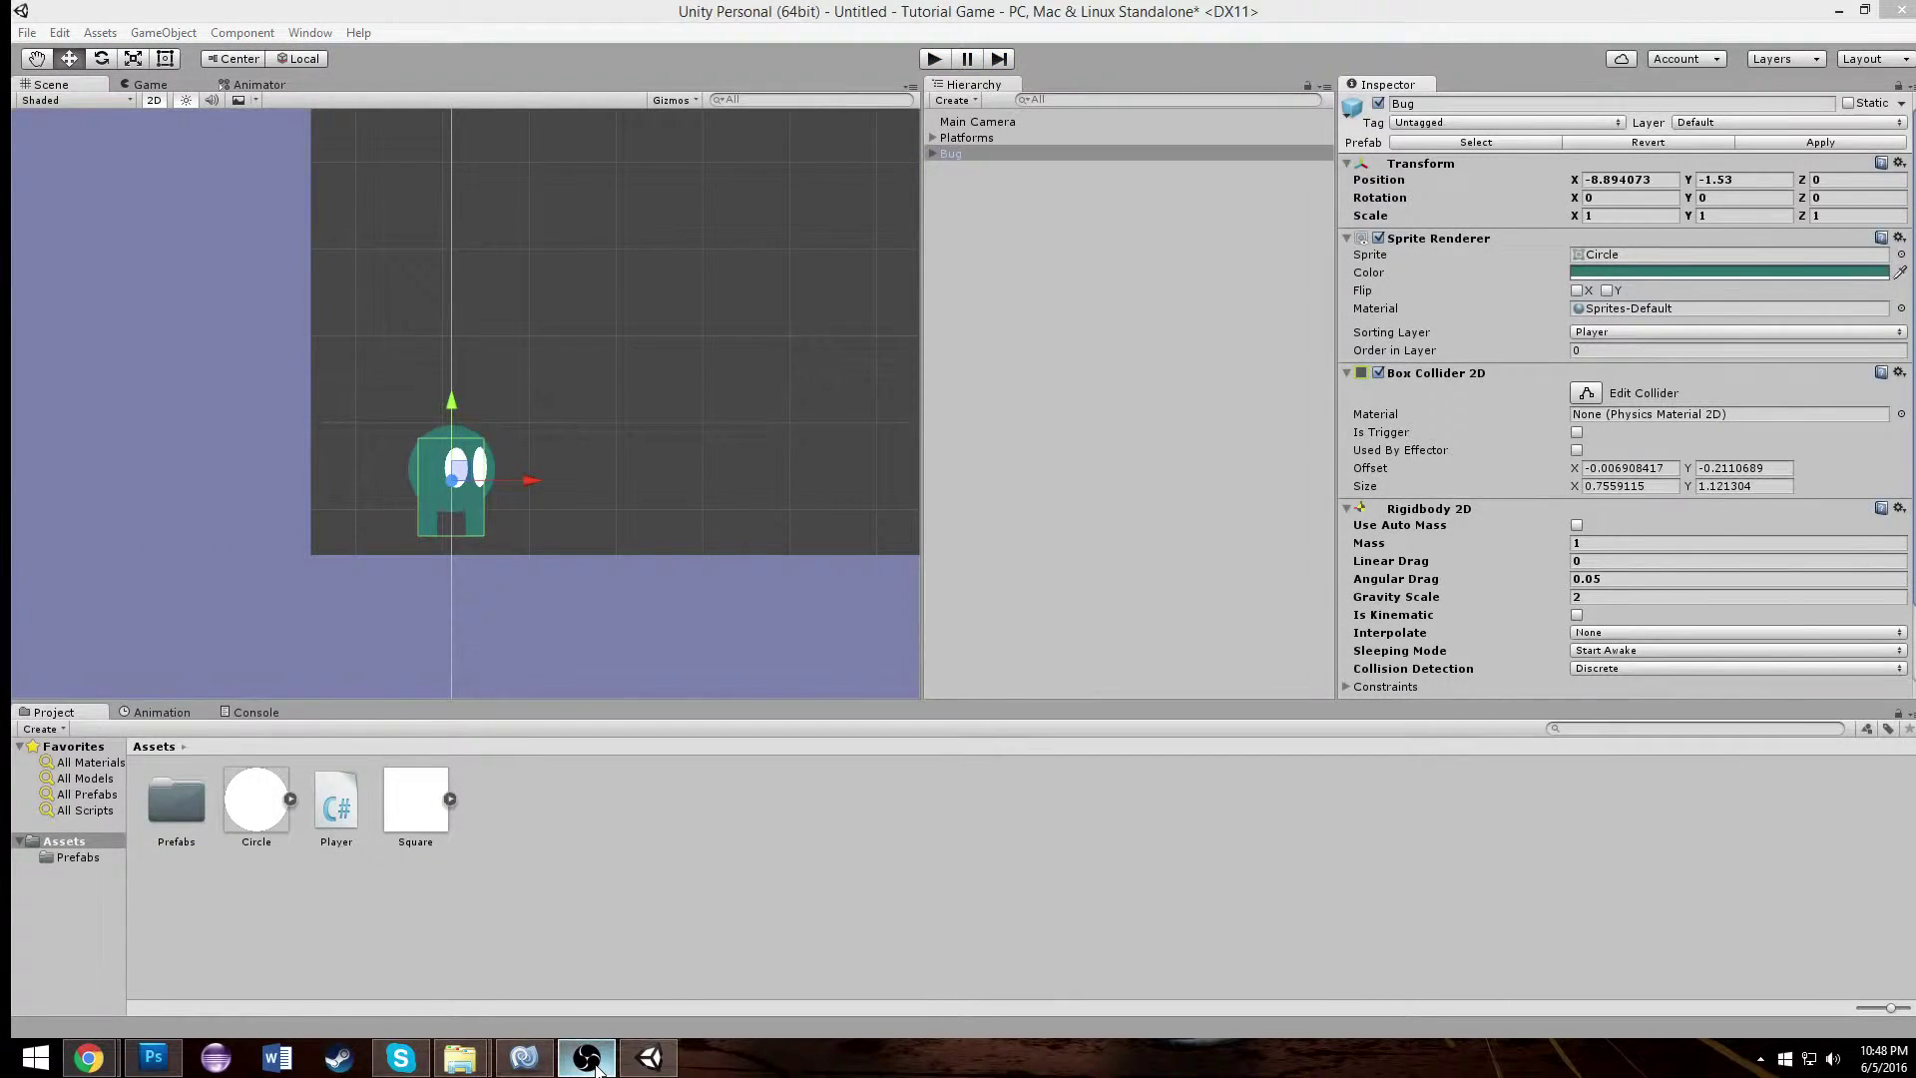
- Switch to MonoDevelop, extend the else branch with the condition if(Input.GetAxis("Horizontal")>0), and save the script
left_click(524, 1057)
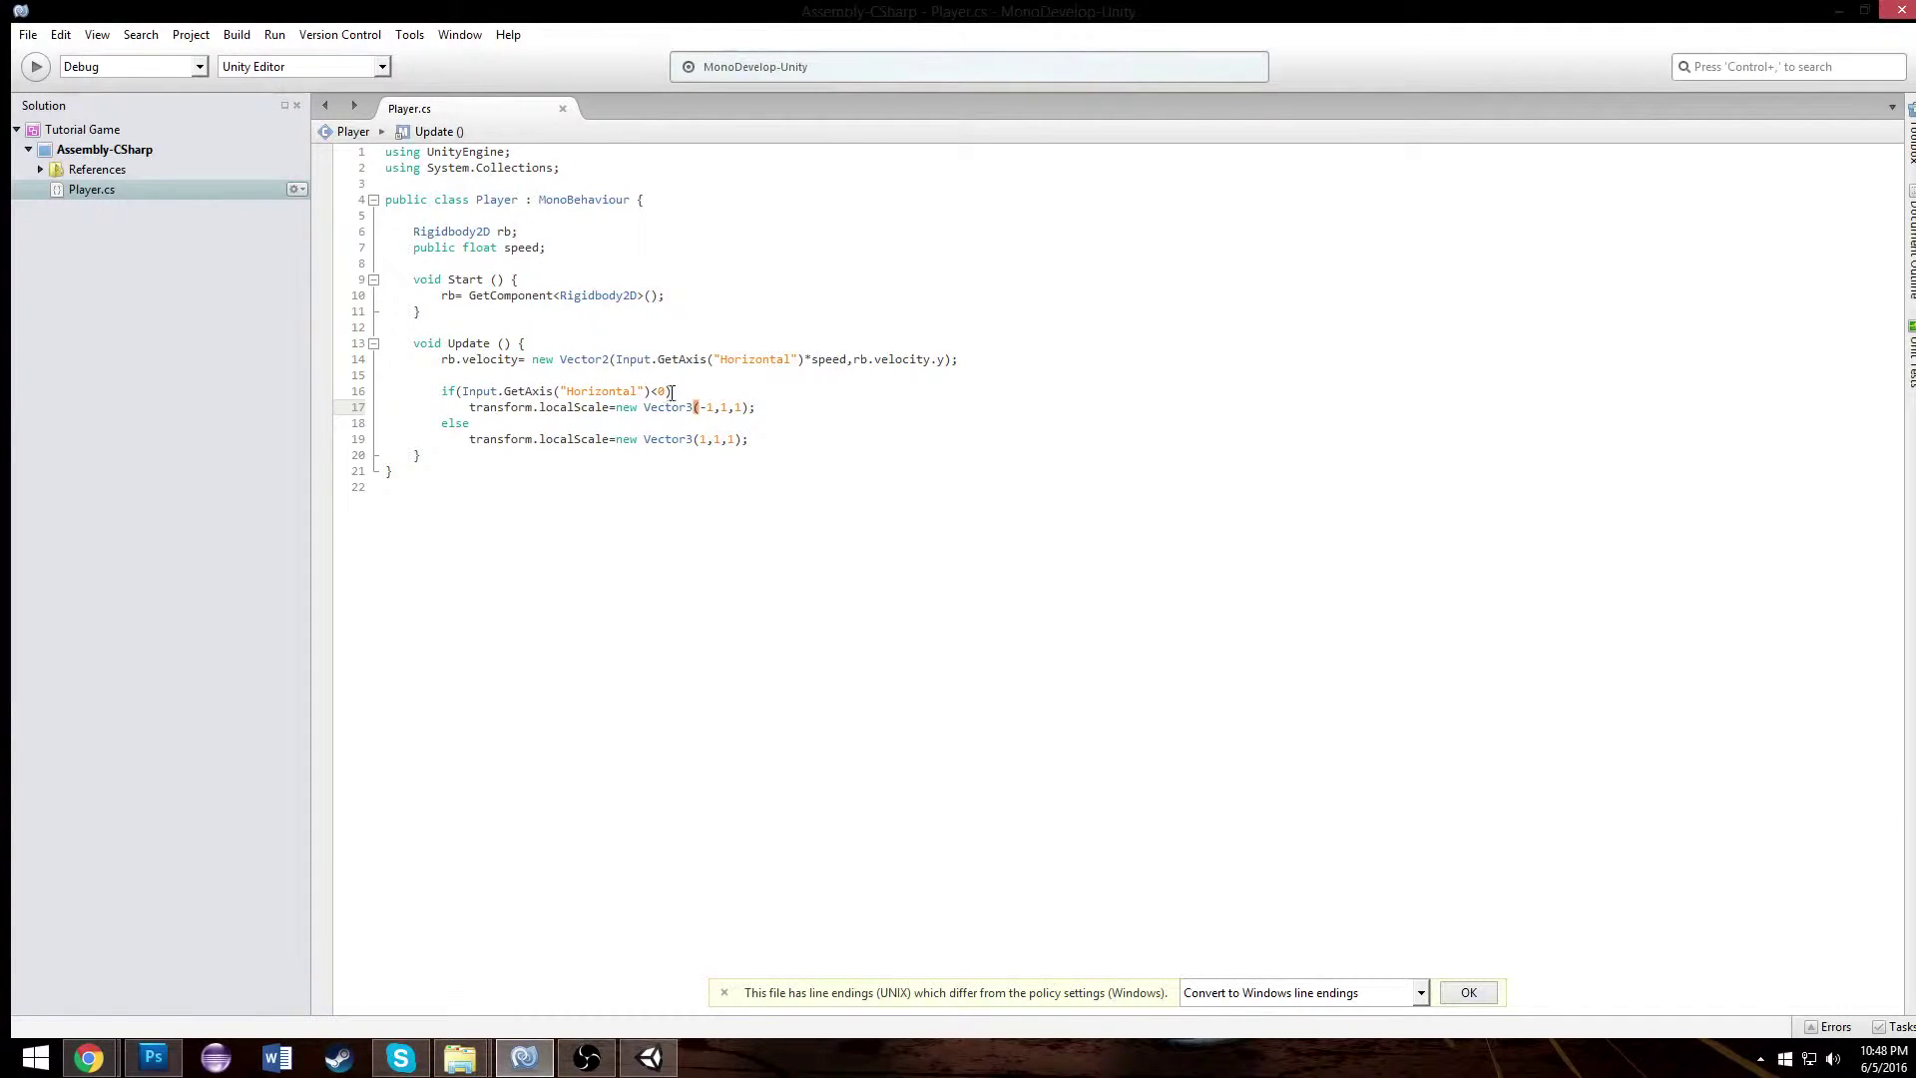
left_click(522, 433)
left_click(526, 426)
type("if(Input.getA")
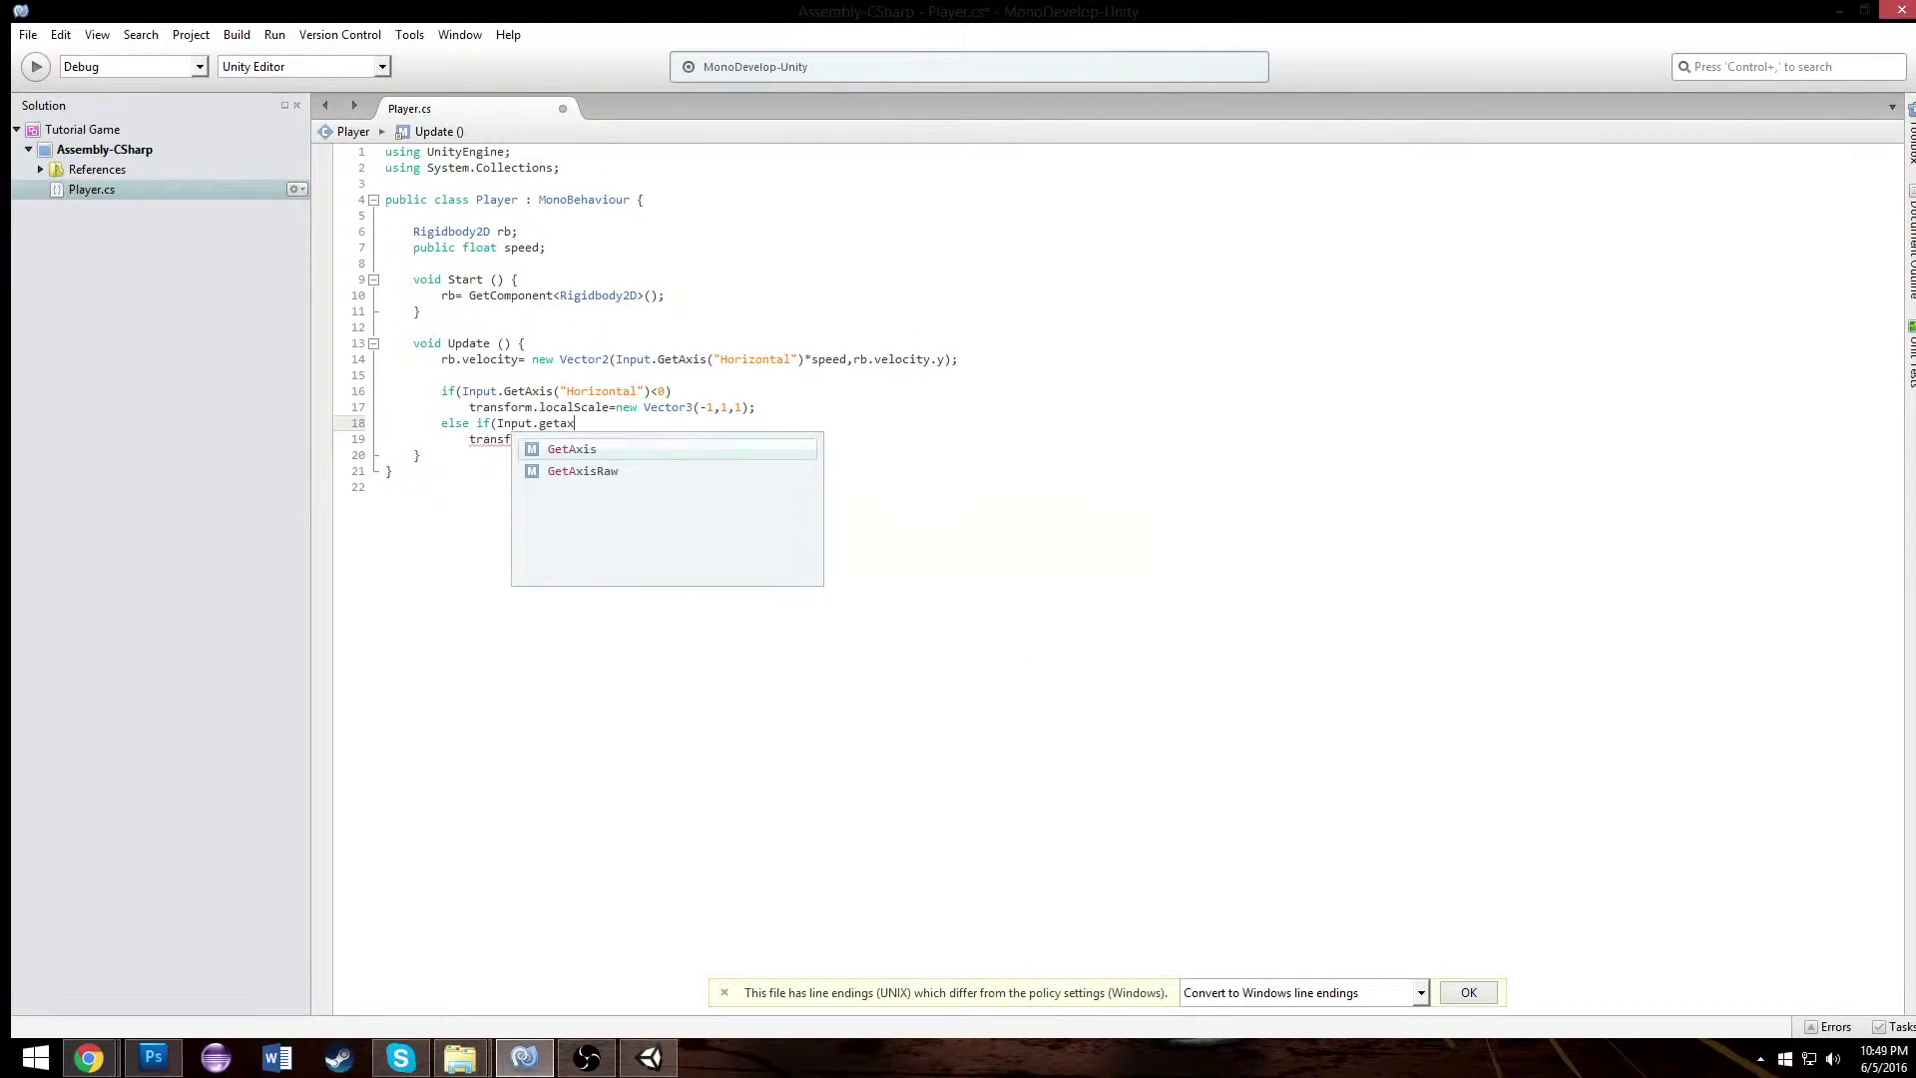
key("Return")
type("(\"H")
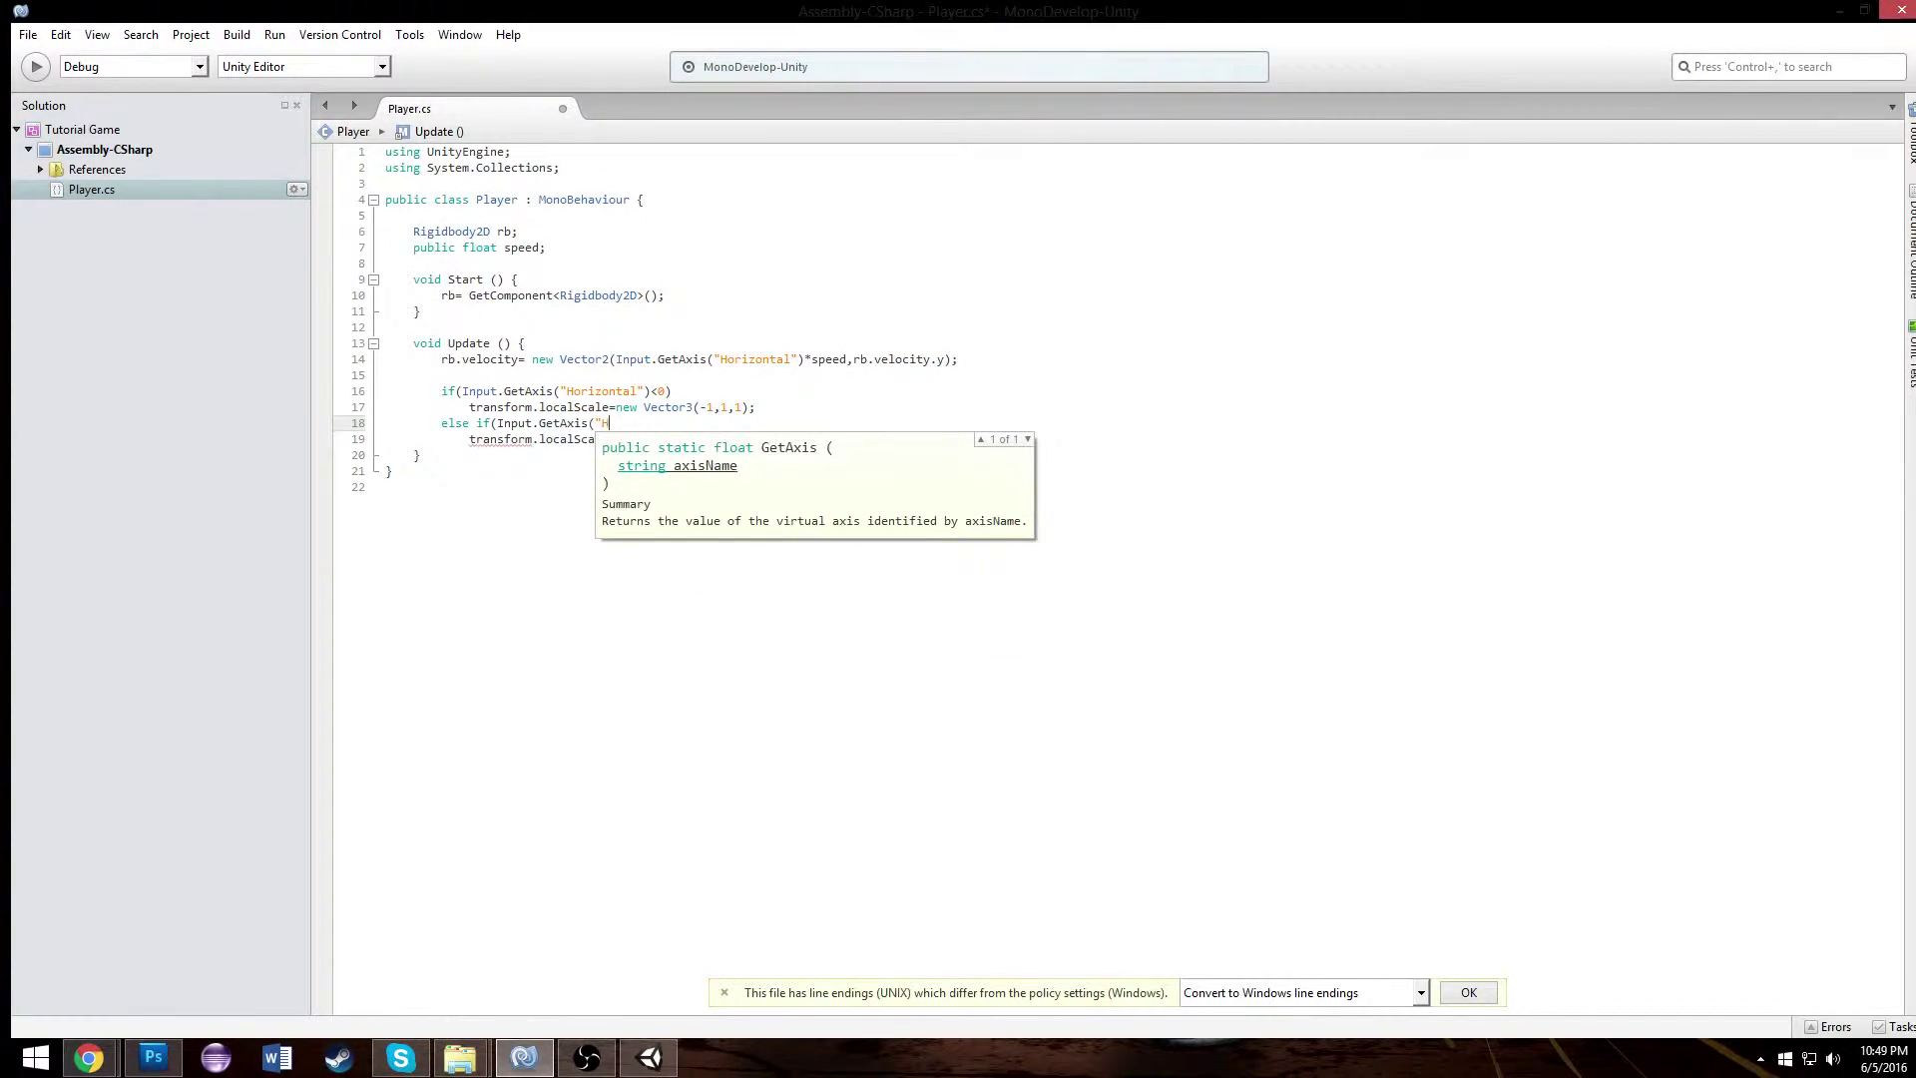
type("orizontal\")>0)")
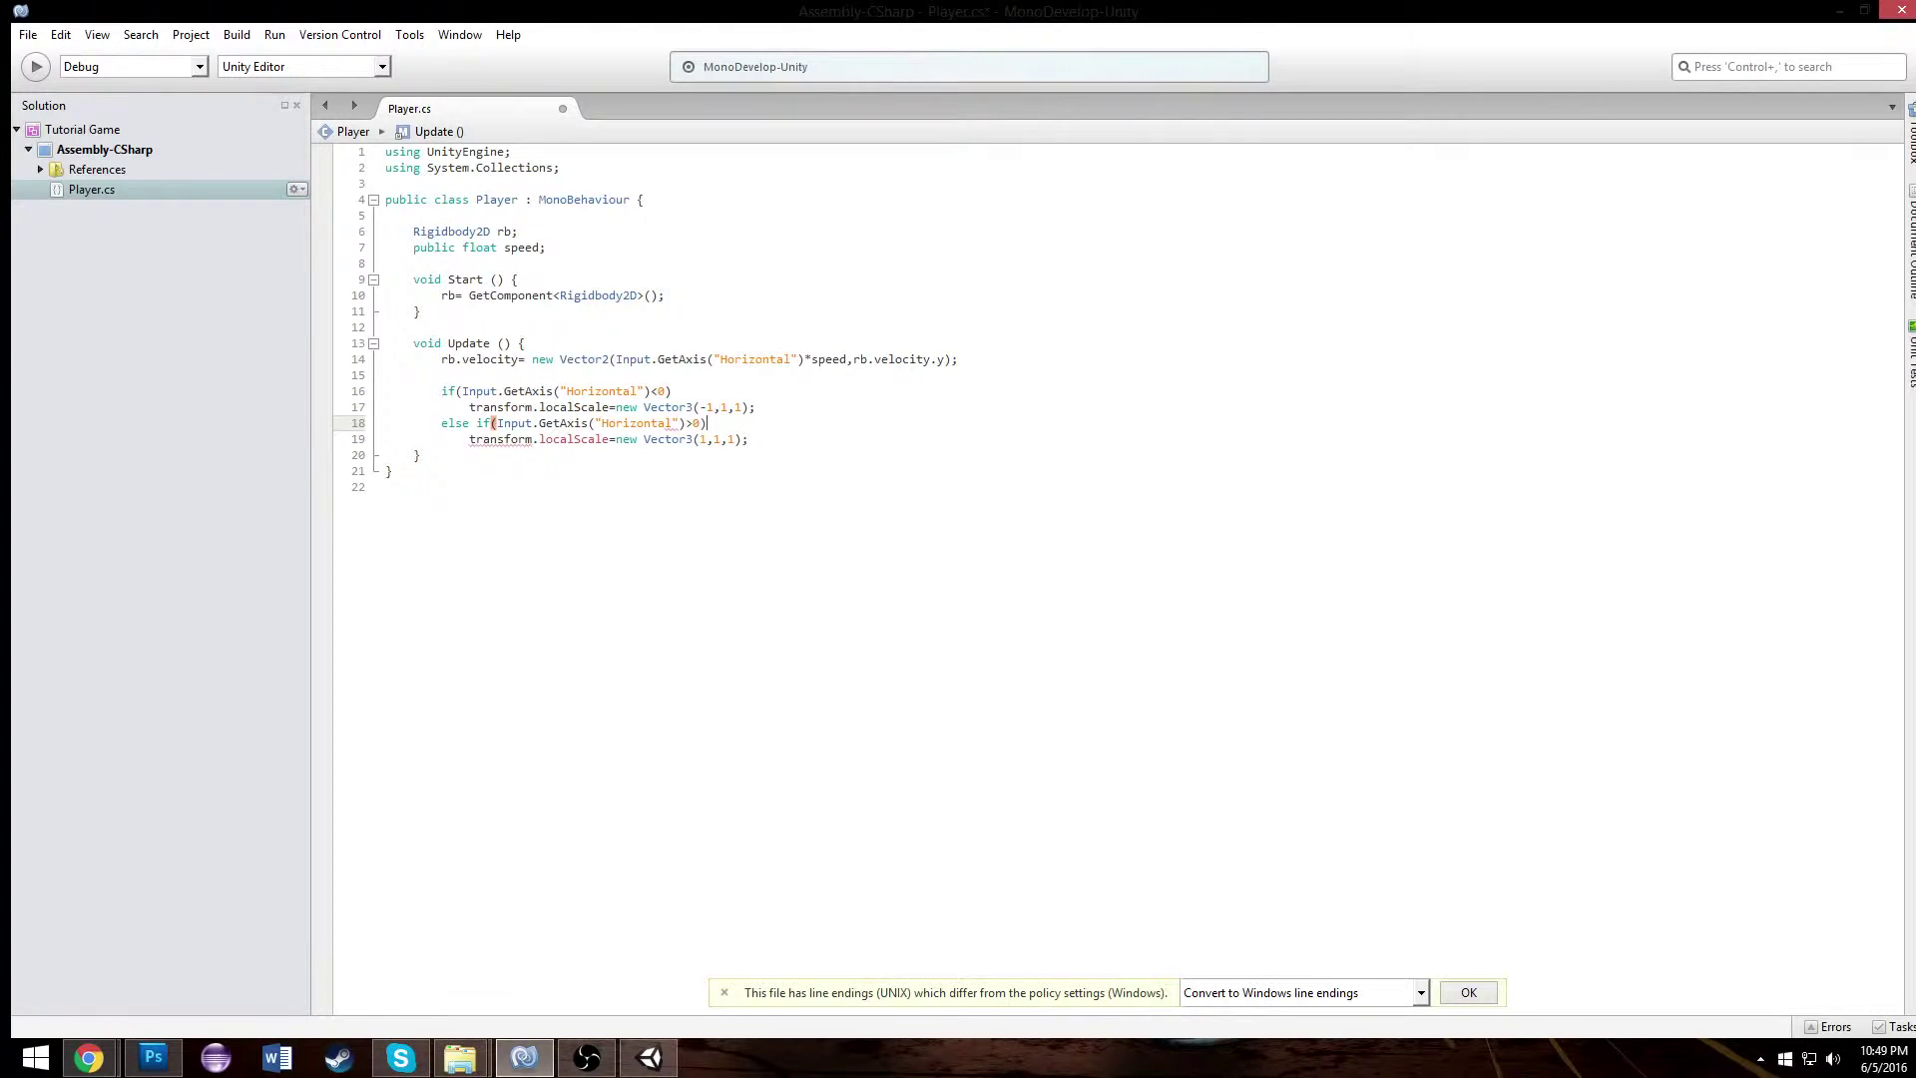
key("ctrl+s")
- Switch to Unity, play the game, check which way the Bug faces after moving in each direction, and stop the game
left_click(648, 1057)
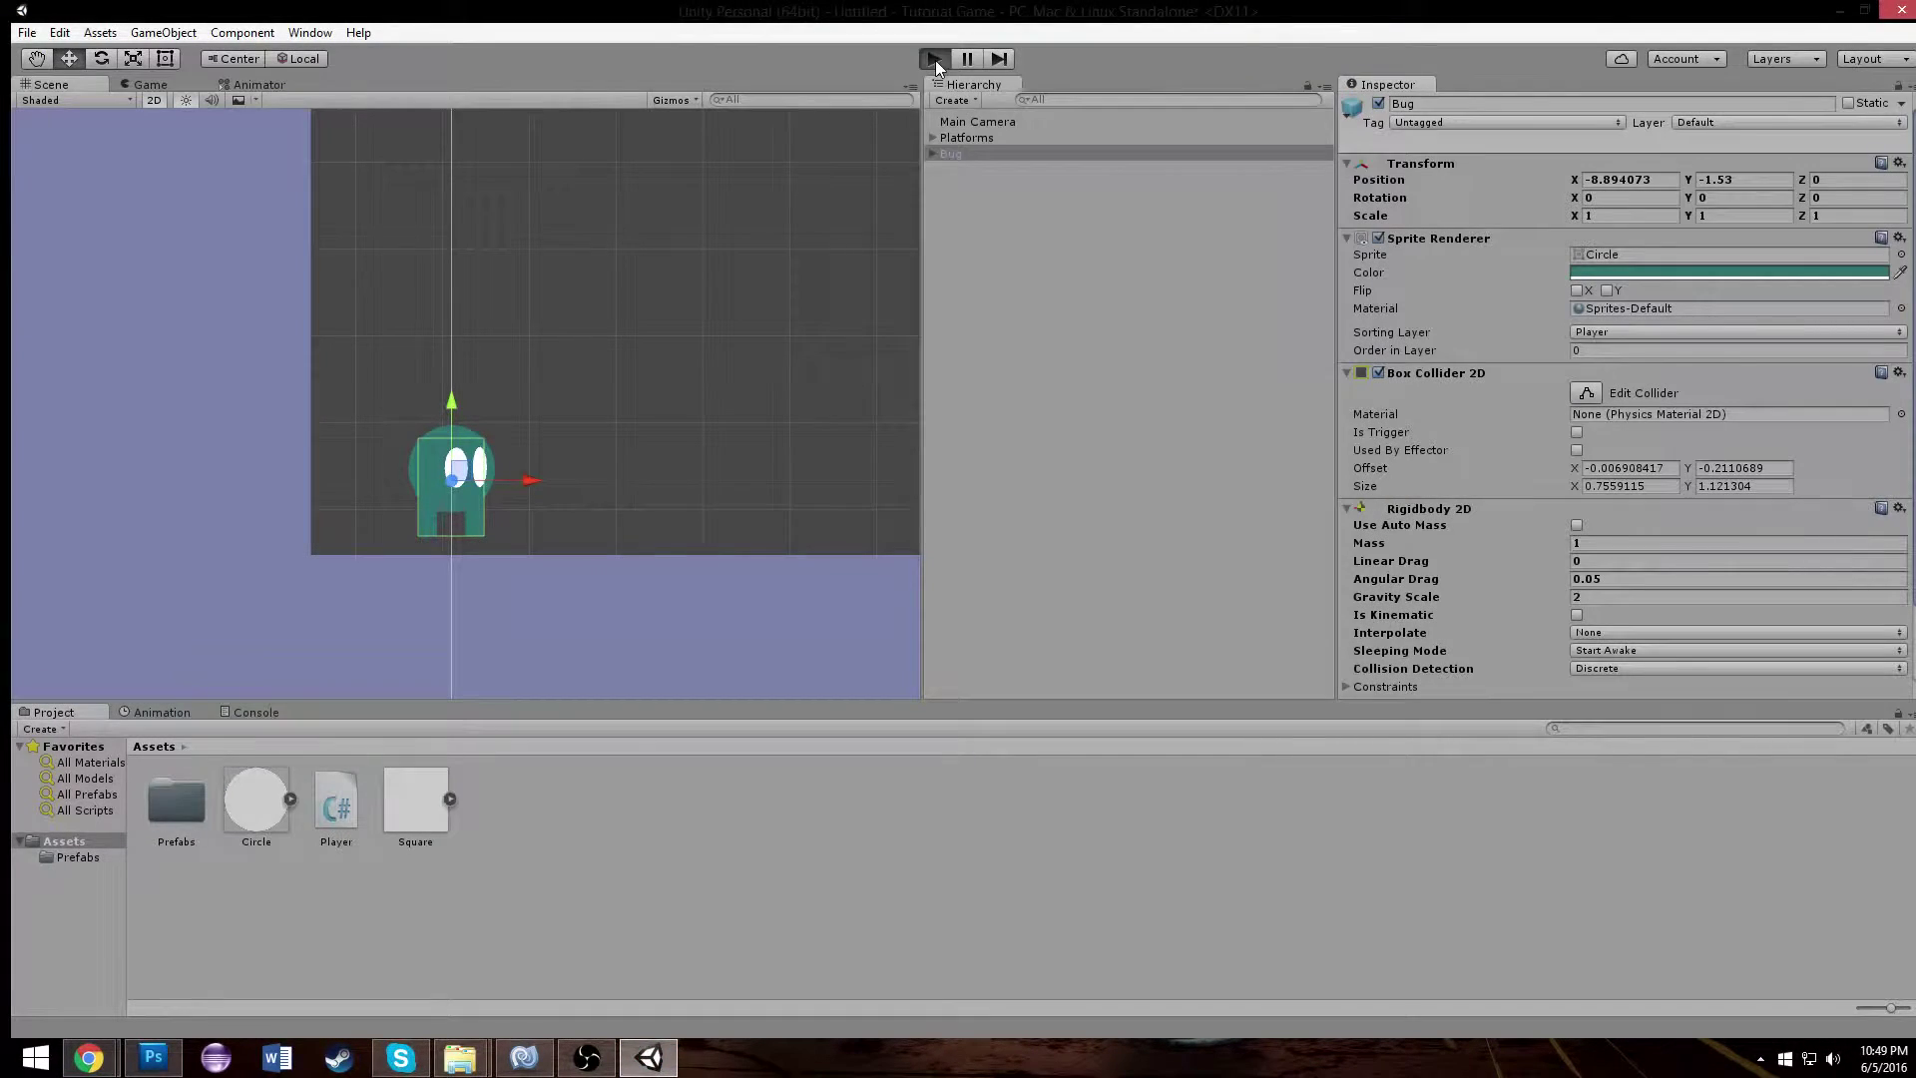
left_click(935, 59)
key("Right")
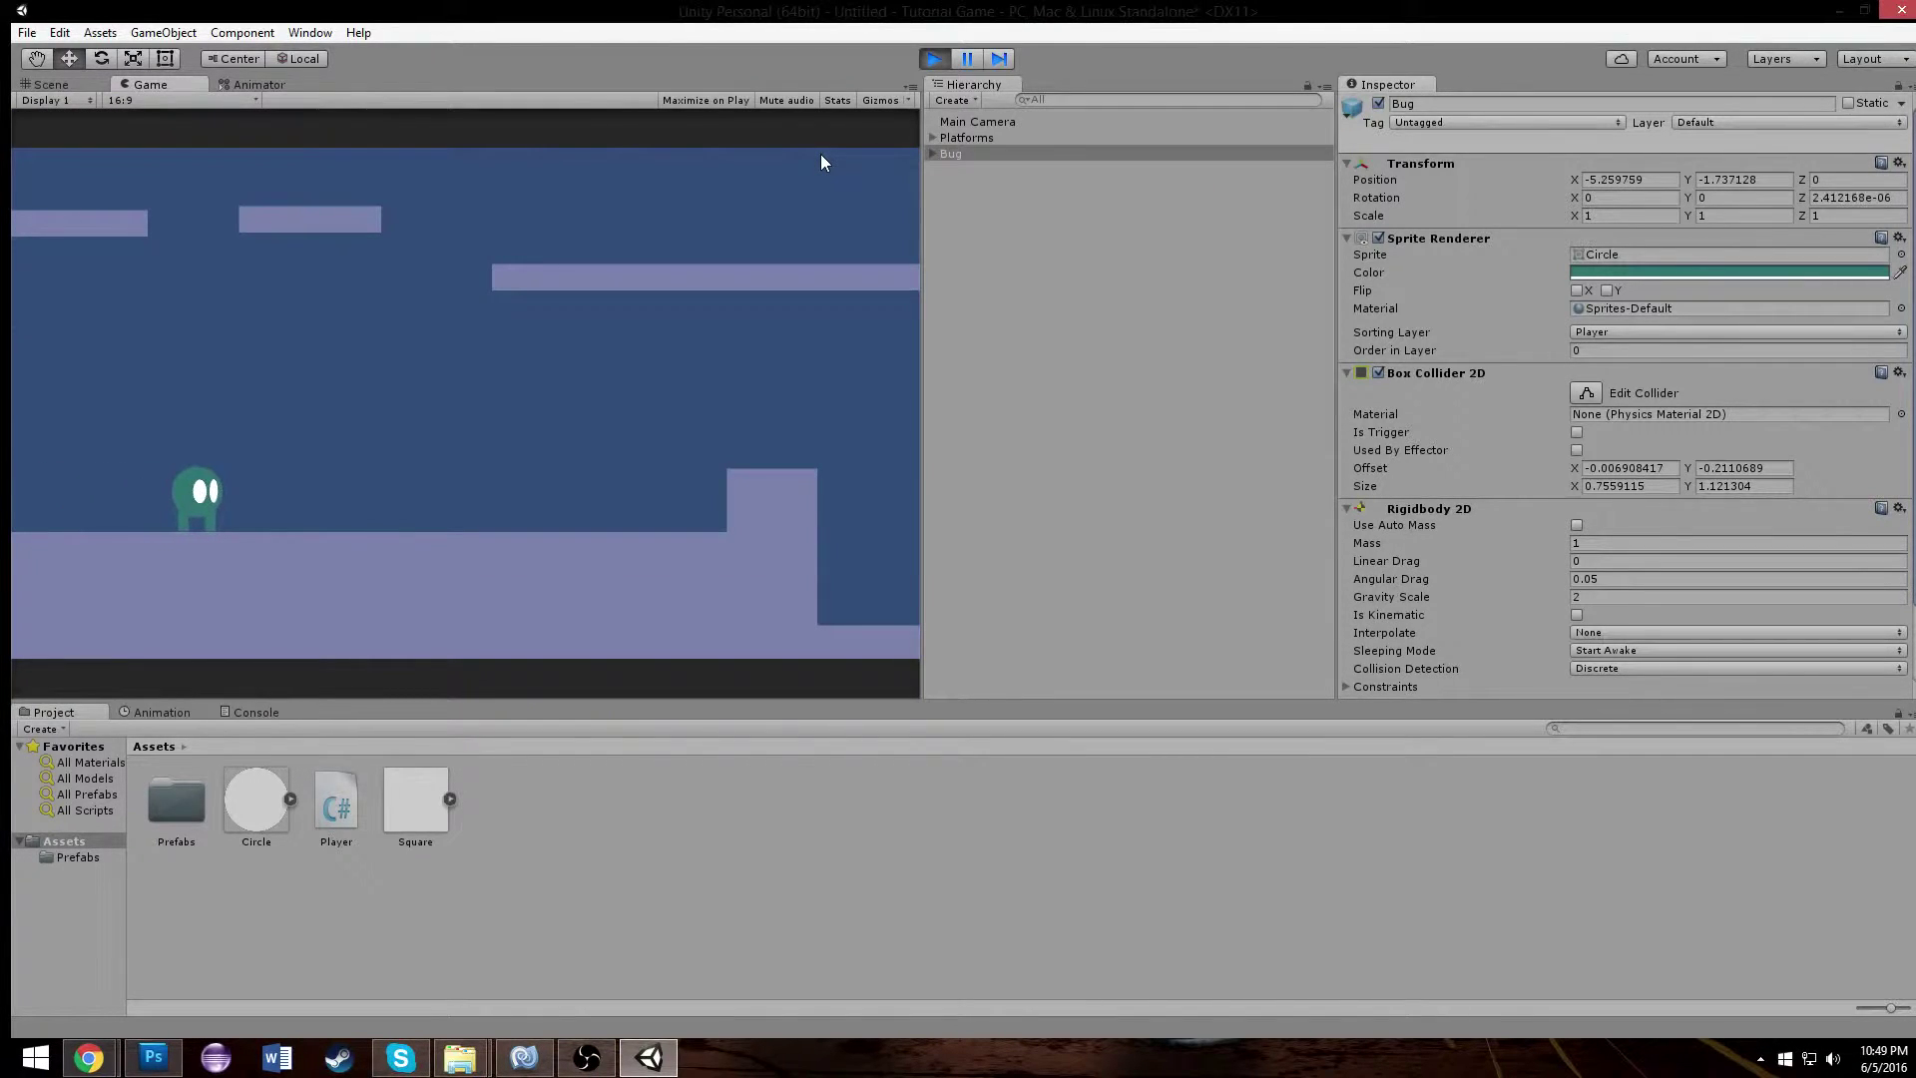
key("Left")
key("Right")
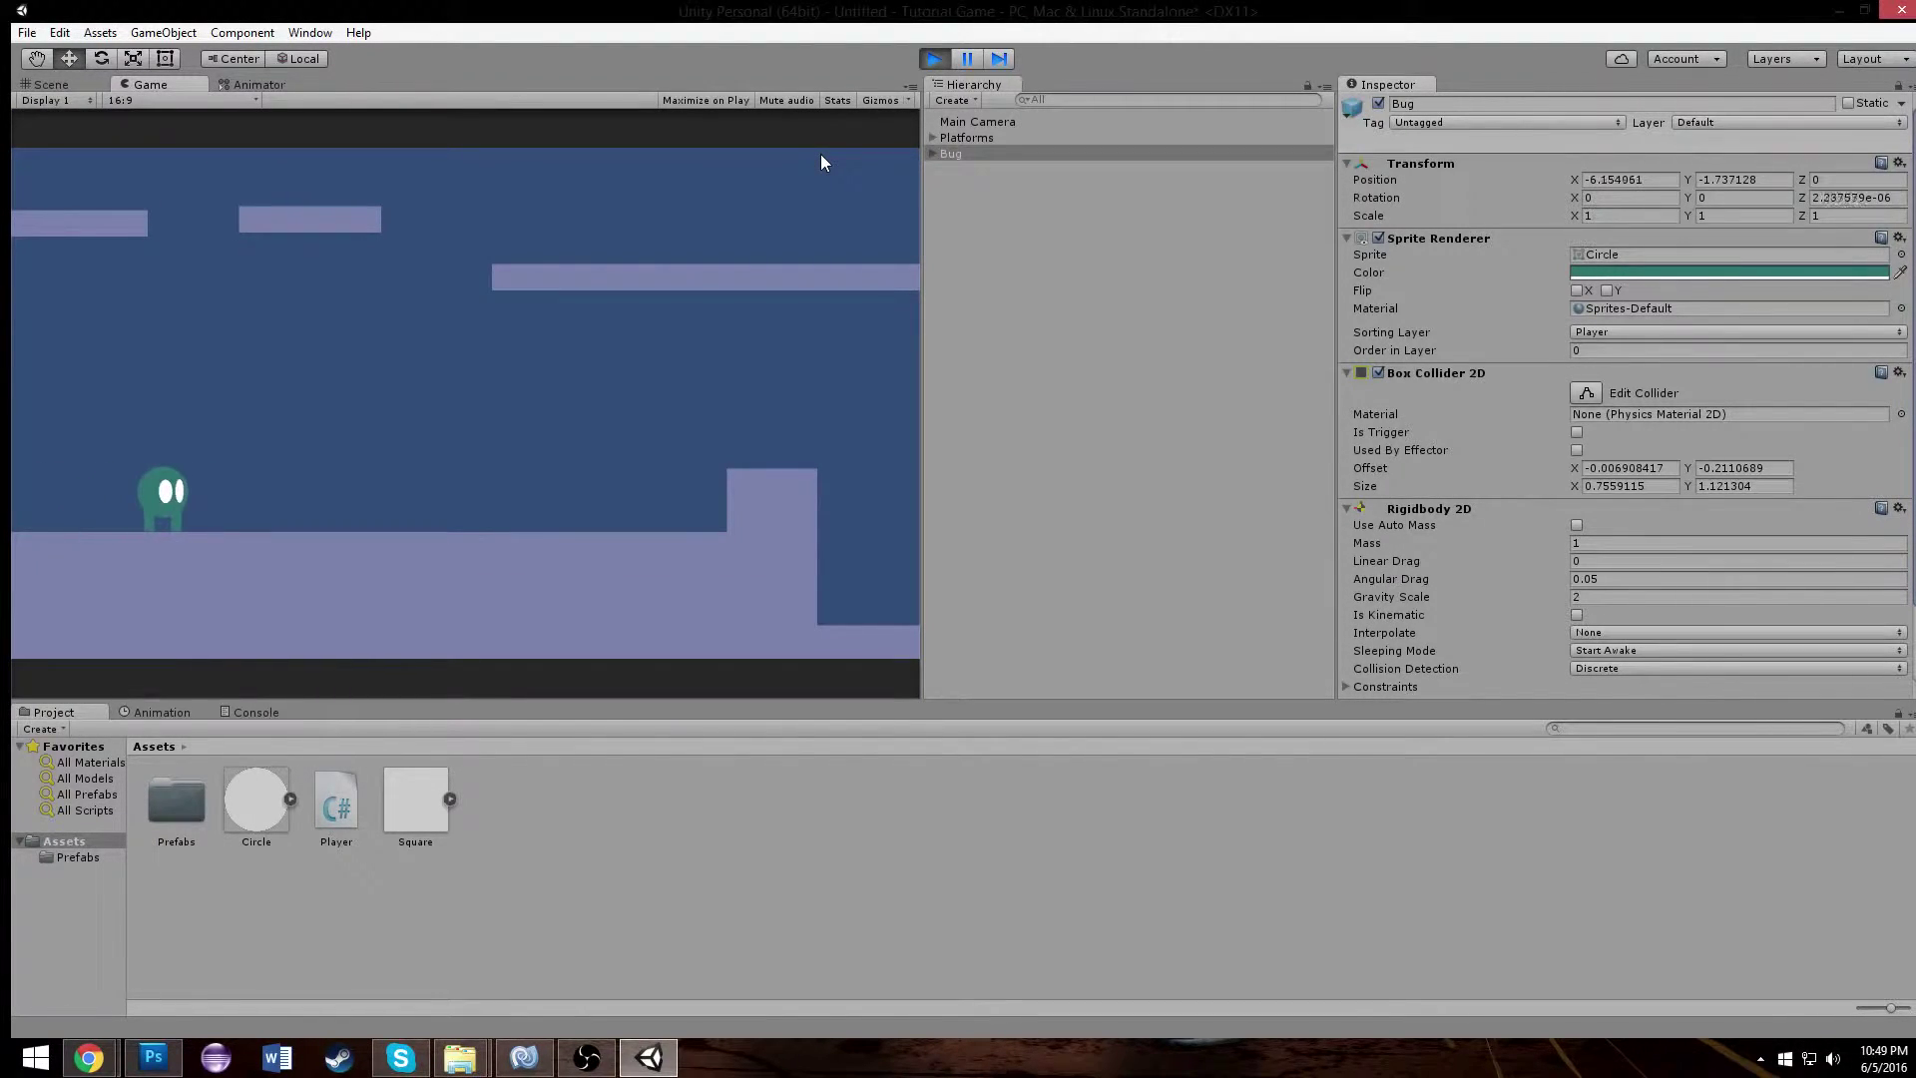
left_click(934, 59)
- Switch to MonoDevelop and begin a new if statement on Input below the else if branch in Update
left_click(524, 1056)
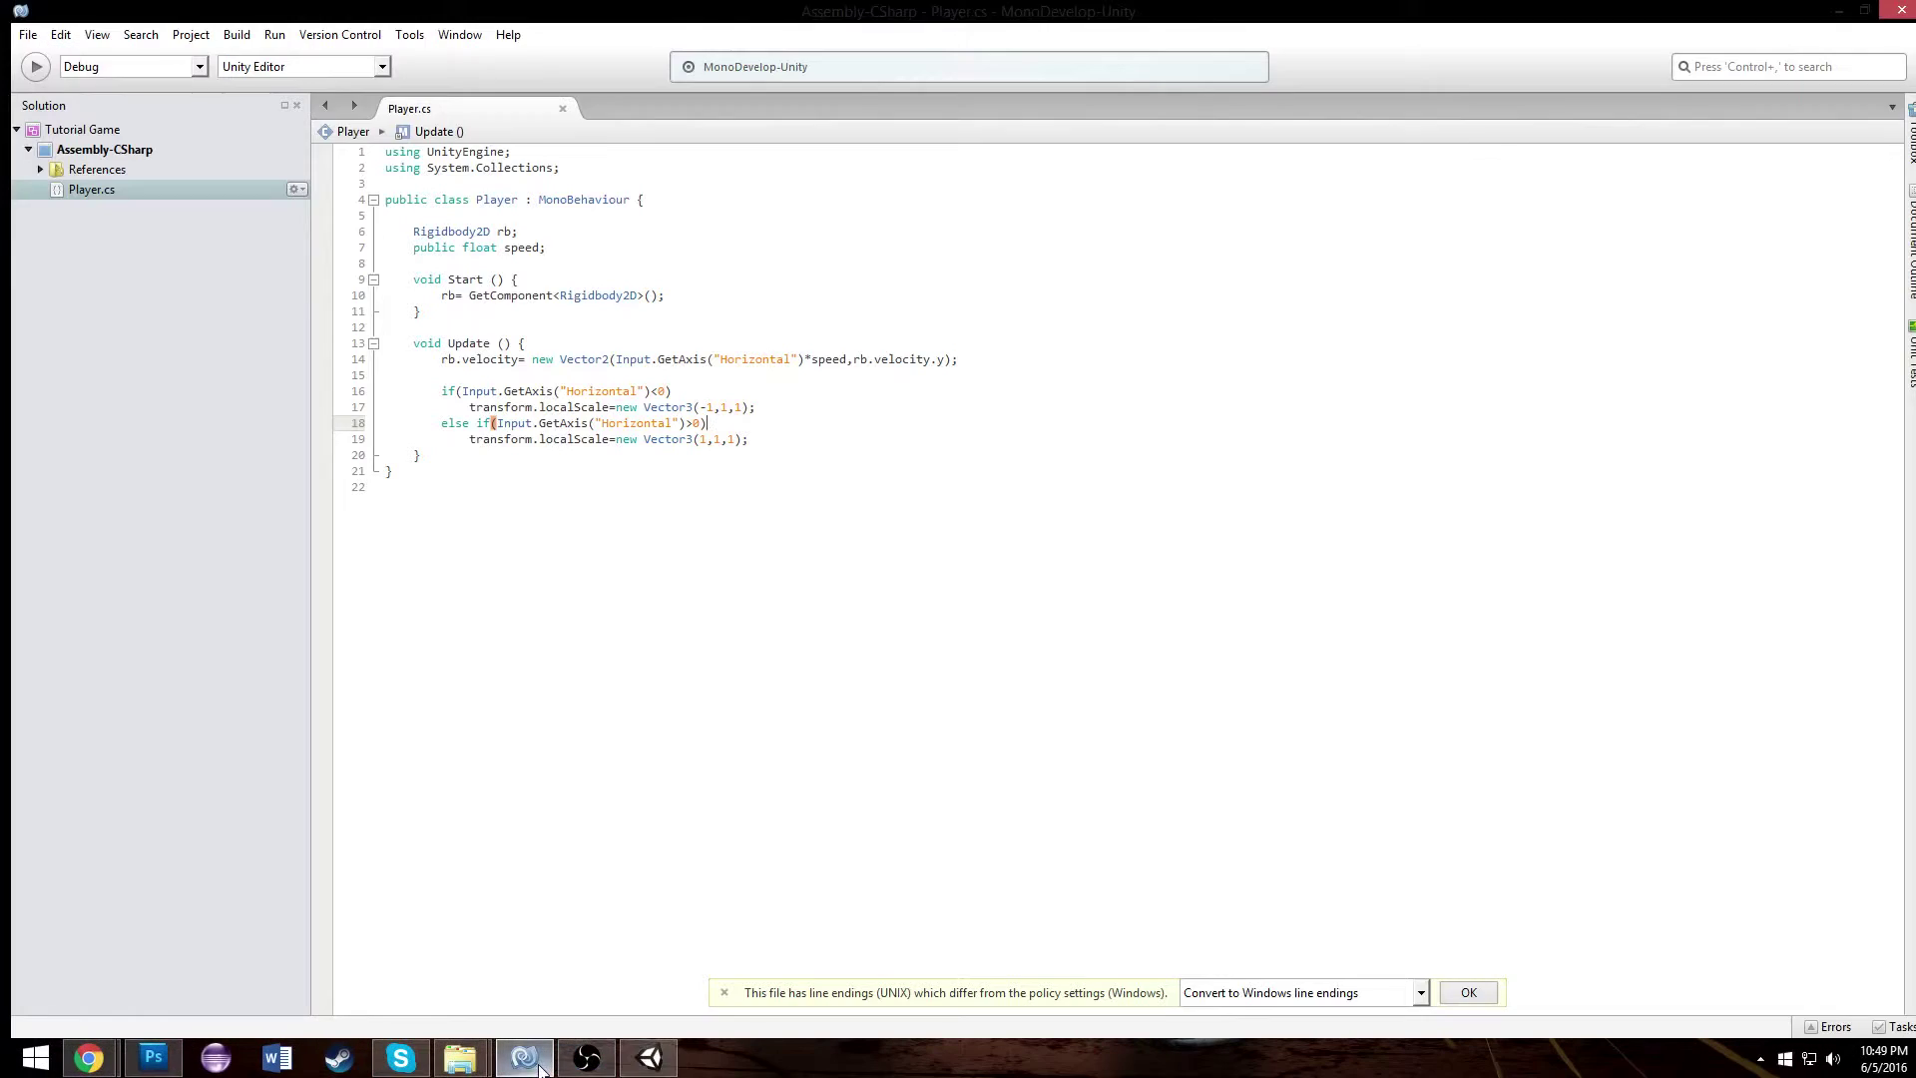
left_click(767, 442)
key("Return")
key("Return")
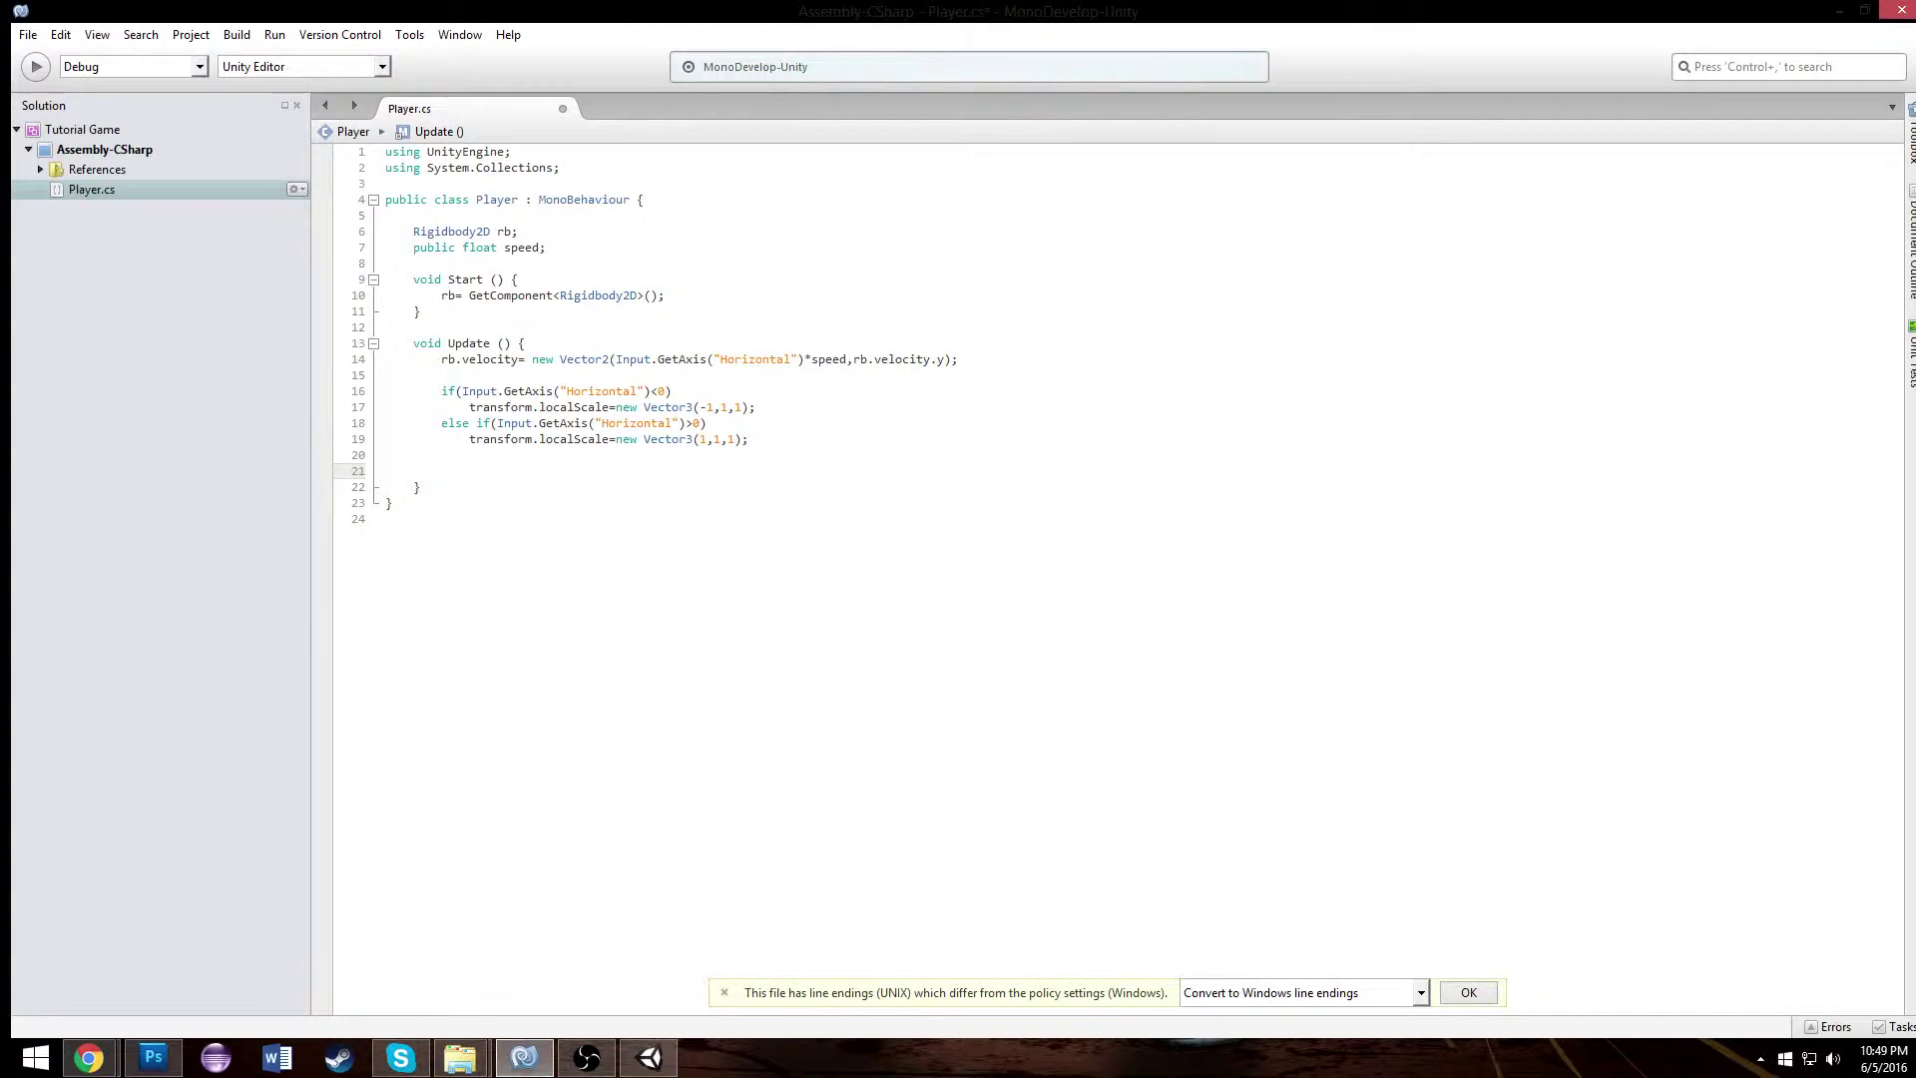
type("if(In")
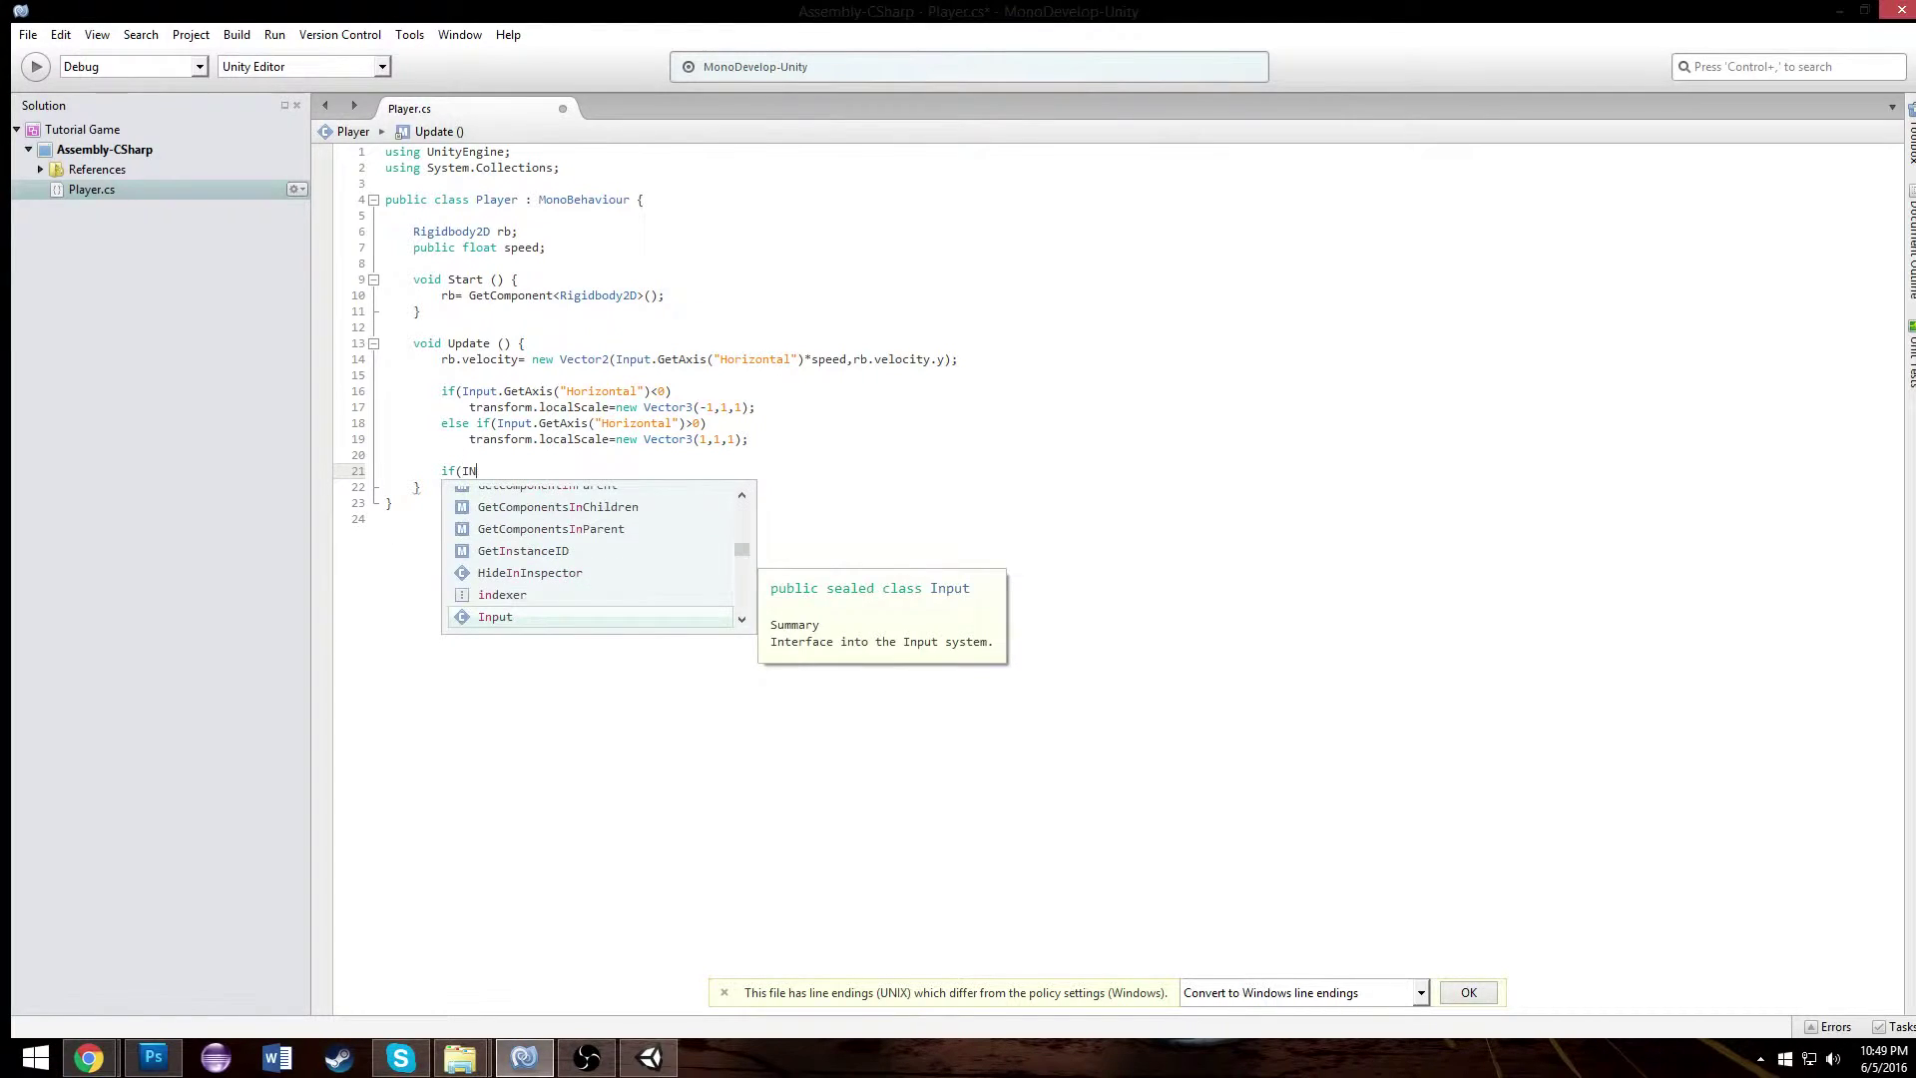
type("put")
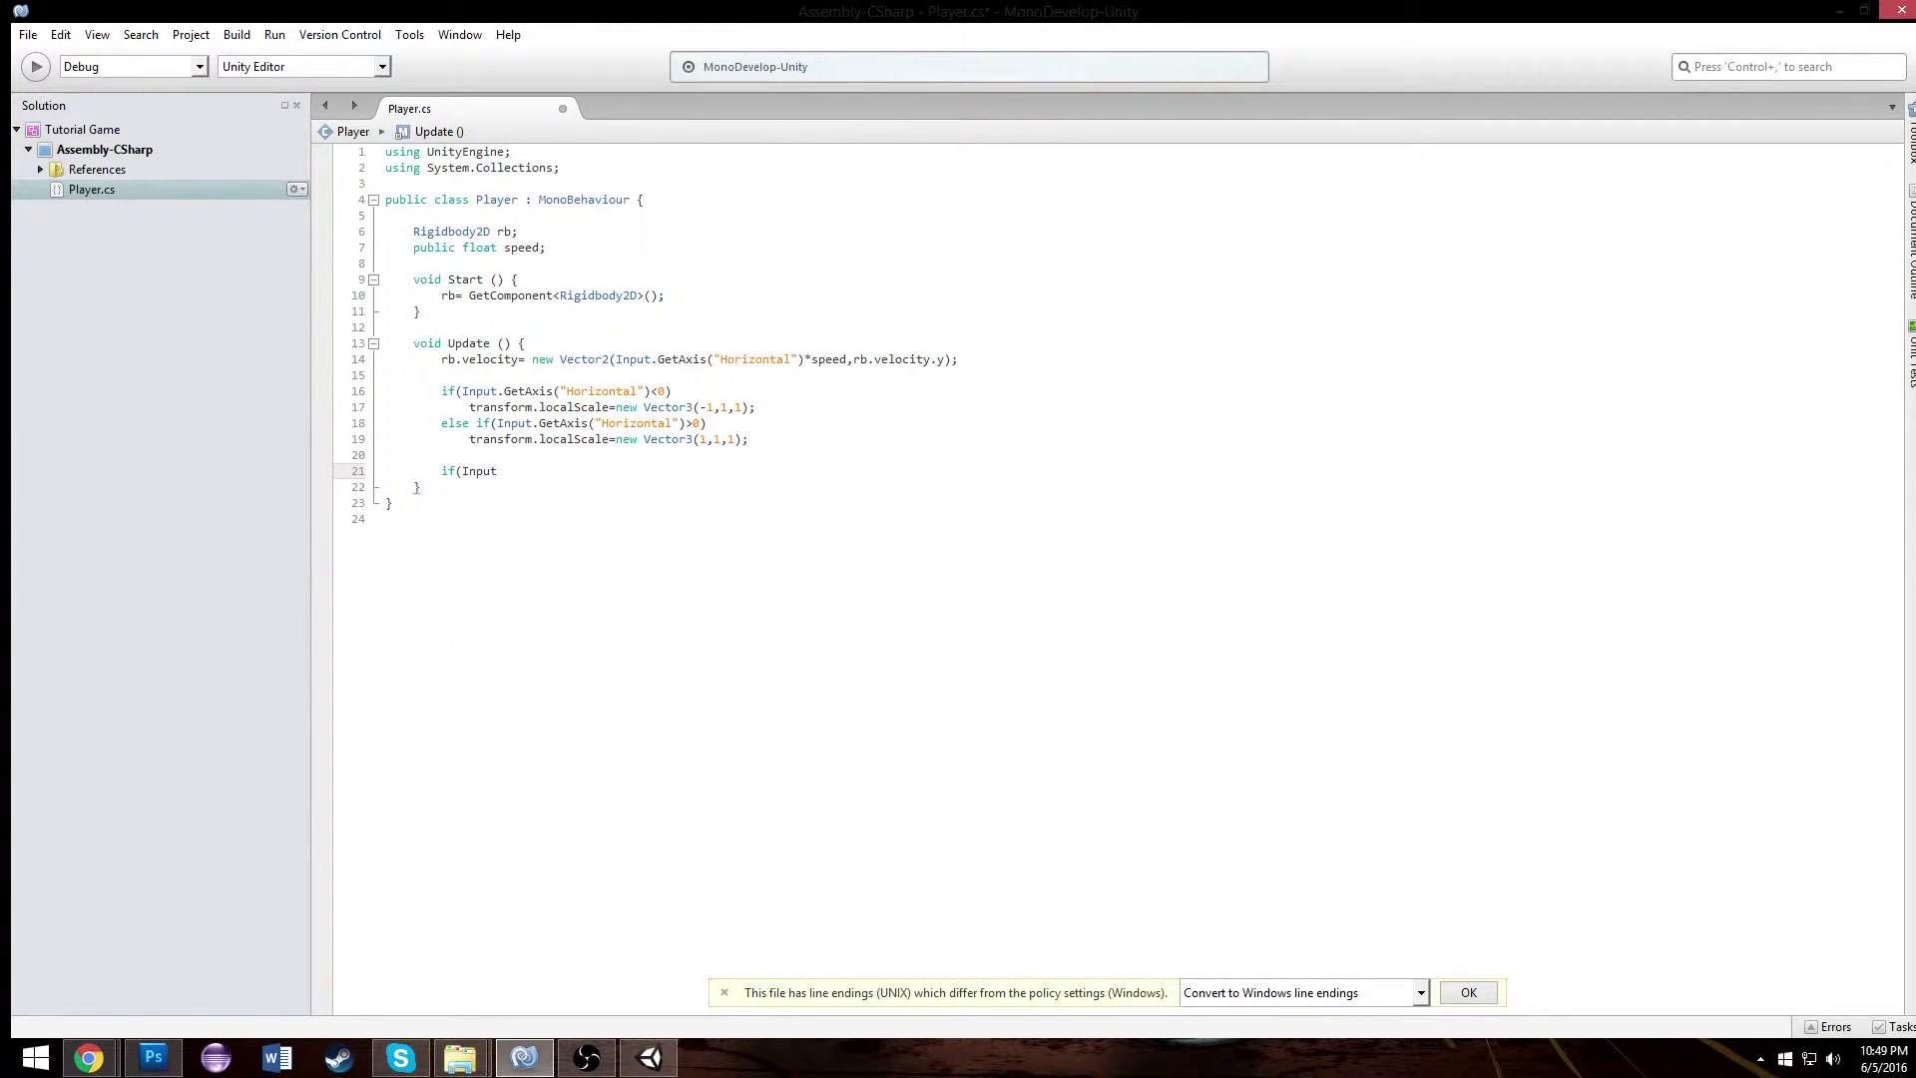
type(".getk")
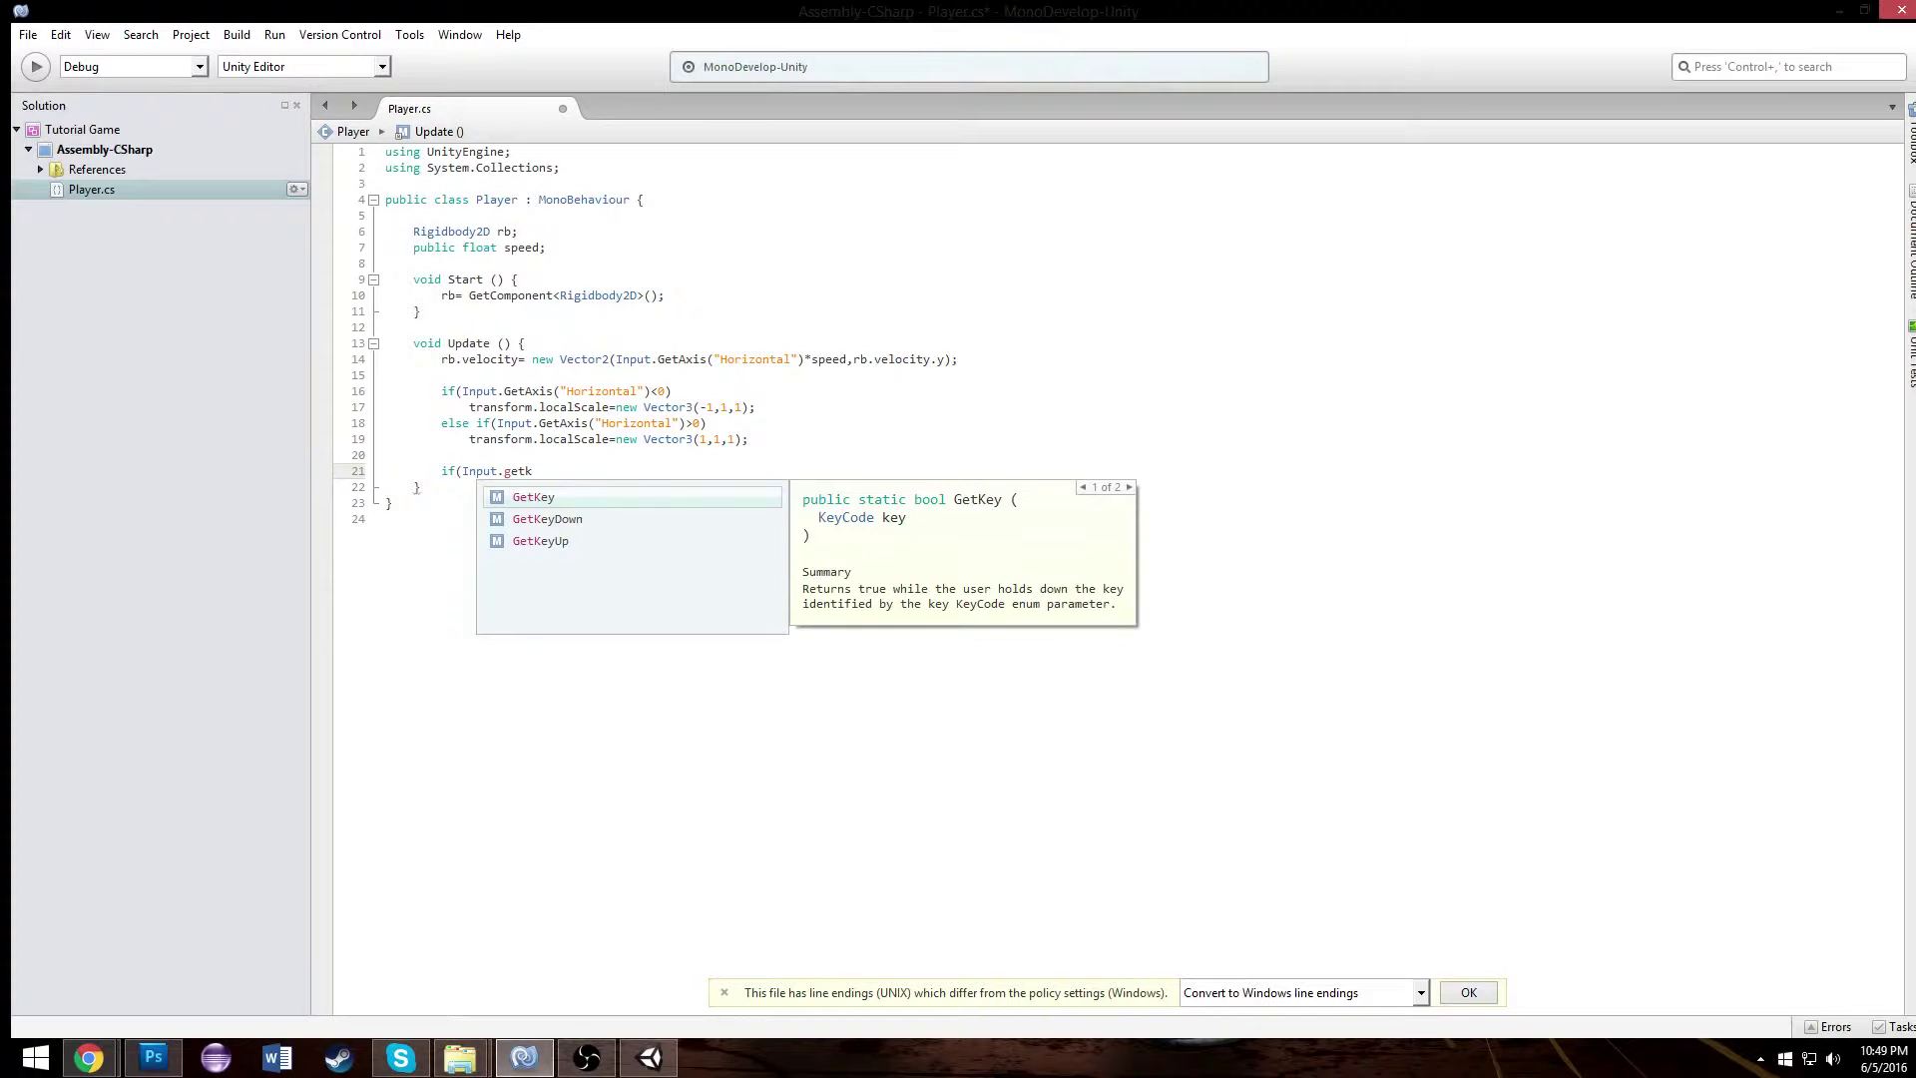
- Extend the new if condition with a GetKeyDown call on Input and start its argument with KeyCode
key("Down")
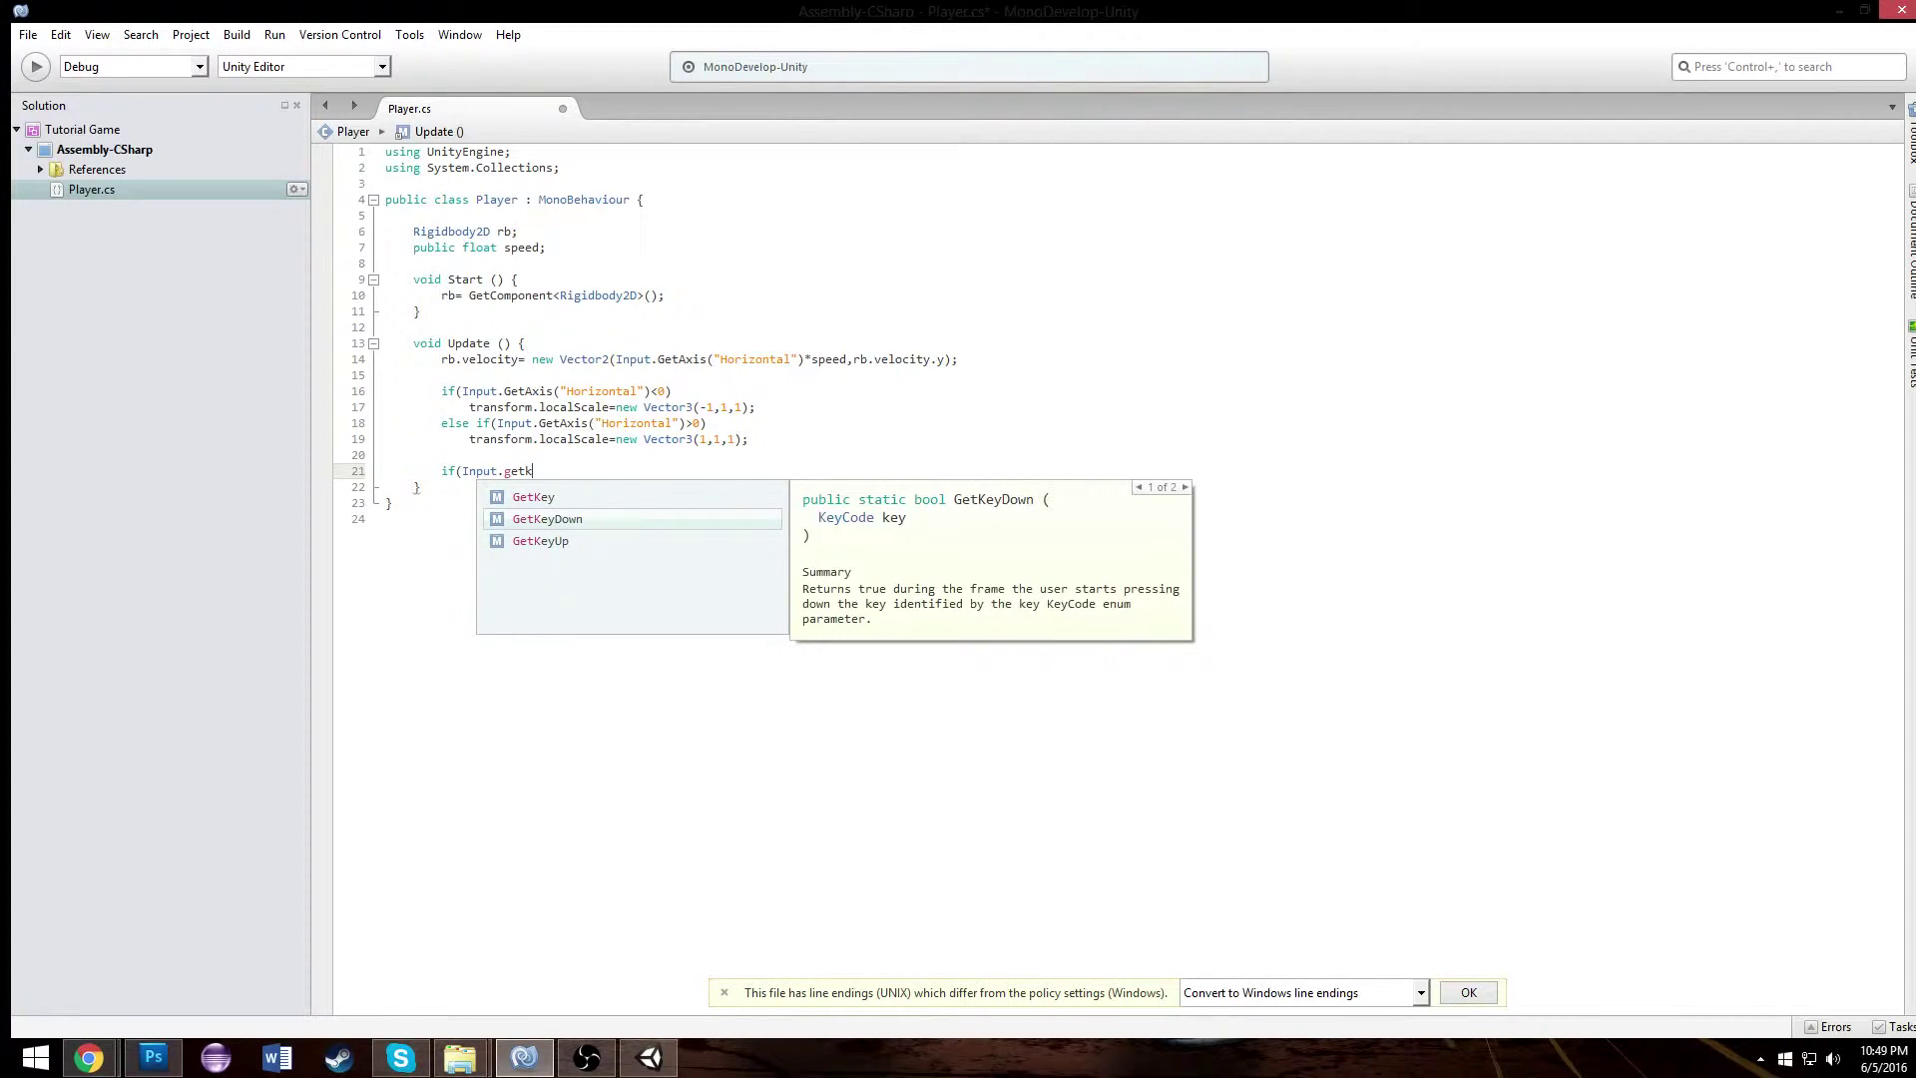
key("Down")
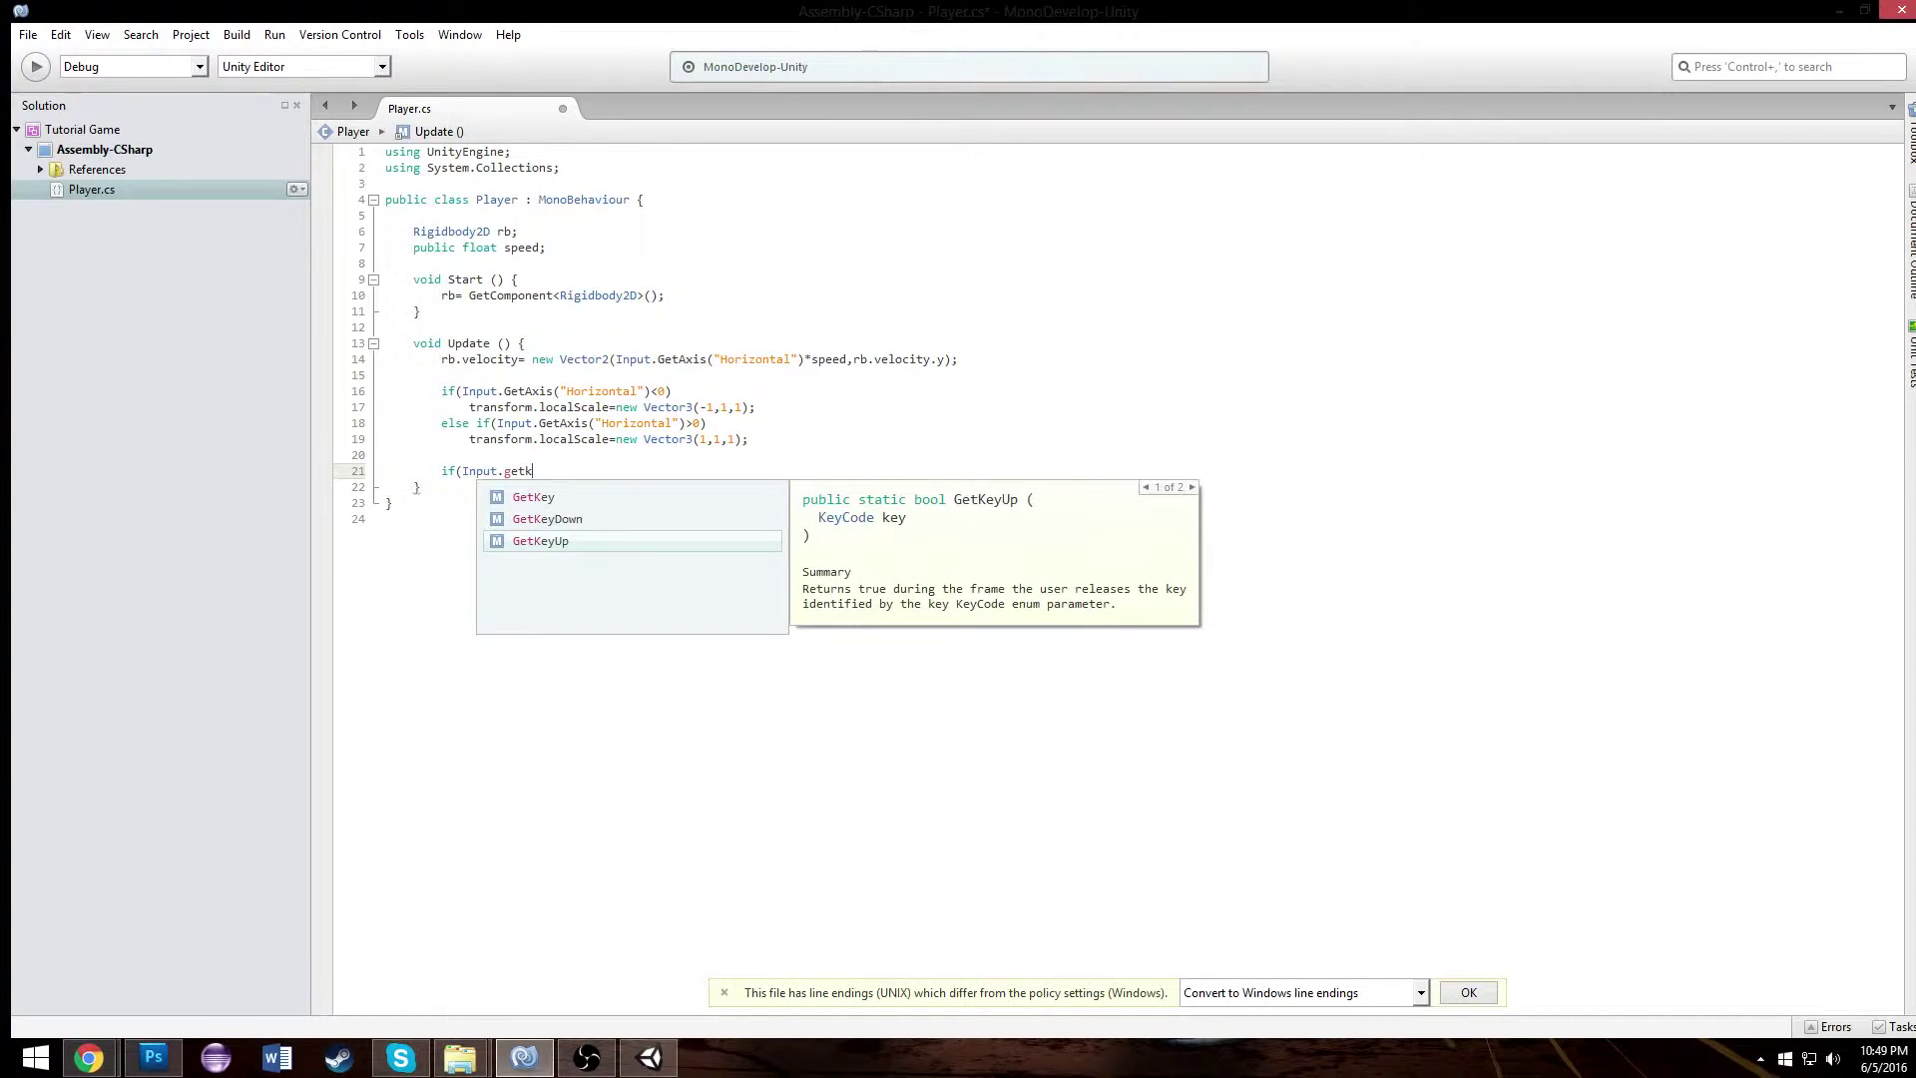
key("Up")
key("Return")
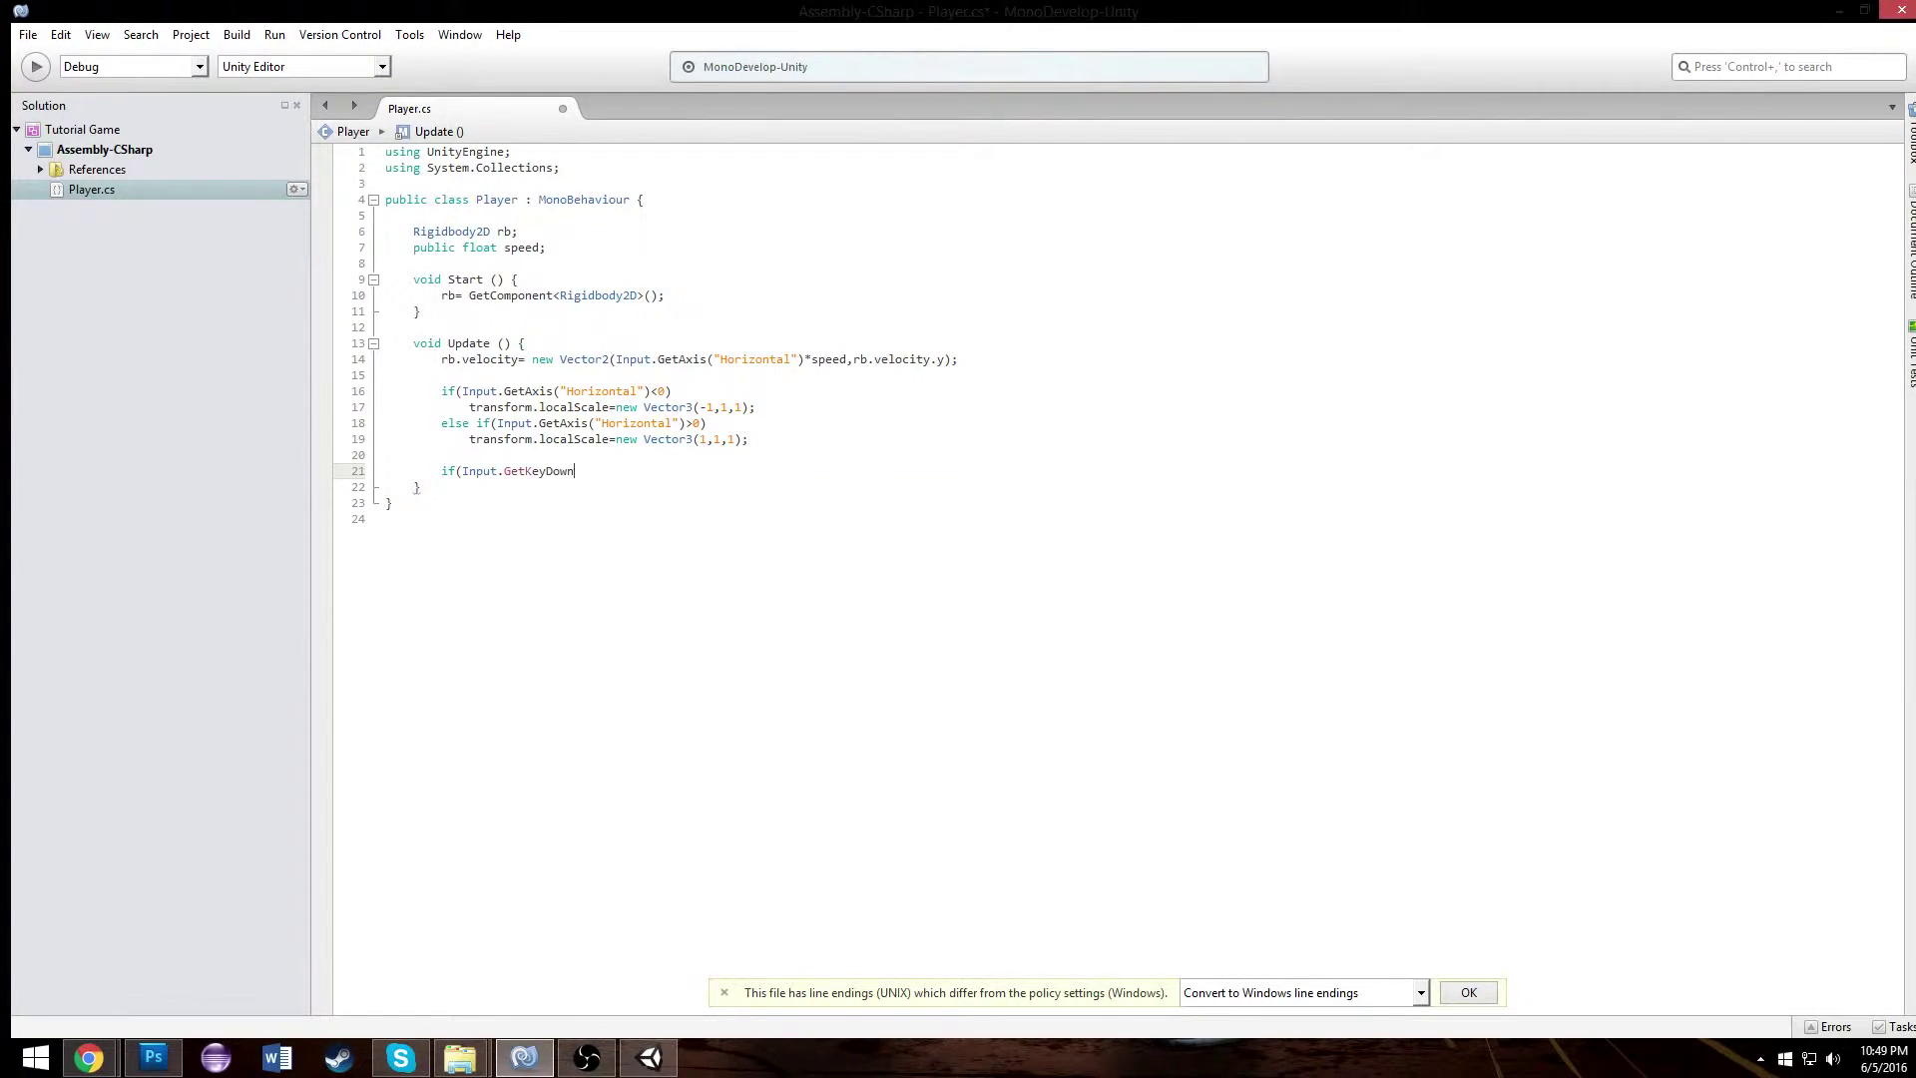
type("(")
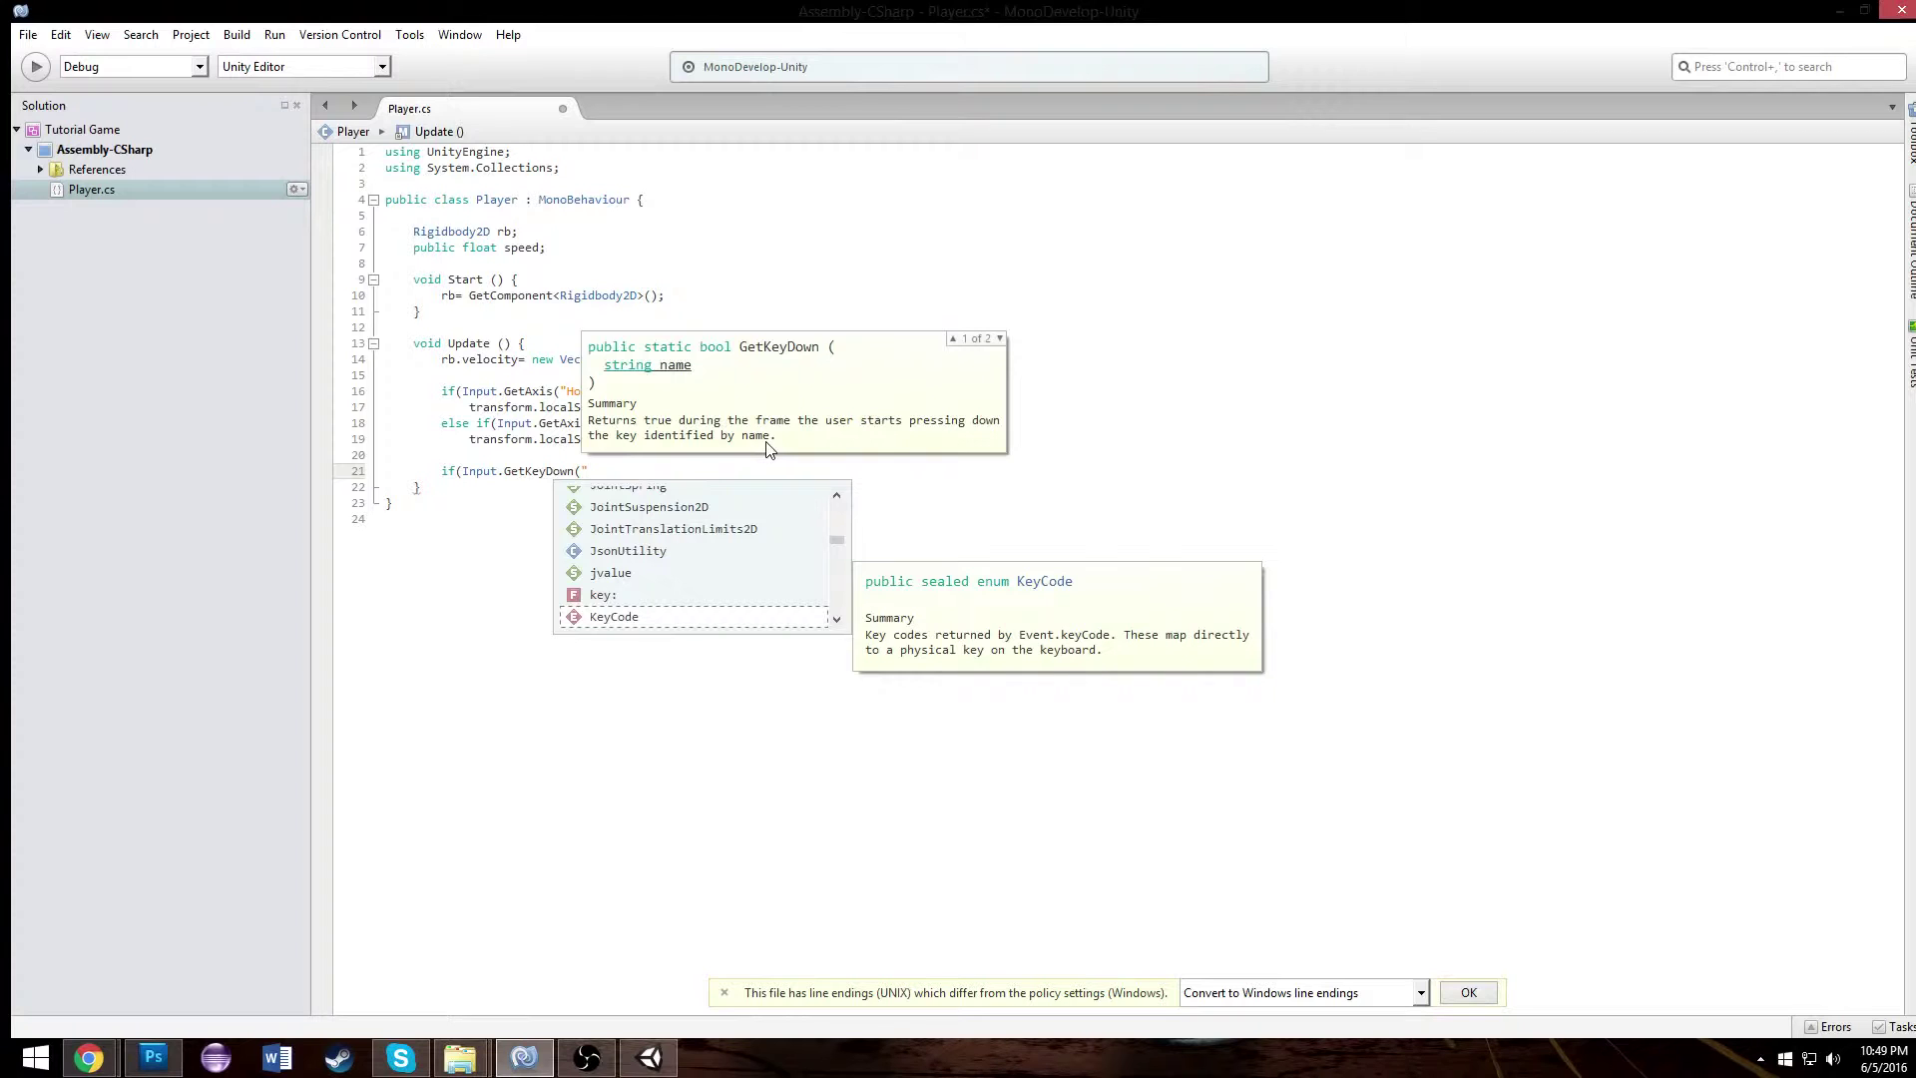
type("keyc")
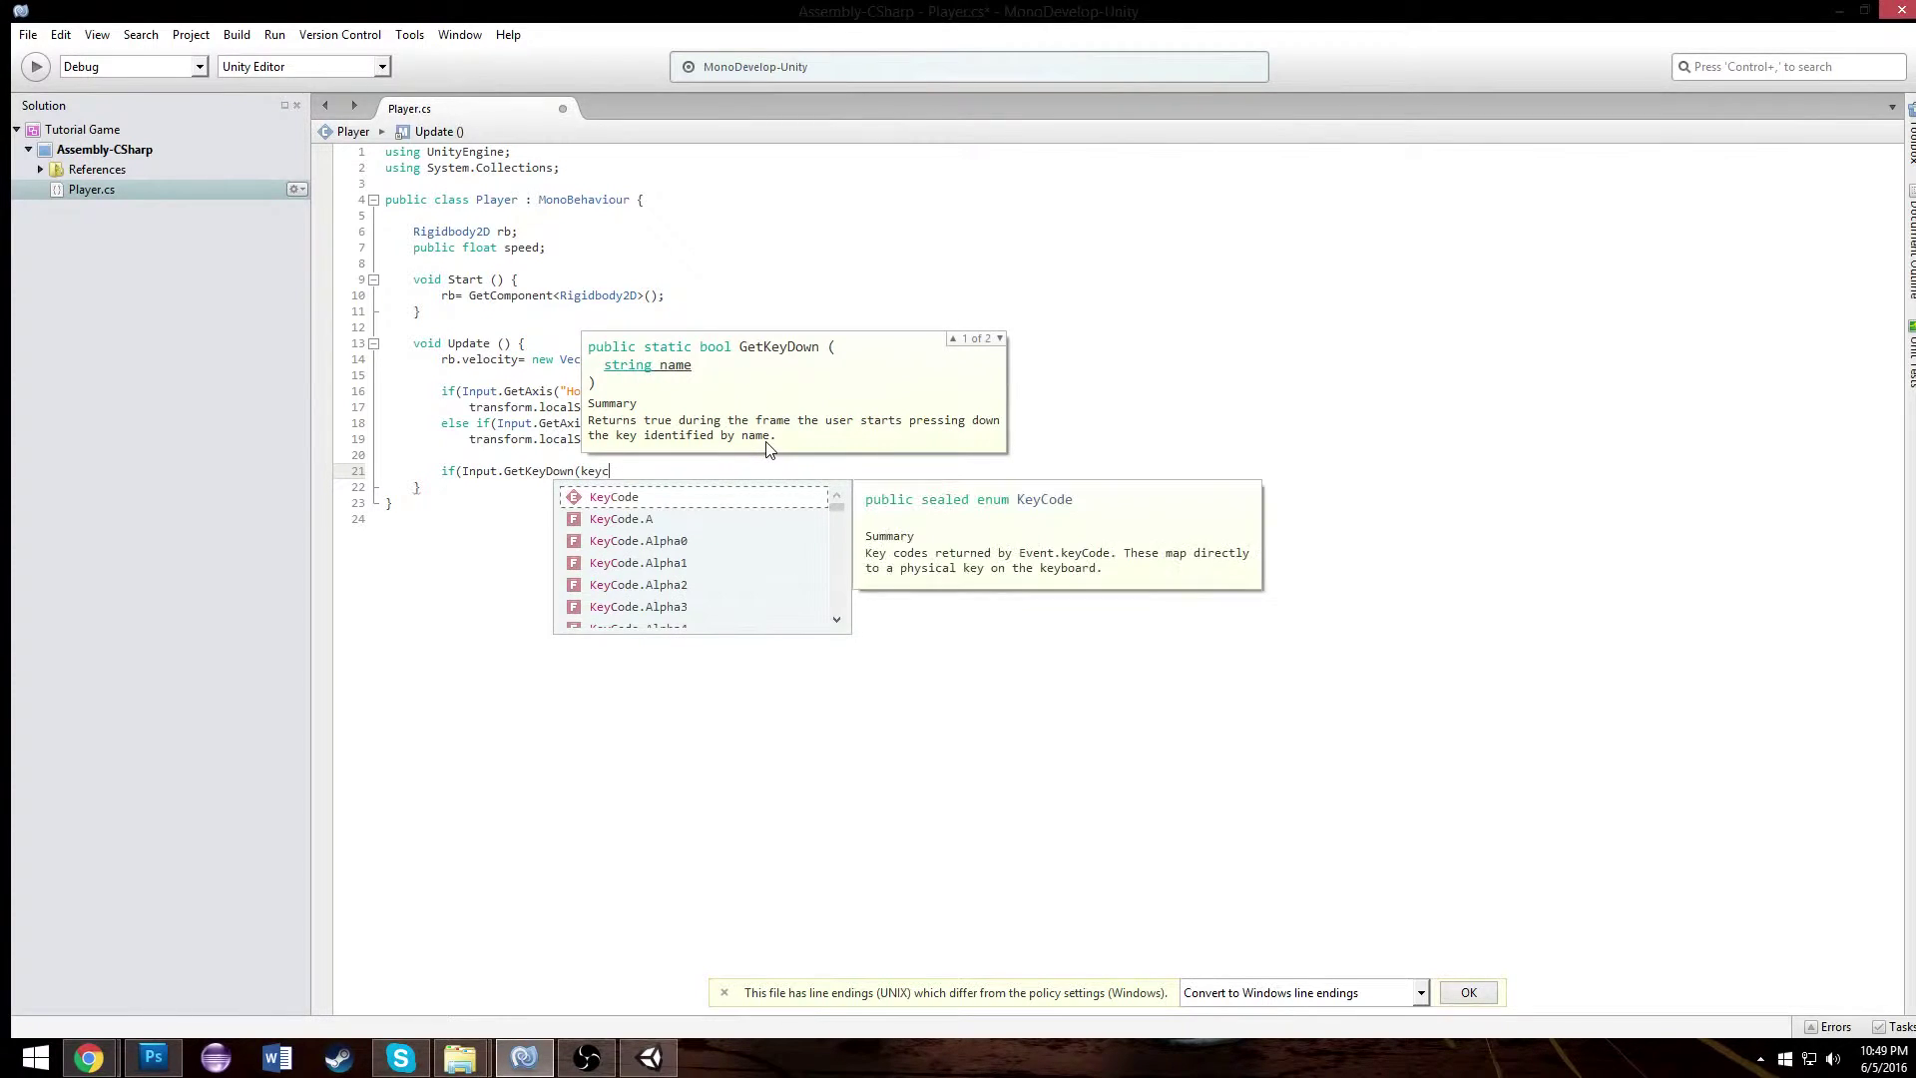
key("Return")
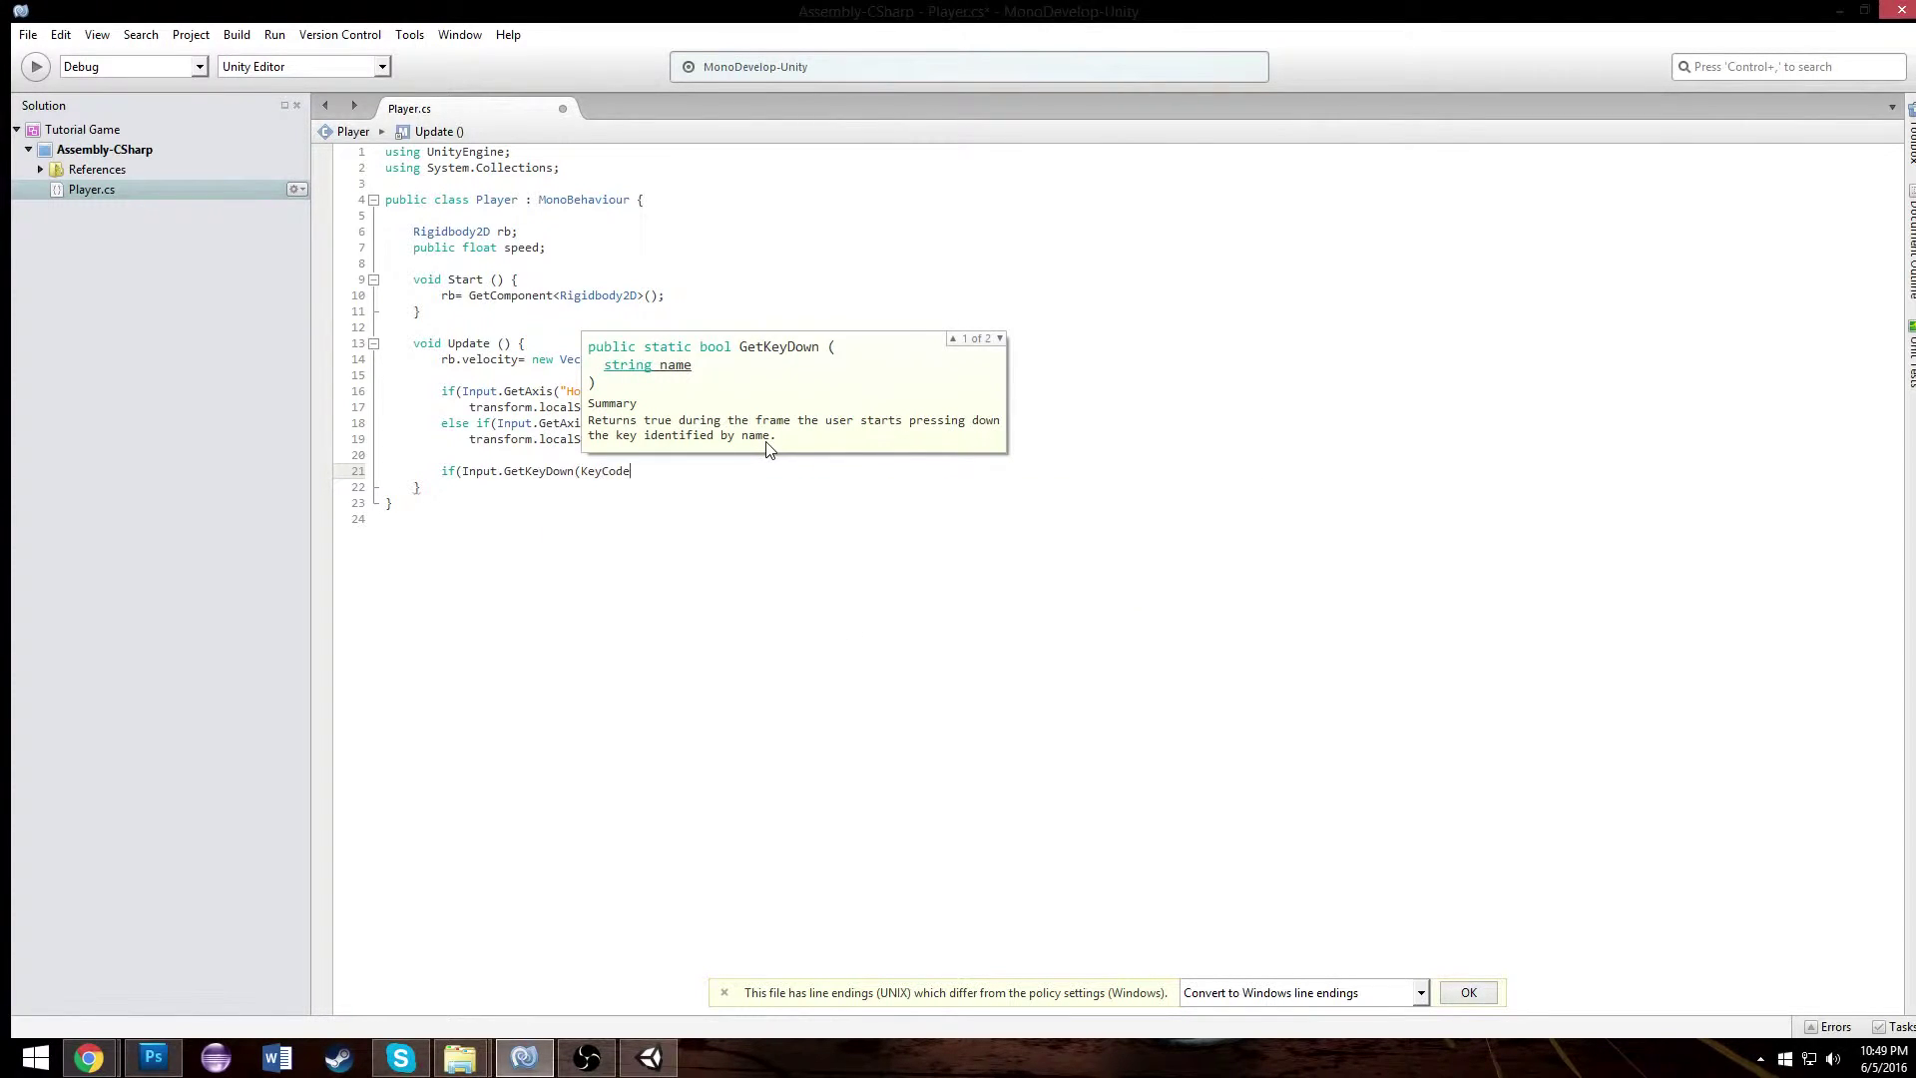
type(".")
- Look through the suggested KeyCode values to see which keys and joystick buttons can be used
key("Down")
key("Down")
key("Down")
key("Down")
key("Down")
key("Down")
key("Down")
key("Down")
key("Down")
key("Down")
key("Down")
key("Down")
key("Down")
key("Down")
key("Down")
key("Down")
key("Down")
key("Down")
key("Down")
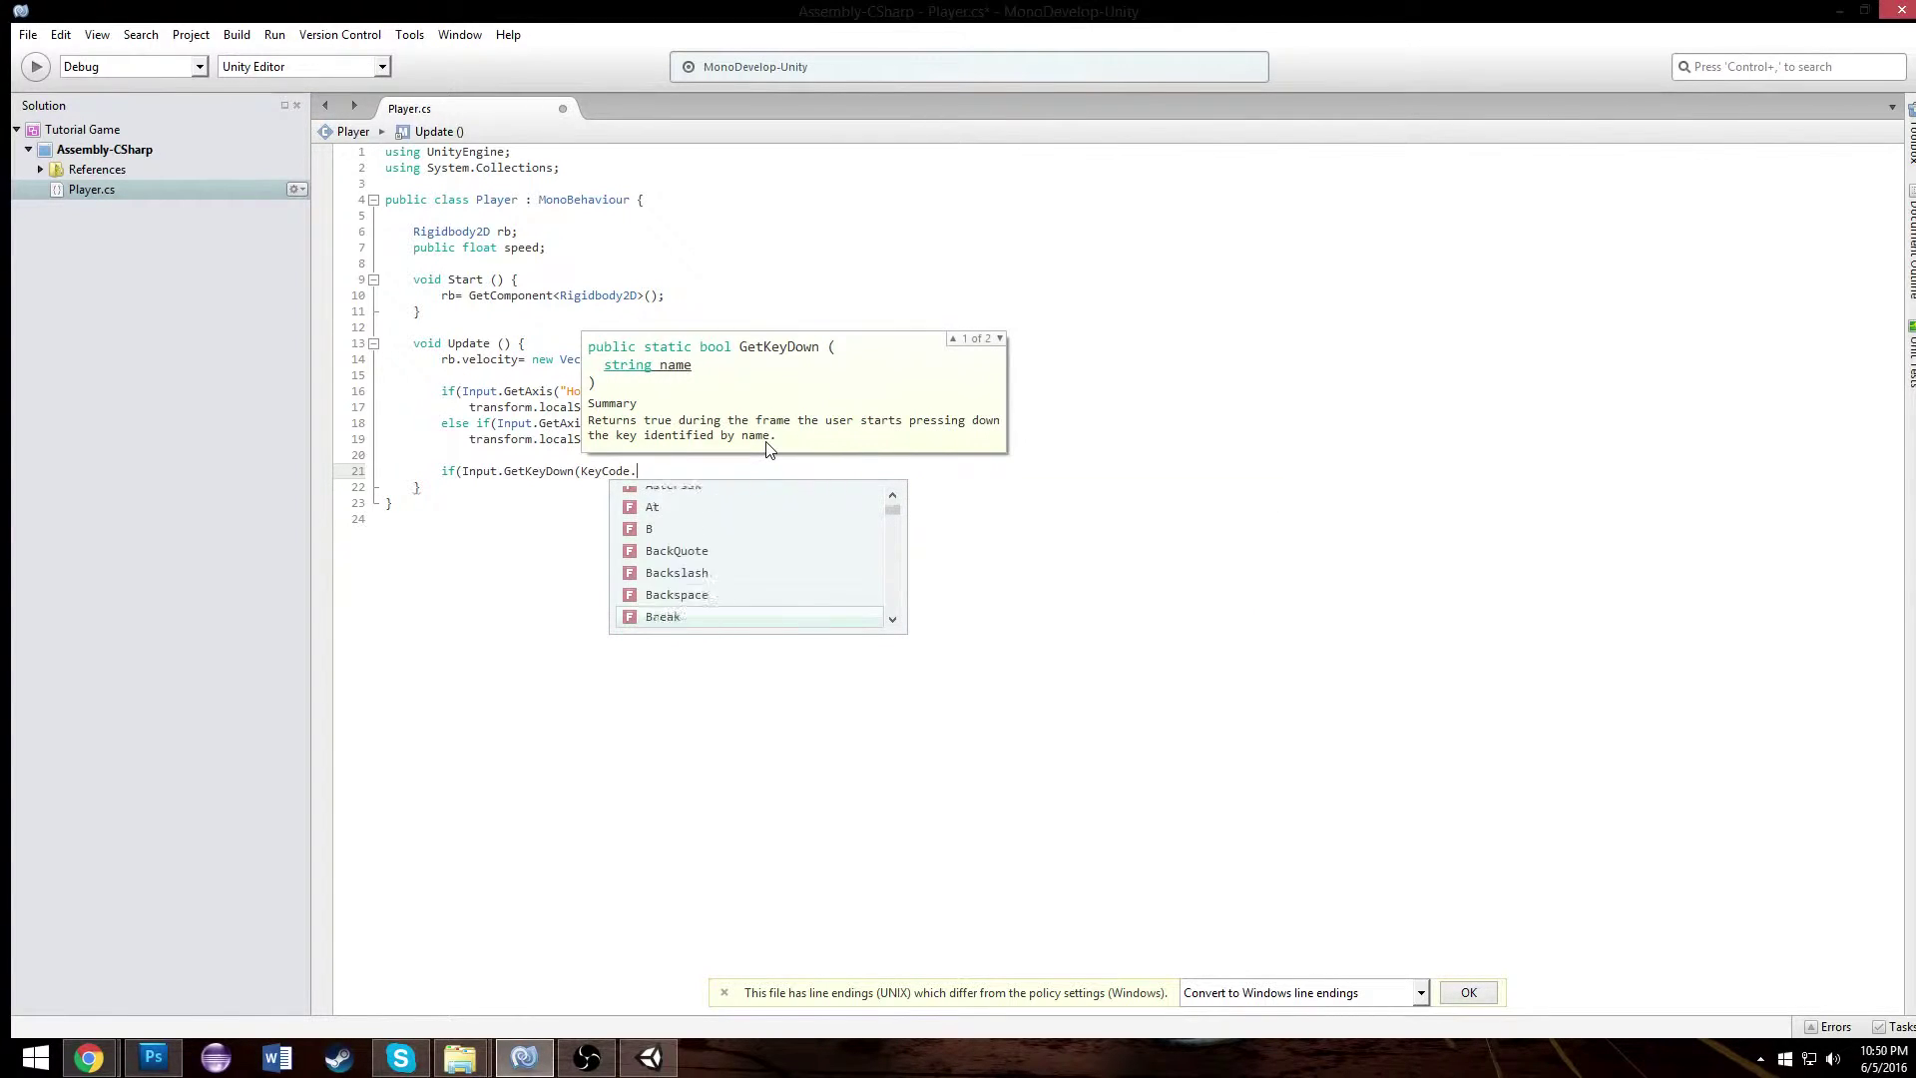
key("Down")
key("Down")
key("Down")
key("Down")
key("Down")
key("Down")
key("Down")
key("Down")
key("Down")
key("Down")
key("Down")
key("Down")
key("Down")
key("Down")
key("Down")
key("Down")
key("Down")
key("Down")
key("Down")
key("Down")
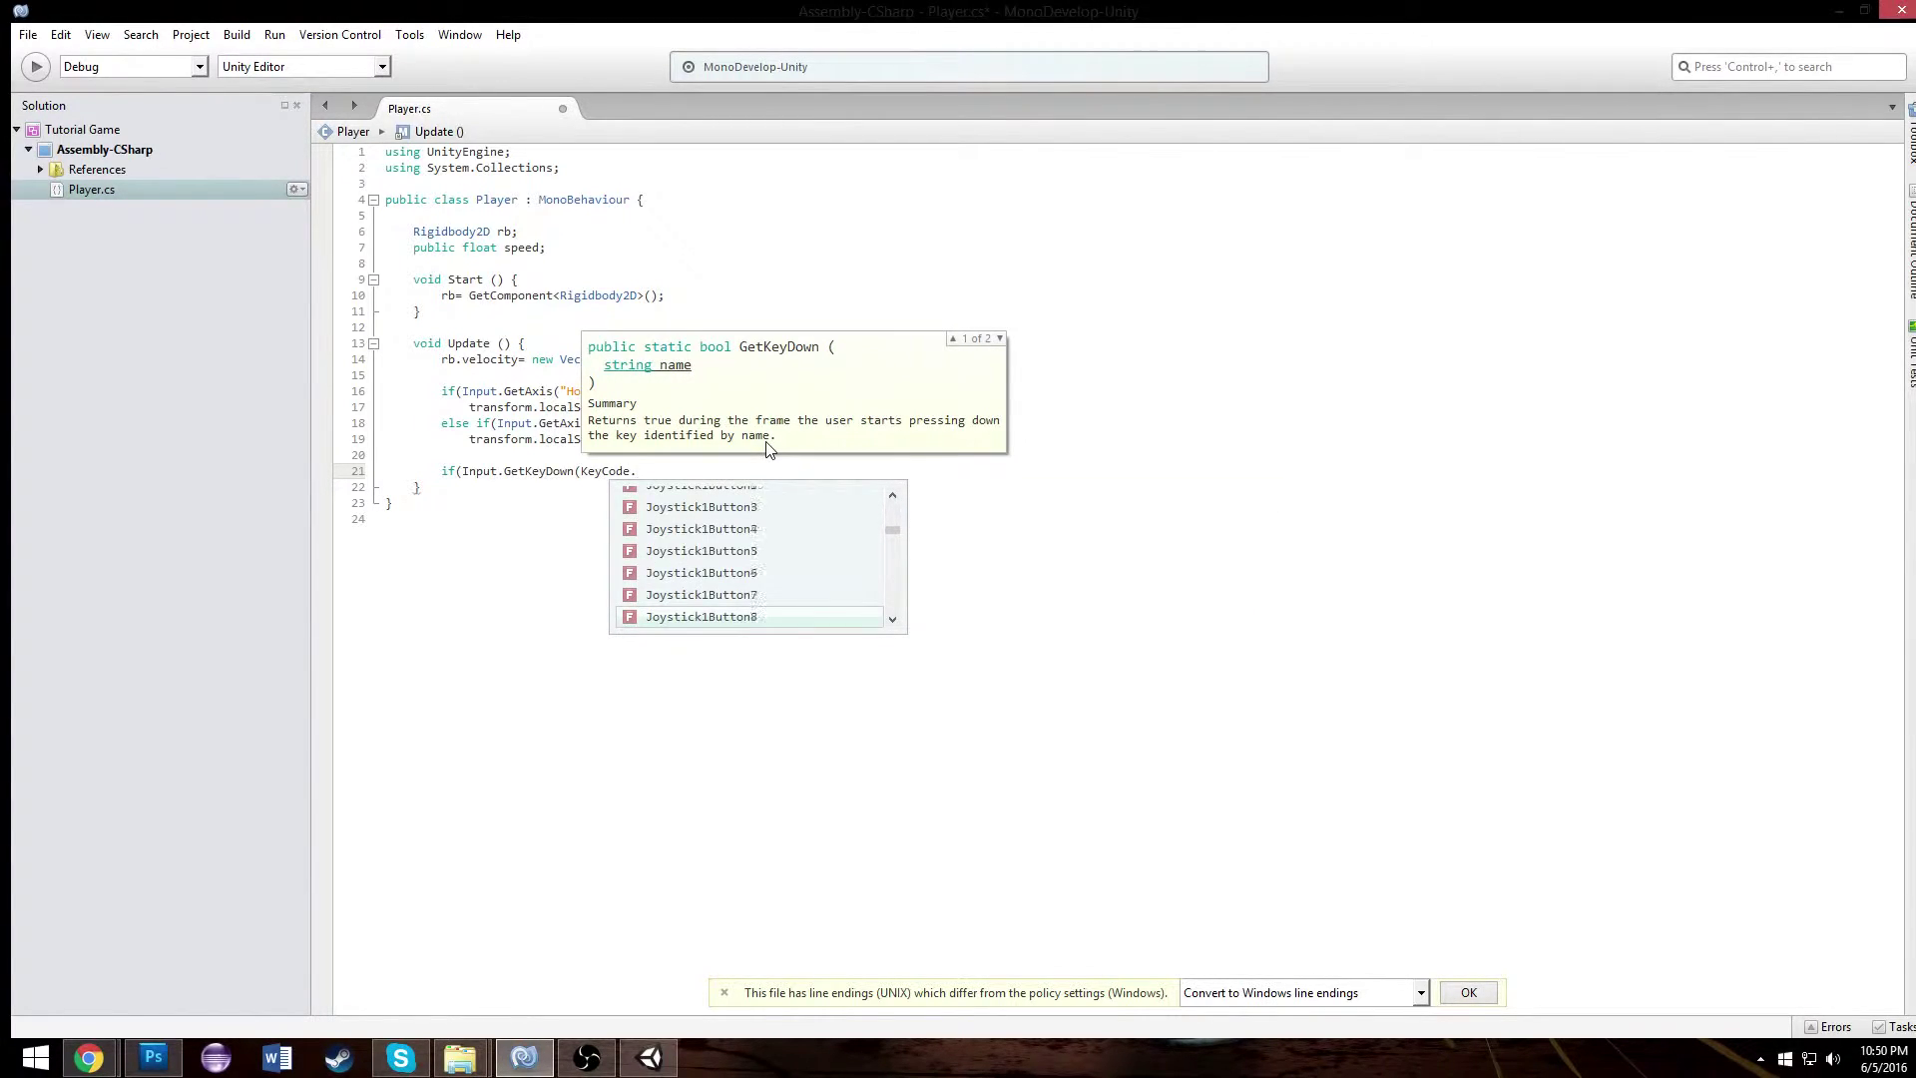
key("Down")
key("Down")
key("Down")
key("Down")
key("Down")
key("Down")
key("Down")
key("Down")
key("Up")
key("Up")
key("Up")
key("Up")
key("Up")
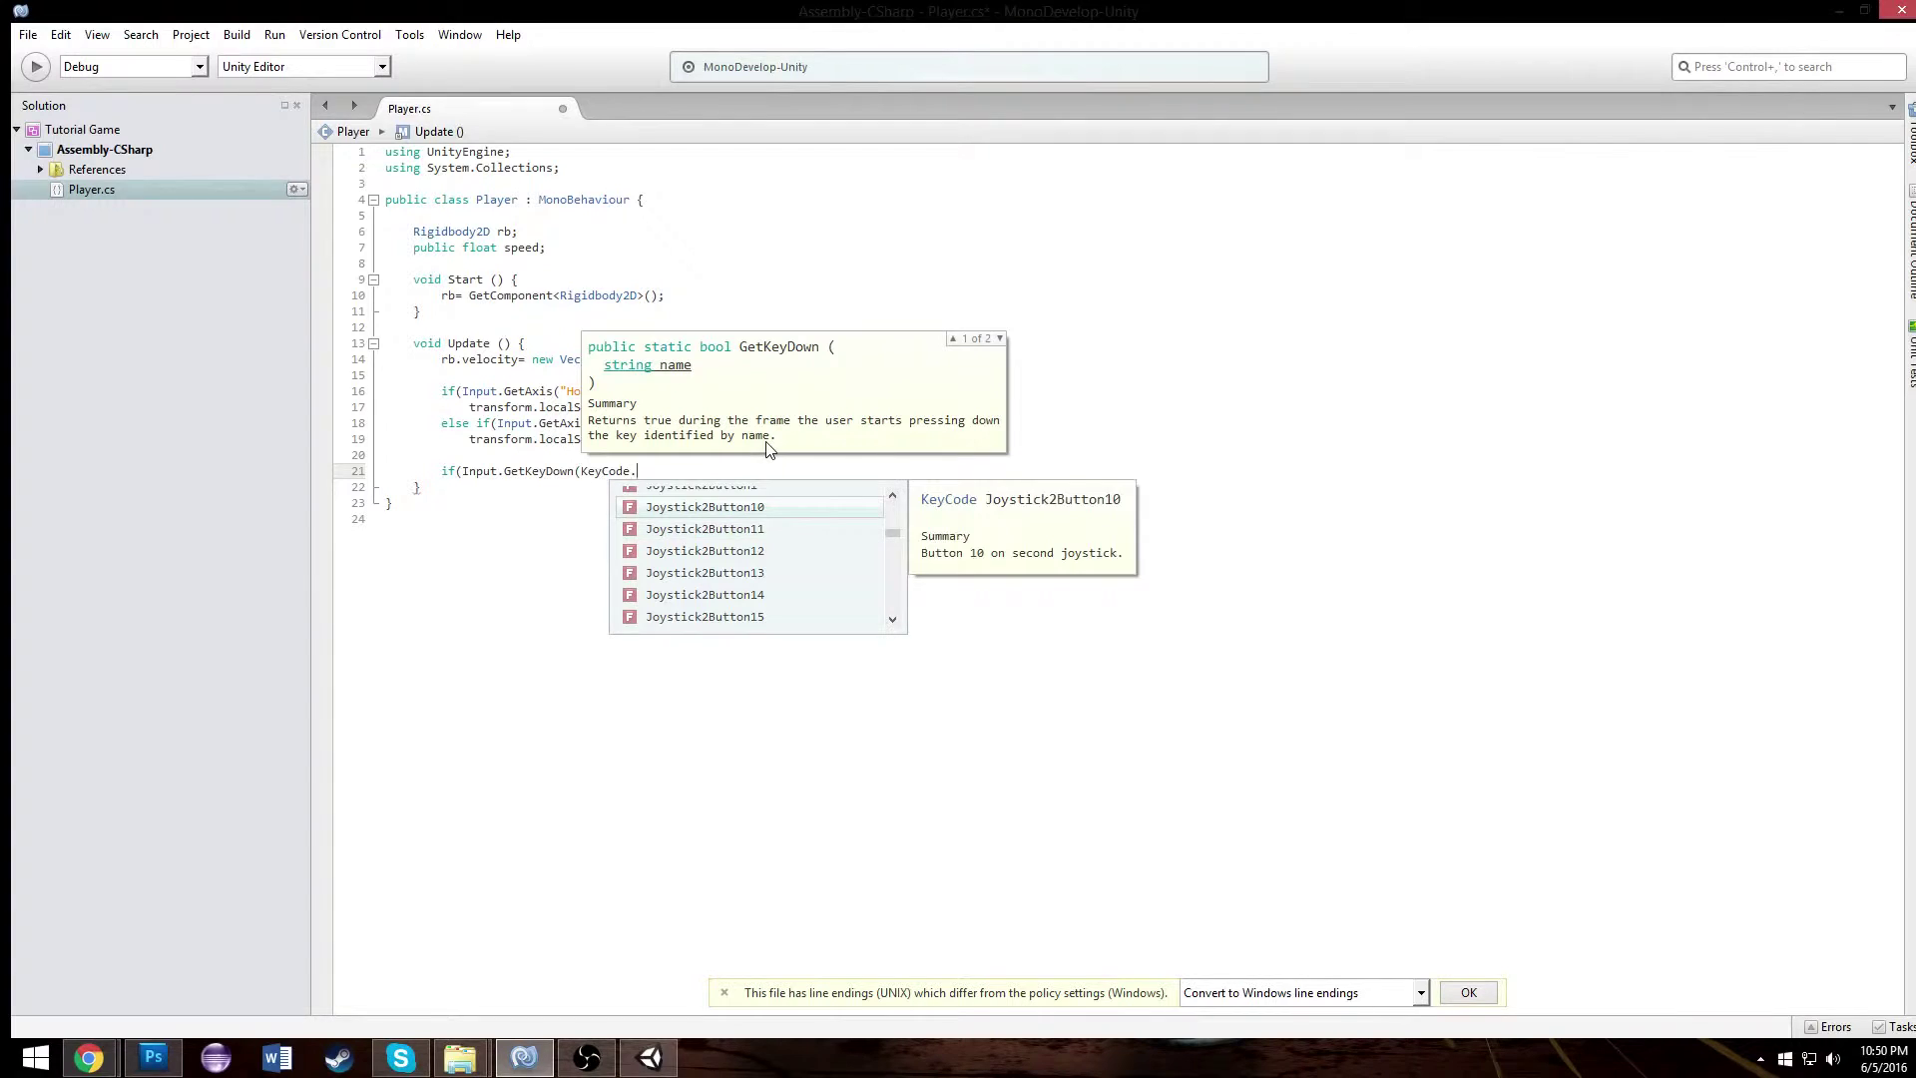
key("Up")
key("Up")
key("Up")
key("Up")
key("Up")
key("Up")
key("Up")
key("Up")
key("Up")
key("Up")
key("Up")
key("Up")
key("Up")
key("Up")
key("Up")
key("Up")
key("Up")
key("Up")
key("Up")
key("Up")
key("Down")
key("Down")
key("Down")
key("Down")
key("Down")
key("Down")
key("Down")
key("Down")
key("Down")
key("Down")
key("Down")
key("Down")
key("Down")
key("Down")
key("Down")
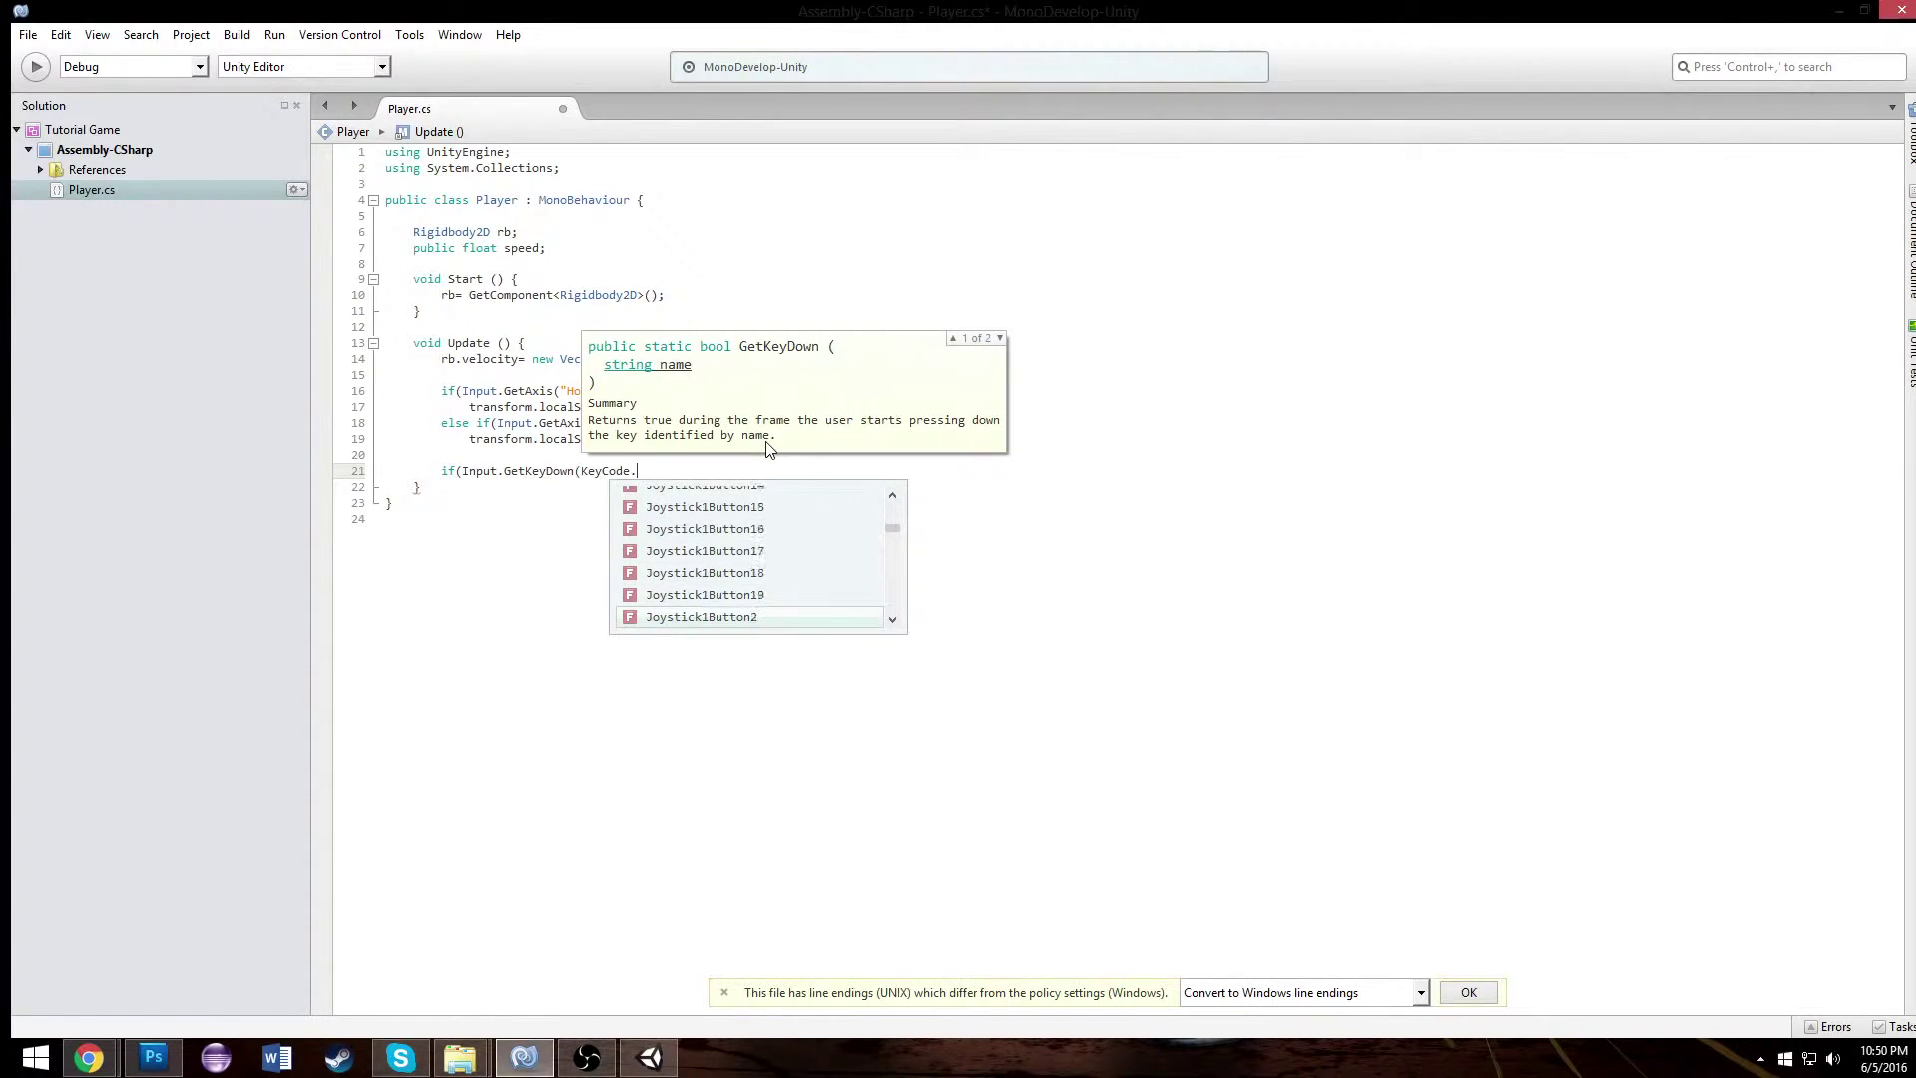
key("Down")
key("Down")
key("Down")
key("Down")
key("Down")
key("Down")
key("Down")
key("Down")
key("Down")
key("Down")
key("Down")
key("Down")
key("Down")
key("Down")
key("Down")
key("Down")
key("Down")
key("Down")
key("Down")
key("Down")
key("Up")
key("Up")
key("Up")
key("Up")
key("Up")
key("Up")
key("Up")
key("Up")
key("Up")
key("Up")
key("Up")
key("Up")
key("Up")
key("Up")
key("Up")
key("Up")
key("Up")
key("Up")
key("Up")
key("Up")
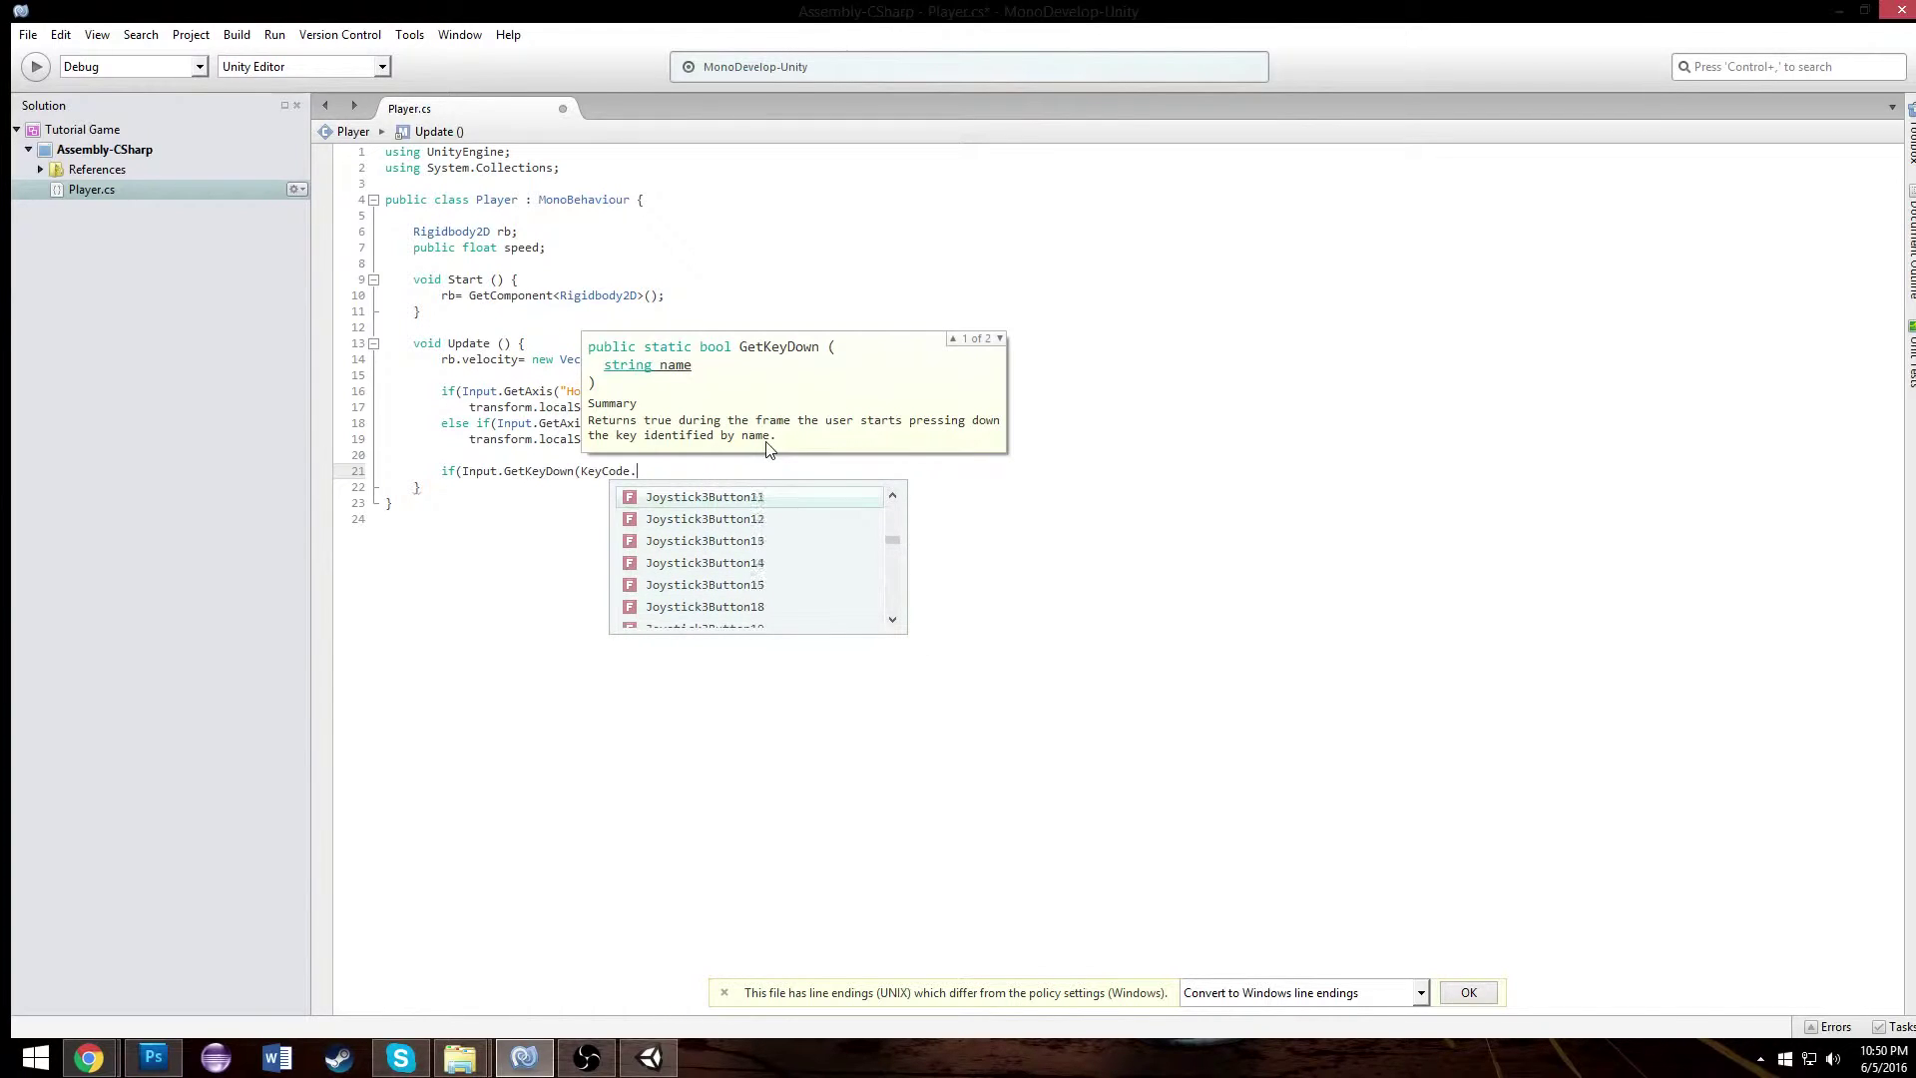
key("Up")
key("Up")
key("Up")
key("Up")
key("Up")
key("Up")
key("Up")
key("Up")
key("Up")
key("Up")
key("Up")
key("Up")
key("Up")
key("Up")
key("Up")
key("Up")
key("Up")
key("Up")
key("Up")
key("Up")
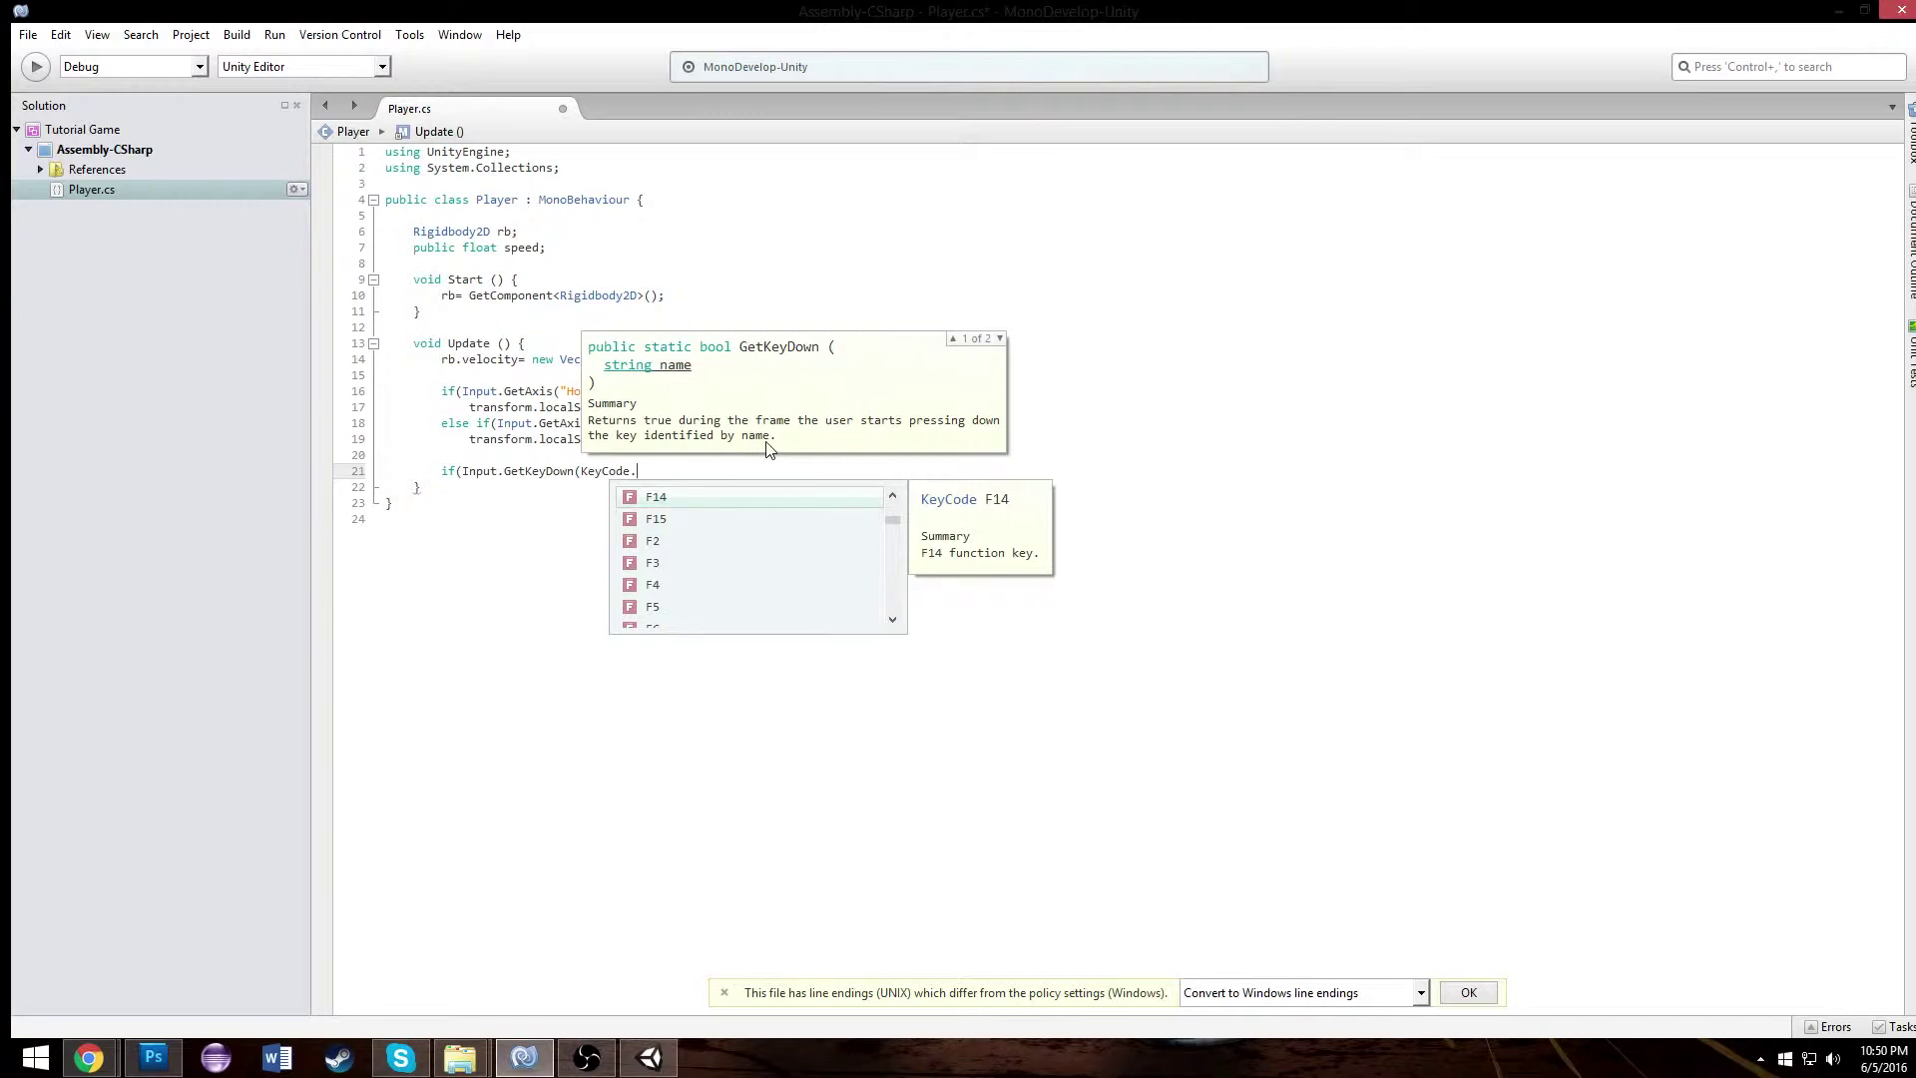
- Choose Space as the key code and close the condition as if(Input.GetKeyDown(KeyCode.Space))
type("Space")
key("Return")
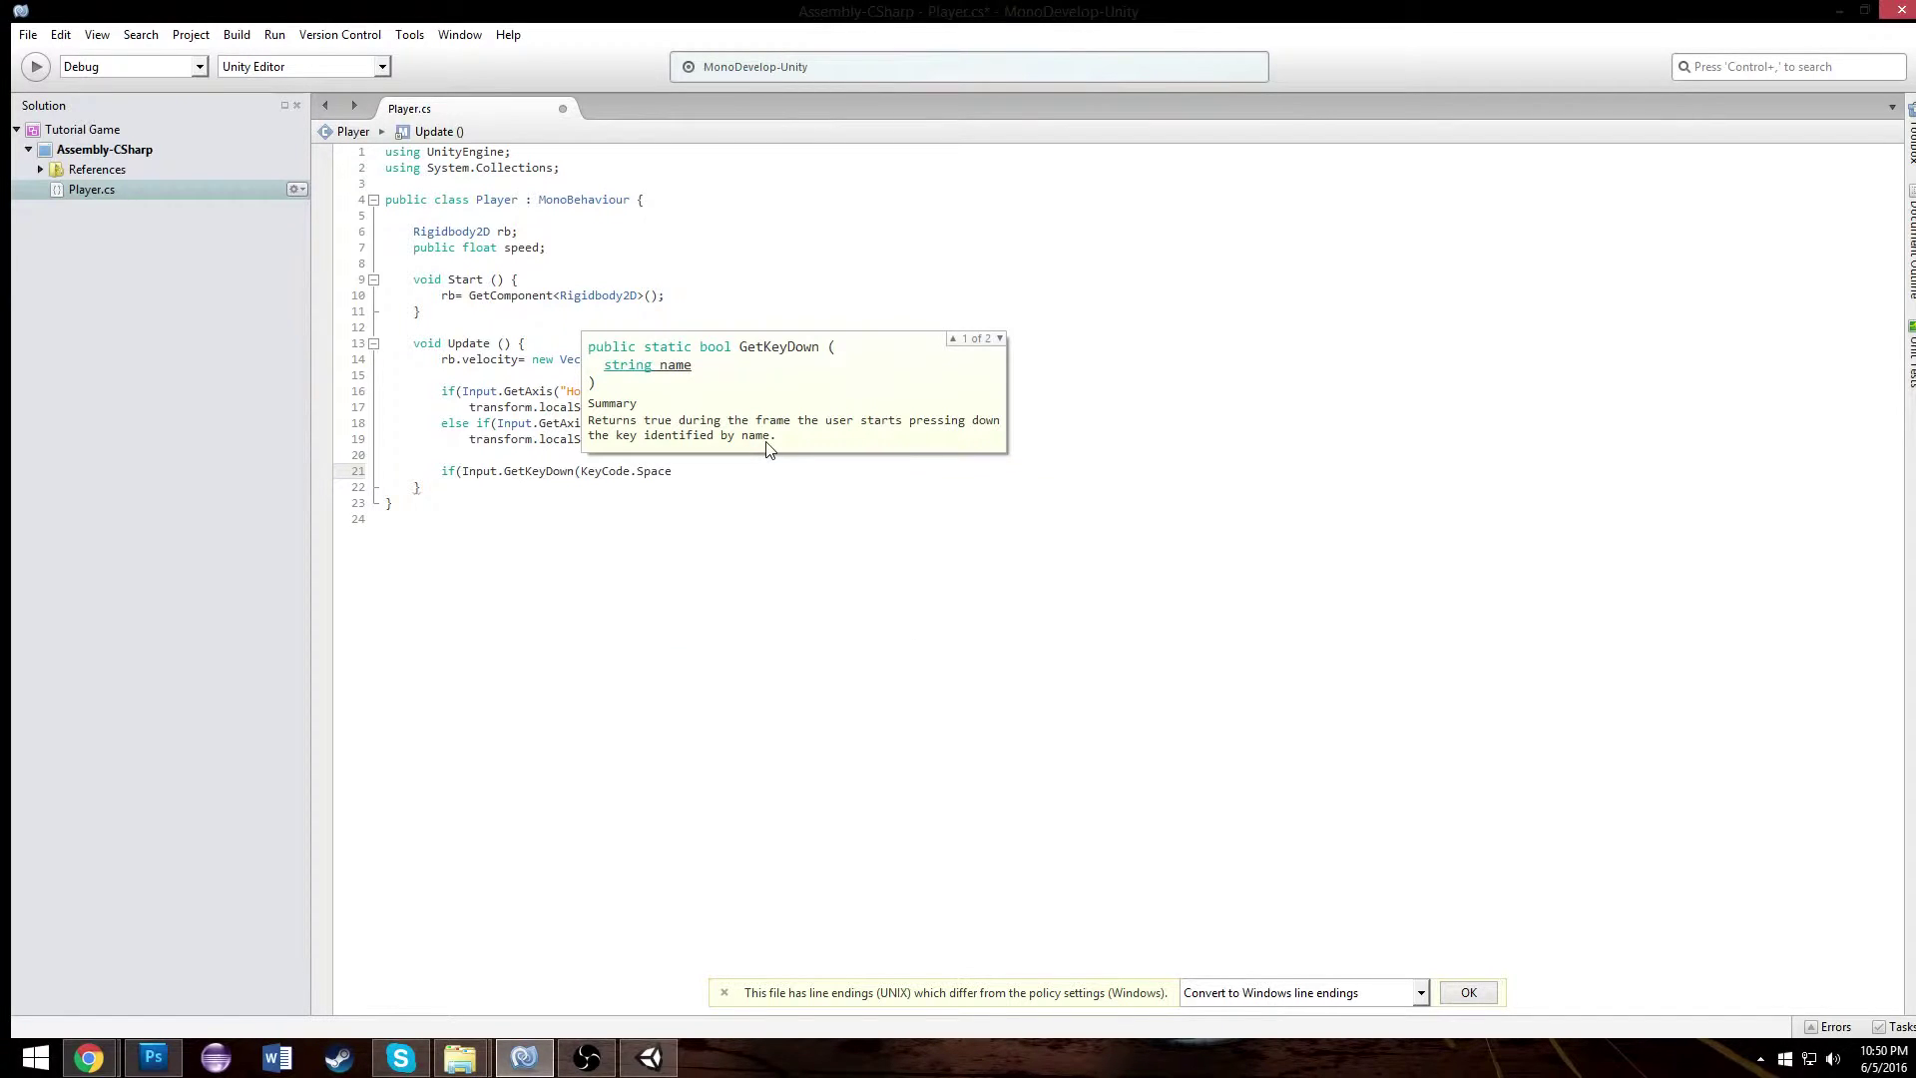
type(")")
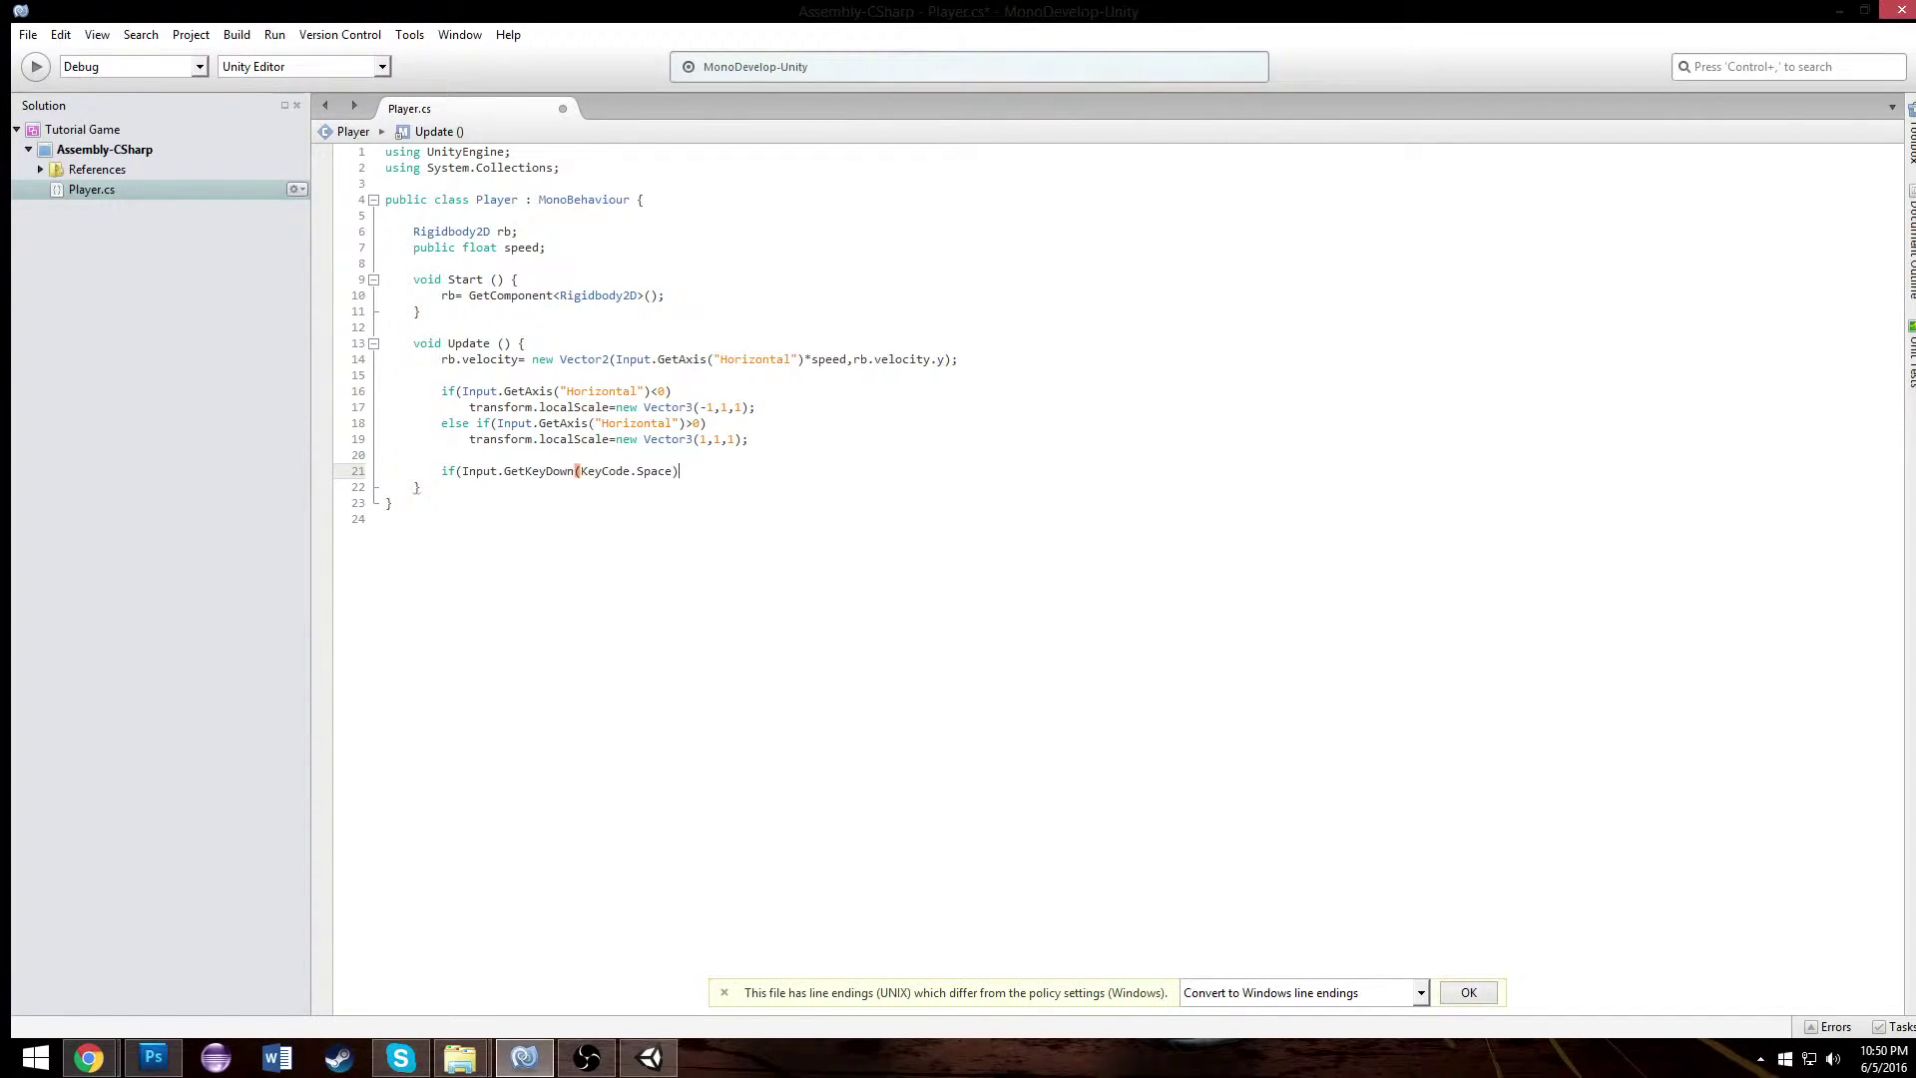
type(")")
- Begin the body of the Space key if statement on a new line with rb.AddForce
key("Return")
type("rb.velocity")
key("Return")
key("BackSpace")
key("BackSpace")
key("BackSpace")
key("BackSpace")
key("BackSpace")
key("BackSpace")
type(".add")
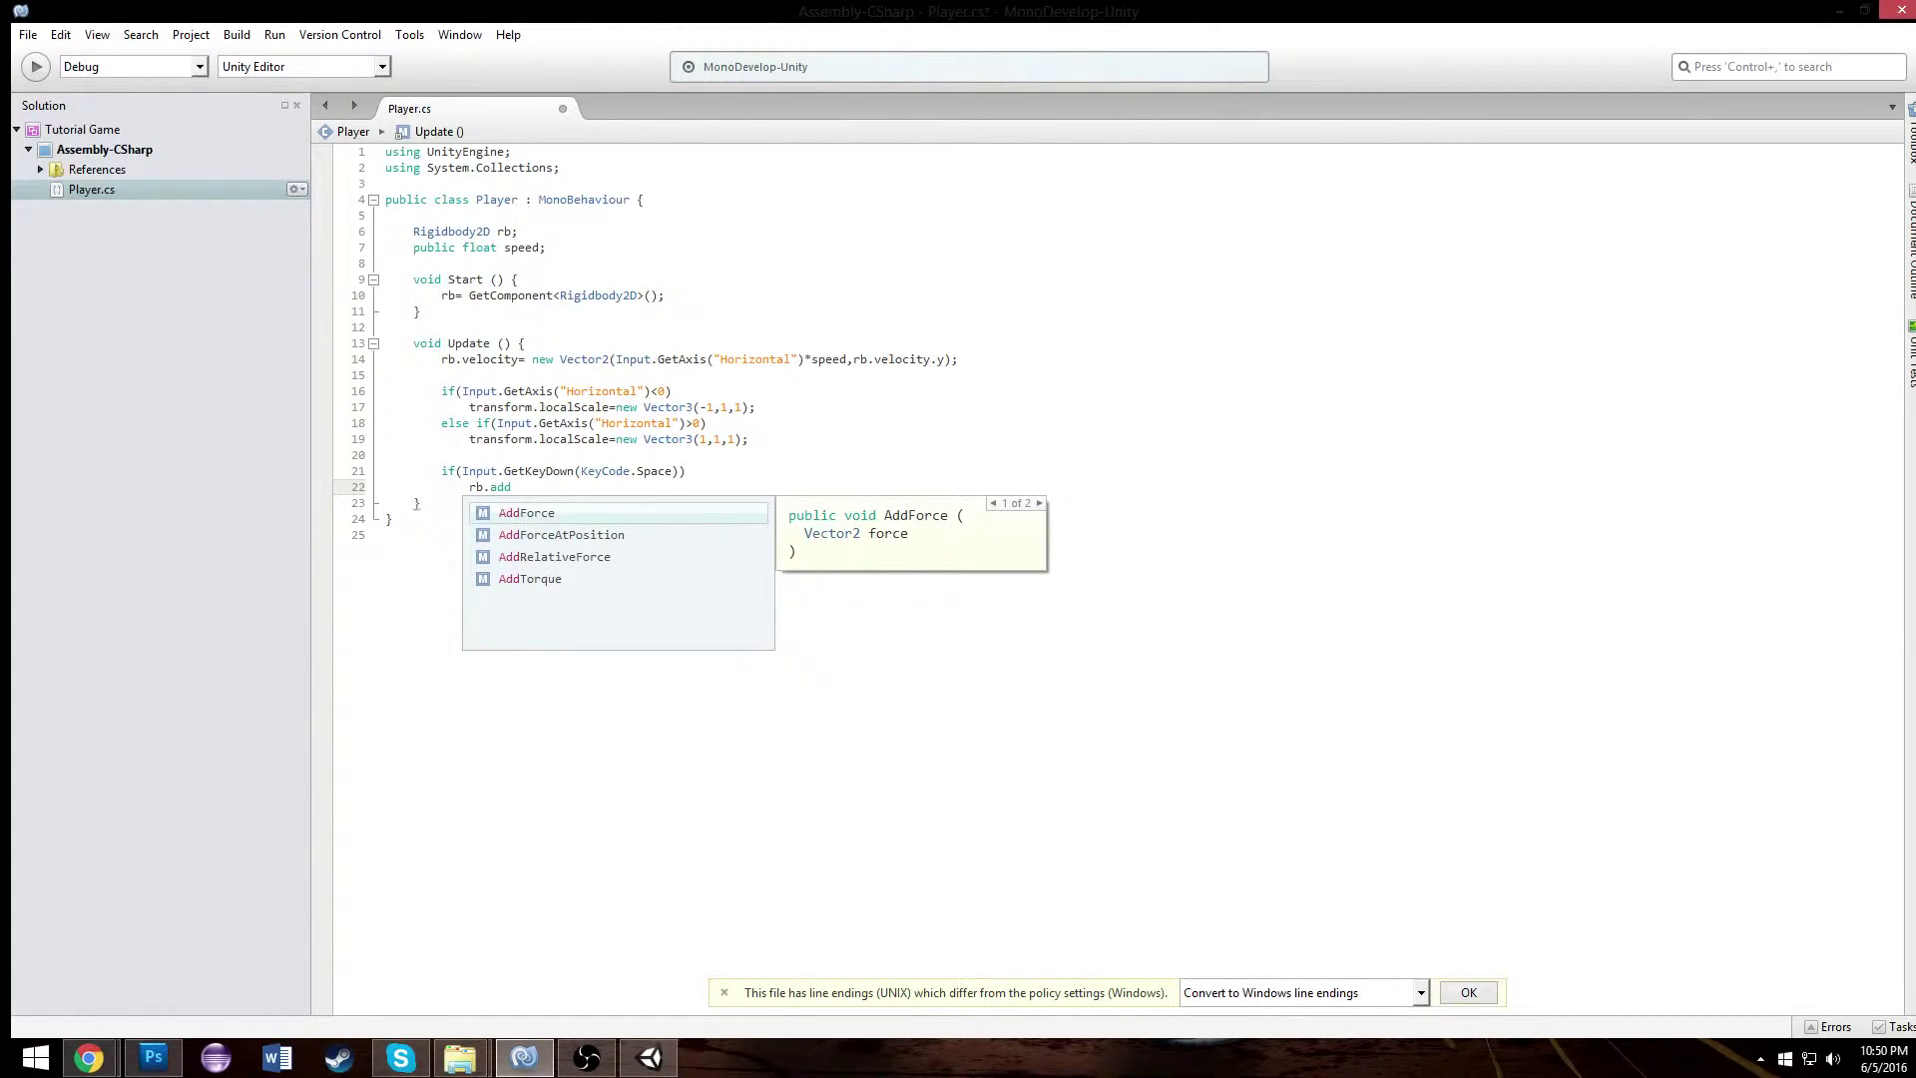
key("Return")
key("Return")
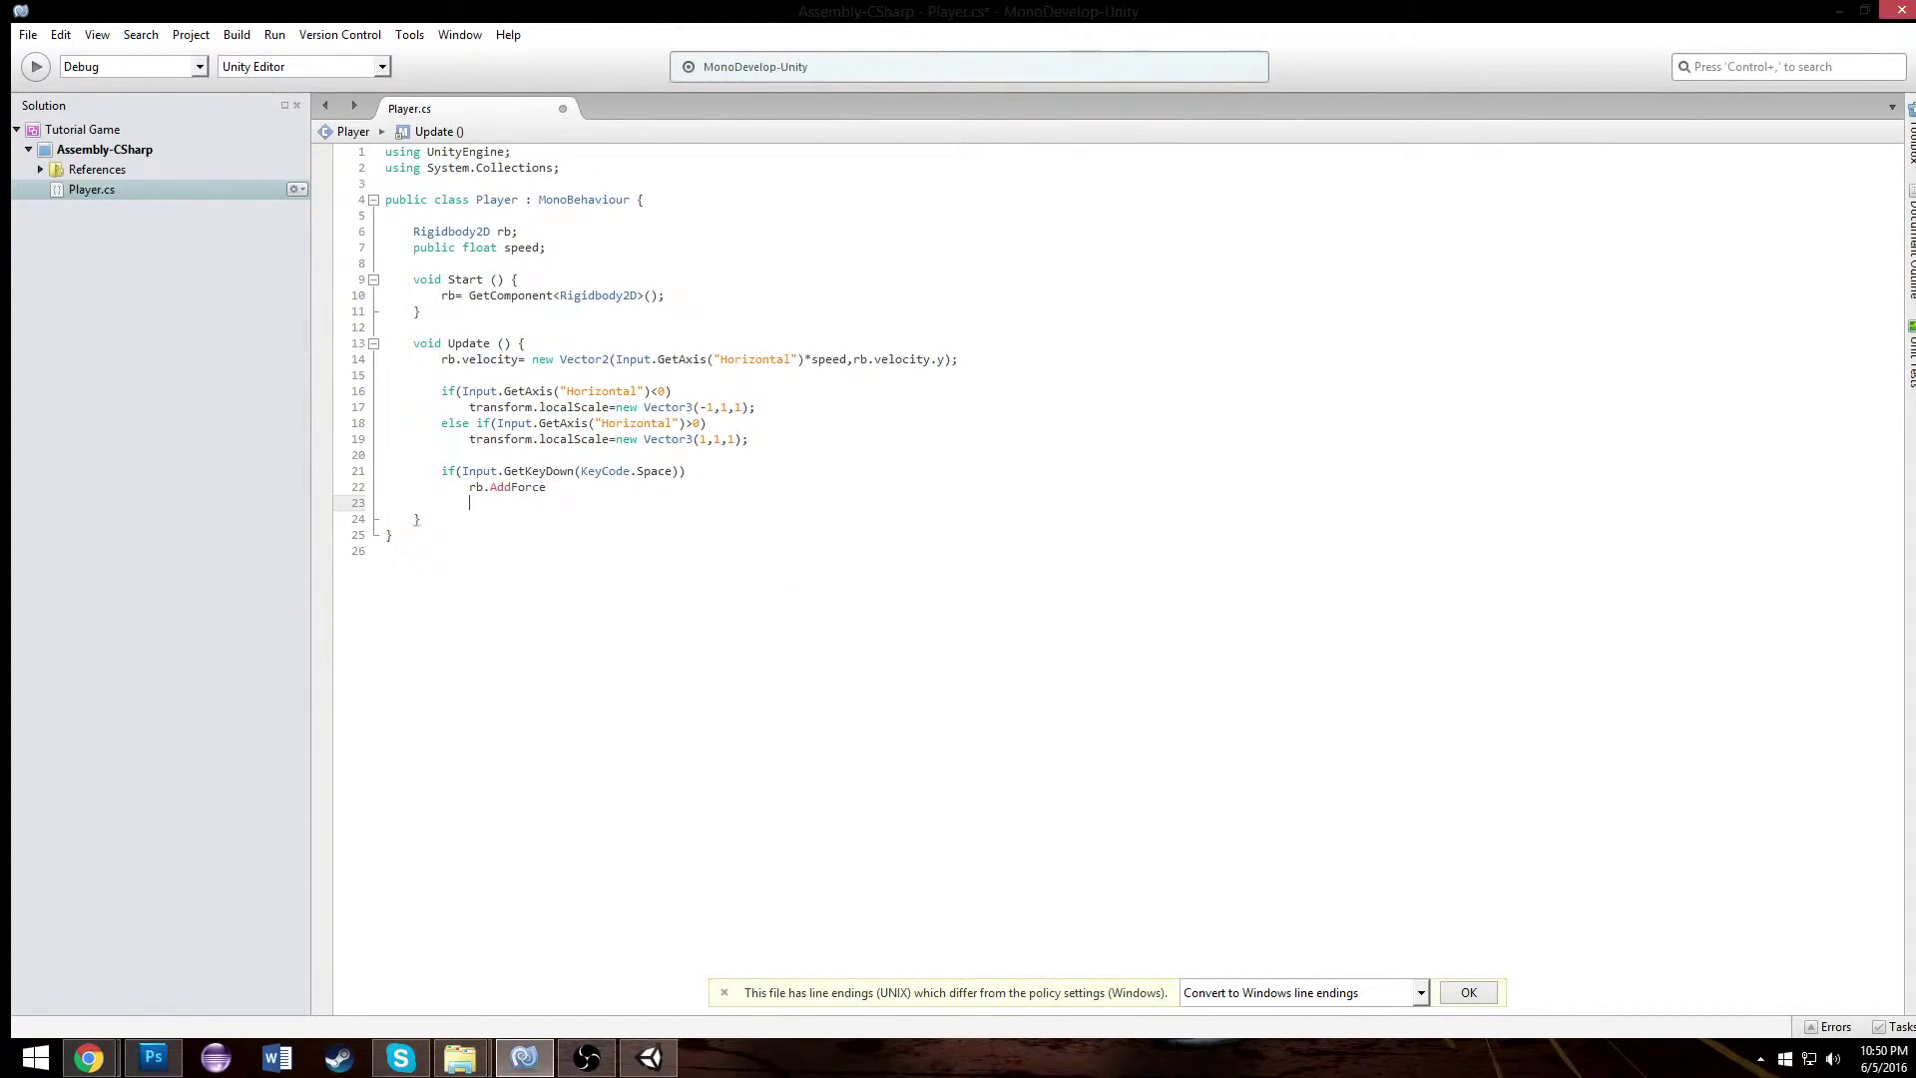
key("BackSpace")
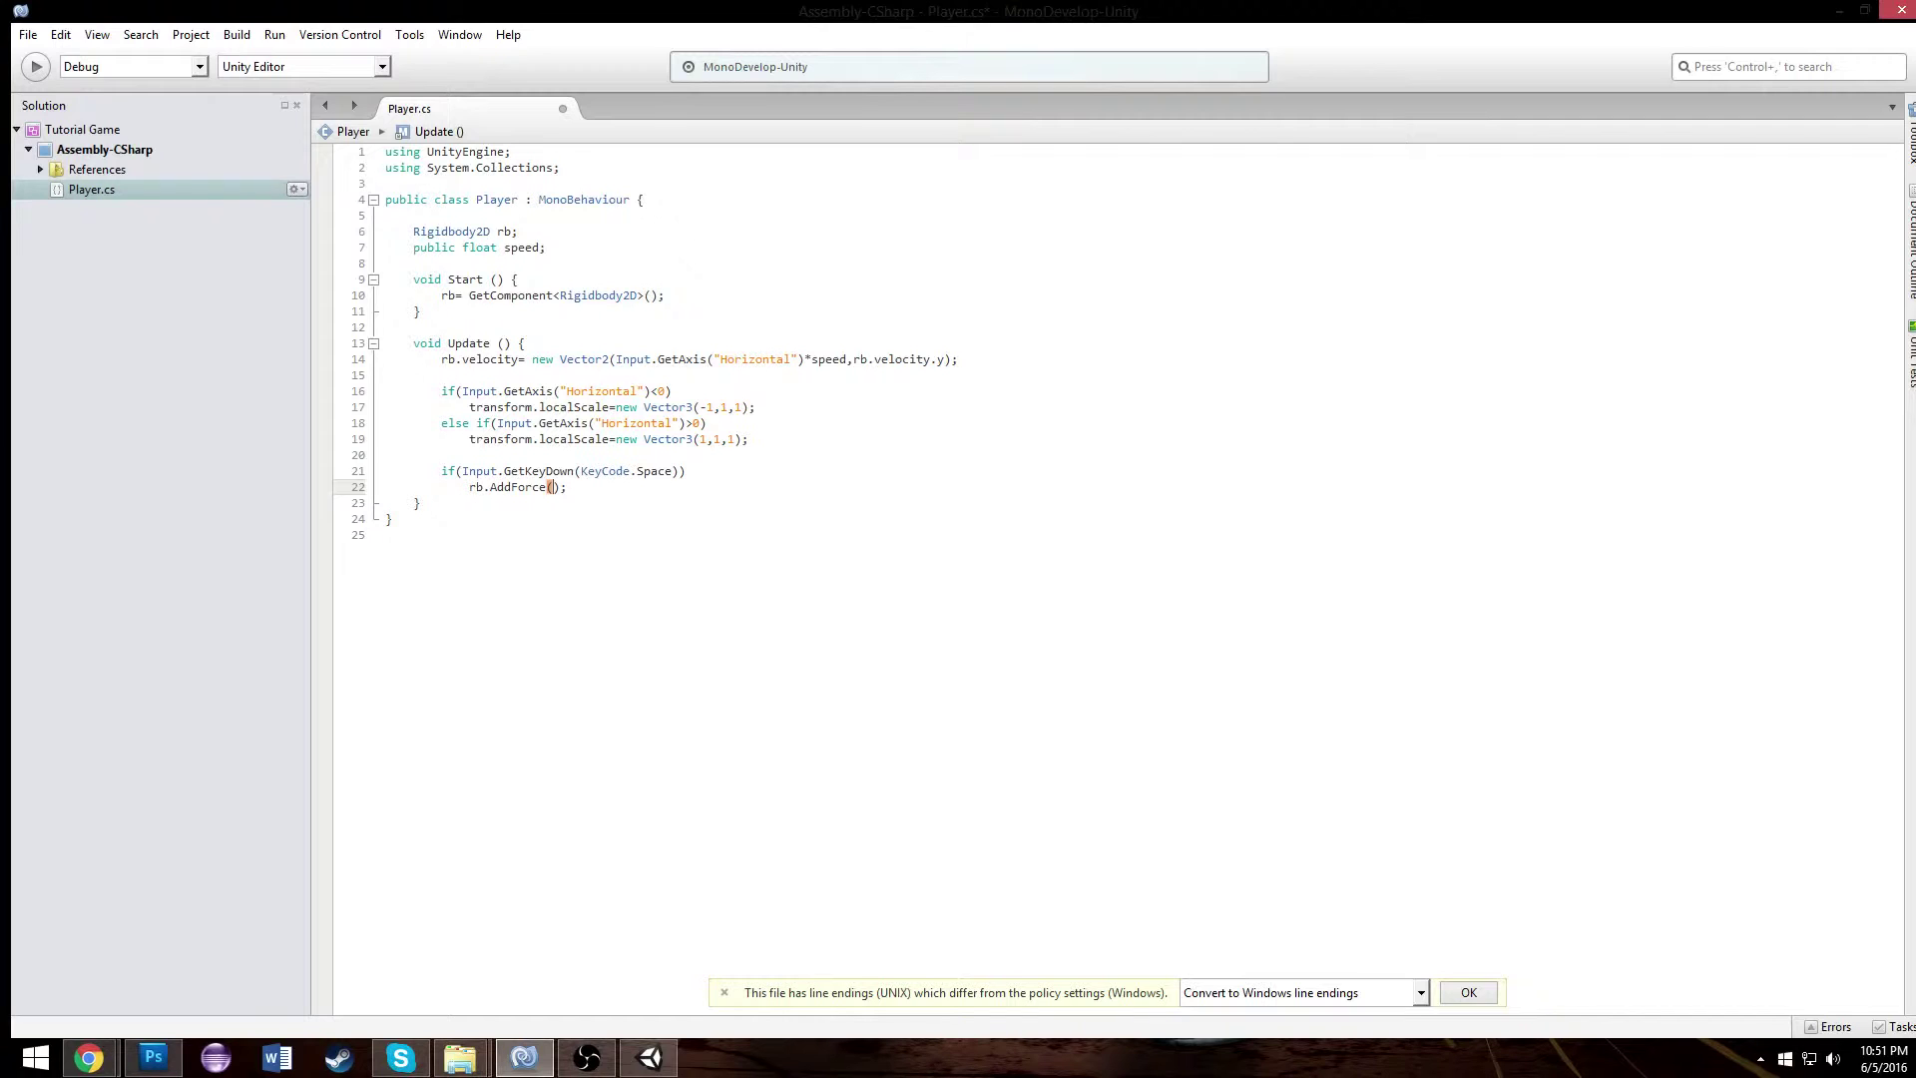
- Give the AddForce call a new Vector2 argument with 0 as its x component
key("Up")
key("Up")
key("Up")
key("Up")
key("Up")
key("Up")
key("Up")
key("Up")
key("Down")
key("Down")
key("Down")
key("Down")
key("Down")
key("Down")
key("Down")
key("Down")
type("new Vector2(")
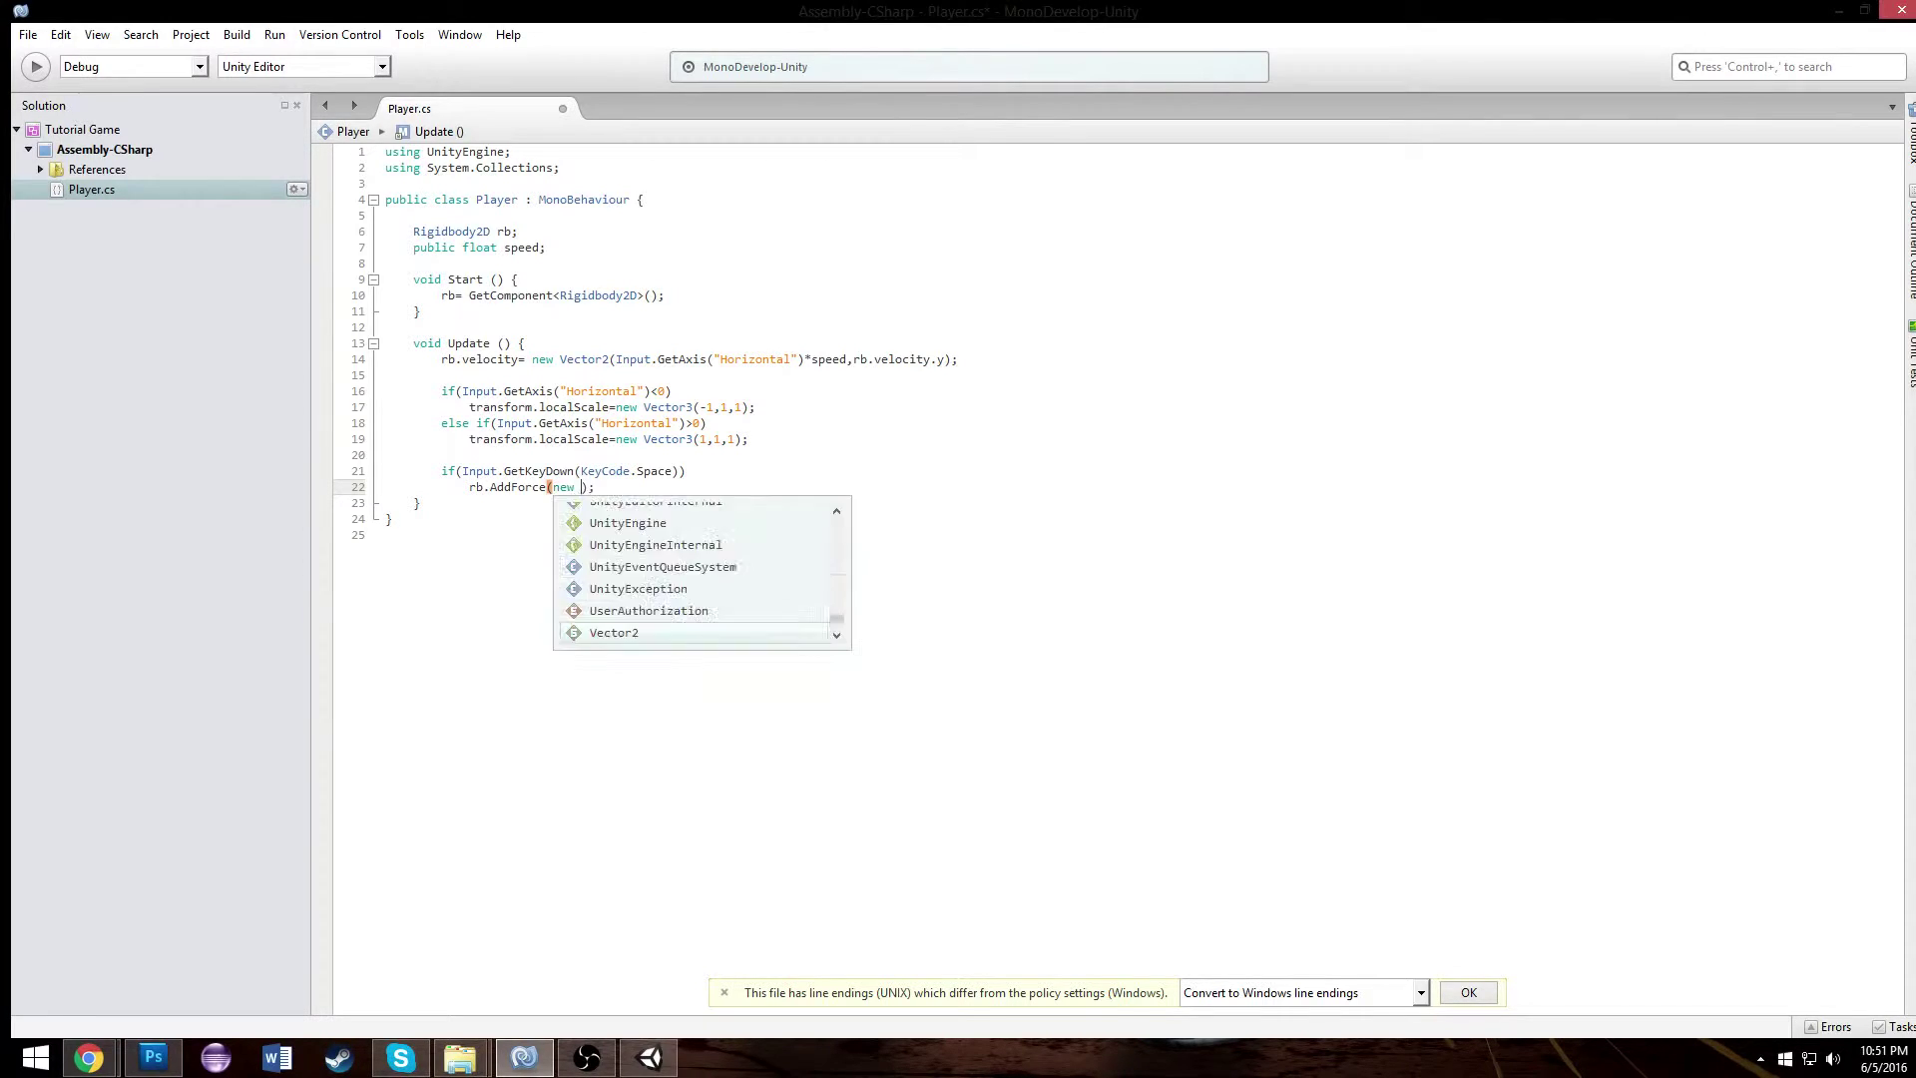
type(")")
type("0,")
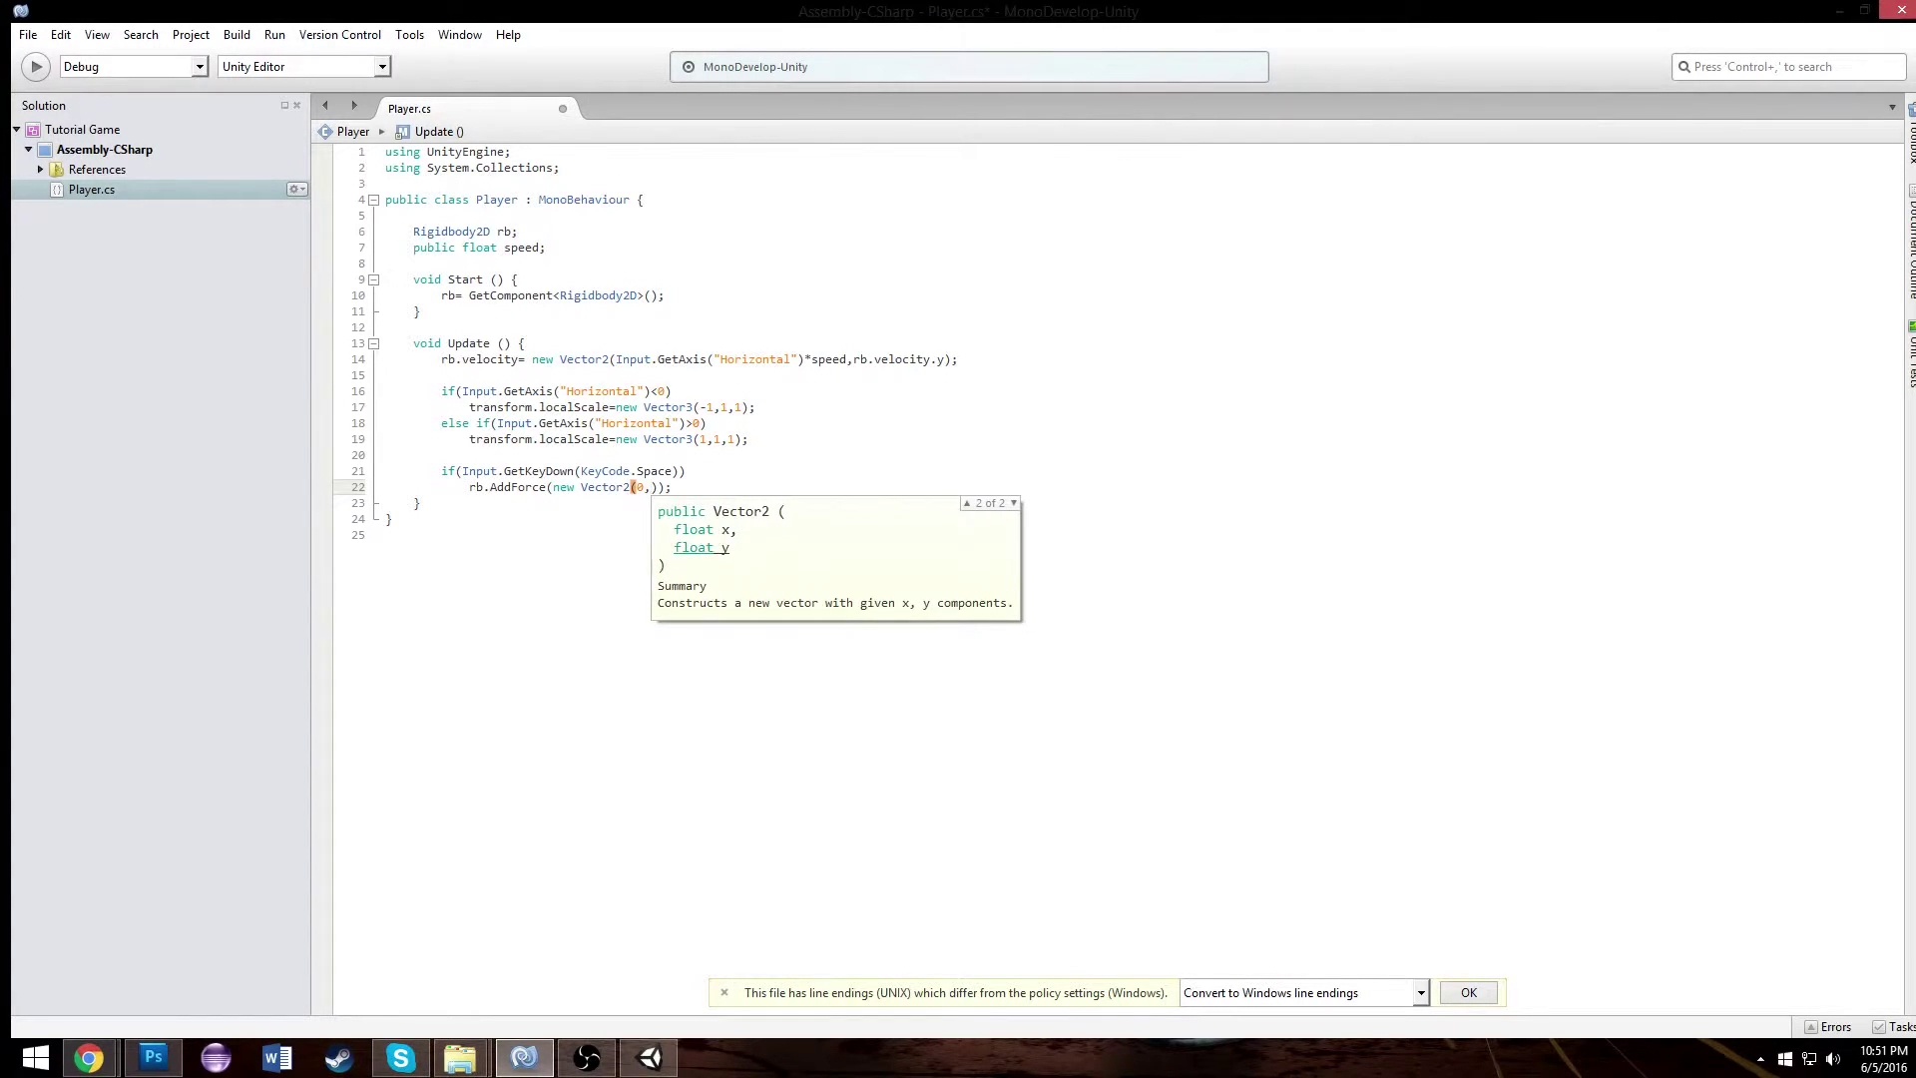
- Enter jumpForce as the y component of the Vector2 in the AddForce call
key("Left")
key("Right")
key("Escape")
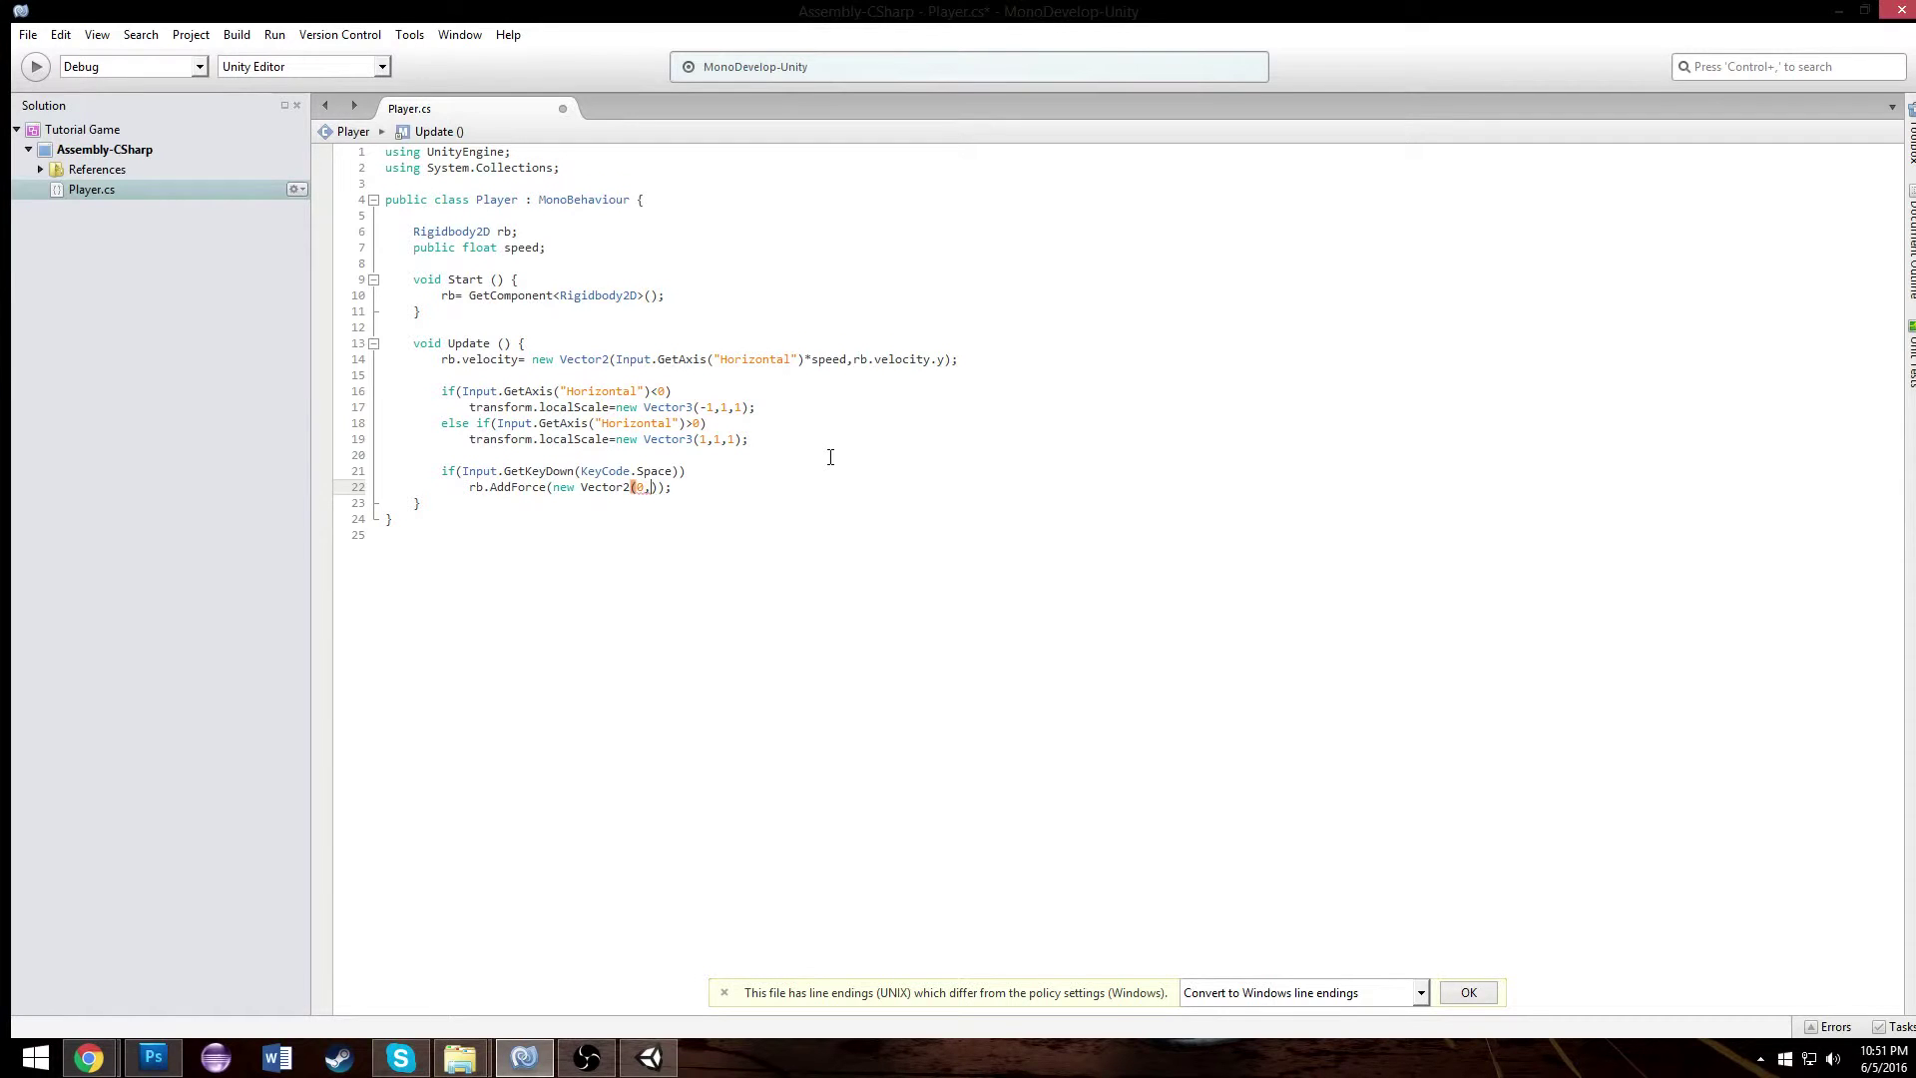
type("jumpForce")
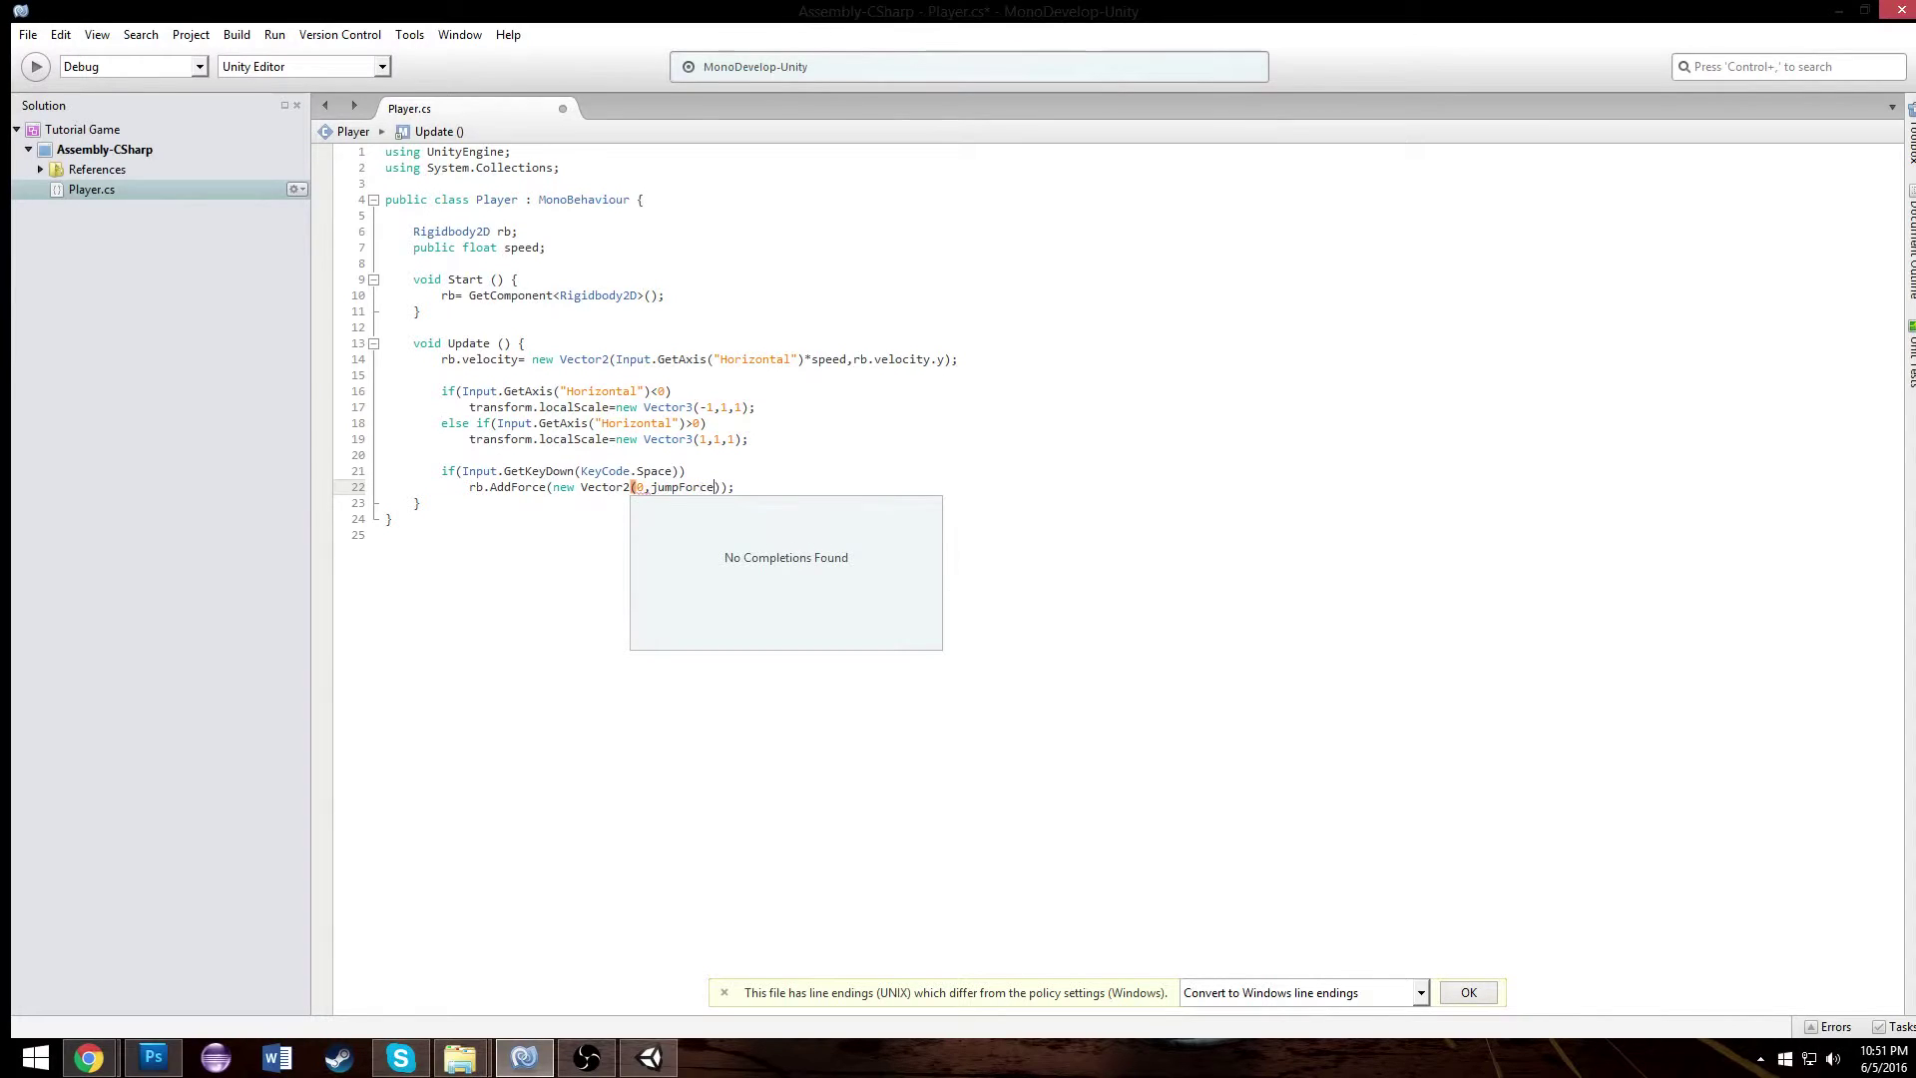
- Declare public float jumpForce; on a new line below the speed variable and save the script
left_click(676, 251)
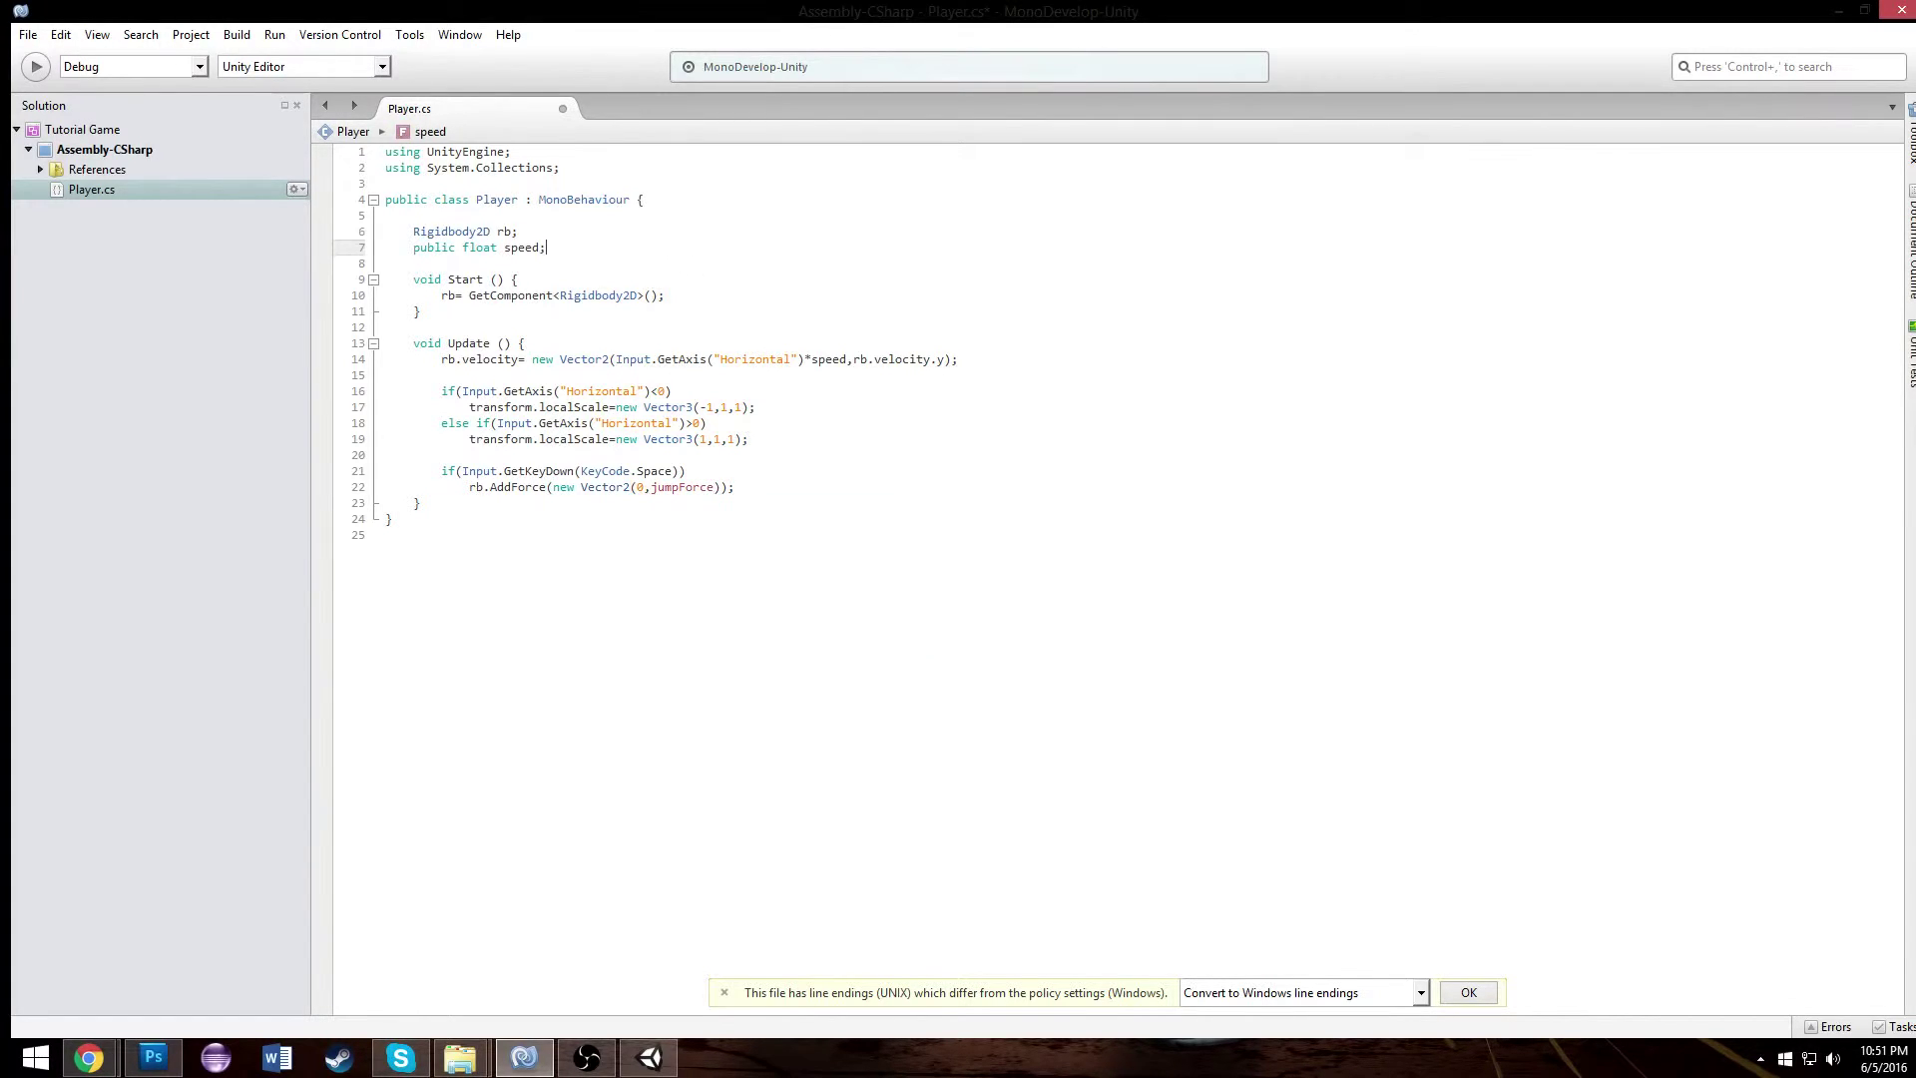
key("Return")
type("pru")
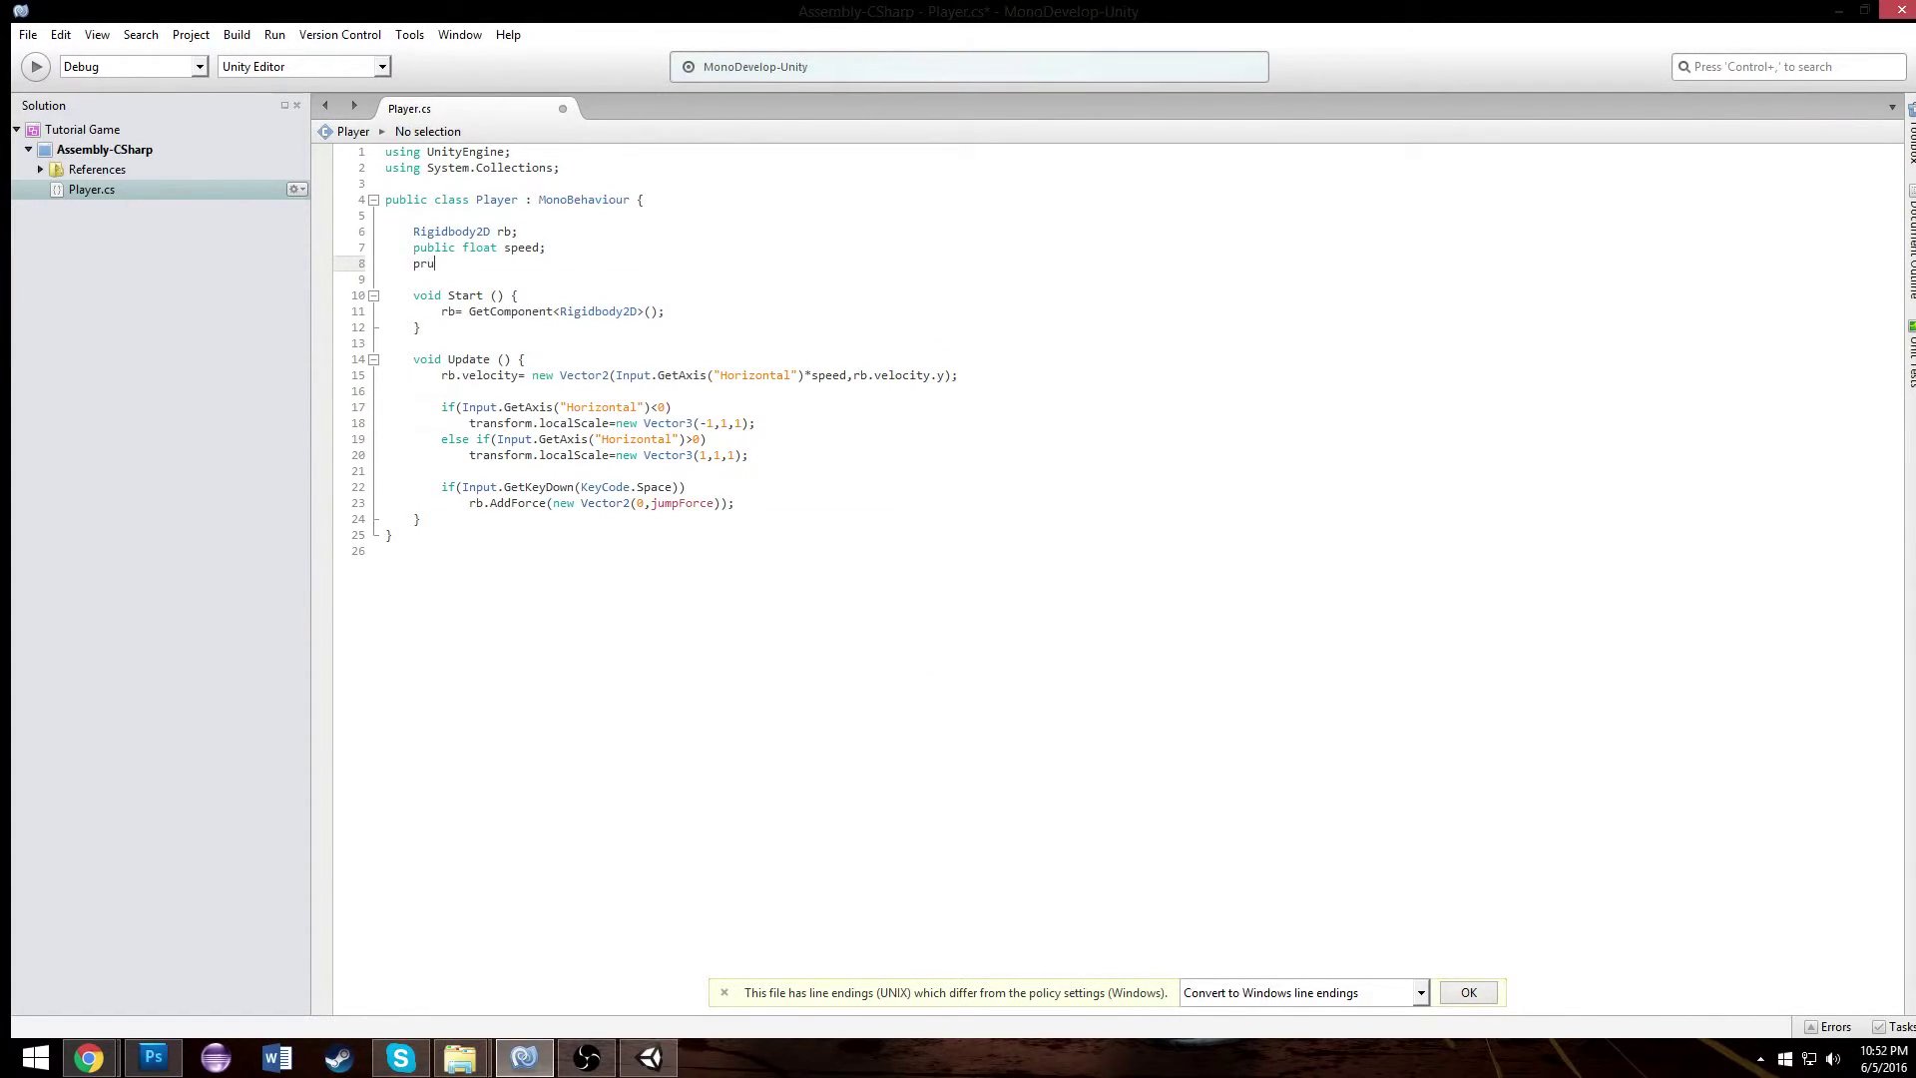
key("BackSpace")
key("BackSpace")
type("ublic flaot")
key("BackSpace")
key("BackSpace")
key("BackSpace")
key("BackSpace")
type("oat jumpForce;")
left_click(791, 471)
left_click(791, 500)
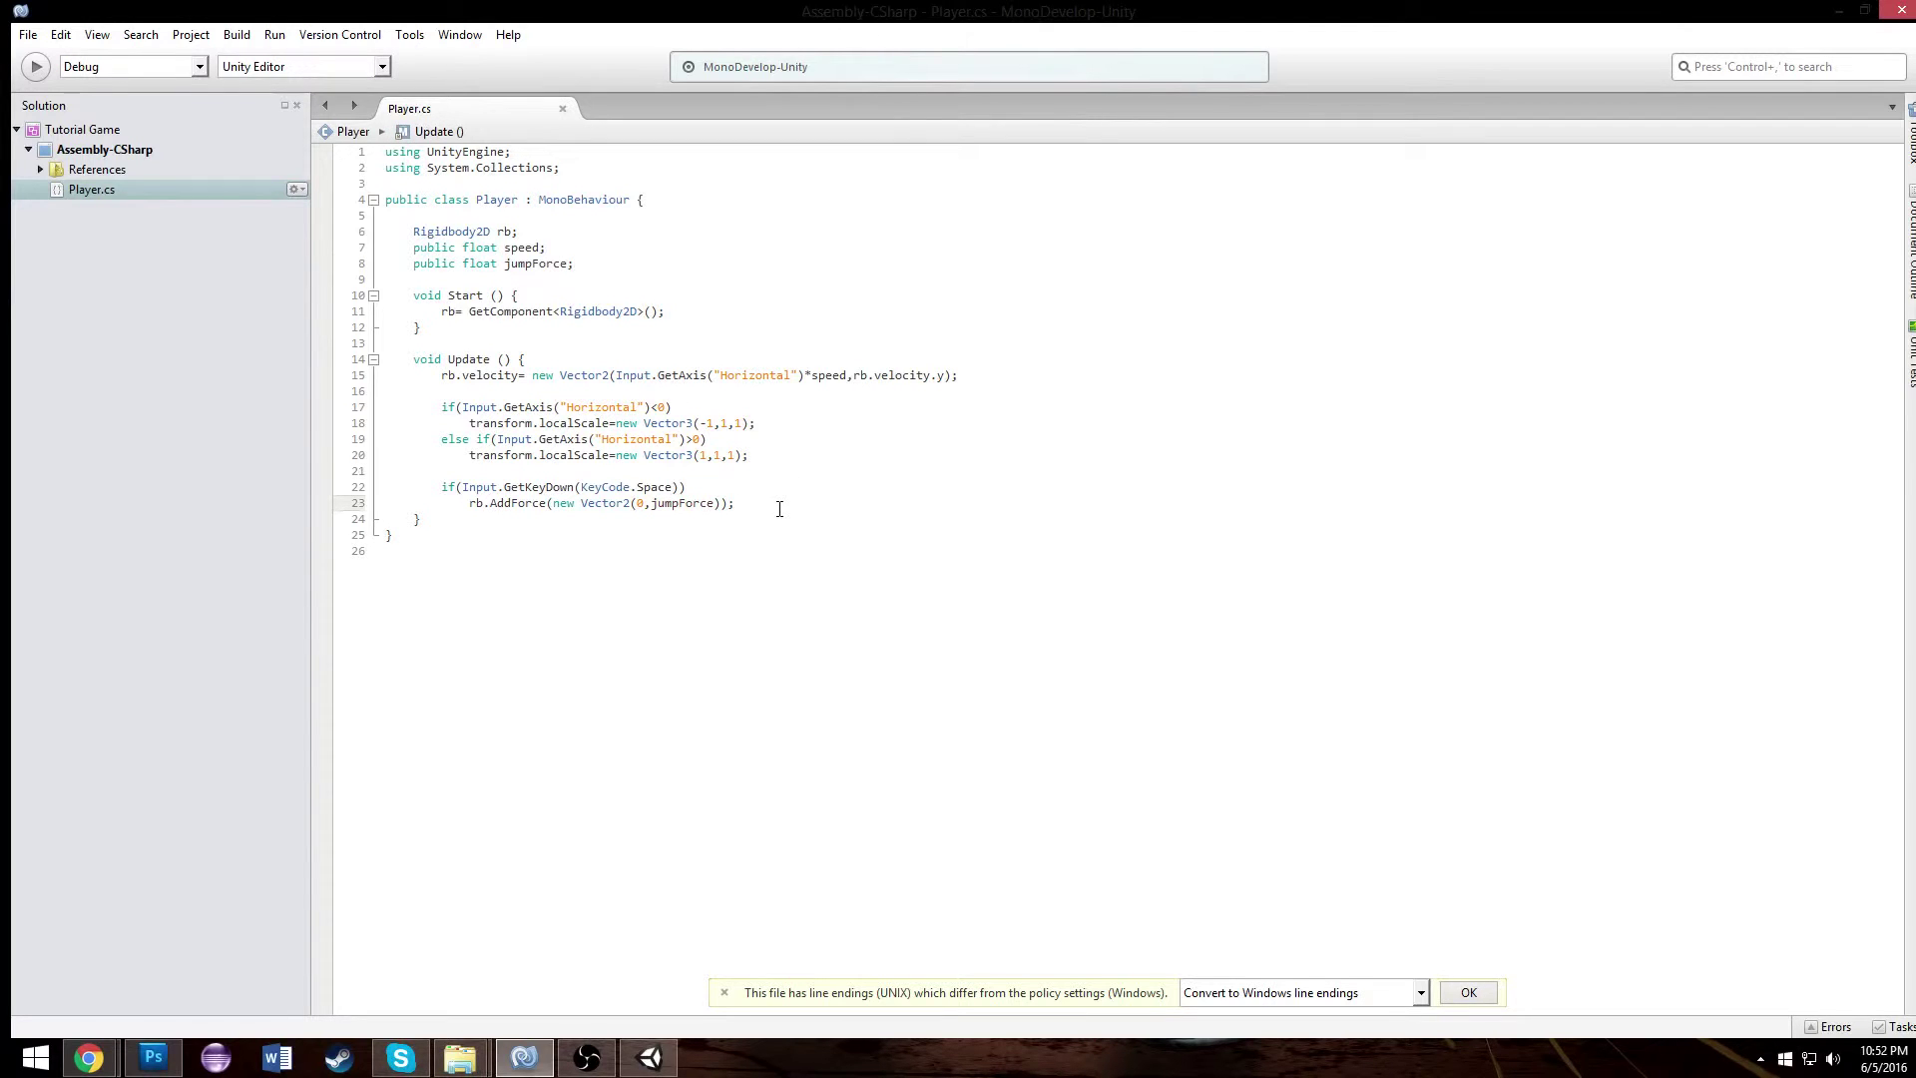
- Switch to Unity and set Jump Force to 20 in the Bug's Player script component
left_click(649, 1057)
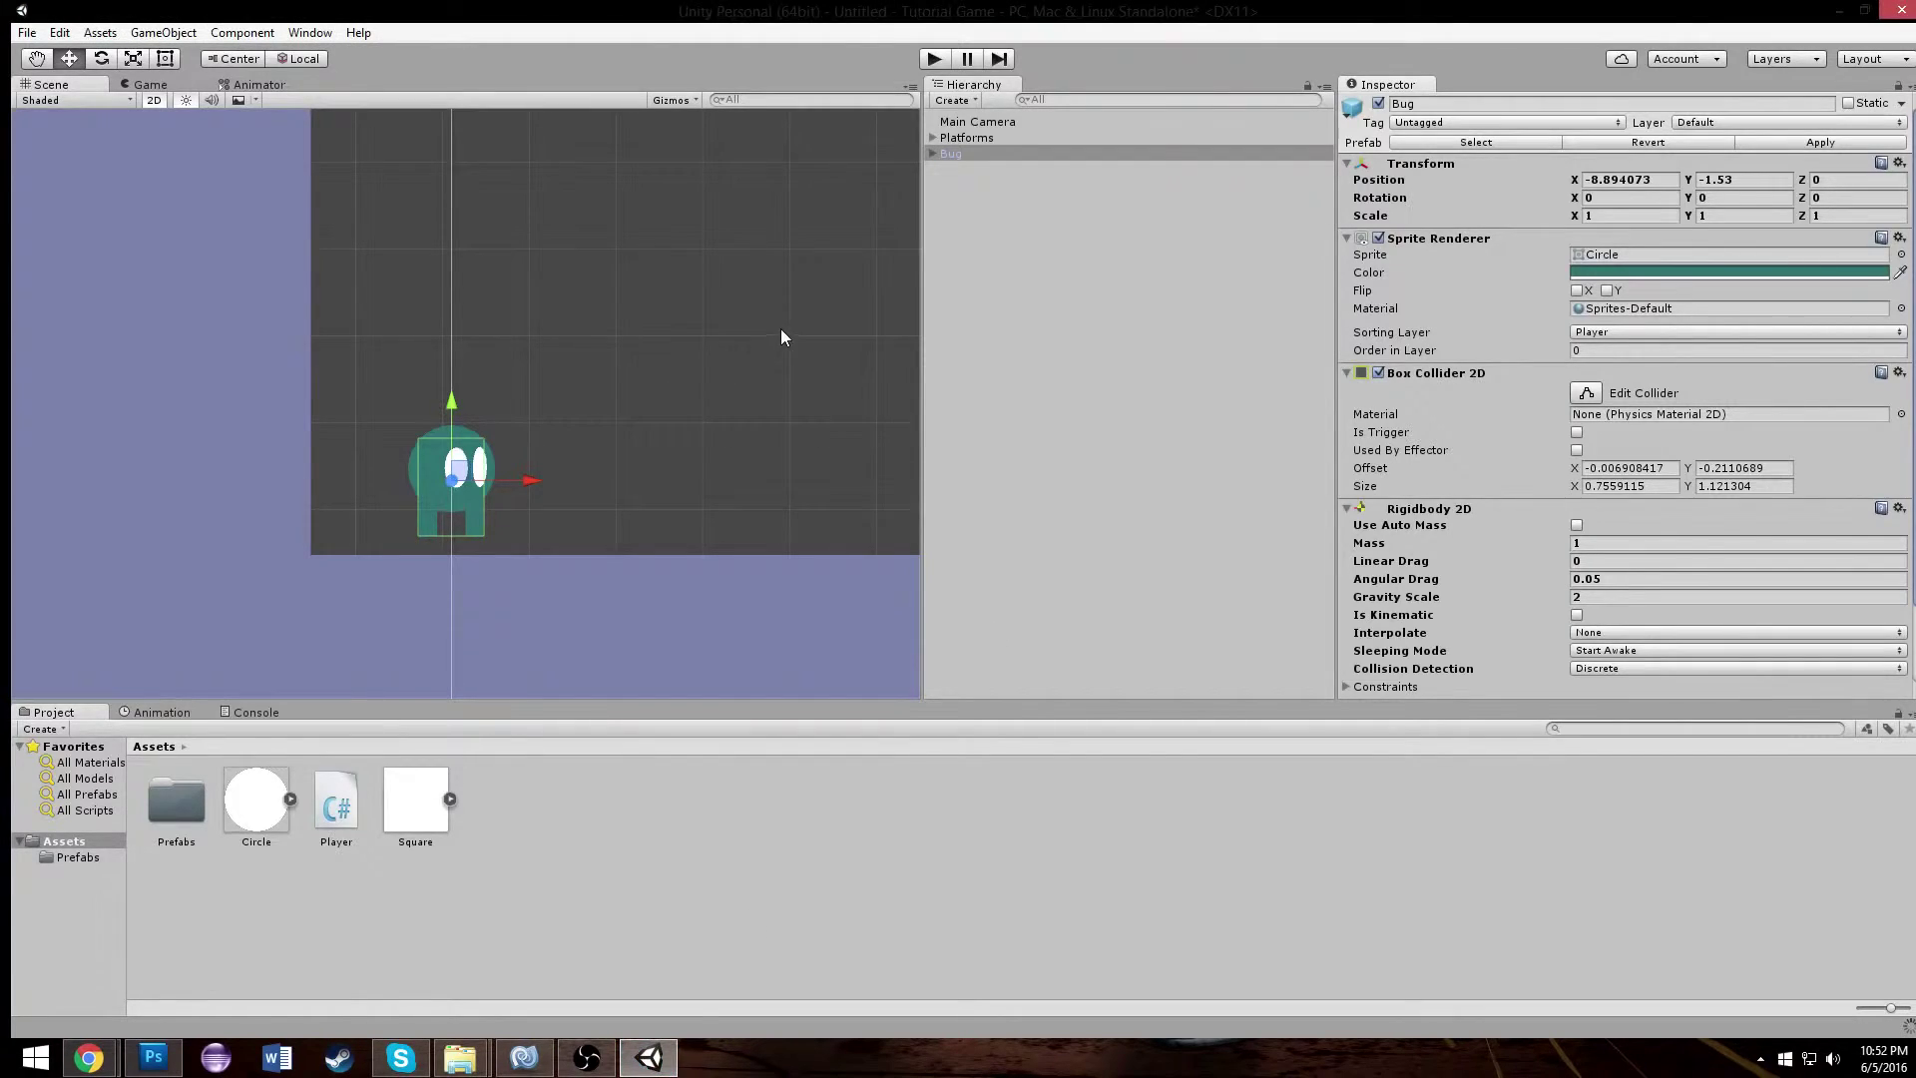
scroll(1654, 627, "down", 3)
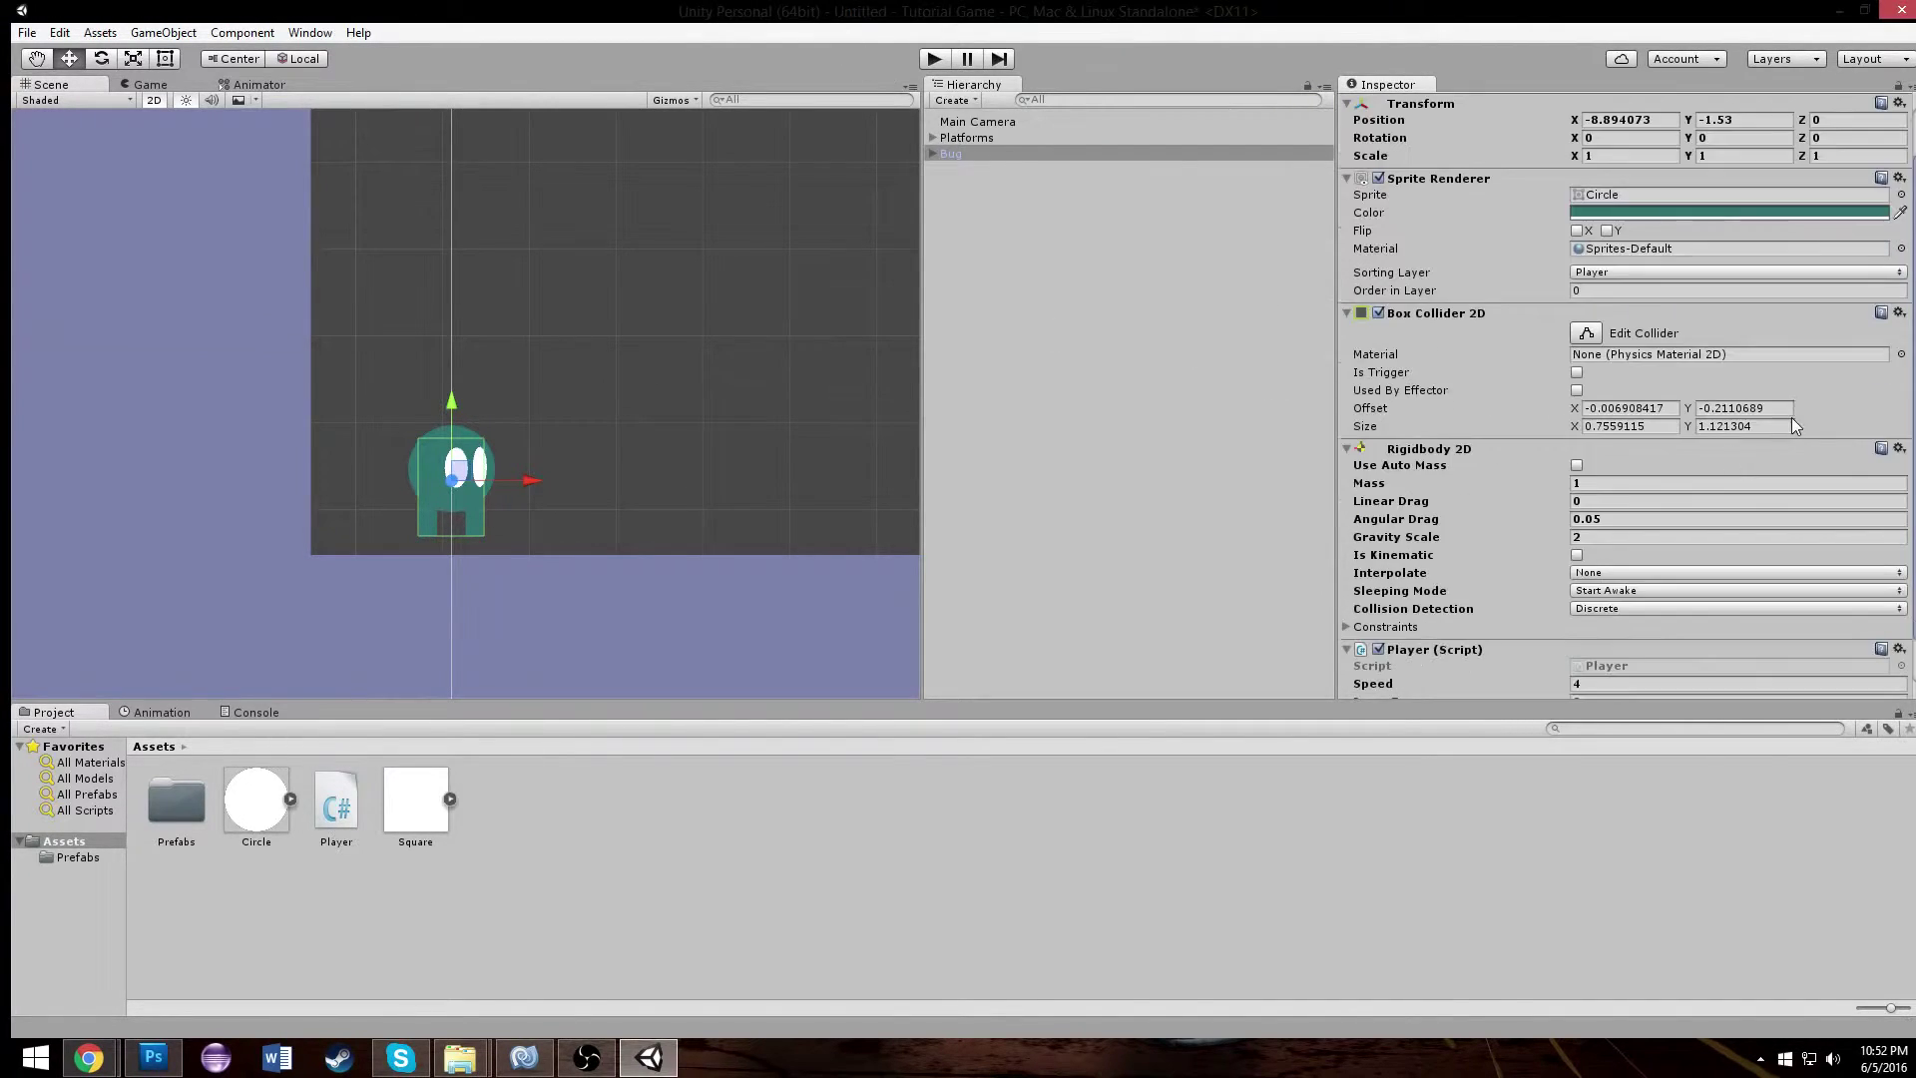
left_click(1539, 651)
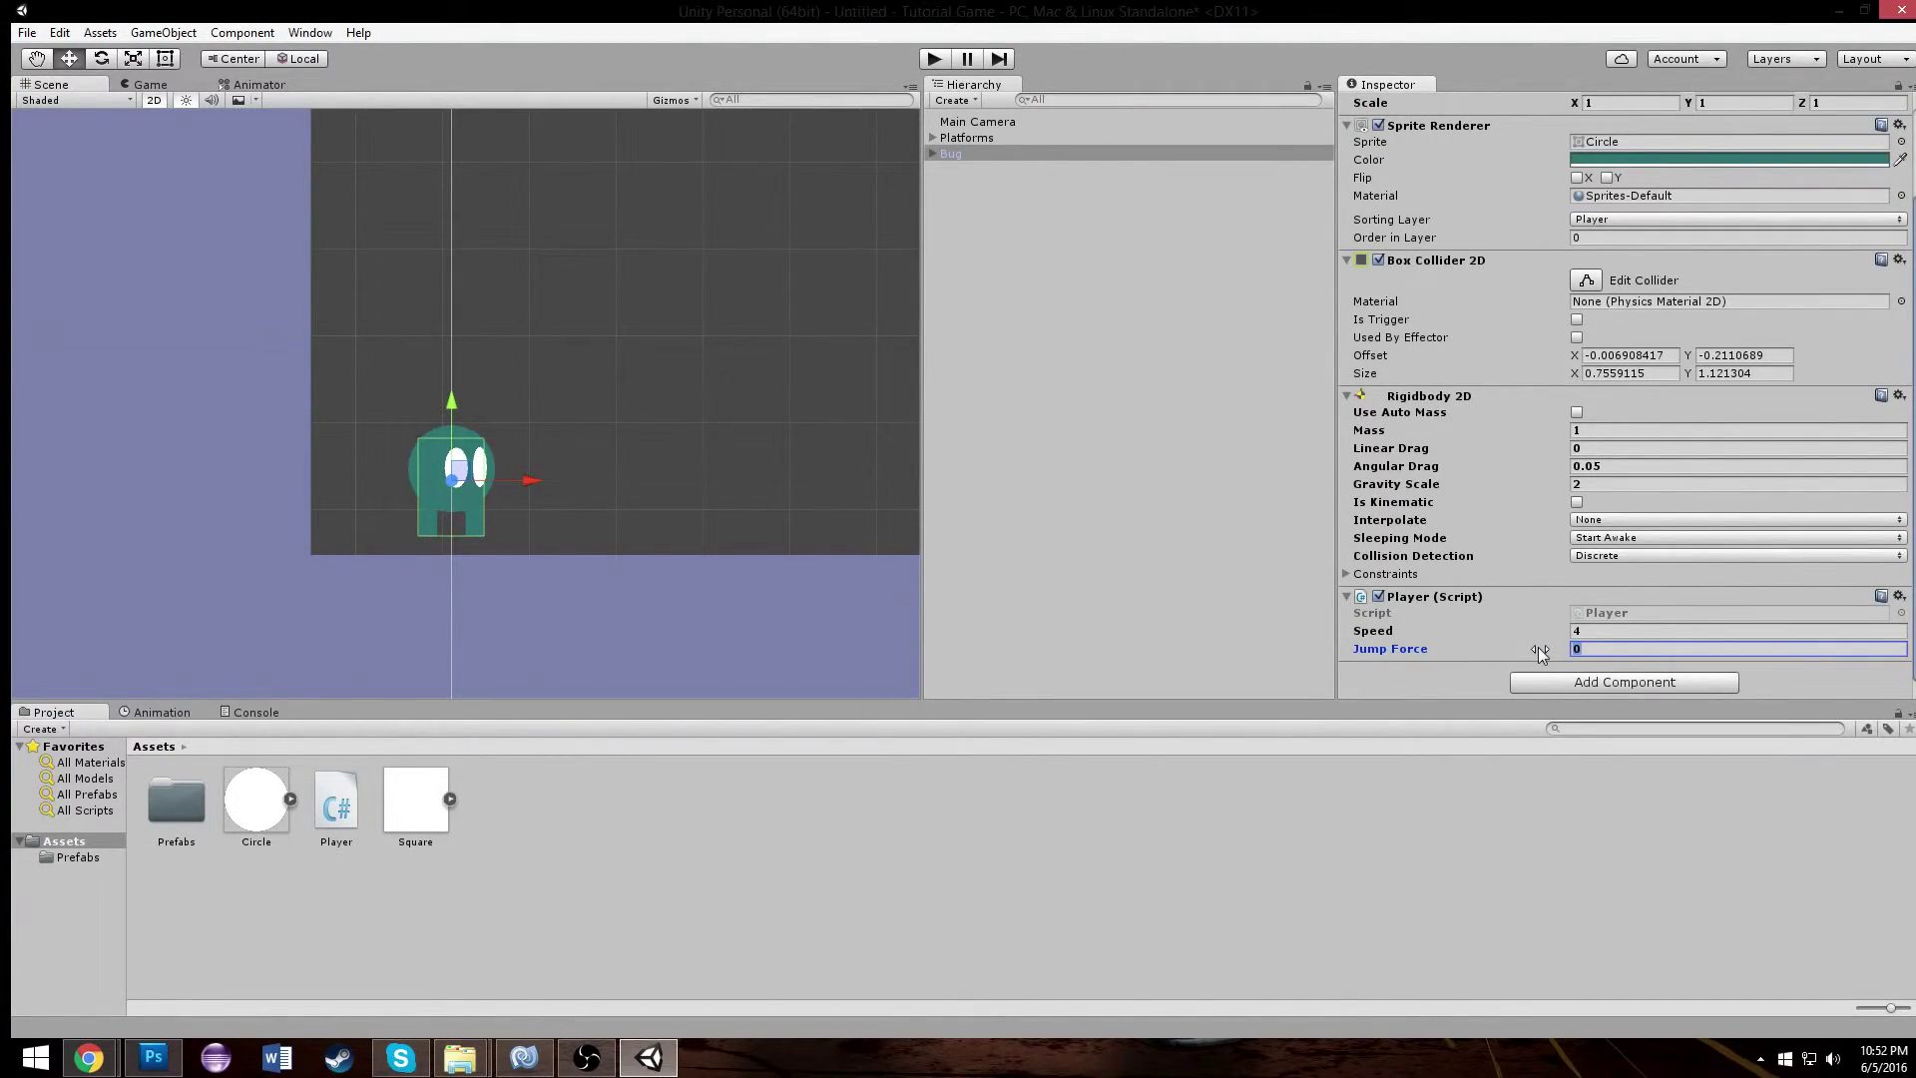
type("20")
- Run the game and walk the Bug right and left along the ground
left_click(933, 60)
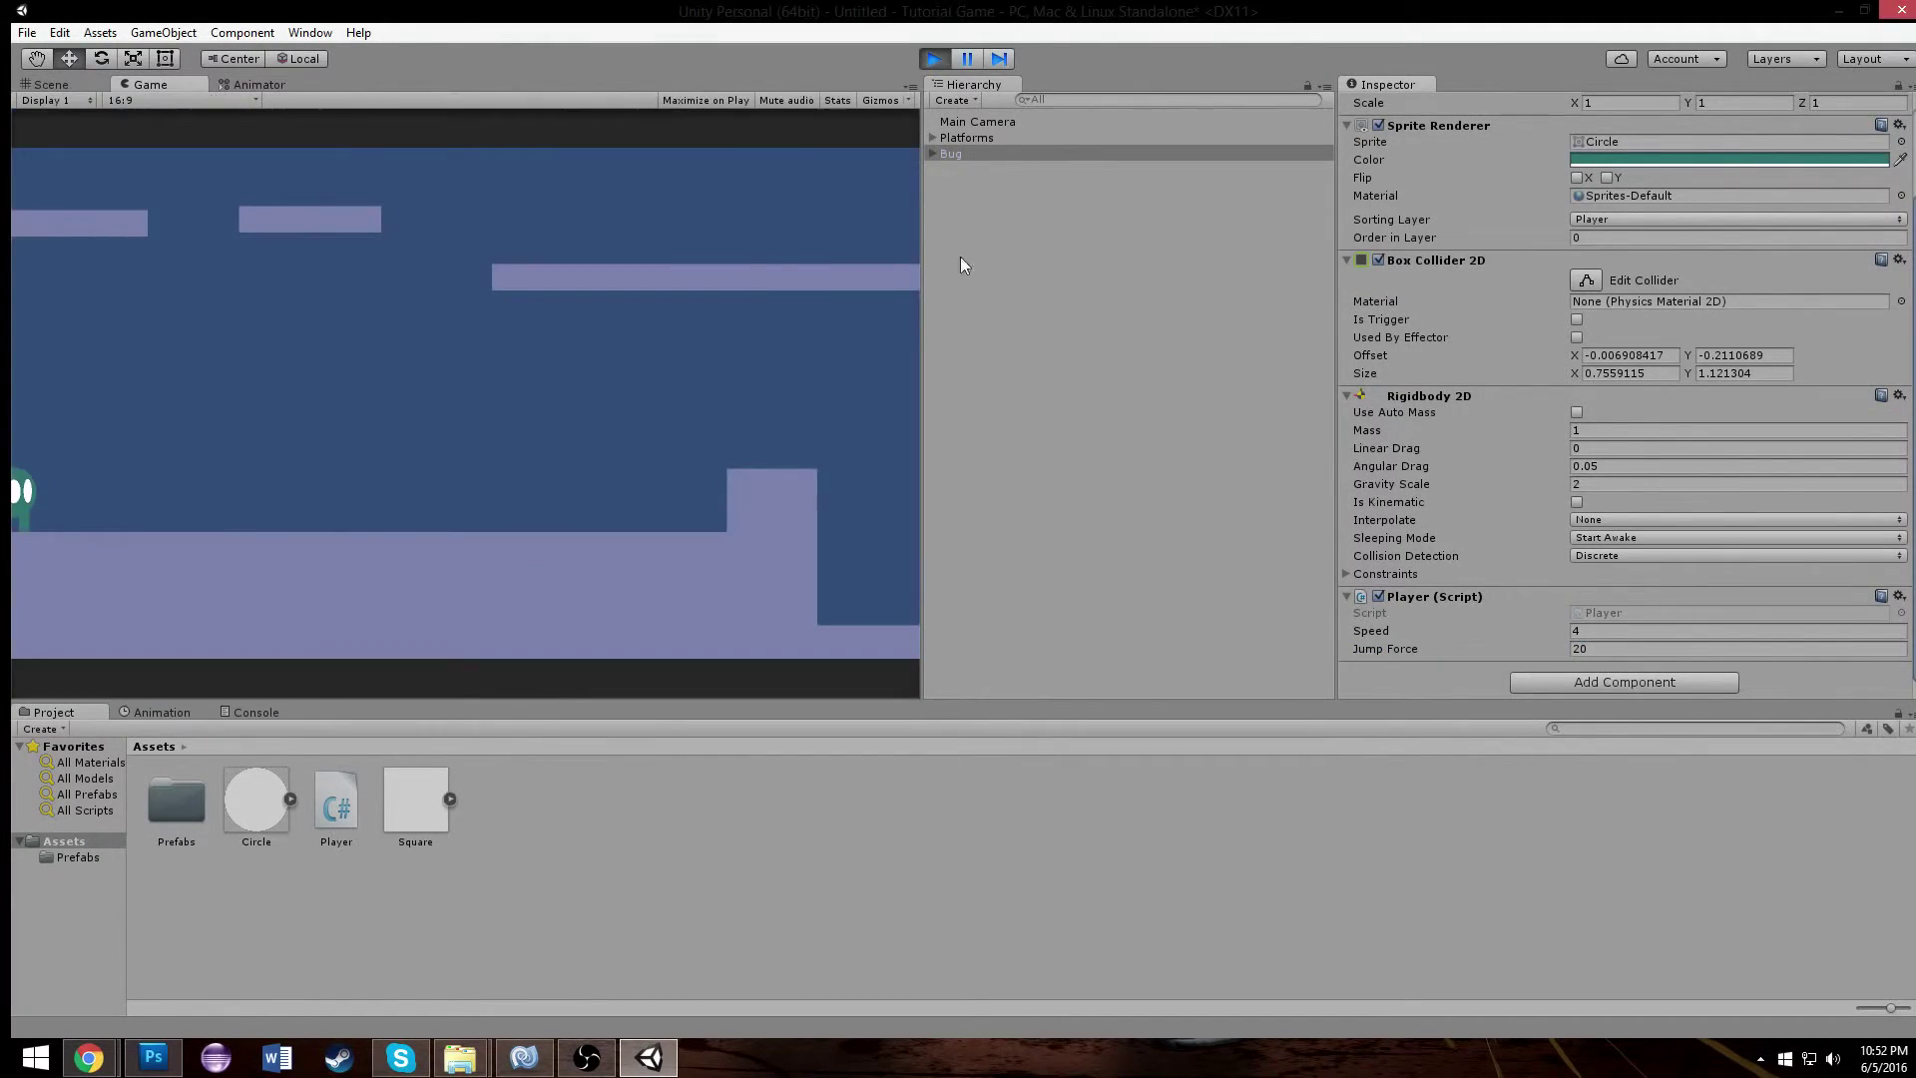
key("Right")
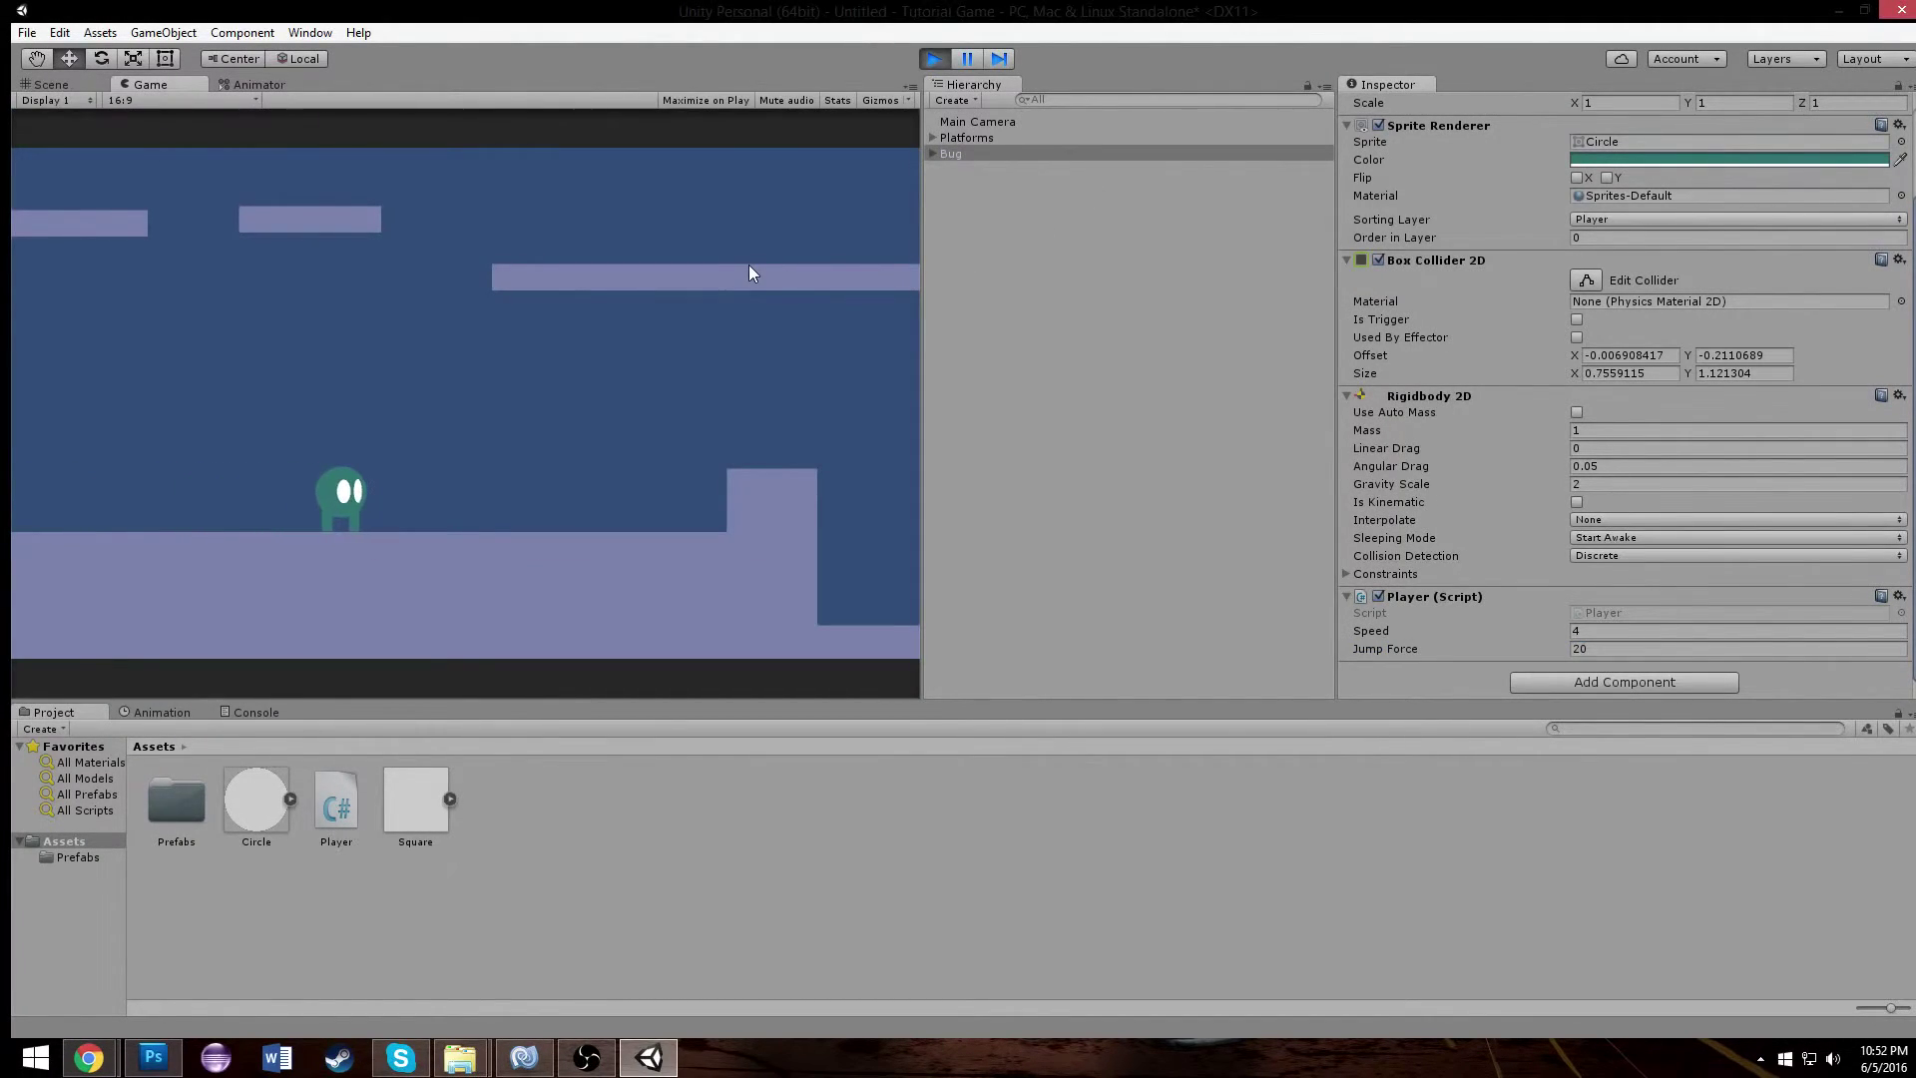
key("Left")
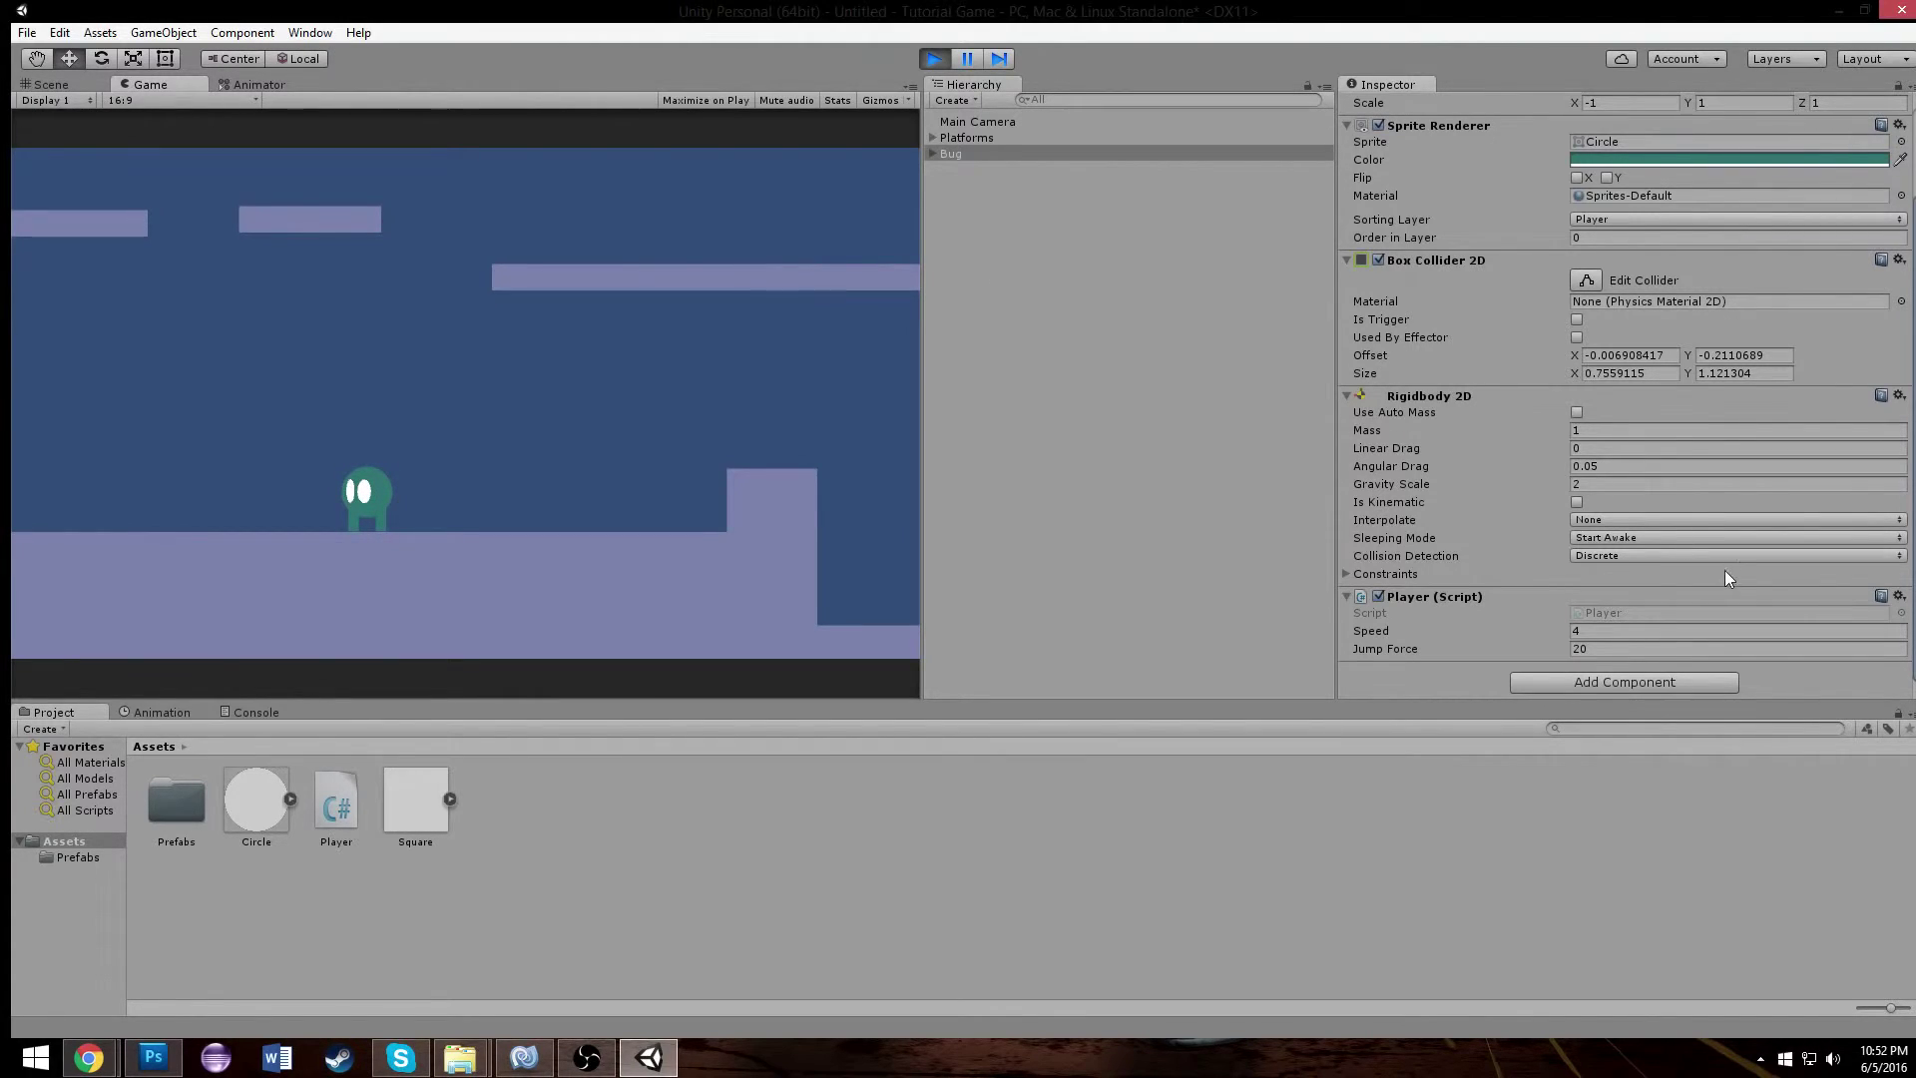
- Try Jump Force values of 100 and 200 on the Bug while the game is running
left_click(1531, 649)
type("100")
left_click(722, 247)
left_click(1656, 648)
type("200")
left_click(445, 435)
- Try Jump Force values of 600 and 500 in the running game, making the Bug jump with each
left_click(1736, 648)
type("600")
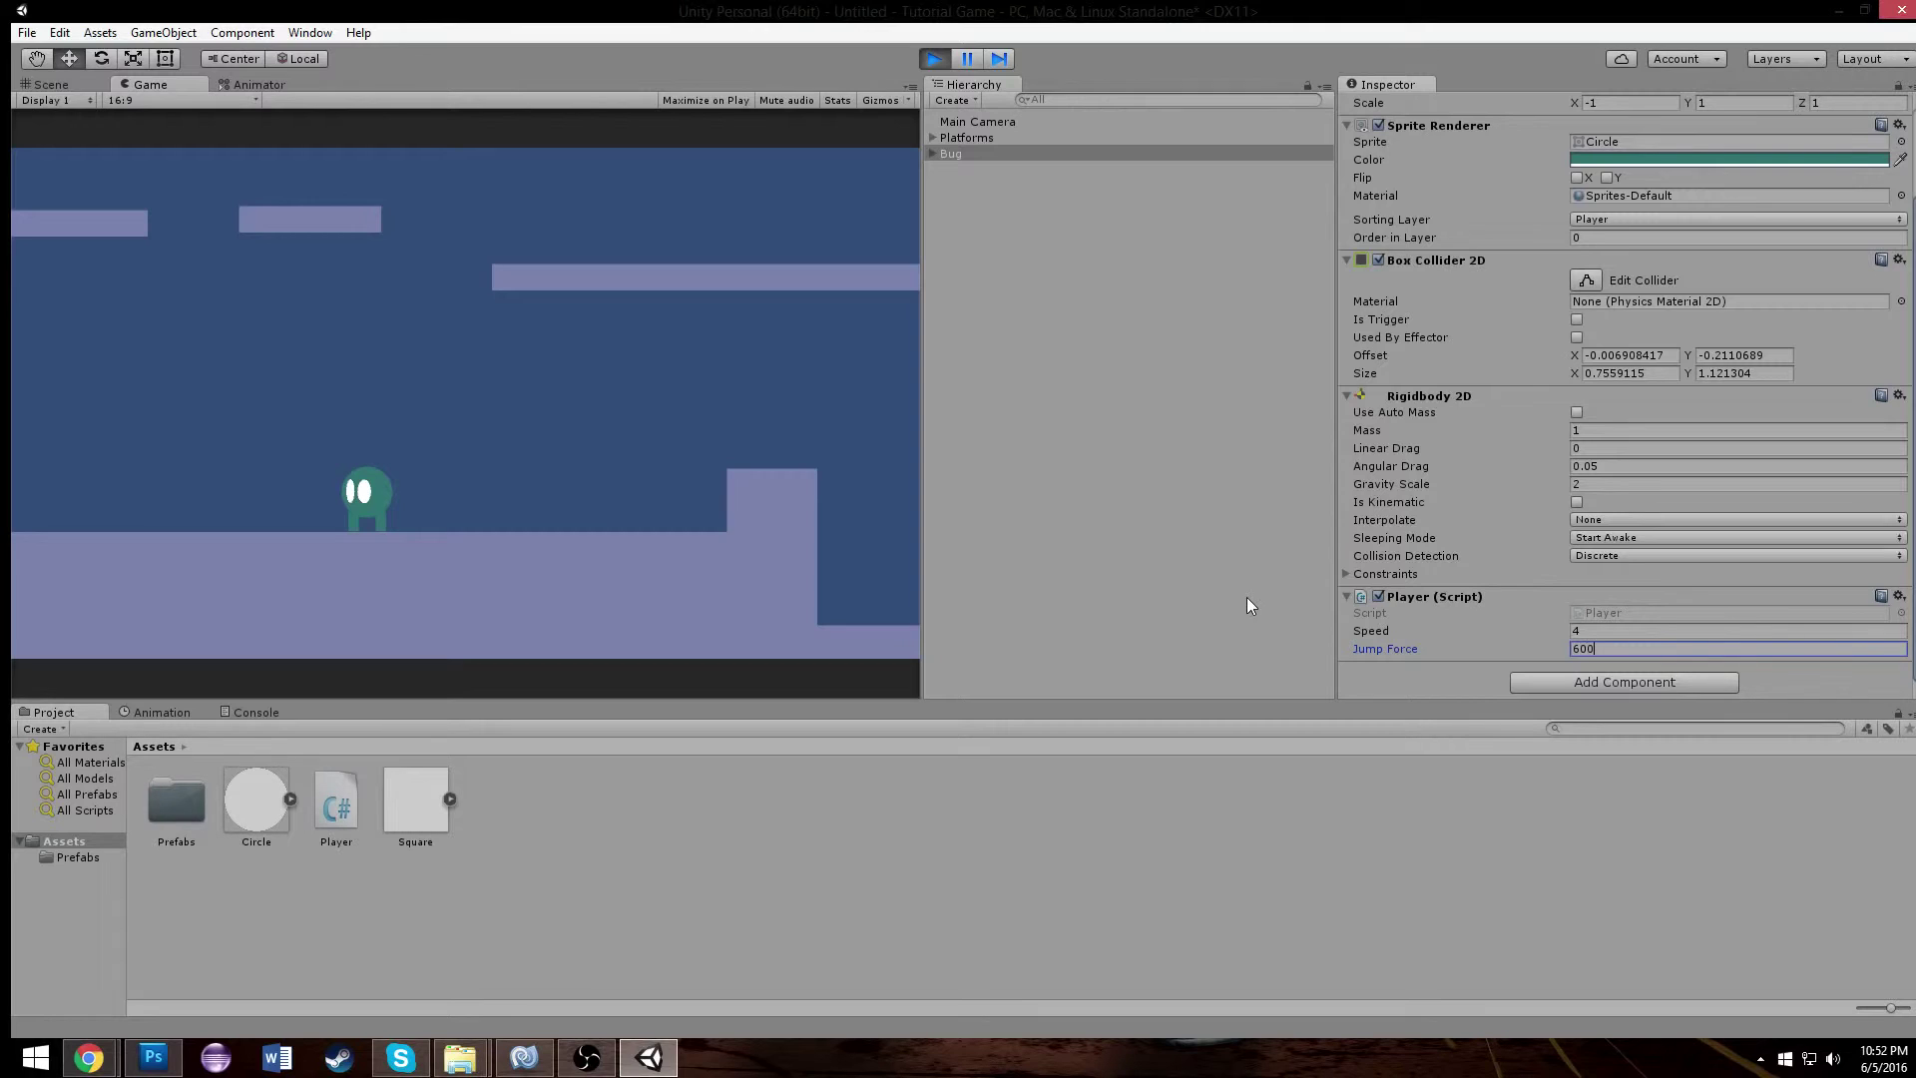
left_click(856, 530)
key("space")
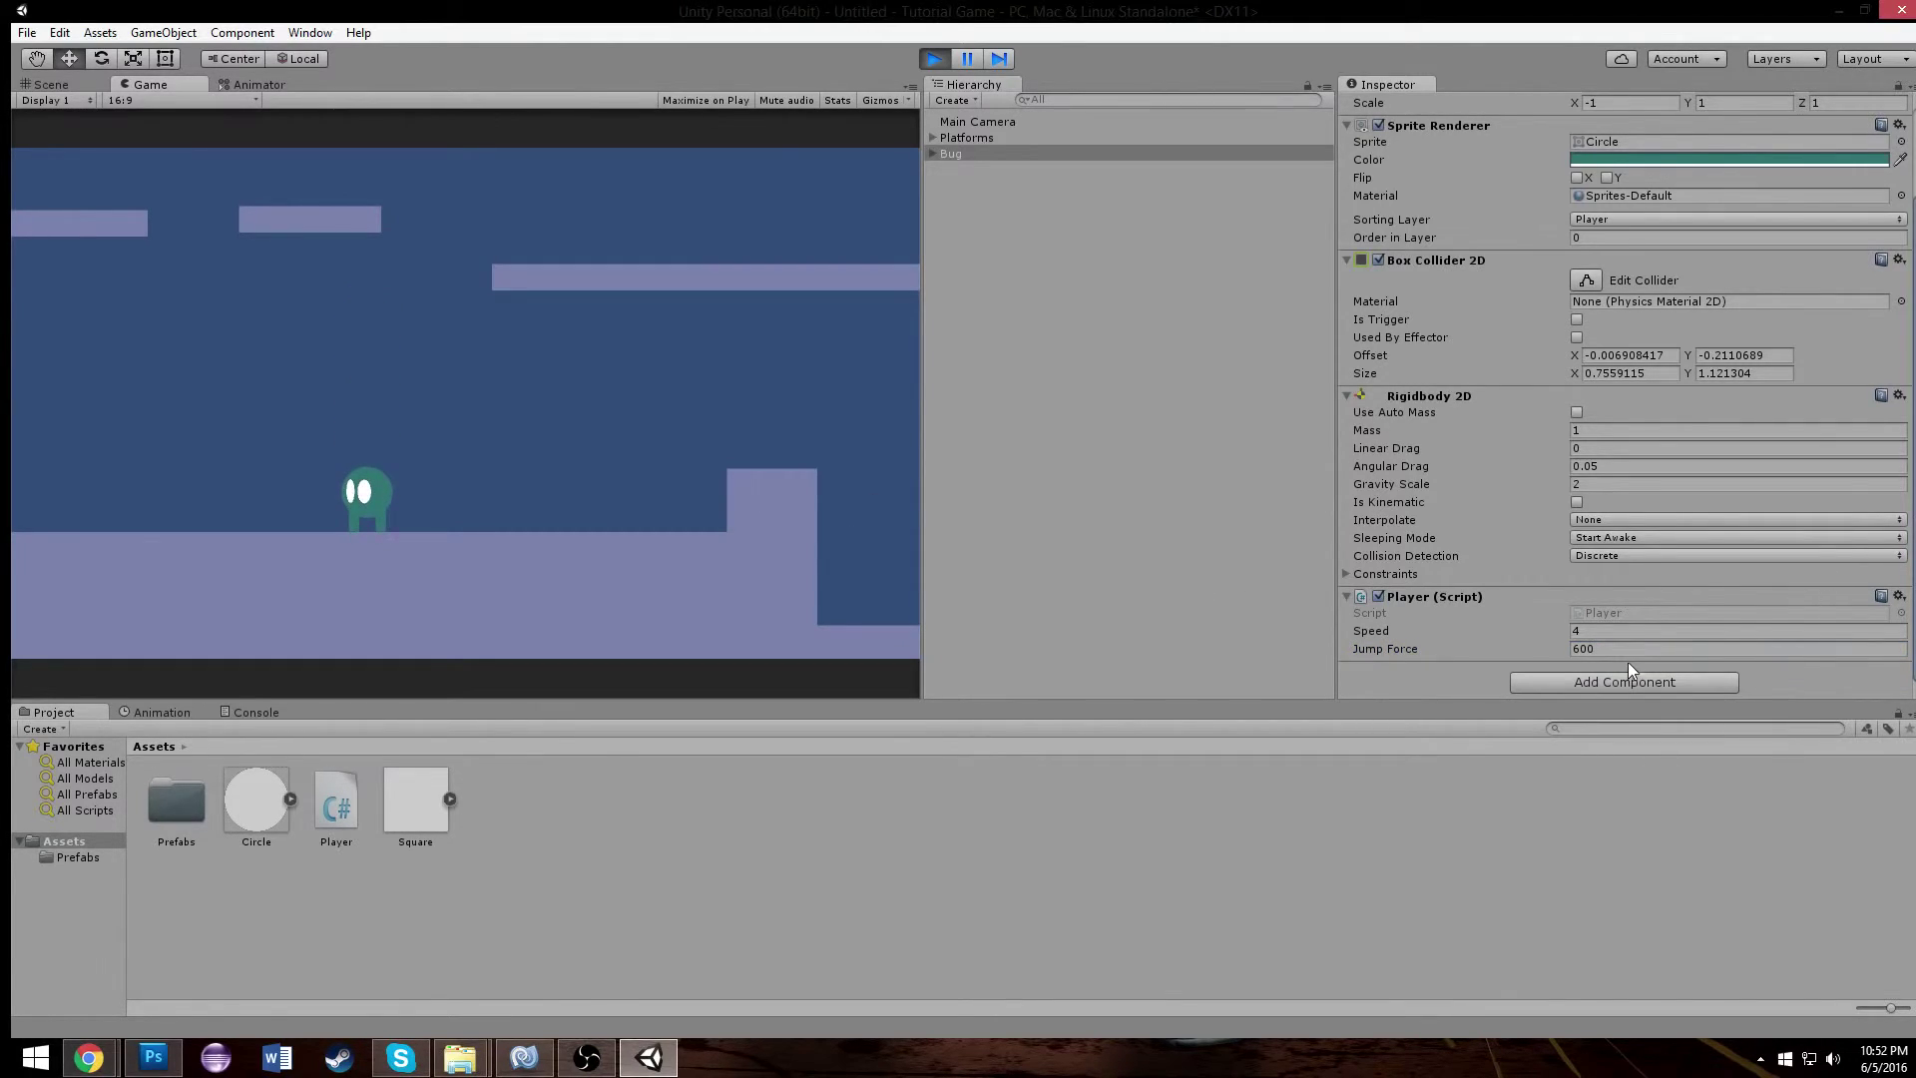
left_click(1513, 649)
type("500")
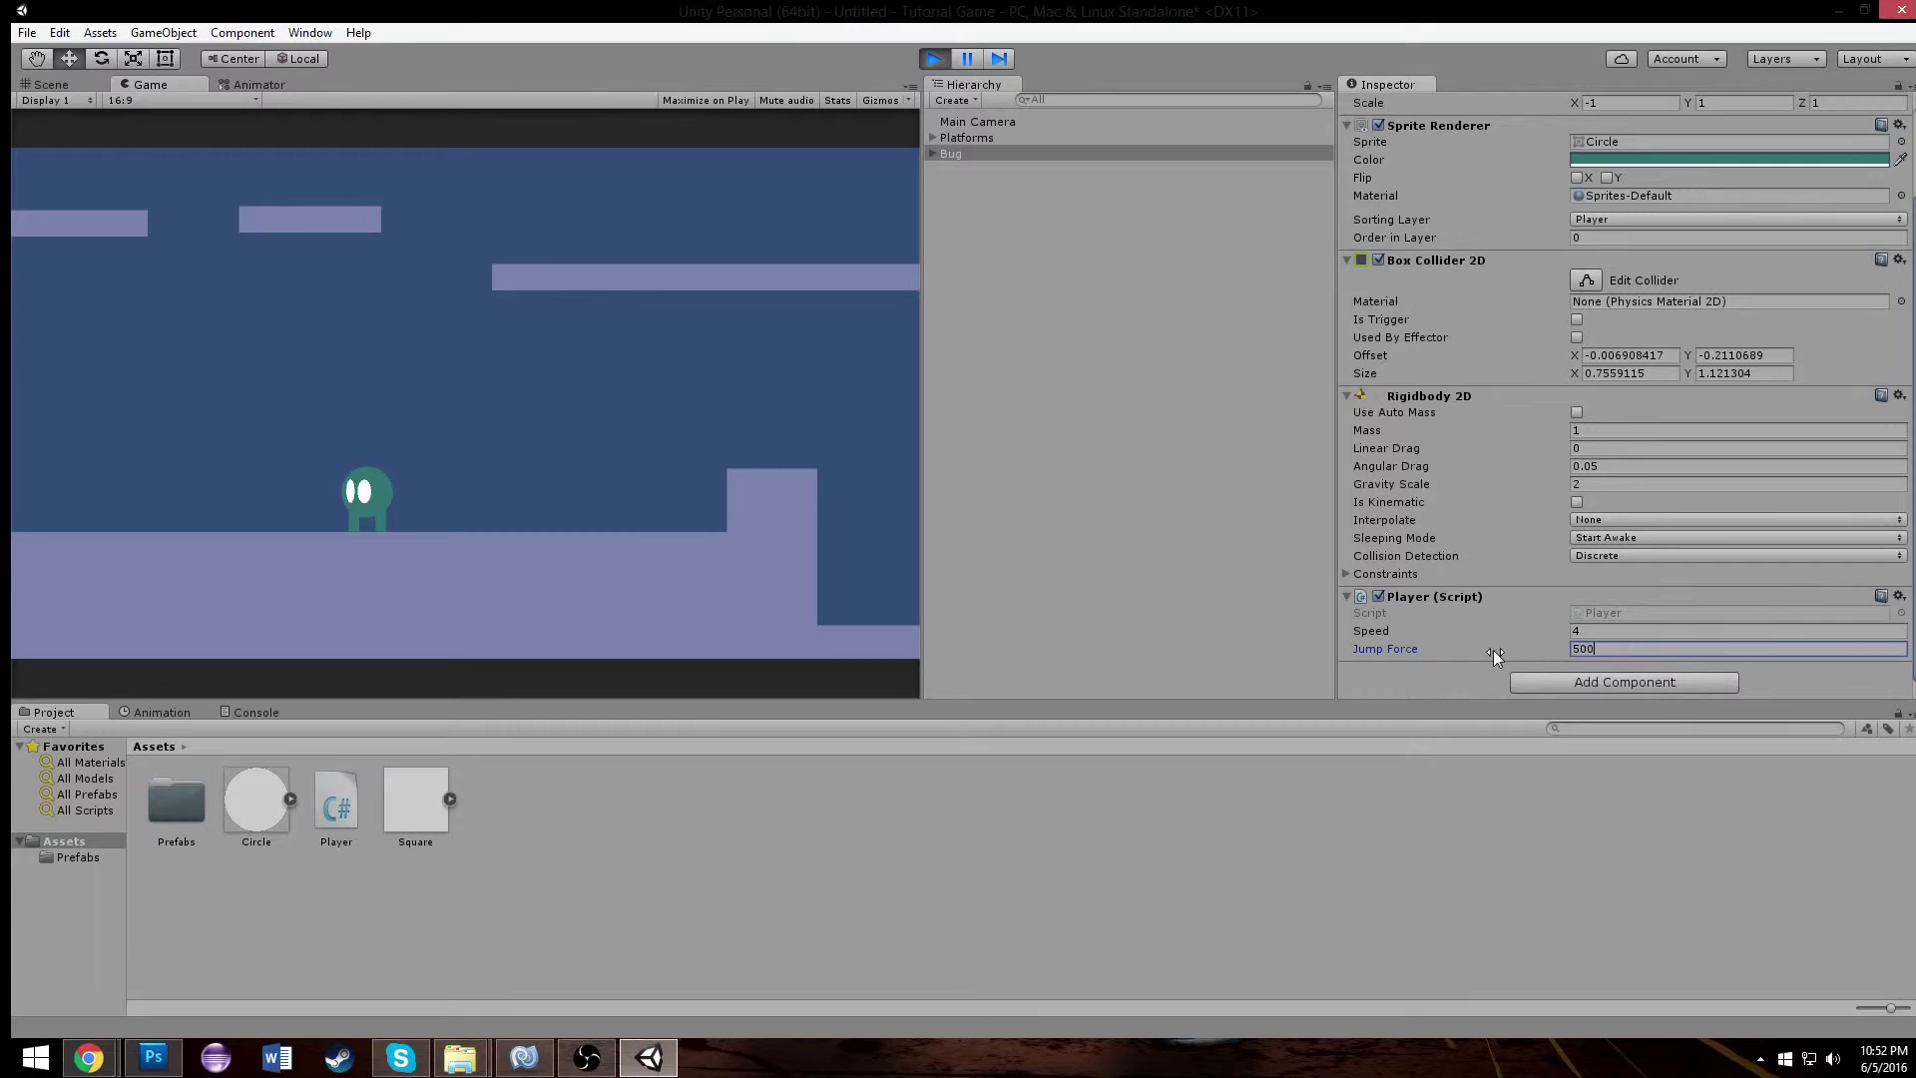
left_click(602, 351)
key("space")
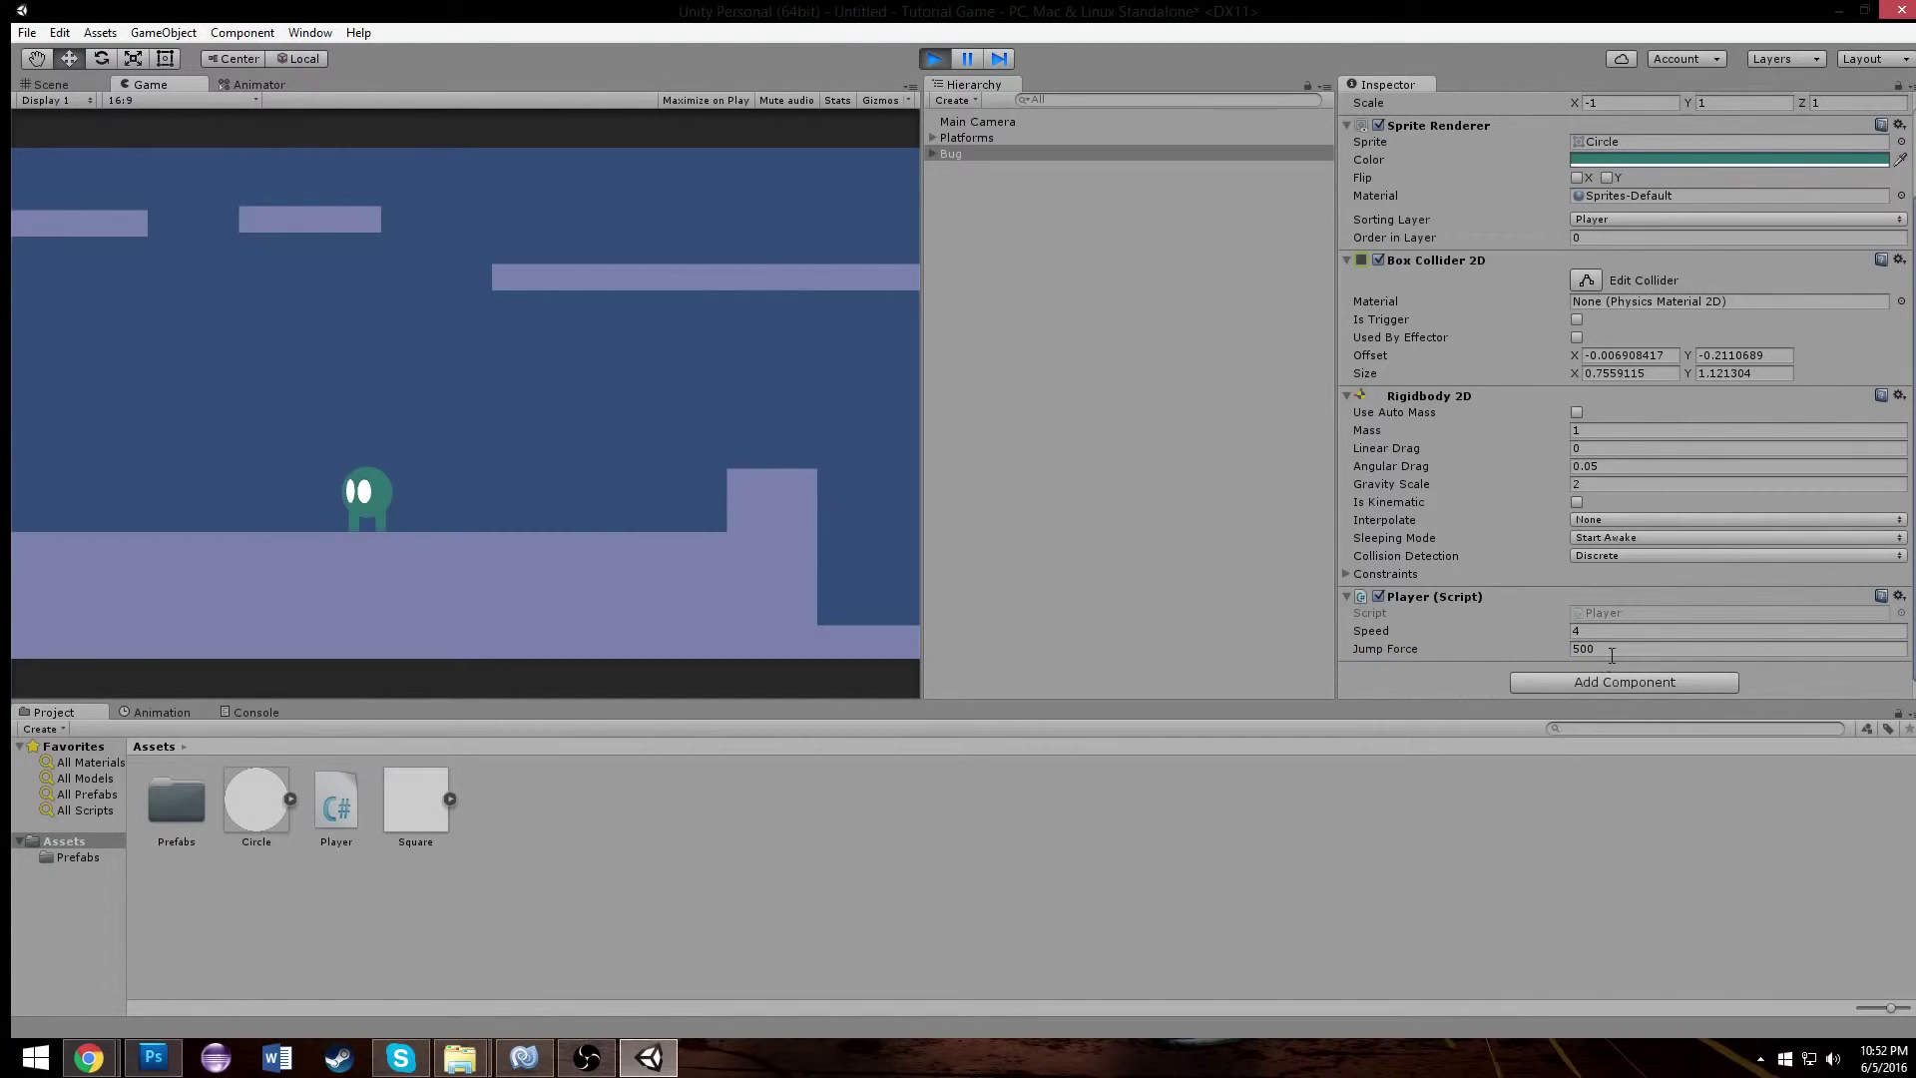
- Try a Jump Force of 350 in the running game by jumping and moving the Bug around the raised block
left_click(1612, 650)
type("350")
left_click(611, 526)
key("space")
key("Right")
key("space")
key("space")
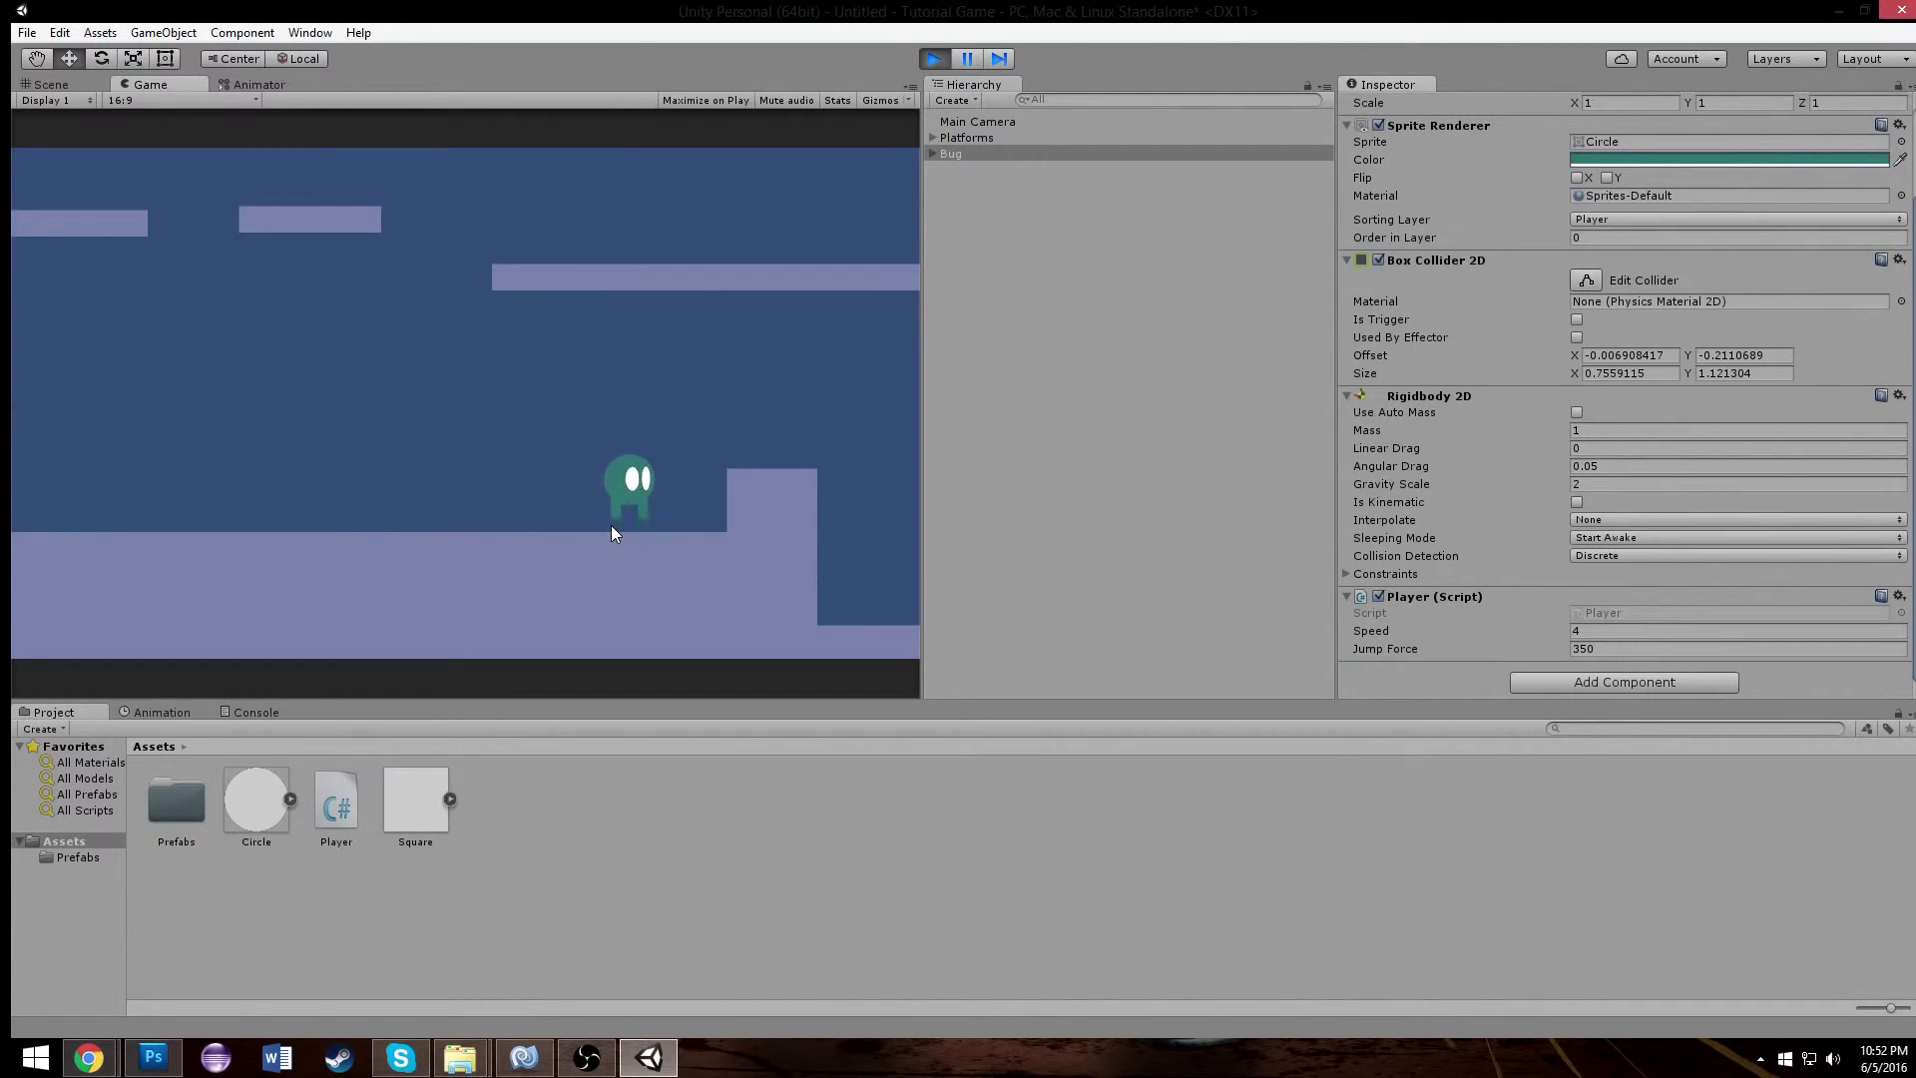
key("Left")
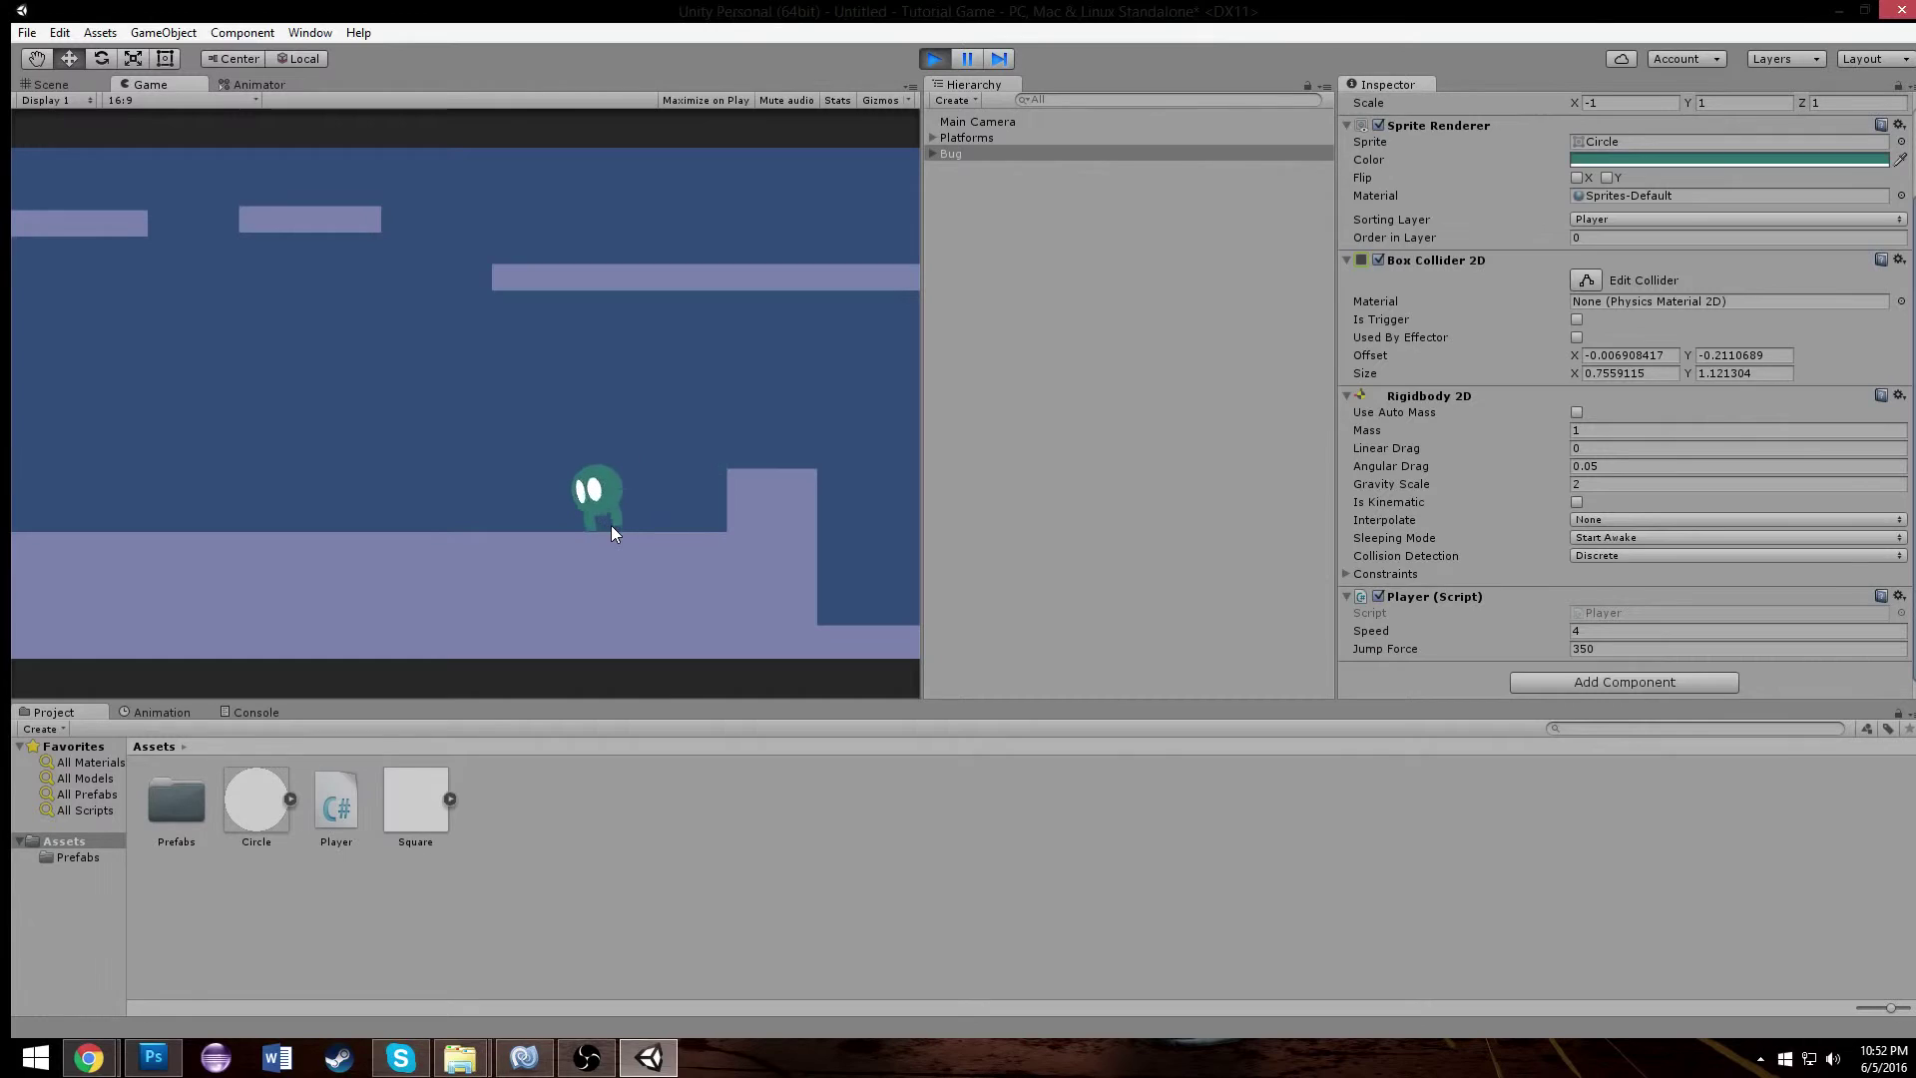
key("Right")
key("space")
key("Right")
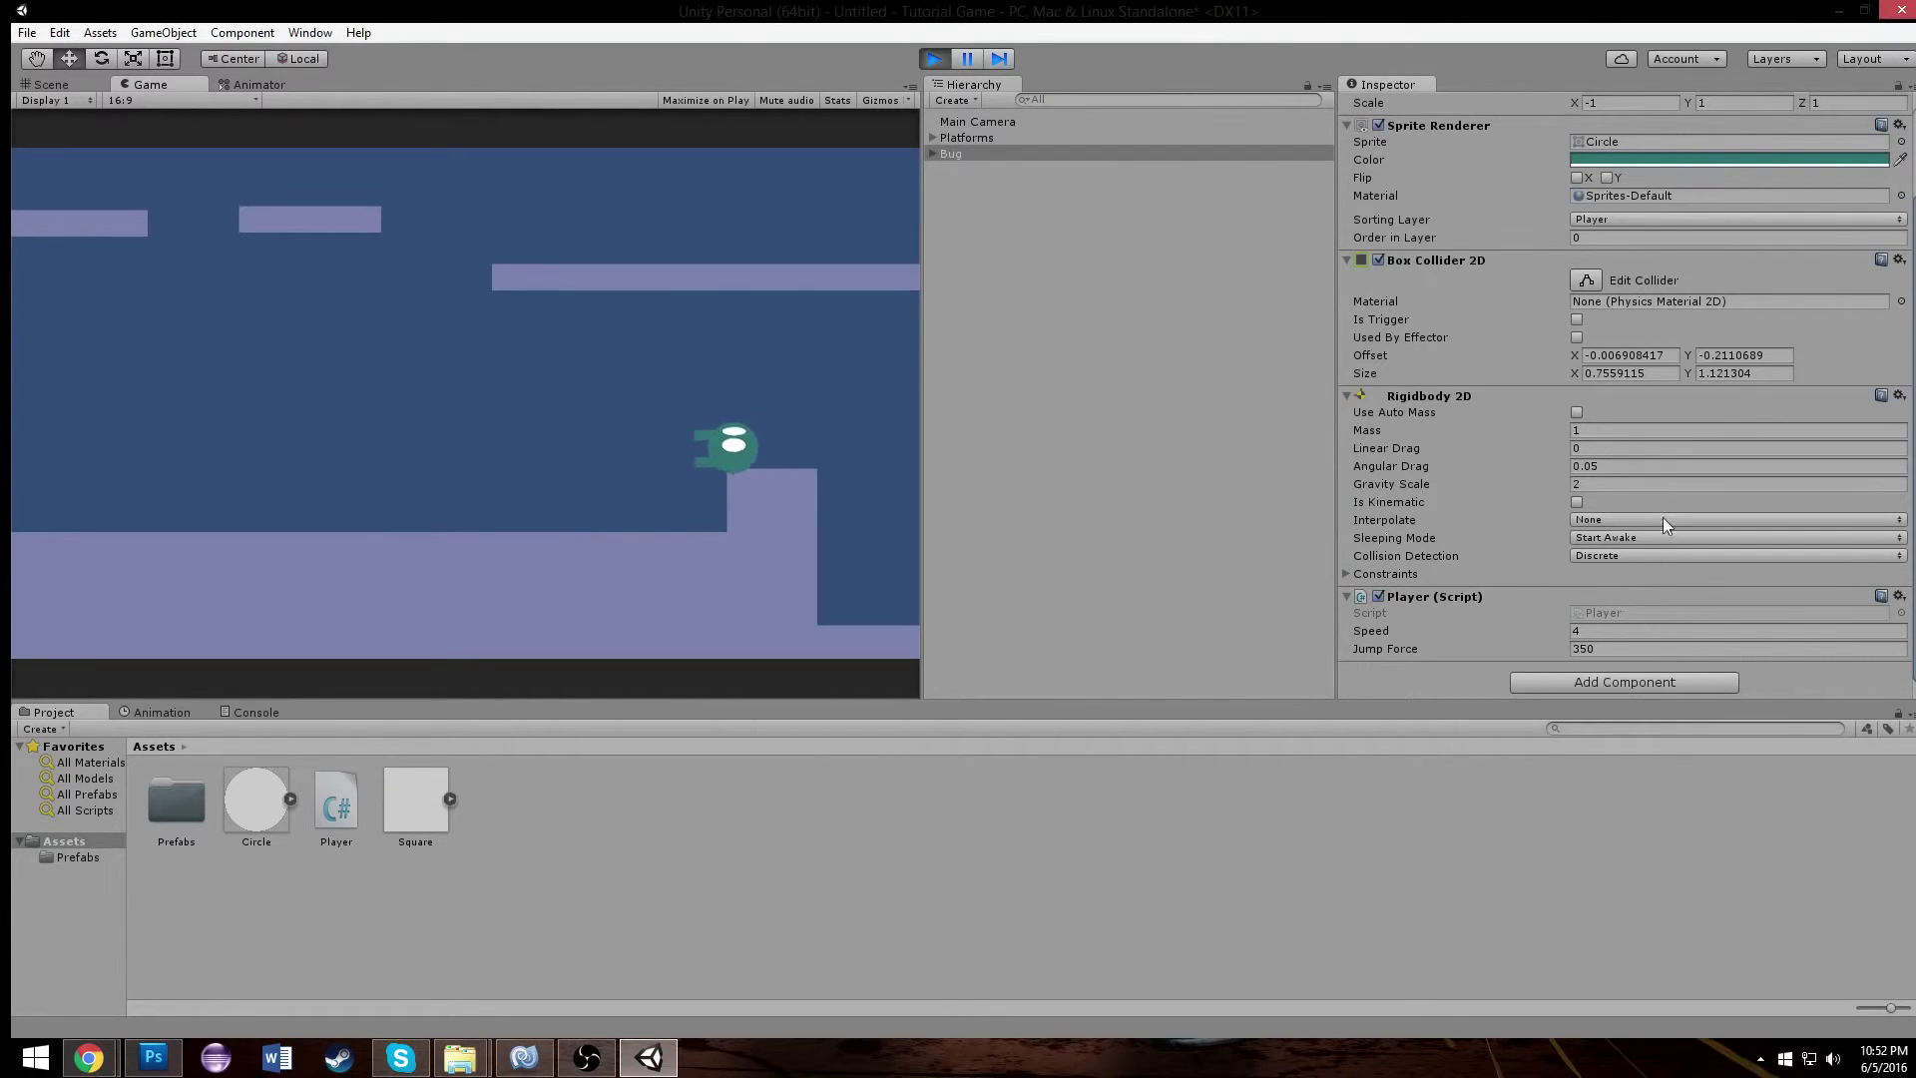
key("Left")
- Try a Jump Force of 370 and one further value on the running Bug, and stop the game
left_click(1608, 653)
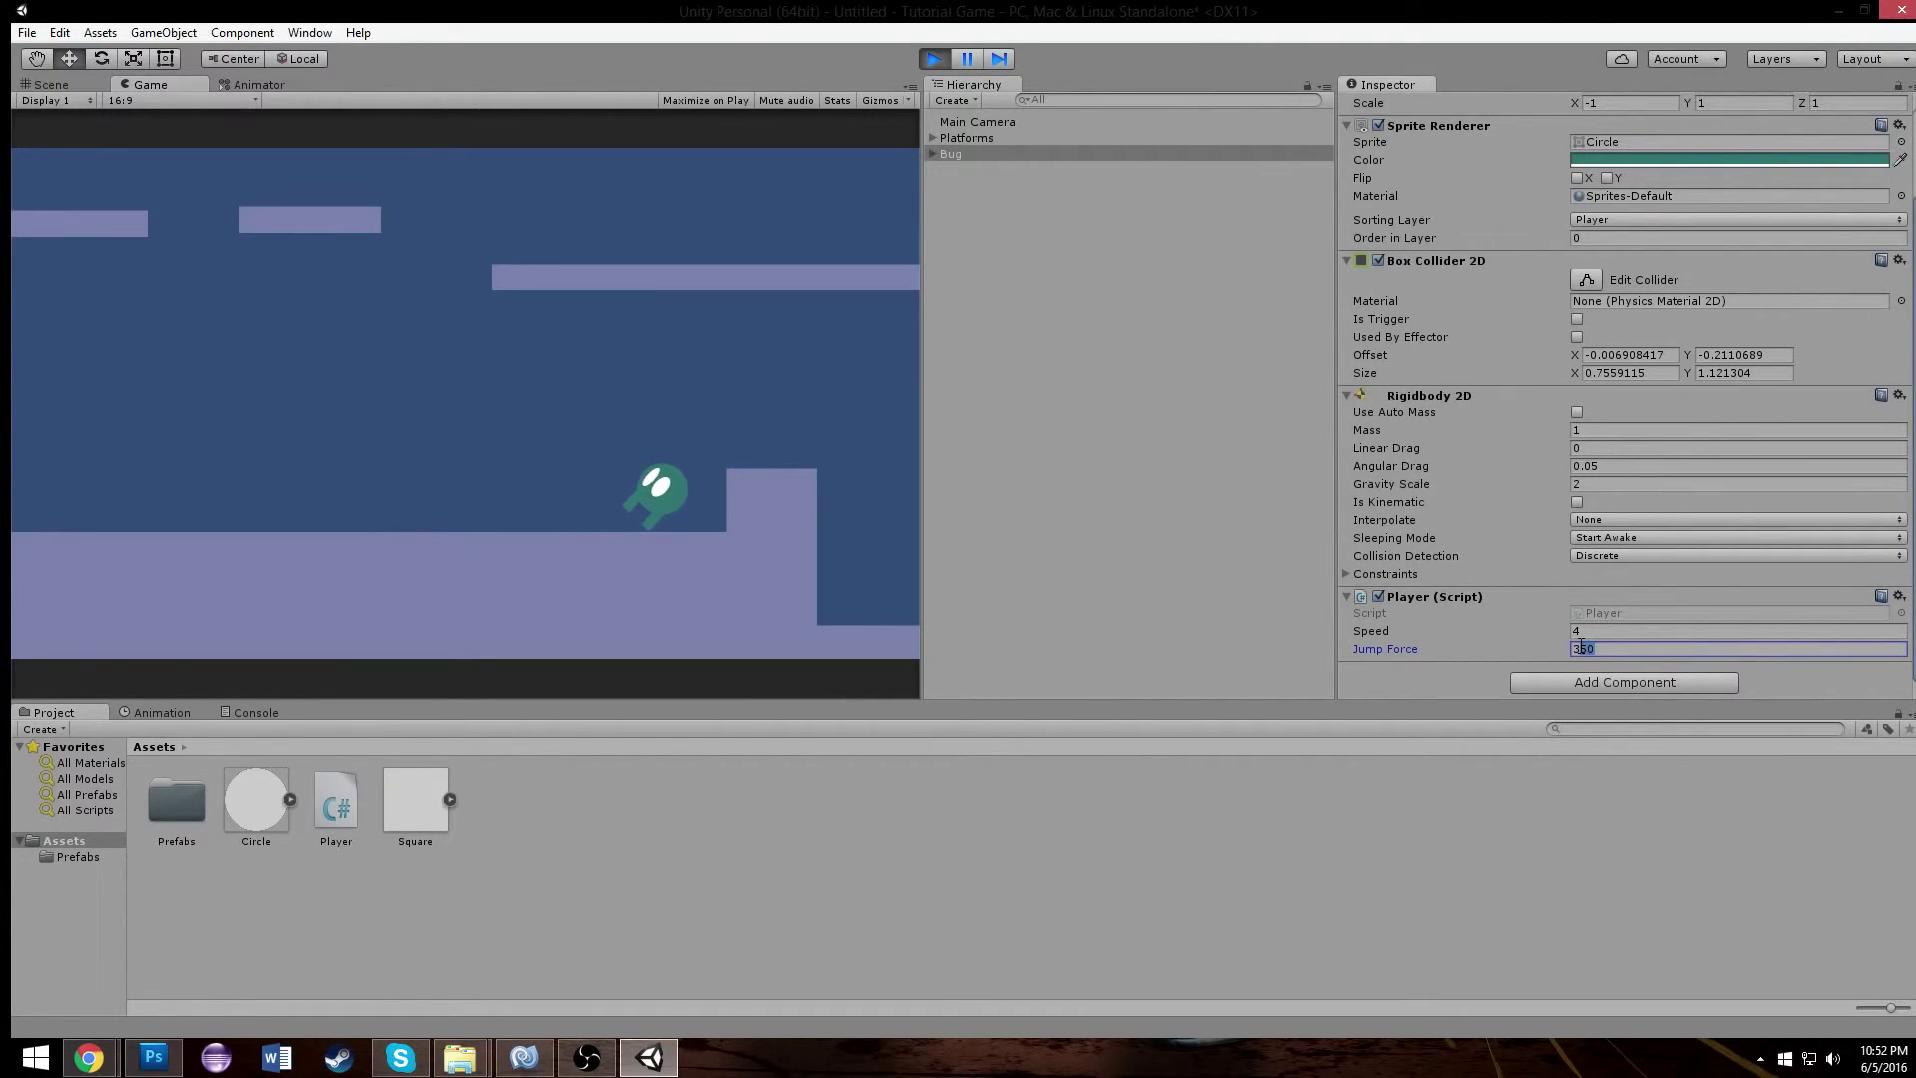
left_click(715, 417)
key("Left")
left_click(1635, 654)
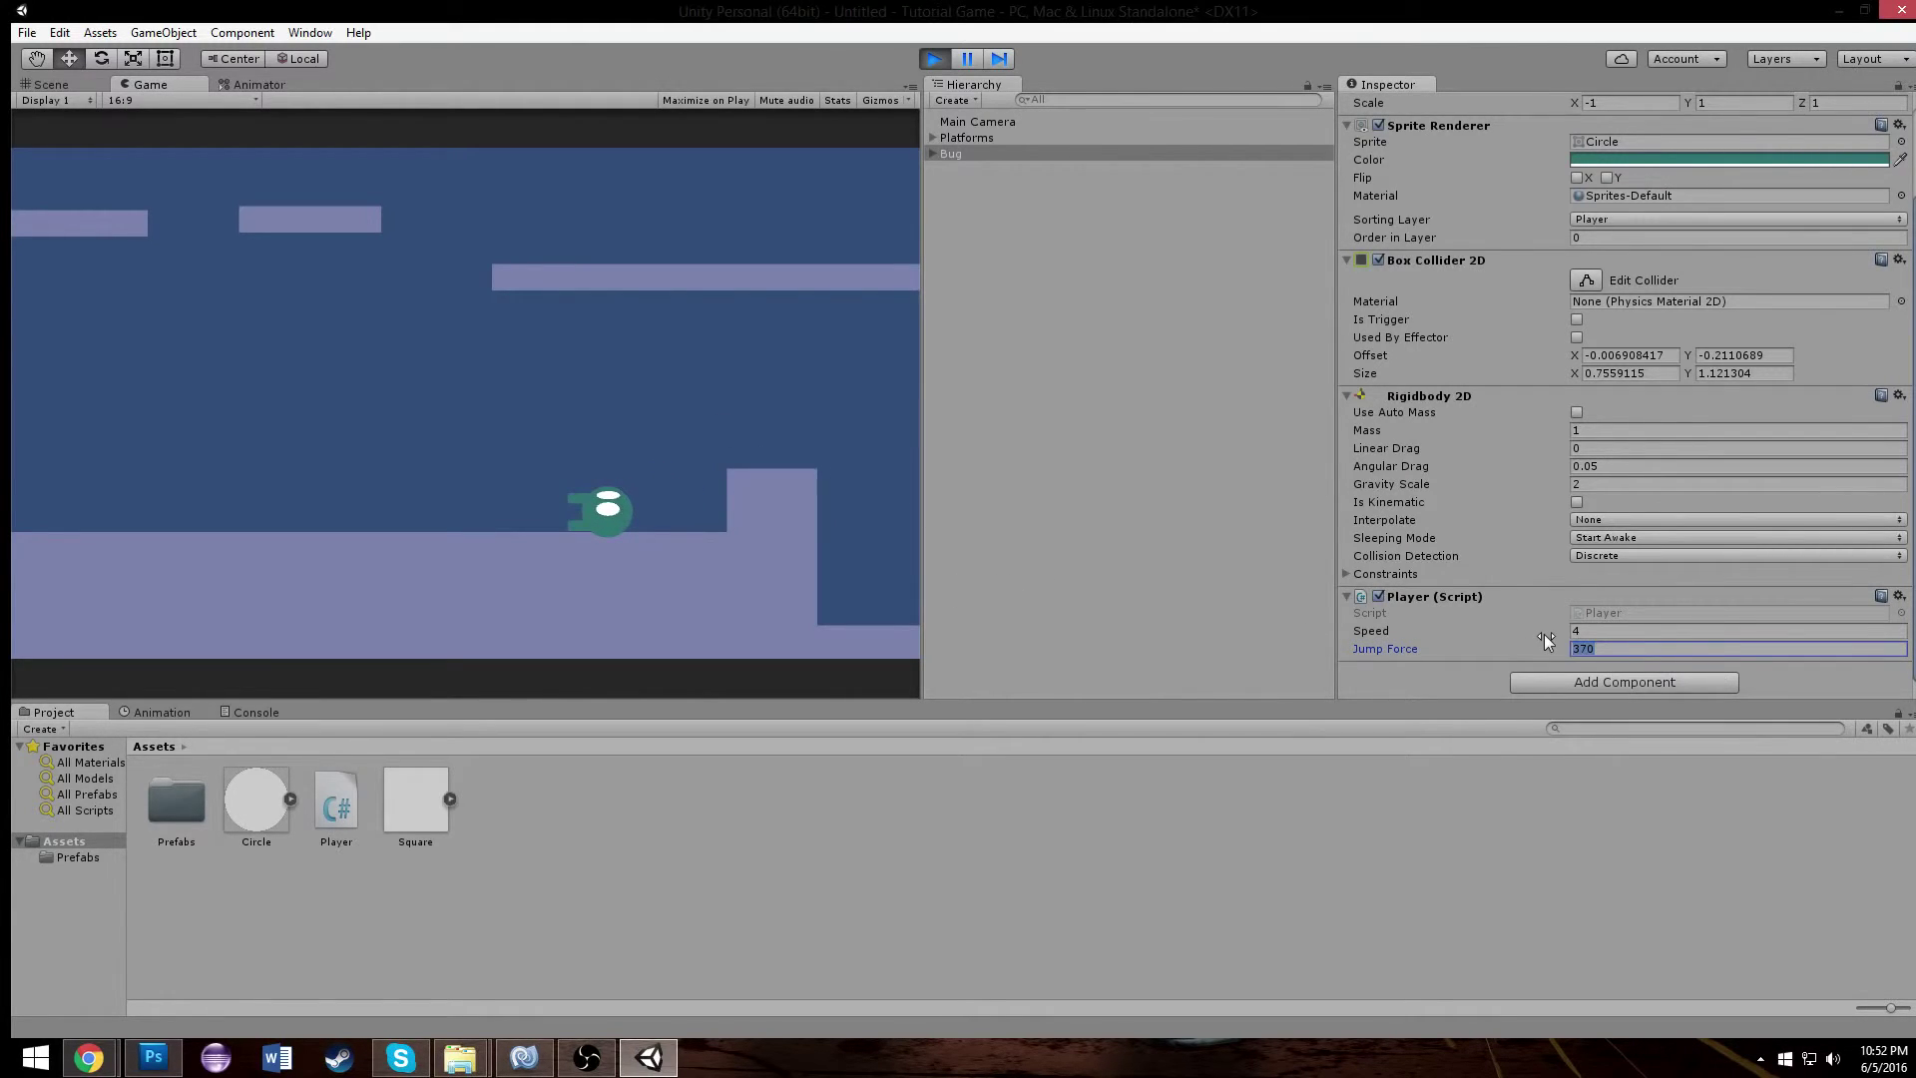
type("400")
left_click(933, 58)
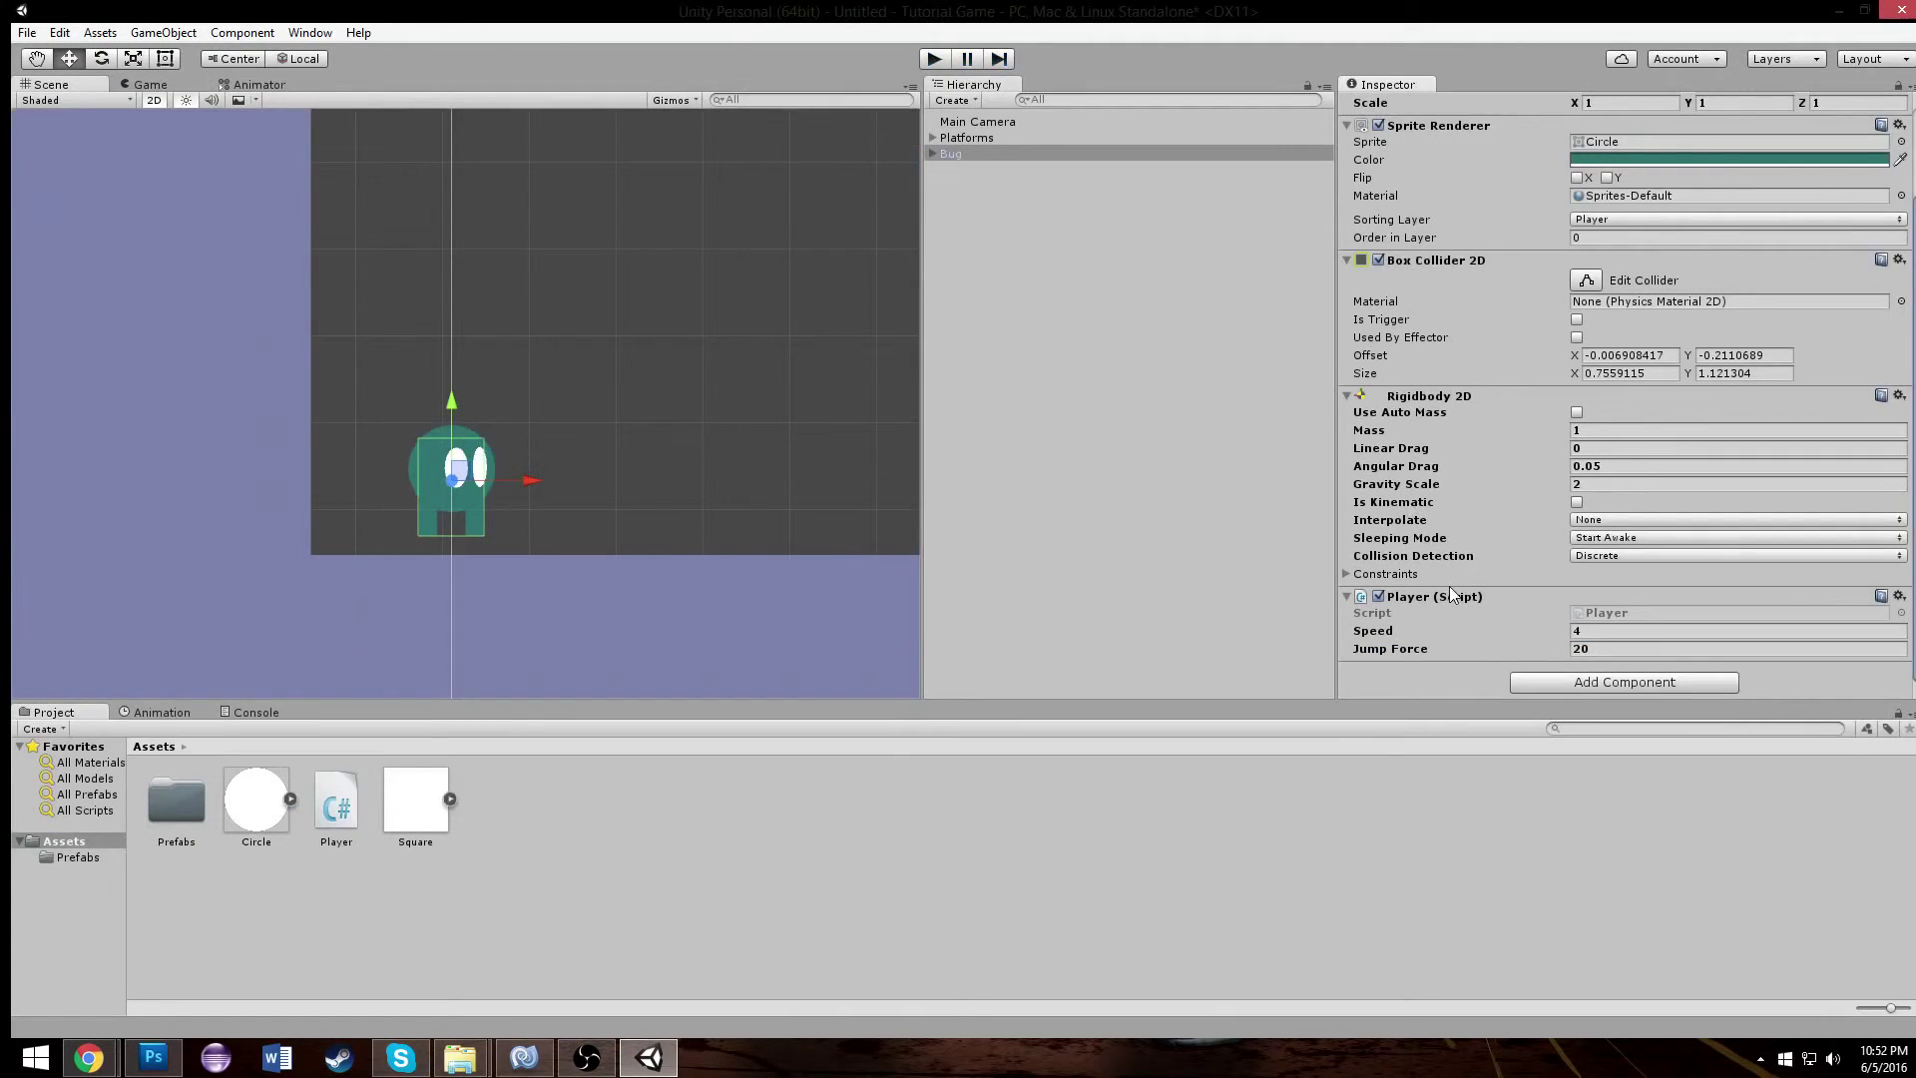
- Set the Bug's Jump Force to 400 outside play mode and briefly run the game to test it
left_click(1537, 650)
type("400")
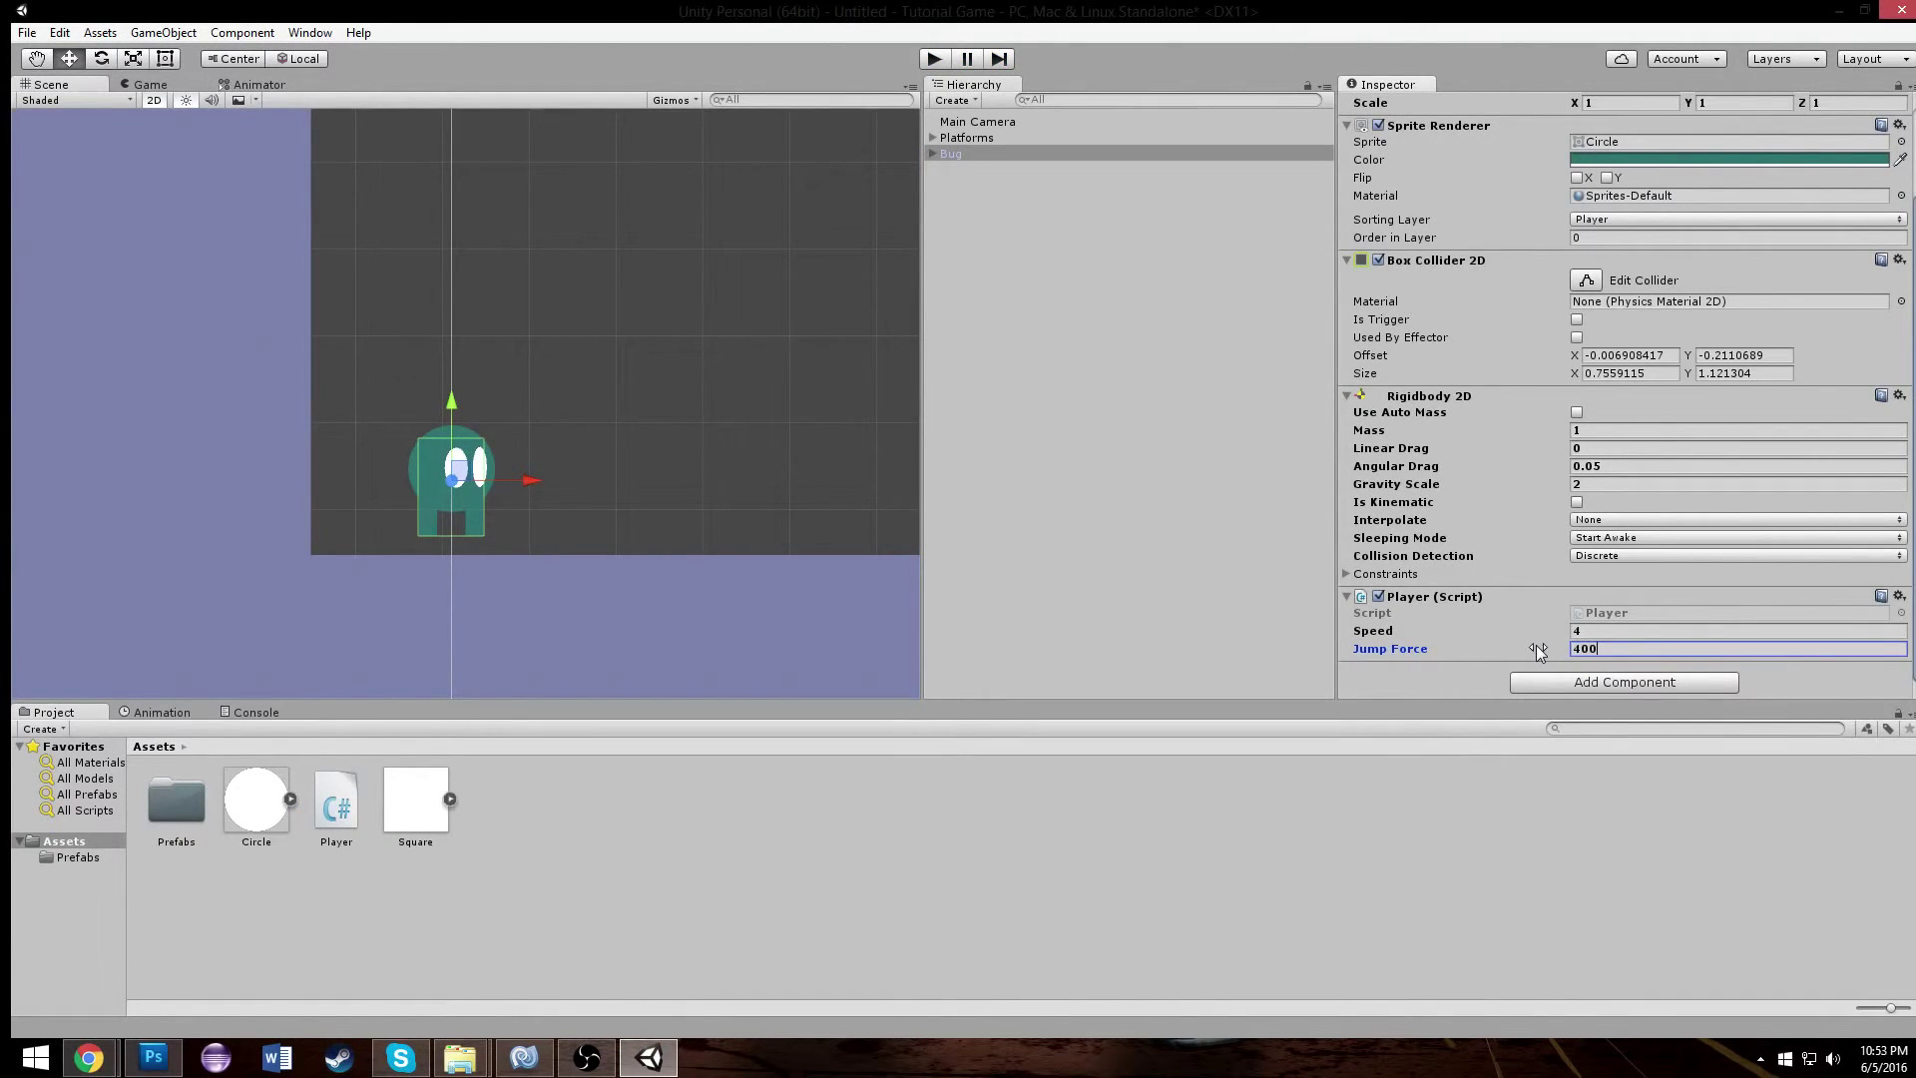
left_click(934, 58)
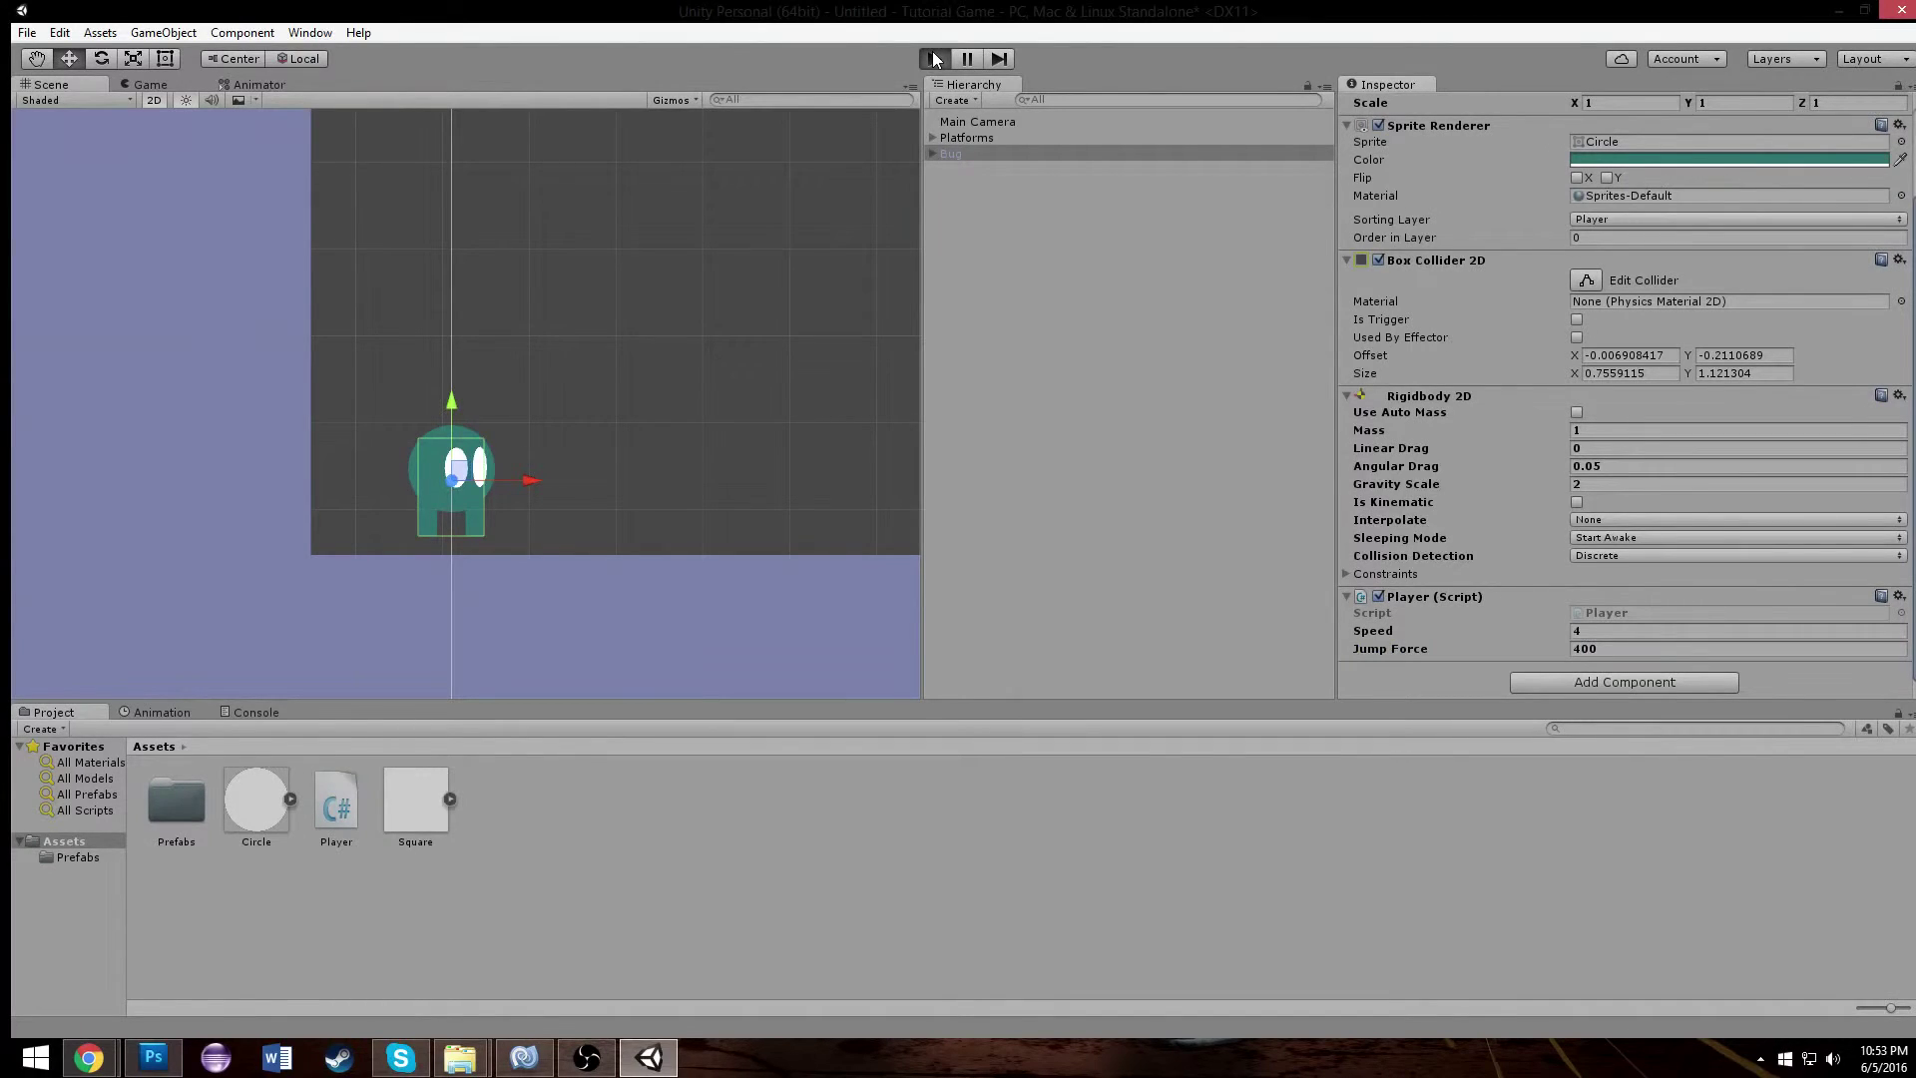
key("Right")
key("space")
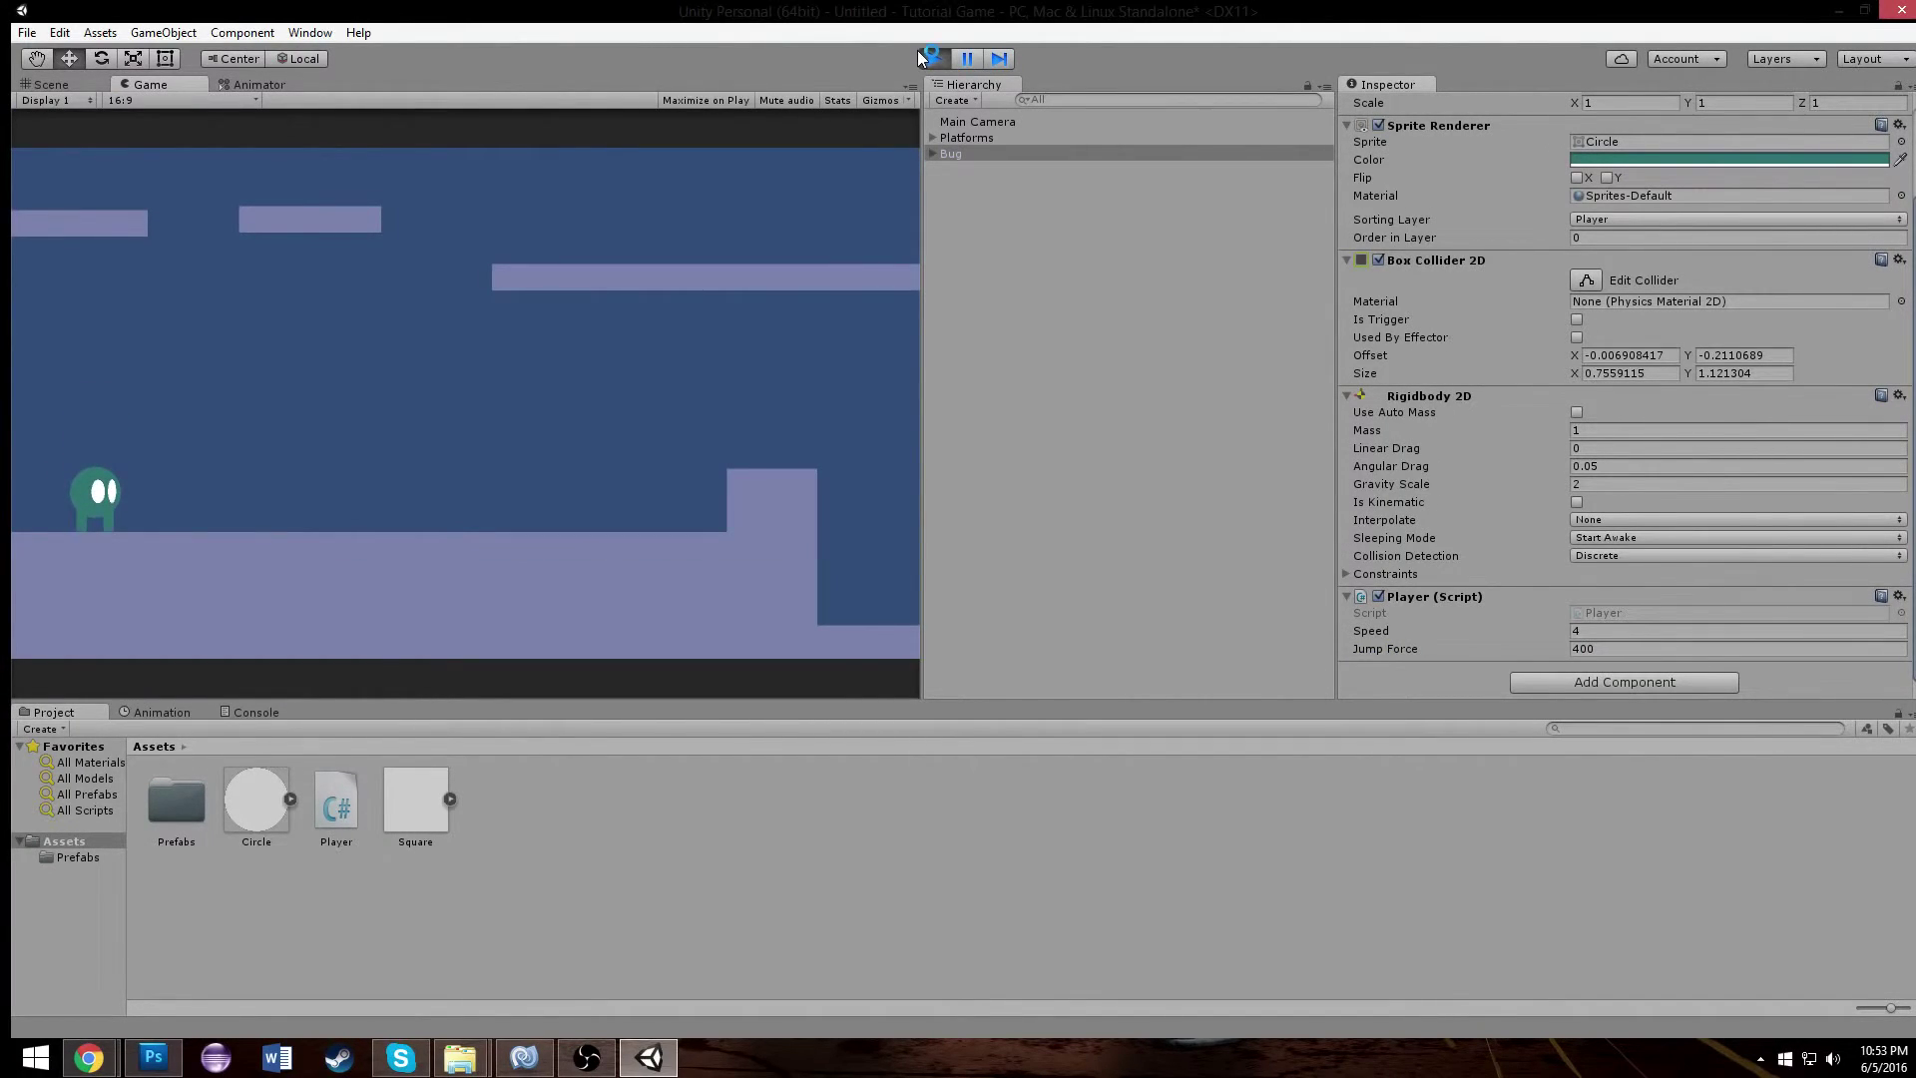
left_click(932, 57)
- Move the Bug to the right along the ground and freeze its Z rotation in the Rigidbody 2D constraints
left_click_drag(530, 480, 752, 399)
middle_click_drag(752, 399, 550, 431)
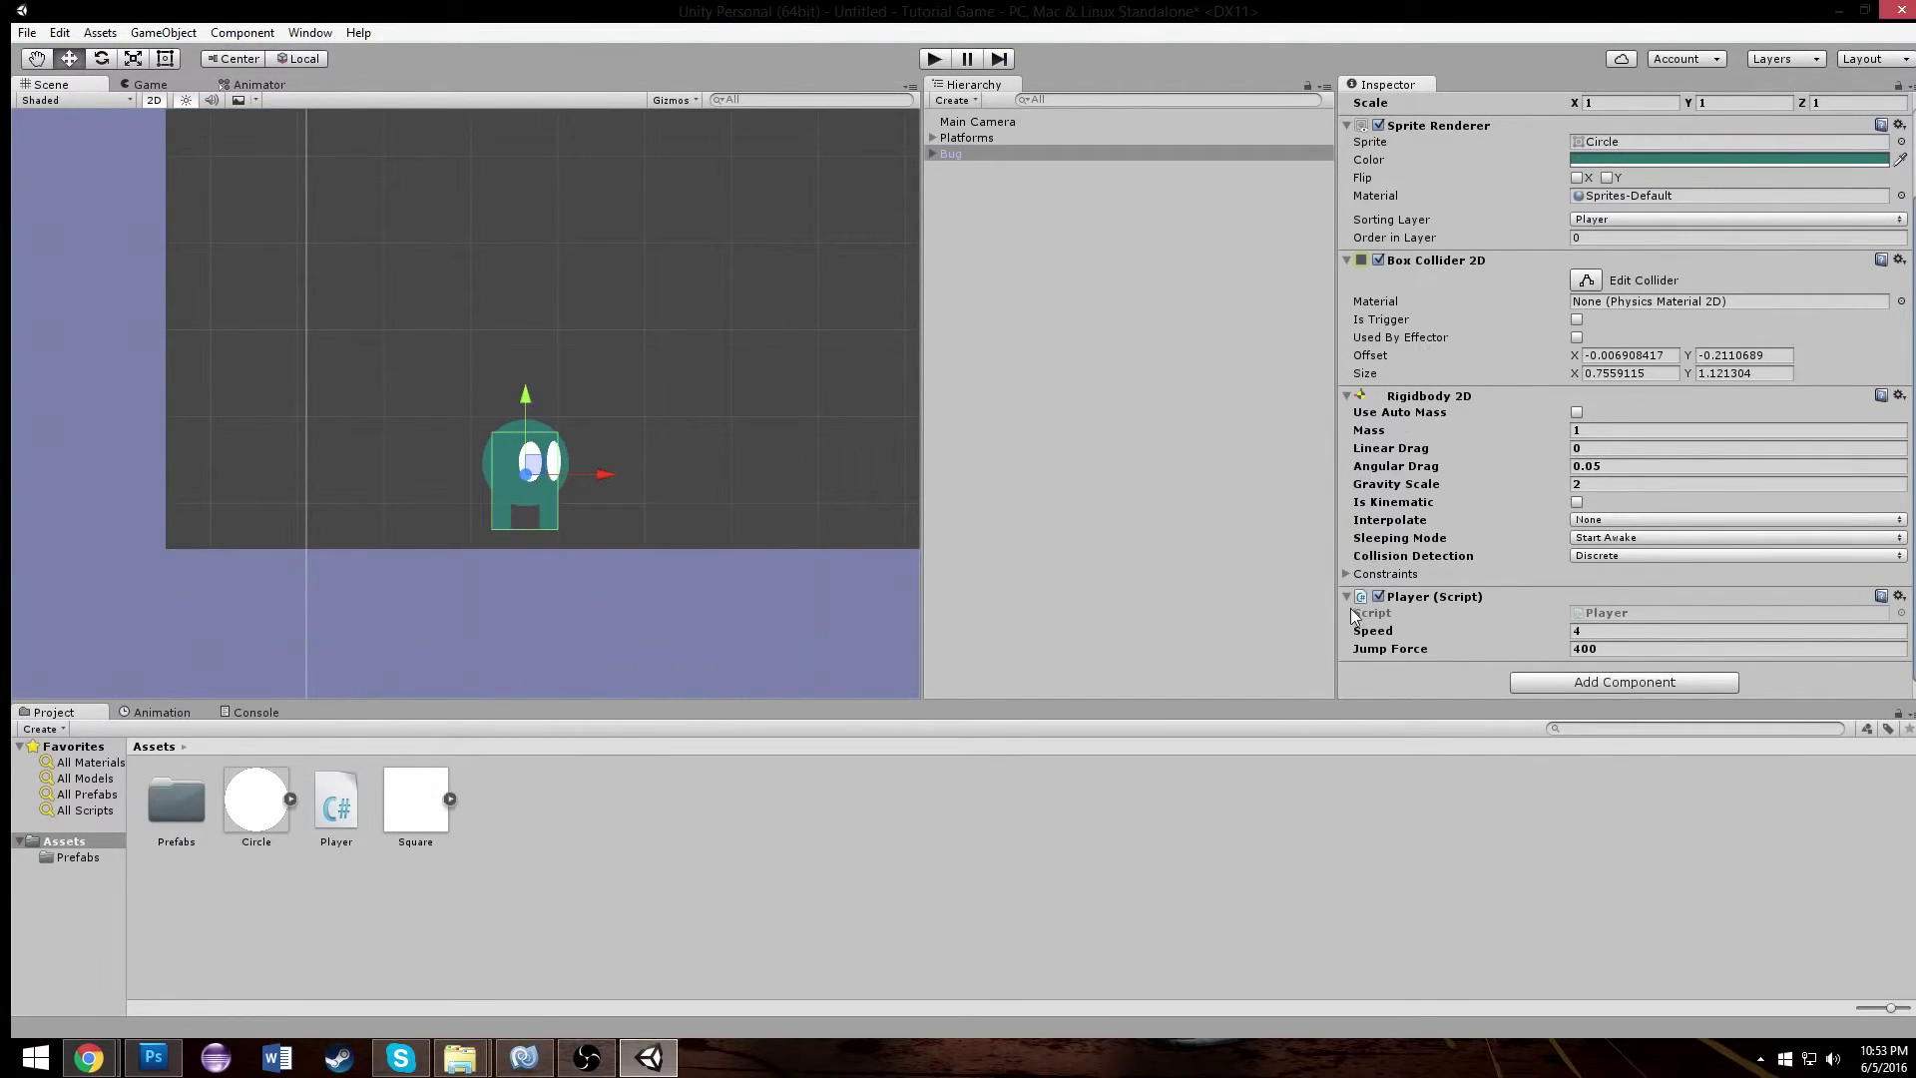
left_click(1345, 574)
left_click(1573, 613)
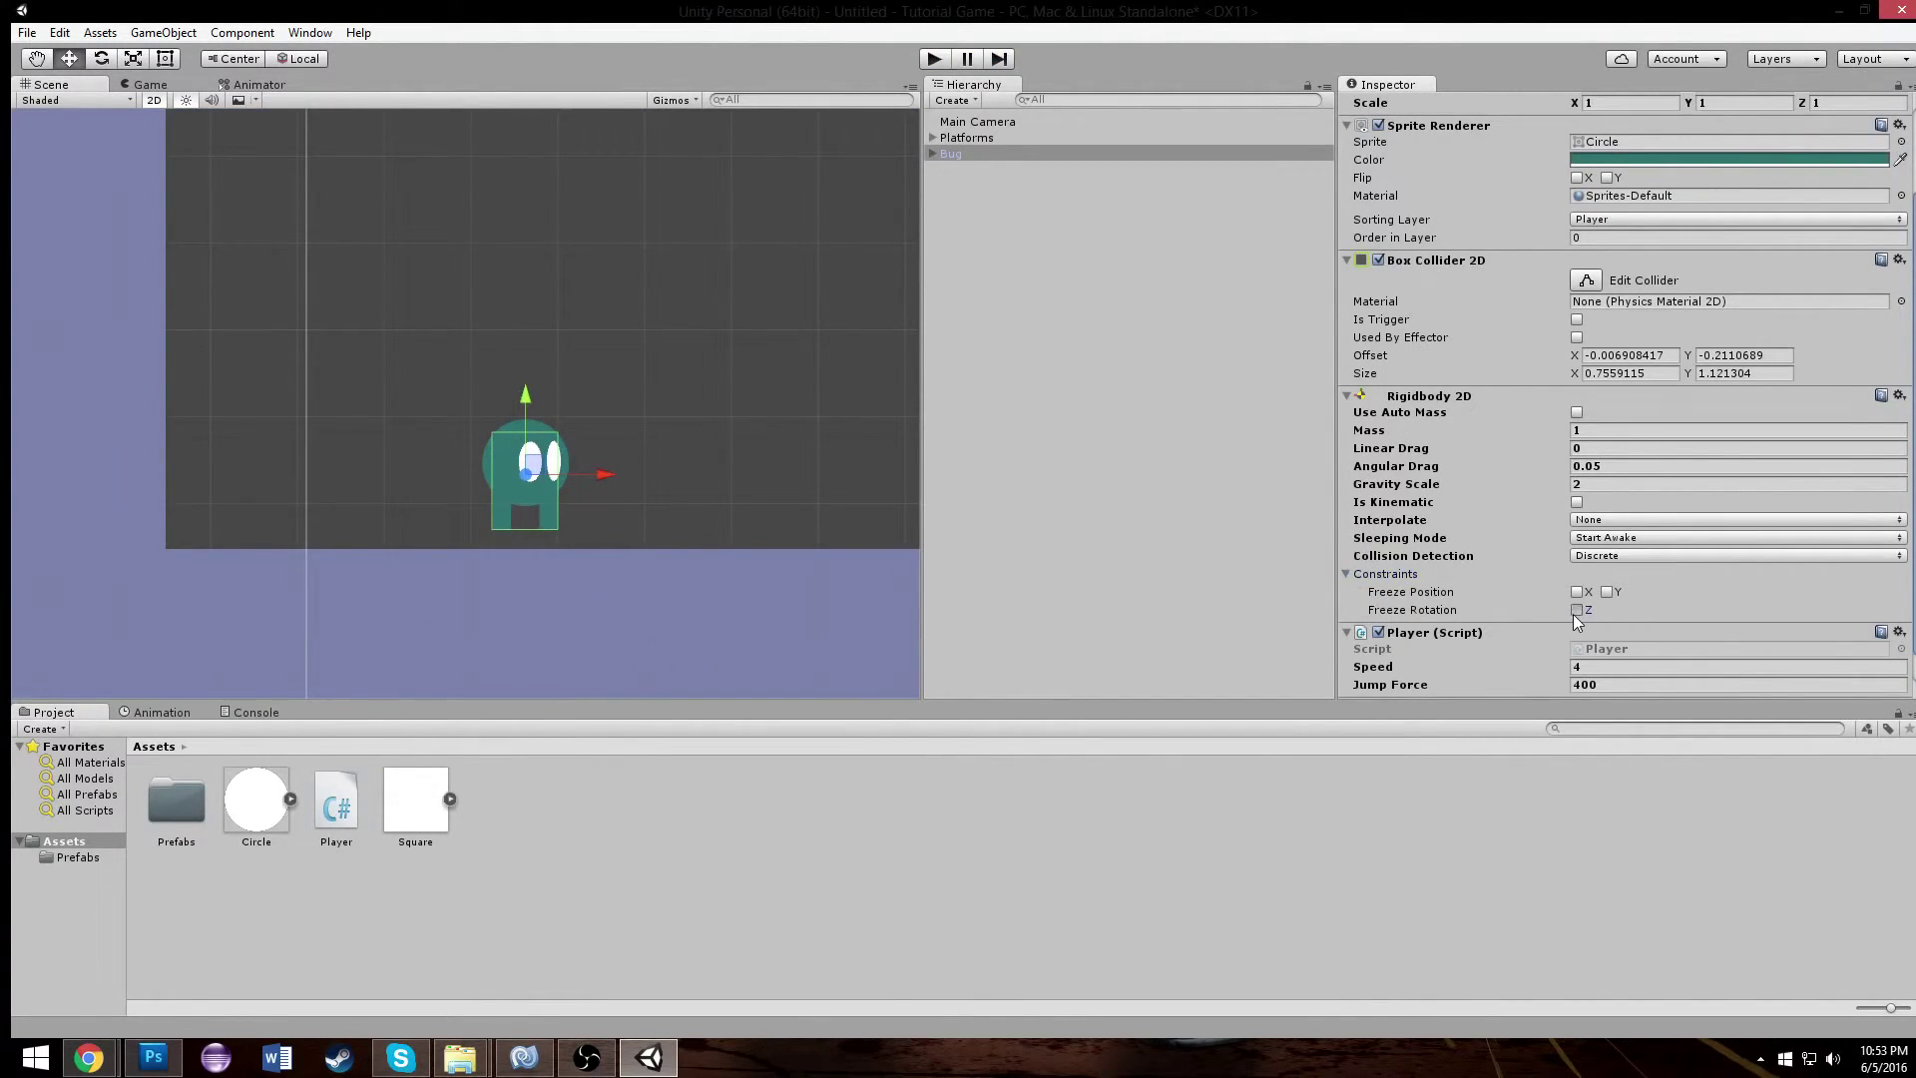
- Run the game to test the Bug's walking and jumping against the raised block, and stop it
left_click(942, 63)
key("d")
key("space")
key("Right")
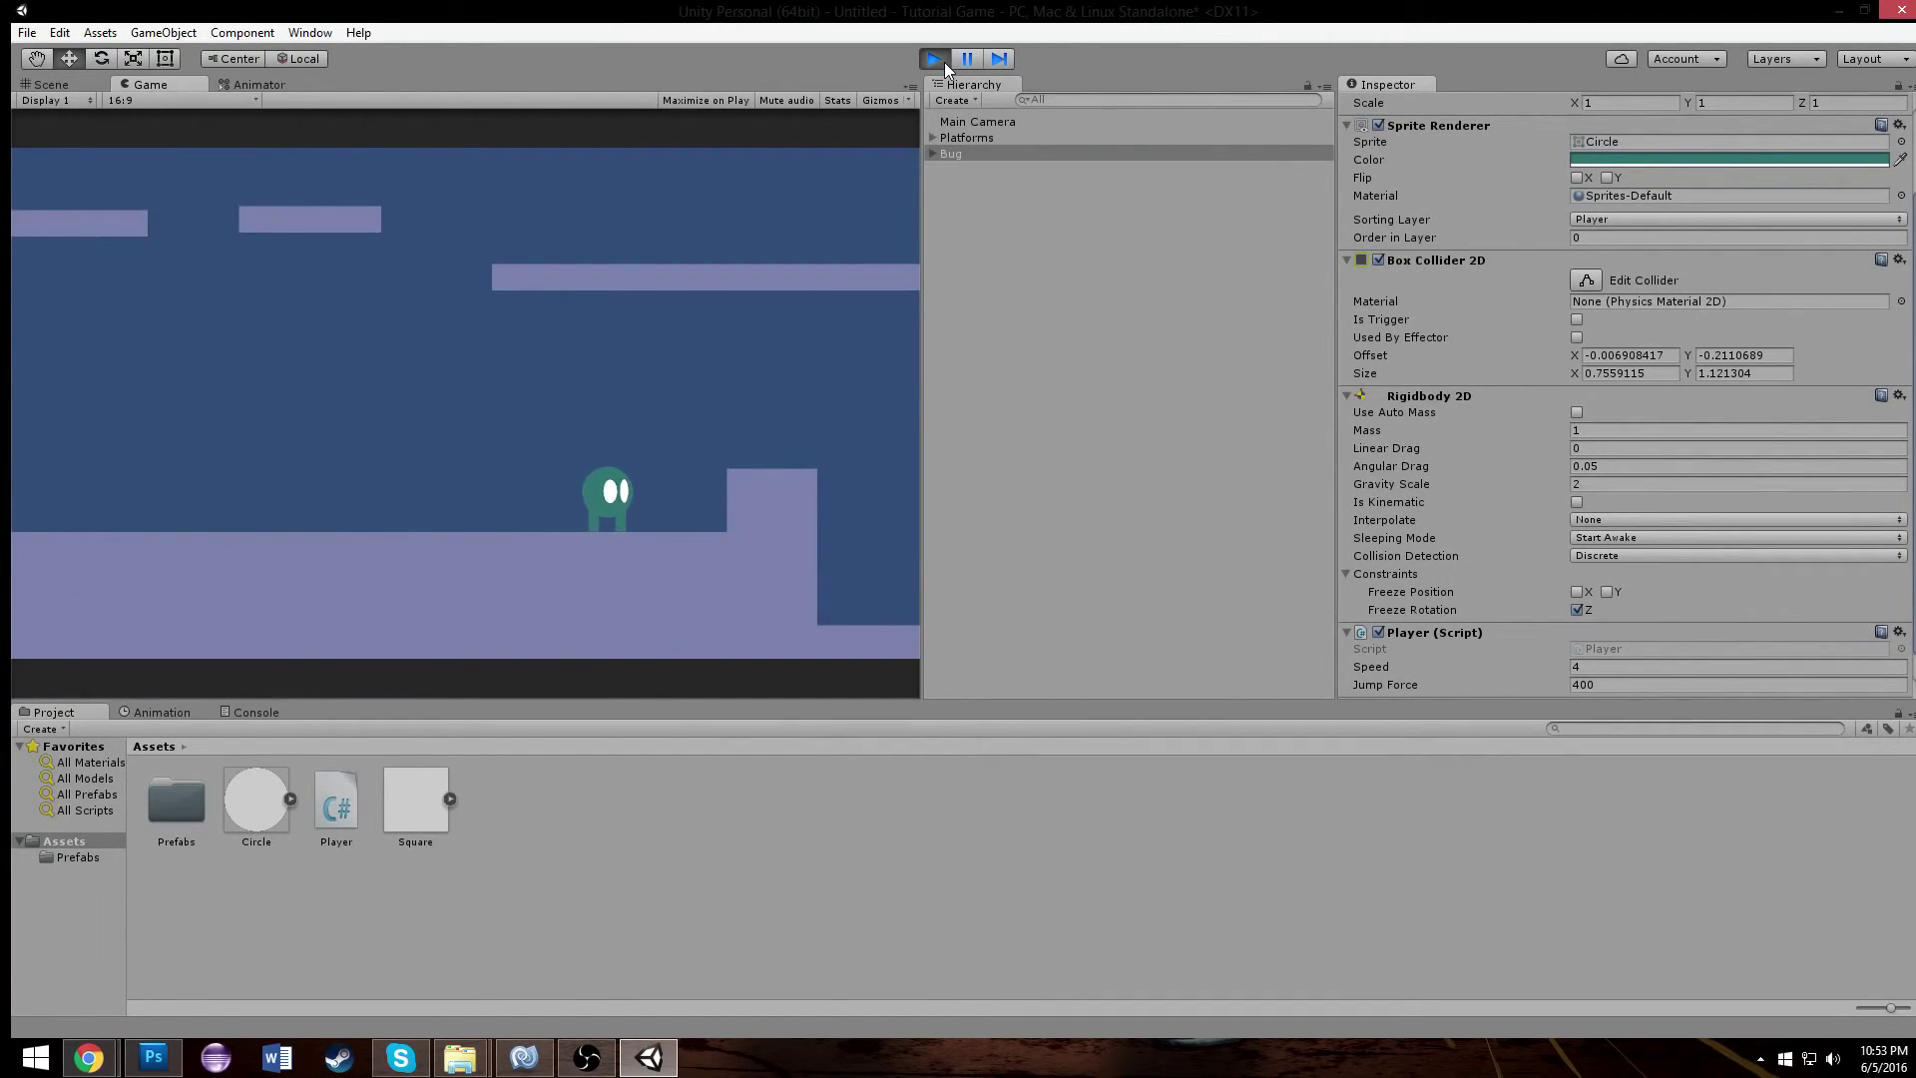
key("space")
key("Left")
key("Right")
key("Left")
key("space")
key("Right")
key("Left")
key("Right")
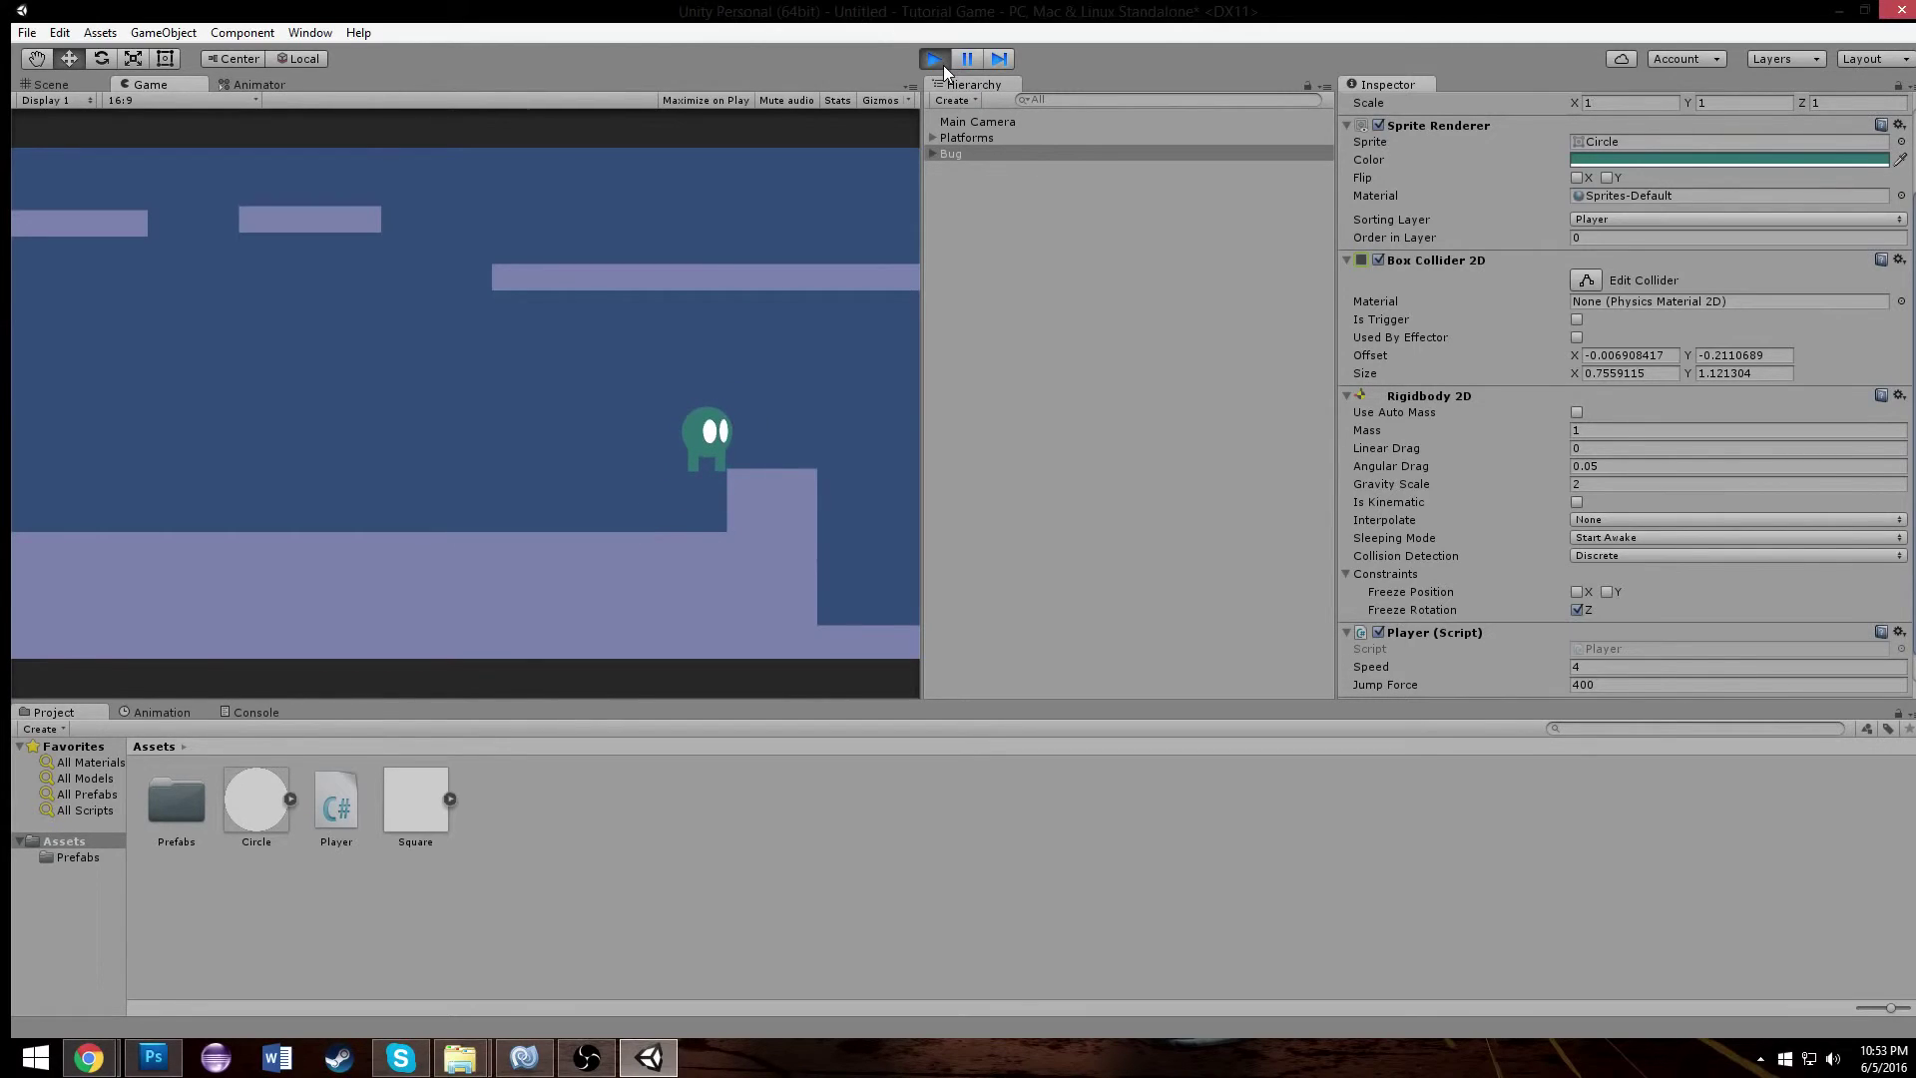
key("Left")
left_click(942, 64)
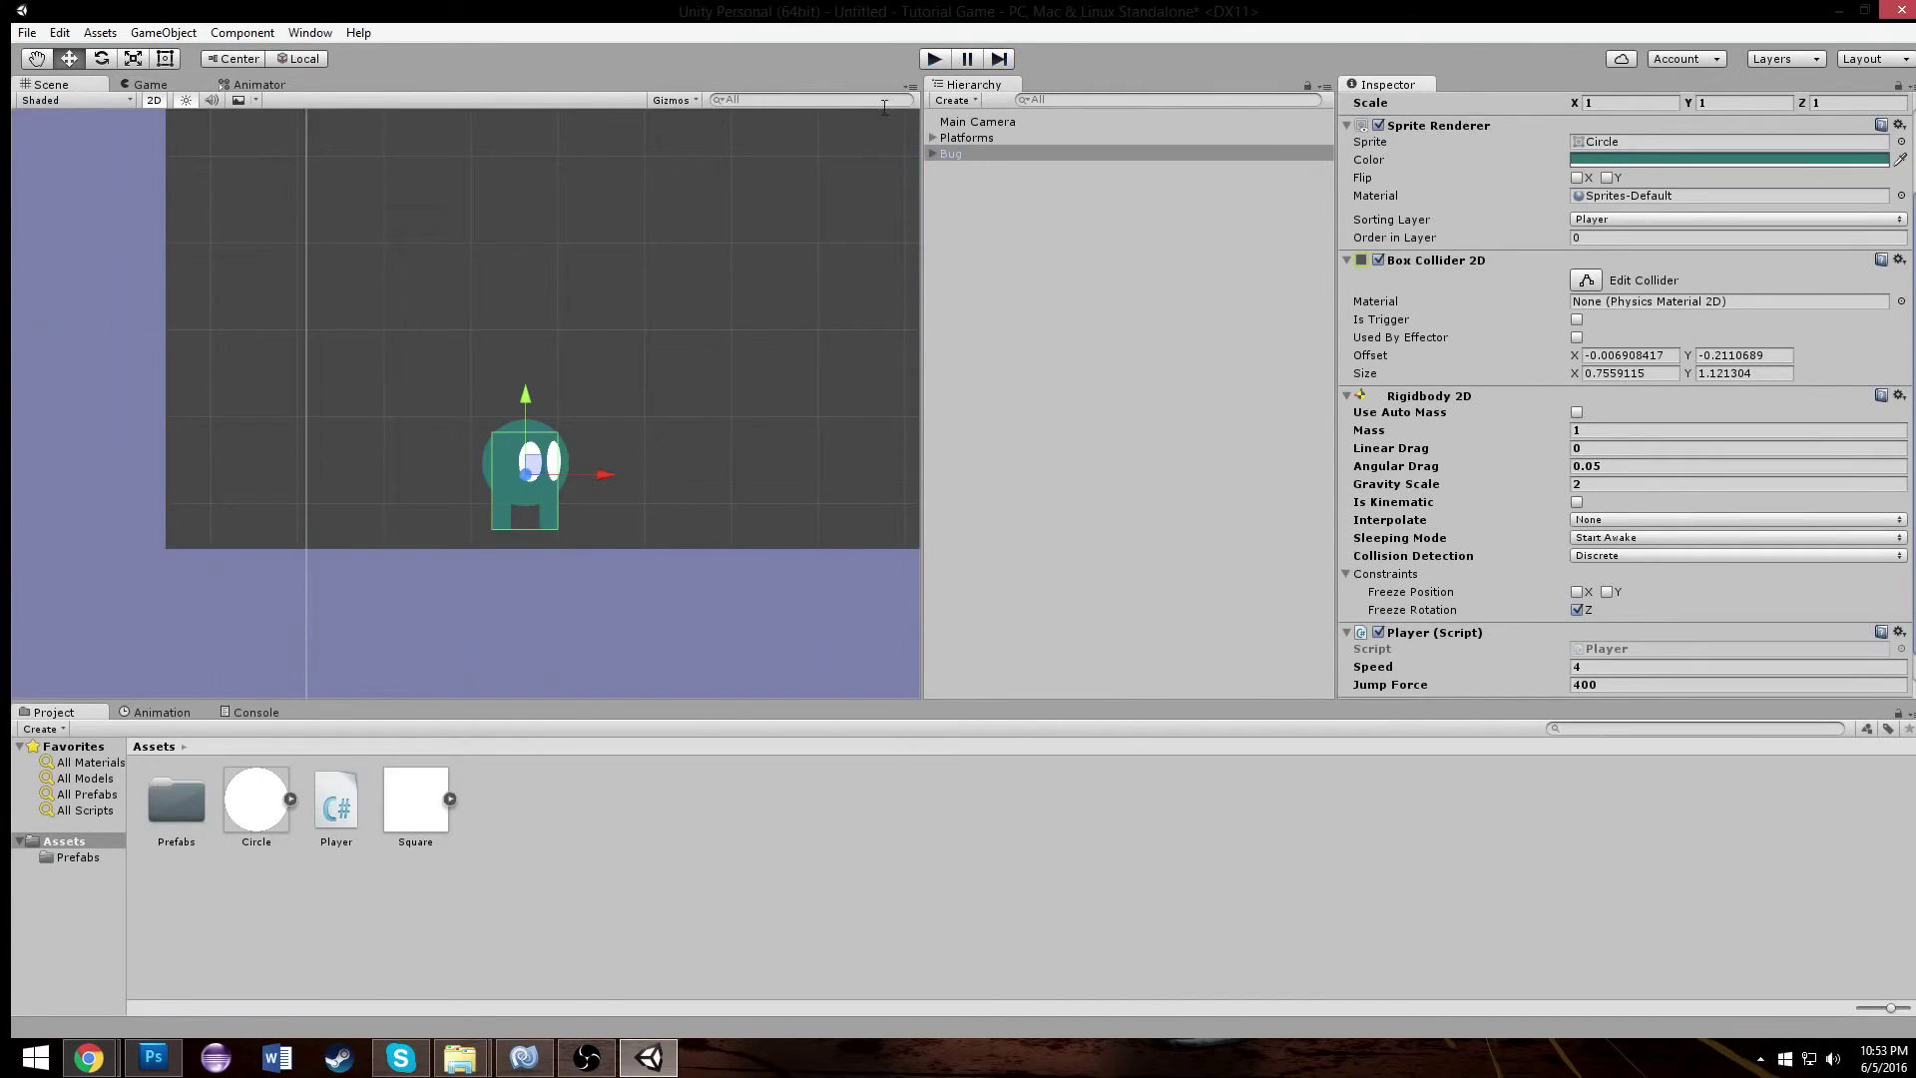
scroll(698, 329, "down", 12)
middle_click_drag(591, 398, 407, 493)
scroll(479, 419, "down", 4)
middle_click_drag(627, 431, 621, 323)
scroll(446, 419, "up", 1)
scroll(551, 397, "up", 6)
scroll(621, 323, "up", 8)
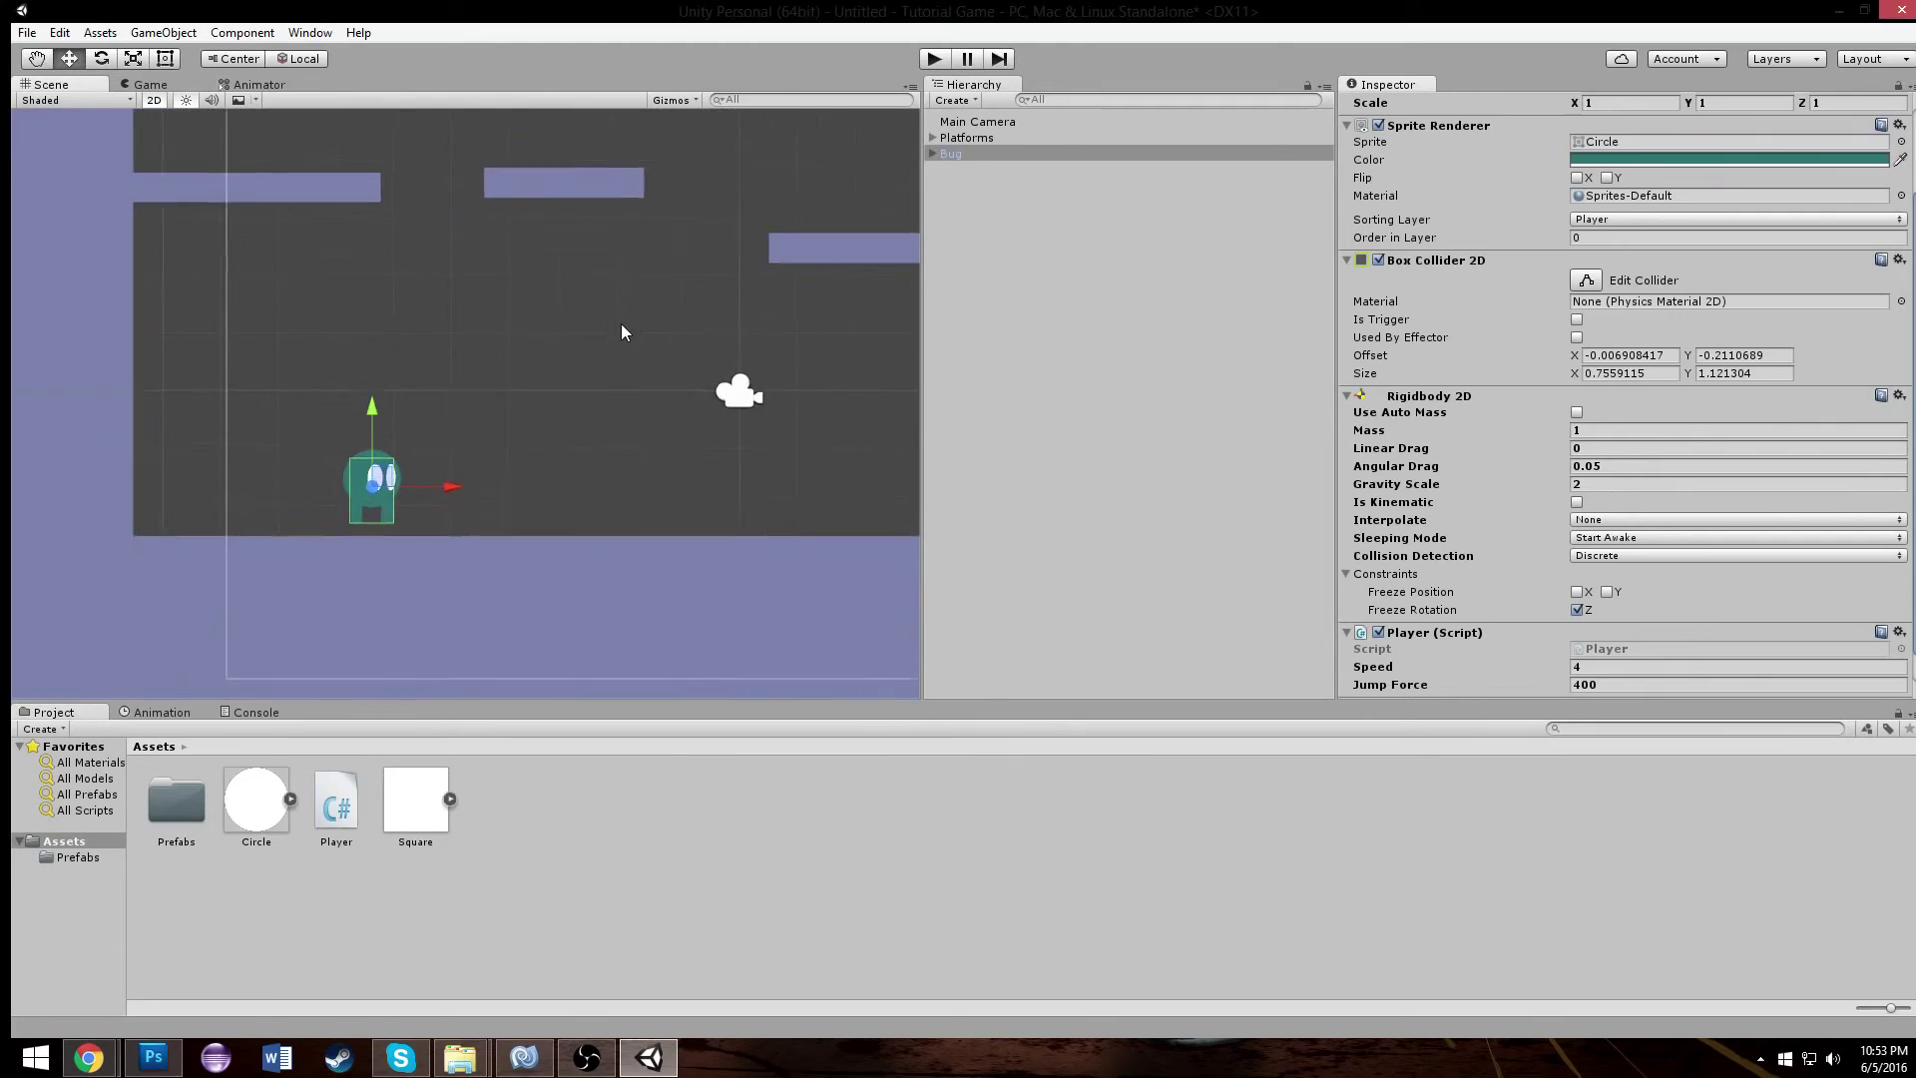
- Switch to MonoDevelop and review the rb.velocity assignment in the Update method
left_click(544, 1063)
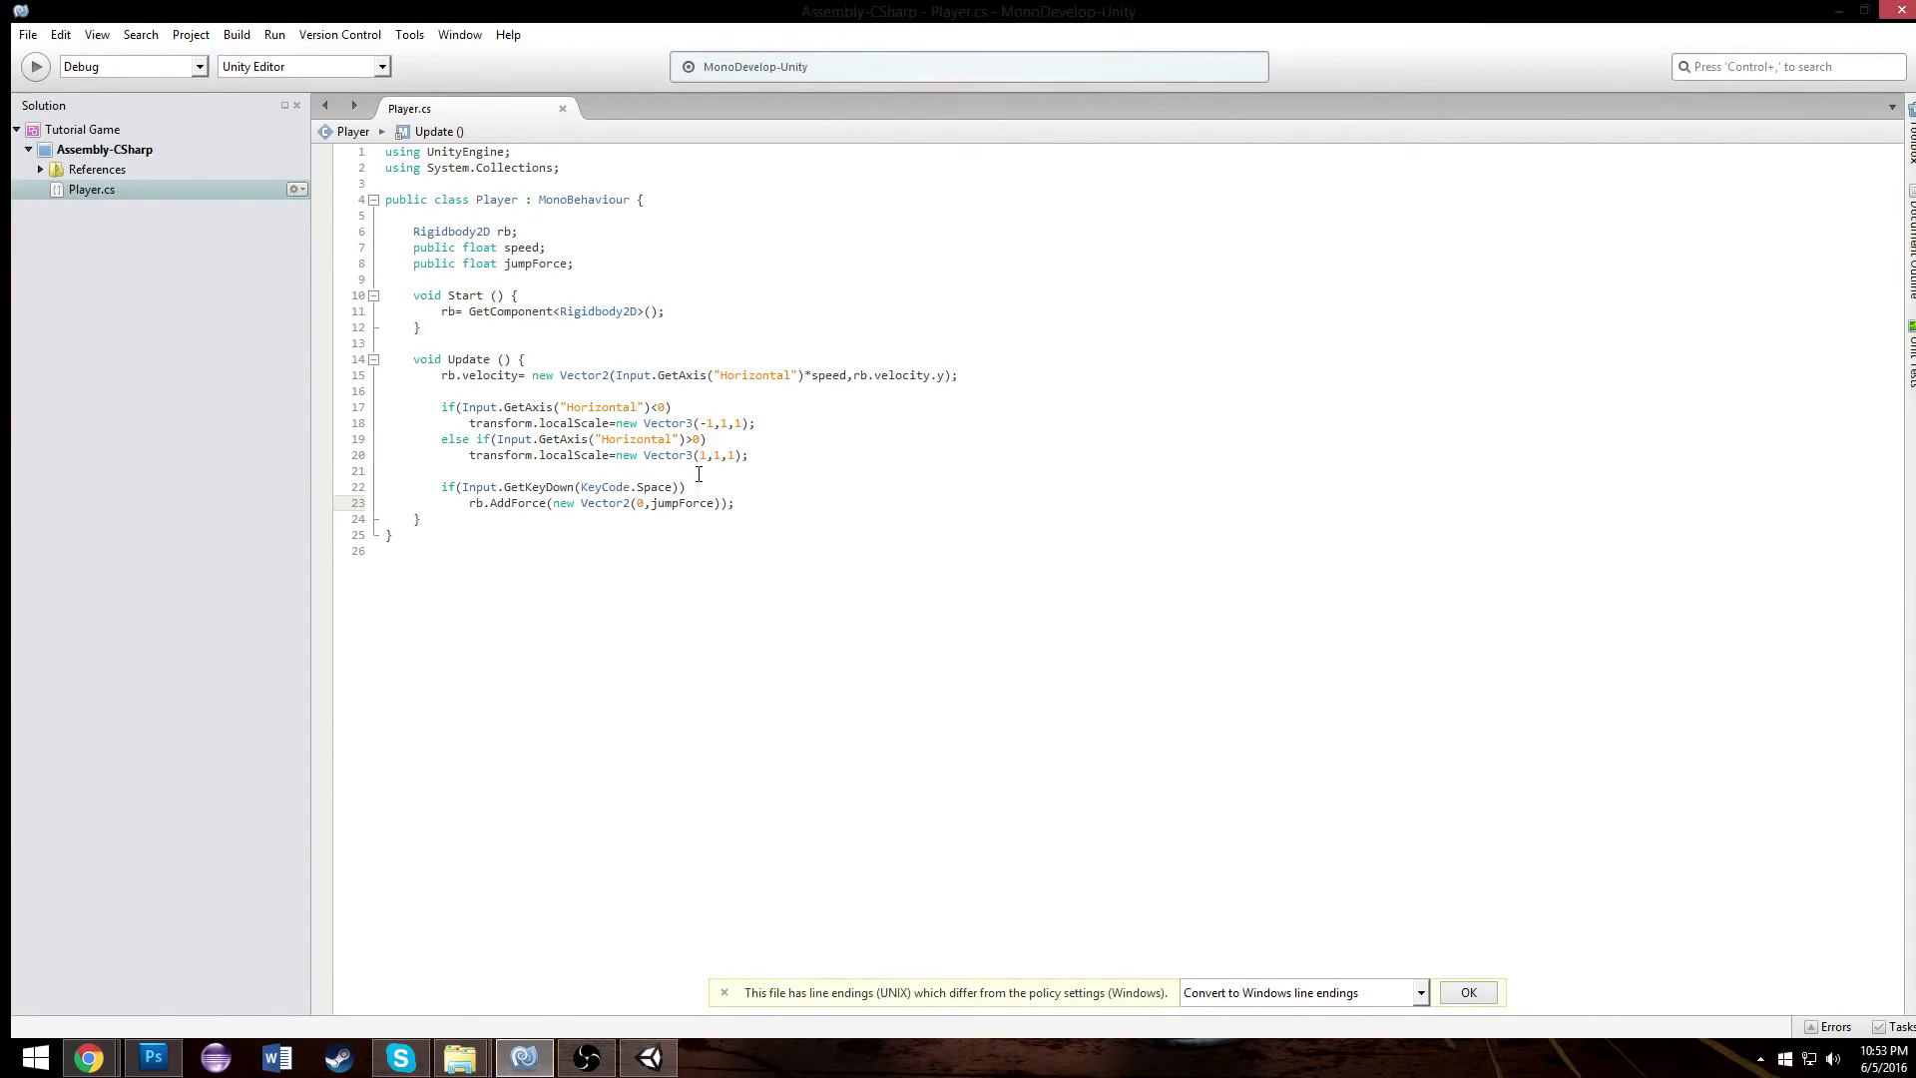
left_click(806, 433)
left_click(811, 421)
left_click_drag(532, 375, 995, 376)
left_click(995, 377)
double_click(513, 376)
- Declare another variable, public float speed;, on a new line below jumpForce
left_click(611, 247)
left_click(629, 262)
key("Return")
type("p")
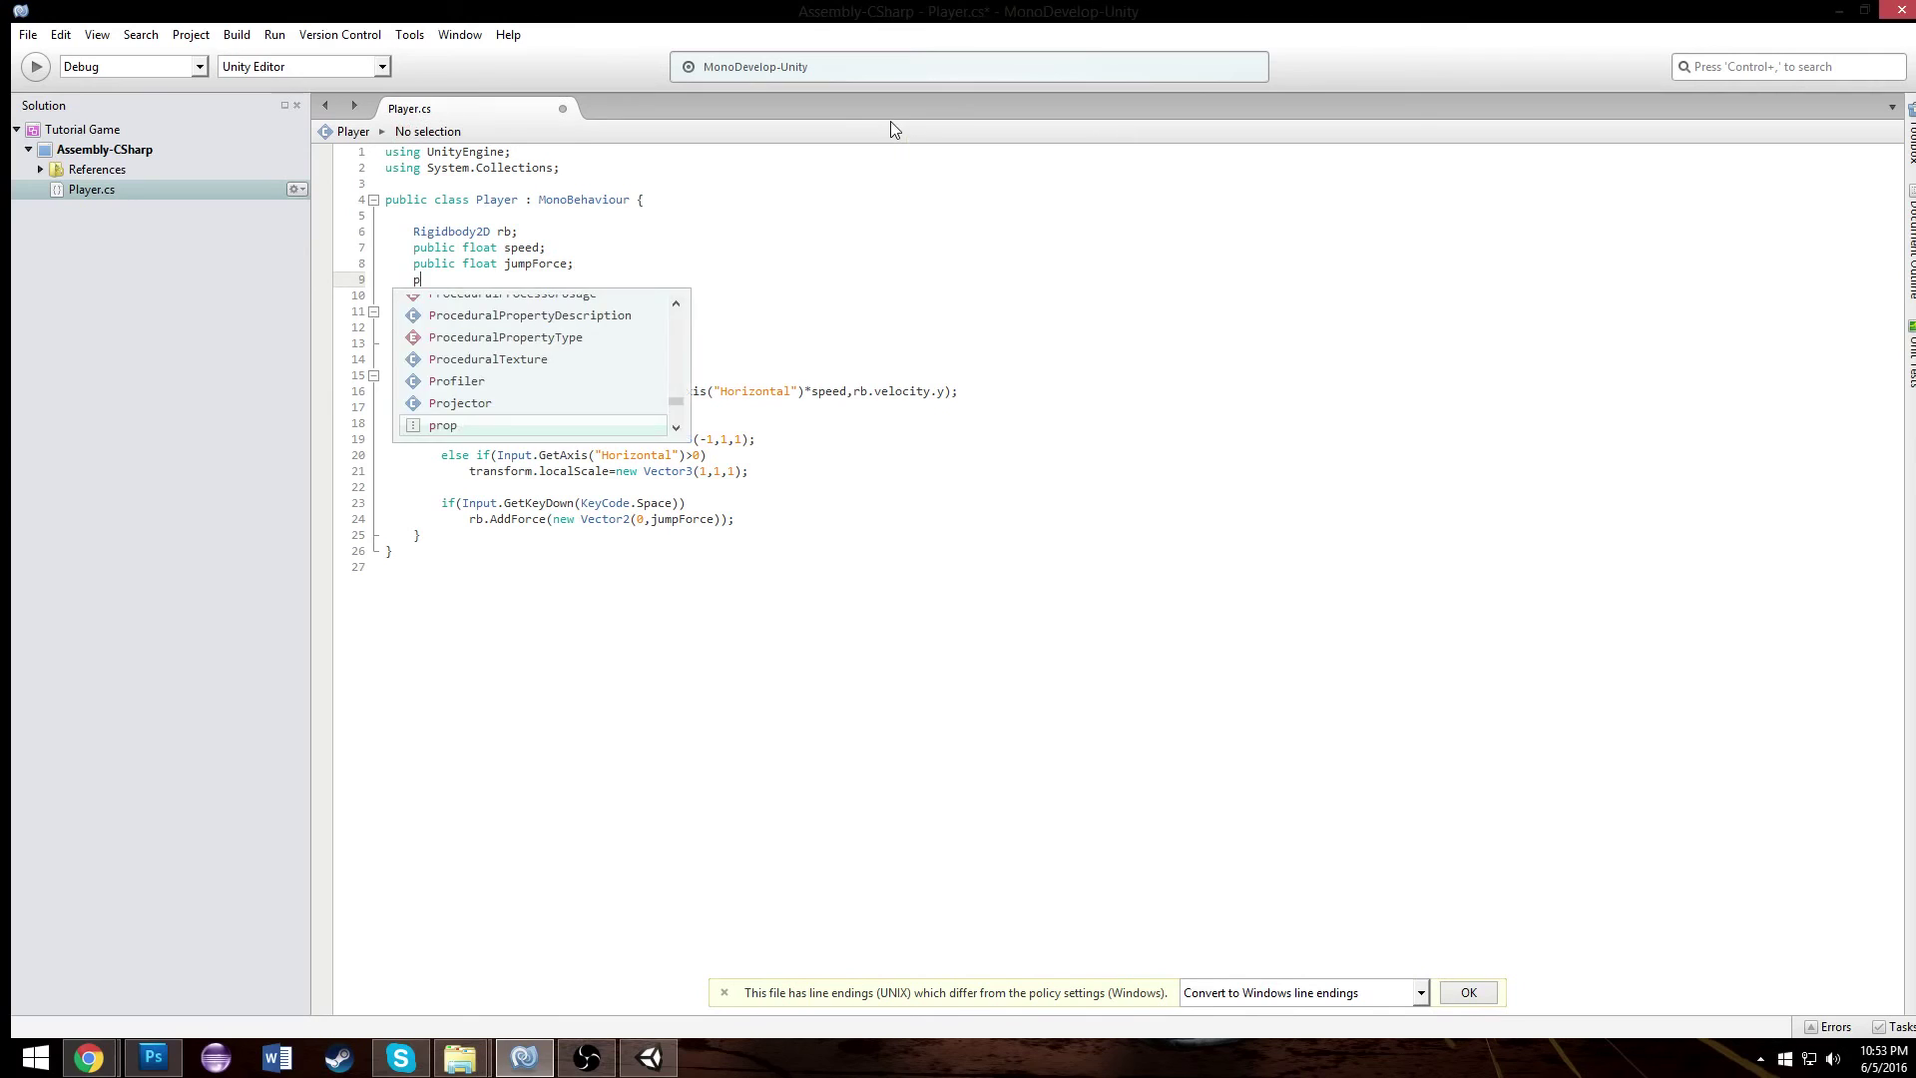
type("ublic float")
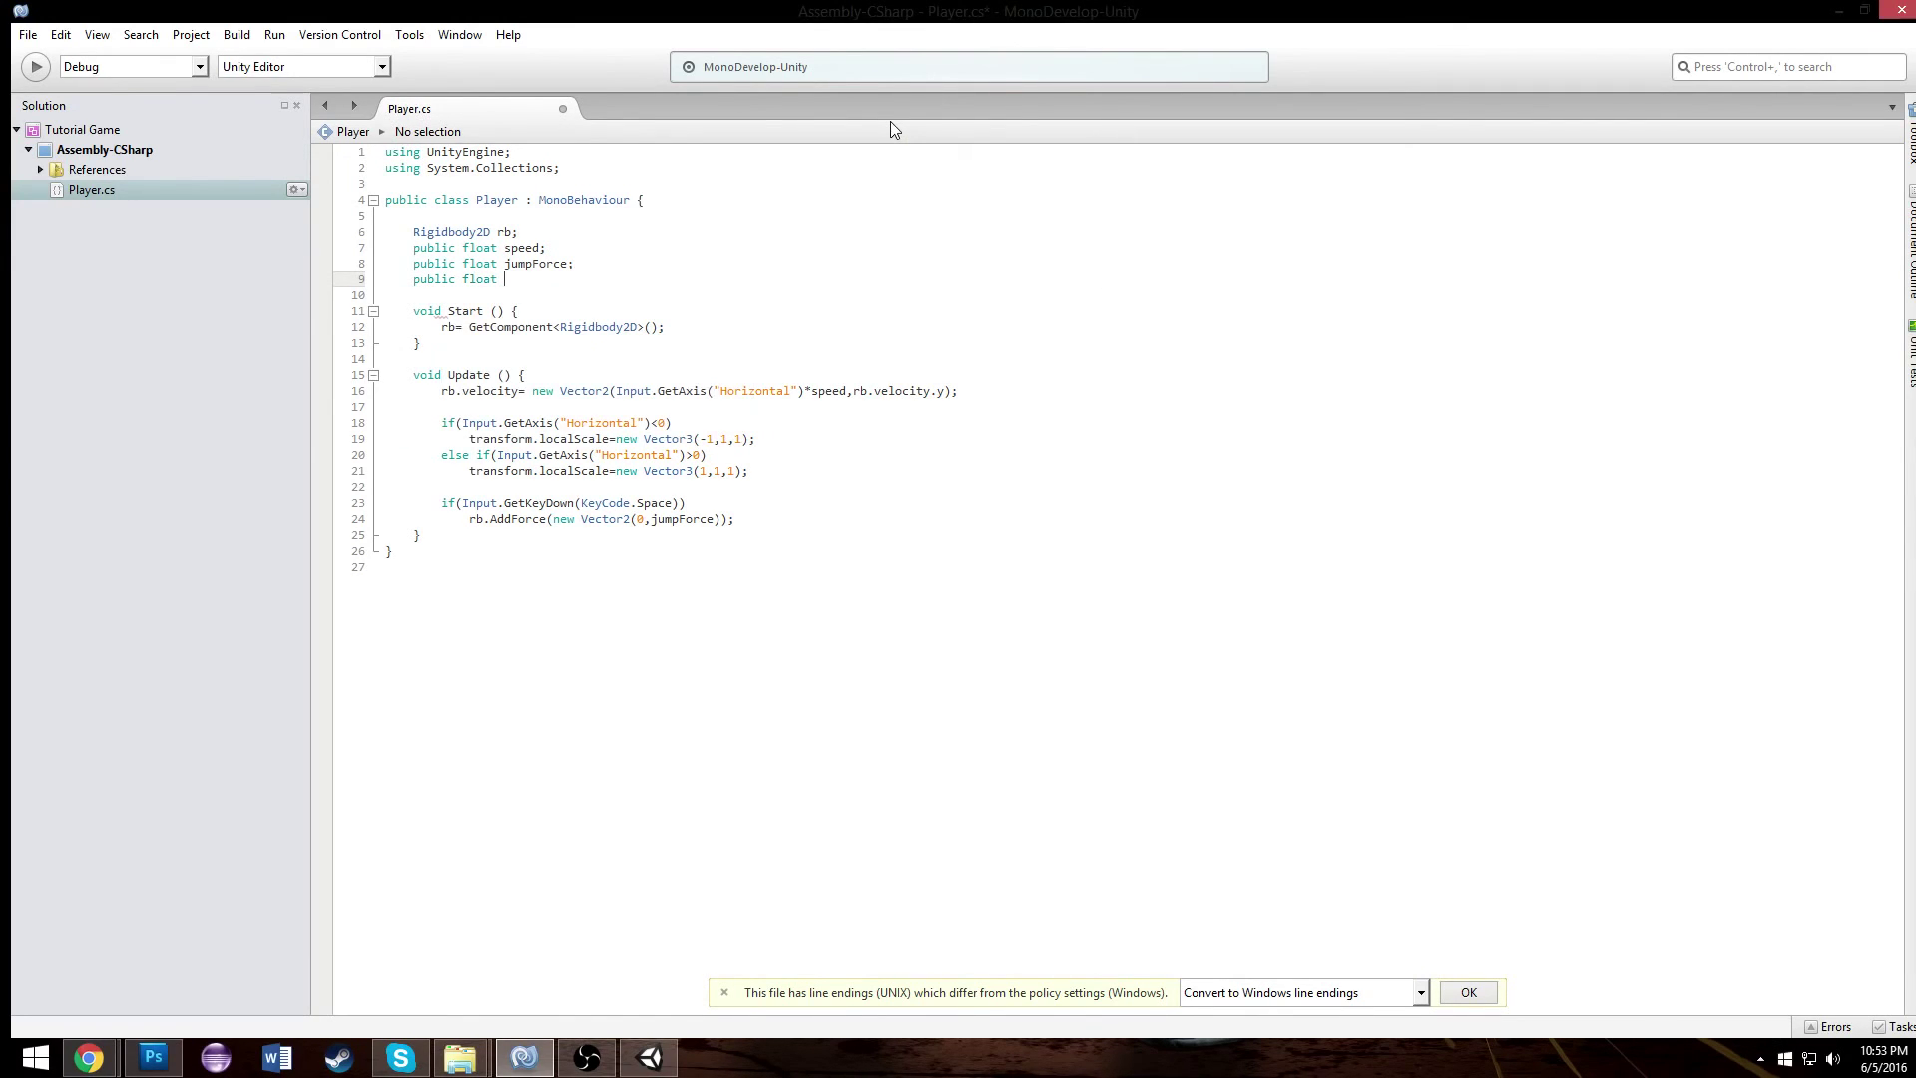
type(" speed;")
- Declare public float maxSpeed; on a new line below the second speed variable
key("Return")
type("p")
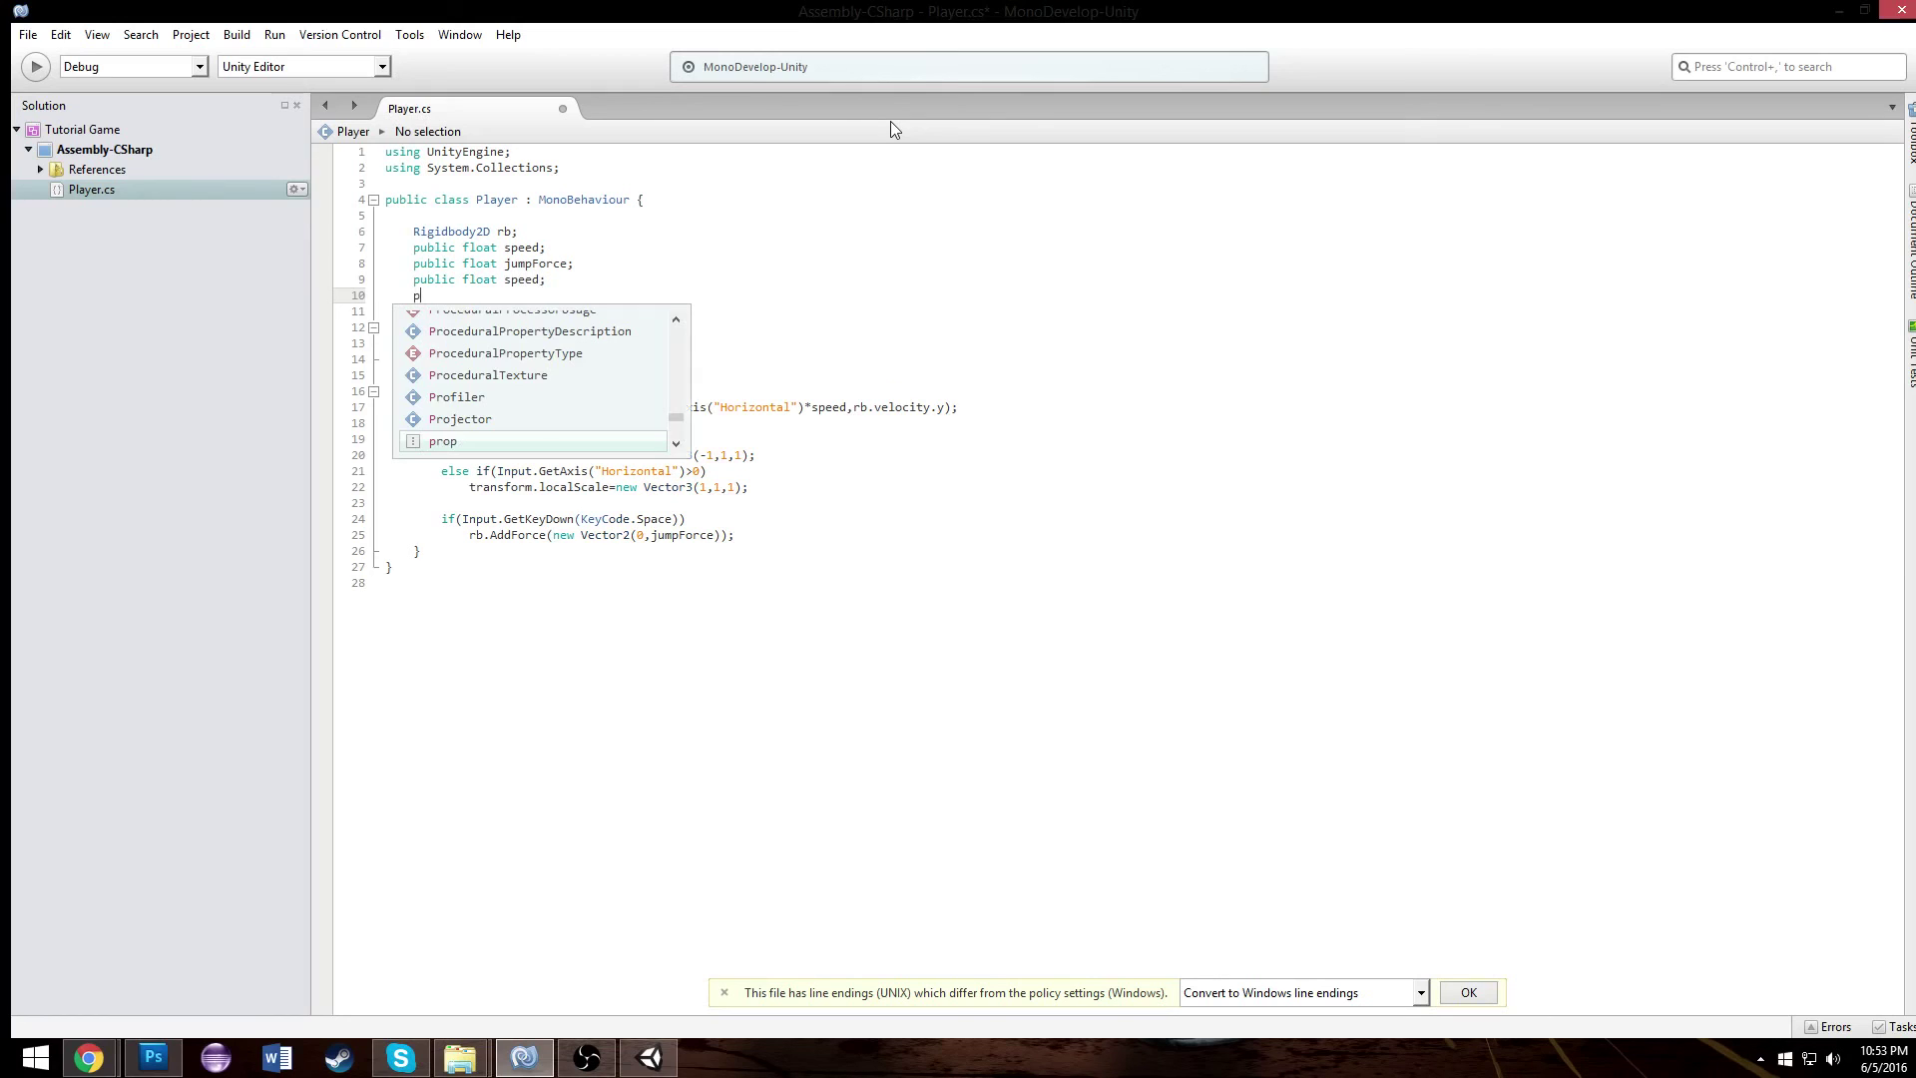
type("ublic f")
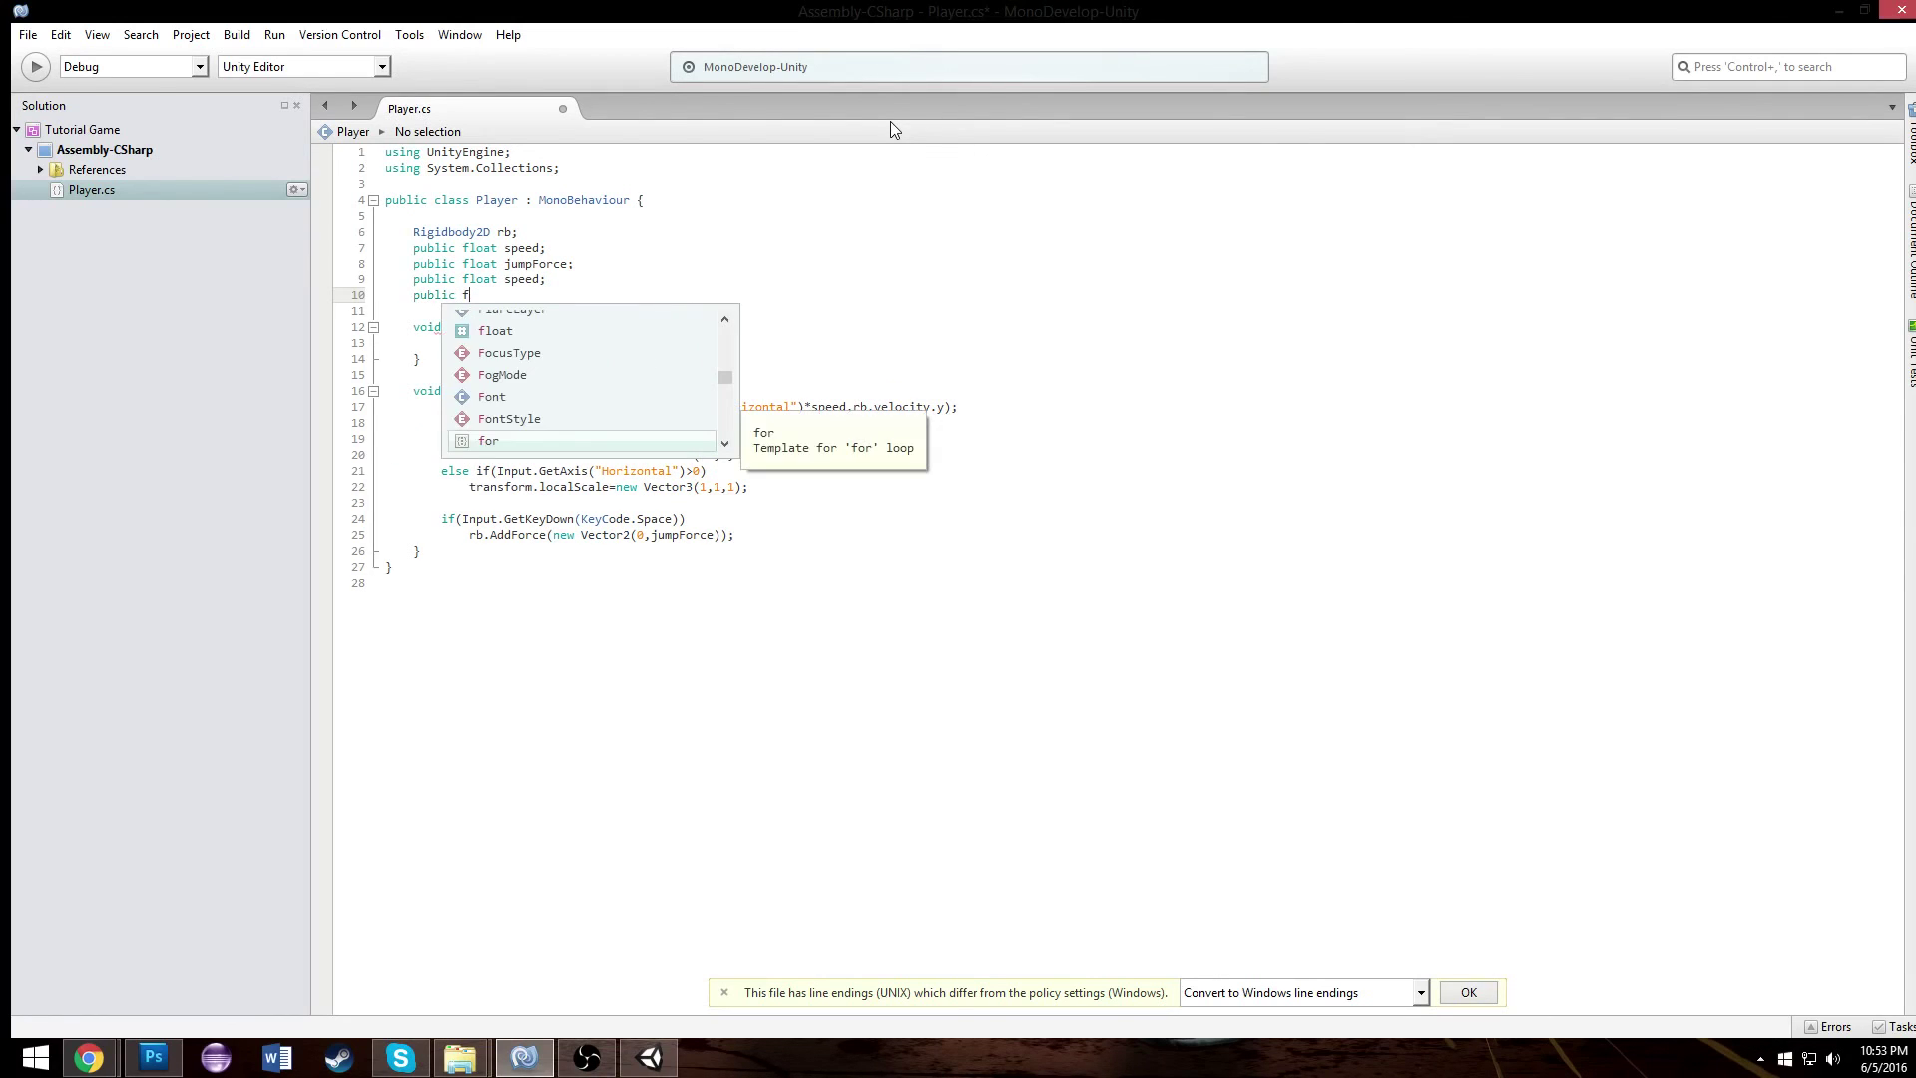
type("loat maxSpeed;")
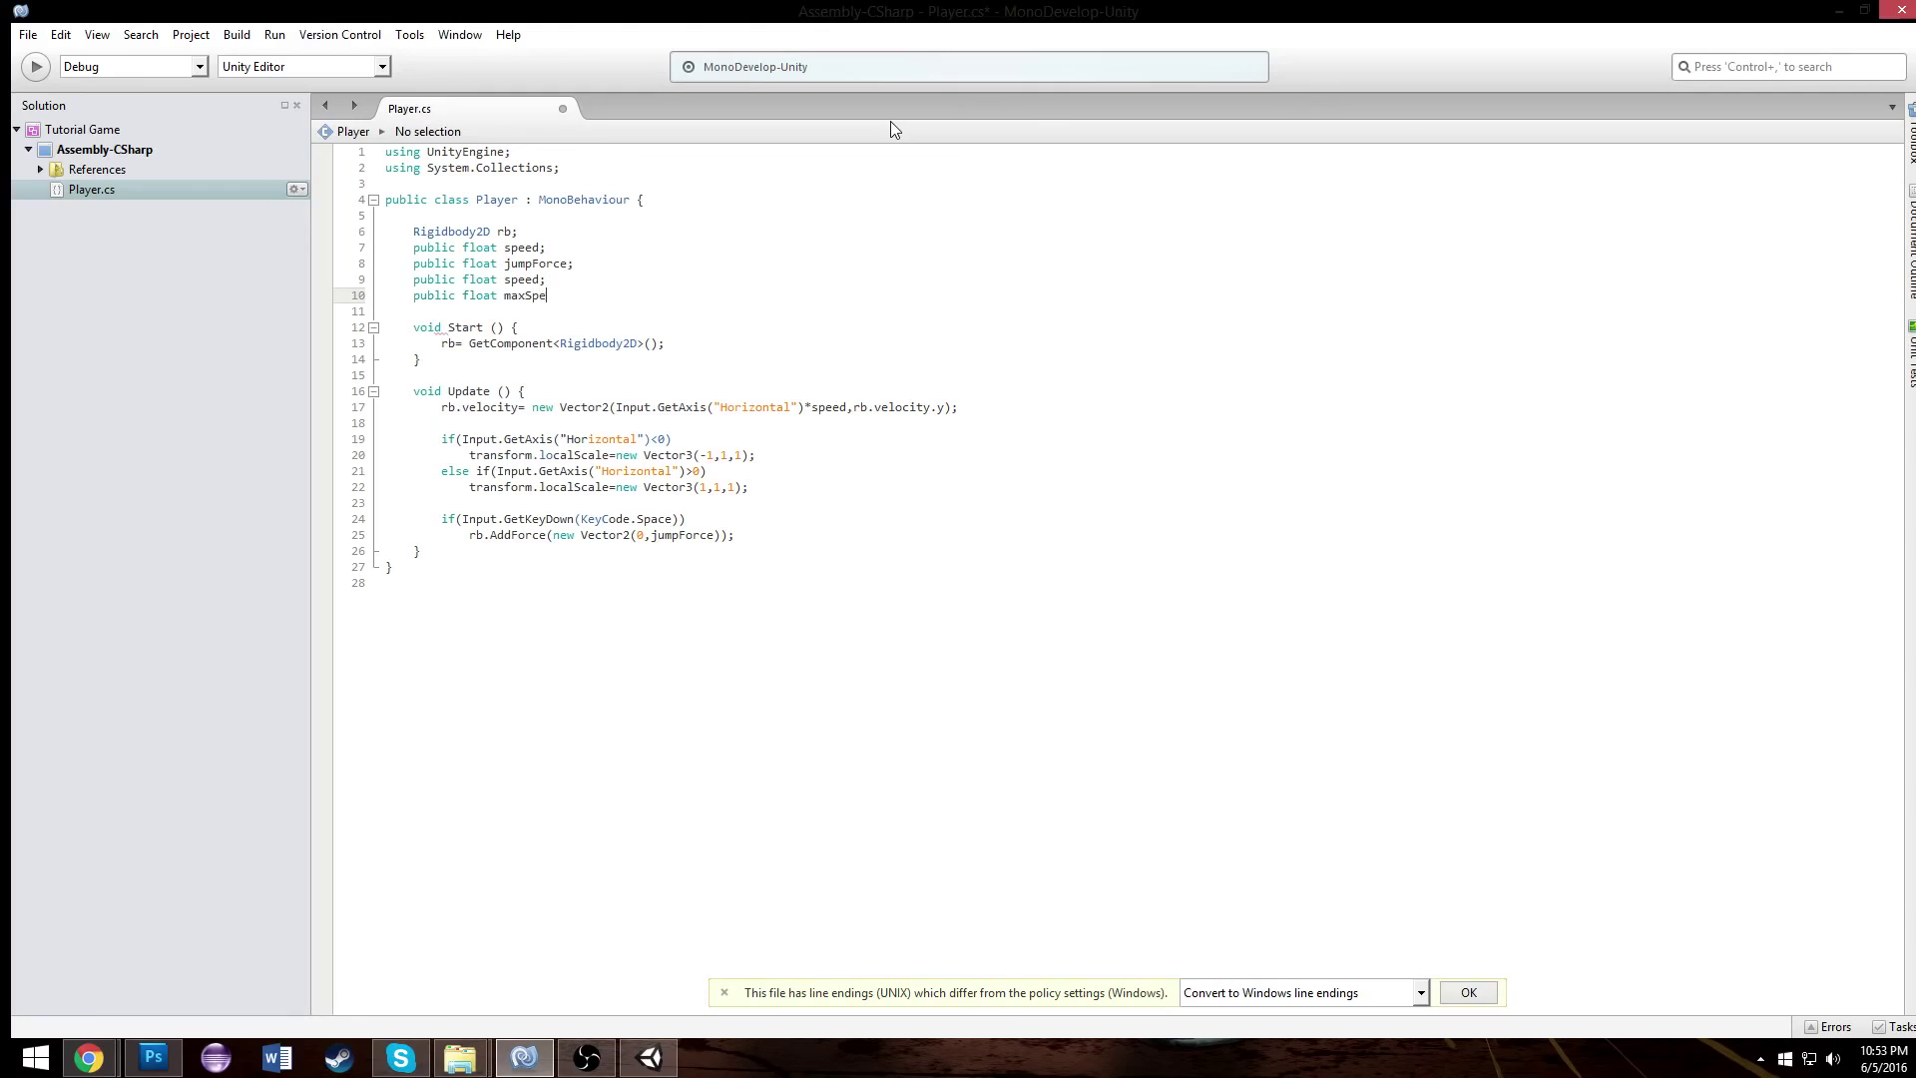